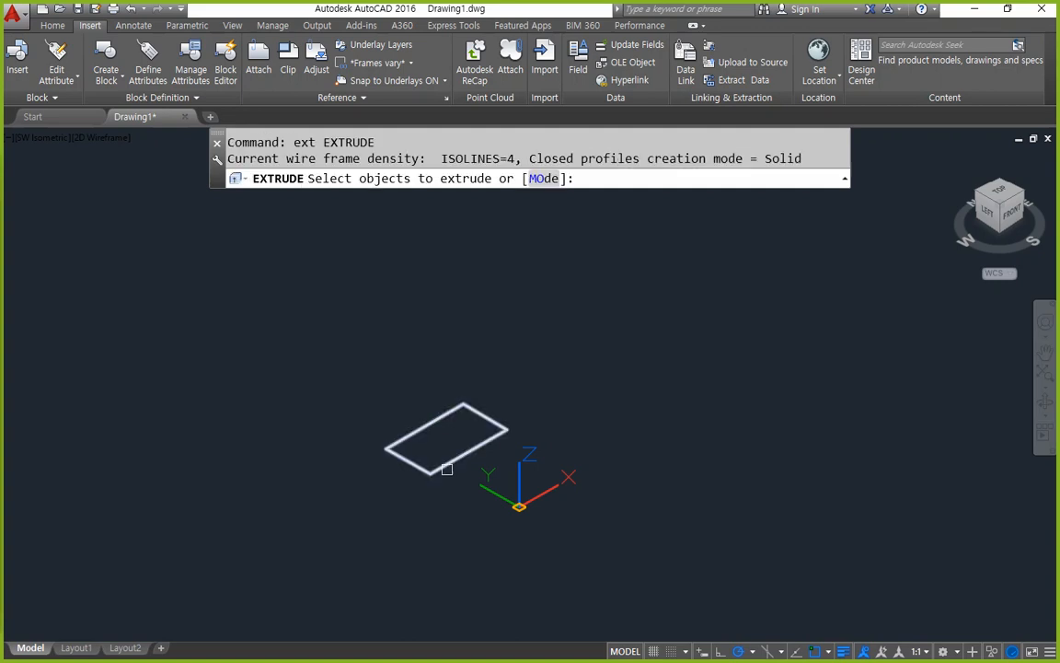
Extrude the rectangle to a height of 40.
{"action": "left_click", "coordinate": [429, 472]}
{"action": "key", "text": "Return"}
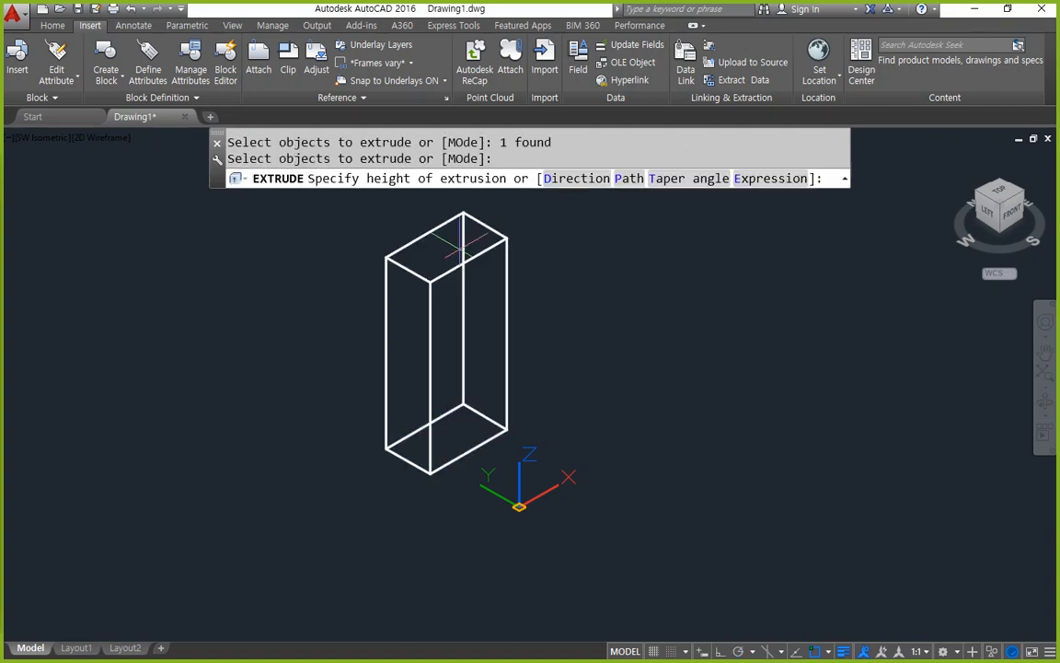
{"action": "type", "text": "40"}
{"action": "key", "text": "Return"}
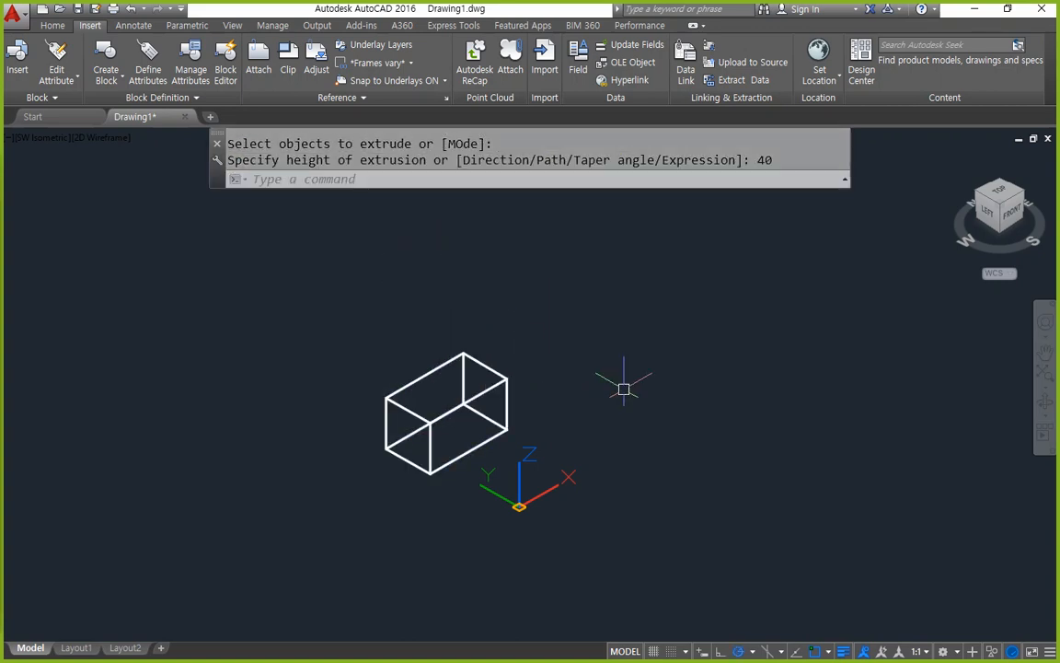
Create a rectangular array of the box with 4 columns spaced 150 apart and 2 rows spaced 100 apart.
{"action": "middle_click_drag", "start_coordinate": [460, 428], "coordinate": [450, 438], "text": "shift"}
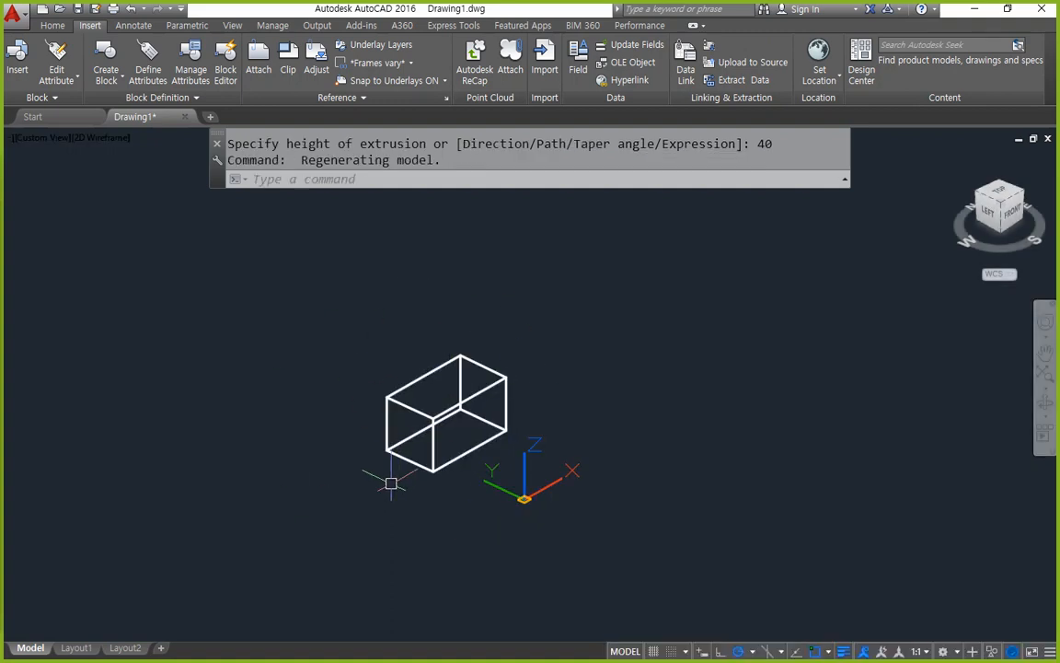
{"action": "type", "text": "ar"}
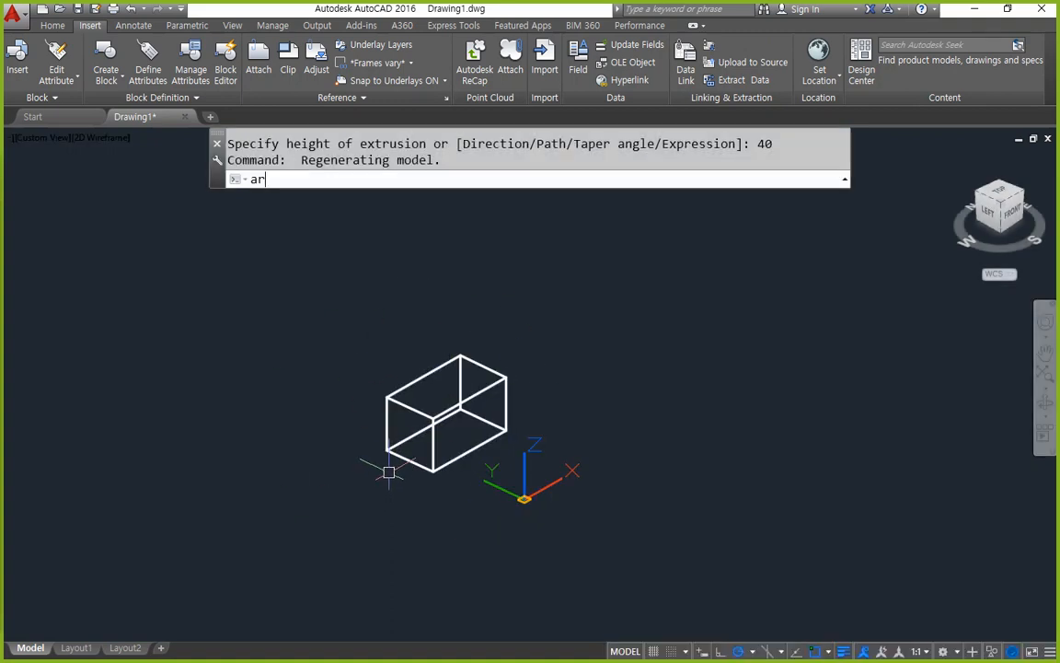
{"action": "key", "text": "Return"}
{"action": "left_click", "coordinate": [492, 391]}
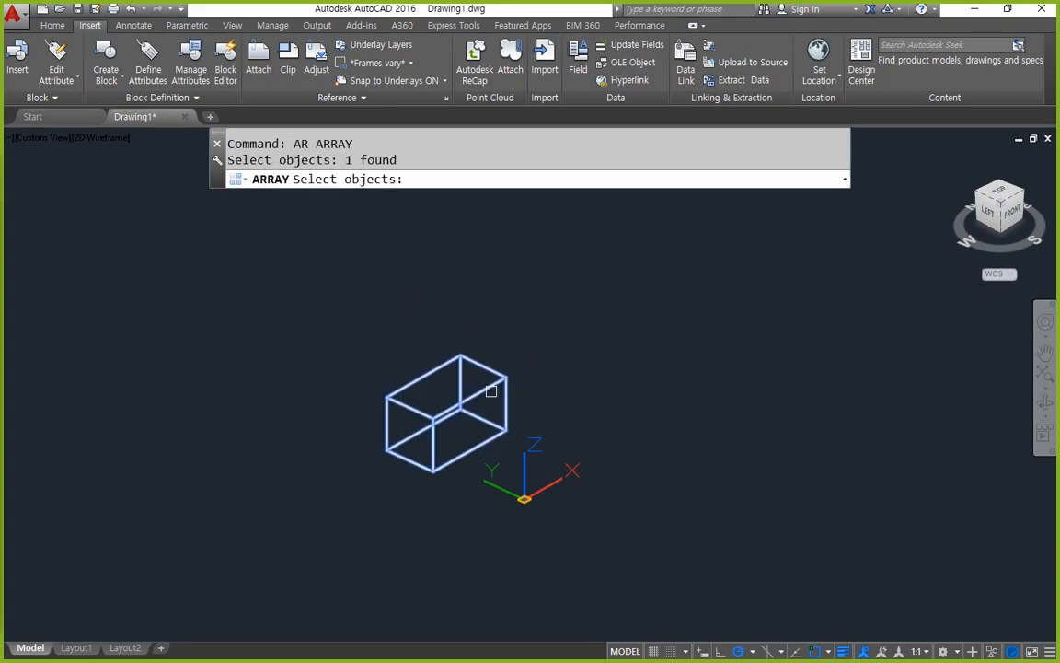
{"action": "key", "text": "Return"}
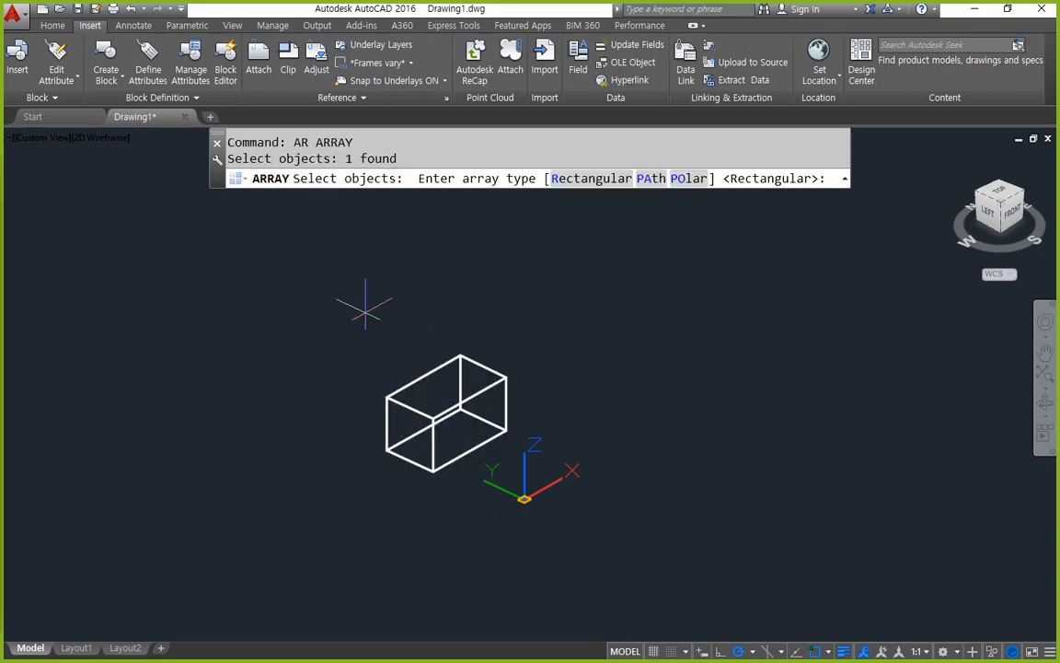
{"action": "left_click", "coordinate": [568, 178]}
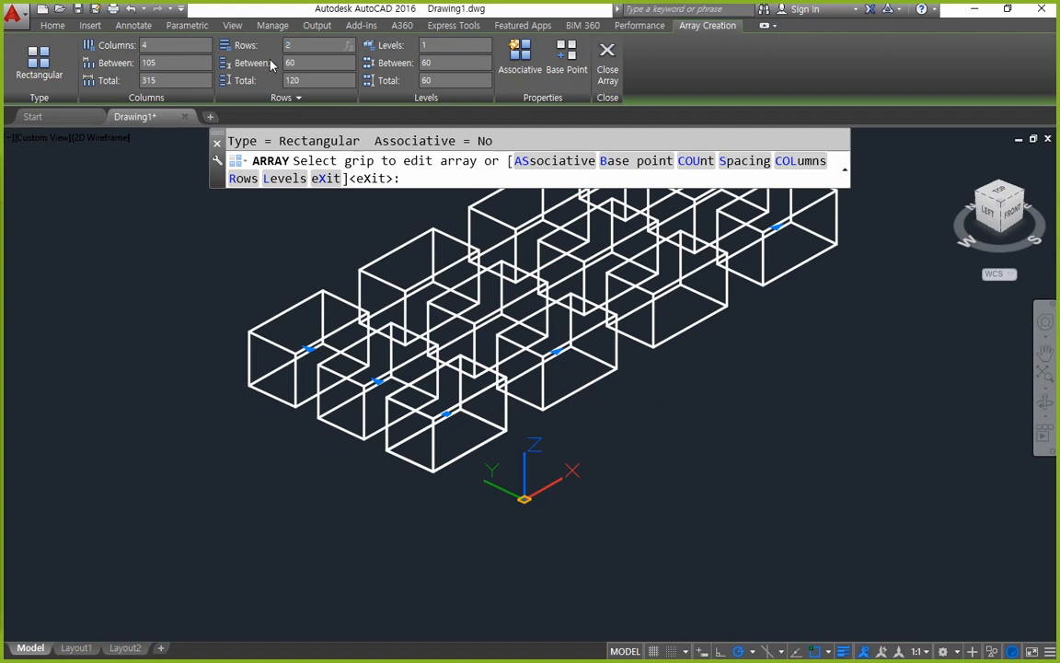
{"action": "left_click", "coordinate": [166, 63]}
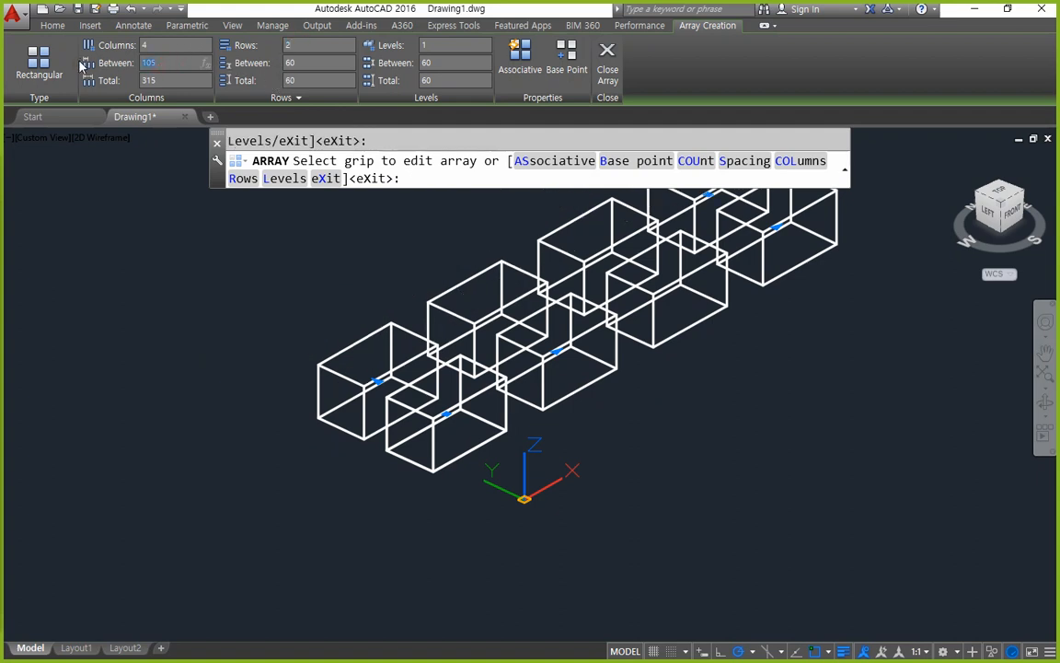
{"action": "key", "text": "Return"}
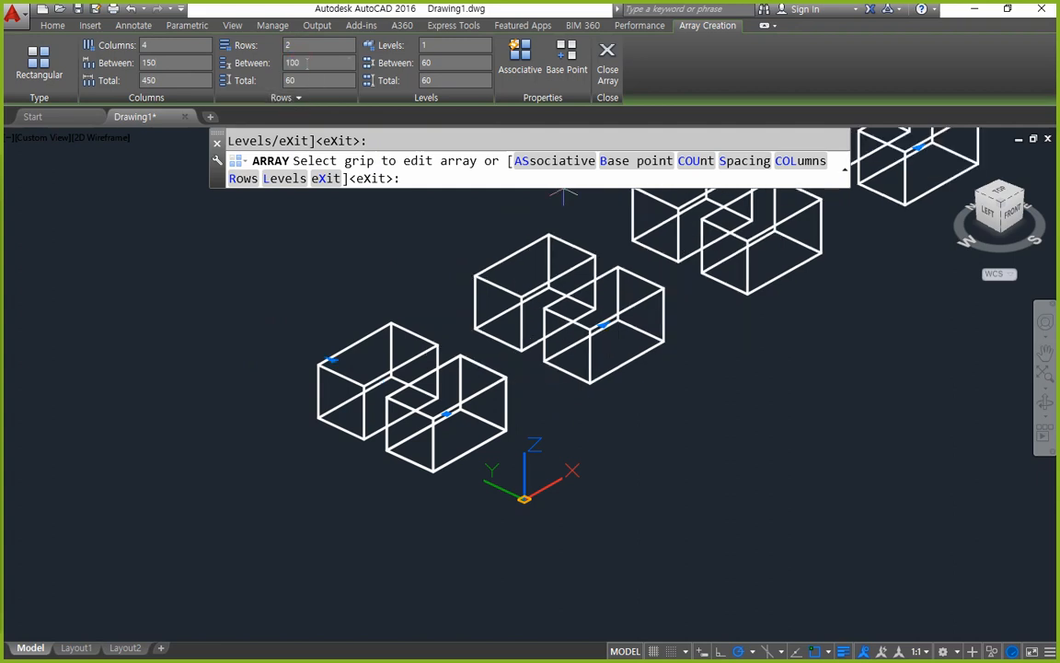
{"action": "middle_click_drag", "start_coordinate": [635, 327], "coordinate": [478, 489]}
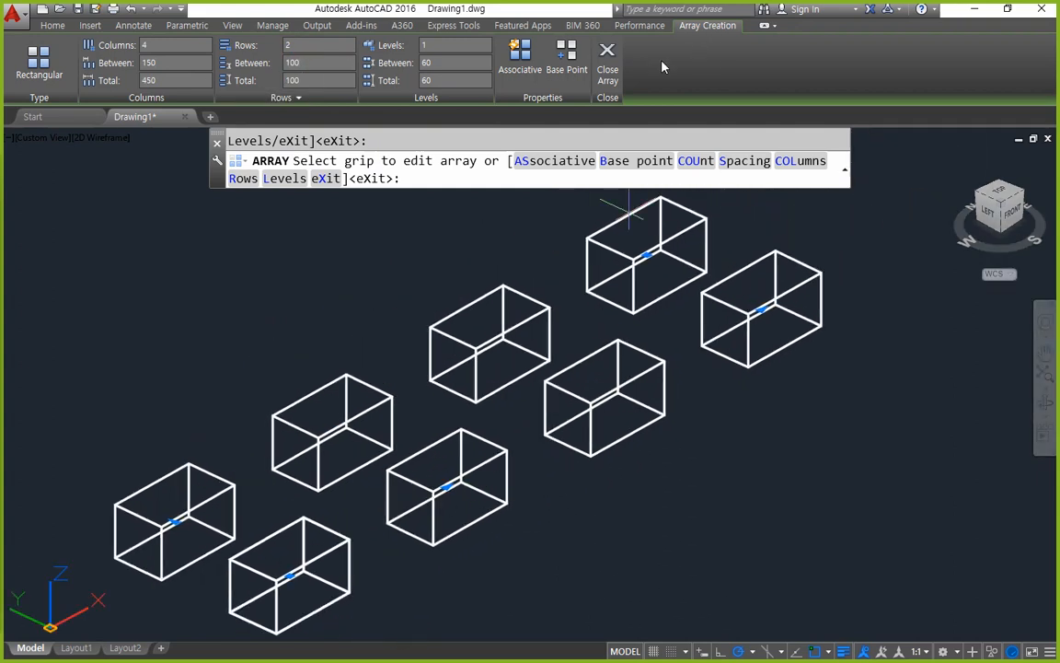
{"action": "left_click", "coordinate": [608, 63]}
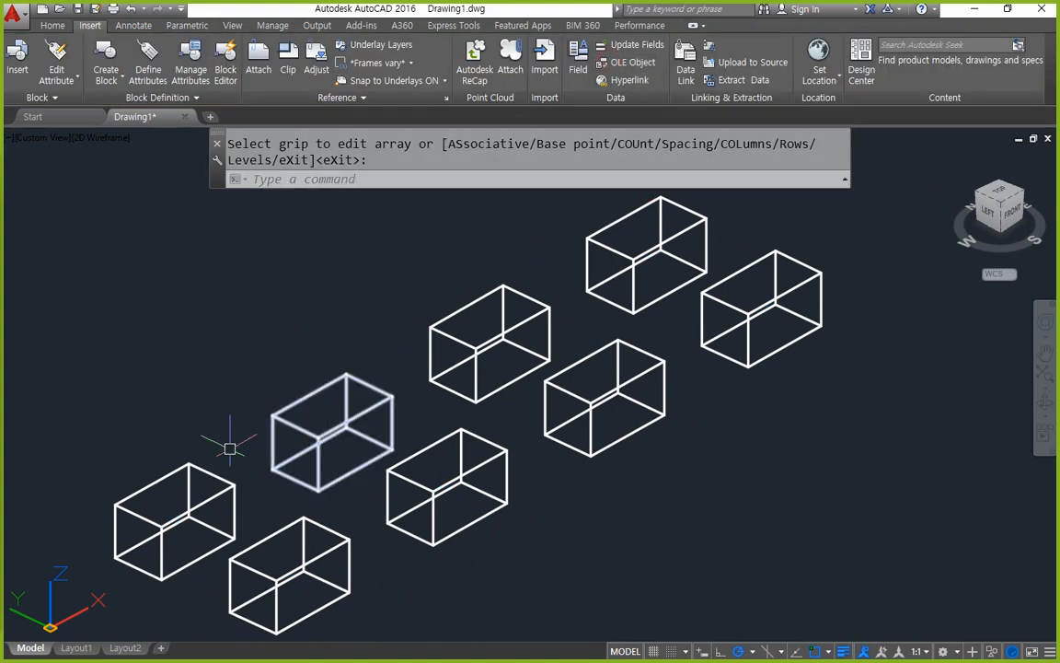
{"action": "left_click", "coordinate": [215, 389]}
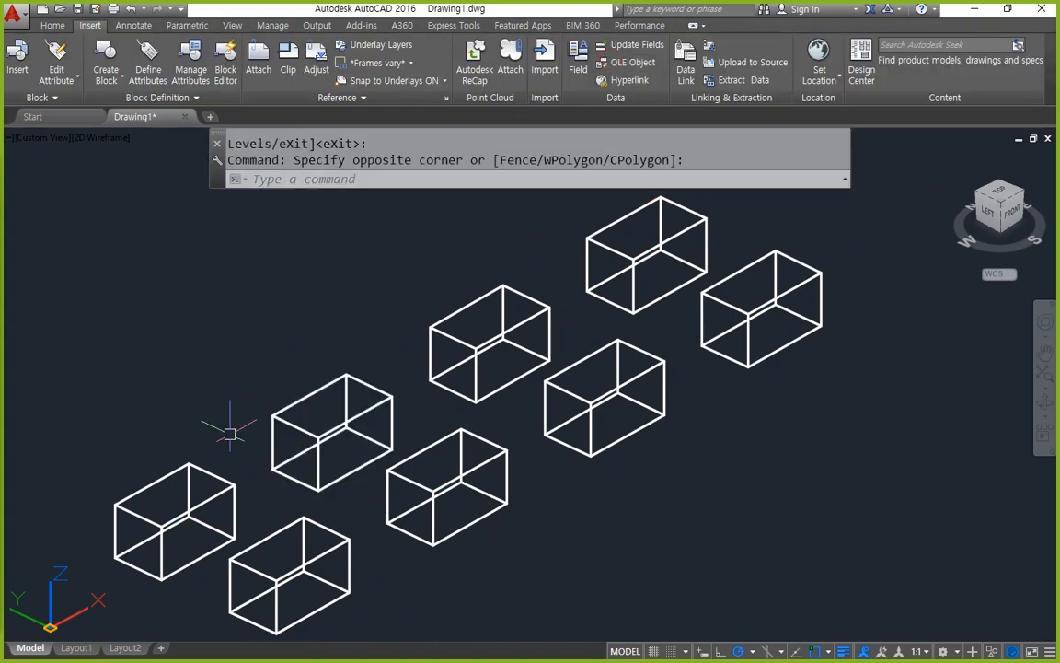
Slice one top corner off the first box with a three-point plane through its three adjacent corners, keeping the larger part.
{"action": "scroll", "coordinate": [184, 507], "scroll_direction": "up", "scroll_amount": 5}
{"action": "middle_click_drag", "start_coordinate": [230, 478], "coordinate": [283, 399]}
{"action": "type", "text": "sl"}
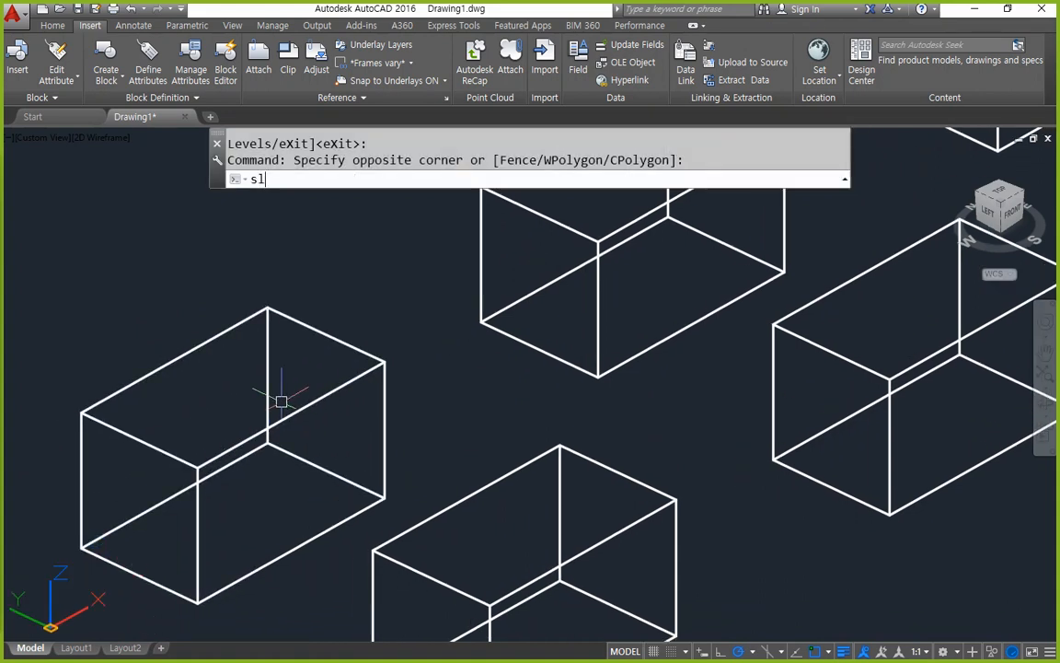
{"action": "key", "text": "Return"}
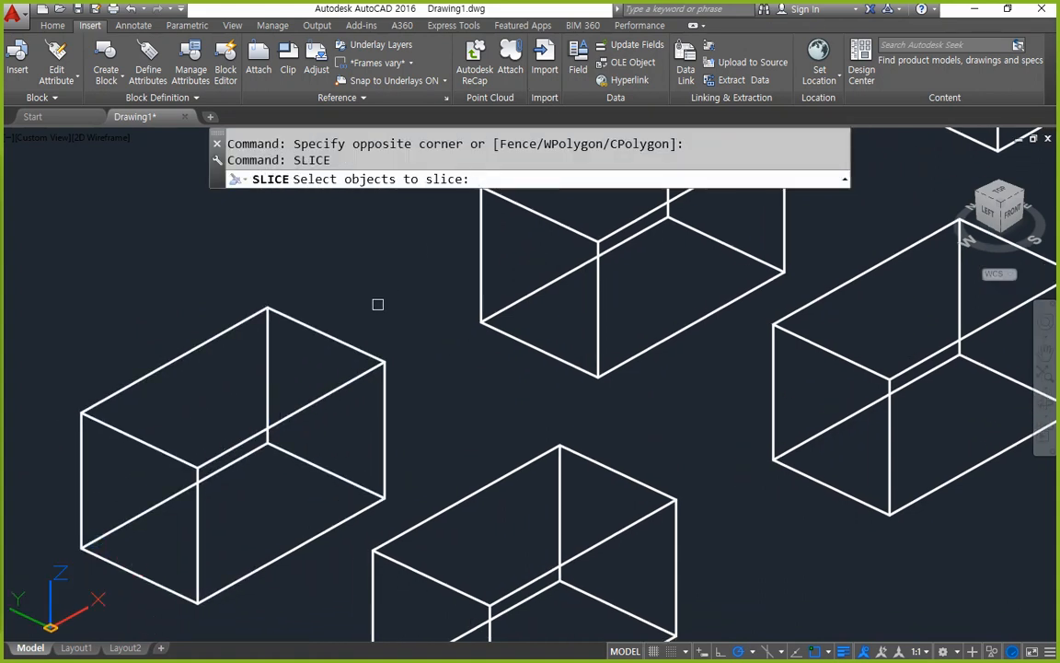
{"action": "left_click", "coordinate": [367, 374]}
{"action": "key", "text": "Return"}
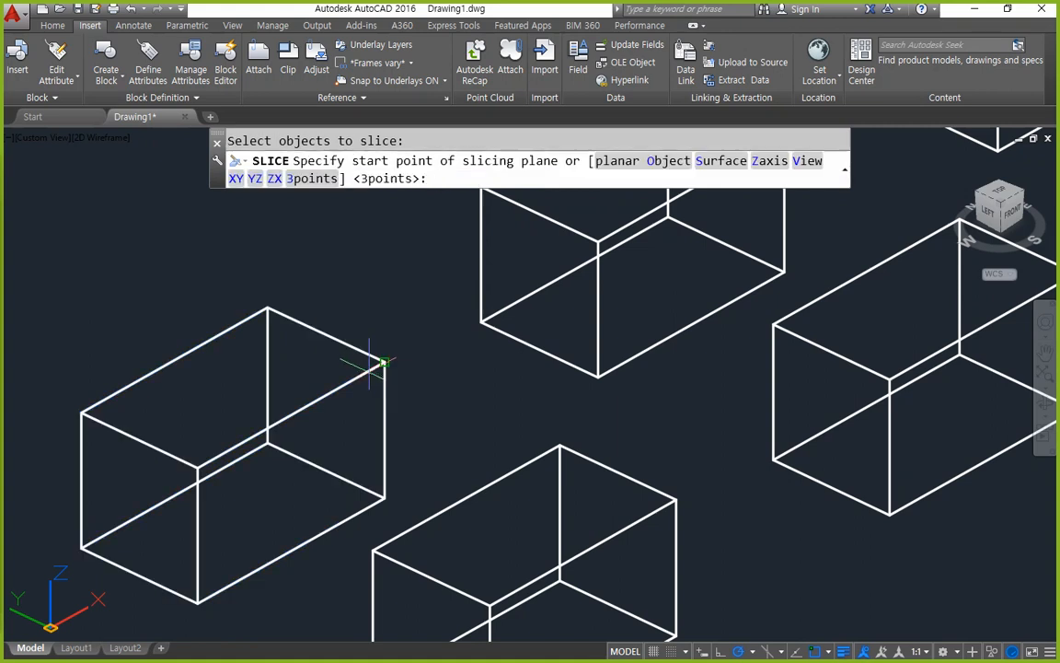
{"action": "key", "text": "Return"}
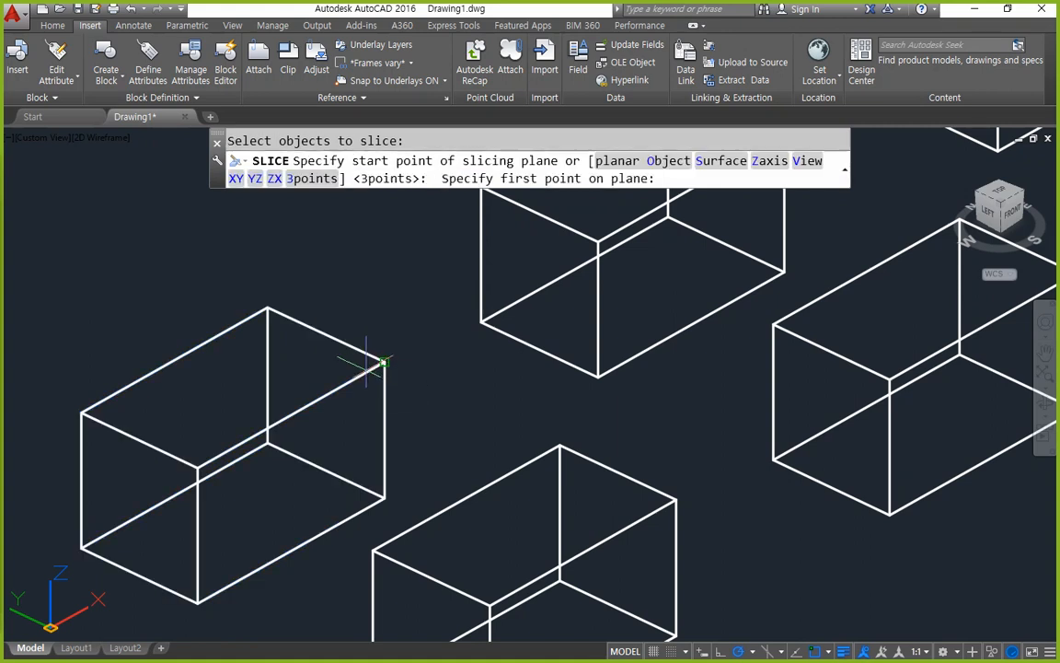
{"action": "left_click", "coordinate": [197, 468]}
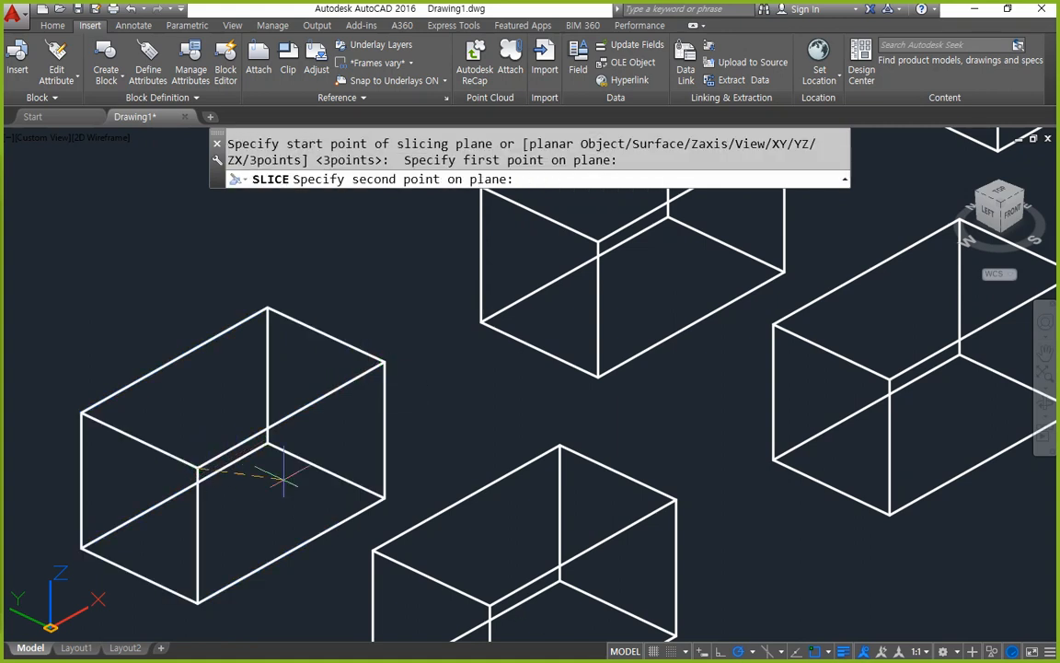
{"action": "left_click", "coordinate": [385, 498]}
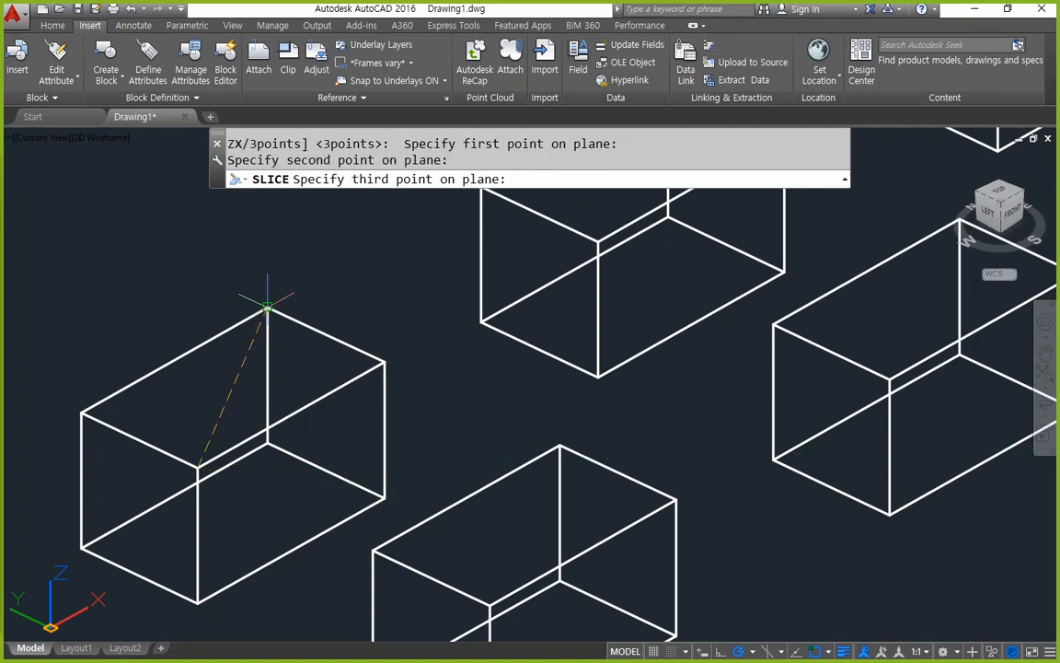
{"action": "left_click", "coordinate": [267, 307]}
{"action": "key", "text": "Return"}
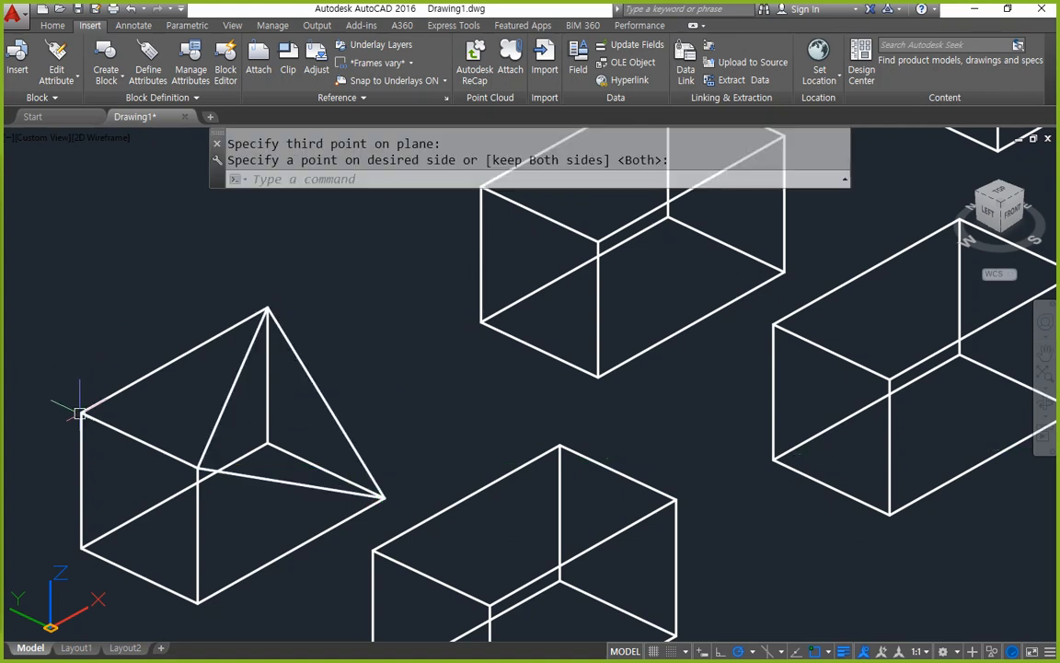
Draw a line on the neighbouring box running 20 along its long top edge from the corner and across to the adjacent back top corner.
{"action": "mouse_move", "coordinate": [267, 594]}
{"action": "left_mouse_down"}
{"action": "mouse_move", "coordinate": [166, 342]}
{"action": "mouse_move", "coordinate": [190, 614]}
{"action": "left_mouse_up"}
{"action": "key", "text": "Escape"}
{"action": "mouse_move", "coordinate": [677, 381]}
{"action": "middle_mouse_down"}
{"action": "mouse_move", "coordinate": [609, 438]}
{"action": "mouse_move", "coordinate": [303, 615]}
{"action": "mouse_move", "coordinate": [370, 589]}
{"action": "middle_mouse_up"}
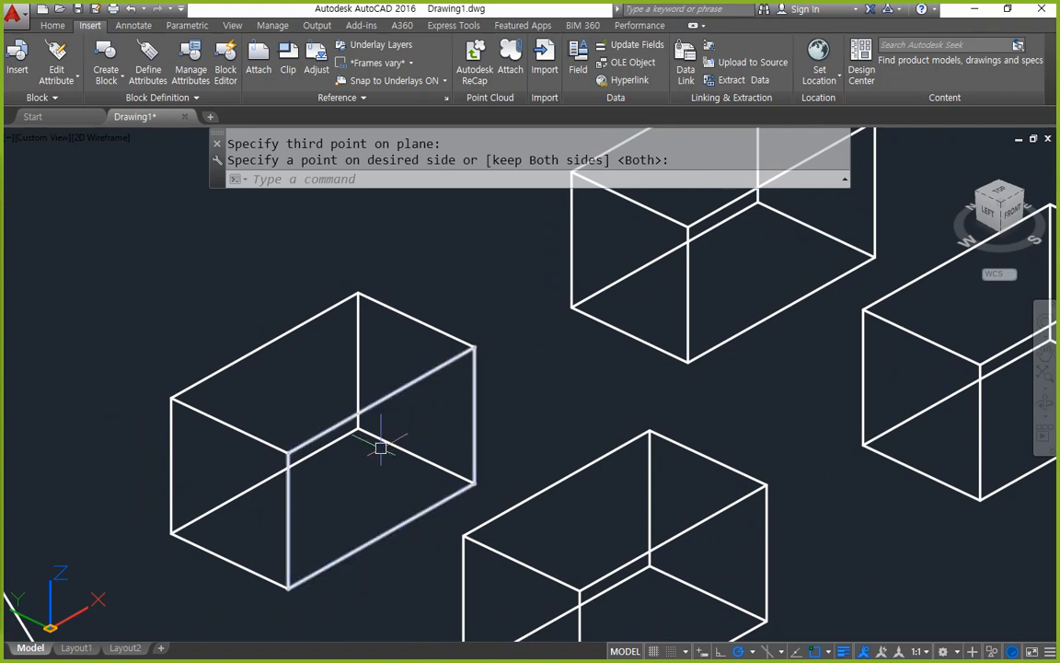
{"action": "key", "text": "Escape"}
{"action": "type", "text": "l"}
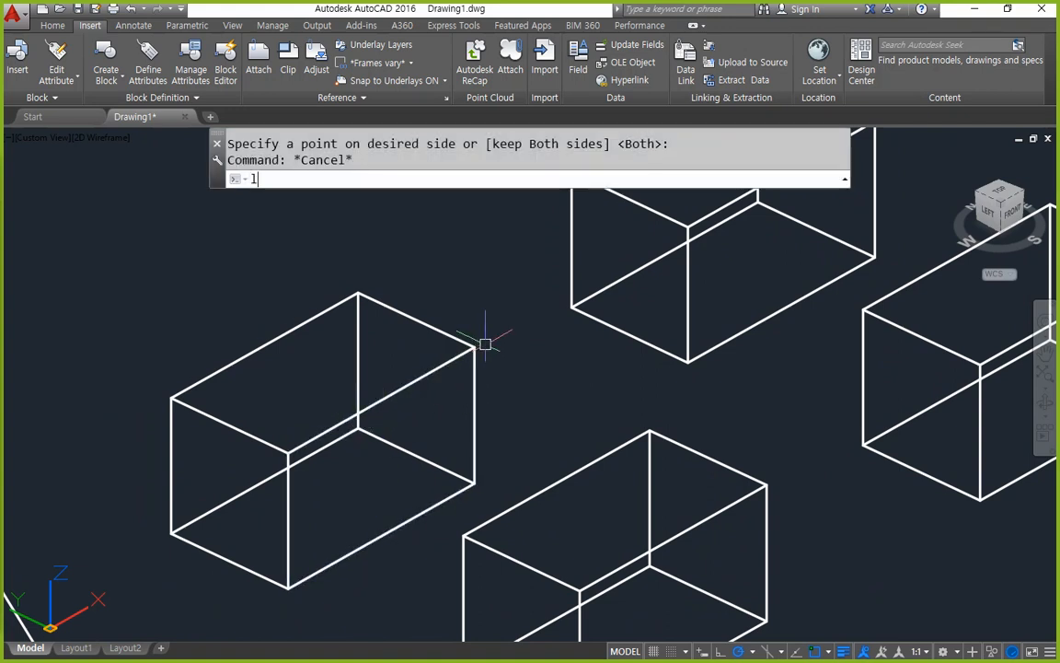
{"action": "key", "text": "Return"}
{"action": "left_click", "coordinate": [473, 347]}
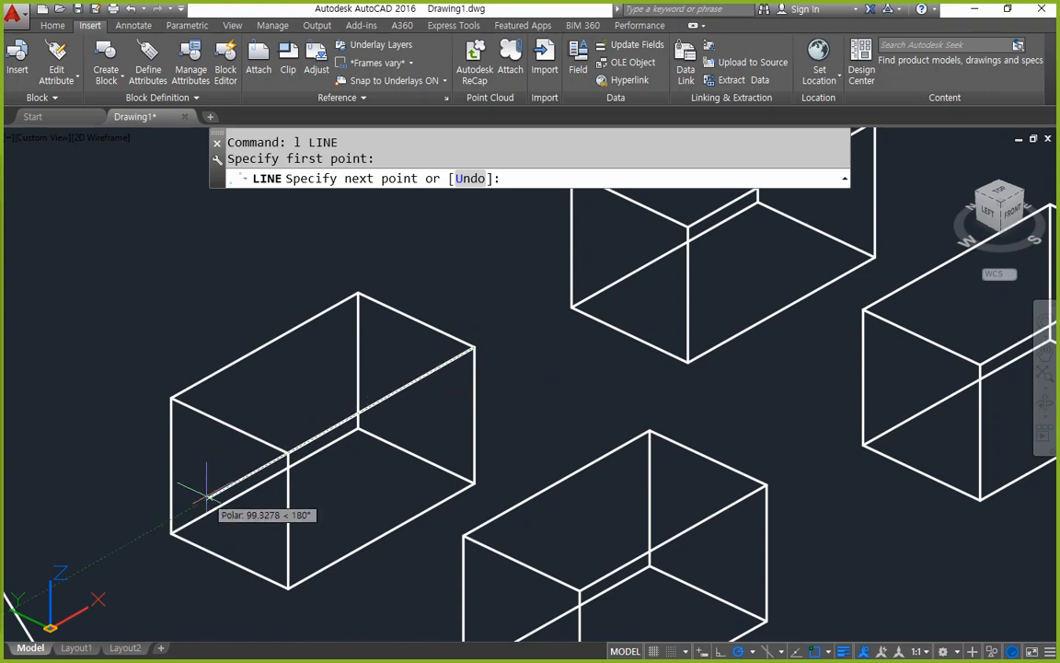
{"action": "type", "text": "20"}
{"action": "key", "text": "Return"}
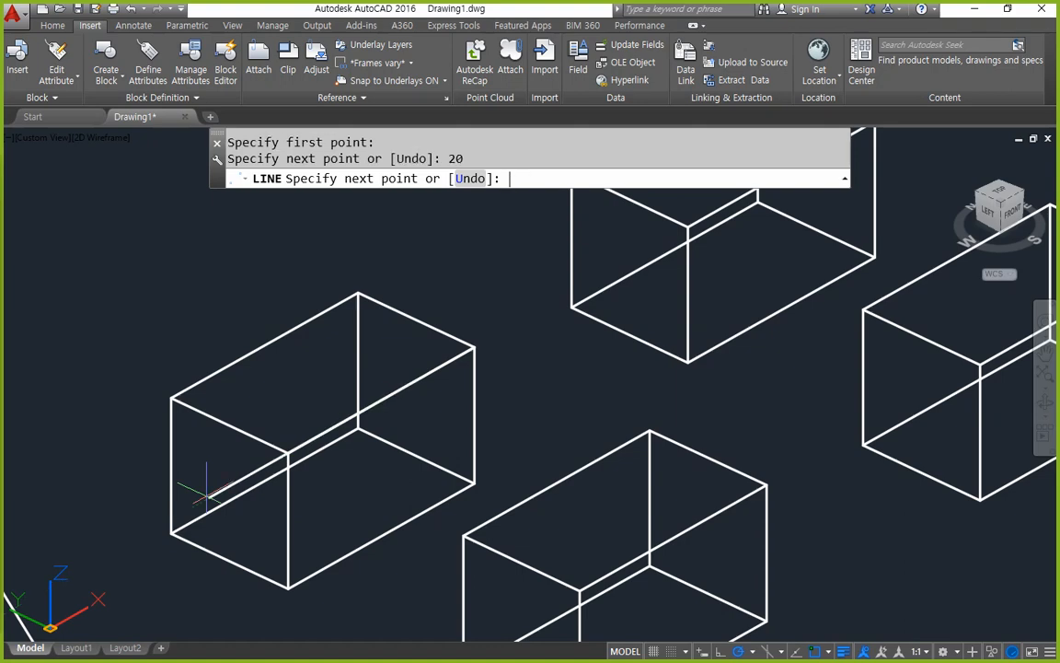
{"action": "key", "text": "Escape"}
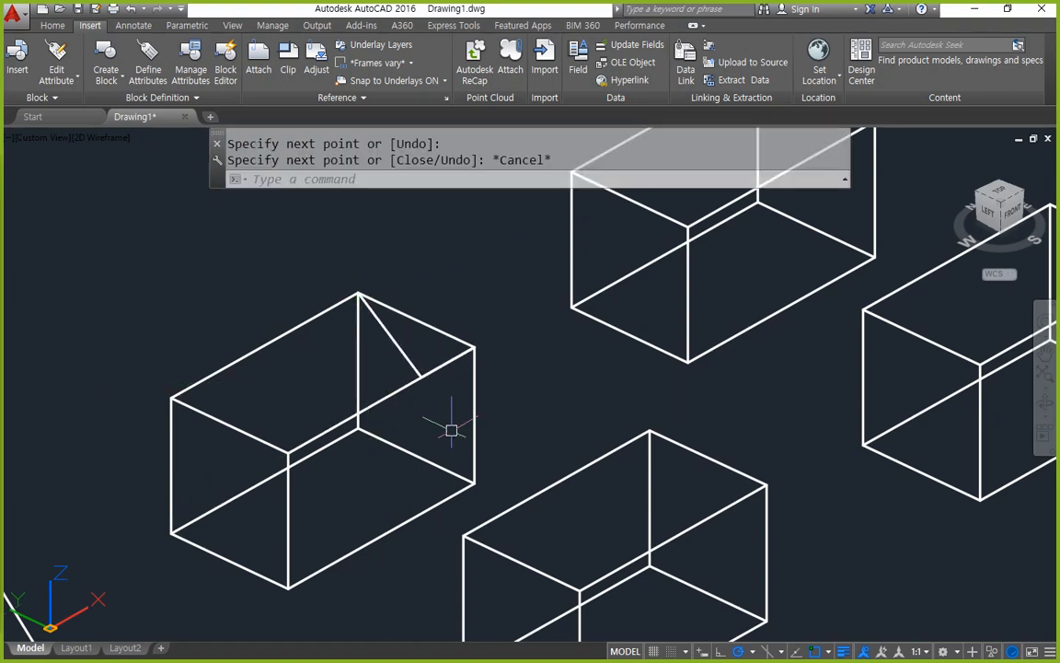
Slice that box with a three-point plane through both ends of the diagonal line and the lower corner, keeping the larger part.
{"action": "middle_click_drag", "start_coordinate": [439, 427], "coordinate": [351, 450], "text": "shift"}
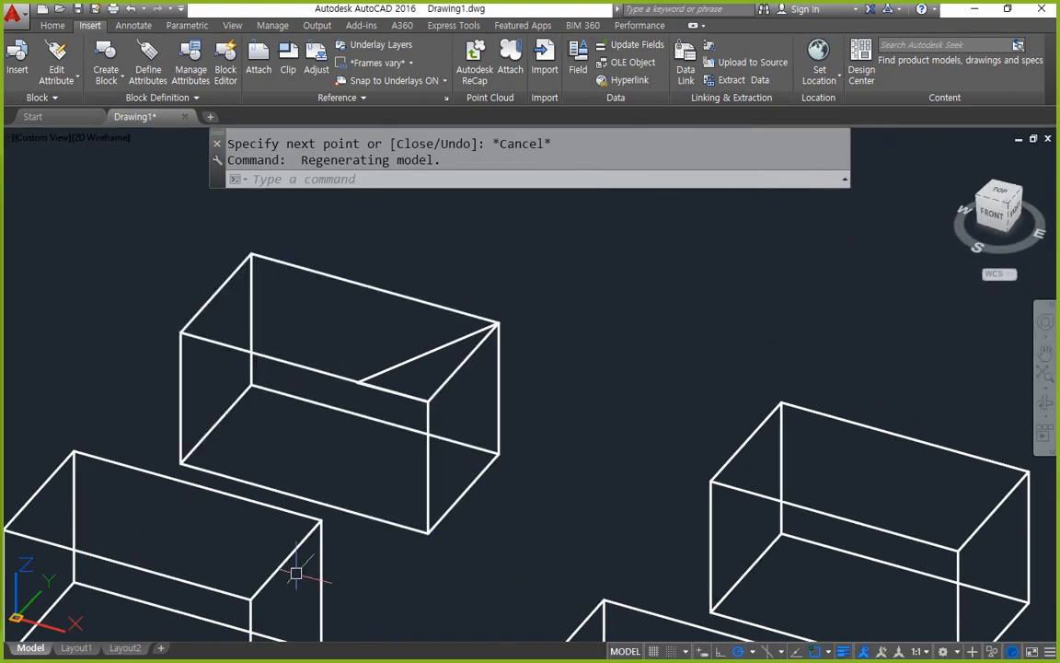
{"action": "type", "text": "sl"}
{"action": "key", "text": "Return"}
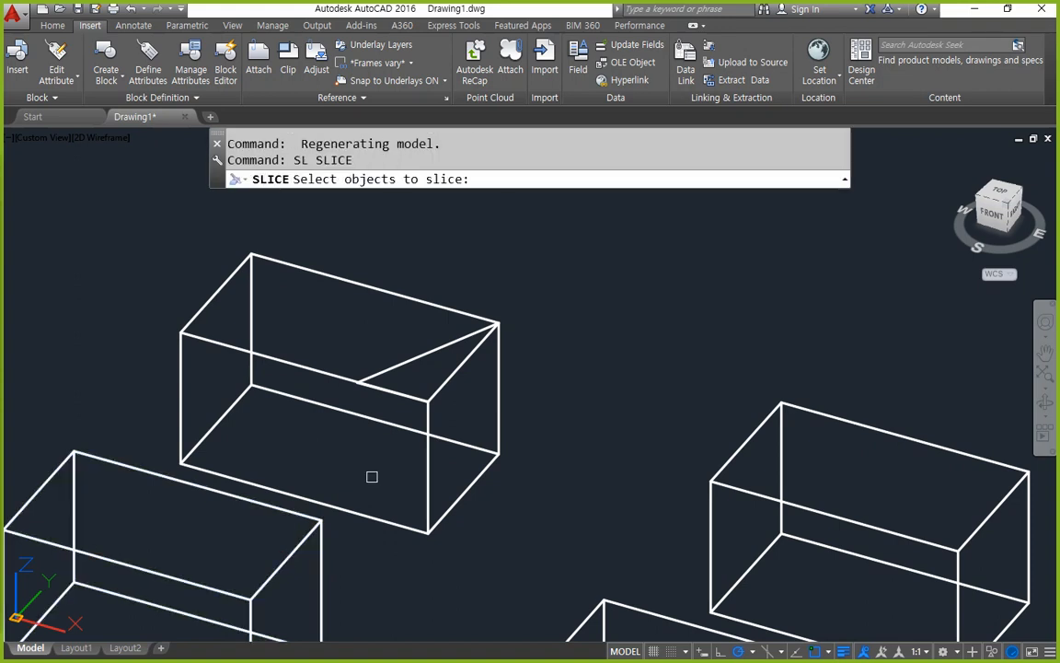
{"action": "left_click", "coordinate": [313, 371]}
{"action": "key", "text": "Return"}
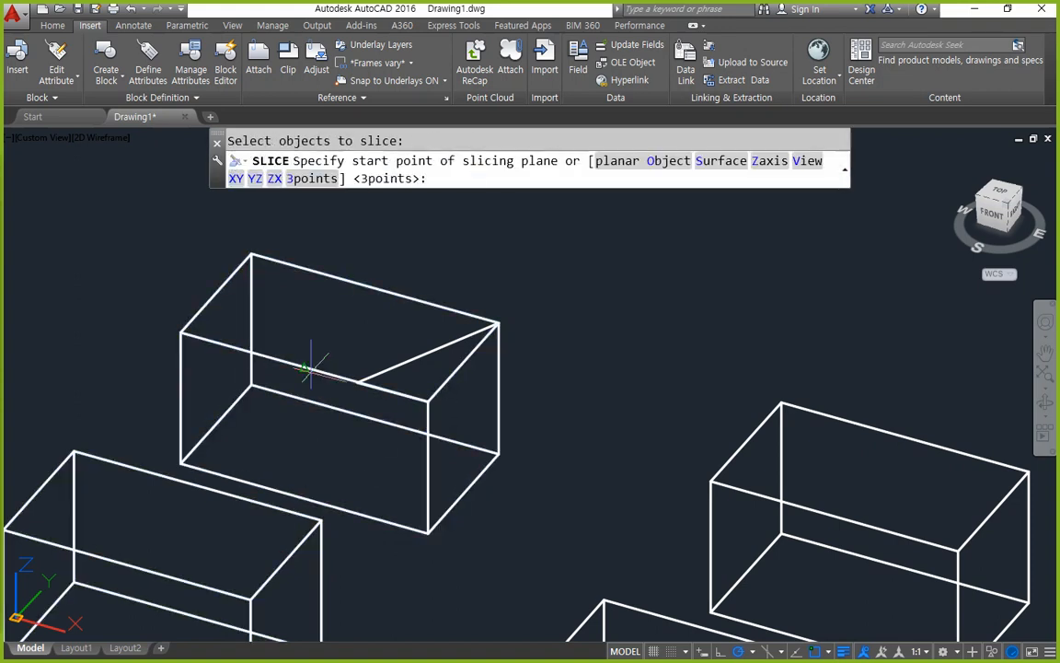
{"action": "key", "text": "Return"}
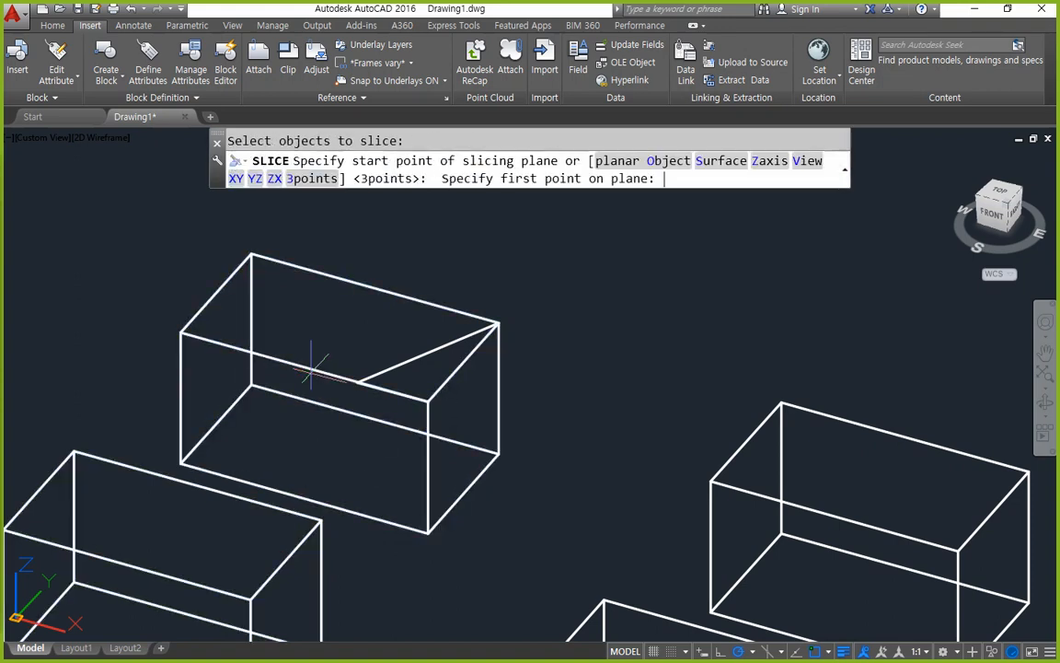
{"action": "left_click", "coordinate": [357, 380]}
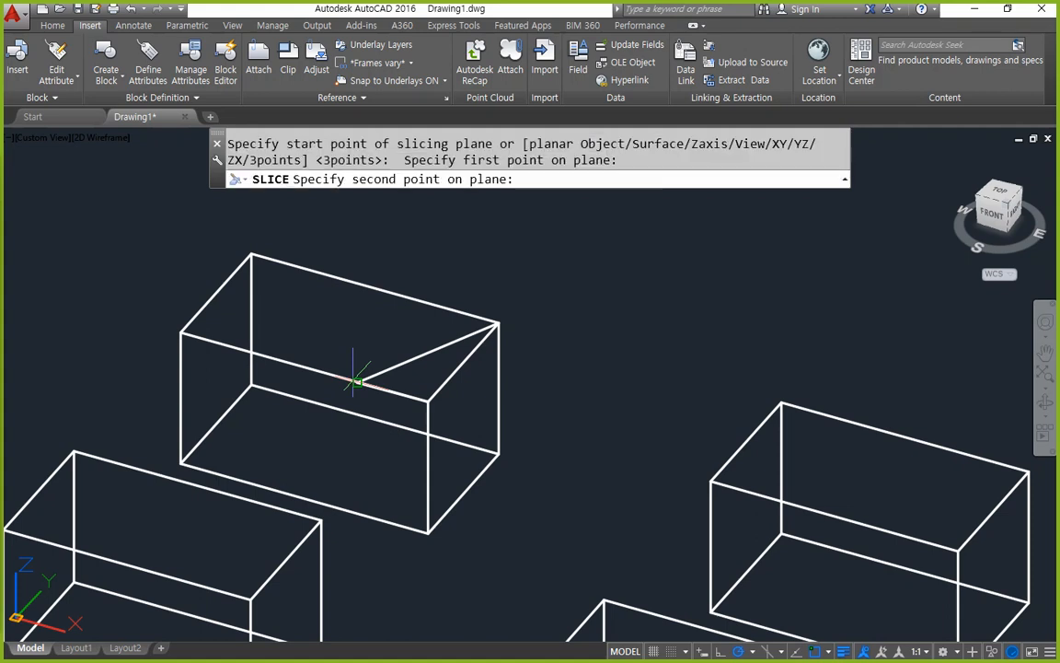
{"action": "left_click", "coordinate": [497, 324]}
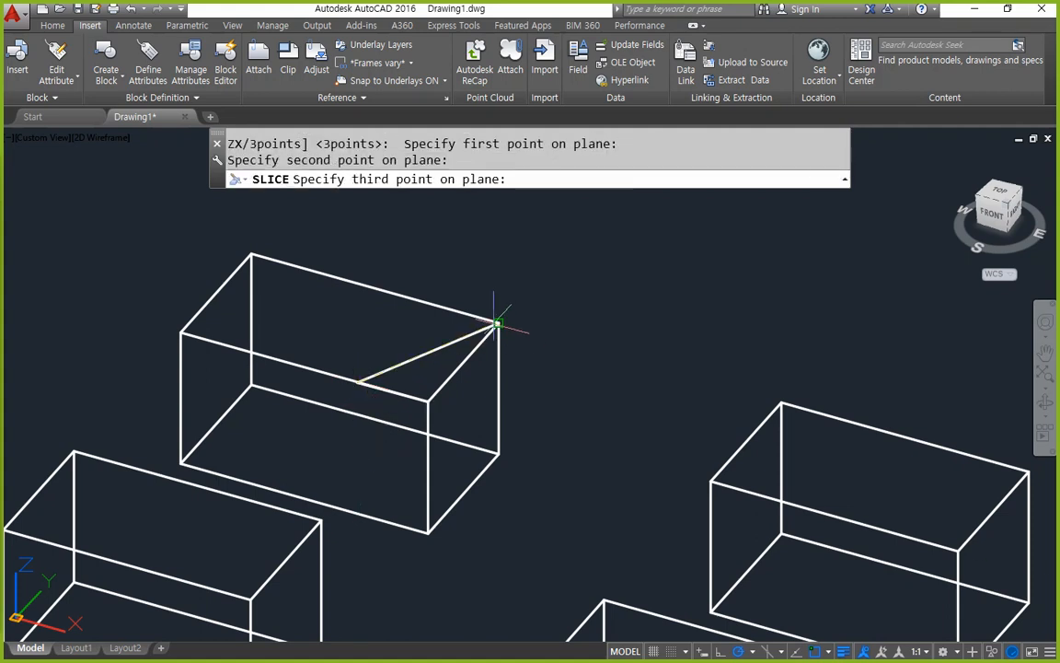
{"action": "left_click", "coordinate": [426, 531]}
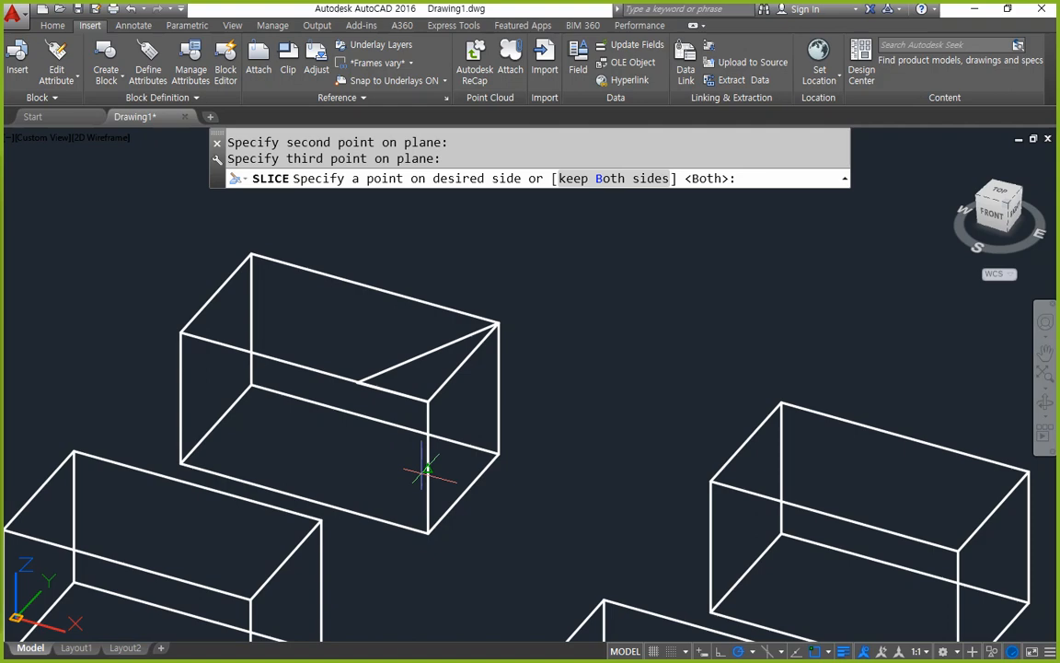
{"action": "left_click", "coordinate": [181, 333]}
Erase the two construction lines on top of the sliced box.
{"action": "left_click", "coordinate": [322, 230]}
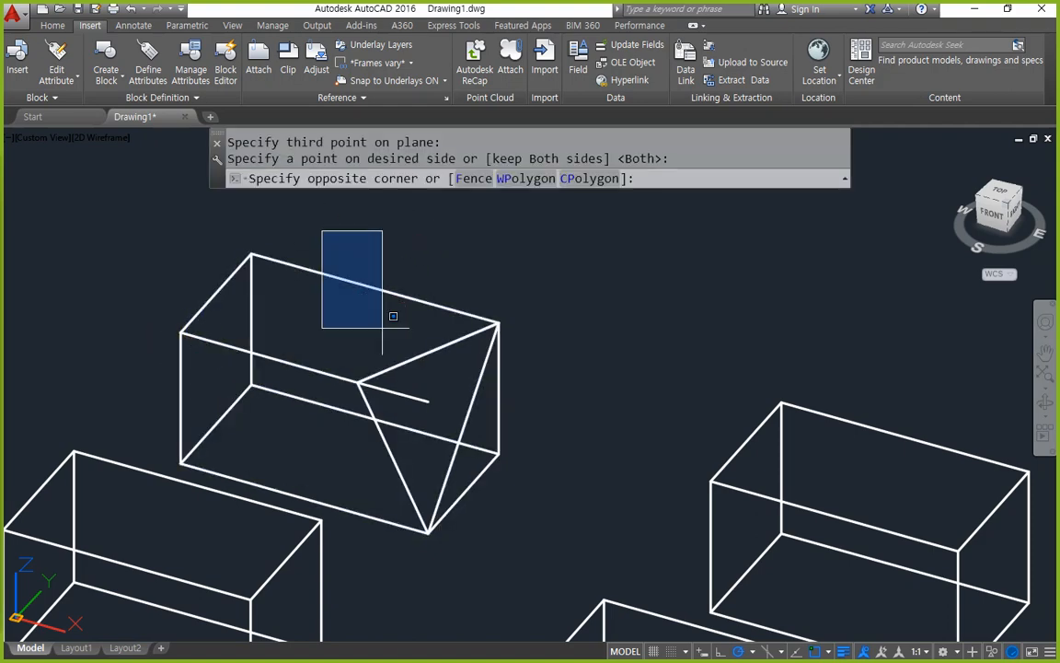
{"action": "left_click", "coordinate": [510, 428]}
{"action": "type", "text": "e"}
{"action": "key", "text": "Return"}
Set a three-point UCS on the sliced box's uncut end face, with X along its bottom edge and Y up its vertical edge.
{"action": "mouse_move", "coordinate": [136, 407]}
{"action": "middle_mouse_down", "text": "shift"}
{"action": "mouse_move", "coordinate": [195, 422]}
{"action": "mouse_move", "coordinate": [273, 423]}
{"action": "mouse_move", "coordinate": [266, 414]}
{"action": "middle_mouse_up", "text": "shift"}
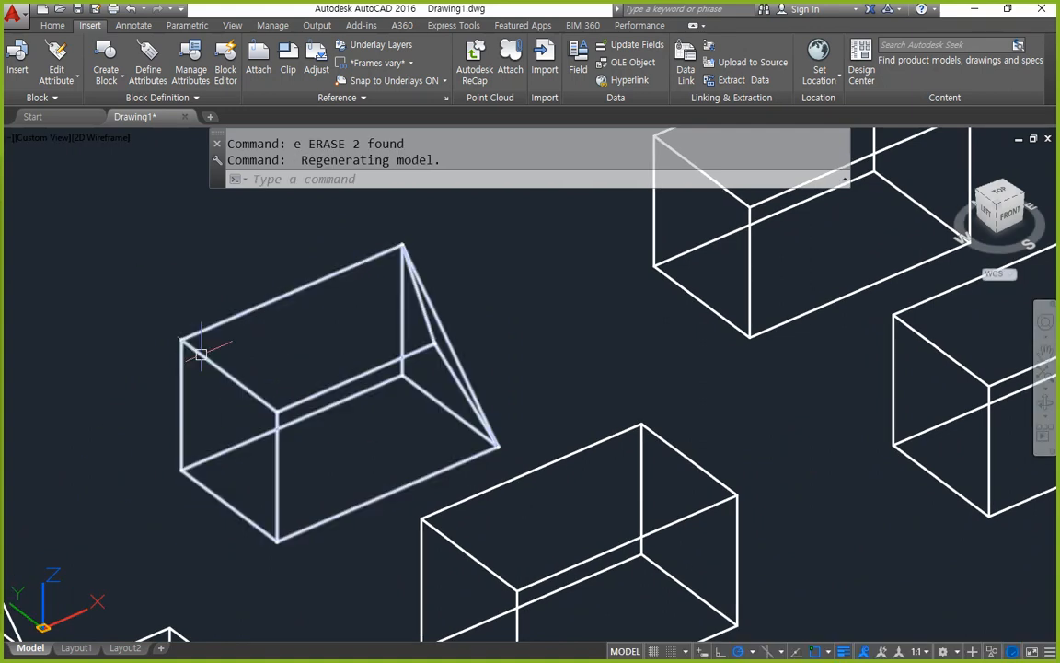
{"action": "type", "text": "ucs"}
{"action": "key", "text": "Return"}
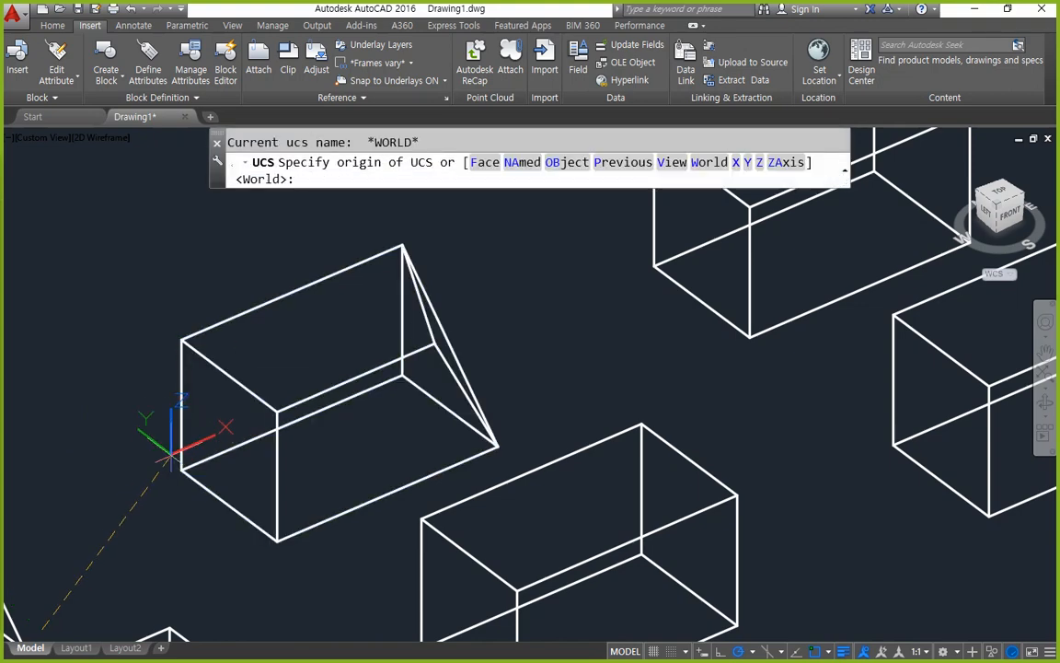
{"action": "left_click", "coordinate": [183, 470]}
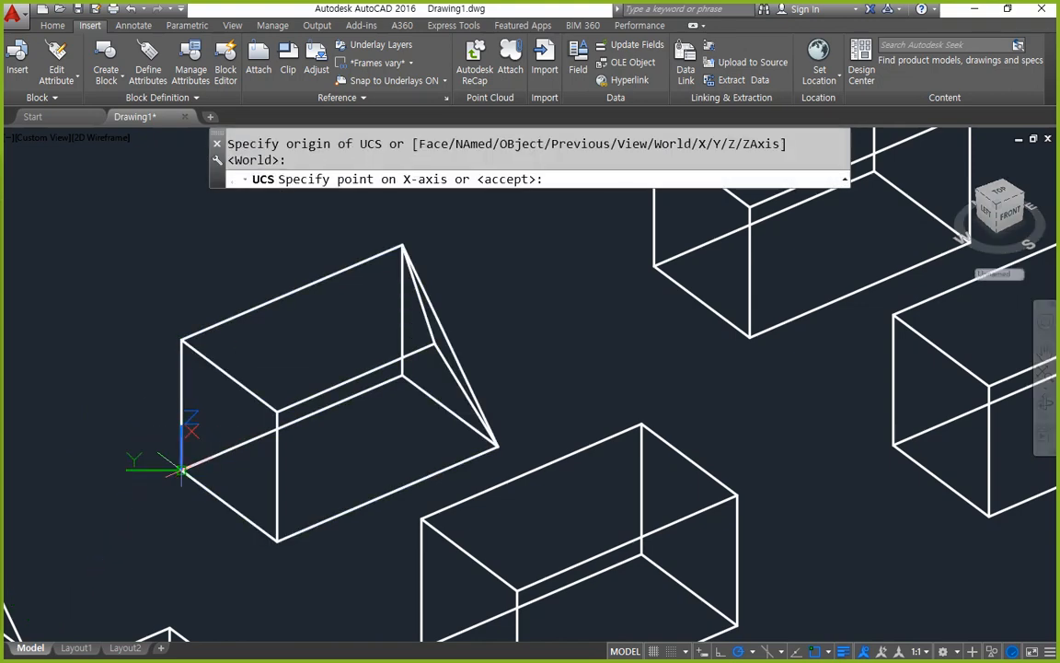
{"action": "left_click", "coordinate": [276, 543]}
{"action": "left_click", "coordinate": [183, 341]}
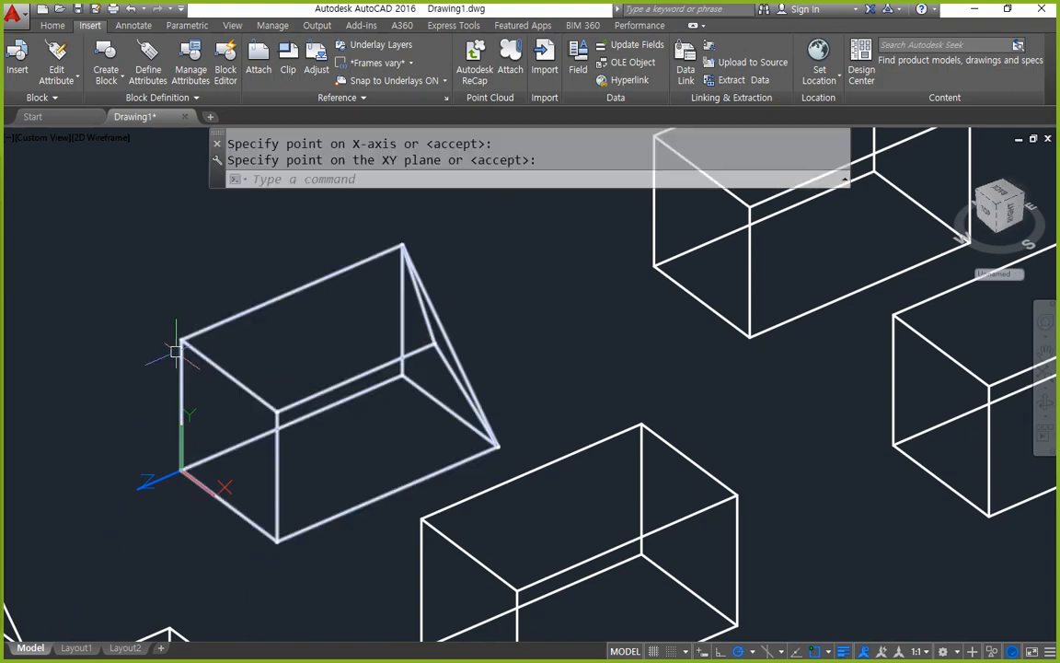
Draw a rectangle over that end face from the UCS origin to the diagonally opposite top corner and explode it into lines.
{"action": "middle_click_drag", "start_coordinate": [116, 514], "coordinate": [161, 501]}
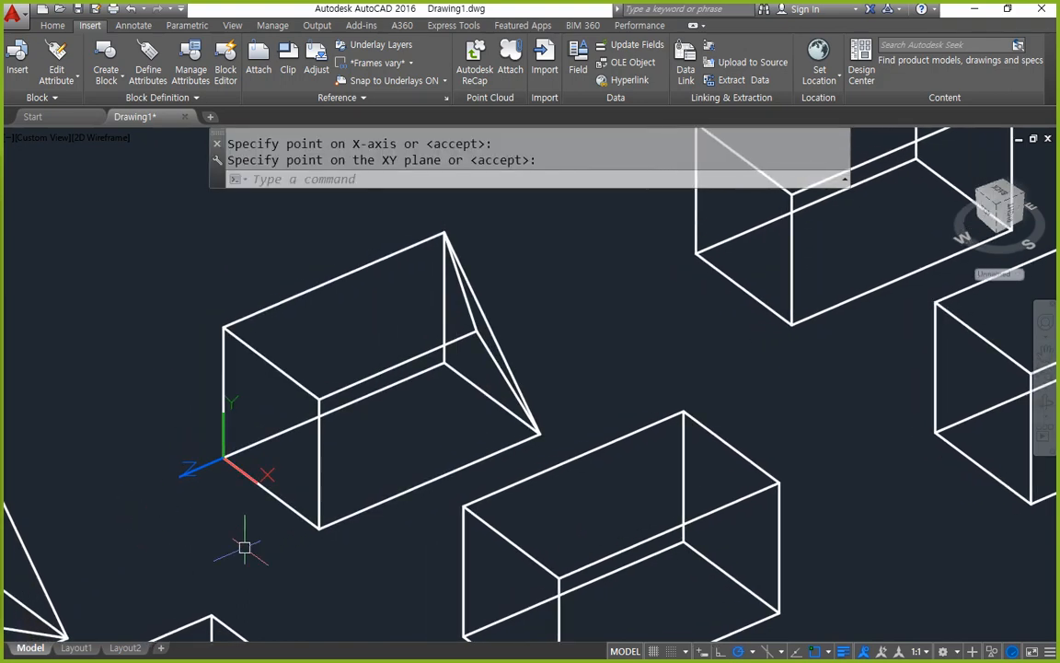
{"action": "middle_click_drag", "start_coordinate": [244, 548], "coordinate": [289, 536], "text": "shift"}
{"action": "type", "text": "rec"}
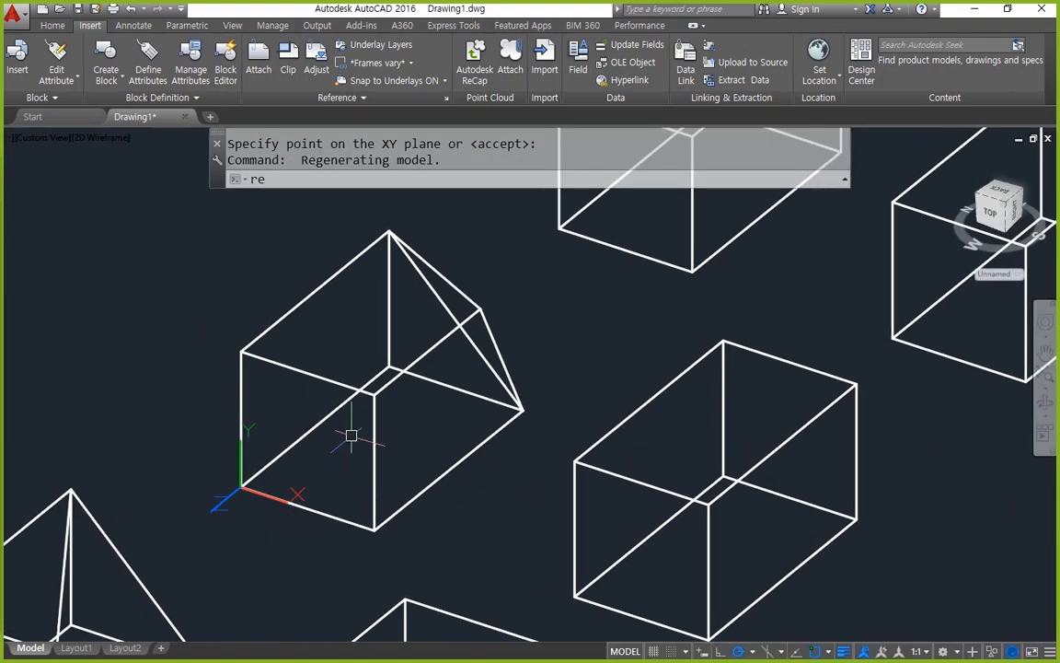
{"action": "key", "text": "Return"}
{"action": "left_click", "coordinate": [243, 486]}
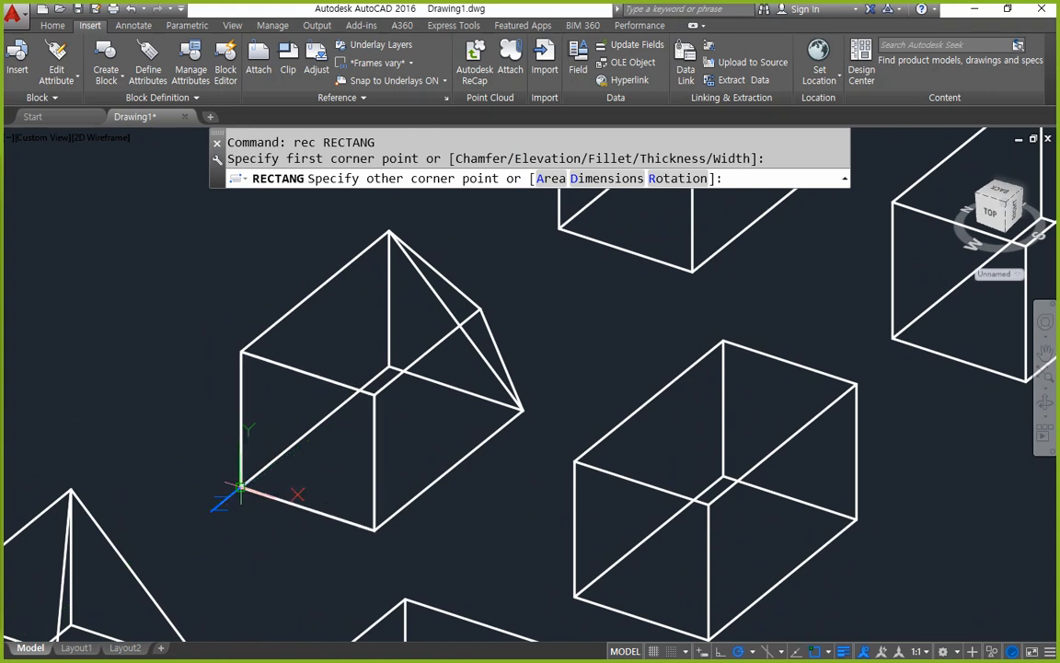
{"action": "left_click", "coordinate": [374, 394]}
{"action": "type", "text": "x"}
{"action": "key", "text": "Return"}
{"action": "left_click", "coordinate": [321, 507]}
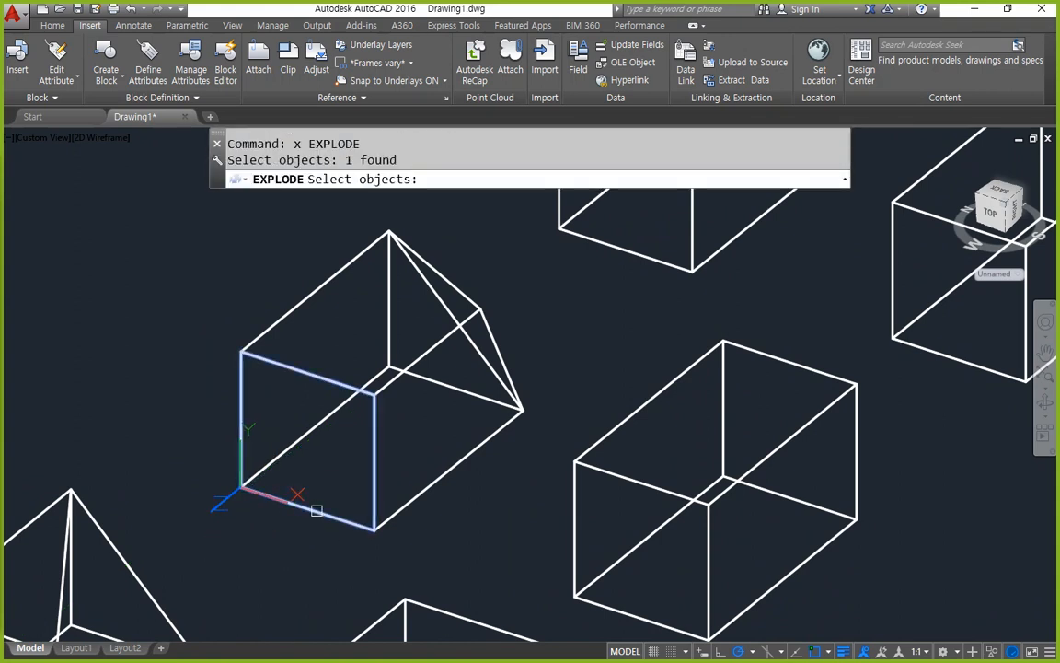
{"action": "key", "text": "Return"}
Offset the end face's vertical side line opposite the UCS origin by 20 toward the inside of the face.
{"action": "type", "text": "o"}
{"action": "key", "text": "Return"}
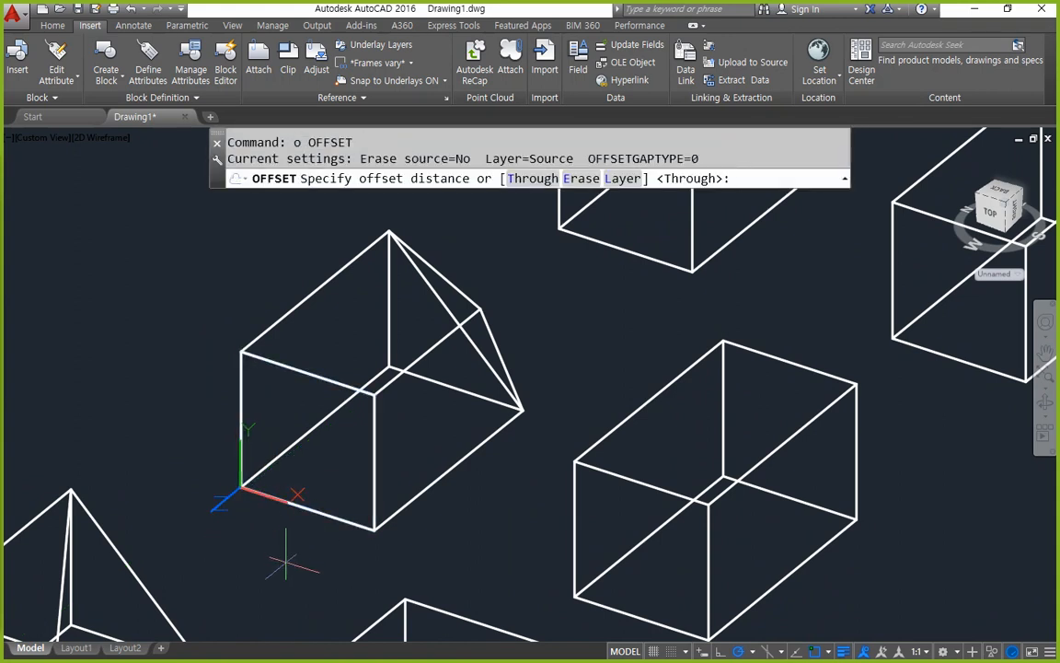
{"action": "type", "text": "20"}
{"action": "key", "text": "Return"}
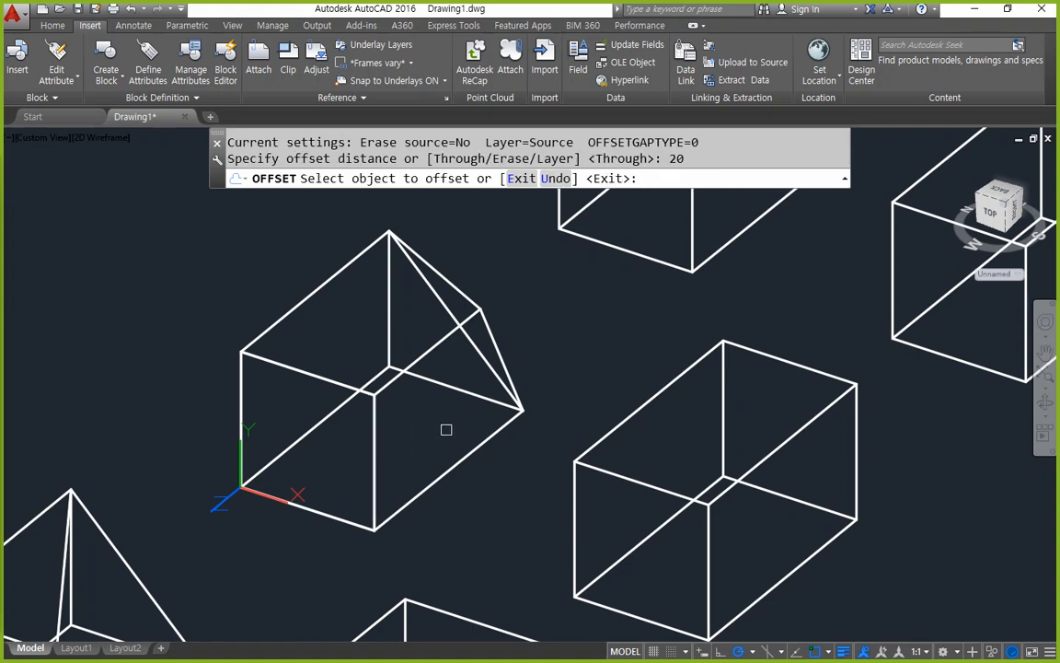
{"action": "left_click", "coordinate": [369, 440]}
{"action": "left_click", "coordinate": [319, 450]}
{"action": "key", "text": "Return"}
Offset the end face's top line downward by 30.
{"action": "key", "text": "Return"}
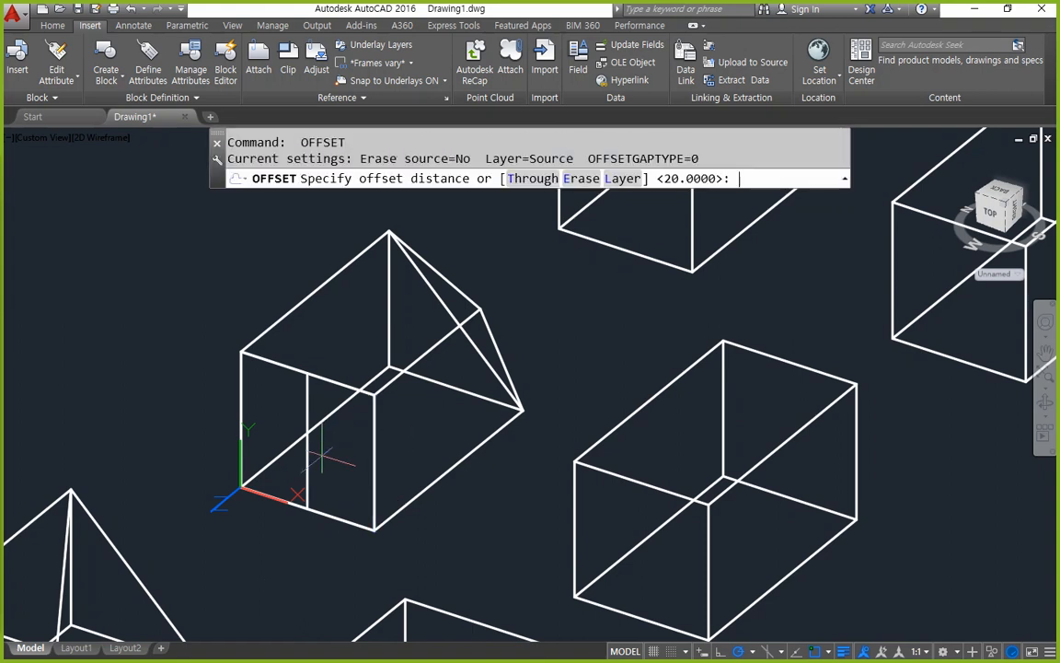
{"action": "type", "text": "30"}
{"action": "key", "text": "Return"}
{"action": "left_click", "coordinate": [336, 386]}
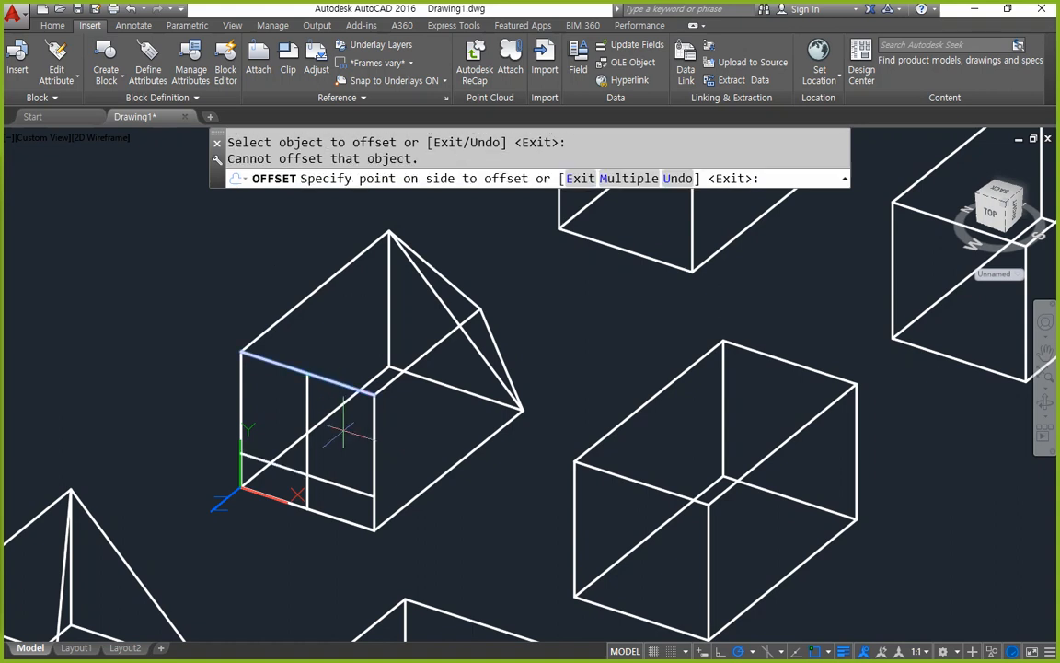
{"action": "left_click", "coordinate": [347, 465]}
{"action": "key", "text": "Return"}
{"action": "type", "text": "pl"}
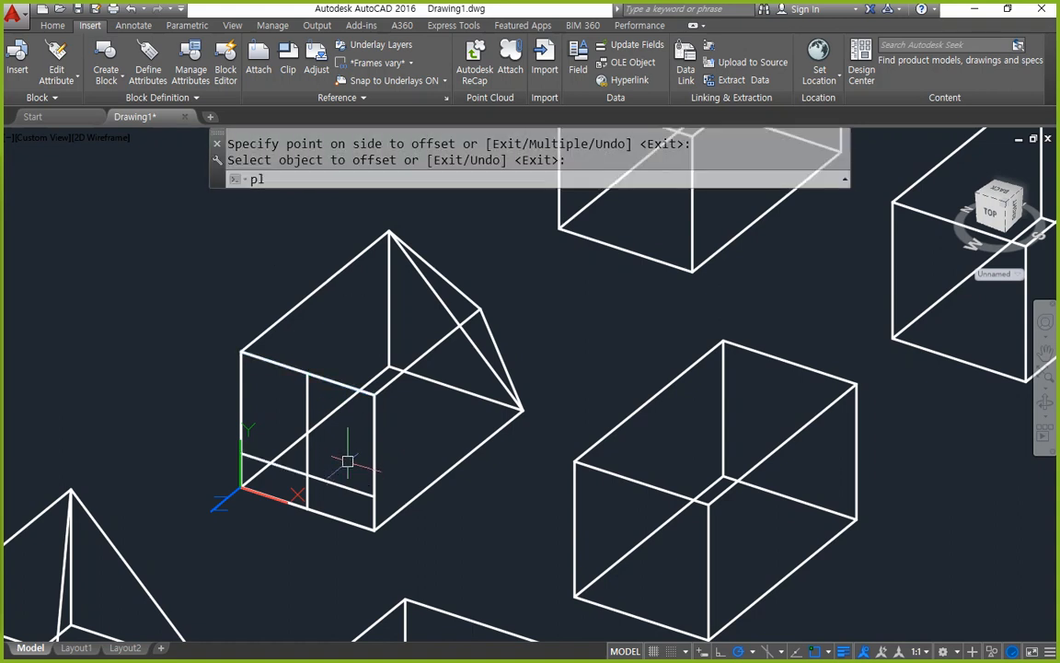
{"action": "key", "text": "Escape"}
{"action": "type", "text": "f"}
{"action": "key", "text": "Return"}
{"action": "left_click", "coordinate": [325, 378]}
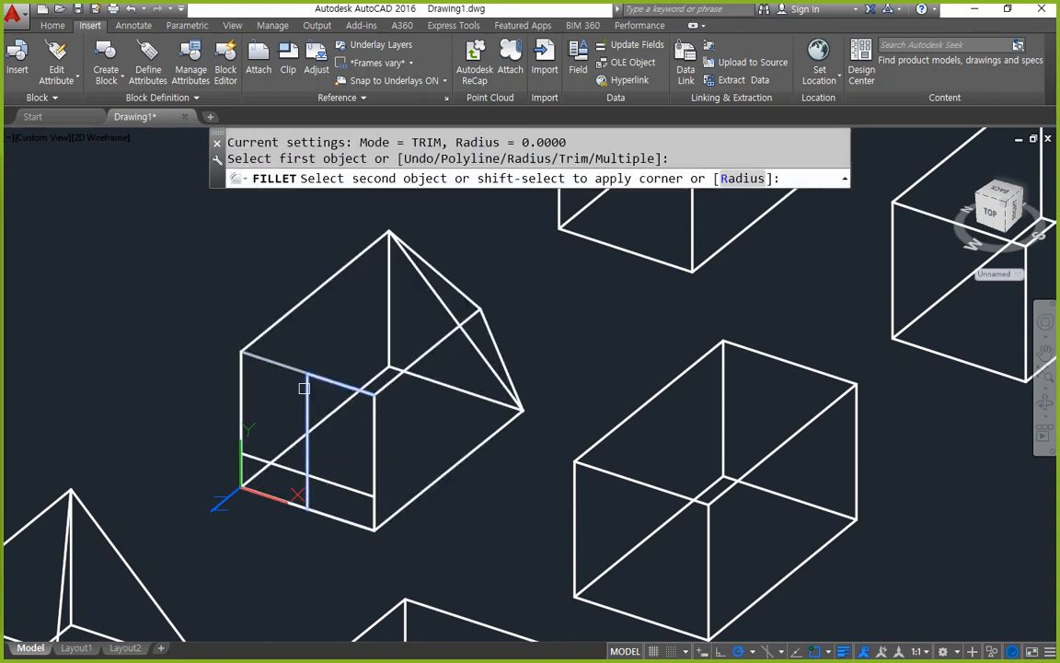
{"action": "left_click", "coordinate": [304, 388]}
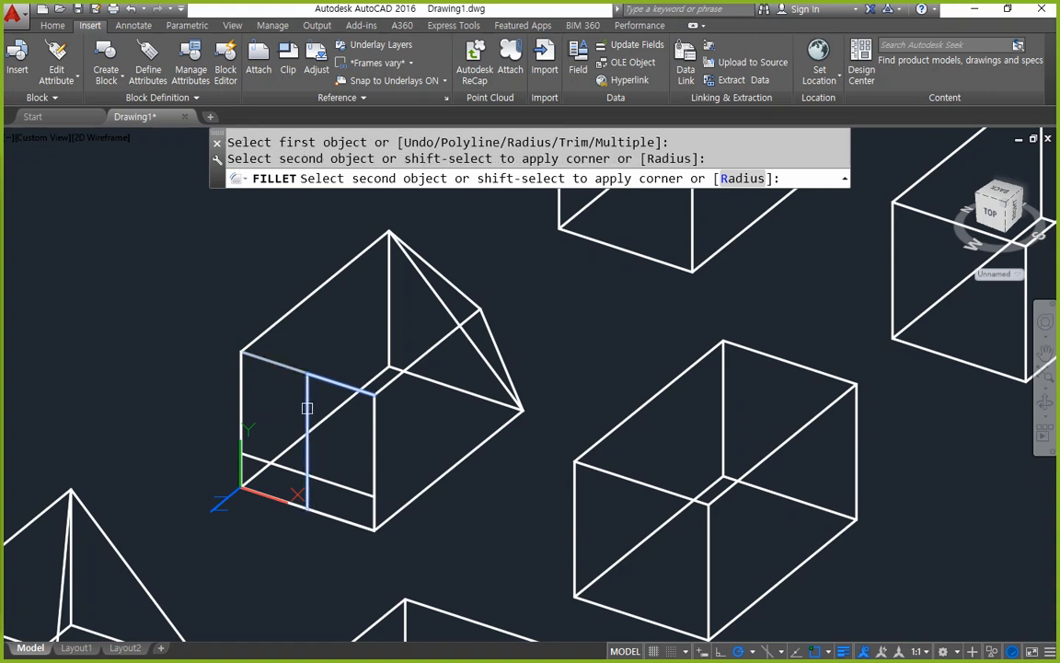
{"action": "key", "text": "Escape"}
Draw a diagonal line from the top end of the 20 offset line to where the 30 offset line meets the outer side line.
{"action": "type", "text": "l"}
{"action": "key", "text": "Return"}
{"action": "left_click", "coordinate": [308, 378]}
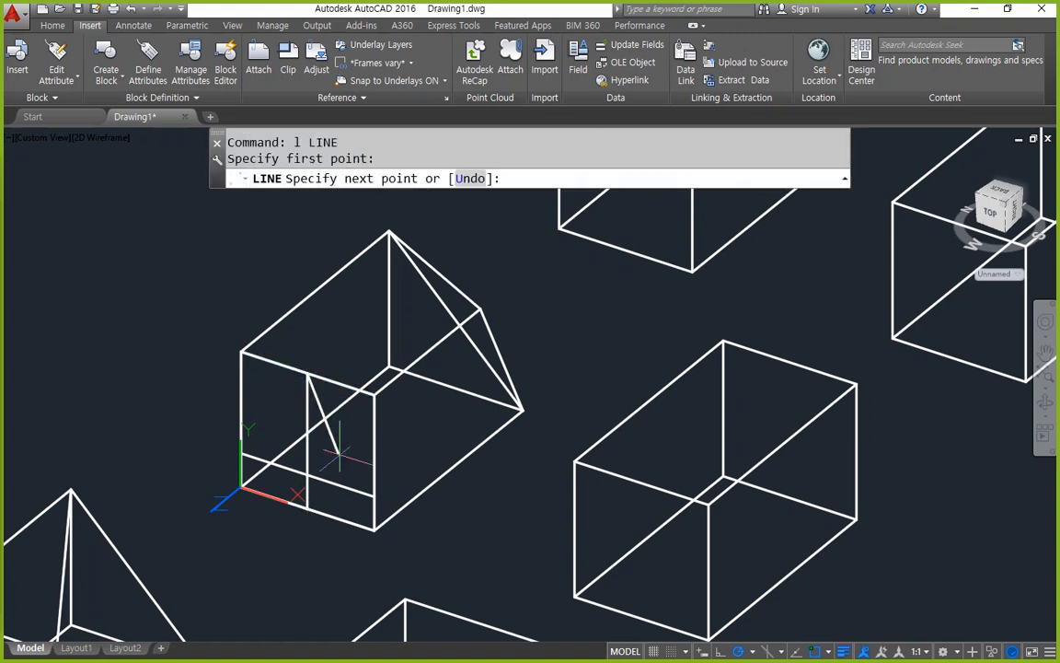
{"action": "left_click", "coordinate": [371, 498]}
{"action": "key", "text": "Escape"}
Trim the face's top line and outer side line to the diagonal with zero-radius fillets, forming a closed triangle.
{"action": "type", "text": "f"}
{"action": "key", "text": "Return"}
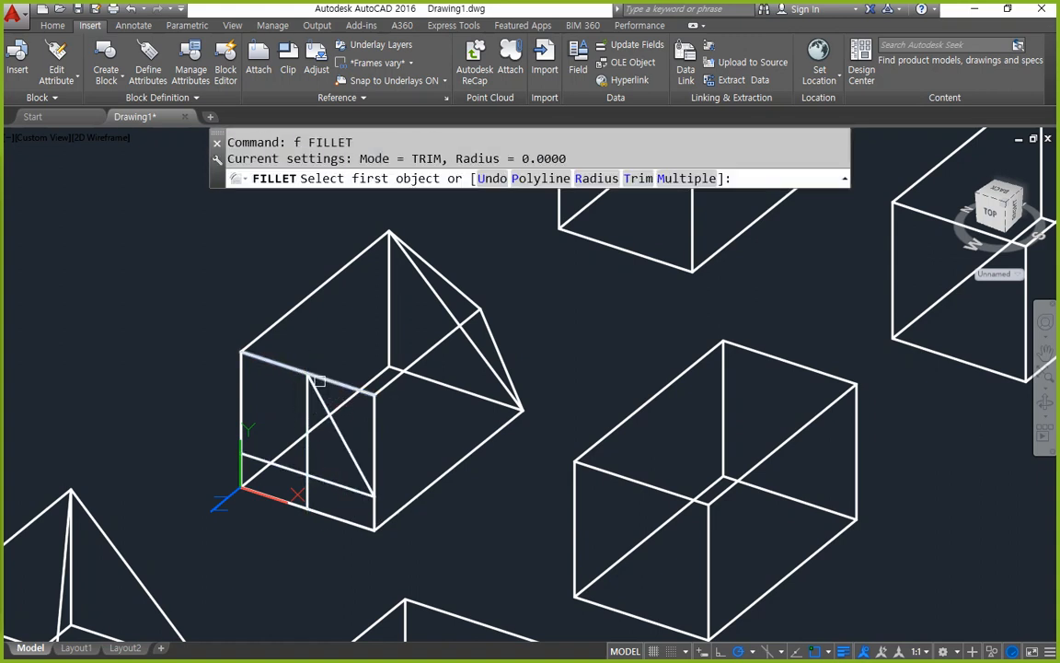
{"action": "left_click", "coordinate": [276, 365]}
{"action": "left_click", "coordinate": [319, 396]}
{"action": "key", "text": "Return"}
{"action": "left_click", "coordinate": [356, 459]}
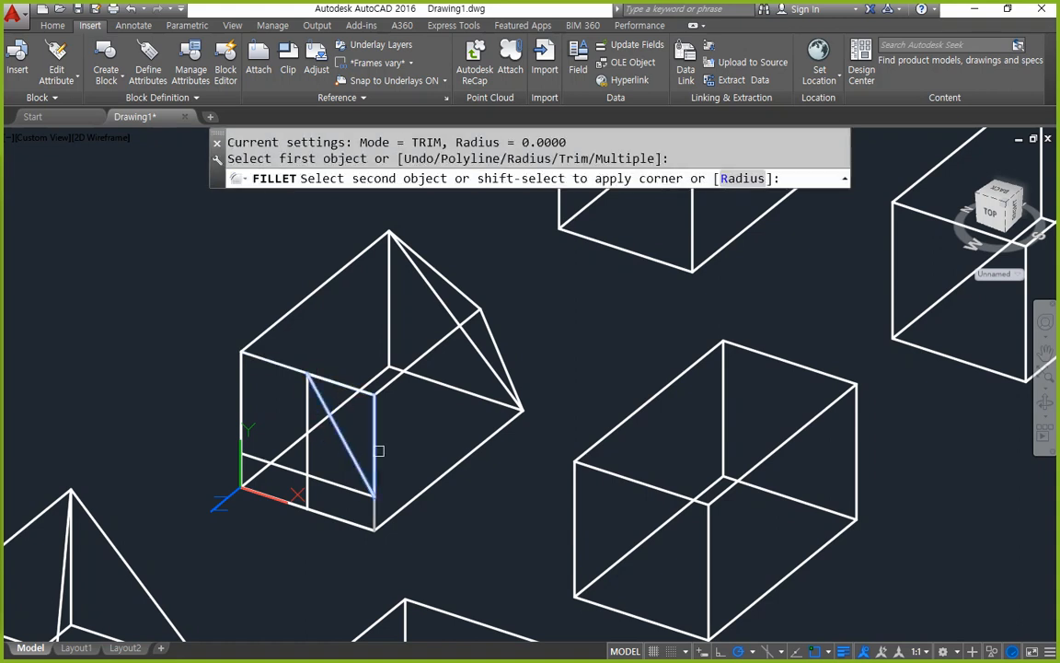
{"action": "left_click", "coordinate": [378, 450]}
Join the three sides of the triangle into one polyline.
{"action": "type", "text": "j"}
{"action": "key", "text": "Return"}
{"action": "left_click", "coordinate": [353, 402]}
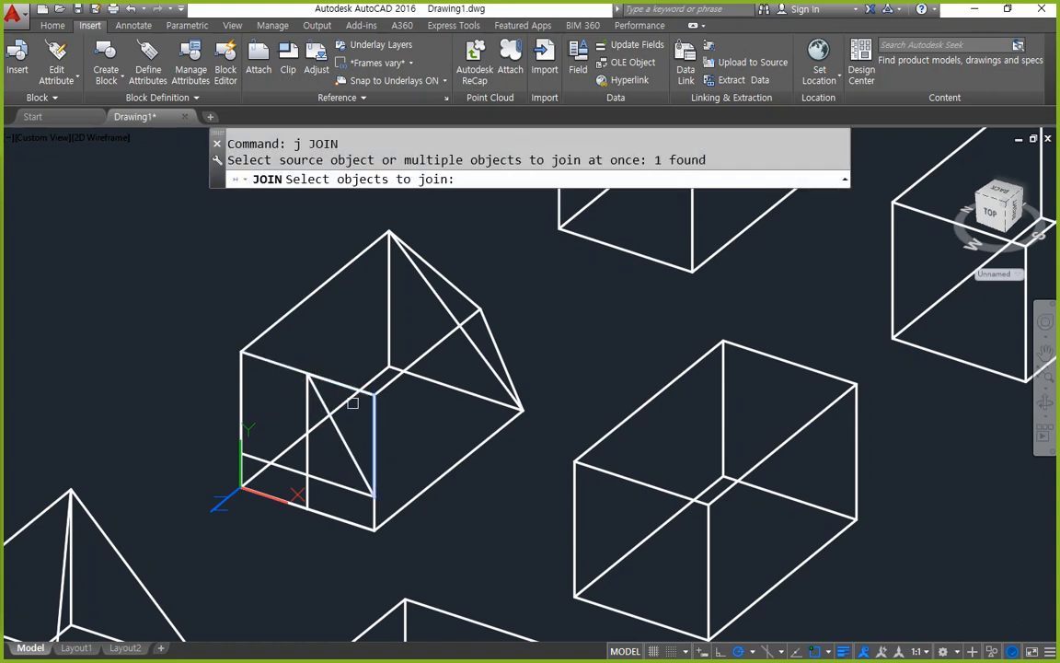
{"action": "left_click", "coordinate": [306, 383]}
{"action": "left_click", "coordinate": [320, 420]}
{"action": "key", "text": "Return"}
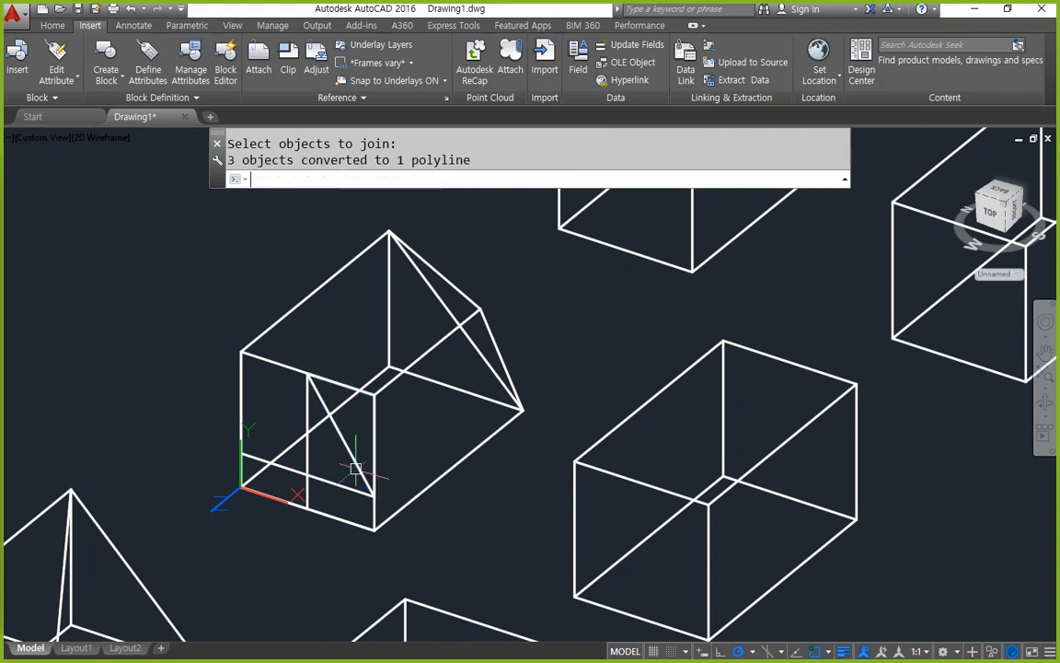
Erase both offset lines and the leftover side and bottom lines of the exploded rectangle, keeping the triangle.
{"action": "left_click", "coordinate": [337, 464]}
{"action": "left_click", "coordinate": [215, 334]}
{"action": "type", "text": "e"}
{"action": "key", "text": "Return"}
{"action": "left_click", "coordinate": [189, 311]}
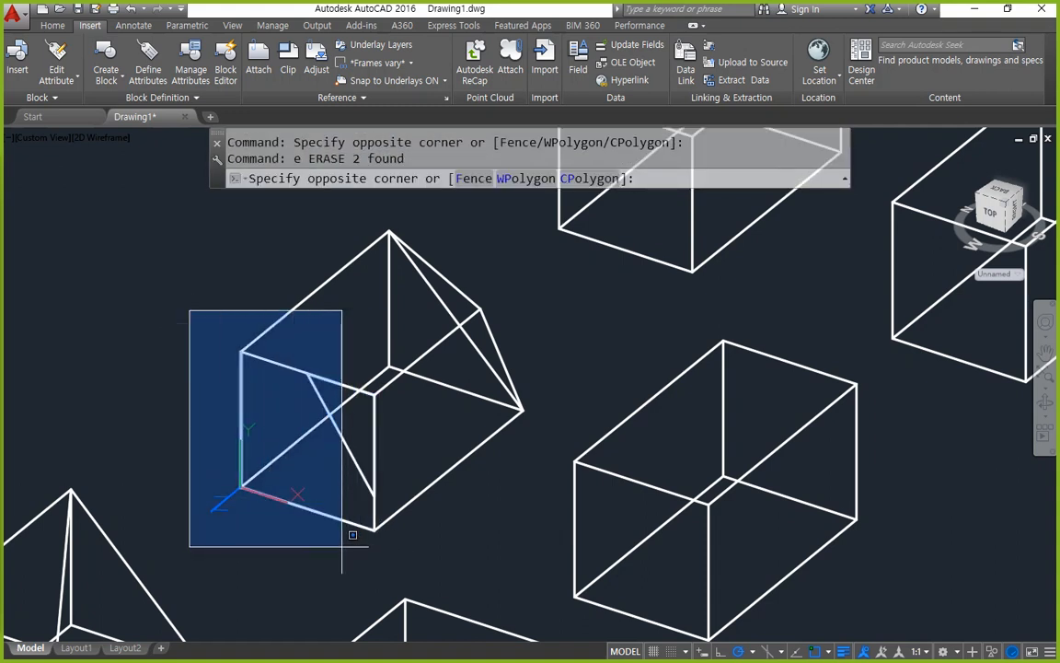
{"action": "left_click", "coordinate": [343, 543]}
{"action": "left_click", "coordinate": [204, 462]}
{"action": "left_click", "coordinate": [405, 557]}
{"action": "type", "text": "e"}
{"action": "key", "text": "Return"}
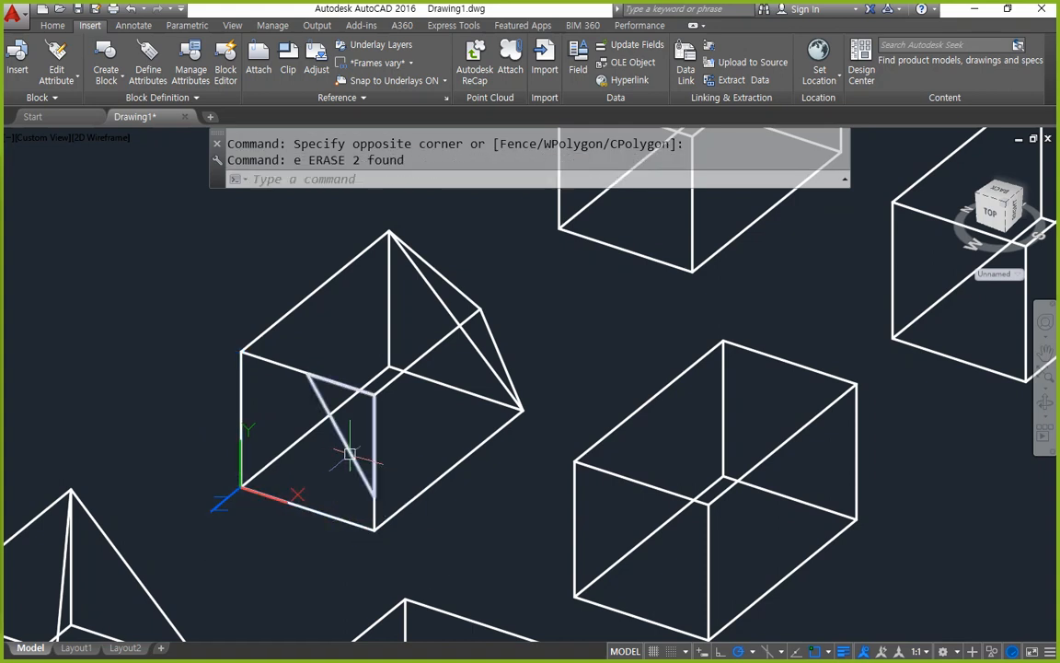
{"action": "left_click_drag", "start_coordinate": [368, 502], "coordinate": [373, 458]}
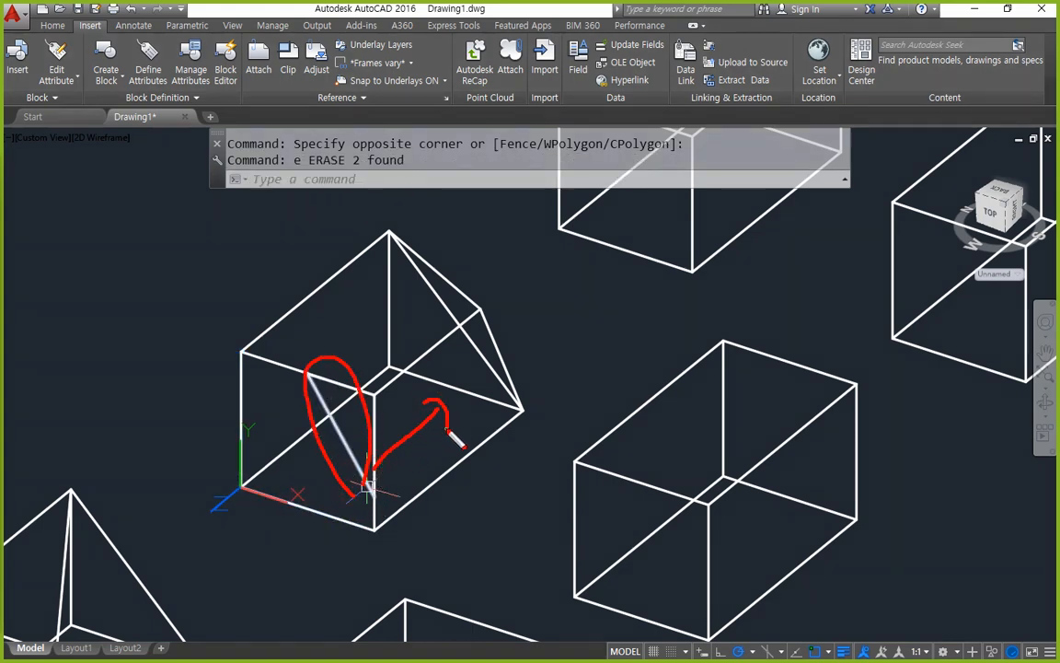
{"action": "key", "text": "Escape"}
{"action": "mouse_move", "coordinate": [201, 534]}
{"action": "left_mouse_down"}
{"action": "mouse_move", "coordinate": [190, 523]}
{"action": "mouse_move", "coordinate": [196, 535]}
{"action": "left_mouse_up"}
{"action": "key", "text": "Escape"}
{"action": "type", "text": "es"}
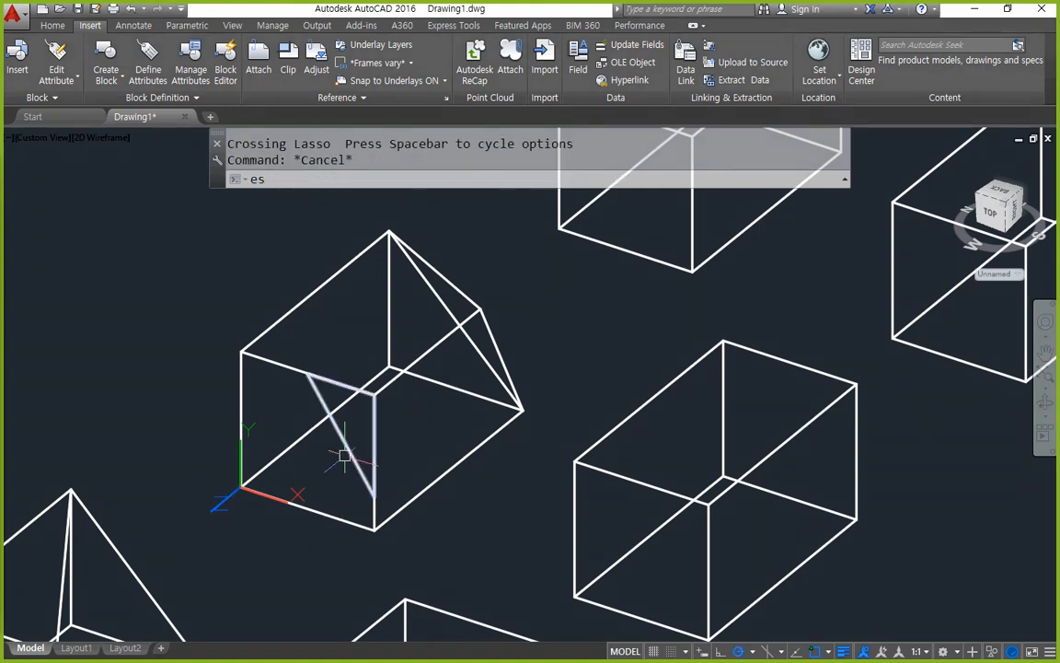
{"action": "key", "text": "Escape"}
Extrude the triangle by -30 into the box.
{"action": "type", "text": "ext"}
{"action": "key", "text": "Return"}
{"action": "left_click", "coordinate": [346, 454]}
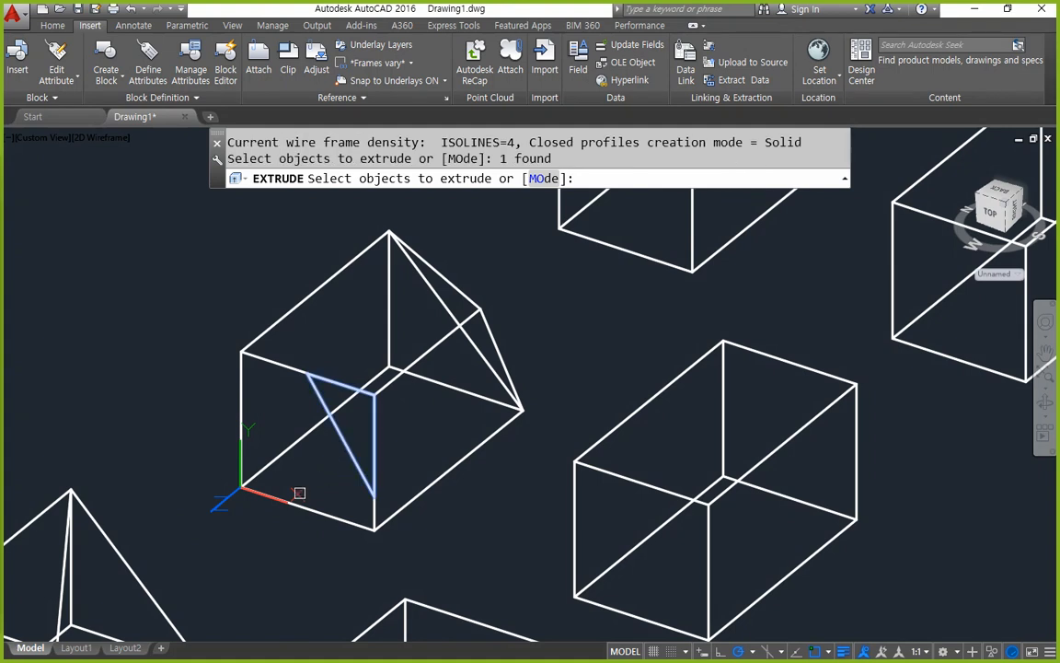
{"action": "key", "text": "Return"}
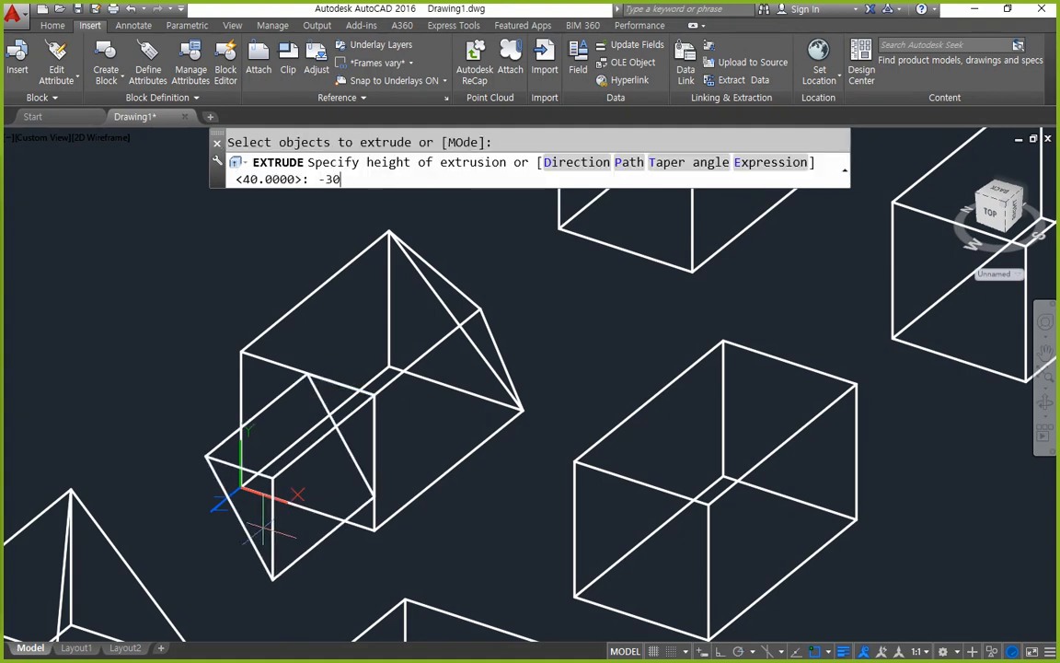
{"action": "key", "text": "Return"}
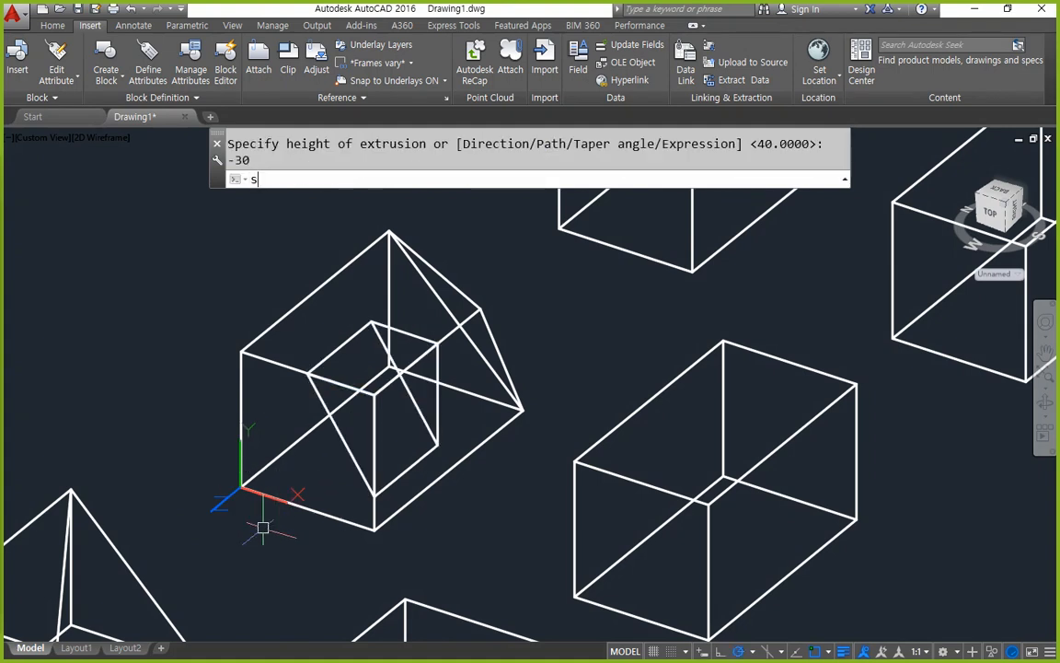
{"action": "type", "text": "s"}
{"action": "key", "text": "Return"}
{"action": "left_click", "coordinate": [505, 376]}
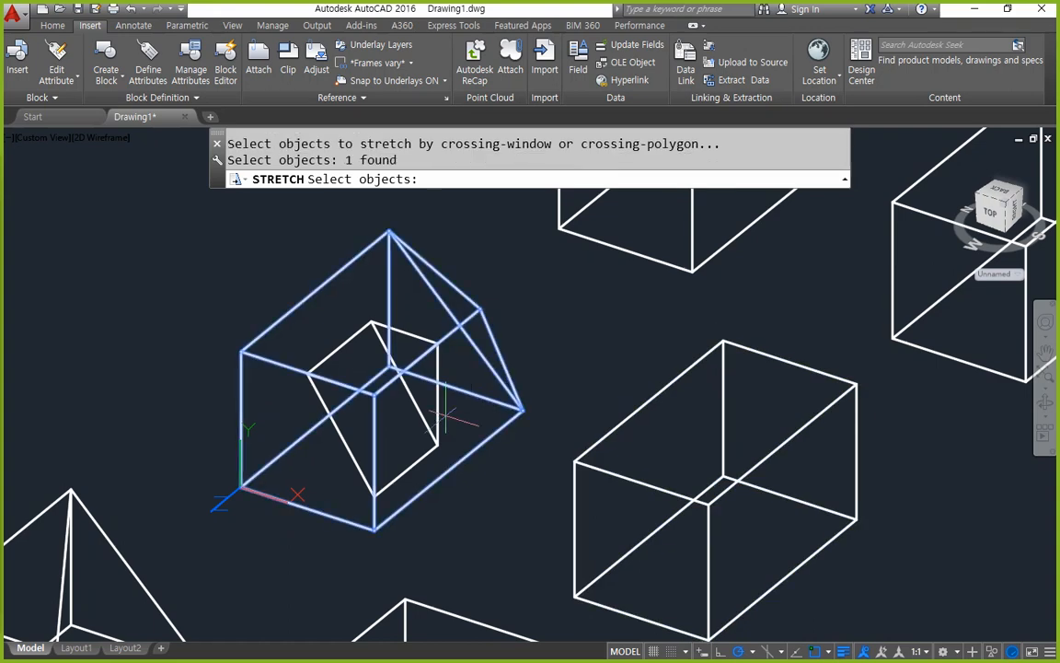
{"action": "key", "text": "Return"}
{"action": "key", "text": "Escape"}
{"action": "key", "text": "Escape"}
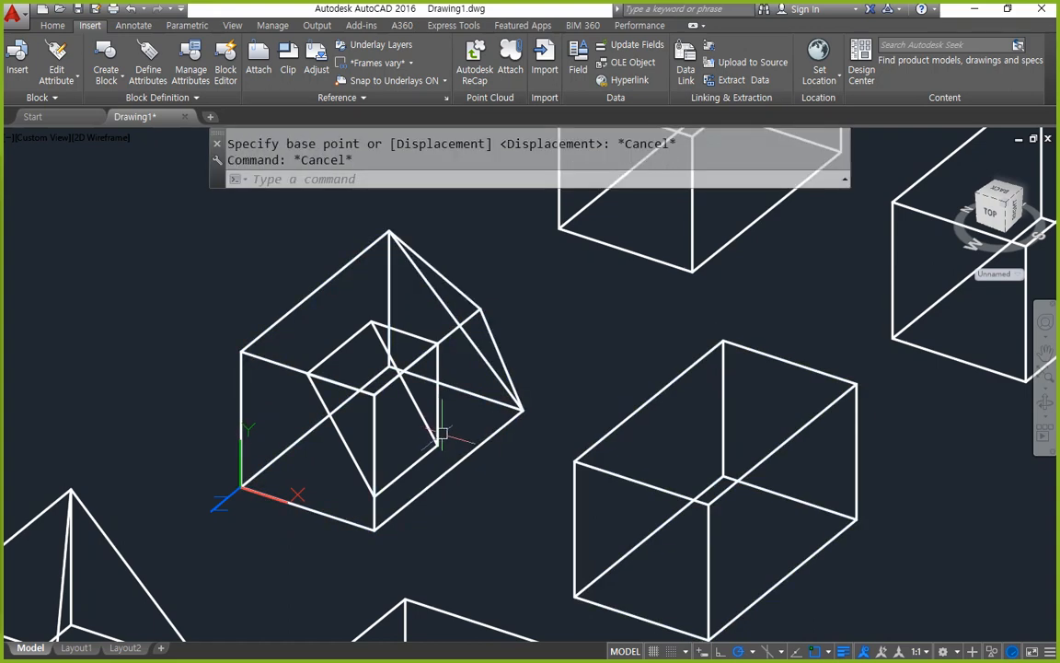
Subtract the extruded triangular wedge from the sliced box.
{"action": "type", "text": "su"}
{"action": "key", "text": "Return"}
{"action": "left_click", "coordinate": [437, 391]}
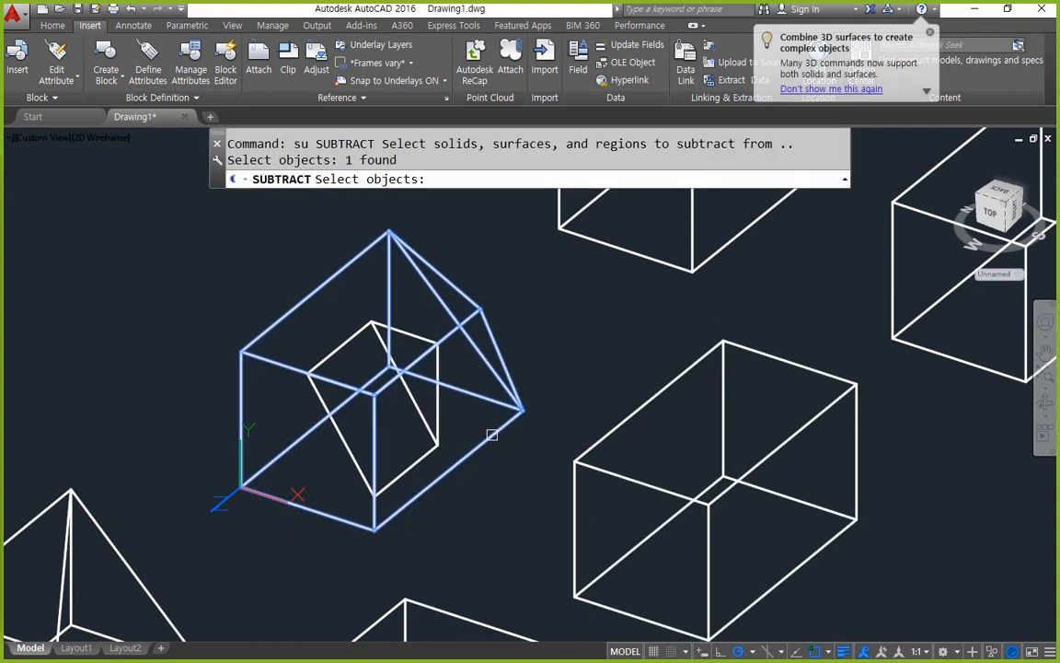
{"action": "key", "text": "Return"}
{"action": "left_click", "coordinate": [438, 432]}
{"action": "key", "text": "Return"}
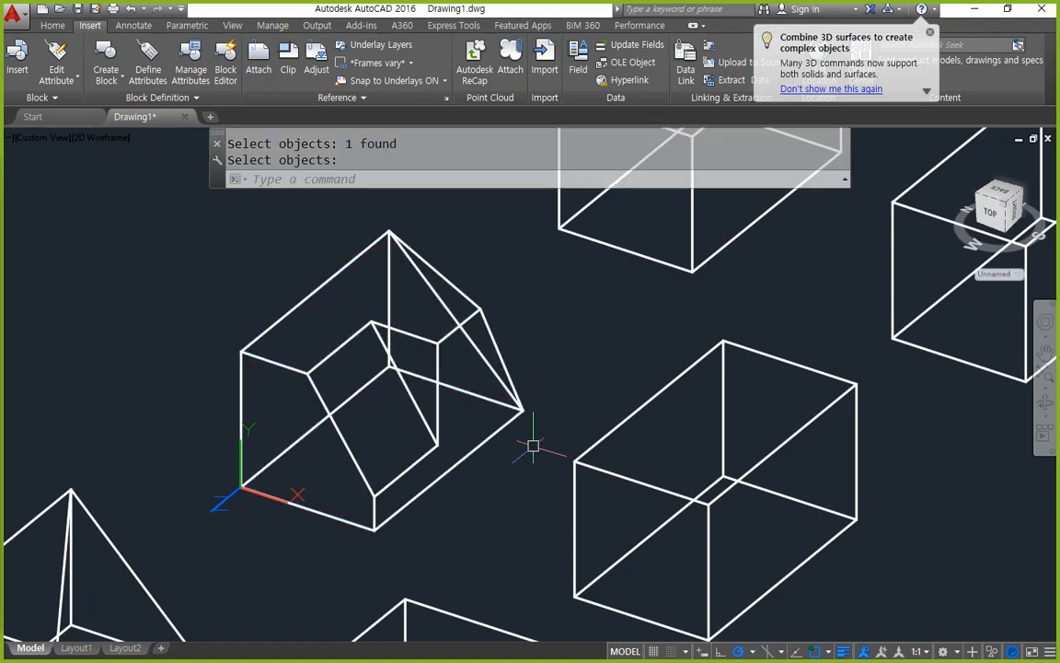
Relocate the UCS to a lower corner of the next uncut box, with X along its long bottom edge and Y up its vertical edge.
{"action": "middle_click_drag", "start_coordinate": [550, 440], "coordinate": [293, 464], "text": "shift"}
{"action": "middle_click_drag", "start_coordinate": [627, 444], "coordinate": [18, 444]}
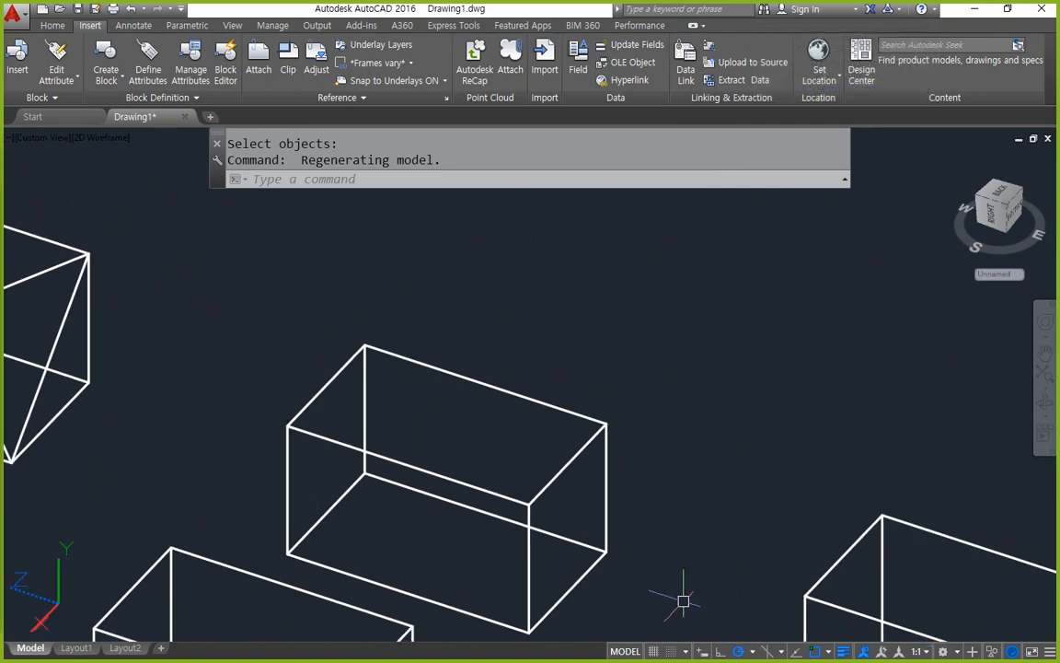
{"action": "middle_click_drag", "start_coordinate": [684, 601], "coordinate": [671, 485]}
{"action": "scroll", "coordinate": [663, 483], "scroll_direction": "down", "scroll_amount": 2}
{"action": "scroll", "coordinate": [623, 481], "scroll_direction": "up", "scroll_amount": 2}
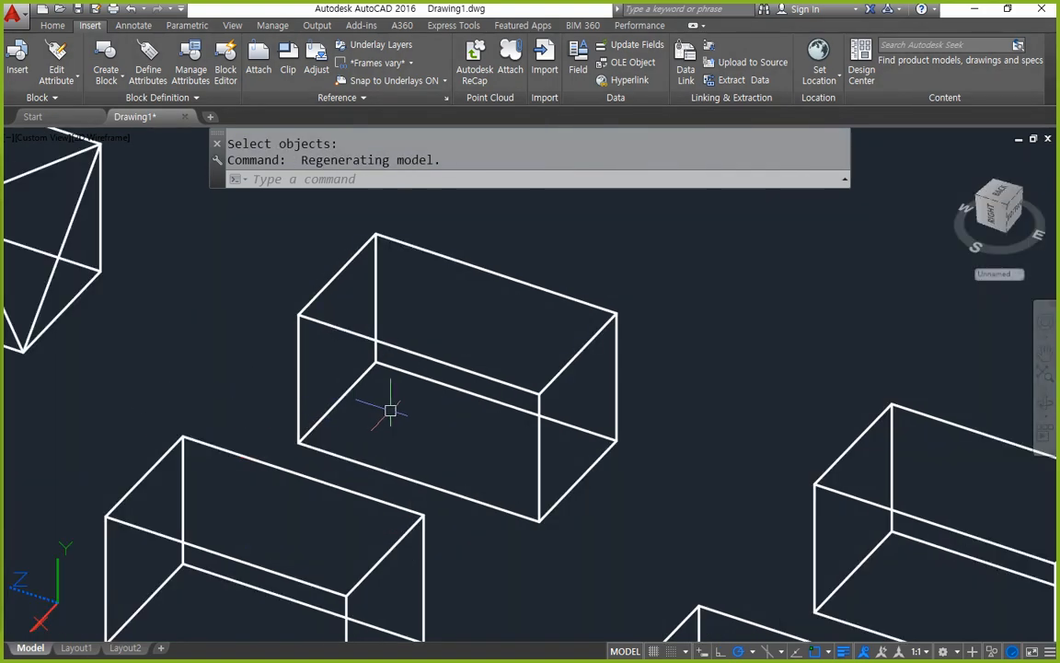
{"action": "type", "text": "ucs"}
{"action": "key", "text": "Return"}
{"action": "left_click", "coordinate": [298, 444]}
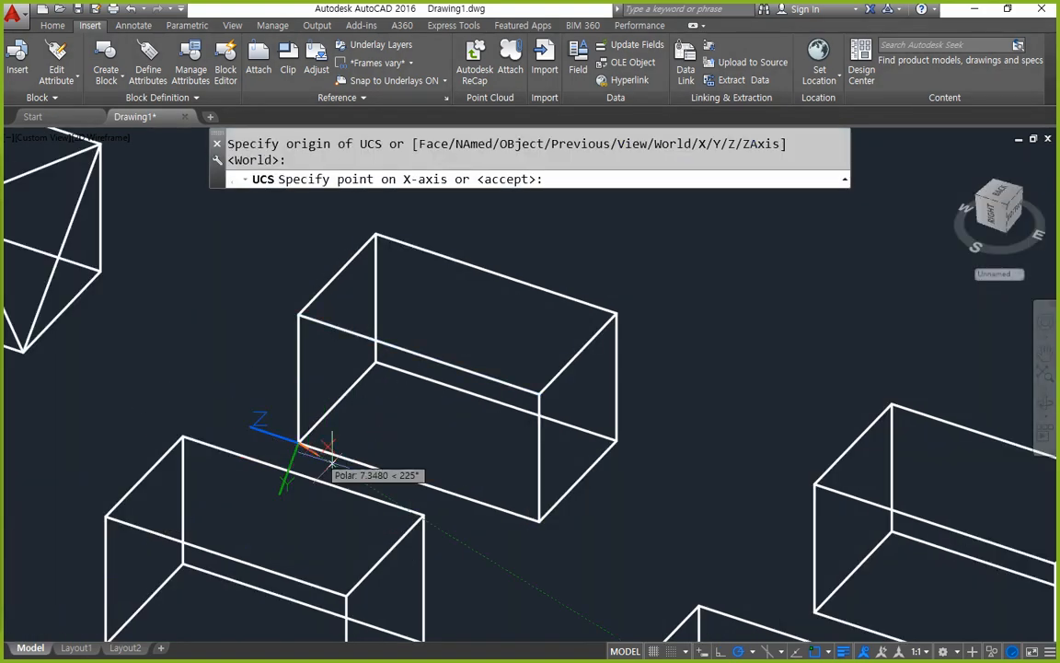
{"action": "left_click", "coordinate": [540, 522]}
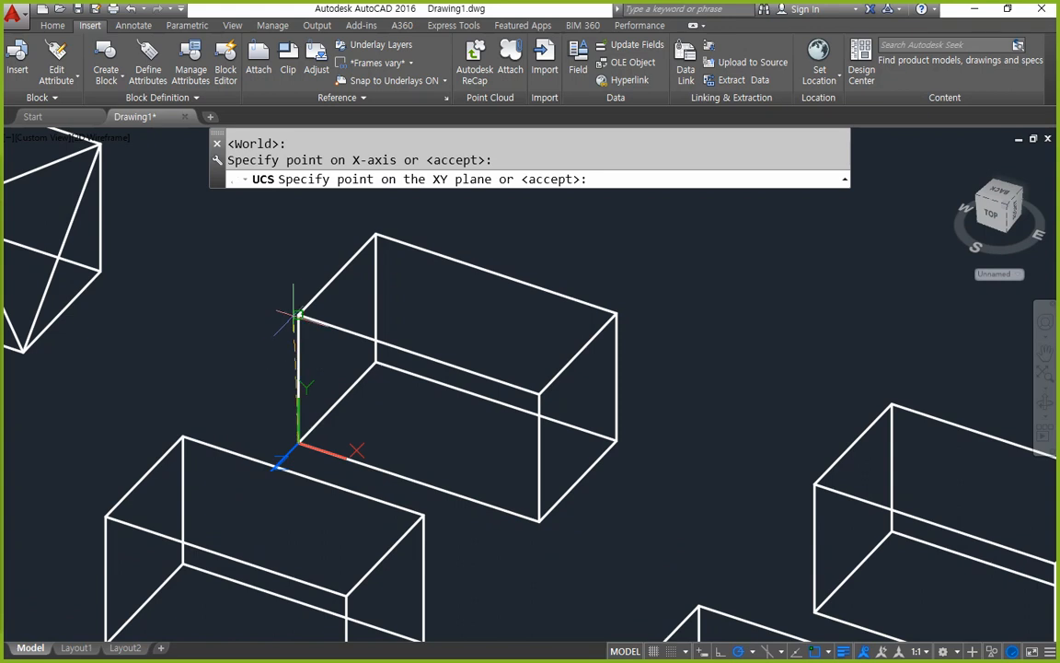
{"action": "left_click", "coordinate": [297, 315]}
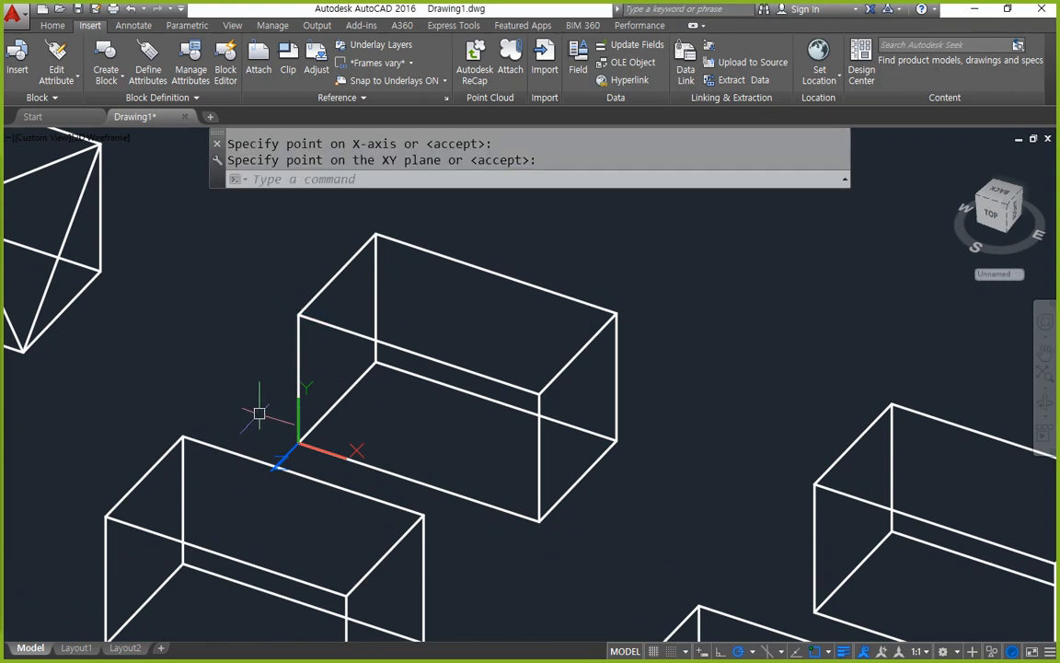
Draw a rectangle corner to corner over the box's long front face and explode it into separate lines.
{"action": "type", "text": "rec"}
{"action": "key", "text": "Return"}
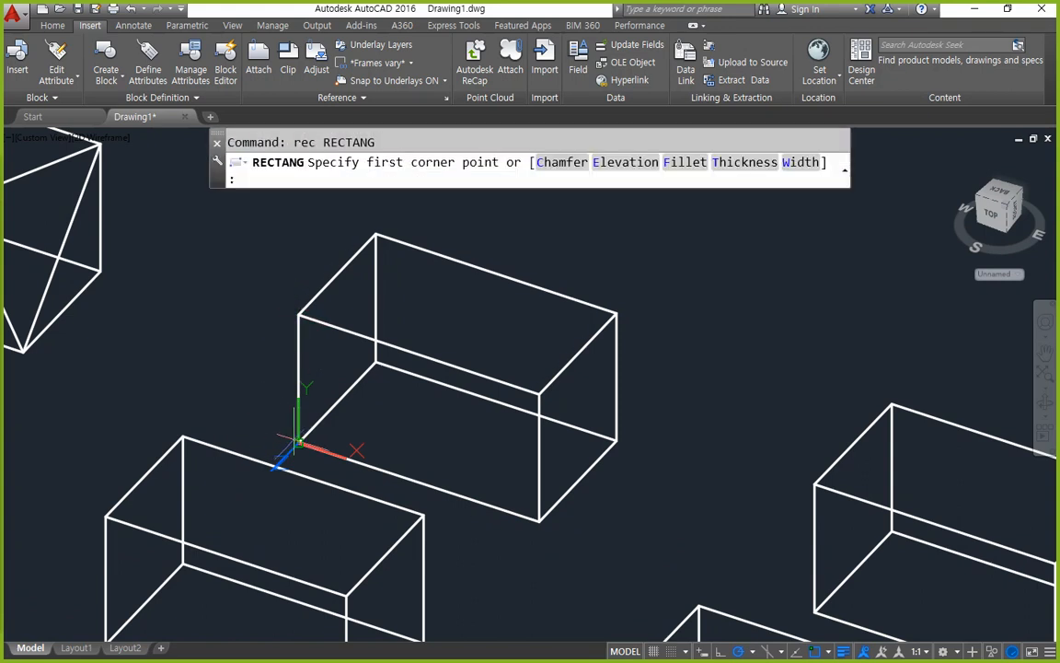
{"action": "left_click", "coordinate": [539, 394]}
{"action": "left_click", "coordinate": [298, 445]}
{"action": "type", "text": "x"}
{"action": "key", "text": "Return"}
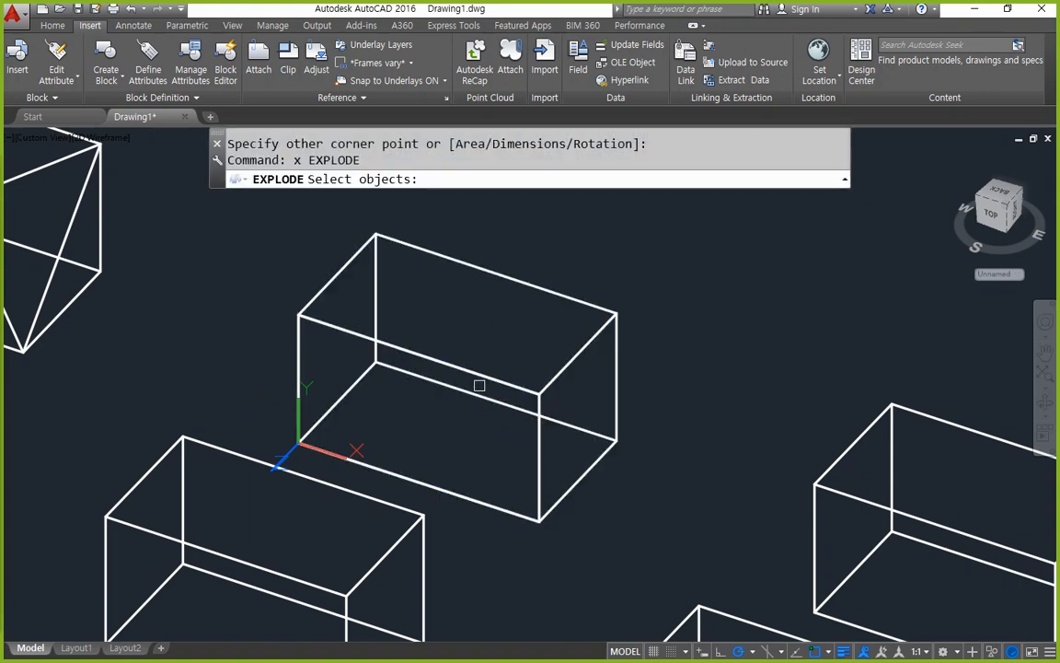
{"action": "left_click", "coordinate": [481, 379]}
{"action": "key", "text": "Return"}
Offset the exploded rectangle's vertical side at the UCS origin by 20 into the face.
{"action": "type", "text": "o"}
{"action": "key", "text": "Return"}
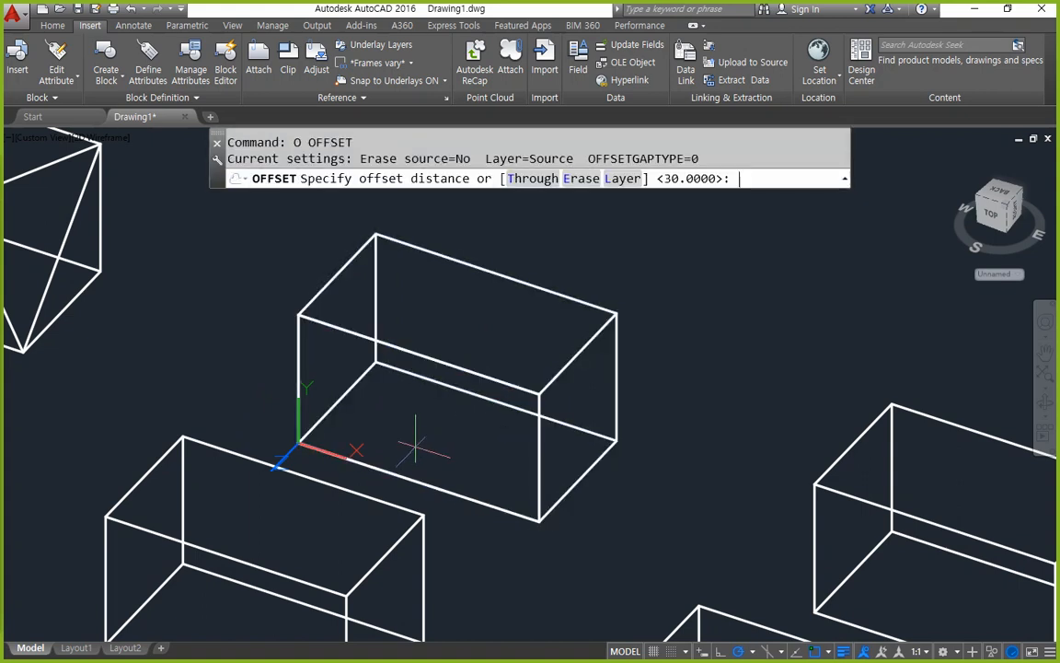
{"action": "type", "text": "20"}
{"action": "key", "text": "Return"}
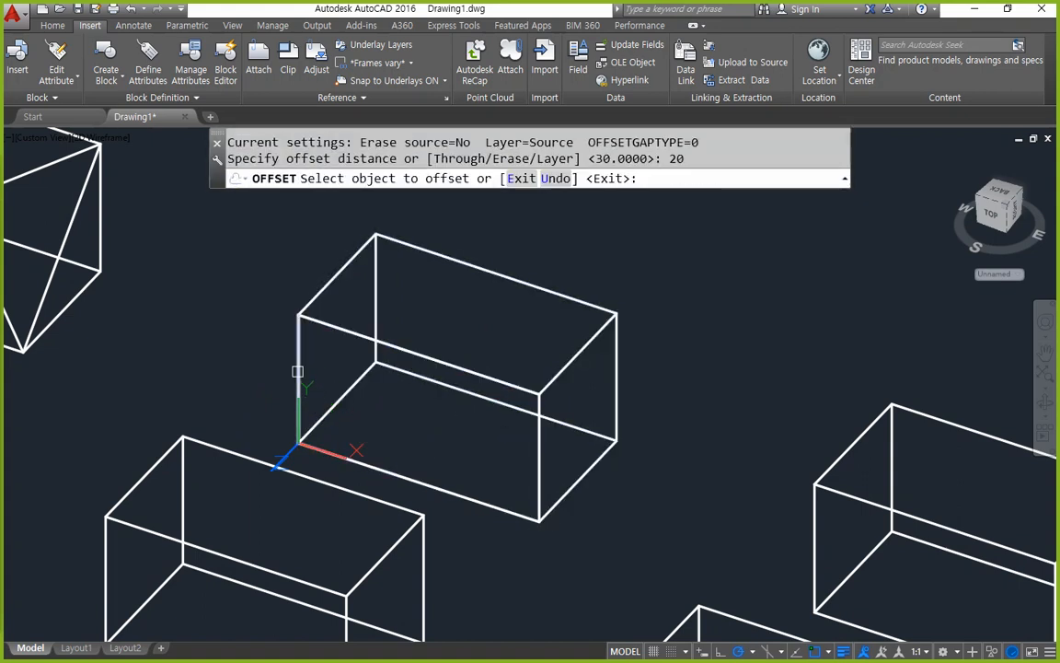
{"action": "left_click", "coordinate": [298, 356]}
{"action": "left_click", "coordinate": [411, 392]}
{"action": "key", "text": "Return"}
Offset the rectangle's bottom line upward and its far vertical side inward, both by 10.
{"action": "key", "text": "Return"}
{"action": "type", "text": "1"}
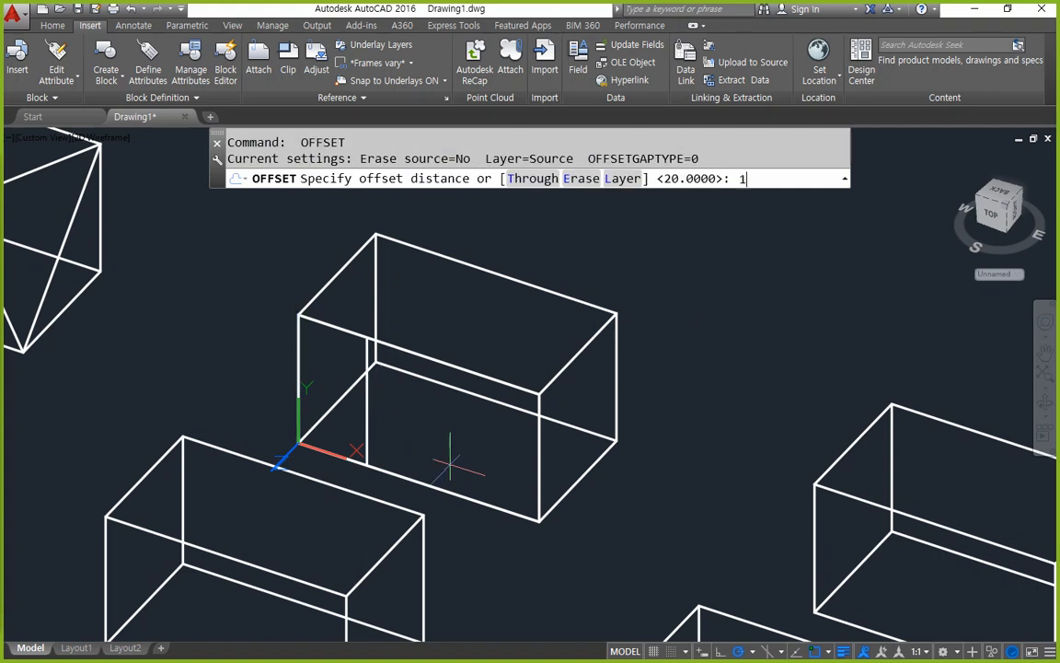
{"action": "type", "text": "0"}
{"action": "key", "text": "Return"}
{"action": "left_click", "coordinate": [436, 486]}
{"action": "left_click", "coordinate": [513, 435]}
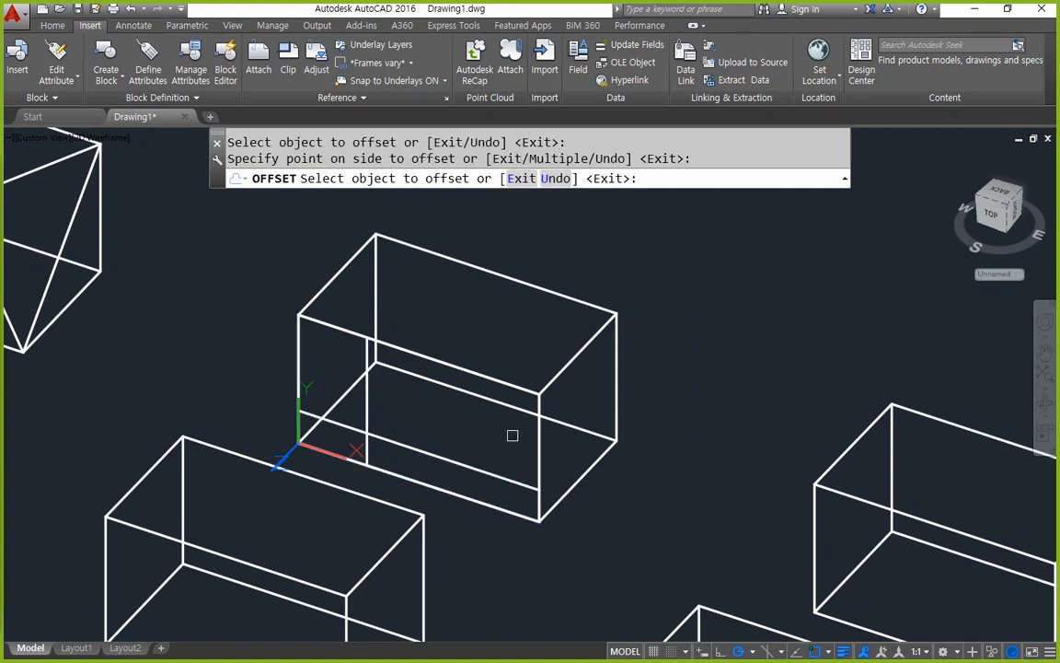
{"action": "left_click", "coordinate": [540, 444]}
{"action": "left_click", "coordinate": [483, 449]}
{"action": "key", "text": "Return"}
Fillet the lower offset line with both vertical offset lines into sharp corners, forming the base of the notch profile.
{"action": "type", "text": "f"}
{"action": "key", "text": "Return"}
{"action": "left_click", "coordinate": [504, 453]}
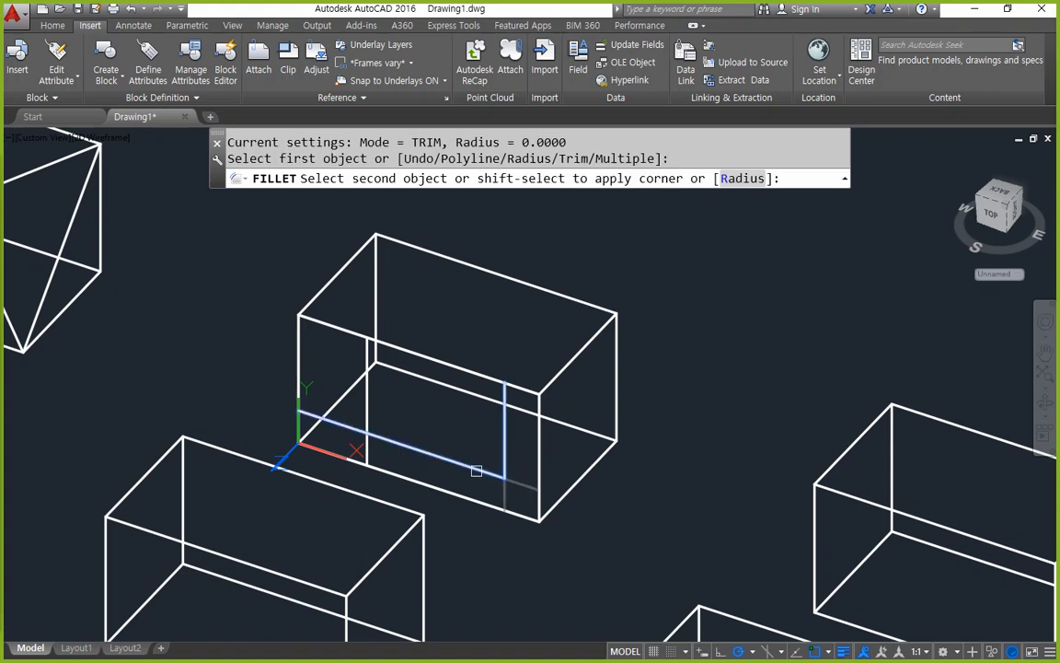
{"action": "left_click", "coordinate": [476, 470]}
{"action": "key", "text": "Return"}
{"action": "left_click", "coordinate": [386, 440]}
{"action": "left_click", "coordinate": [364, 414]}
Fillet both vertical offset lines with the rectangle's top line to close the notch profile with sharp corners.
{"action": "key", "text": "Return"}
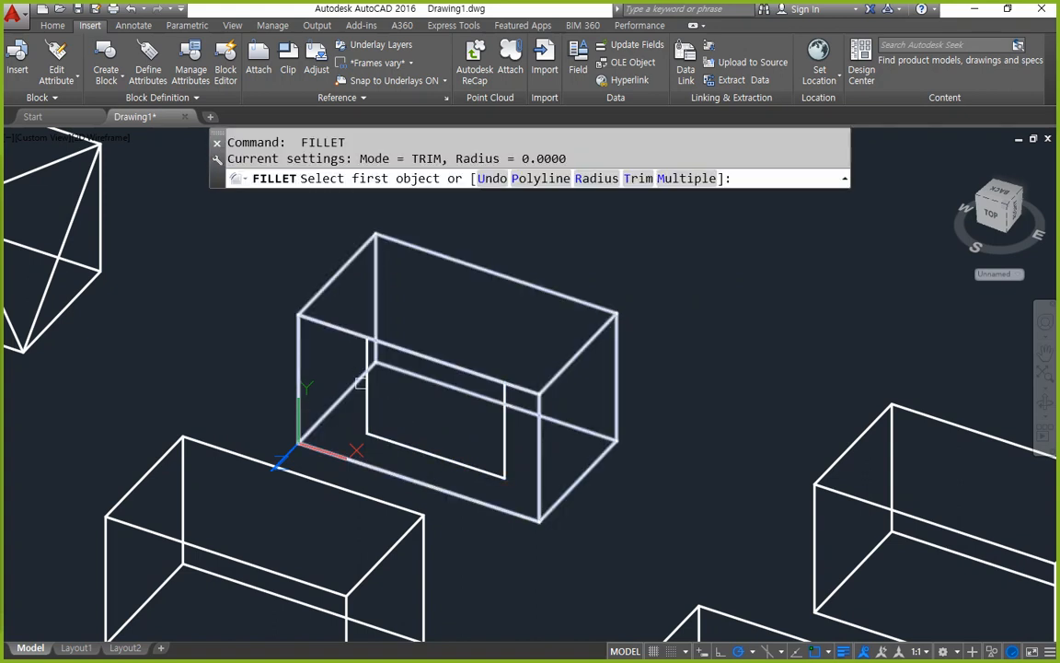
{"action": "left_click", "coordinate": [367, 354]}
{"action": "left_click", "coordinate": [376, 346]}
{"action": "key", "text": "Return"}
{"action": "left_click", "coordinate": [465, 366]}
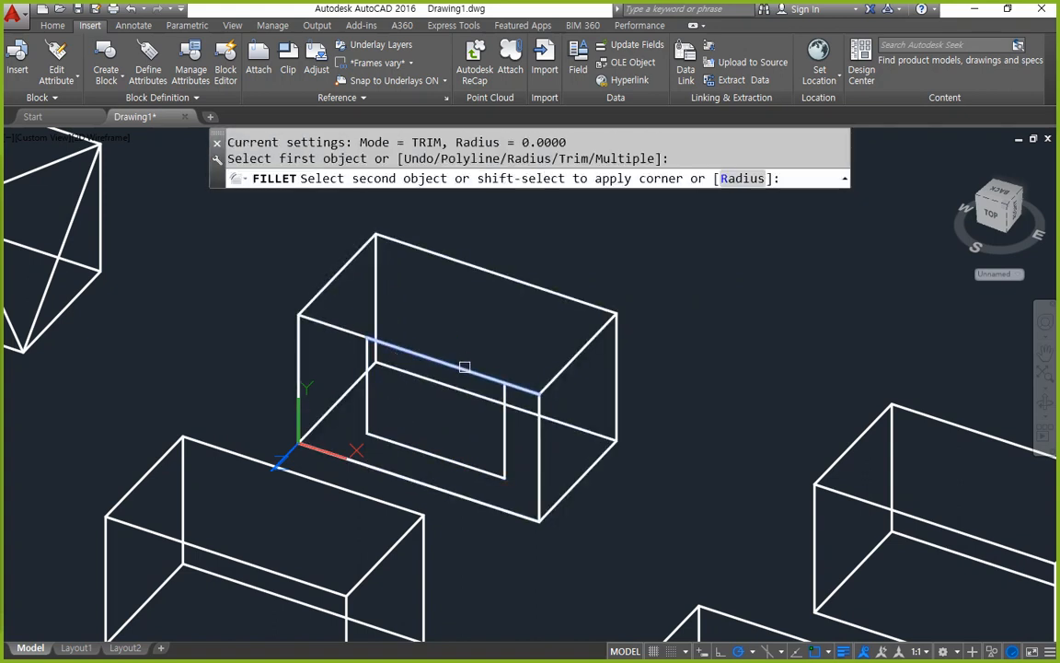
{"action": "key", "text": "Return"}
Join the four lines of the notch profile into one polyline.
{"action": "type", "text": "j"}
{"action": "key", "text": "Return"}
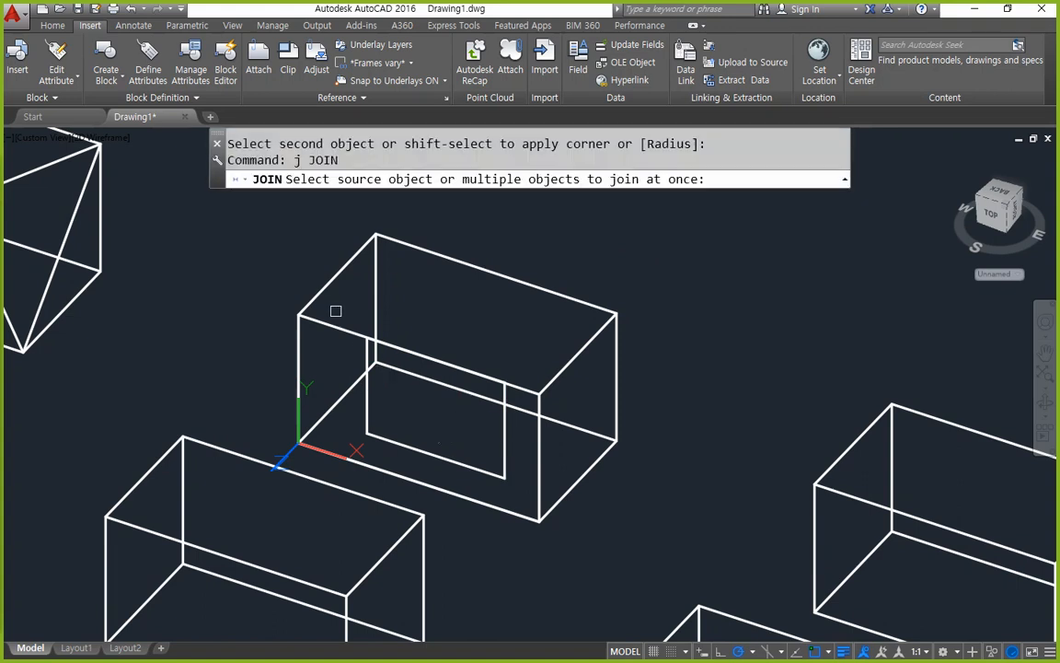
{"action": "left_click", "coordinate": [343, 306]}
{"action": "key", "text": "Return"}
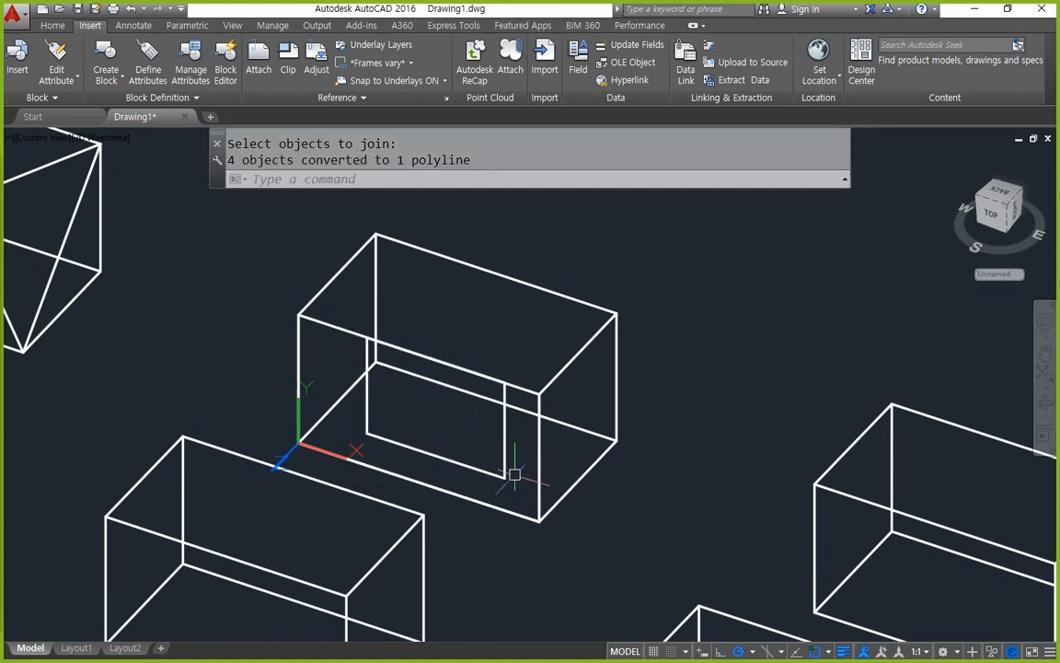
Extrude the notch profile through the full depth of the box, up to its back corner.
{"action": "type", "text": "ext"}
{"action": "key", "text": "Return"}
{"action": "left_click", "coordinate": [508, 428]}
{"action": "key", "text": "Return"}
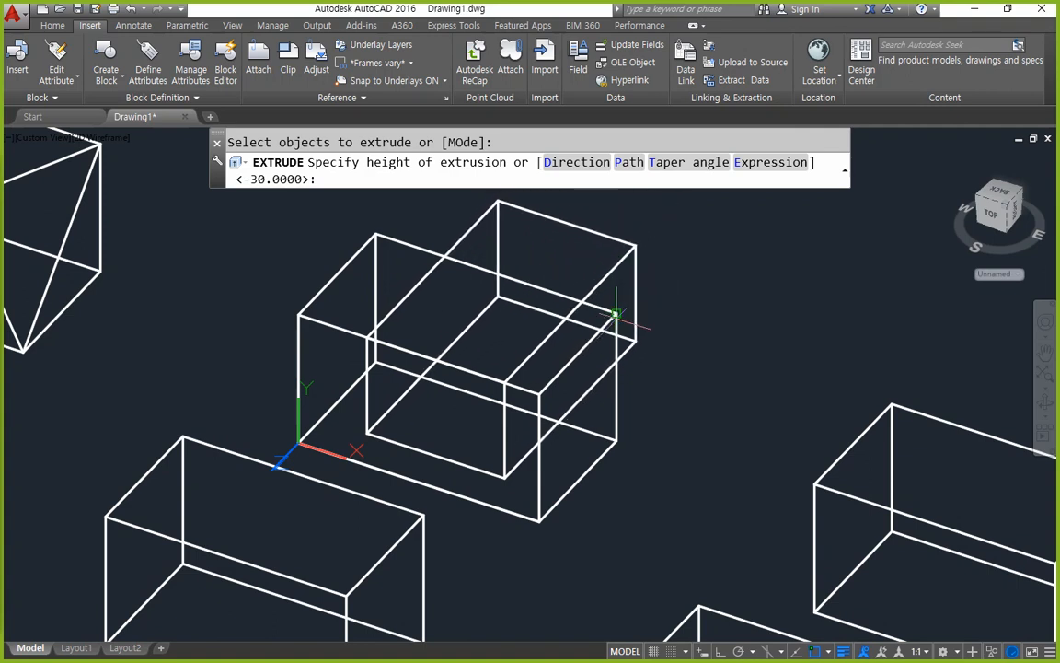
{"action": "left_click", "coordinate": [616, 315]}
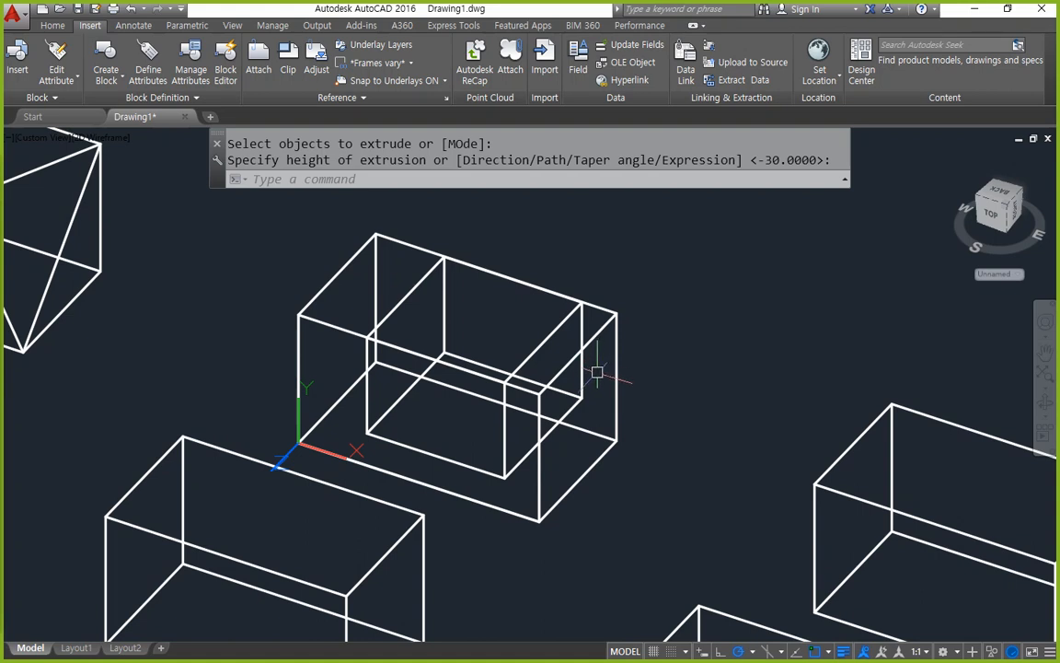
Subtract the extruded notch block from the box.
{"action": "type", "text": "su"}
{"action": "key", "text": "Return"}
{"action": "left_click", "coordinate": [612, 327]}
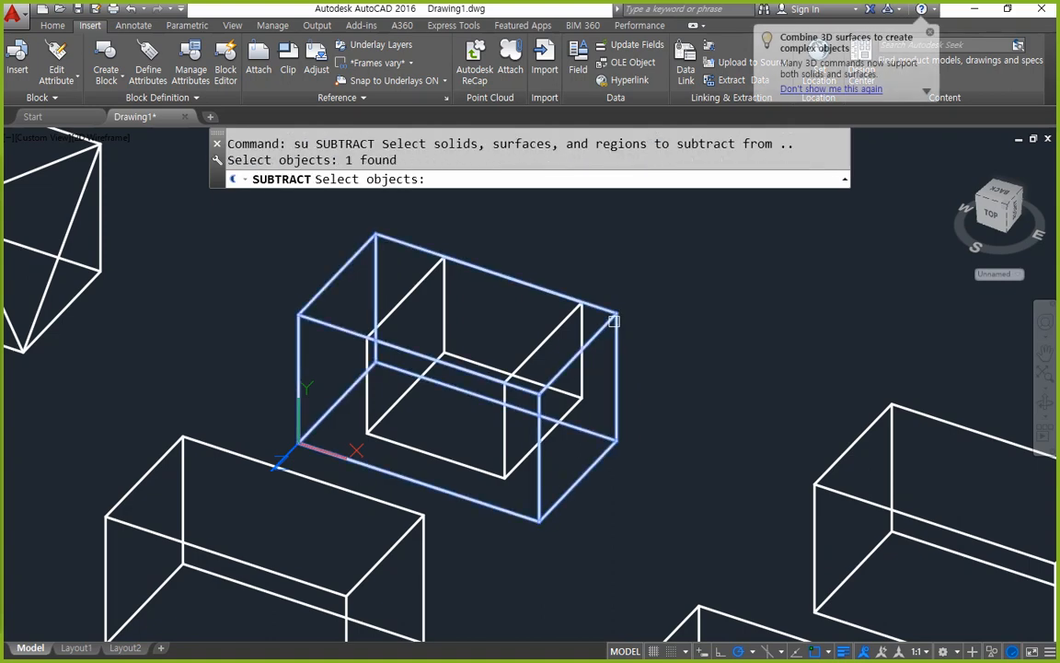
{"action": "left_click", "coordinate": [562, 322]}
{"action": "key", "text": "Return"}
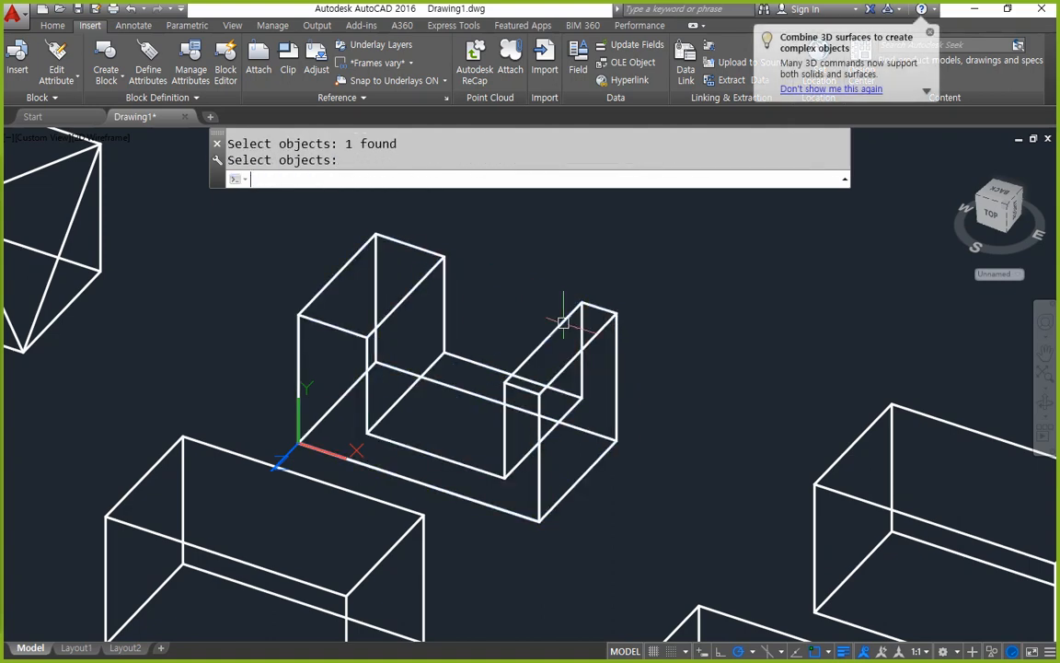
Relocate the UCS to the short end face of the notched box's thicker upright, with X along its bottom edge and Y upward.
{"action": "middle_click_drag", "start_coordinate": [281, 391], "coordinate": [389, 440], "text": "shift"}
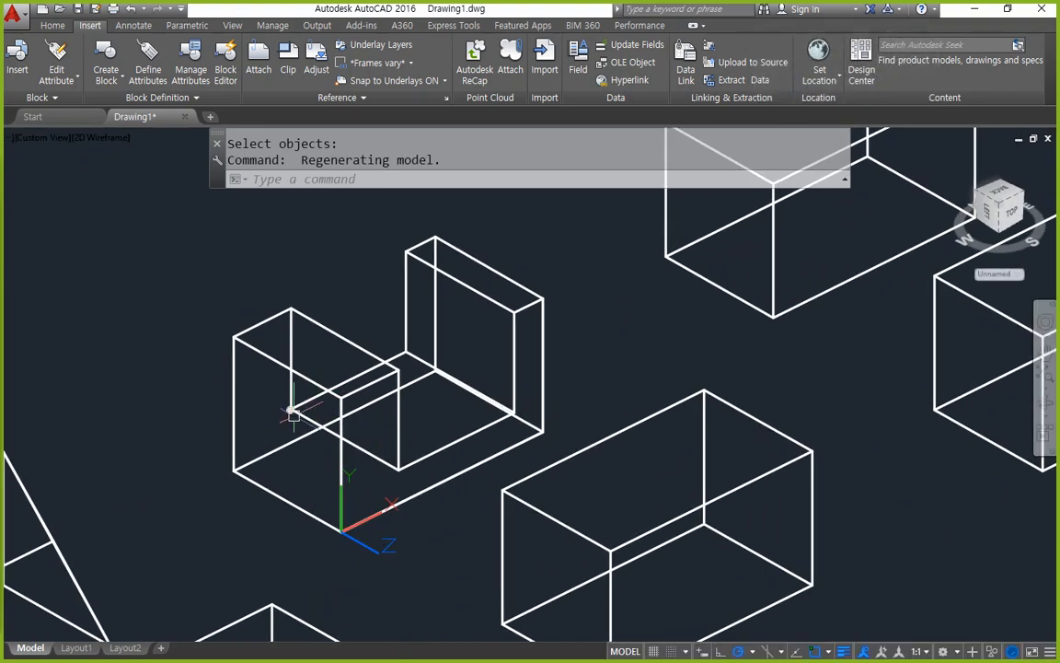
{"action": "key", "text": "Escape"}
{"action": "type", "text": "u"}
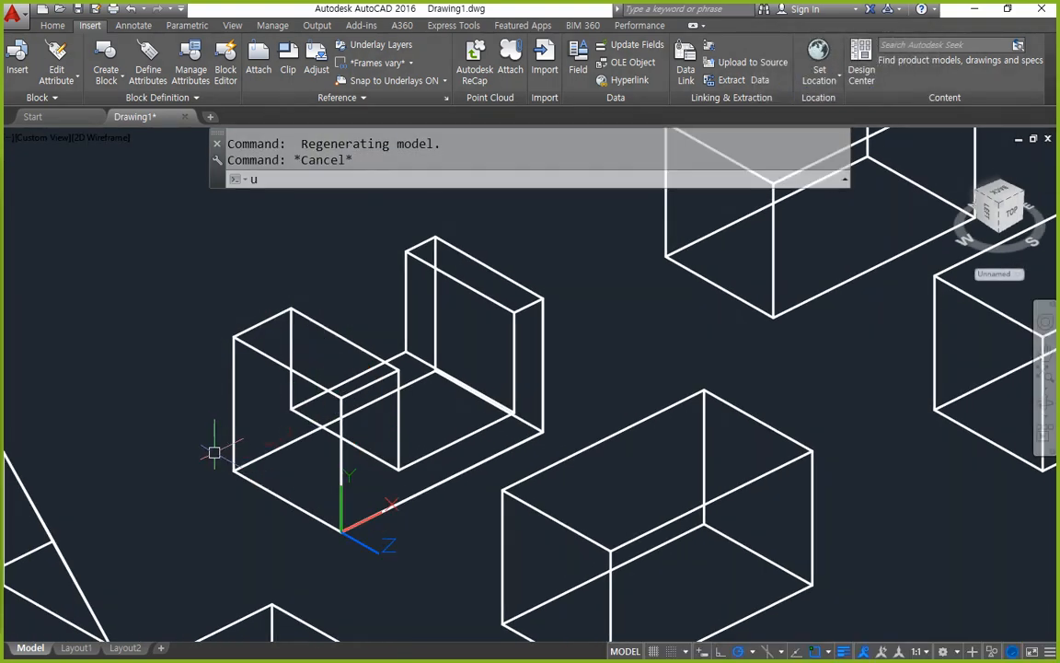
{"action": "type", "text": "cs"}
{"action": "key", "text": "Return"}
{"action": "left_click", "coordinate": [235, 472]}
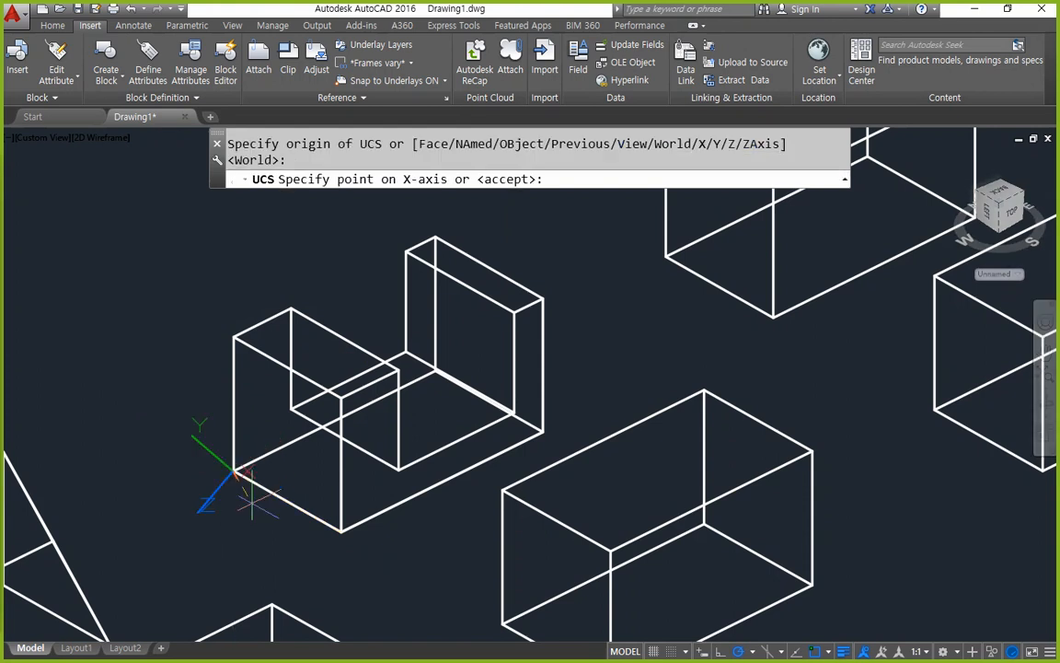
{"action": "left_click", "coordinate": [339, 529]}
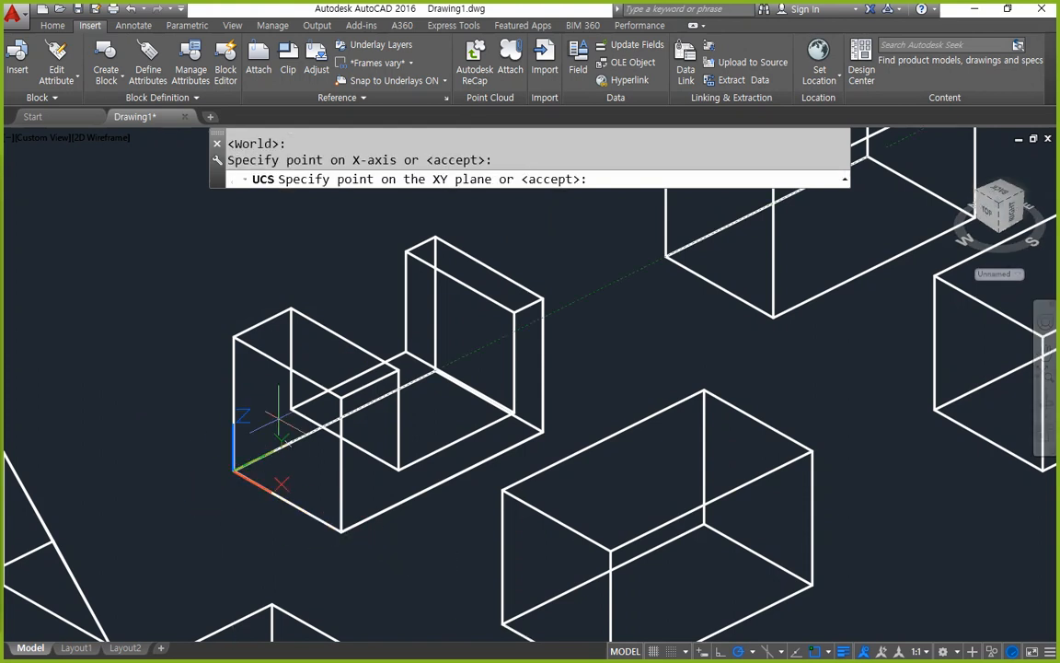
{"action": "left_click", "coordinate": [272, 384]}
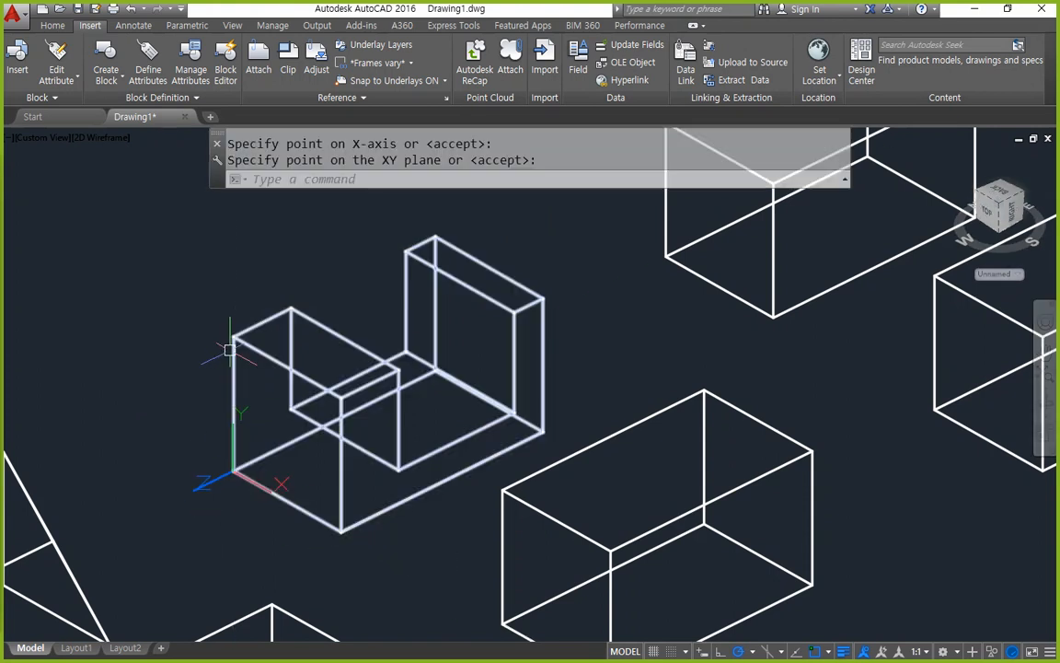
Draw a line 10 long straight down from the midpoint of the end face's top edge.
{"action": "type", "text": "l"}
{"action": "key", "text": "Return"}
{"action": "left_click", "coordinate": [288, 368]}
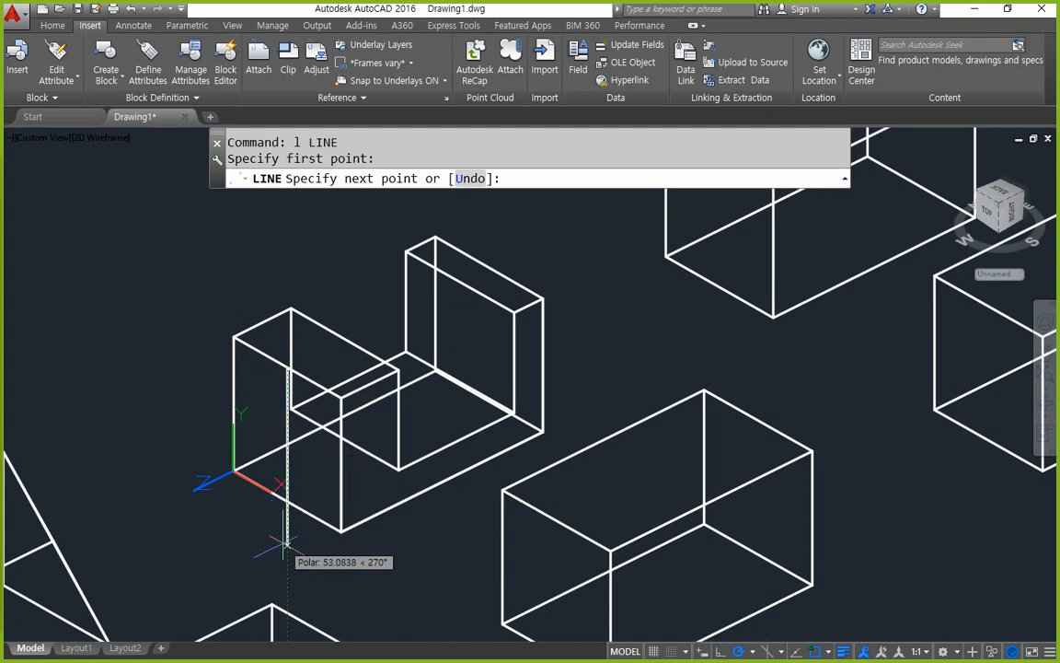
{"action": "type", "text": "10"}
{"action": "key", "text": "Return"}
{"action": "key", "text": "Return"}
Draw a circle of radius 10 centred on the lower end of the vertical helper line.
{"action": "middle_click_drag", "start_coordinate": [244, 442], "coordinate": [295, 405], "text": "shift"}
{"action": "scroll", "coordinate": [297, 362], "scroll_direction": "up", "scroll_amount": 4}
{"action": "type", "text": "c"}
{"action": "key", "text": "Return"}
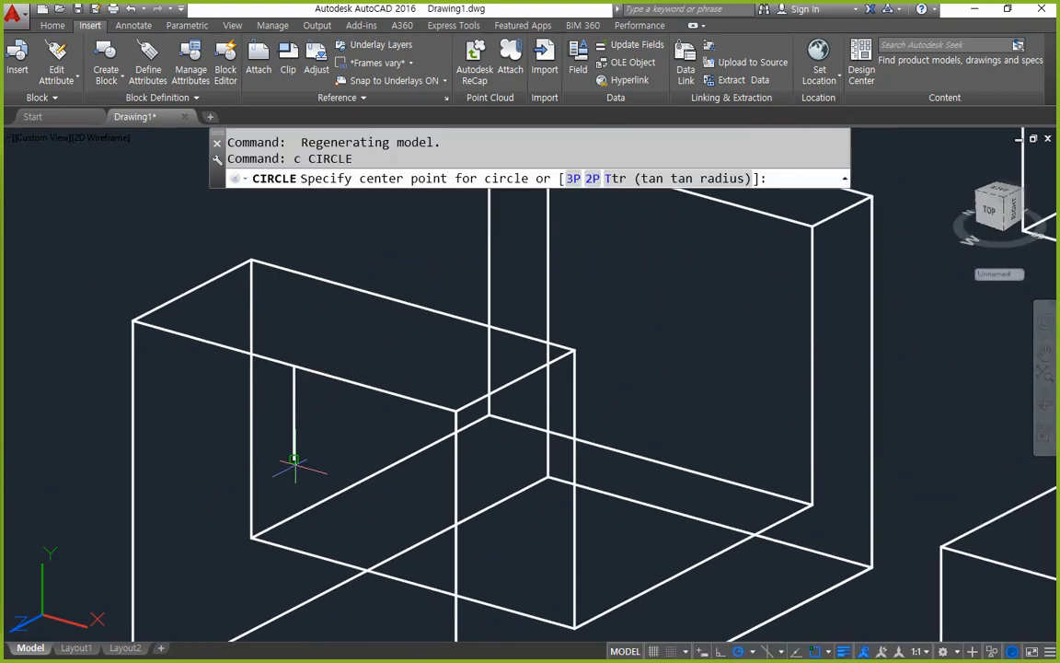
{"action": "left_click", "coordinate": [293, 457]}
{"action": "type", "text": "10"}
{"action": "key", "text": "Return"}
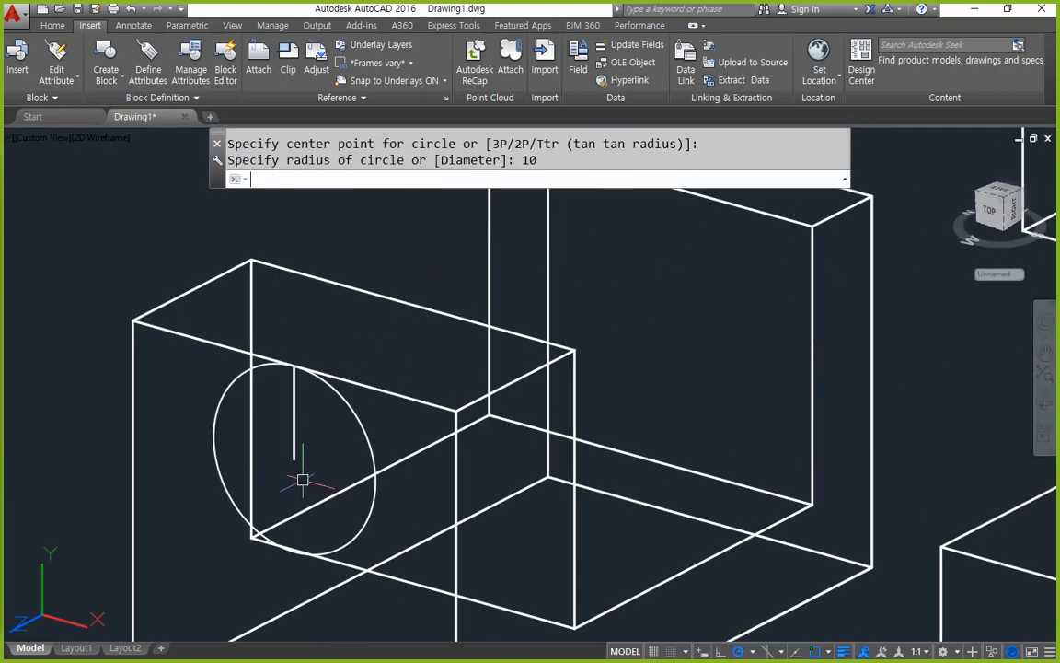
Offset the vertical helper line by 10 to both sides.
{"action": "type", "text": "o"}
{"action": "key", "text": "Return"}
{"action": "key", "text": "Return"}
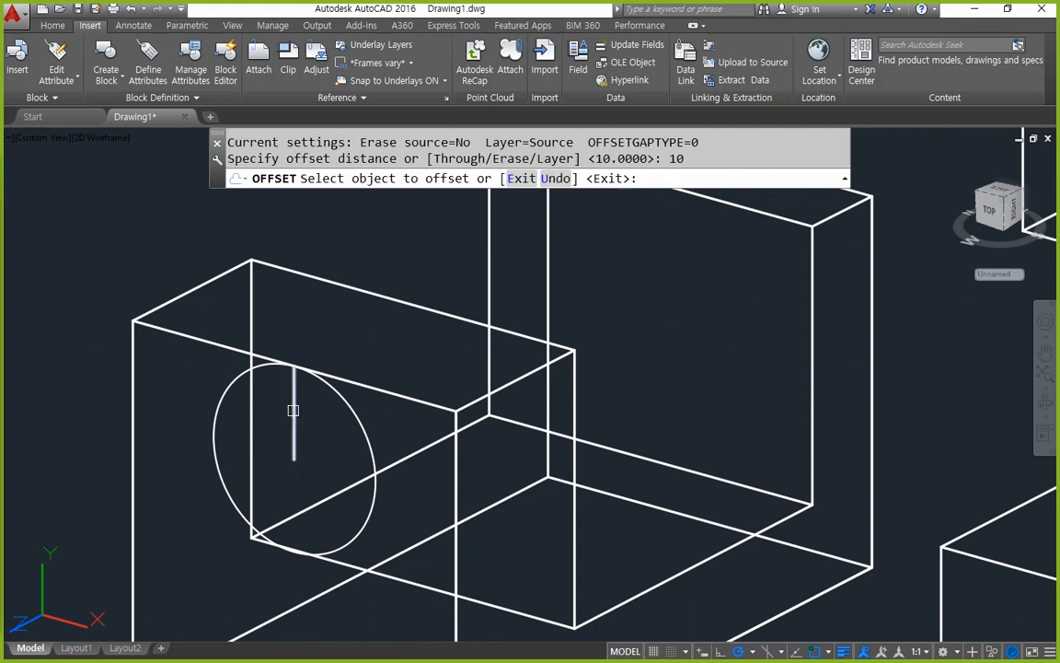
{"action": "left_click", "coordinate": [294, 412]}
{"action": "left_click", "coordinate": [283, 412]}
{"action": "left_click", "coordinate": [294, 414]}
{"action": "left_click", "coordinate": [310, 414]}
{"action": "key", "text": "Return"}
Trim away the circle's upper half between the two offset lines, leaving a U shape.
{"action": "type", "text": "tr"}
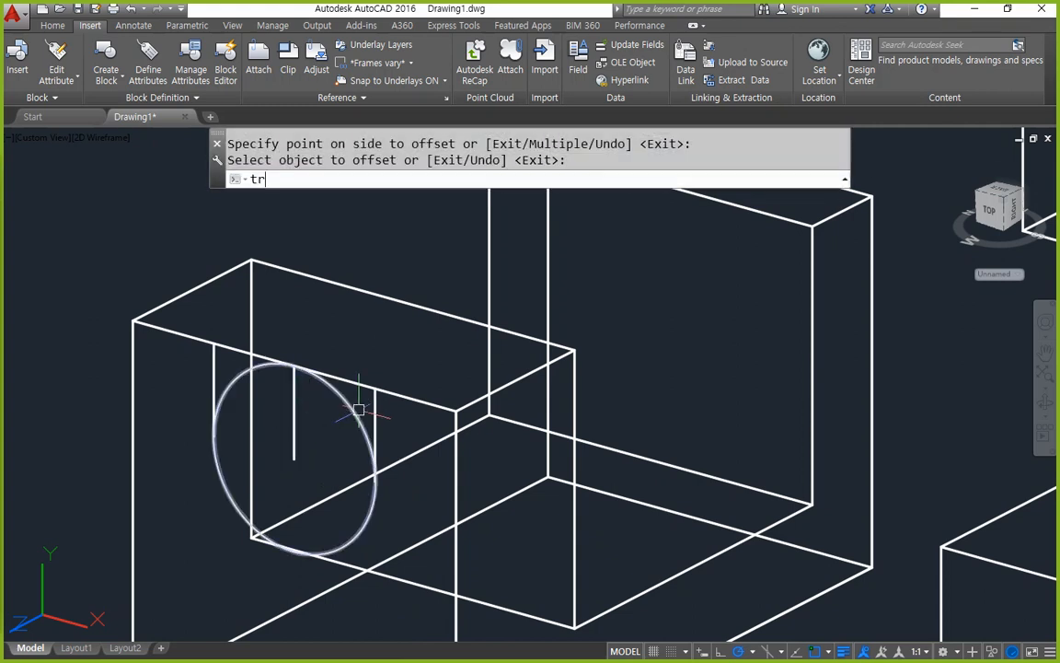
{"action": "key", "text": "Return"}
{"action": "left_click", "coordinate": [374, 408]}
{"action": "left_click", "coordinate": [219, 371]}
{"action": "left_click", "coordinate": [185, 340]}
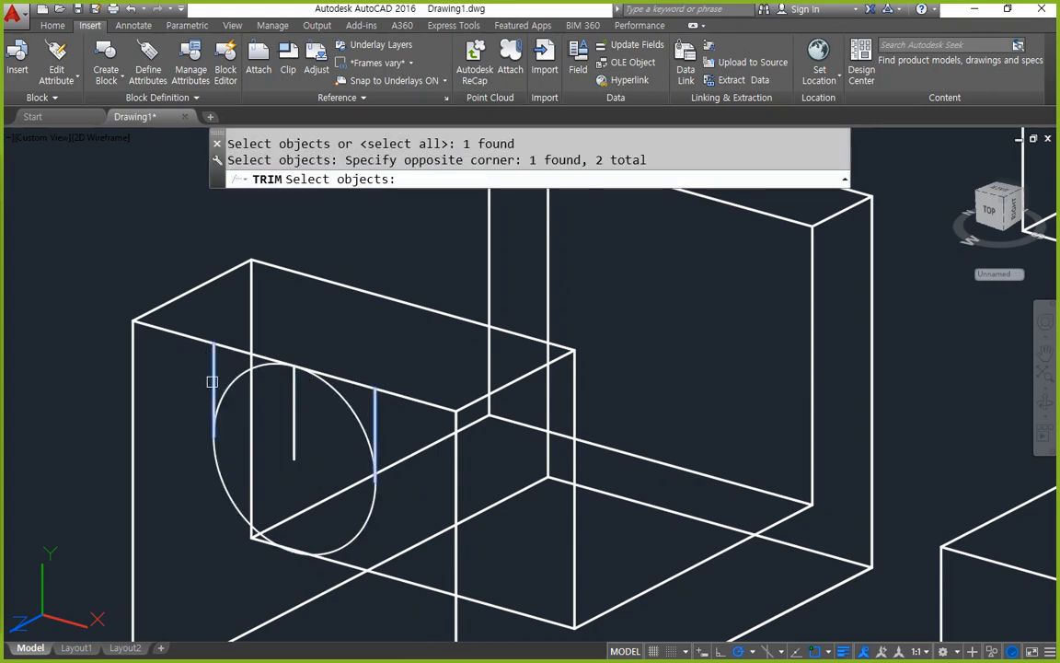
{"action": "key", "text": "Return"}
{"action": "left_click", "coordinate": [226, 379]}
{"action": "key", "text": "Return"}
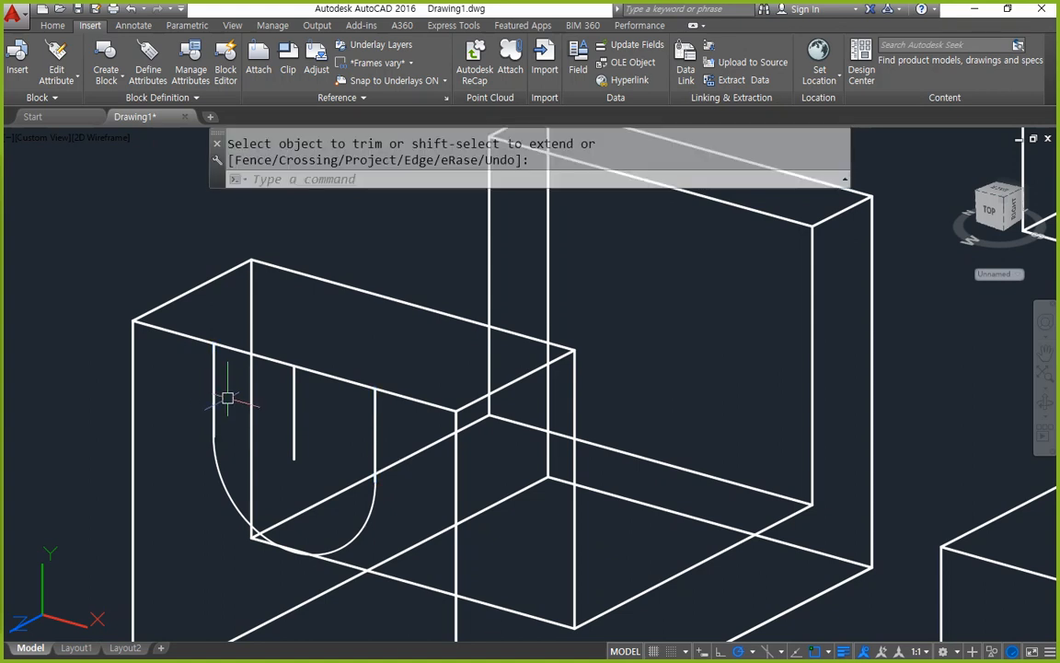
Close the U shape with a line across its open top and erase the central helper line.
{"action": "type", "text": "l"}
{"action": "key", "text": "Return"}
{"action": "left_click", "coordinate": [214, 345]}
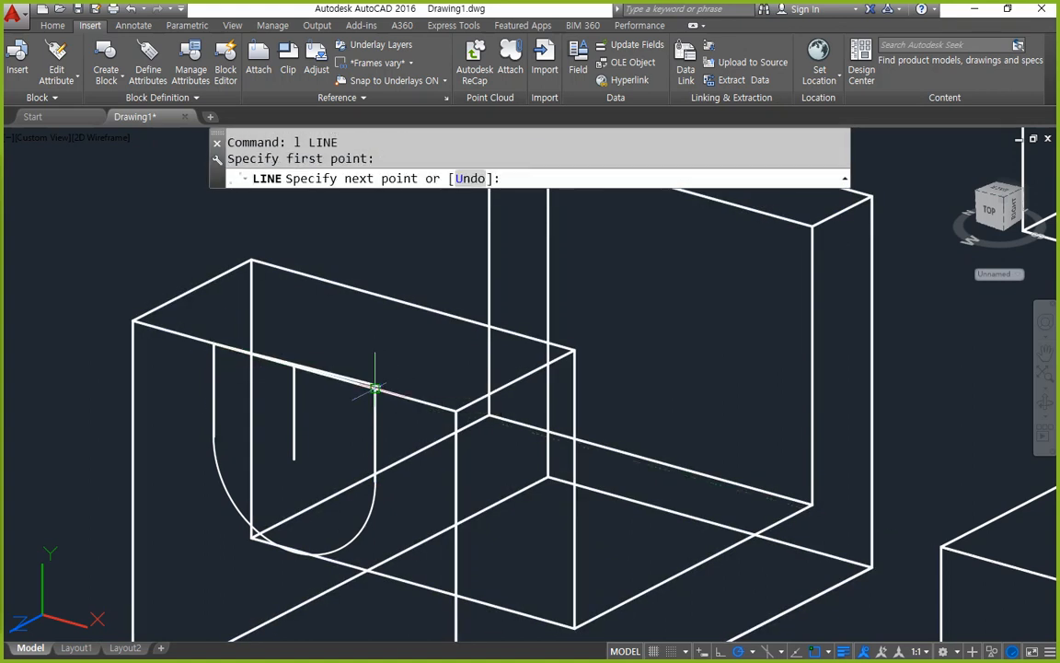
{"action": "left_click", "coordinate": [375, 387]}
{"action": "key", "text": "Escape"}
{"action": "left_click", "coordinate": [293, 422]}
{"action": "type", "text": "e"}
{"action": "key", "text": "Return"}
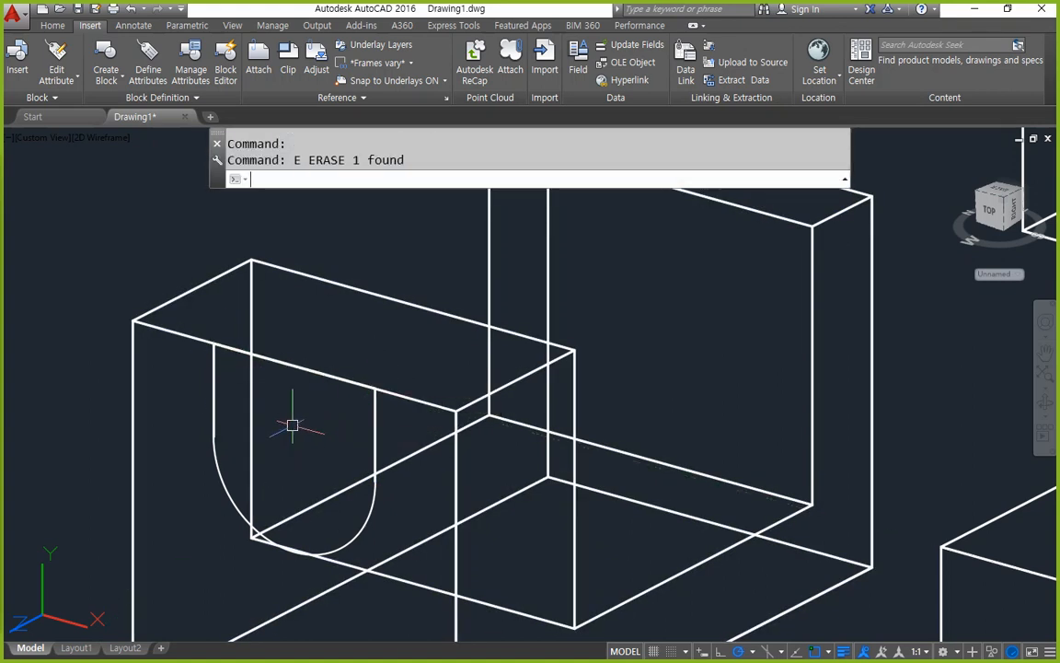
Join the two vertical lines, the arc and the top line of the U shape into one polyline.
{"action": "type", "text": "j"}
{"action": "key", "text": "Return"}
{"action": "left_click", "coordinate": [185, 303]}
{"action": "left_click", "coordinate": [392, 589]}
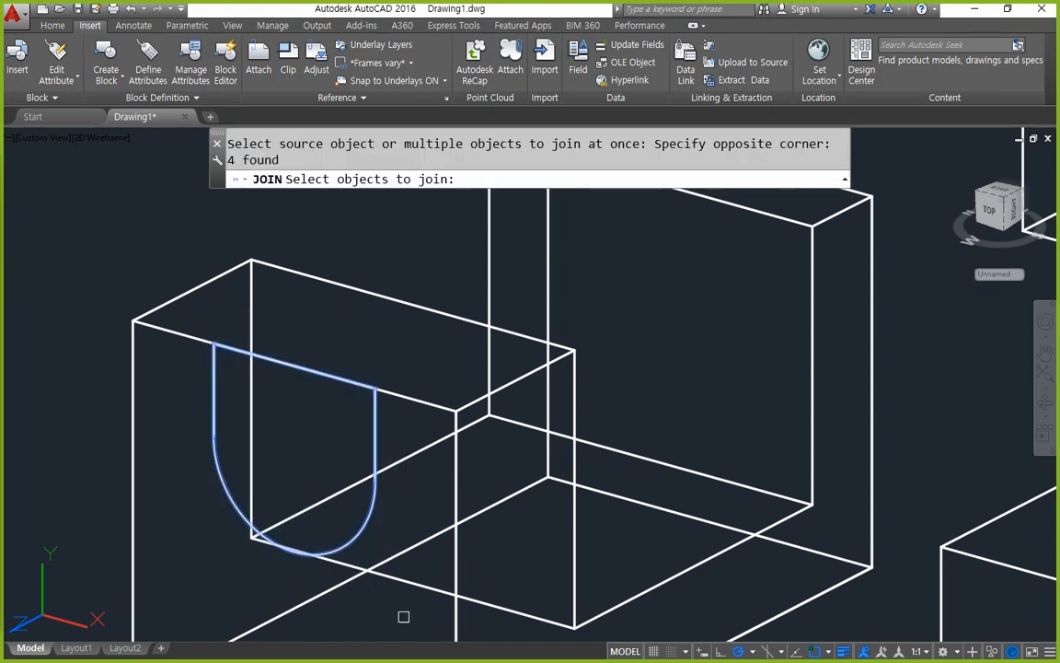
{"action": "key", "text": "Return"}
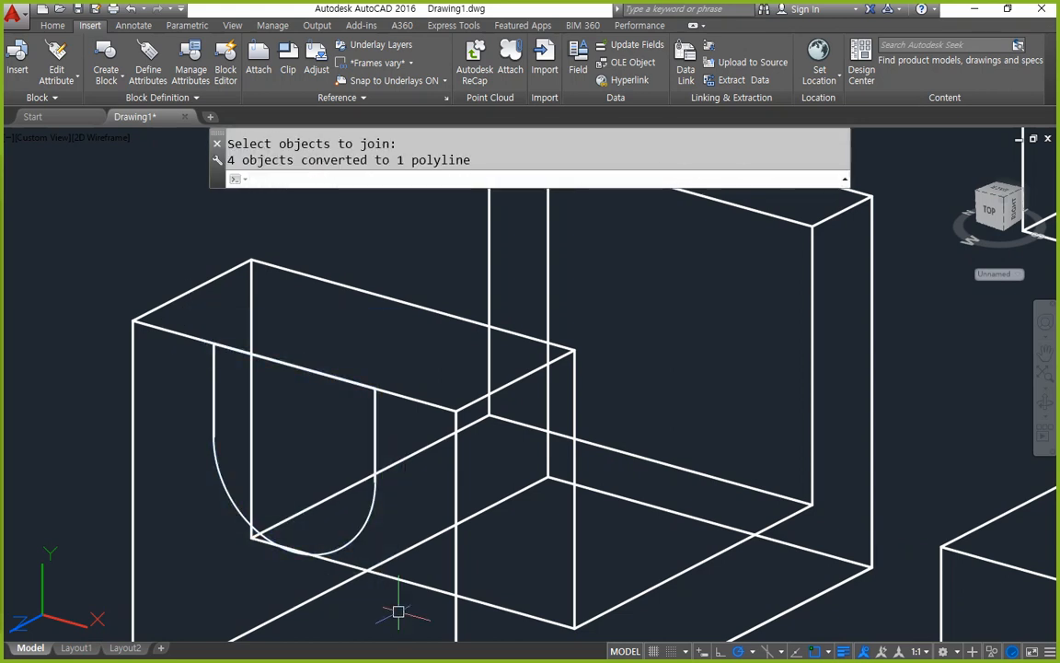
Extrude the closed U-shaped profile by -20 through the thickness of the upright wall.
{"action": "left_click", "coordinate": [373, 422]}
{"action": "key", "text": "Escape"}
{"action": "type", "text": "ext"}
{"action": "key", "text": "Return"}
{"action": "left_click", "coordinate": [367, 422]}
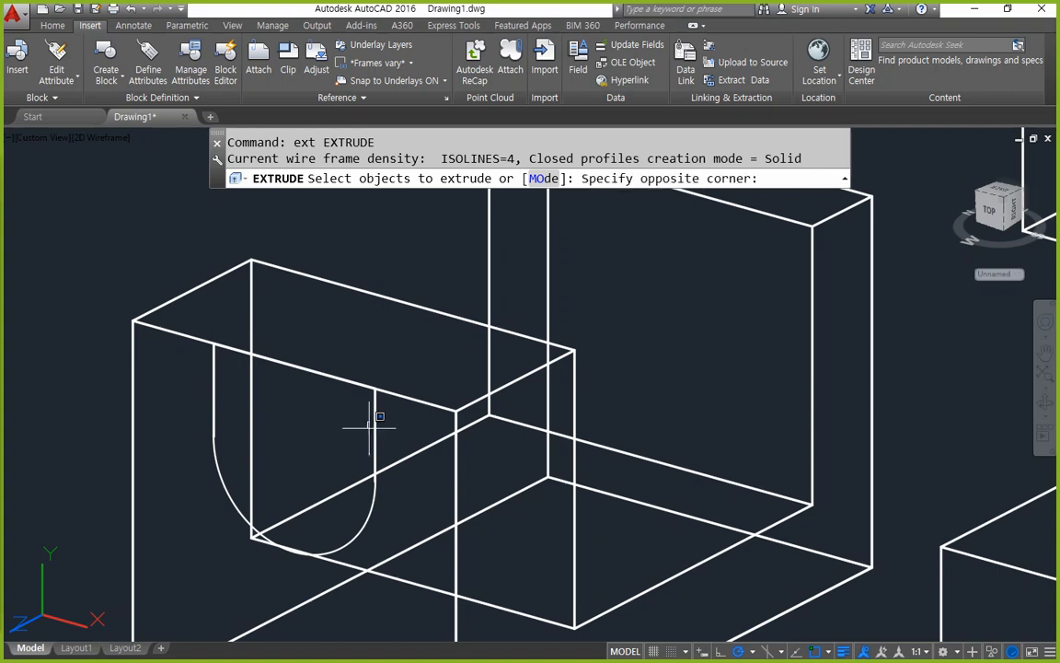
{"action": "left_click", "coordinate": [374, 411]}
{"action": "left_click", "coordinate": [373, 433]}
{"action": "key", "text": "Return"}
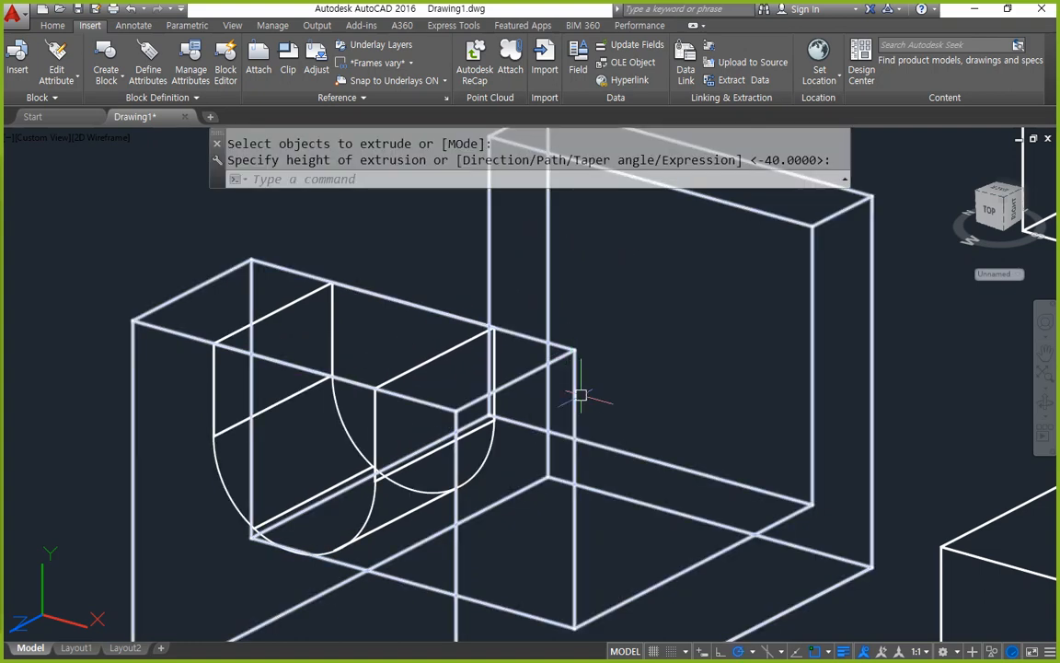
Subtract the extruded U-shaped solid from the stepped block to cut a round-bottomed slot in the upright wall.
{"action": "type", "text": "su"}
{"action": "key", "text": "Return"}
{"action": "left_click", "coordinate": [549, 411]}
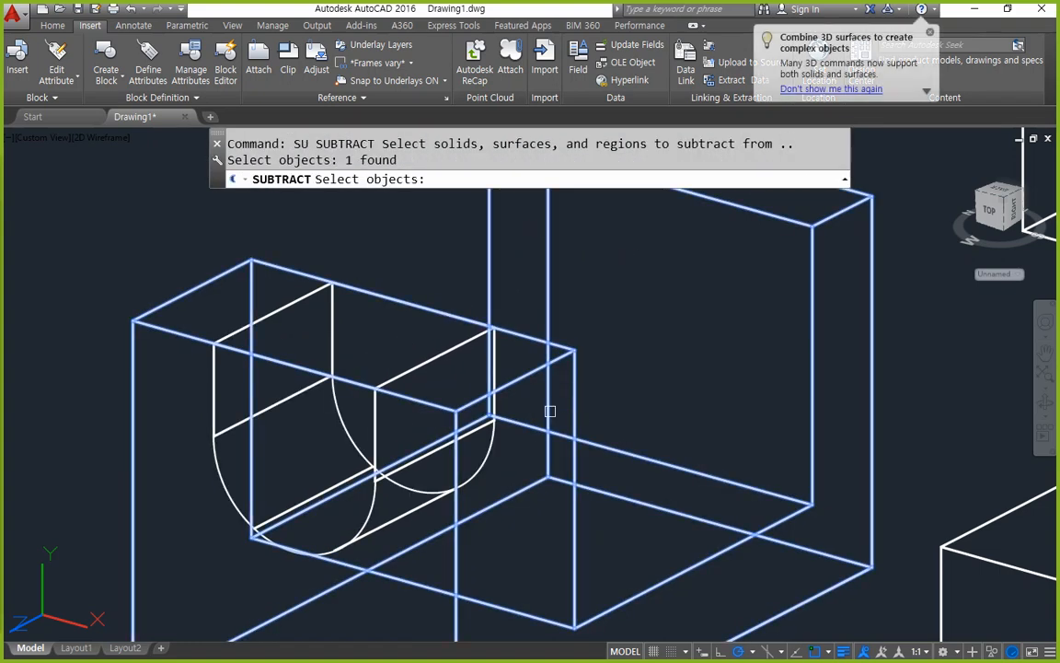
{"action": "key", "text": "Return"}
{"action": "left_click", "coordinate": [401, 519]}
{"action": "key", "text": "Return"}
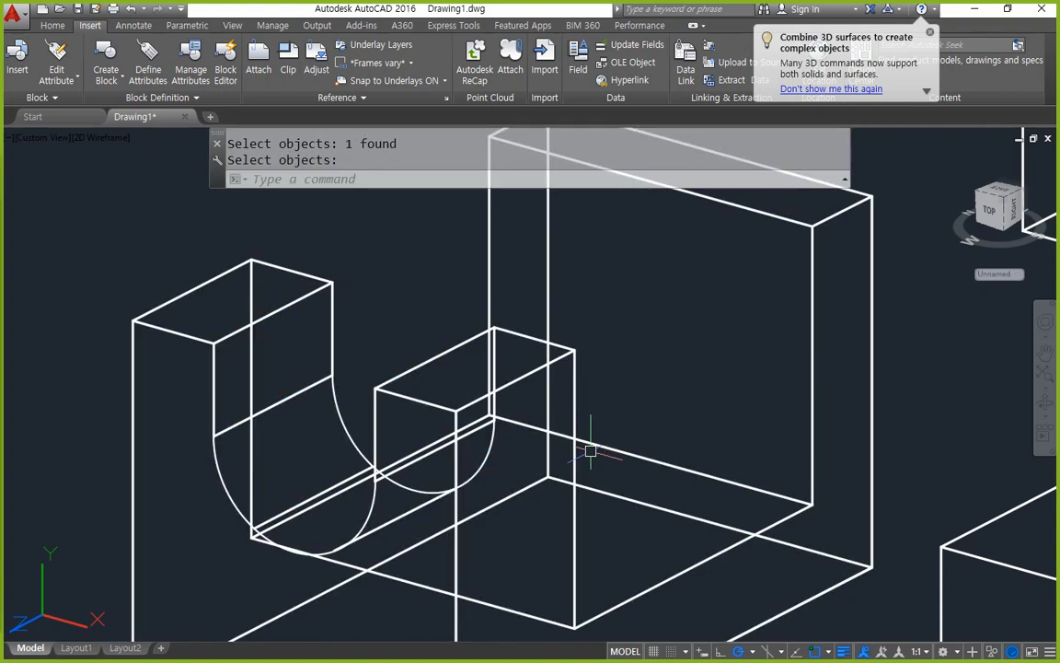
Reset the UCS to World while viewing the slotted block from its front side.
{"action": "middle_click_drag", "start_coordinate": [587, 433], "coordinate": [336, 490], "text": "shift"}
{"action": "type", "text": "ucs"}
{"action": "key", "text": "Return"}
{"action": "key", "text": "Return"}
Draw a rectangle from the block's lower front corner on the narrow-upright side to the relative point @-30,20.
{"action": "scroll", "coordinate": [336, 490], "scroll_direction": "up", "scroll_amount": 5}
{"action": "type", "text": "rec"}
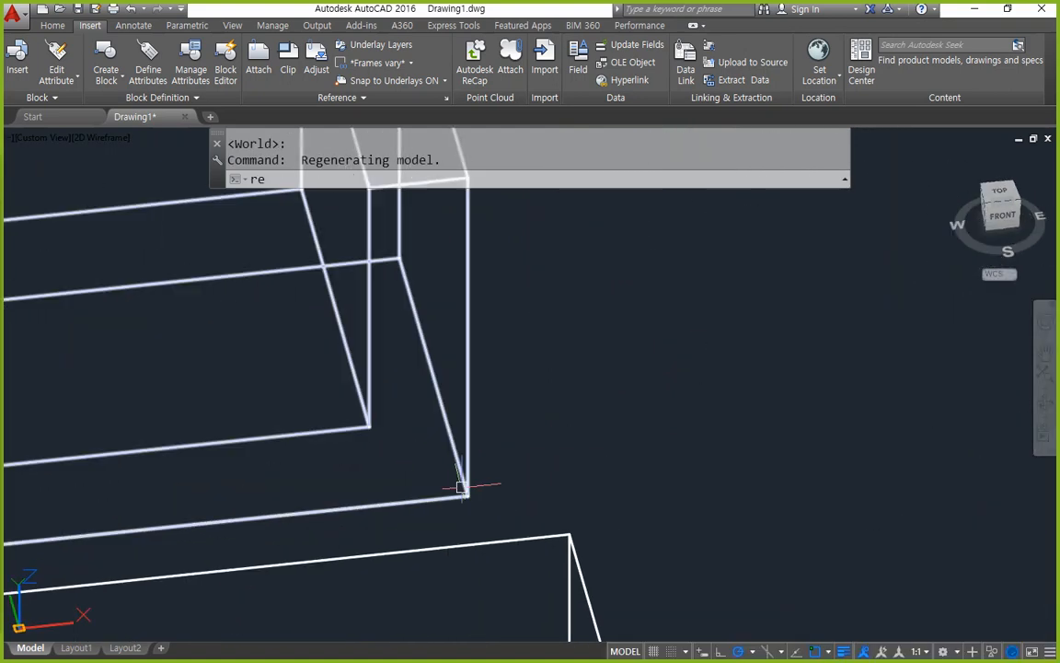
{"action": "key", "text": "Return"}
{"action": "left_click", "coordinate": [467, 495]}
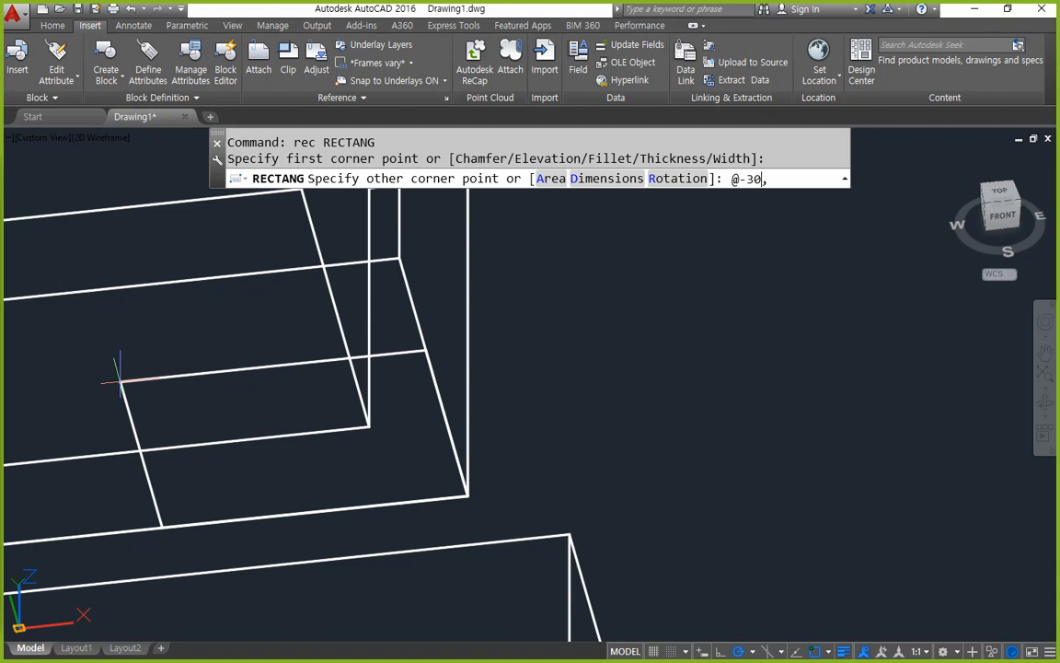
{"action": "type", "text": "@-30,20"}
{"action": "key", "text": "Return"}
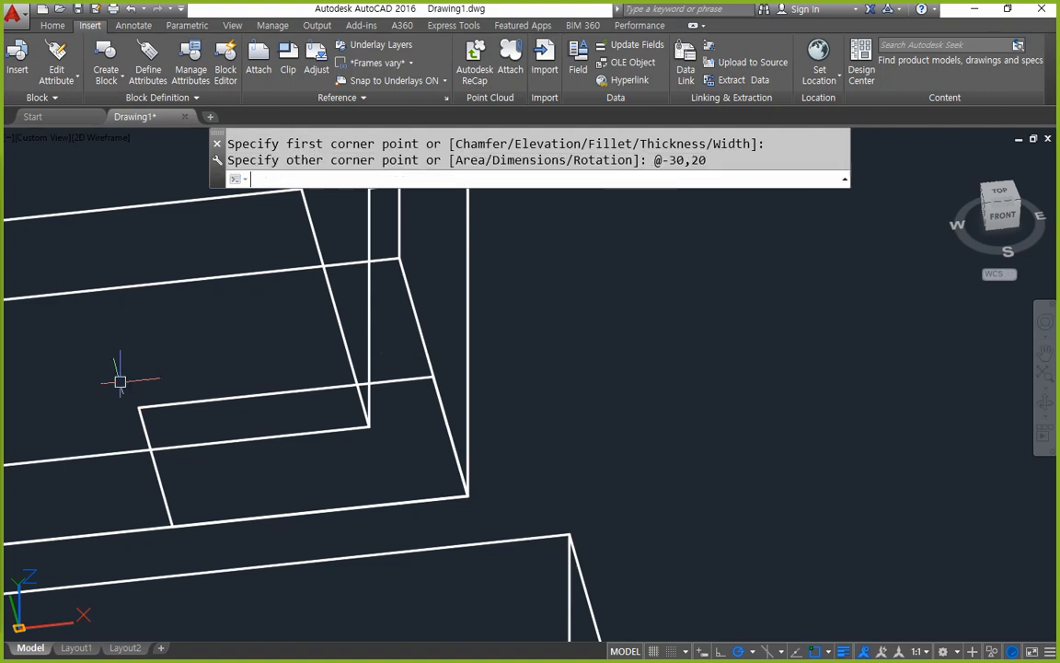
Extrude the corner rectangle upward to the block's full height.
{"action": "type", "text": "ext"}
{"action": "key", "text": "Return"}
{"action": "left_click", "coordinate": [166, 506]}
{"action": "key", "text": "Return"}
{"action": "scroll", "coordinate": [106, 280], "scroll_direction": "down", "scroll_amount": 3}
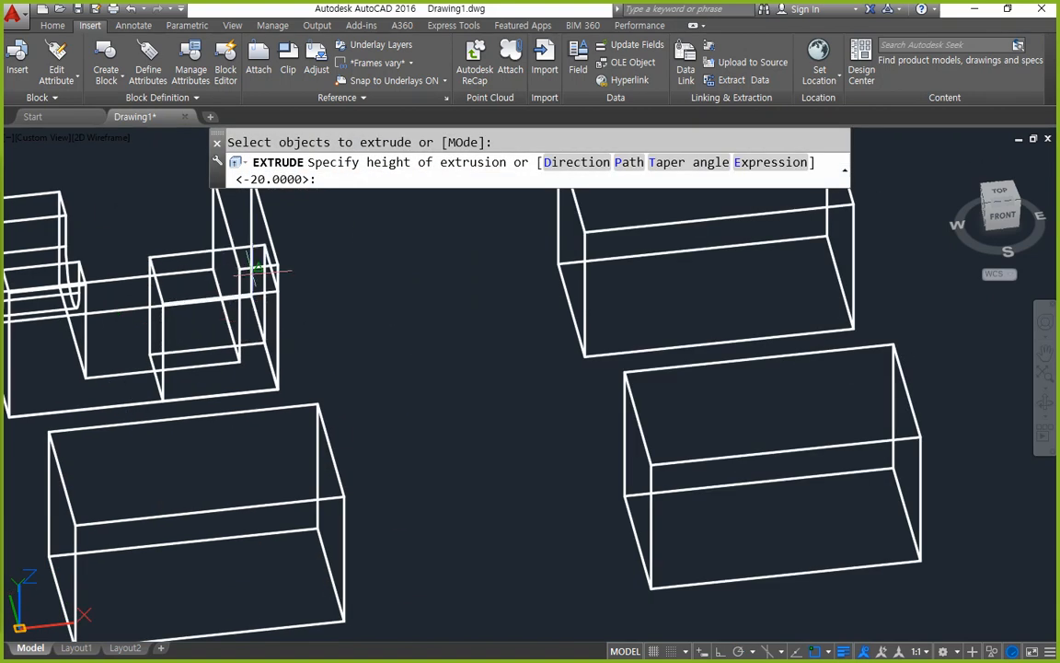
{"action": "key", "text": "Return"}
{"action": "type", "text": "su"}
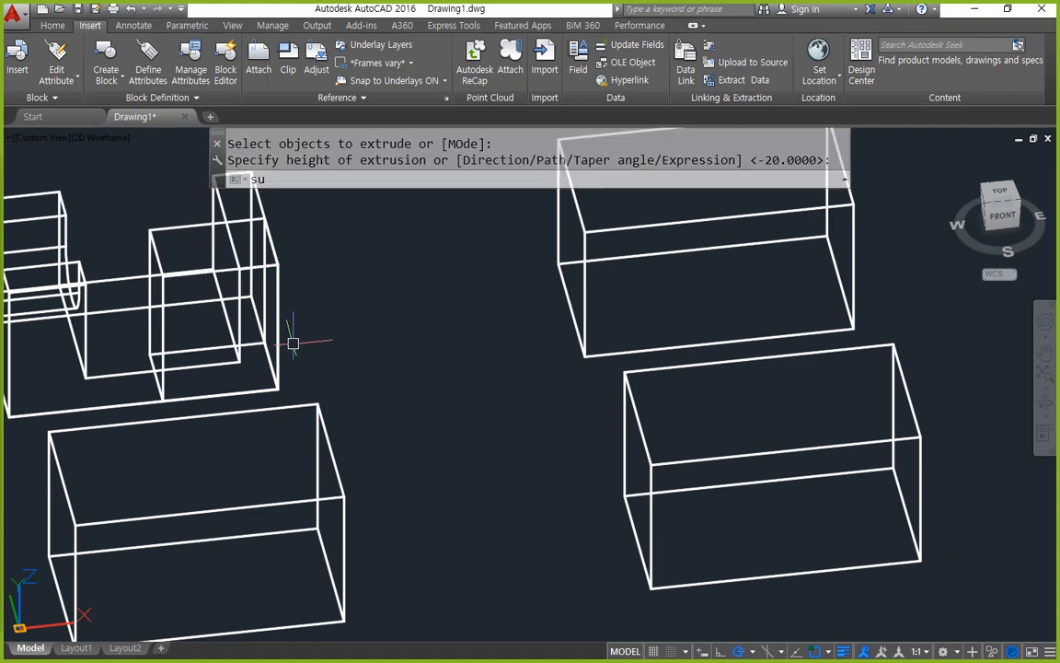
{"action": "key", "text": "Return"}
{"action": "left_click", "coordinate": [77, 368]}
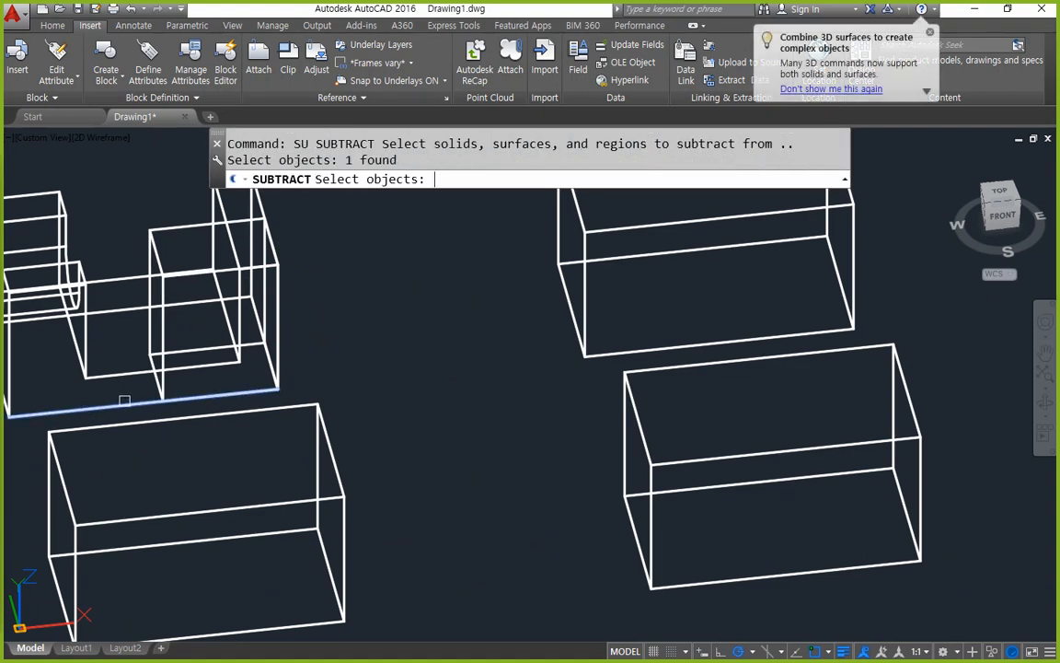
{"action": "key", "text": "Return"}
{"action": "key", "text": "Escape"}
{"action": "key", "text": "Escape"}
{"action": "type", "text": "su"}
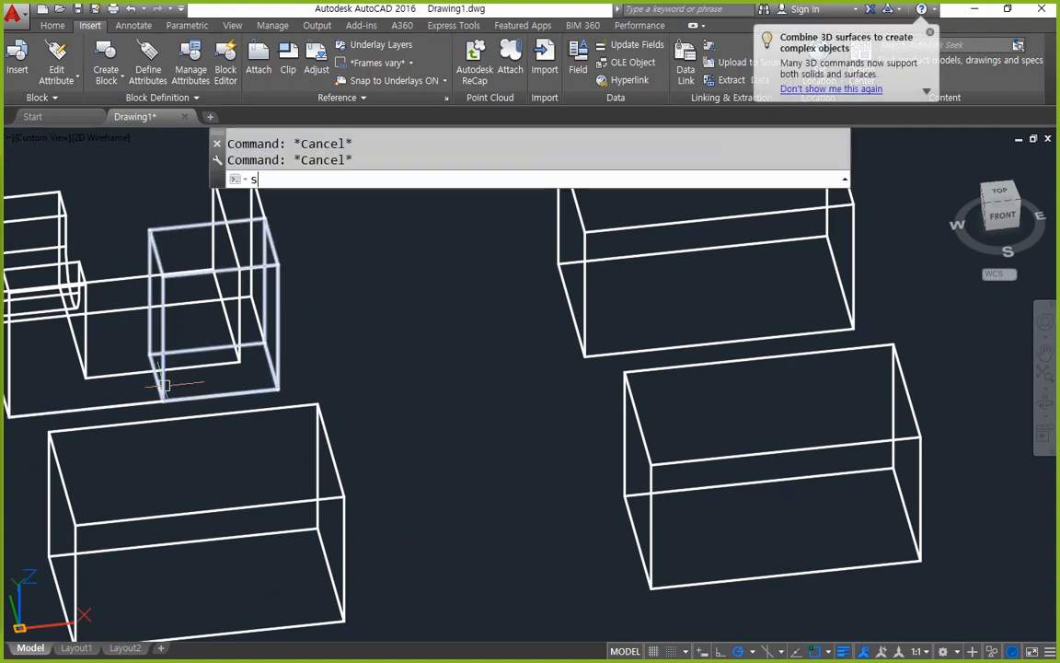
{"action": "key", "text": "Return"}
{"action": "left_click", "coordinate": [121, 362]}
{"action": "key", "text": "Escape"}
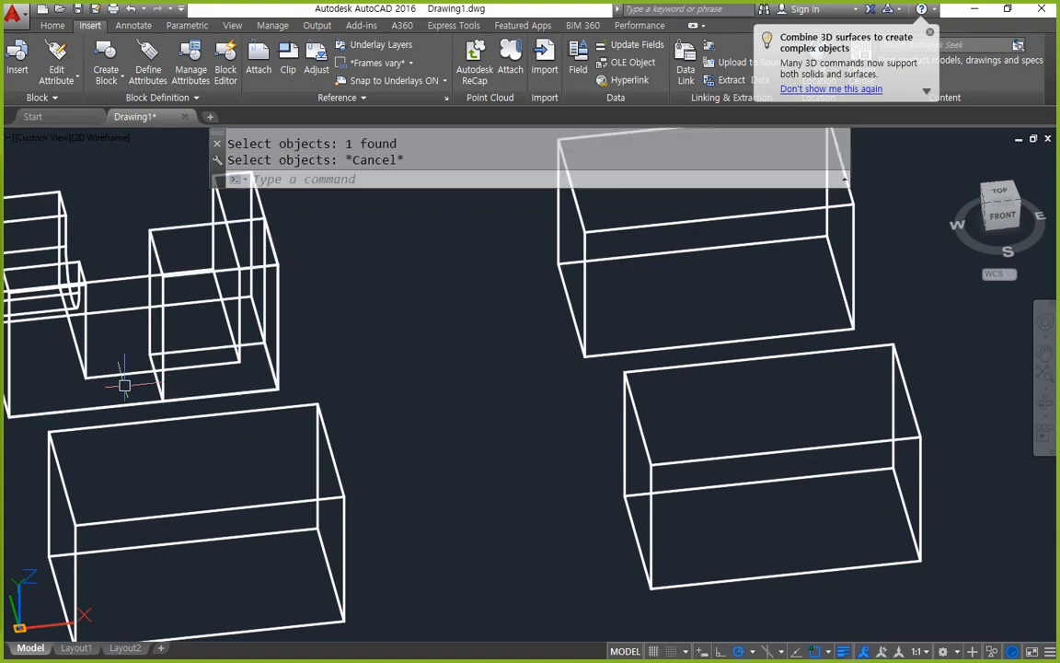
Subtract the extruded corner box from the slotted block.
{"action": "key", "text": "Return"}
{"action": "left_click", "coordinate": [119, 373]}
{"action": "key", "text": "Return"}
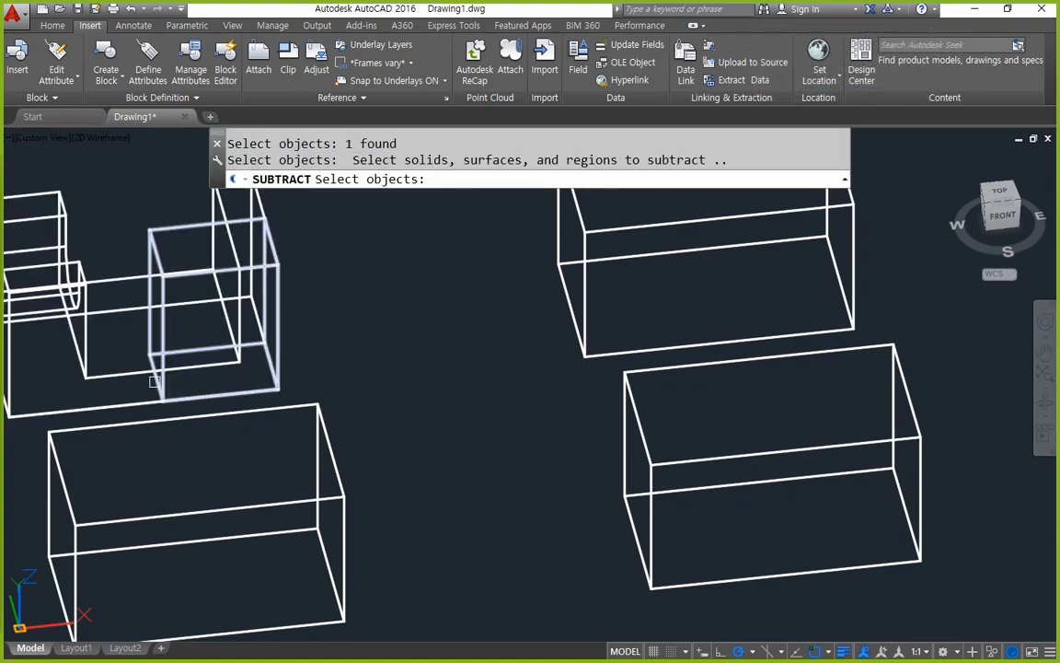
{"action": "left_click", "coordinate": [155, 382]}
{"action": "key", "text": "Return"}
Erase the two leftover lines at the cut-away front corner of the block.
{"action": "scroll", "coordinate": [184, 373], "scroll_direction": "down", "scroll_amount": 3}
{"action": "scroll", "coordinate": [197, 369], "scroll_direction": "up", "scroll_amount": 6}
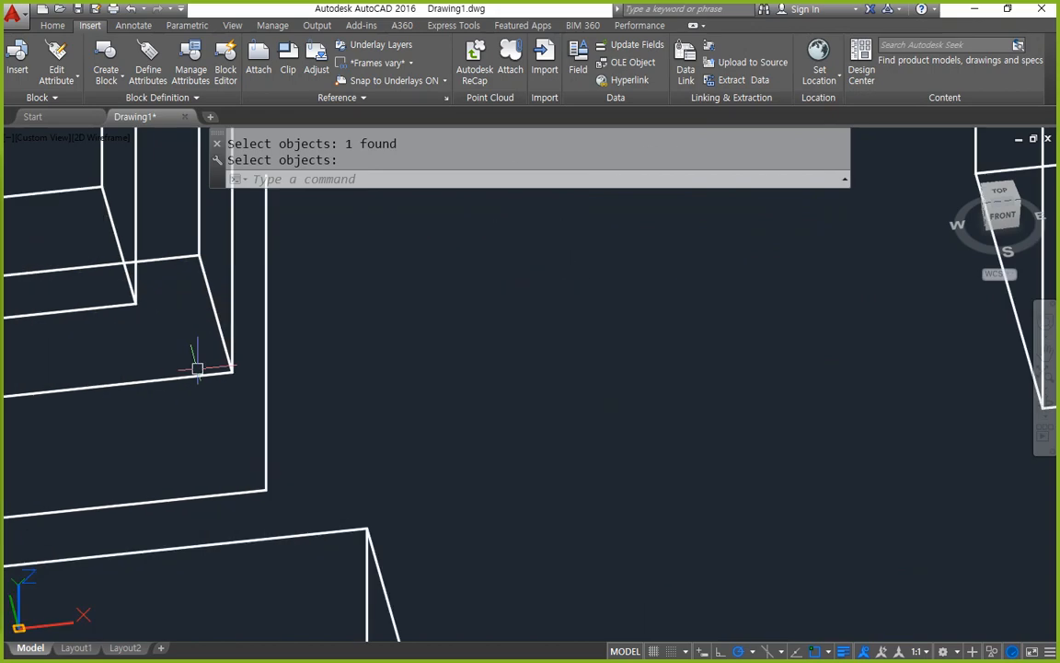
{"action": "left_click", "coordinate": [287, 449]}
{"action": "left_click", "coordinate": [202, 426]}
{"action": "type", "text": "e"}
{"action": "key", "text": "Return"}
{"action": "scroll", "coordinate": [202, 426], "scroll_direction": "down", "scroll_amount": 5}
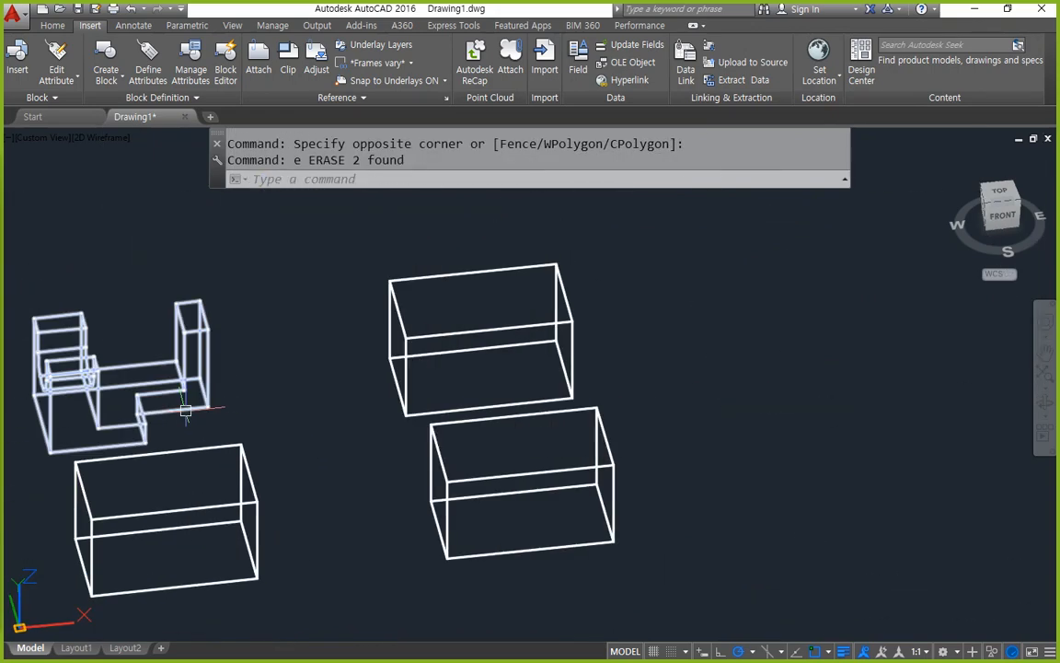
Show the finished notched block in the Shades of Gray visual style.
{"action": "middle_click_drag", "start_coordinate": [95, 260], "coordinate": [268, 256]}
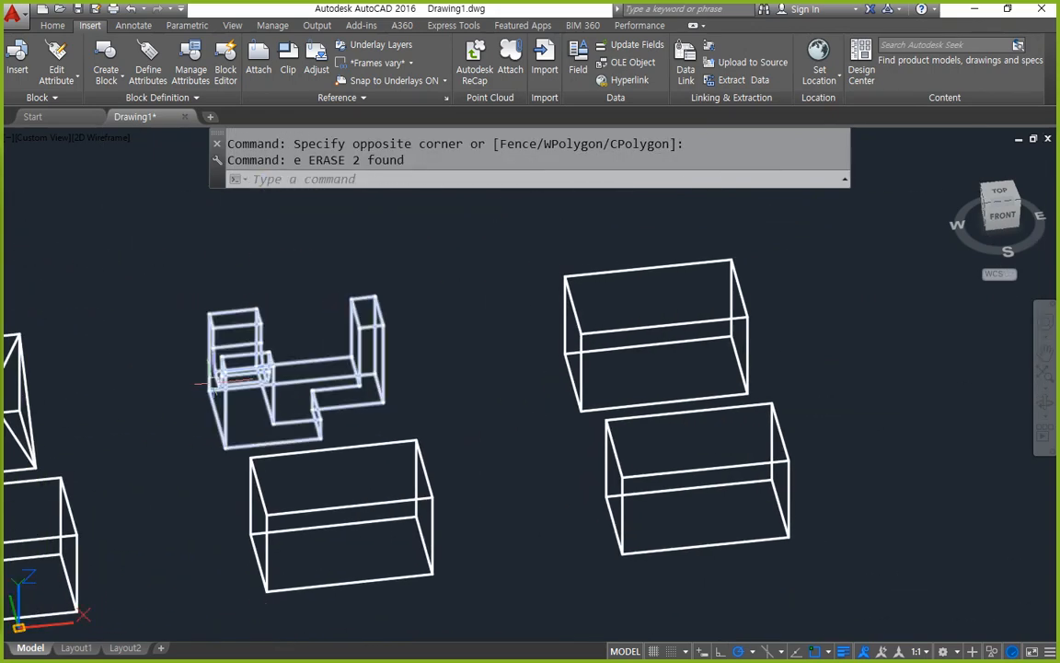
{"action": "middle_click_drag", "start_coordinate": [201, 381], "coordinate": [301, 370], "text": "shift"}
{"action": "type", "text": "sha"}
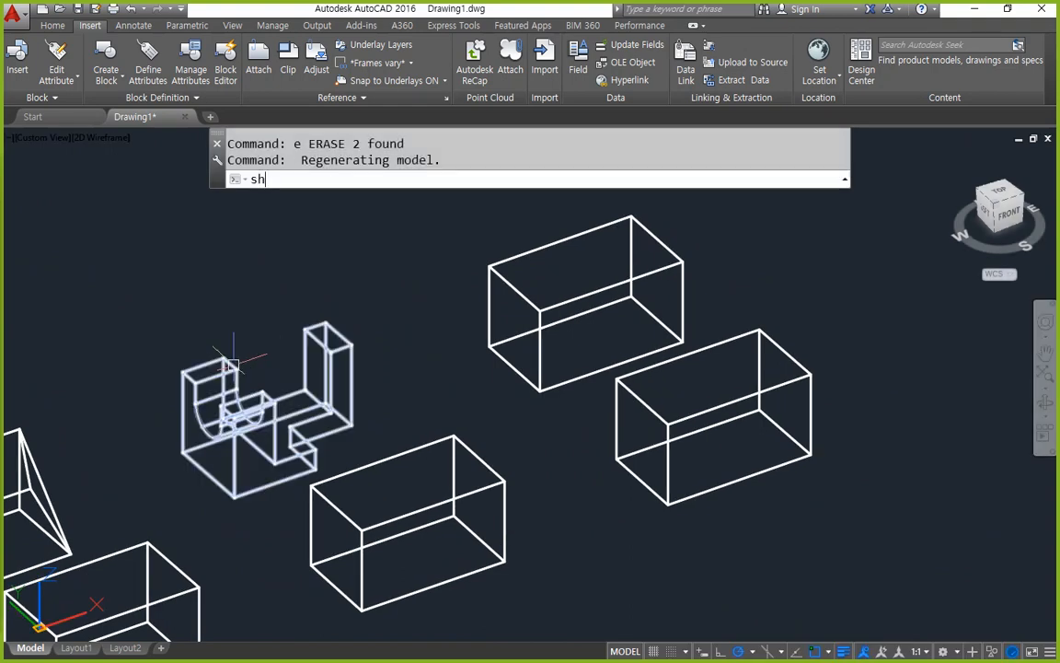
{"action": "key", "text": "Return"}
{"action": "type", "text": "g"}
{"action": "key", "text": "Return"}
Window-select around the slotted end of the notched block and erase the stray object found there.
{"action": "left_click", "coordinate": [123, 296]}
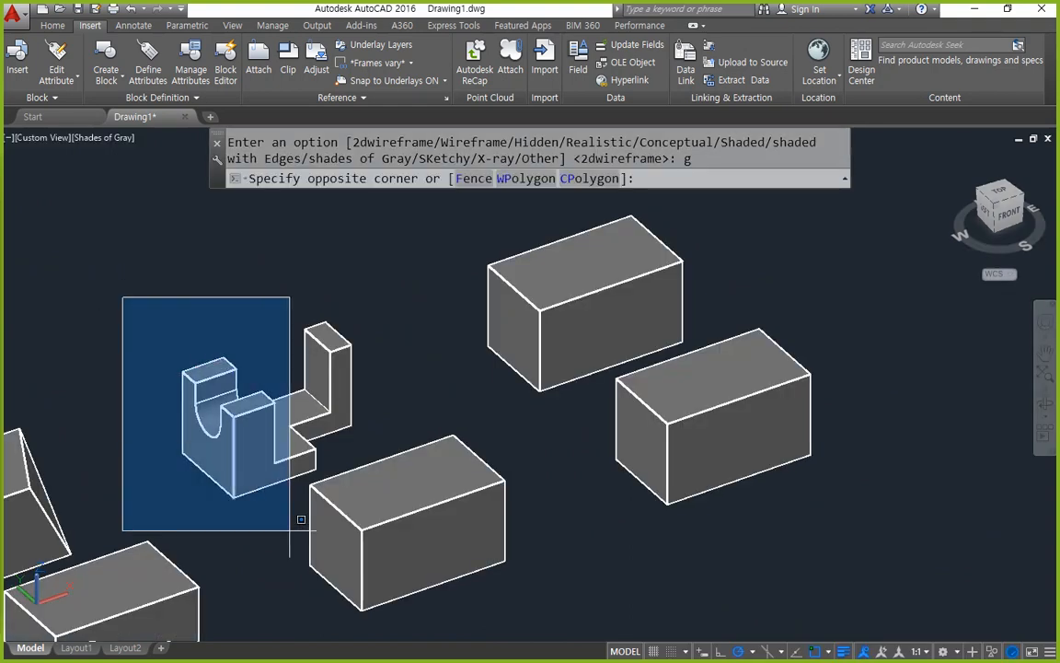
{"action": "left_click", "coordinate": [286, 503]}
{"action": "type", "text": "e"}
{"action": "key", "text": "Return"}
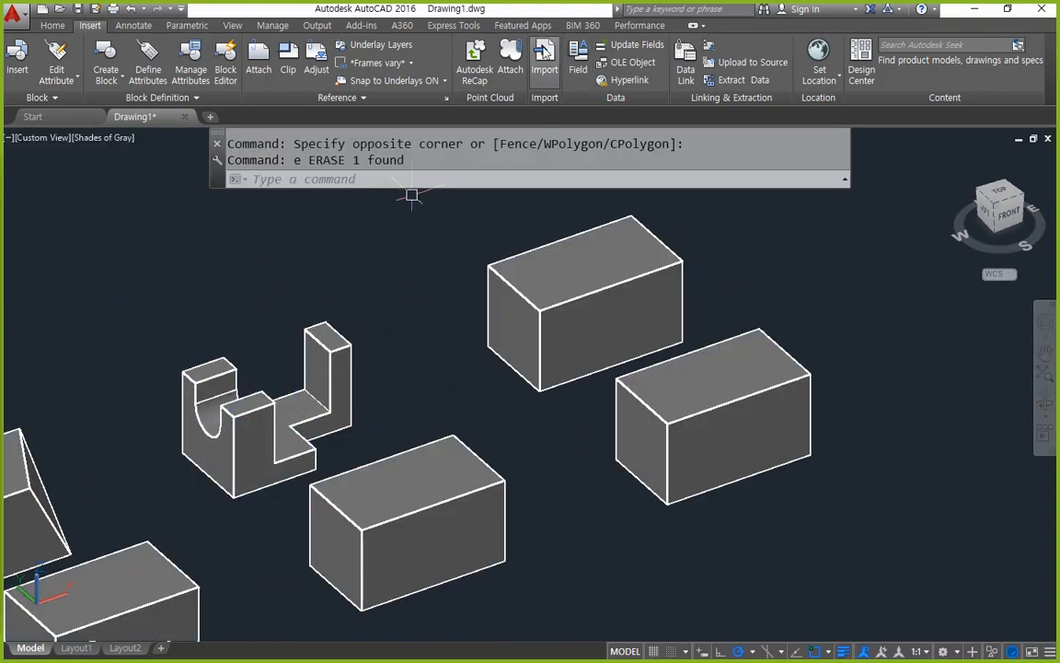
Switch the visual style back to 2D Wireframe for work on the uncut rear box at the row's end.
{"action": "middle_click_drag", "start_coordinate": [411, 196], "coordinate": [494, 206], "text": "shift"}
{"action": "type", "text": "sha"}
{"action": "key", "text": "Return"}
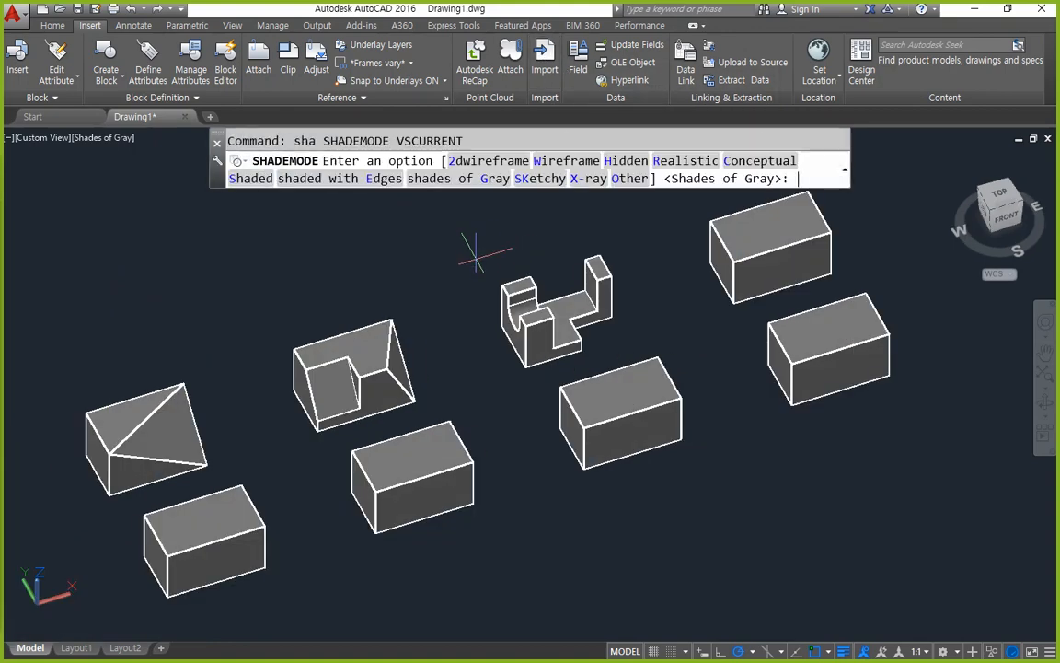
{"action": "key", "text": "Return"}
{"action": "middle_click_drag", "start_coordinate": [681, 350], "coordinate": [372, 442]}
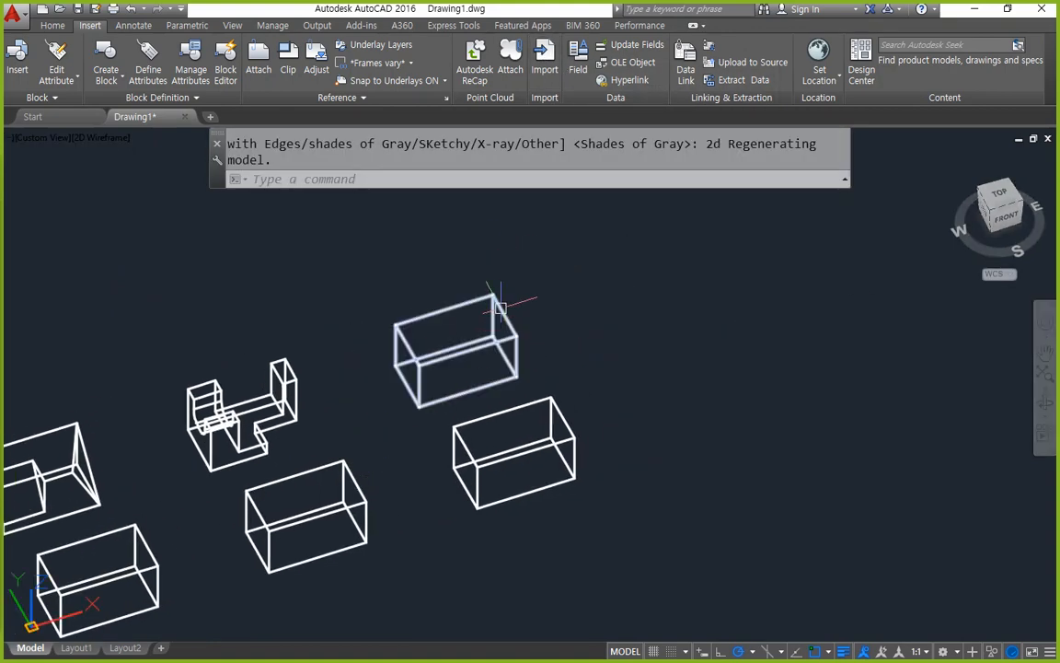
{"action": "scroll", "coordinate": [483, 364], "scroll_direction": "up", "scroll_amount": 5}
{"action": "middle_click_drag", "start_coordinate": [483, 363], "coordinate": [258, 338], "text": "shift"}
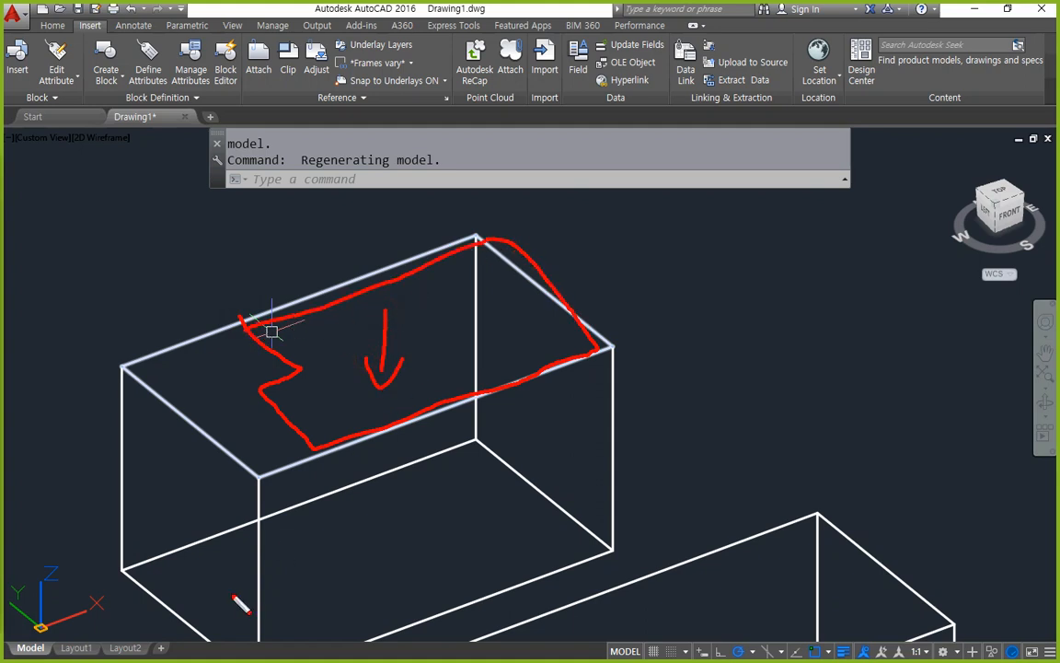
{"action": "left_click_drag", "start_coordinate": [217, 634], "coordinate": [439, 520]}
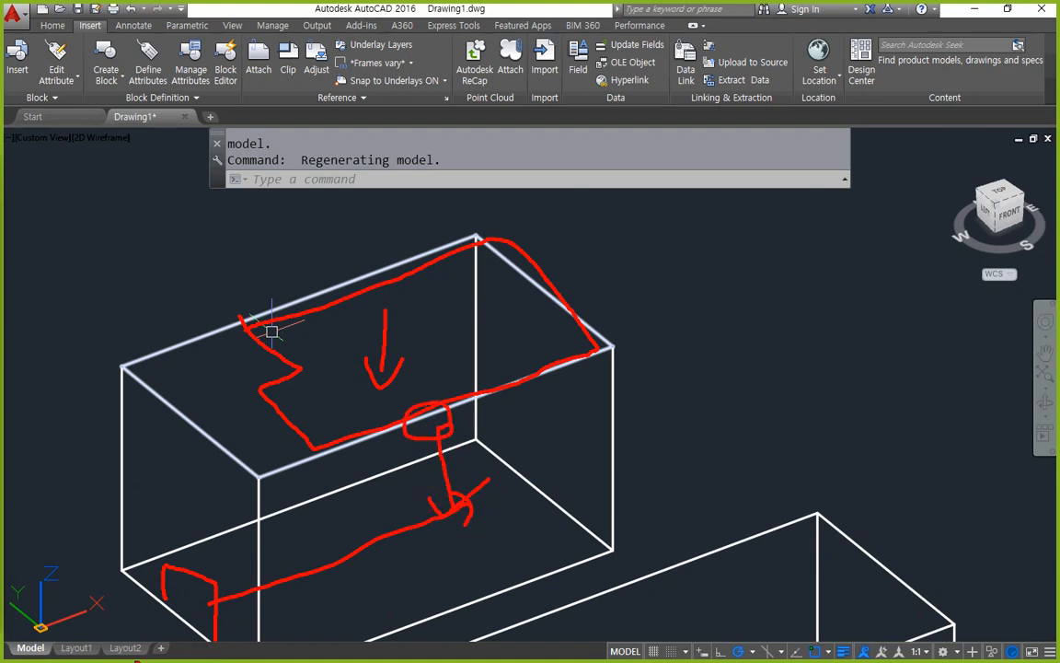
{"action": "key", "text": "Escape"}
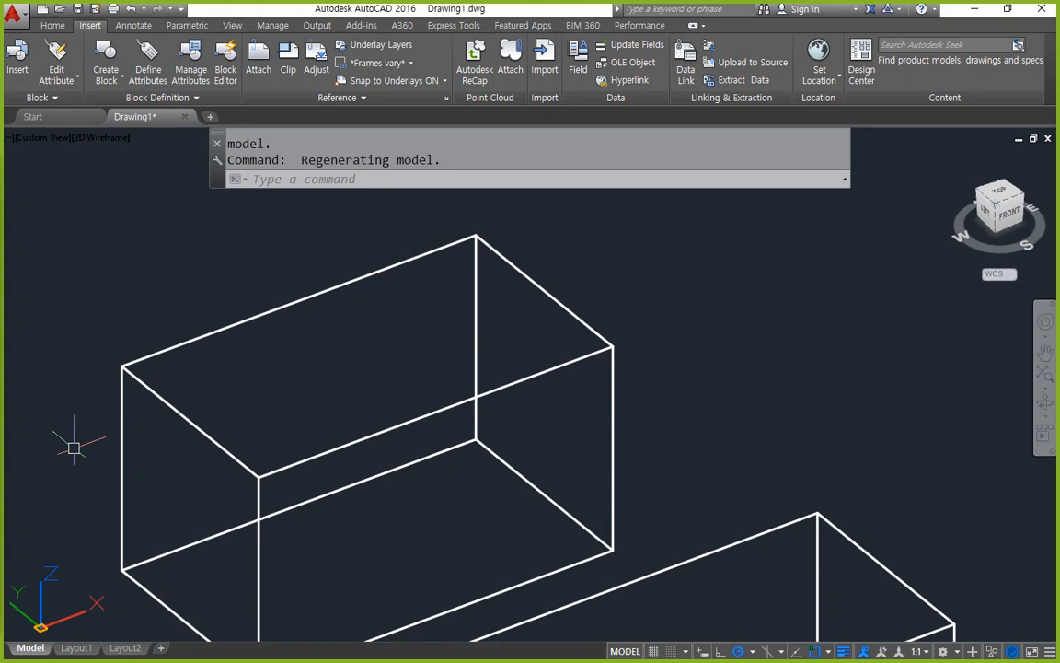
Draw a line over the short edge of the box's top face, from the back corner to the front corner.
{"action": "type", "text": "l"}
{"action": "key", "text": "Return"}
{"action": "left_click", "coordinate": [121, 366]}
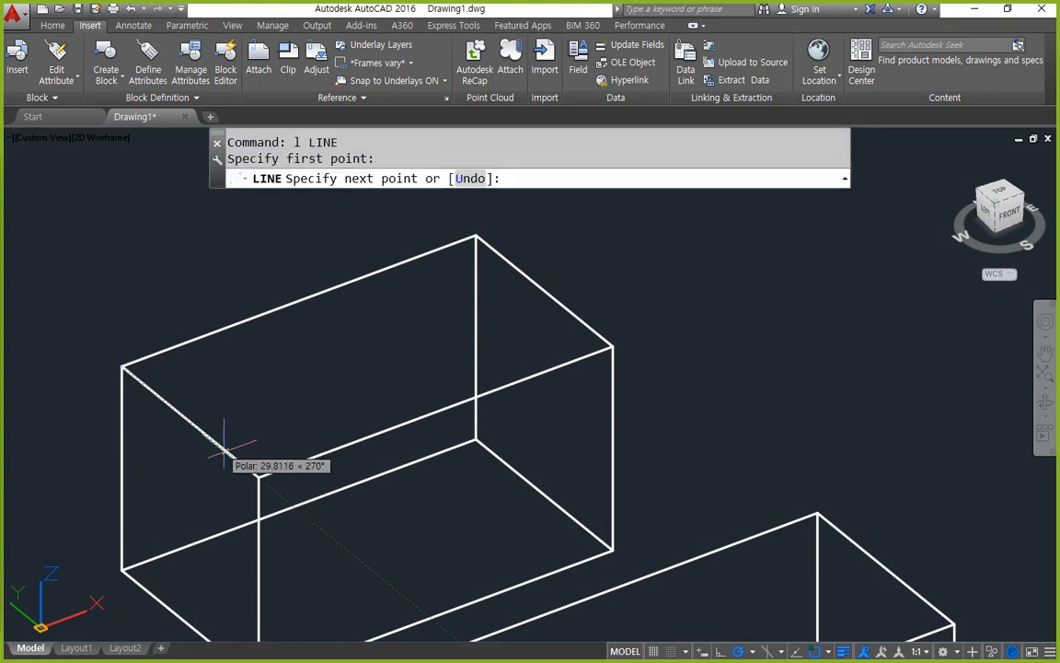
{"action": "left_click", "coordinate": [259, 476]}
{"action": "key", "text": "Escape"}
Offset the short-edge line by 20 inward across the box's top face.
{"action": "type", "text": "o"}
{"action": "key", "text": "Return"}
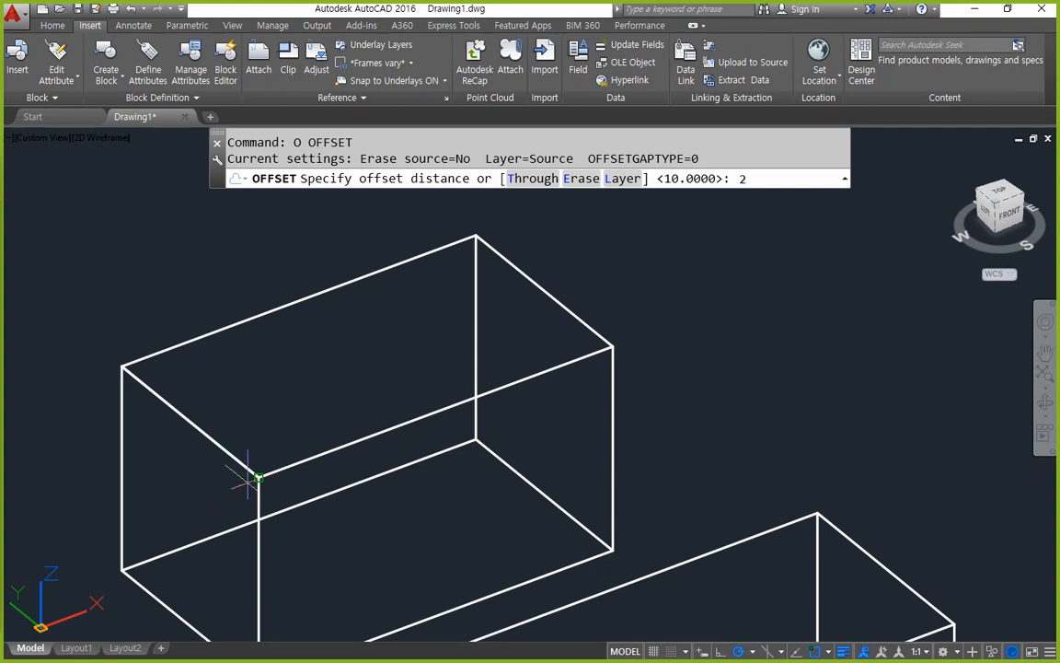
{"action": "type", "text": "20"}
{"action": "key", "text": "Return"}
{"action": "left_click", "coordinate": [220, 444]}
{"action": "left_click", "coordinate": [249, 412]}
{"action": "key", "text": "Return"}
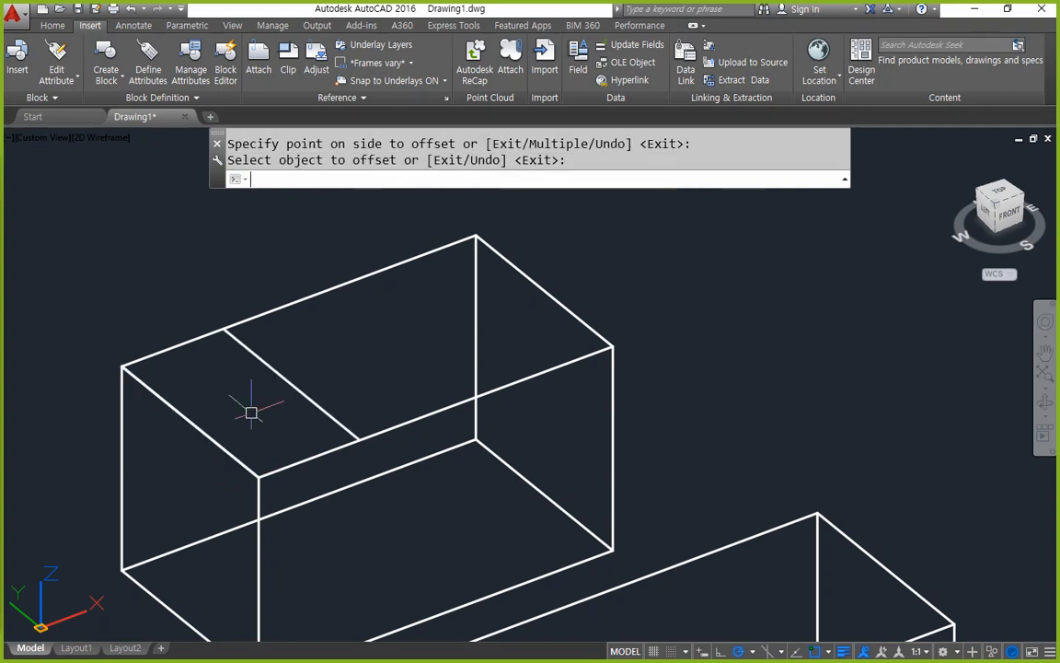
Offset the new line by another 10 further across the top face.
{"action": "key", "text": "Return"}
{"action": "type", "text": "10"}
{"action": "key", "text": "Return"}
{"action": "left_click", "coordinate": [289, 383]}
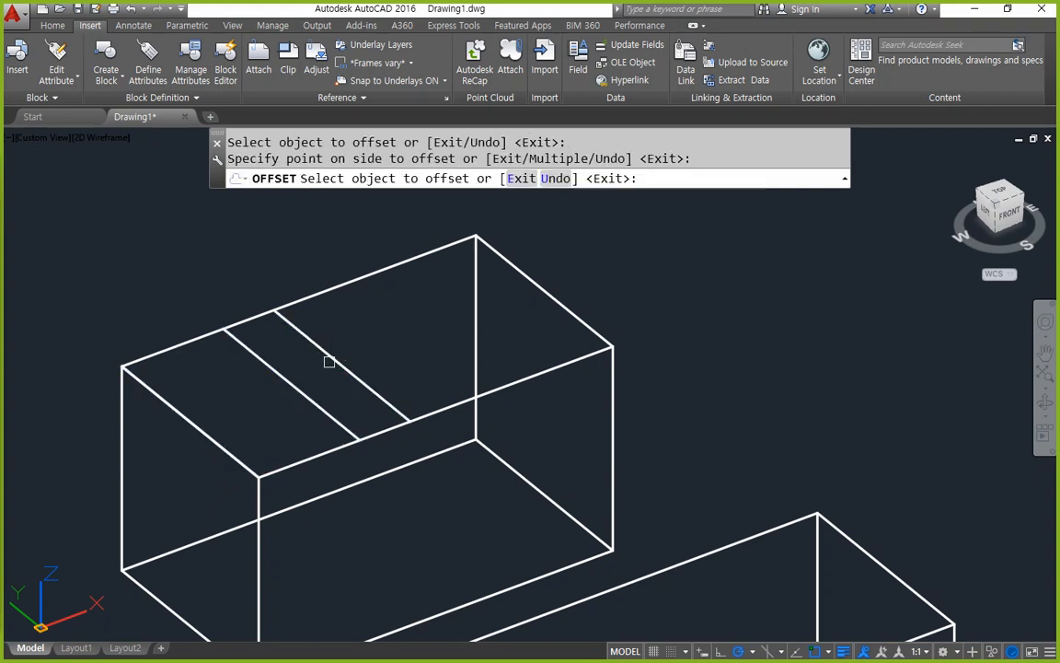
{"action": "left_click", "coordinate": [313, 364]}
{"action": "key", "text": "Return"}
Draw a line from the midpoint of the first offset line to the midpoint of the opposite short edge.
{"action": "type", "text": "l"}
{"action": "key", "text": "Return"}
{"action": "left_click", "coordinate": [291, 385]}
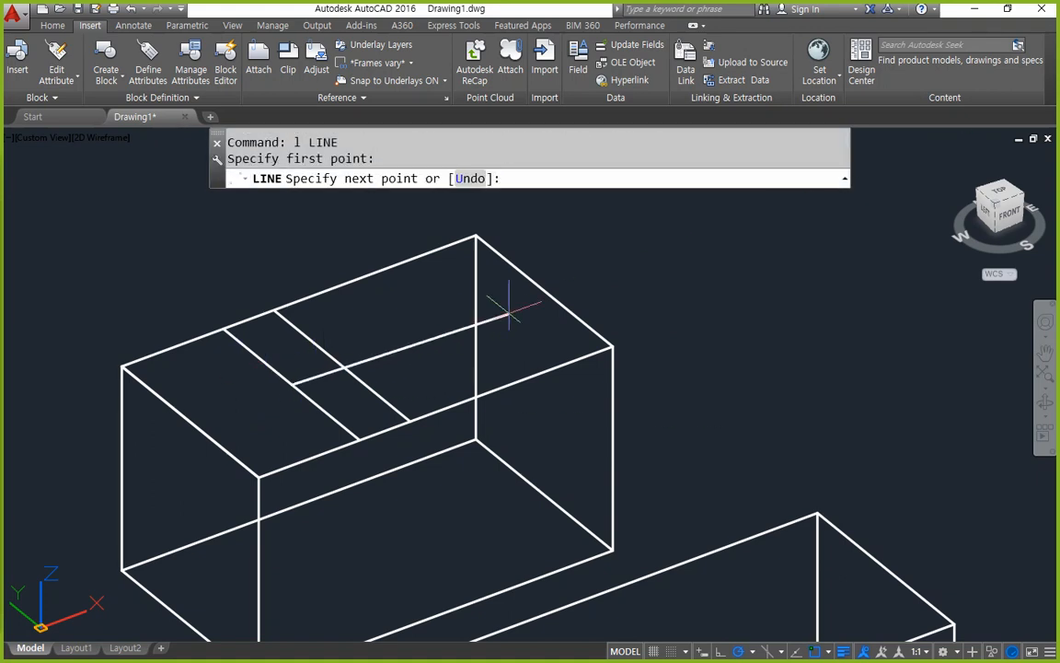
{"action": "left_click", "coordinate": [543, 292]}
{"action": "key", "text": "Escape"}
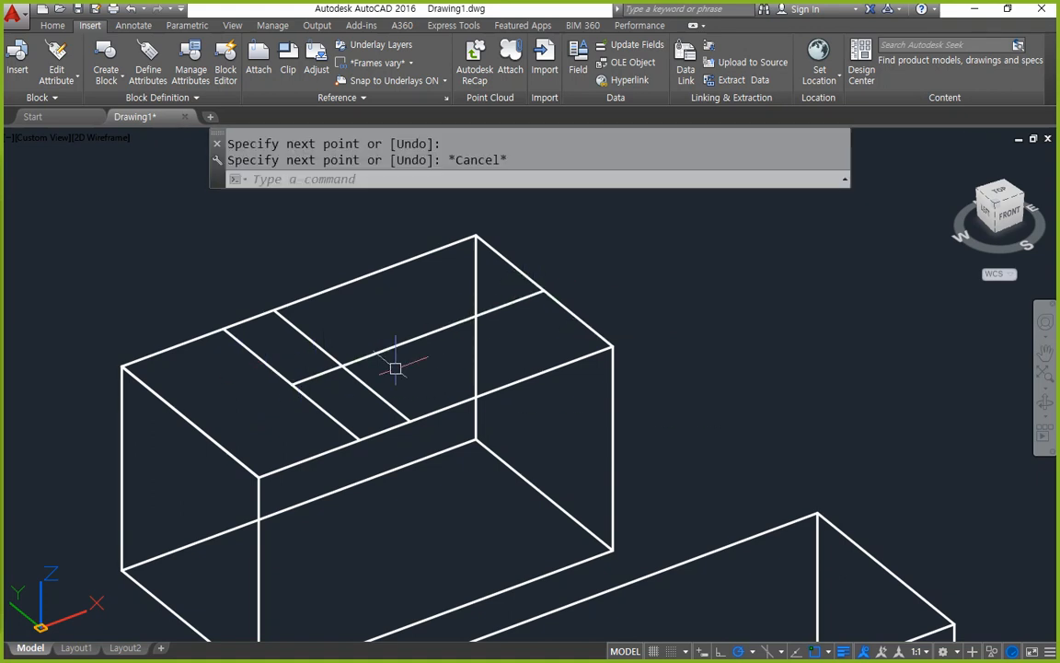
Fillet the middle line with both offset lines at radius 0 to form a single stepped line.
{"action": "type", "text": "f"}
{"action": "key", "text": "Return"}
{"action": "left_click", "coordinate": [322, 371]}
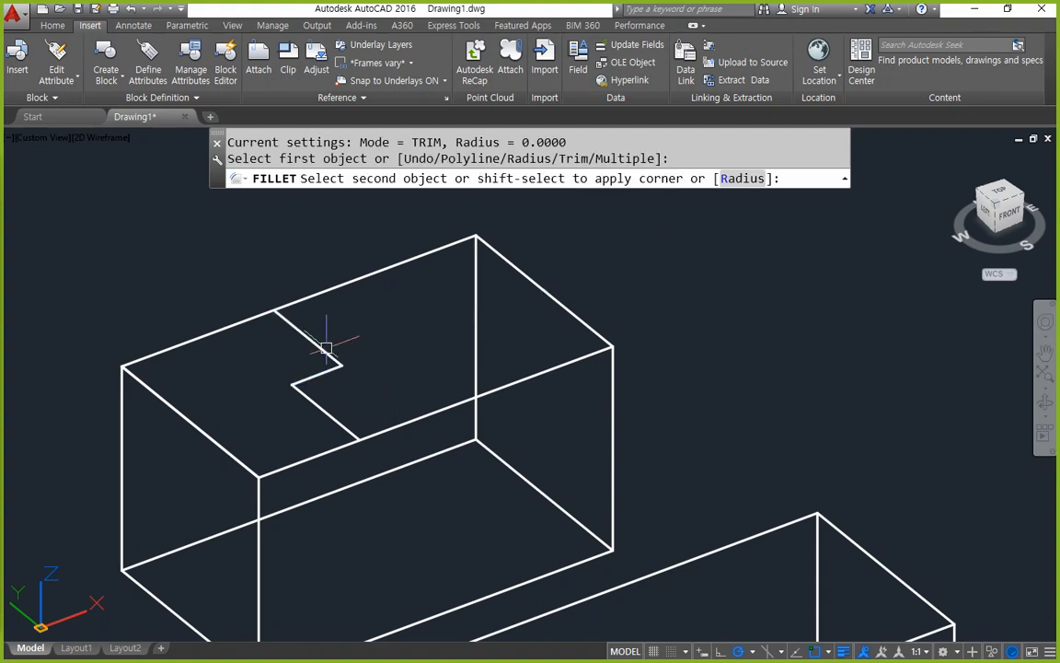
{"action": "left_click", "coordinate": [303, 332]}
Close the stepped profile with lines along the top face's outer edges, from its back end around to its front end.
{"action": "type", "text": "l"}
{"action": "key", "text": "Return"}
{"action": "left_click", "coordinate": [274, 310]}
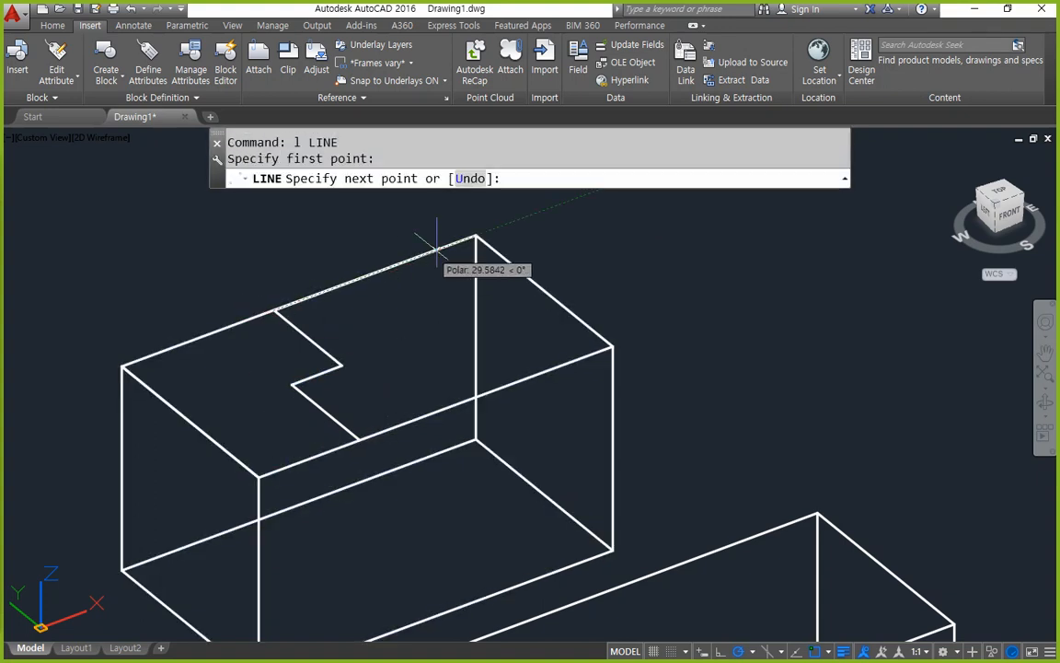
{"action": "left_click", "coordinate": [613, 346]}
{"action": "left_click", "coordinate": [359, 440]}
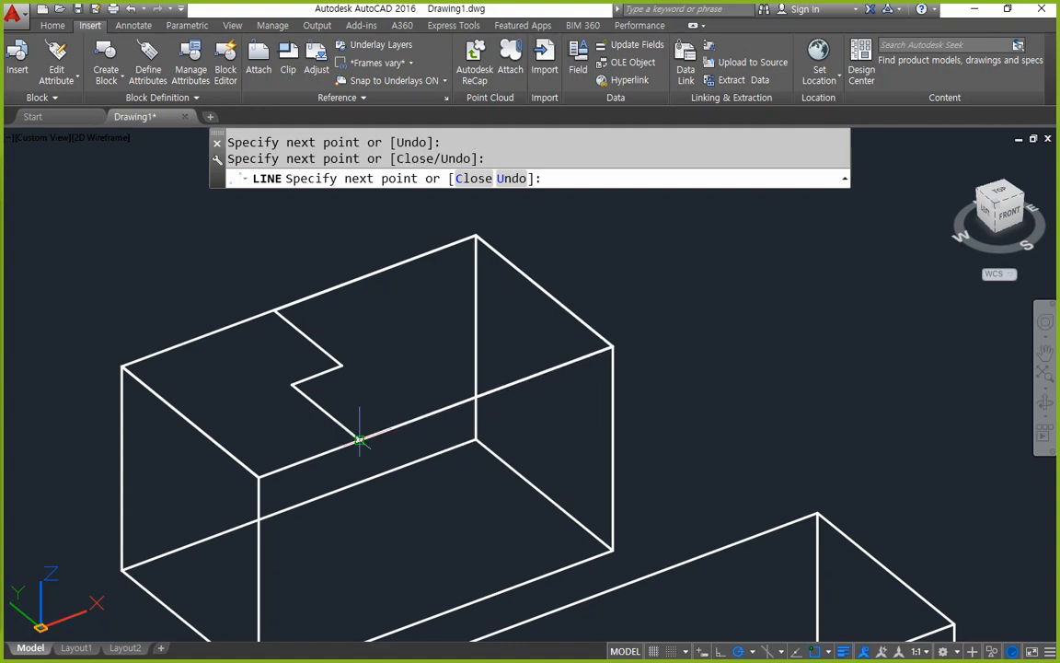
Join the stepped lines and the closing edge lines on the top face into a single polyline.
{"action": "key", "text": "Return"}
{"action": "type", "text": "j"}
{"action": "key", "text": "Return"}
{"action": "left_click", "coordinate": [216, 207]}
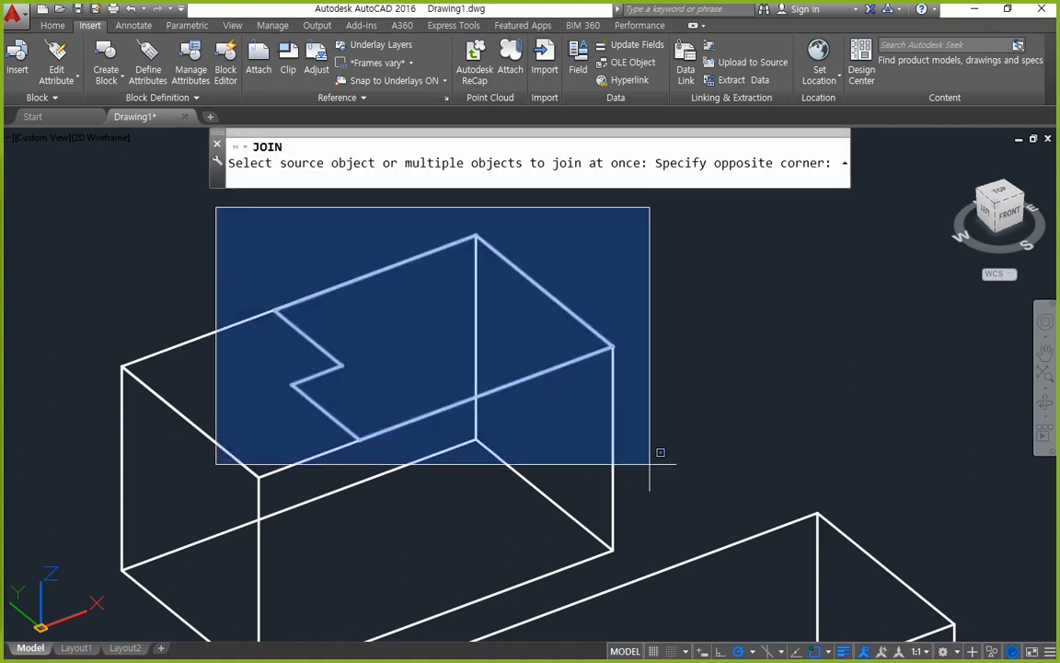
{"action": "left_click", "coordinate": [652, 465]}
{"action": "key", "text": "Return"}
Try to extrude the stepped profile down to the box's bottom corner.
{"action": "type", "text": "ext"}
{"action": "key", "text": "Return"}
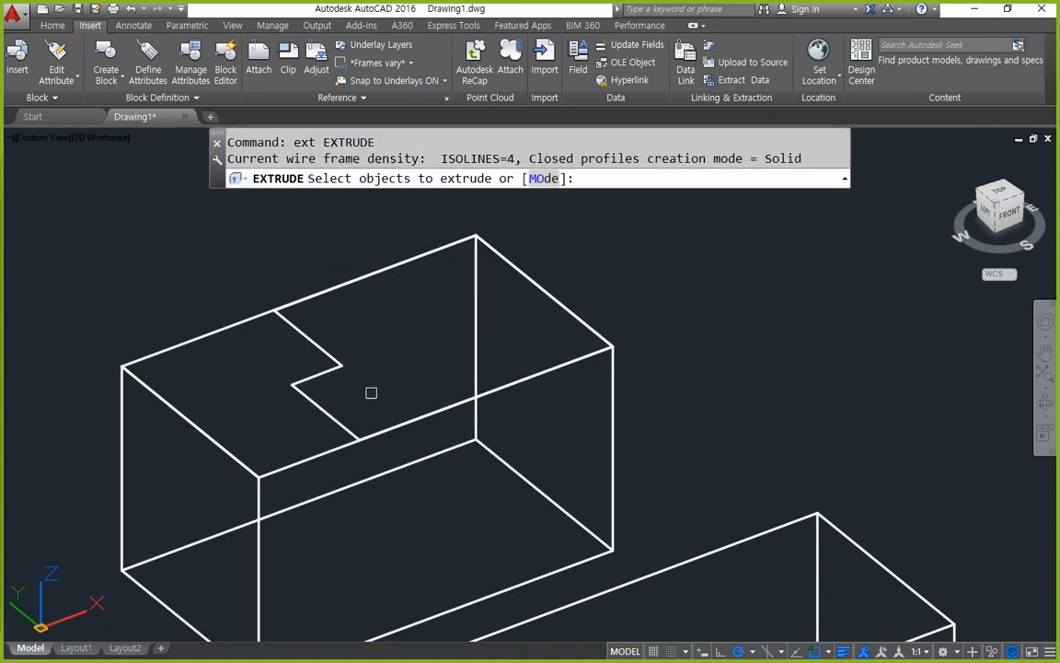
{"action": "left_click", "coordinate": [334, 419]}
{"action": "key", "text": "Return"}
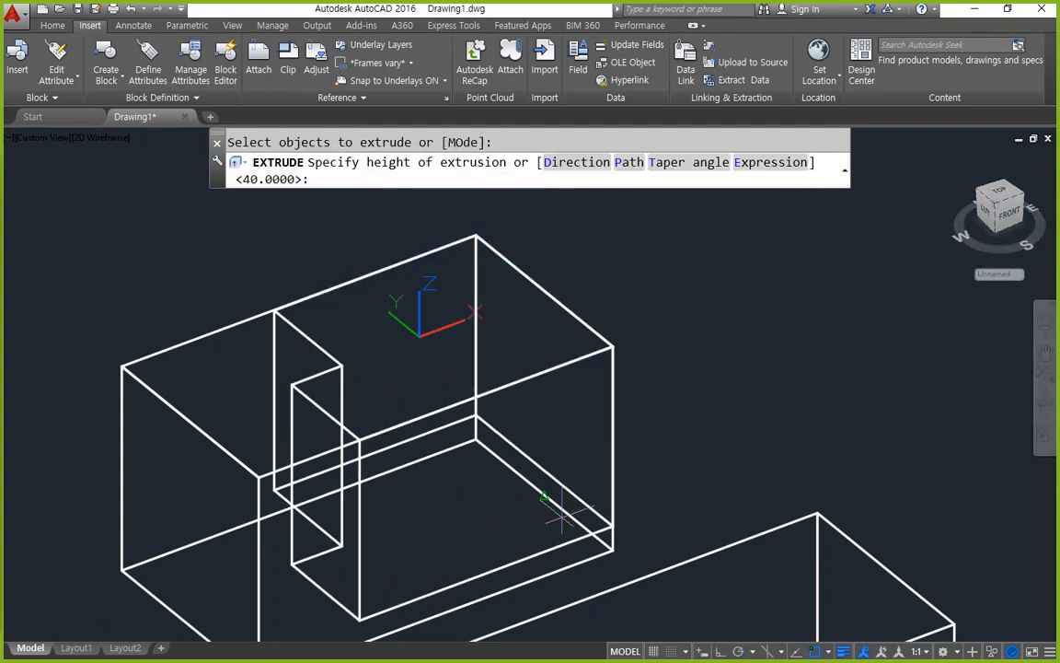
{"action": "left_click", "coordinate": [611, 548]}
{"action": "type", "text": "s"}
{"action": "key", "text": "Escape"}
{"action": "key", "text": "Escape"}
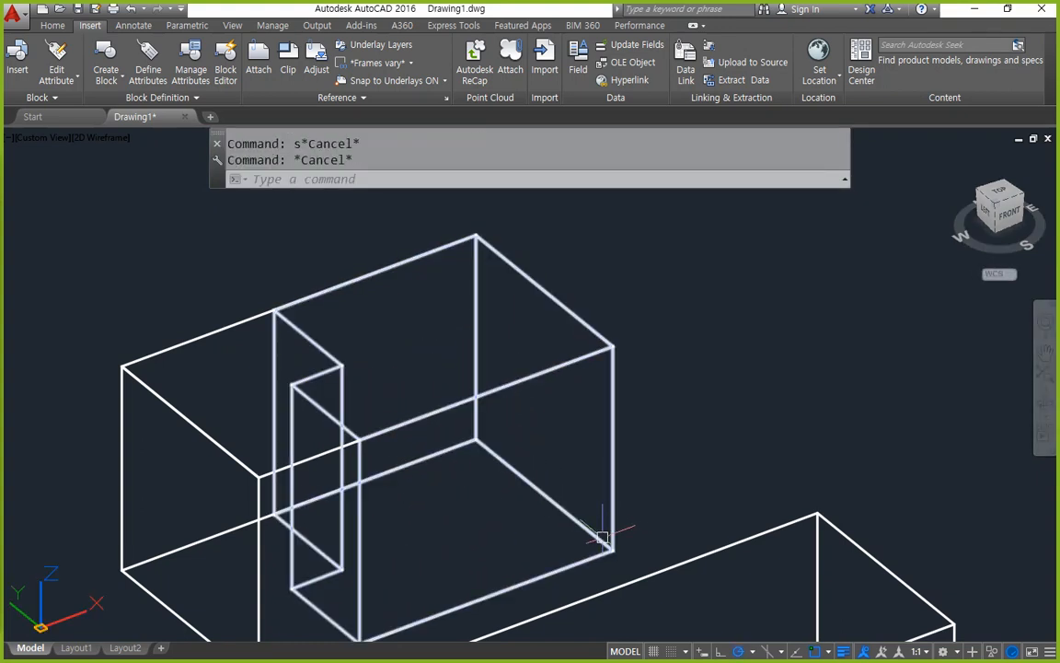
{"action": "key", "text": "ctrl+z"}
Extrude the stepped profile down to the midpoint of the box's vertical edge.
{"action": "type", "text": "ext"}
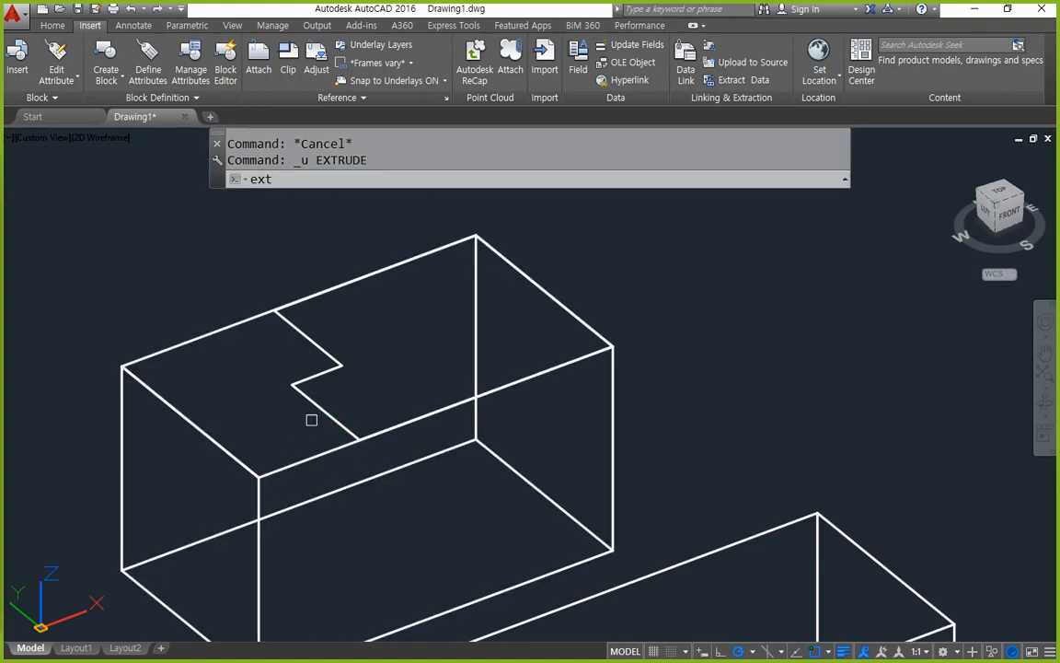
{"action": "key", "text": "Return"}
{"action": "left_click", "coordinate": [320, 408]}
{"action": "key", "text": "Return"}
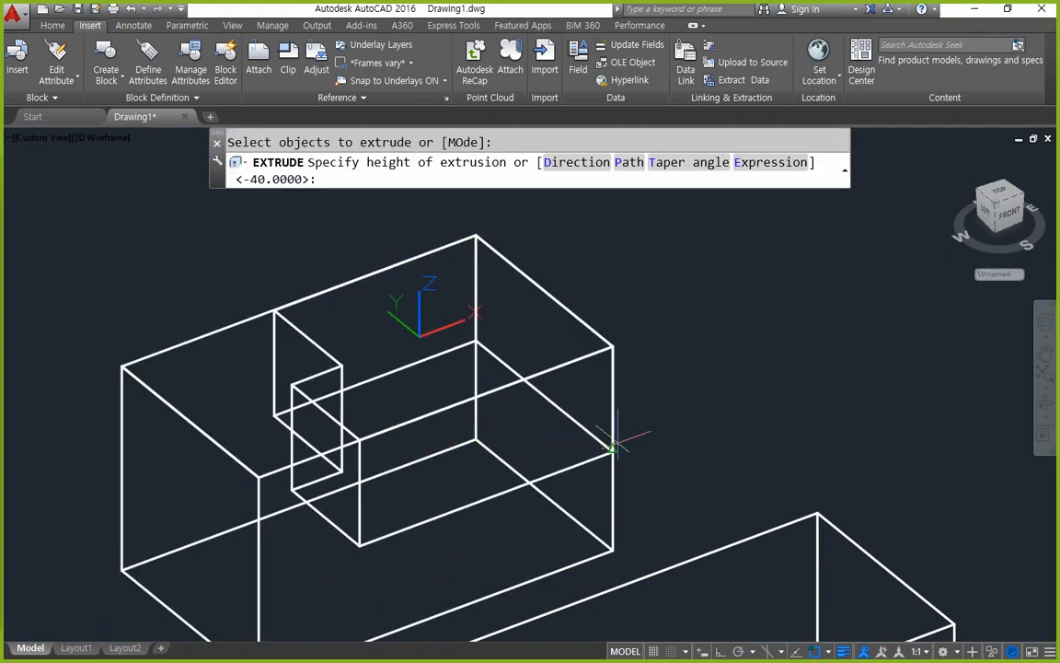
{"action": "left_click", "coordinate": [611, 446]}
Subtract the extruded stepped solid from the box.
{"action": "type", "text": "su"}
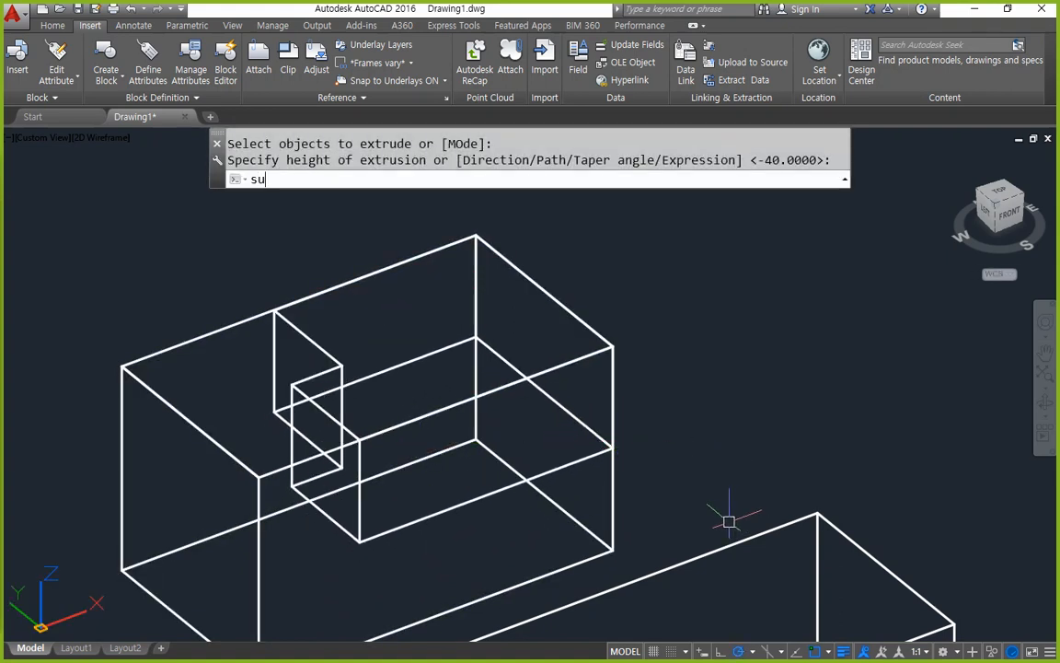
{"action": "key", "text": "Return"}
{"action": "left_click", "coordinate": [612, 482]}
{"action": "key", "text": "Return"}
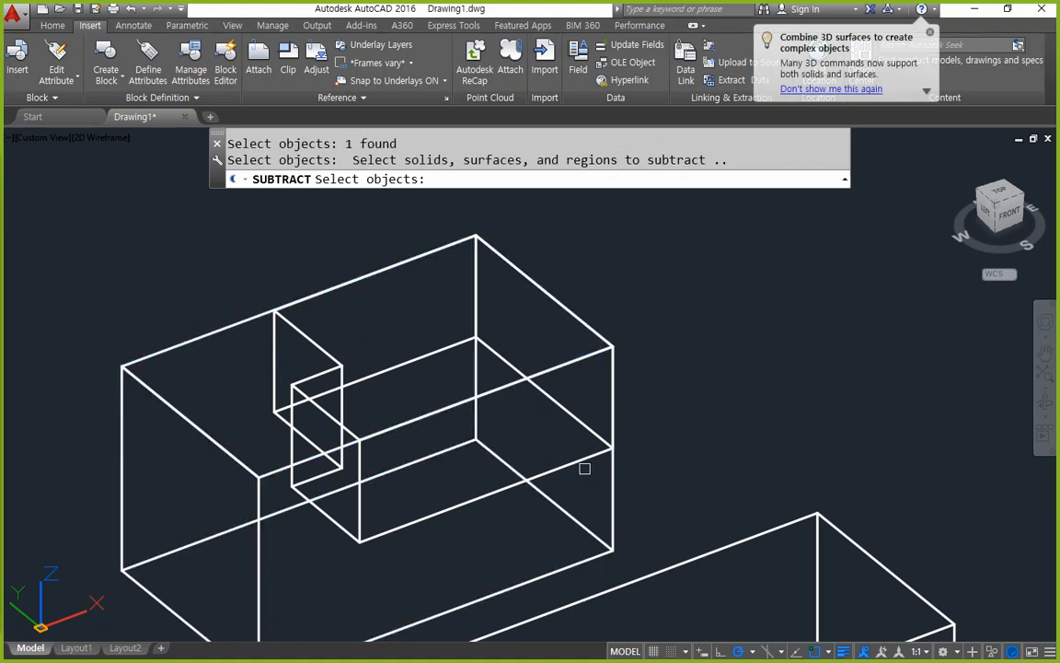
{"action": "left_click", "coordinate": [580, 463]}
{"action": "key", "text": "Return"}
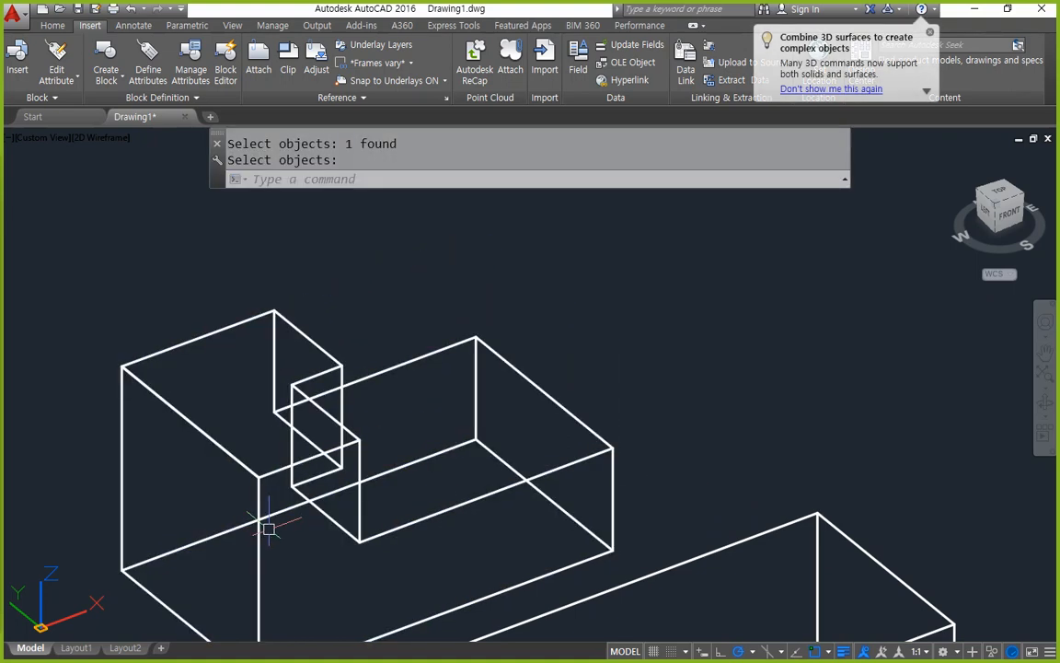
{"action": "middle_click_drag", "start_coordinate": [267, 525], "coordinate": [236, 456], "text": "shift"}
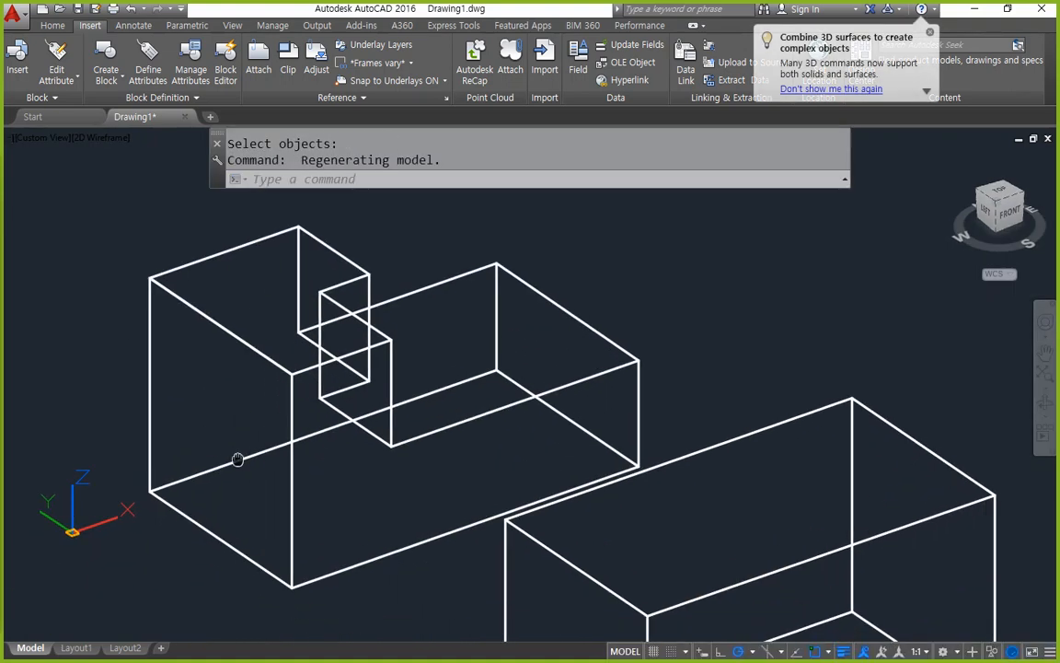
{"action": "scroll", "coordinate": [253, 490], "scroll_direction": "up", "scroll_amount": 5}
{"action": "scroll", "coordinate": [267, 520], "scroll_direction": "down", "scroll_amount": 4}
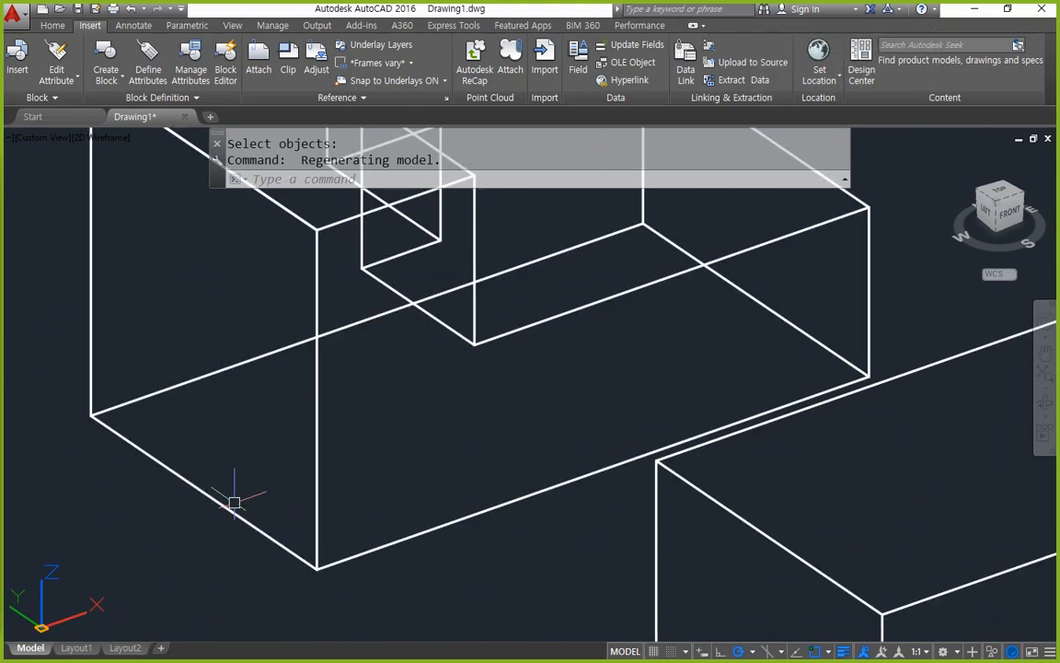
{"action": "scroll", "coordinate": [236, 495], "scroll_direction": "down", "scroll_amount": 2}
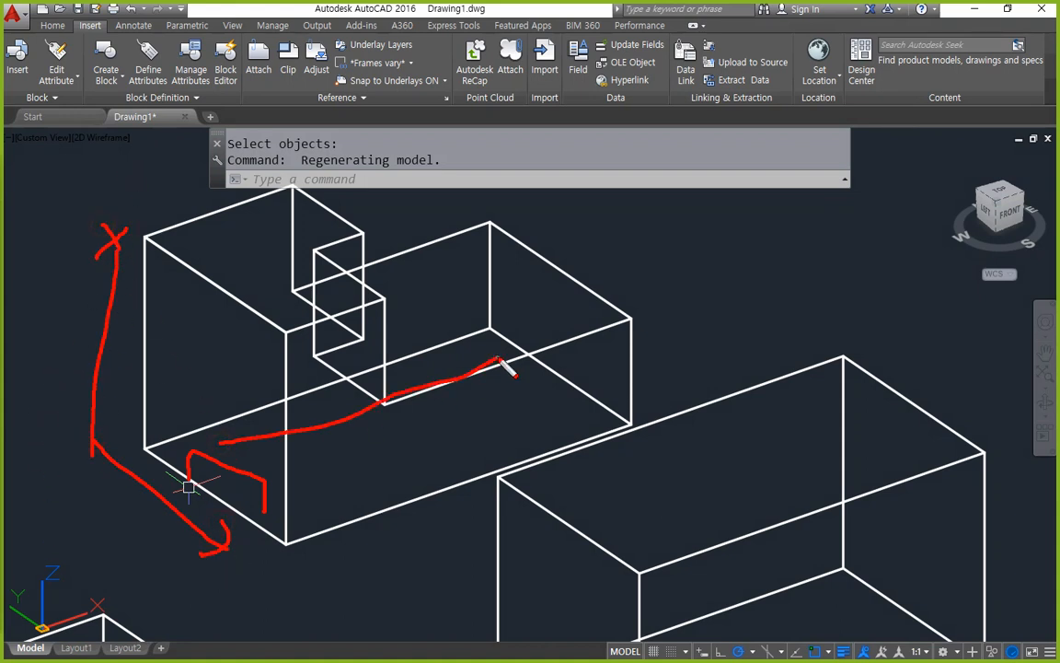
{"action": "key", "text": "e"}
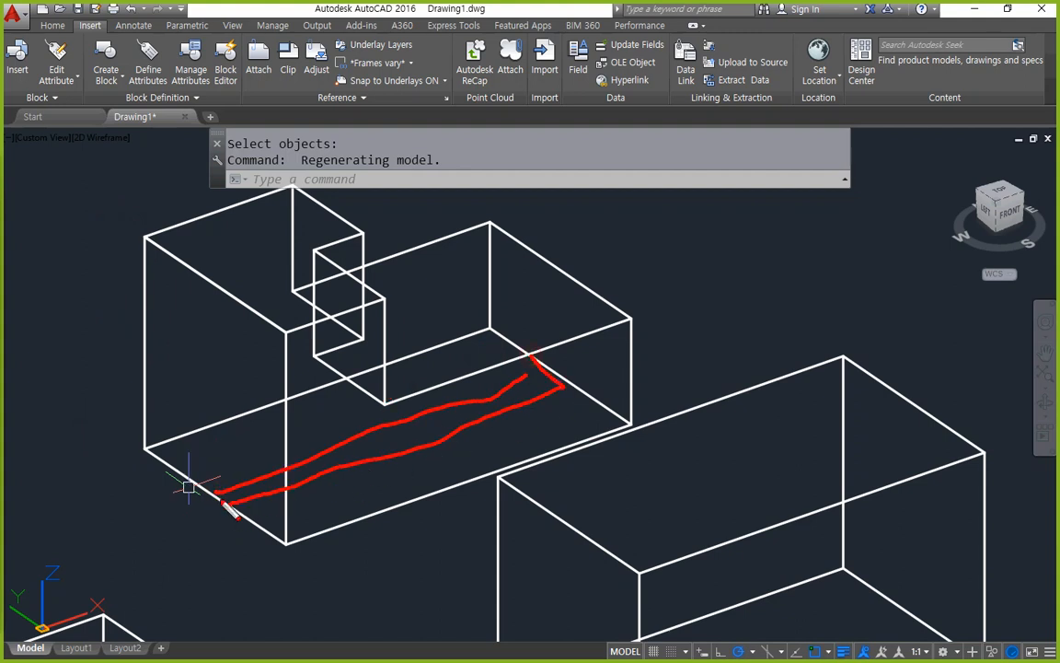
{"action": "left_click_drag", "start_coordinate": [226, 505], "coordinate": [471, 389]}
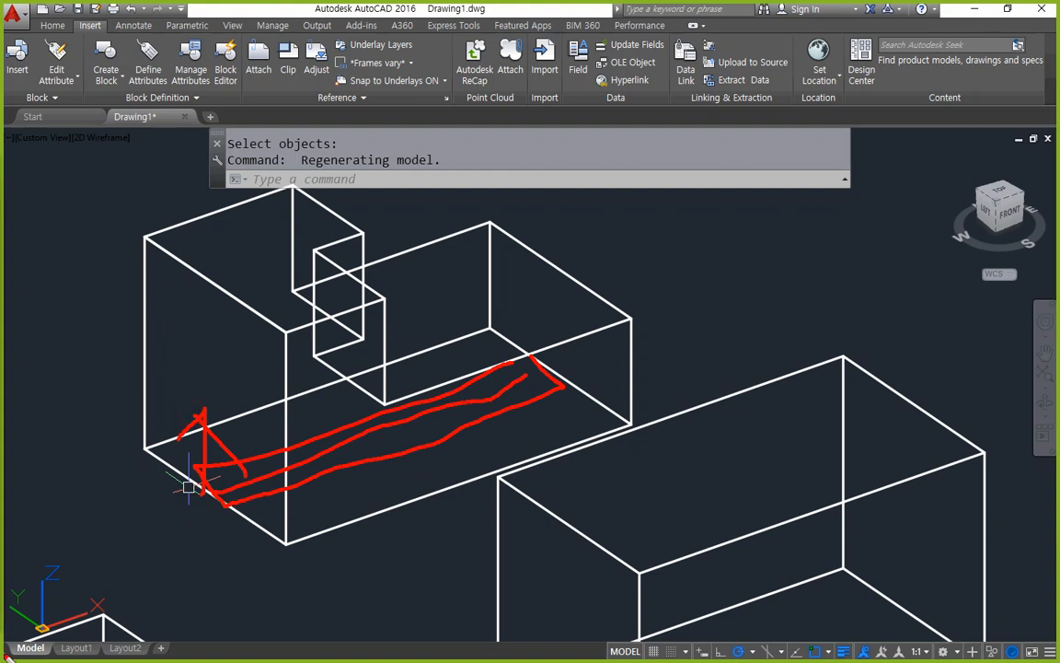
{"action": "key", "text": "Escape"}
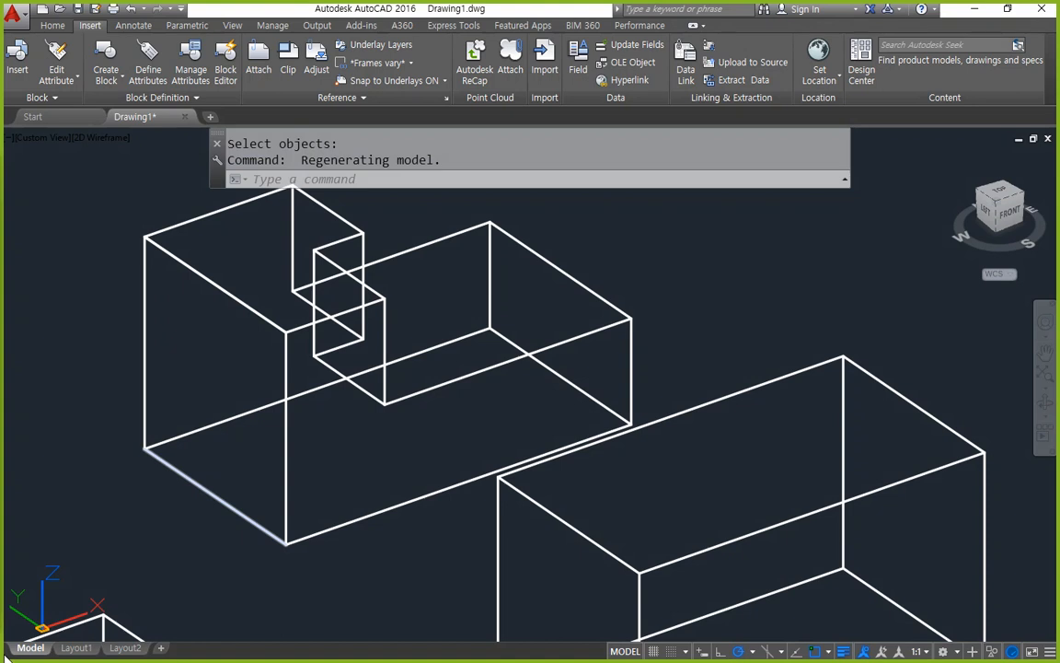
Draw a lengthwise line on the stepped block's bottom face between the midpoints of its two short edges.
{"action": "type", "text": "l"}
{"action": "key", "text": "Return"}
{"action": "key", "text": "Escape"}
{"action": "key", "text": "Escape"}
{"action": "key", "text": "Escape"}
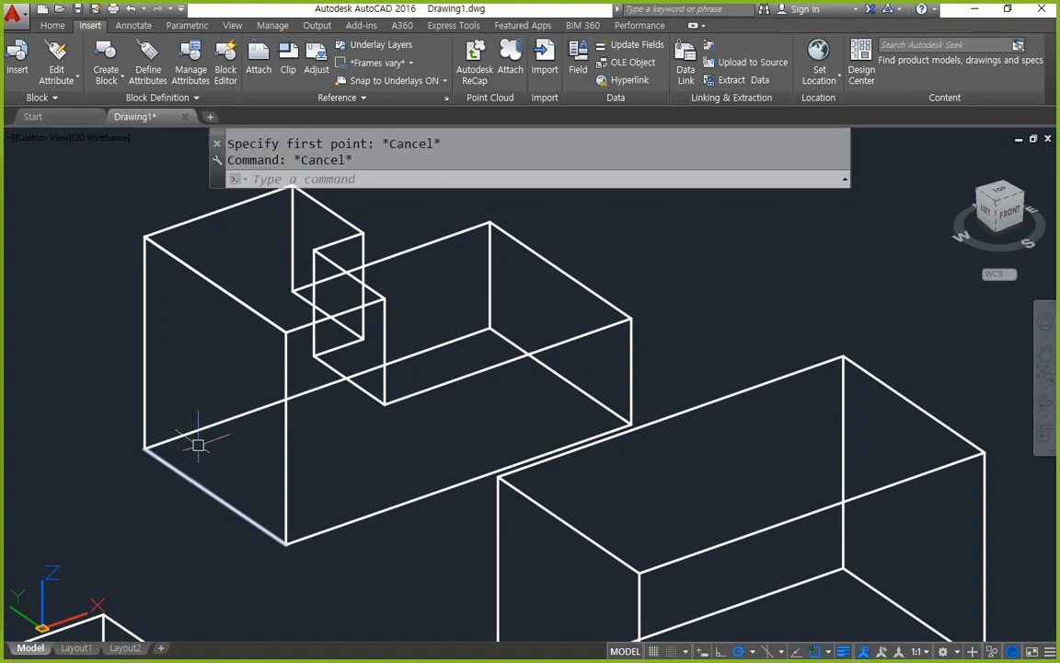
{"action": "key", "text": "Return"}
{"action": "left_click", "coordinate": [215, 496]}
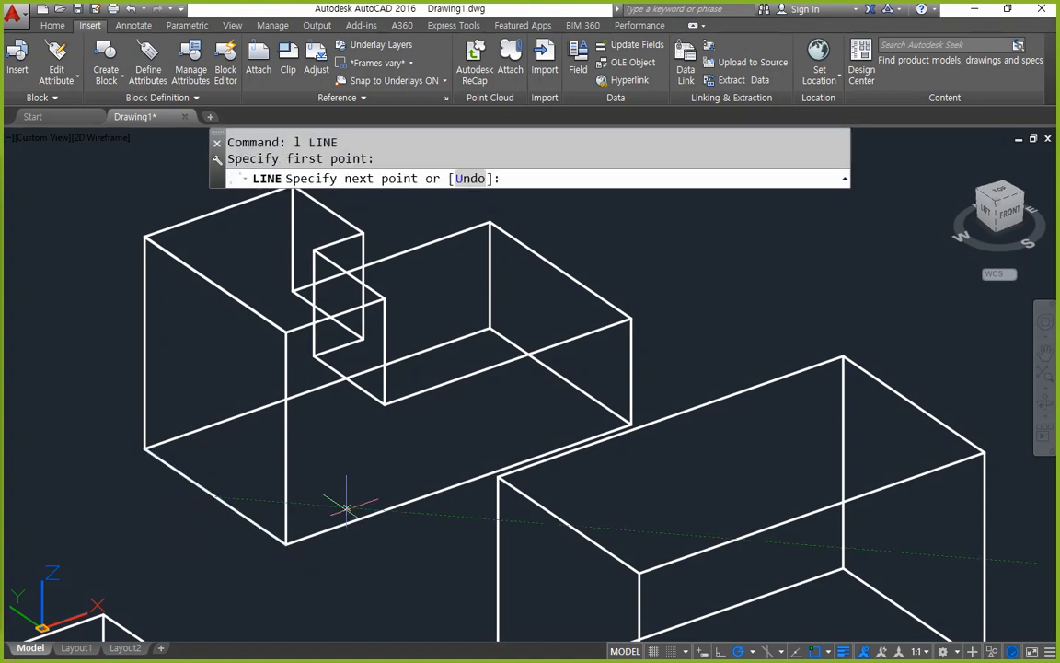
{"action": "key", "text": "Escape"}
Offset the bottom centre line by 10 to both sides.
{"action": "type", "text": "o"}
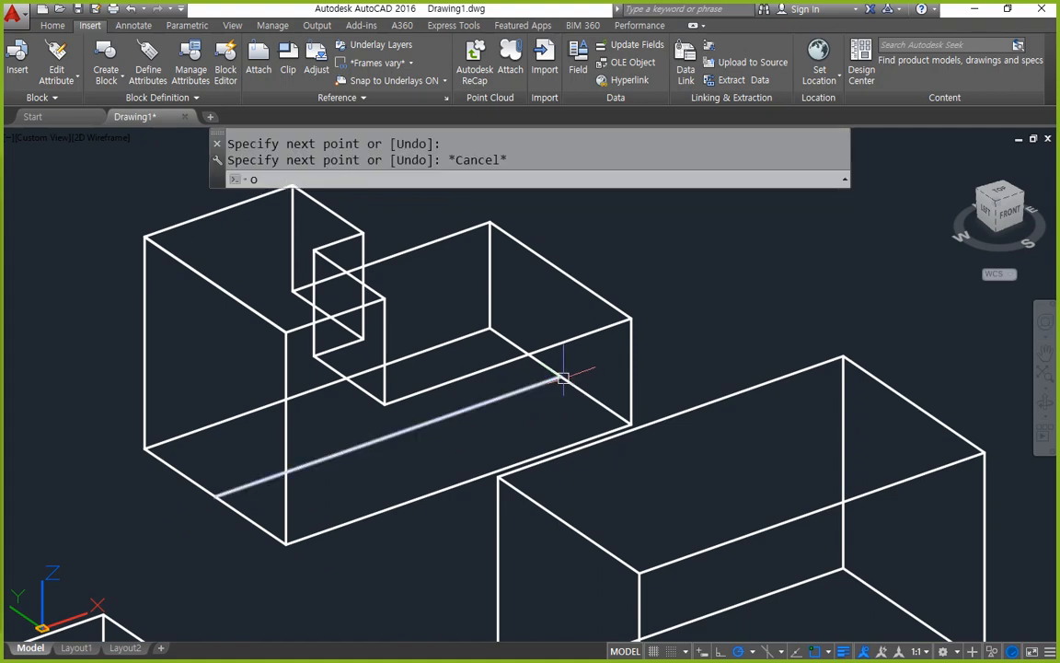
{"action": "key", "text": "Return"}
{"action": "type", "text": "10"}
{"action": "key", "text": "Return"}
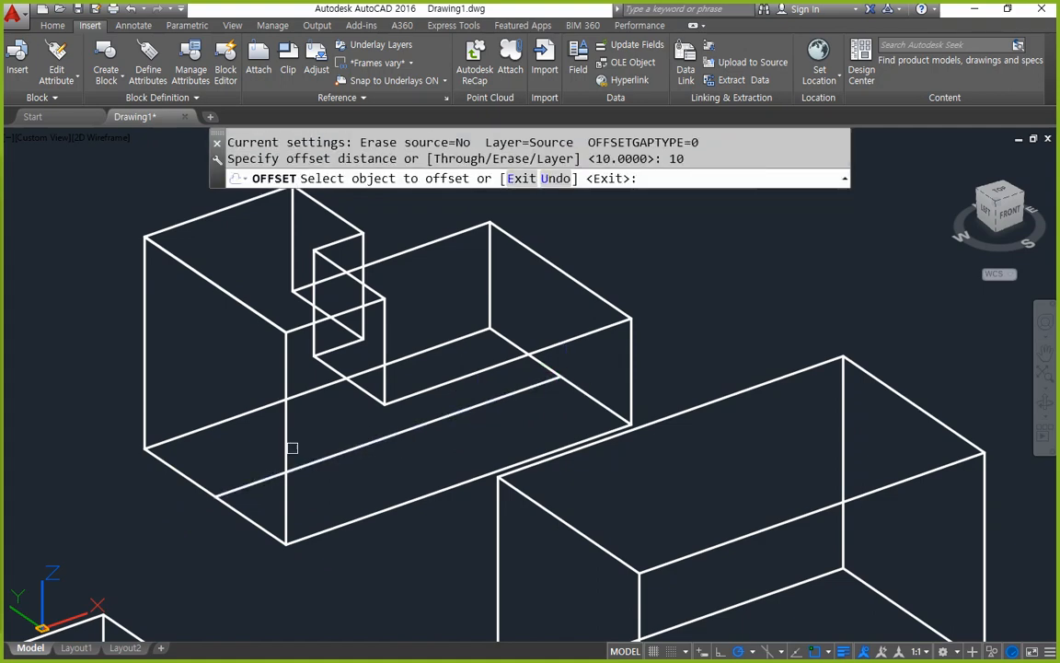
{"action": "left_click", "coordinate": [289, 448]}
{"action": "left_click", "coordinate": [241, 486]}
{"action": "left_click", "coordinate": [234, 476]}
{"action": "left_click", "coordinate": [234, 476]}
{"action": "left_click", "coordinate": [236, 491]}
{"action": "key", "text": "Return"}
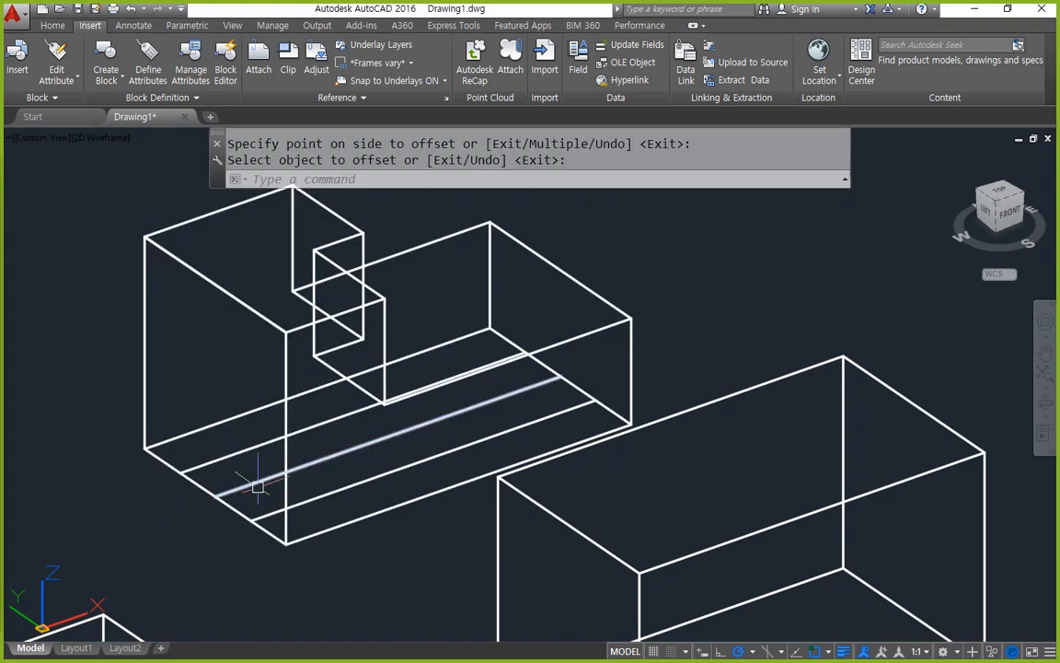
Erase the original centre line between the two offset lines on the bottom face.
{"action": "left_click", "coordinate": [232, 486]}
{"action": "type", "text": "e"}
{"action": "key", "text": "Return"}
Draw a line connecting the two offset lines at the low end of the block's bottom face.
{"action": "type", "text": "l"}
{"action": "key", "text": "Return"}
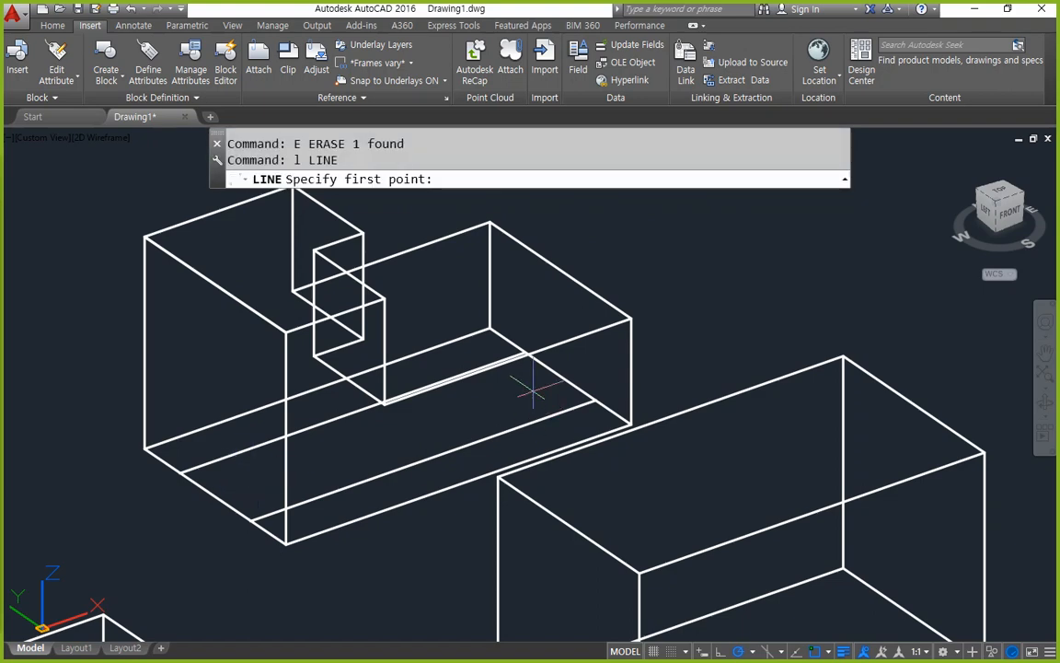
{"action": "left_click", "coordinate": [348, 420]}
{"action": "key", "text": "Escape"}
{"action": "scroll", "coordinate": [478, 364], "scroll_direction": "up", "scroll_amount": 3}
{"action": "key", "text": "Return"}
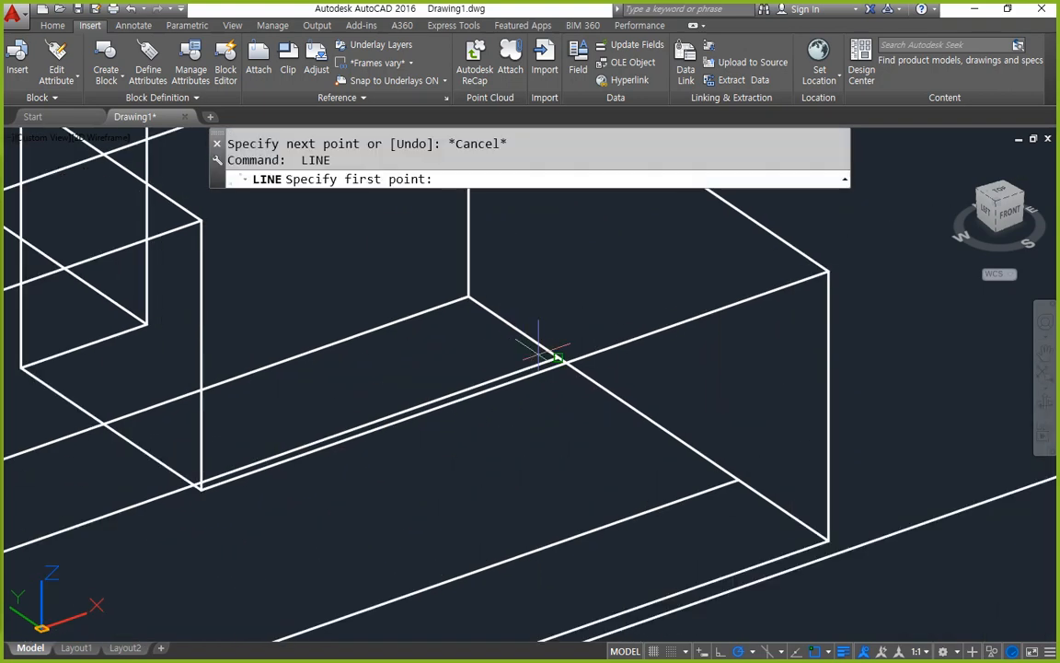
{"action": "left_click", "coordinate": [564, 363]}
{"action": "key", "text": "Return"}
{"action": "scroll", "coordinate": [356, 556], "scroll_direction": "down", "scroll_amount": 3}
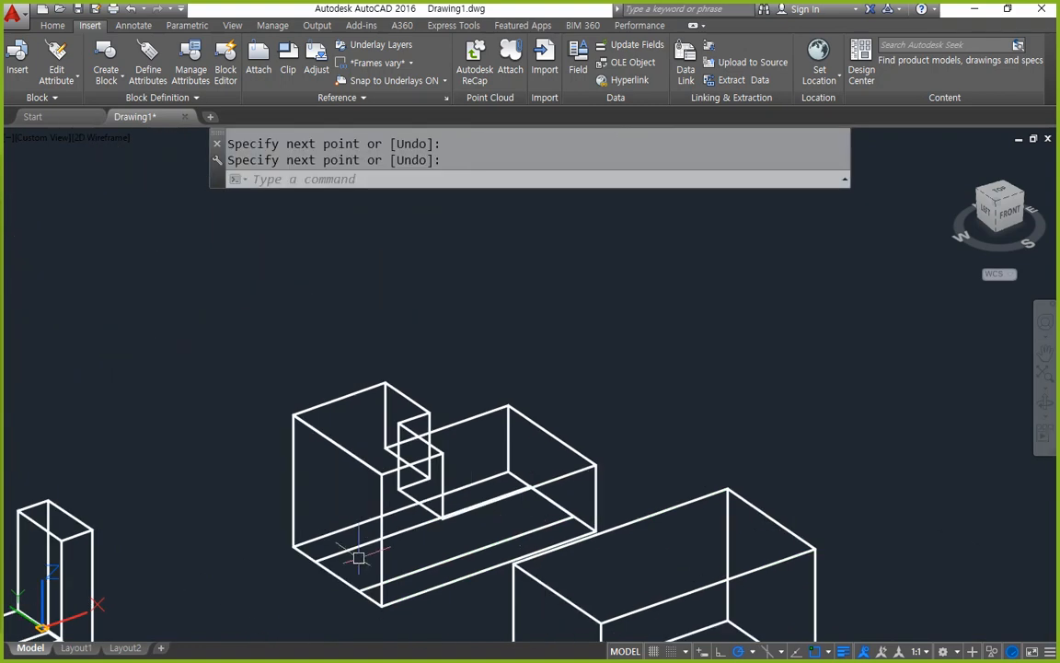
Draw a line connecting the two offset lines at the tall end of the block's bottom face.
{"action": "scroll", "coordinate": [331, 556], "scroll_direction": "up", "scroll_amount": 3}
{"action": "key", "text": "Return"}
{"action": "left_click", "coordinate": [214, 414]}
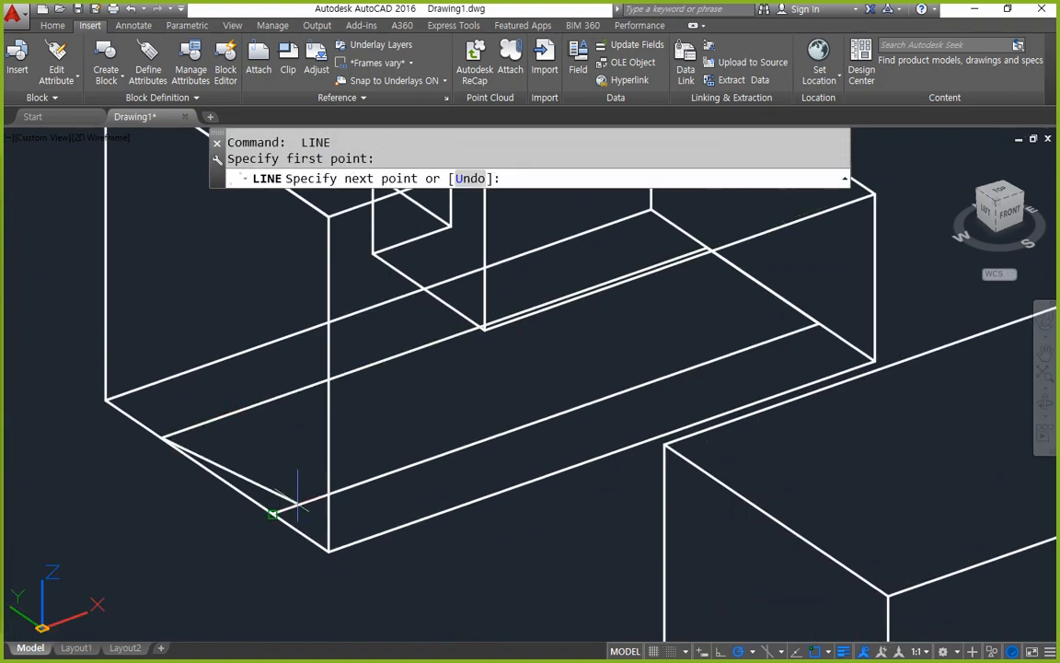
{"action": "left_click", "coordinate": [277, 513]}
{"action": "key", "text": "Return"}
Join the two offset lines and the two end lines into one closed rectangular polyline.
{"action": "type", "text": "j"}
{"action": "key", "text": "Return"}
{"action": "left_click", "coordinate": [295, 504]}
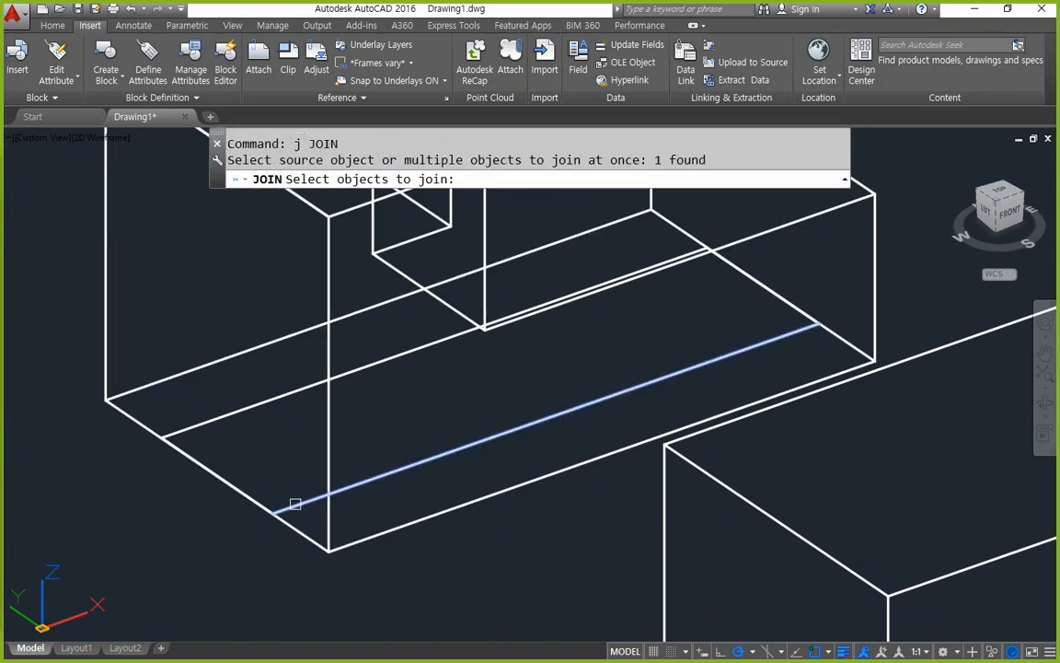
{"action": "left_click", "coordinate": [240, 485]}
{"action": "left_click", "coordinate": [256, 405]}
{"action": "middle_click_drag", "start_coordinate": [572, 353], "coordinate": [474, 383]}
{"action": "left_click", "coordinate": [654, 303]}
{"action": "key", "text": "Return"}
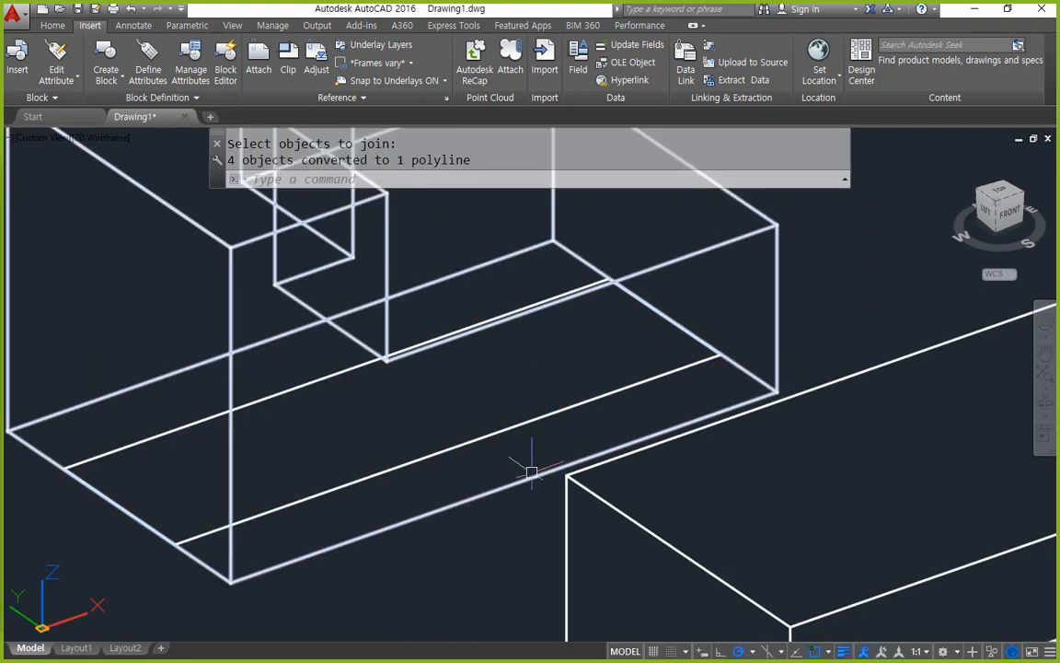
Extrude the rectangle on the bottom face upward by 10.
{"action": "type", "text": "ext"}
{"action": "key", "text": "Return"}
{"action": "left_click", "coordinate": [261, 509]}
{"action": "key", "text": "Return"}
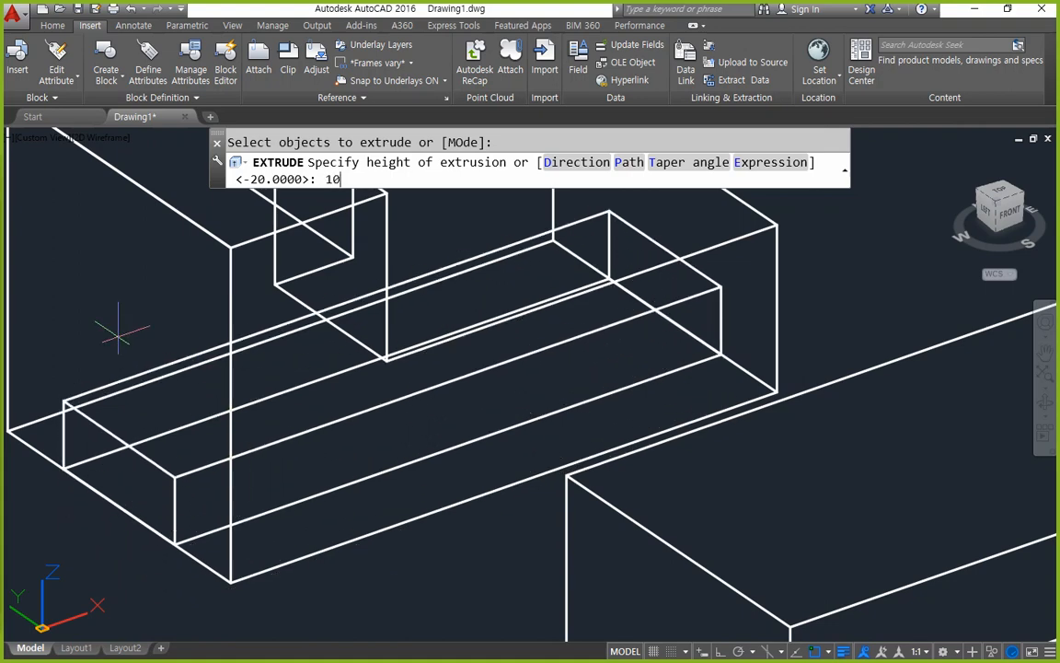
{"action": "key", "text": "Return"}
Subtract the extruded bar from the stepped block to cut a lengthwise channel along its underside.
{"action": "type", "text": "su"}
{"action": "key", "text": "Return"}
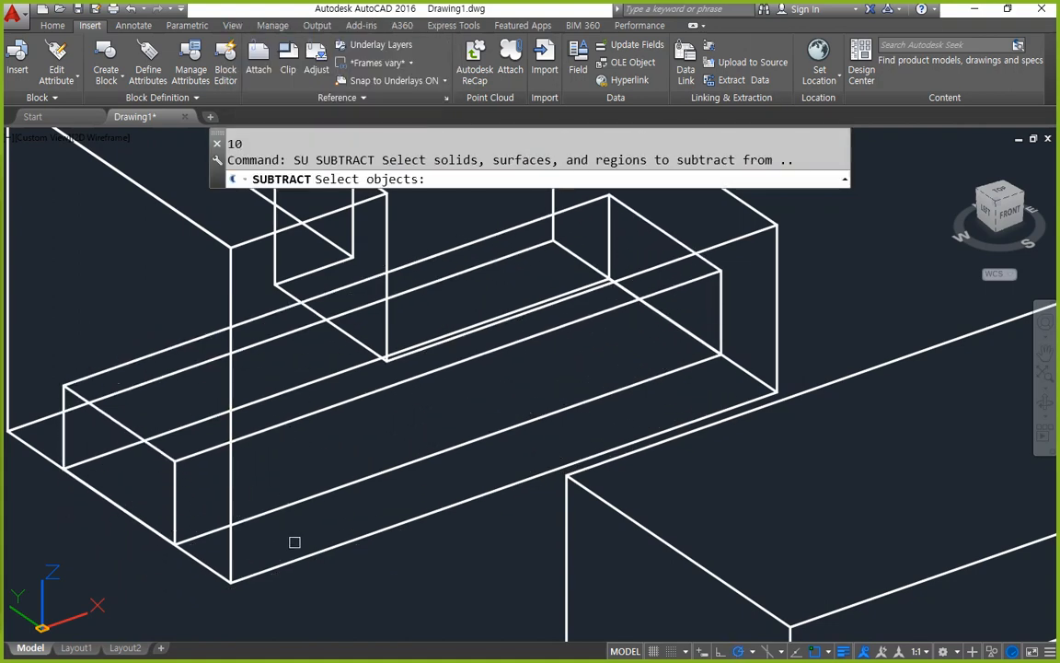
{"action": "left_click", "coordinate": [271, 513]}
{"action": "left_click", "coordinate": [289, 505]}
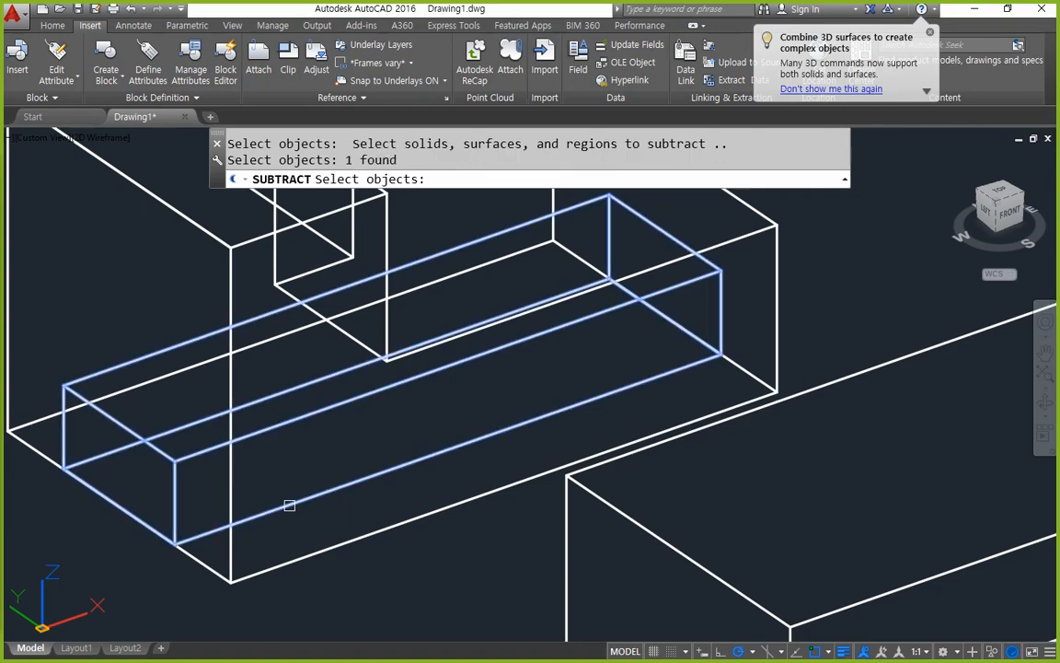
{"action": "key", "text": "Return"}
Draw a 20-long line along the lower step's top face, starting from the protruding base corner of the stepped wall.
{"action": "scroll", "coordinate": [521, 362], "scroll_direction": "down", "scroll_amount": 2}
{"action": "middle_click_drag", "start_coordinate": [624, 376], "coordinate": [275, 460], "text": "shift"}
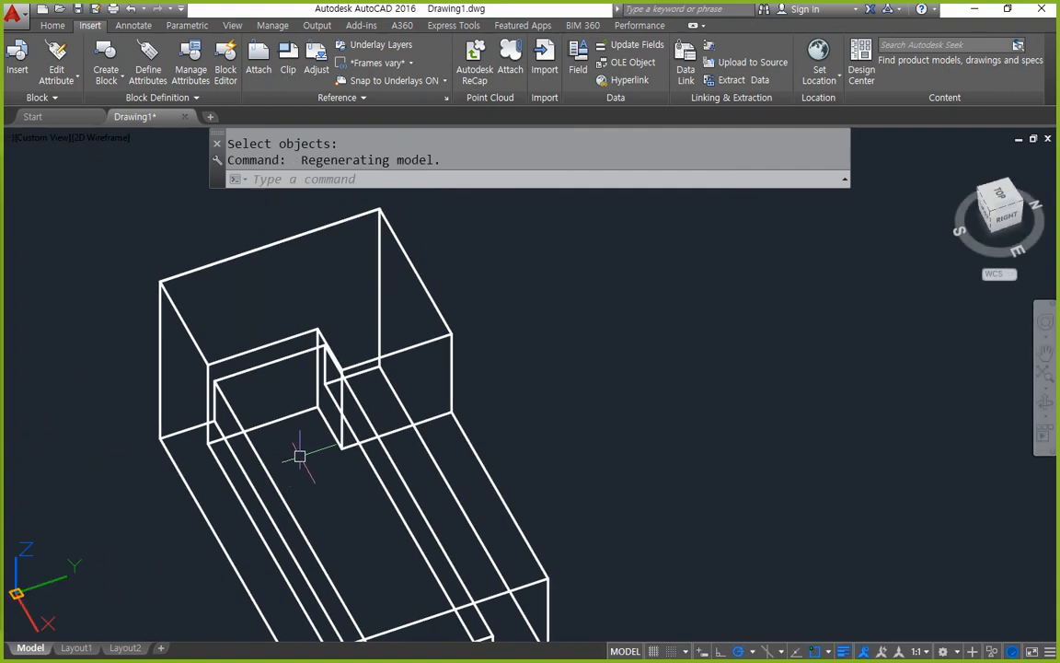
{"action": "type", "text": "l"}
{"action": "key", "text": "Return"}
{"action": "left_click", "coordinate": [336, 451]}
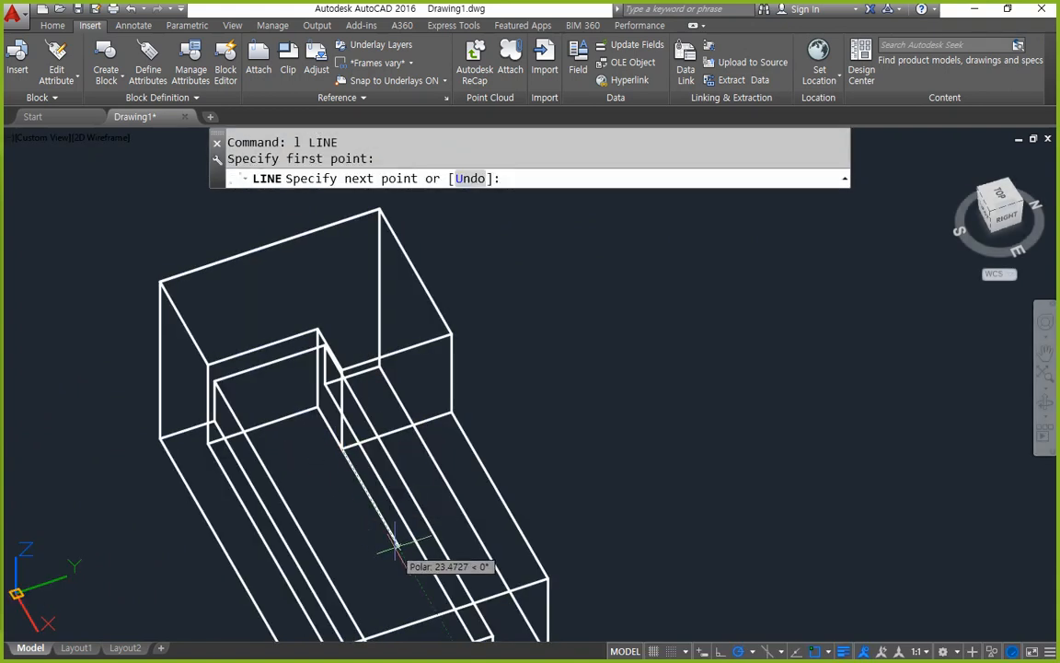
{"action": "type", "text": "20"}
{"action": "key", "text": "Return"}
{"action": "key", "text": "Return"}
Draw a circle of radius 10 centred on the free end of the new line.
{"action": "type", "text": "c"}
{"action": "key", "text": "Return"}
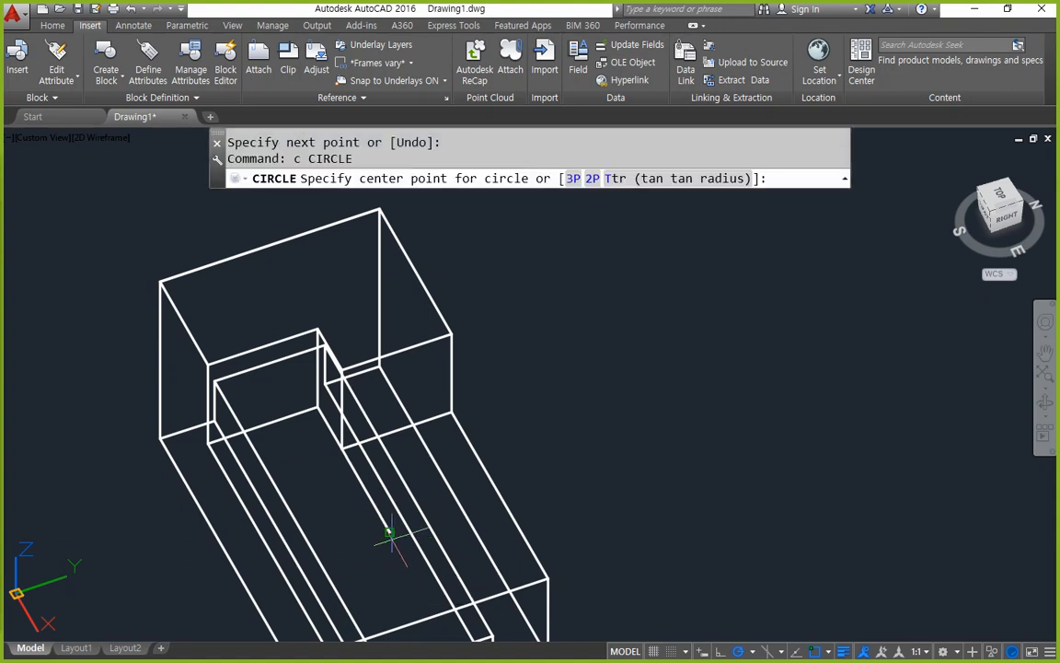
{"action": "left_click", "coordinate": [390, 533]}
{"action": "type", "text": "10"}
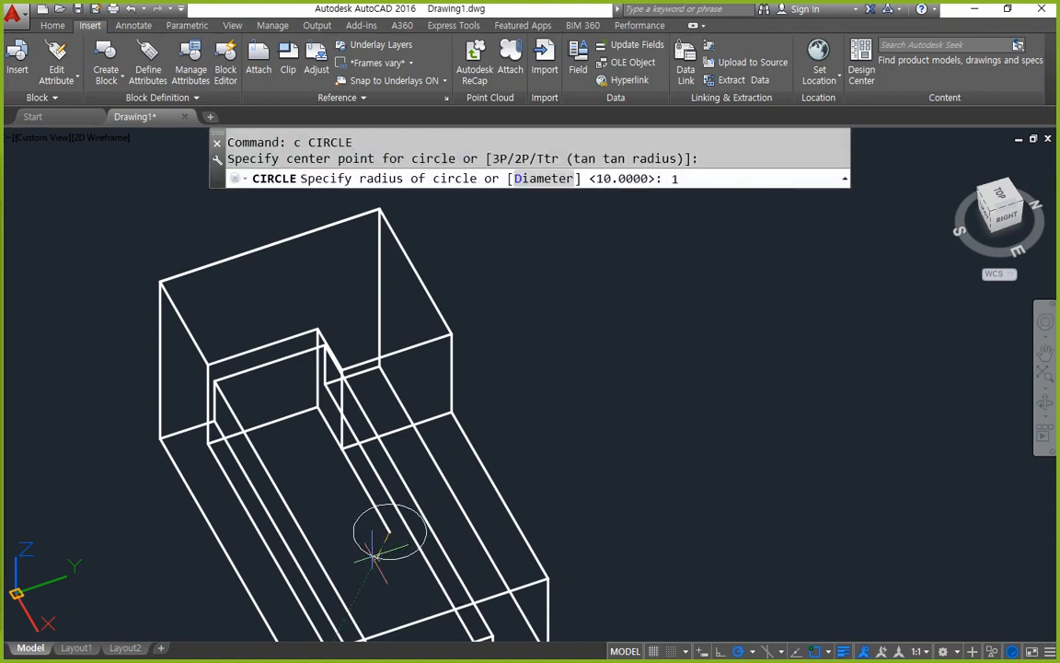
{"action": "key", "text": "Return"}
Erase the 20-long construction line leading to the circle's centre.
{"action": "middle_click_drag", "start_coordinate": [418, 593], "coordinate": [431, 507]}
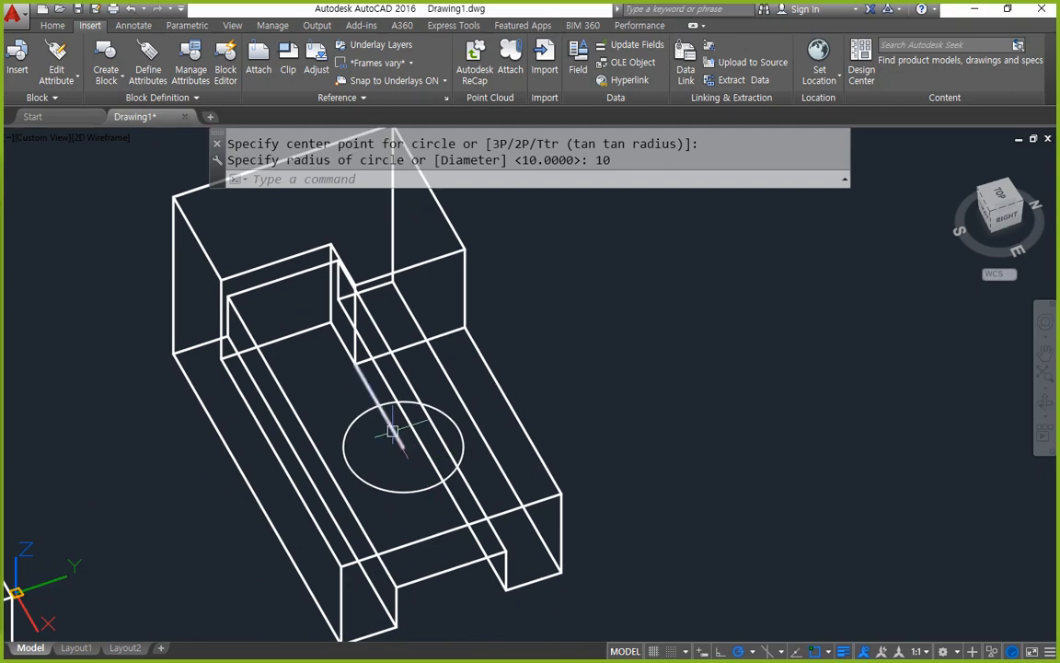
{"action": "left_click", "coordinate": [391, 431]}
{"action": "type", "text": "e"}
{"action": "key", "text": "Return"}
Extrude the radius-10 circle 10 units downward into the lower step of the block.
{"action": "middle_click_drag", "start_coordinate": [433, 556], "coordinate": [431, 517], "text": "shift"}
{"action": "type", "text": "ex"}
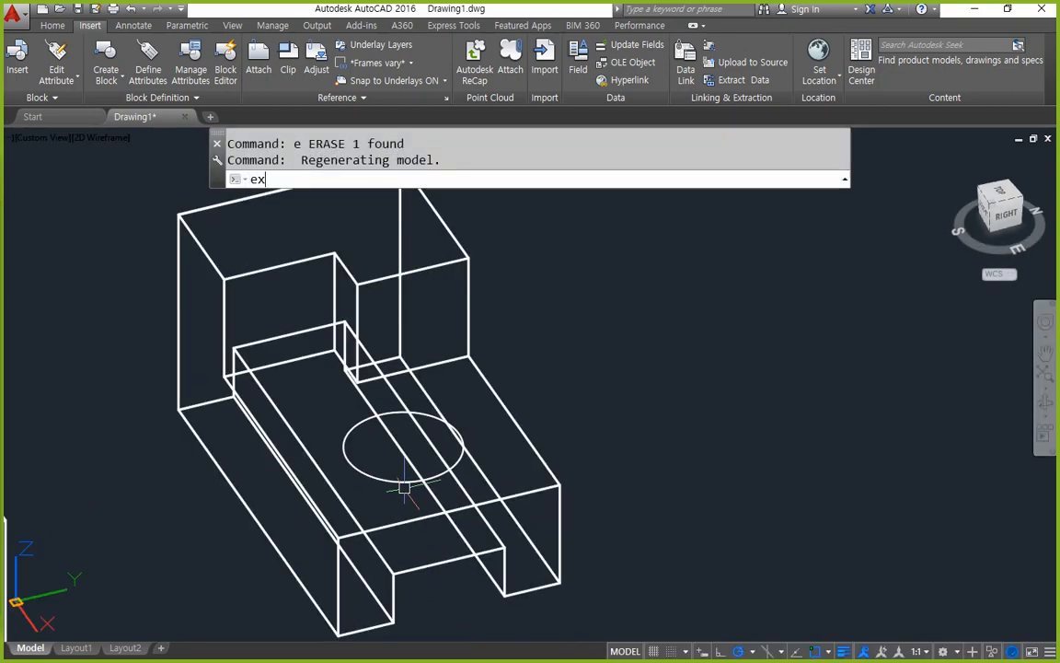
{"action": "key", "text": "Return"}
{"action": "left_click", "coordinate": [405, 482]}
{"action": "key", "text": "Return"}
{"action": "key", "text": "Return"}
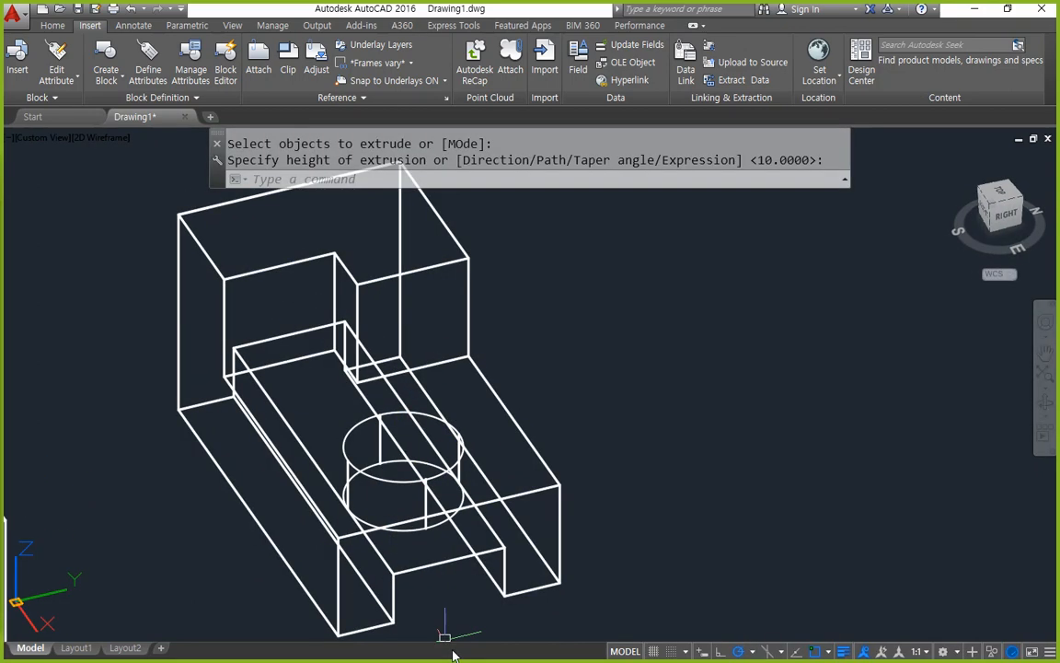
Subtract the short cylinder from the stepped block to cut a round hole through its lower step.
{"action": "type", "text": "su"}
{"action": "key", "text": "Return"}
{"action": "left_click", "coordinate": [384, 509]}
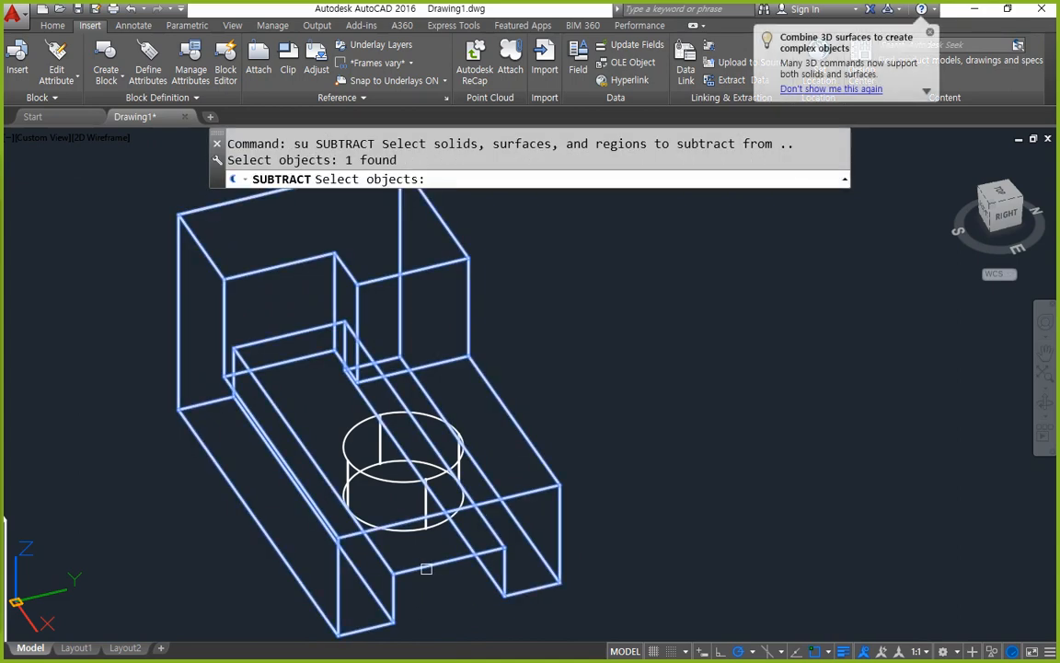
{"action": "key", "text": "Return"}
{"action": "left_click", "coordinate": [391, 480]}
{"action": "key", "text": "Return"}
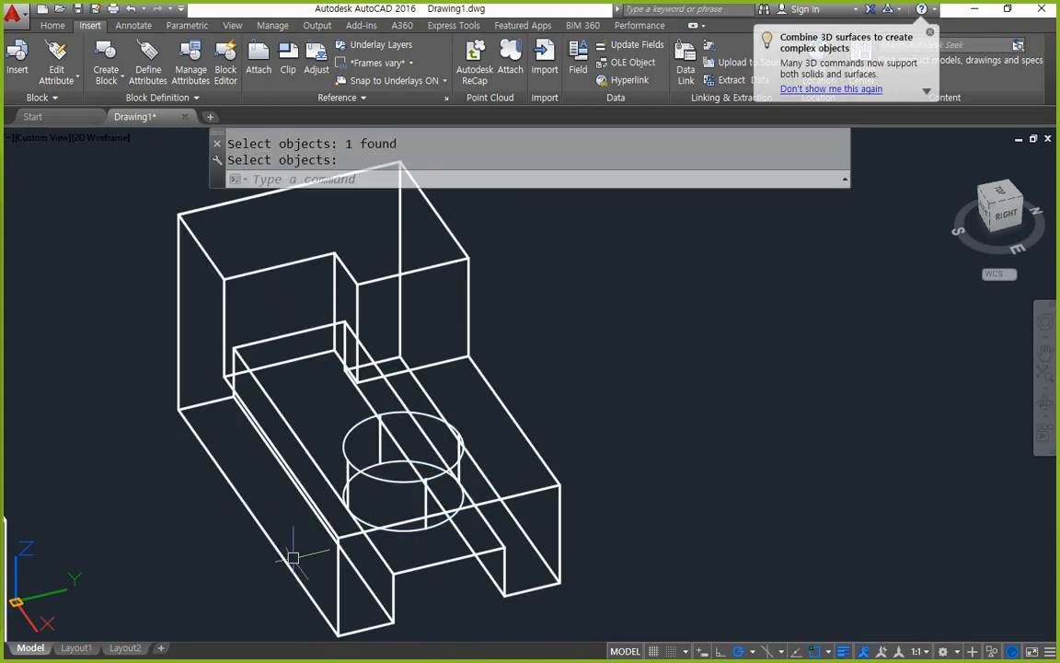
Show the model in the Shades of Gray visual style to inspect the stepped block with its hole.
{"action": "type", "text": "sha"}
{"action": "key", "text": "Return"}
{"action": "type", "text": "g"}
{"action": "key", "text": "Return"}
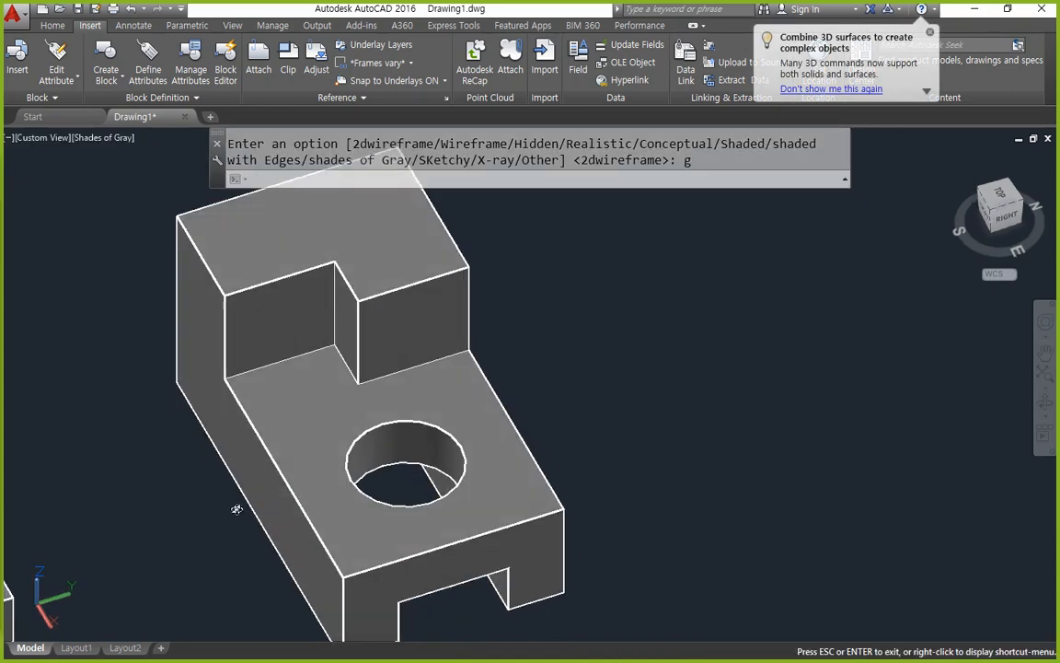
{"action": "middle_click_drag", "start_coordinate": [237, 509], "coordinate": [274, 483], "text": "shift"}
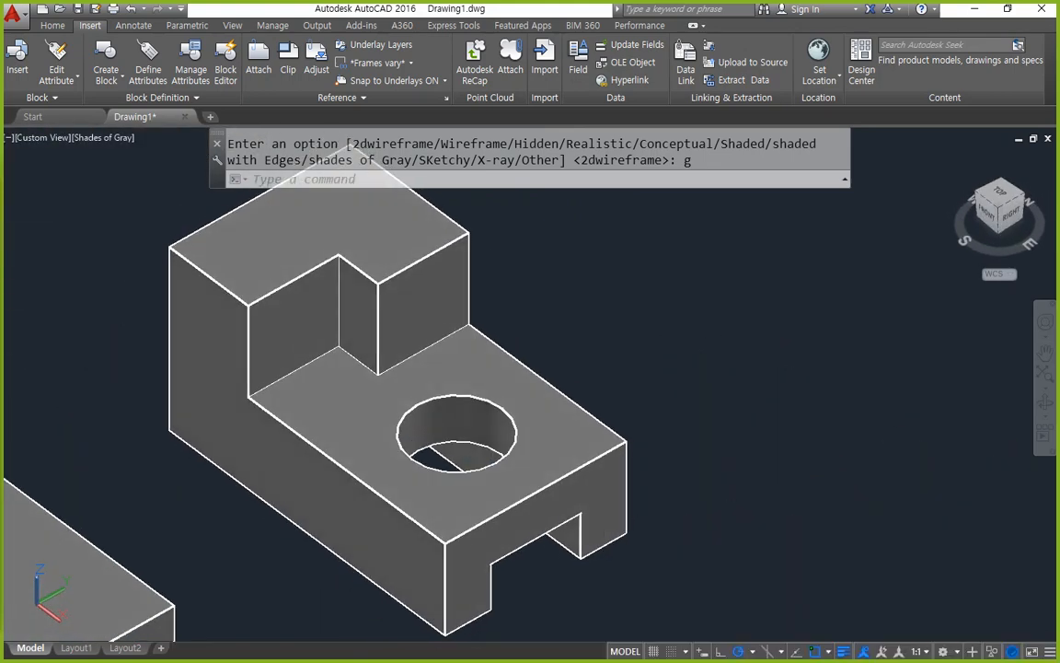
Restore the 2D Wireframe visual style for work on the next uncut box.
{"action": "scroll", "coordinate": [158, 400], "scroll_direction": "down", "scroll_amount": 8}
{"action": "middle_click_drag", "start_coordinate": [37, 424], "coordinate": [615, 516]}
{"action": "scroll", "coordinate": [587, 593], "scroll_direction": "up", "scroll_amount": 5}
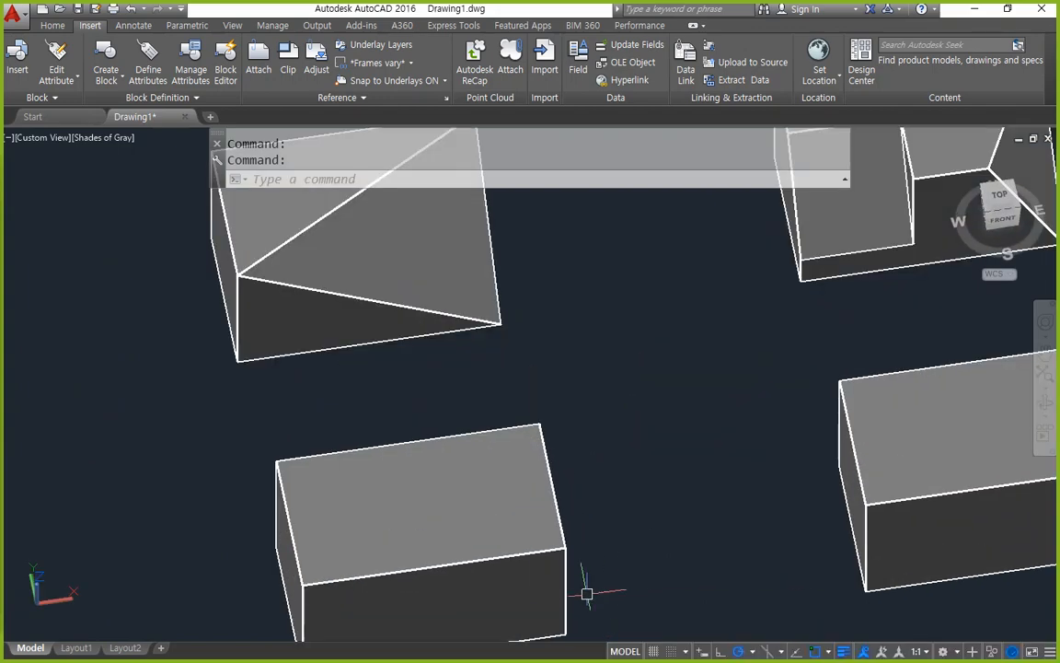
{"action": "middle_click_drag", "start_coordinate": [586, 594], "coordinate": [455, 490], "text": "shift"}
{"action": "type", "text": "s"}
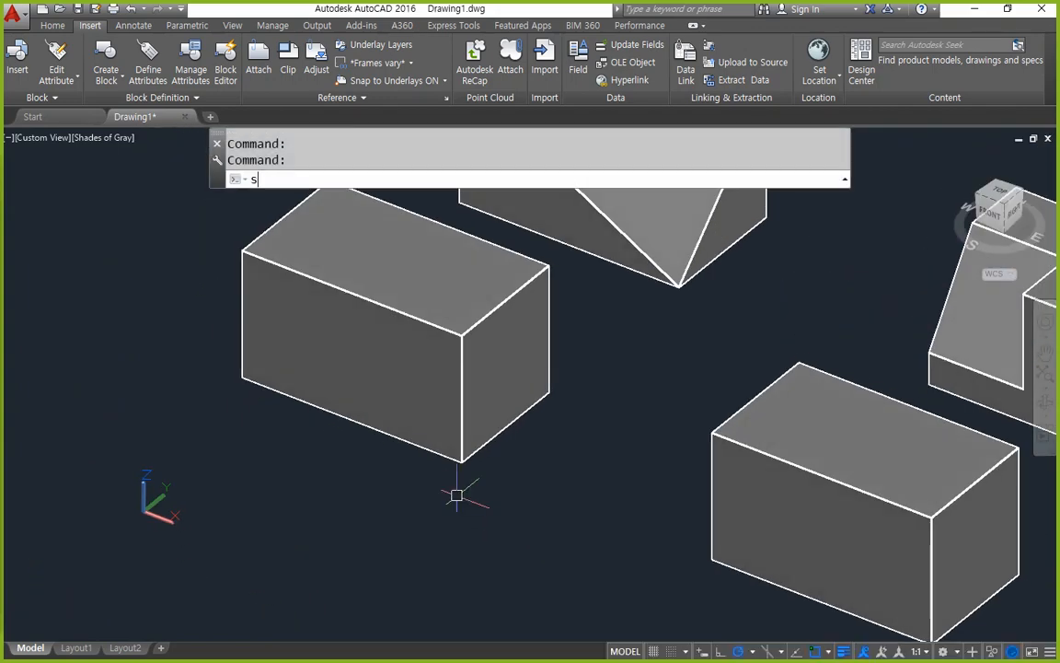
{"action": "type", "text": "ha"}
{"action": "key", "text": "Return"}
{"action": "type", "text": "2d"}
{"action": "key", "text": "Return"}
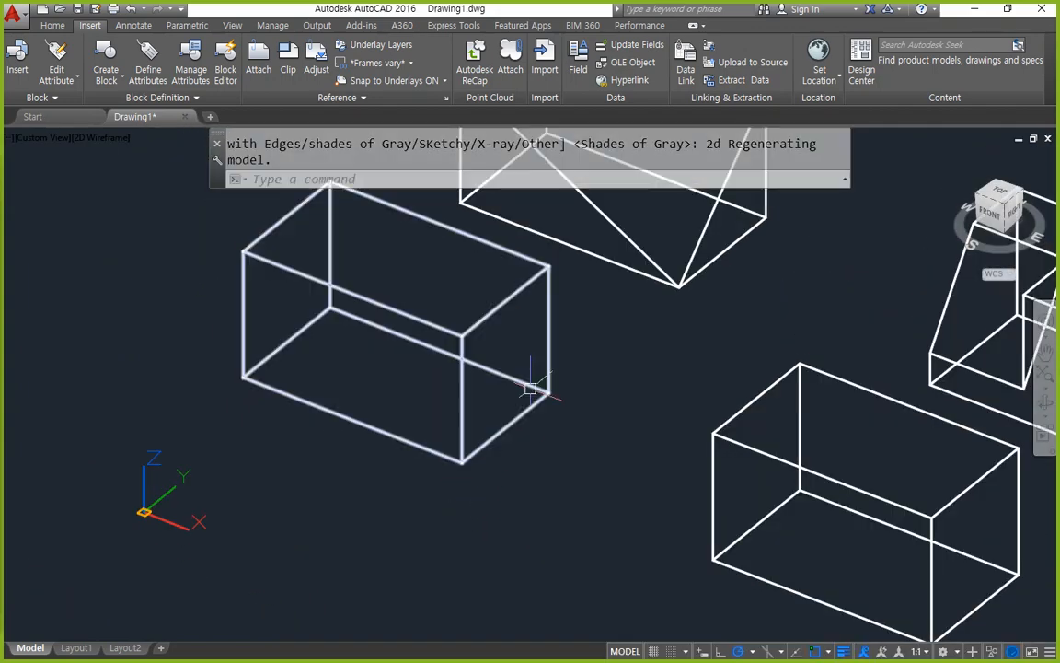
Set the UCS on the uncut box's front face, with its origin at a base corner, X along the bottom edge and Y up the vertical edge.
{"action": "middle_click_drag", "start_coordinate": [561, 405], "coordinate": [575, 440]}
{"action": "scroll", "coordinate": [435, 430], "scroll_direction": "up", "scroll_amount": 2}
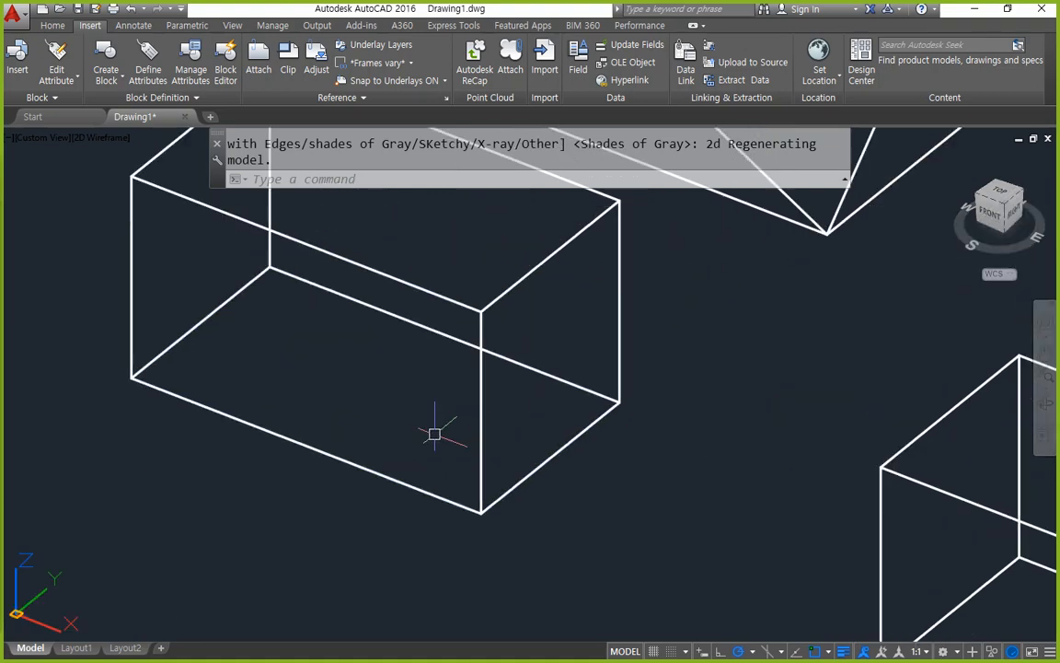
{"action": "scroll", "coordinate": [439, 430], "scroll_direction": "down", "scroll_amount": 2}
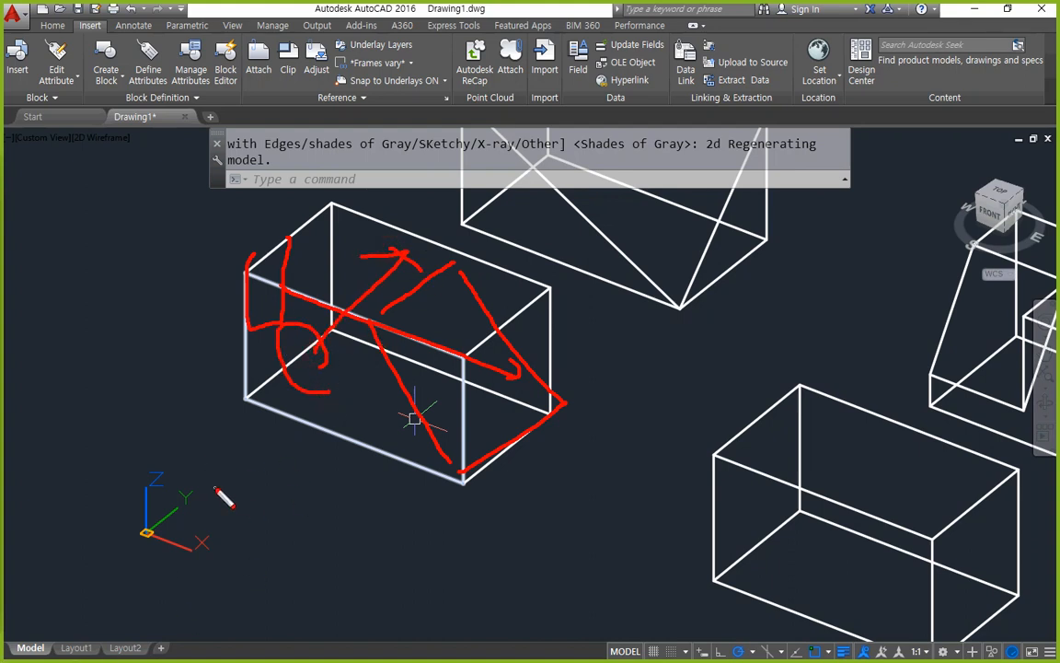
{"action": "key", "text": "Escape"}
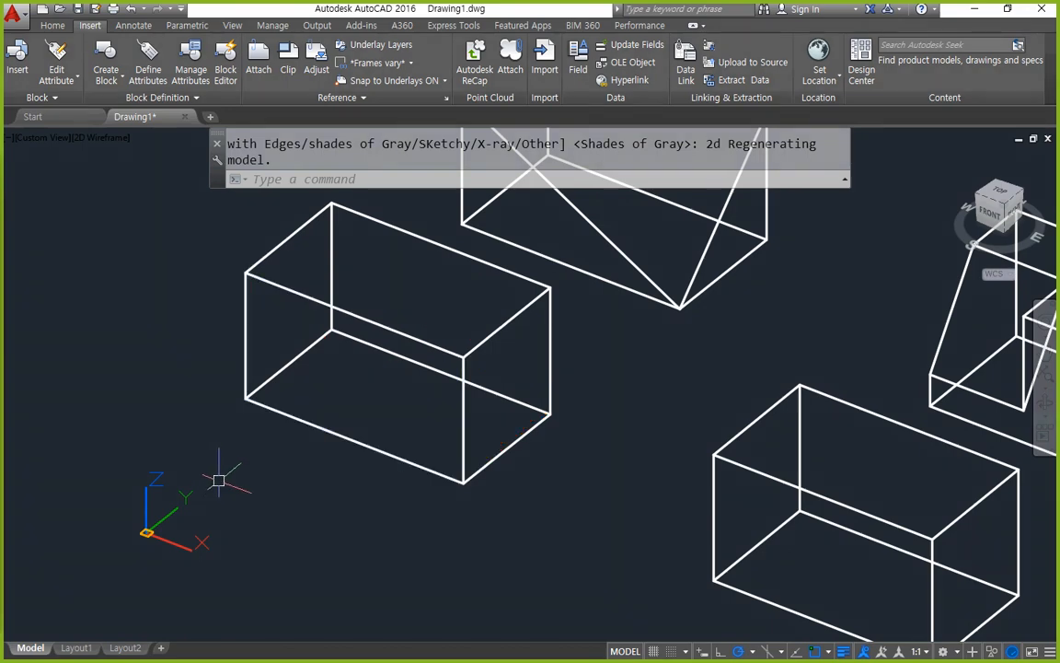
{"action": "type", "text": "ucs"}
{"action": "key", "text": "Return"}
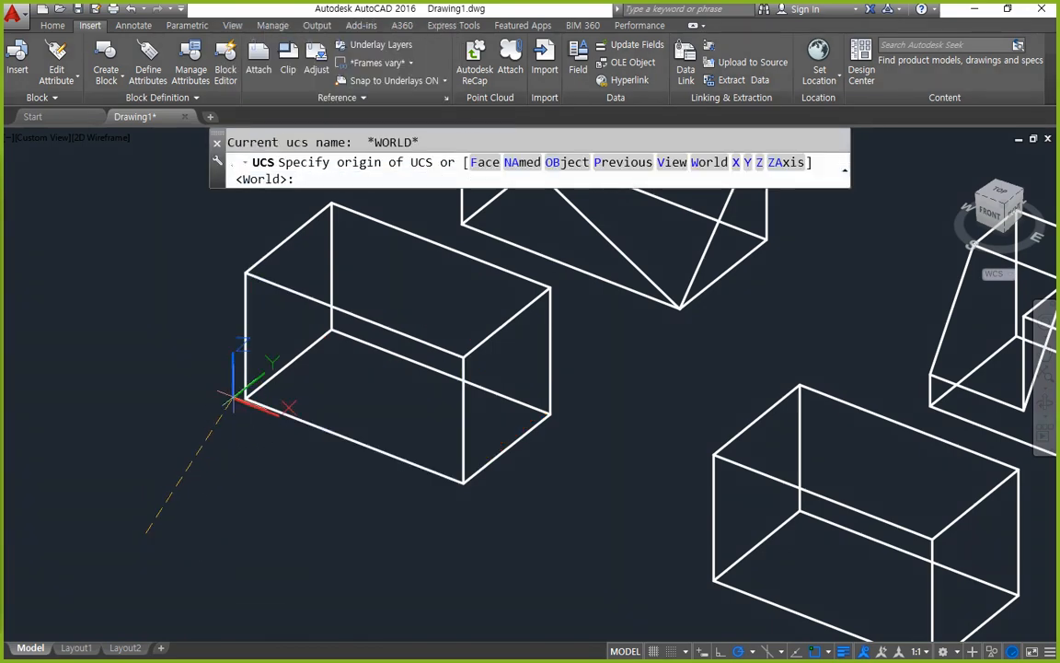
{"action": "left_click", "coordinate": [244, 397]}
{"action": "left_click", "coordinate": [422, 425]}
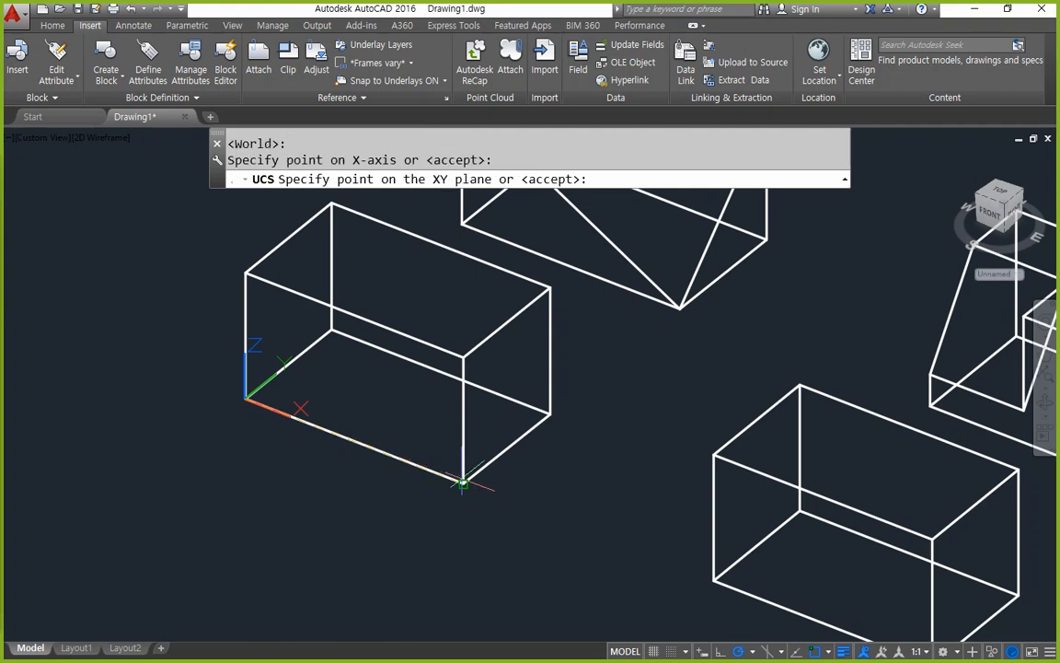
{"action": "left_click", "coordinate": [244, 273]}
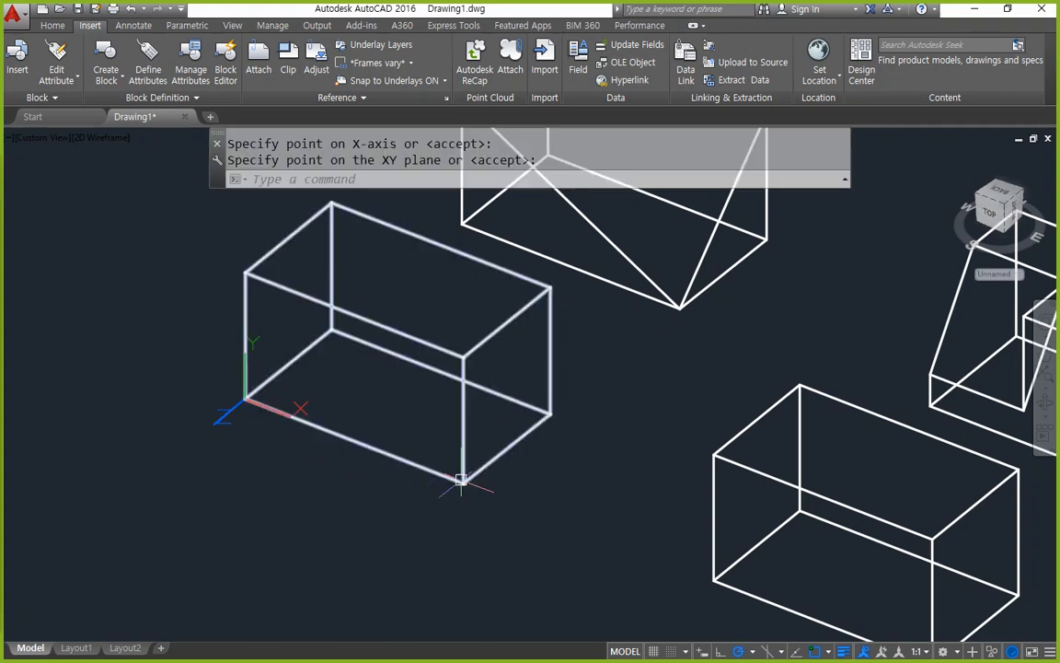
Draw a triangle of lines on the front face, down the vertical edge, then @-40,40 to the top edge and back to the start corner.
{"action": "type", "text": "l"}
{"action": "key", "text": "Return"}
{"action": "left_click", "coordinate": [463, 357]}
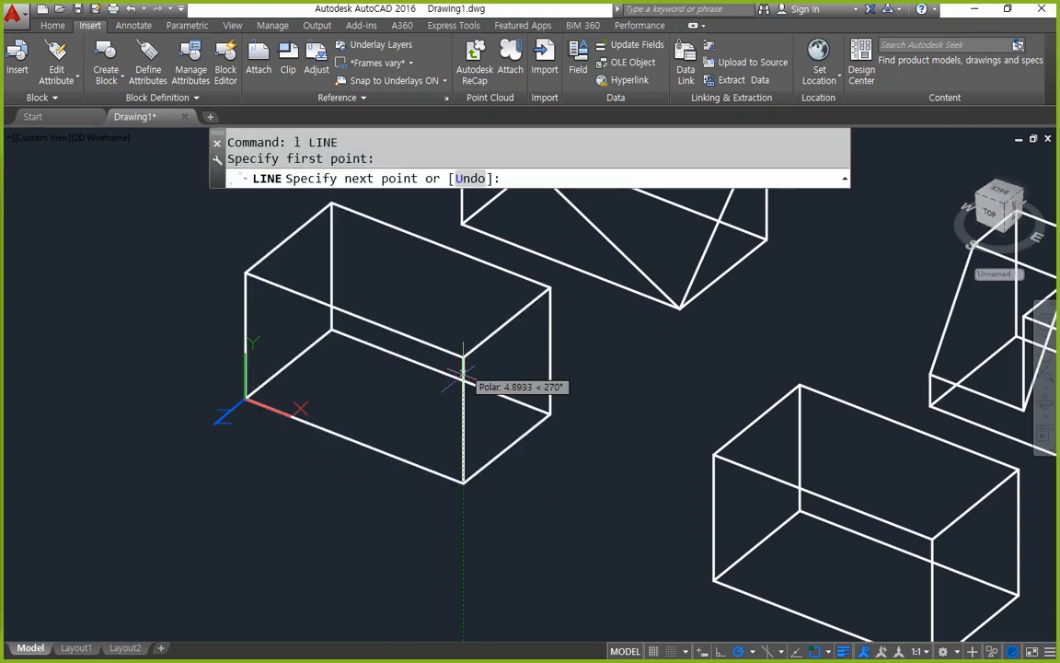
{"action": "left_click", "coordinate": [463, 483]}
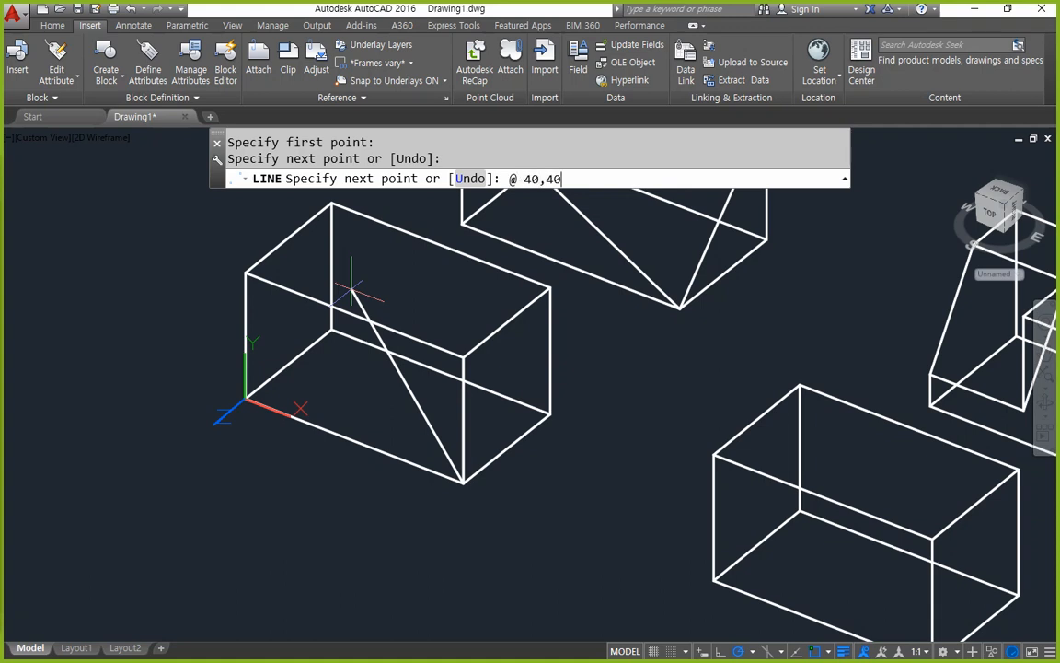
{"action": "type", "text": "@-40,40"}
{"action": "key", "text": "Return"}
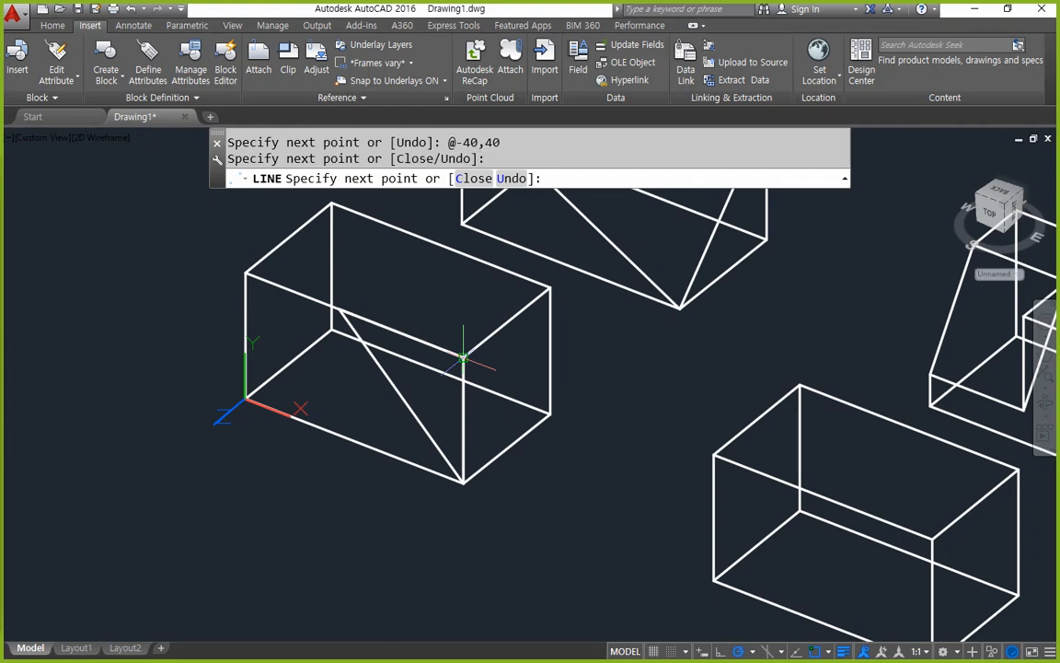
{"action": "key", "text": "Return"}
Join the three triangle lines on the front face into one polyline.
{"action": "middle_click_drag", "start_coordinate": [390, 474], "coordinate": [349, 372], "text": "shift"}
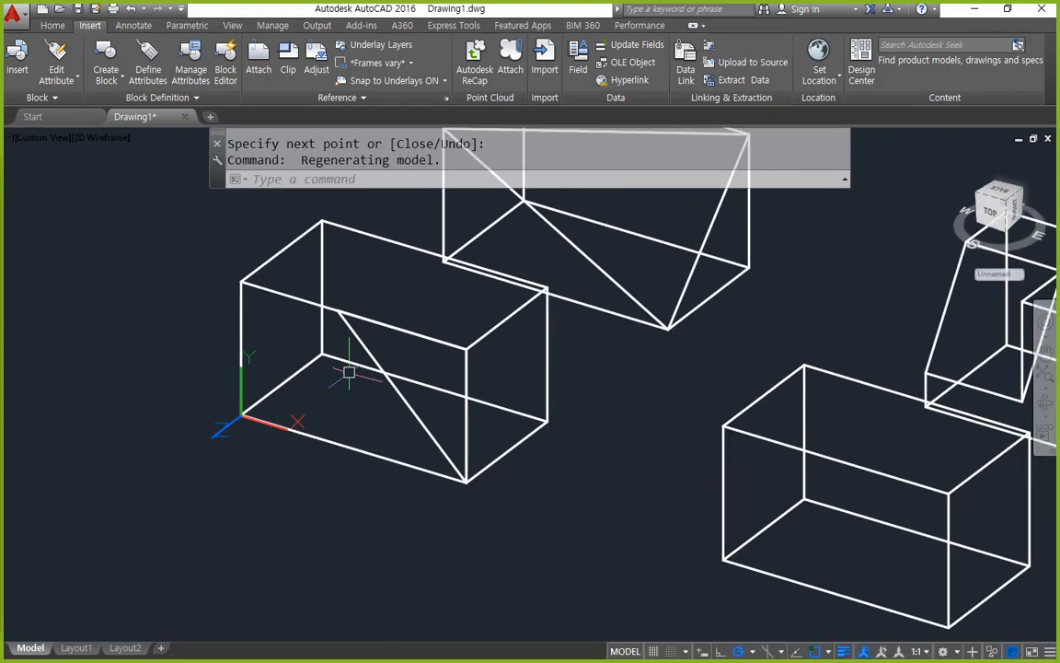
{"action": "left_click_drag", "start_coordinate": [246, 282], "coordinate": [345, 313]}
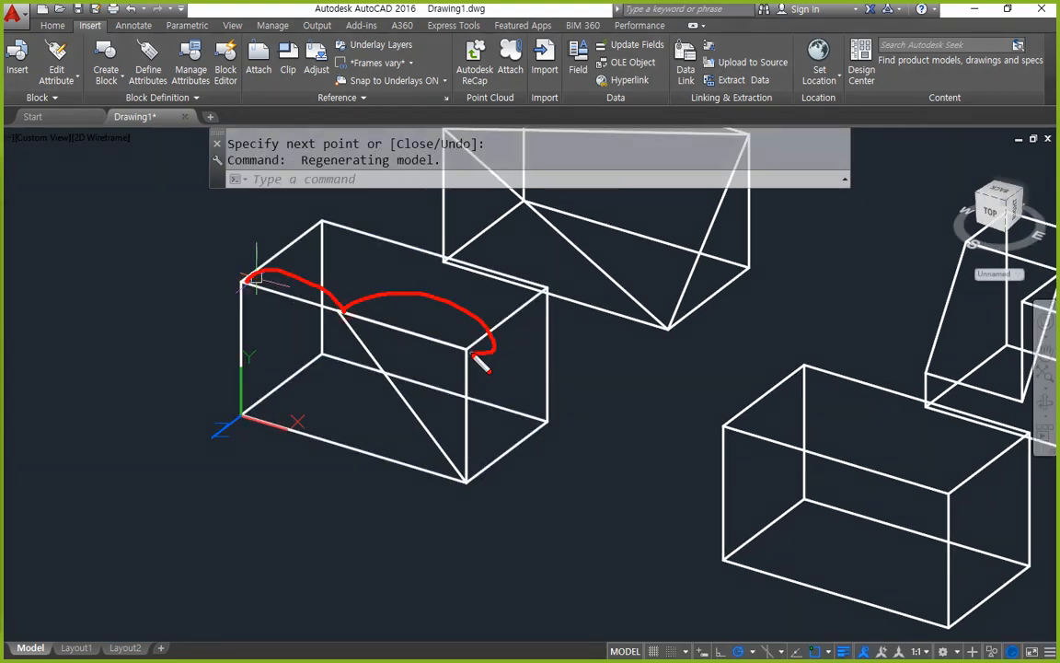
{"action": "type", "text": "j"}
{"action": "key", "text": "Return"}
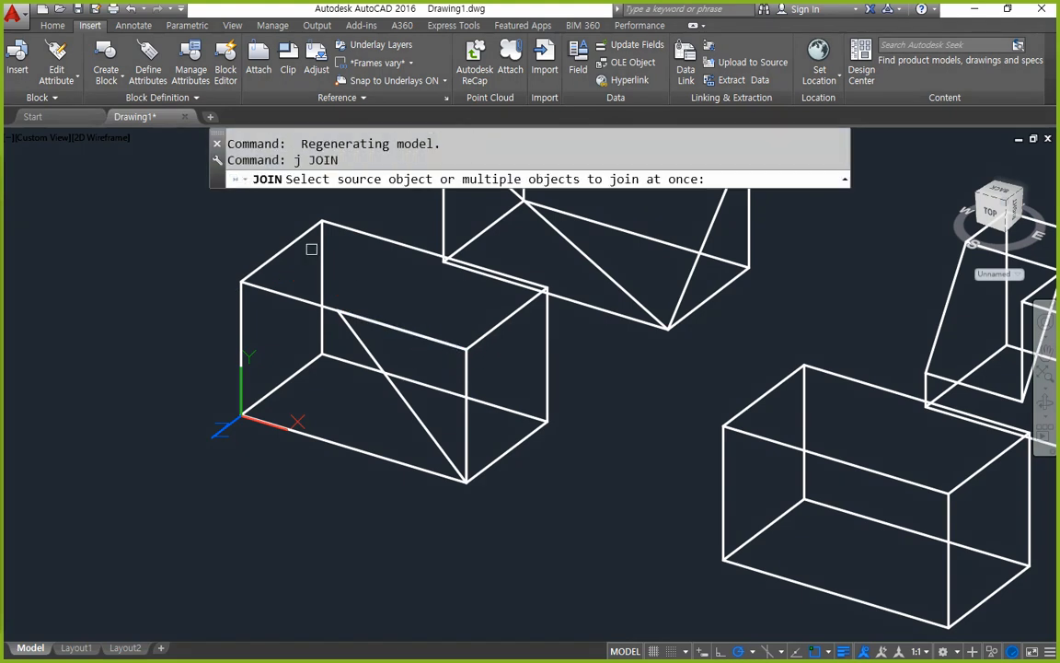
{"action": "left_click", "coordinate": [306, 261]}
{"action": "left_click", "coordinate": [543, 551]}
{"action": "key", "text": "Return"}
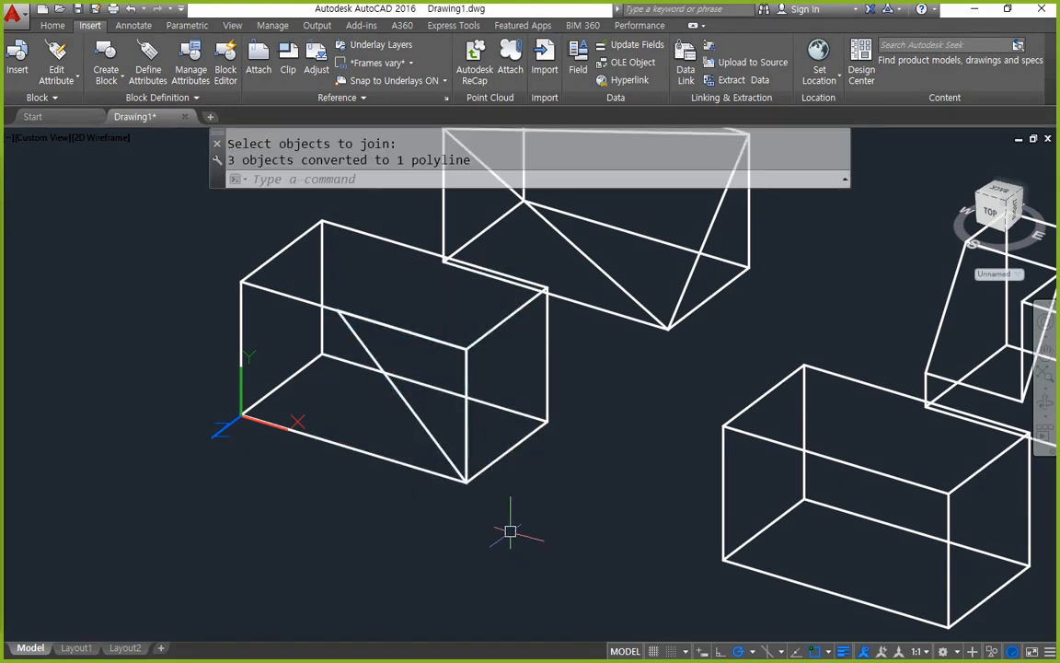
Extrude the triangular profile 40 units through the box's full depth, up to the rear bottom corner.
{"action": "type", "text": "ext"}
{"action": "key", "text": "Return"}
{"action": "key", "text": "Return"}
{"action": "left_click", "coordinate": [546, 425]}
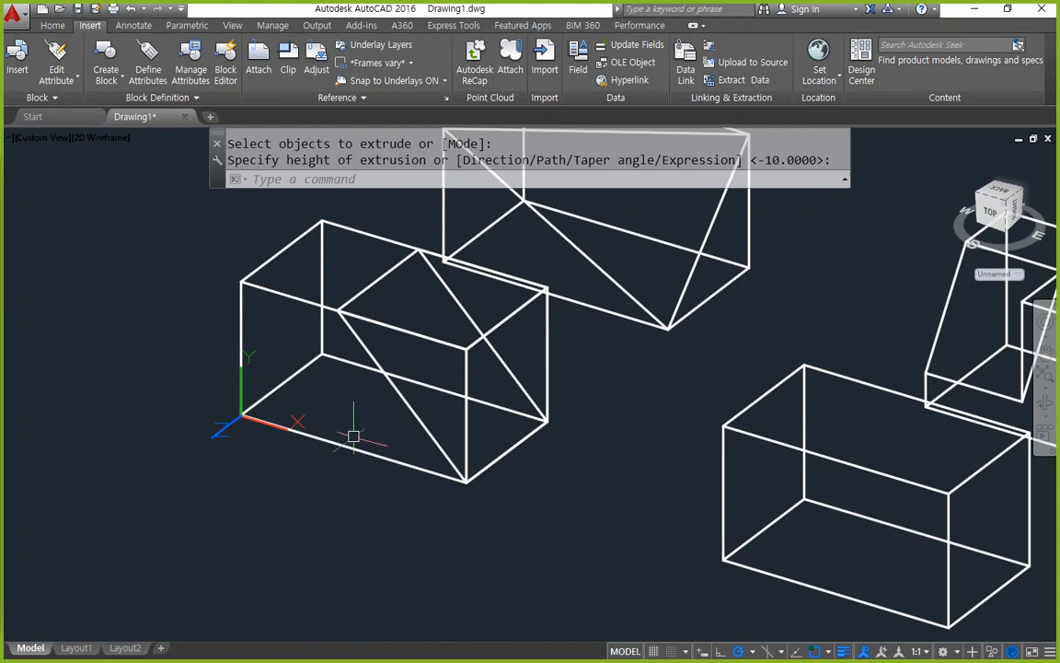
Subtract the extruded triangular wedge from the box to leave a full-width sloped face.
{"action": "type", "text": "su"}
{"action": "key", "text": "Return"}
{"action": "left_click", "coordinate": [439, 420]}
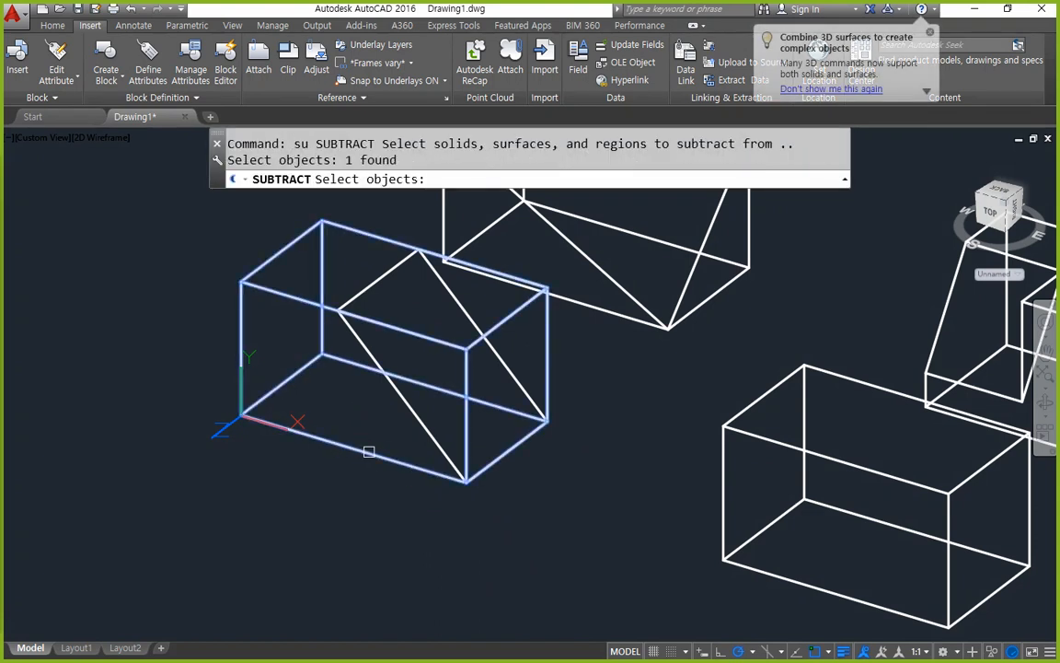
{"action": "left_click", "coordinate": [429, 424]}
{"action": "key", "text": "Return"}
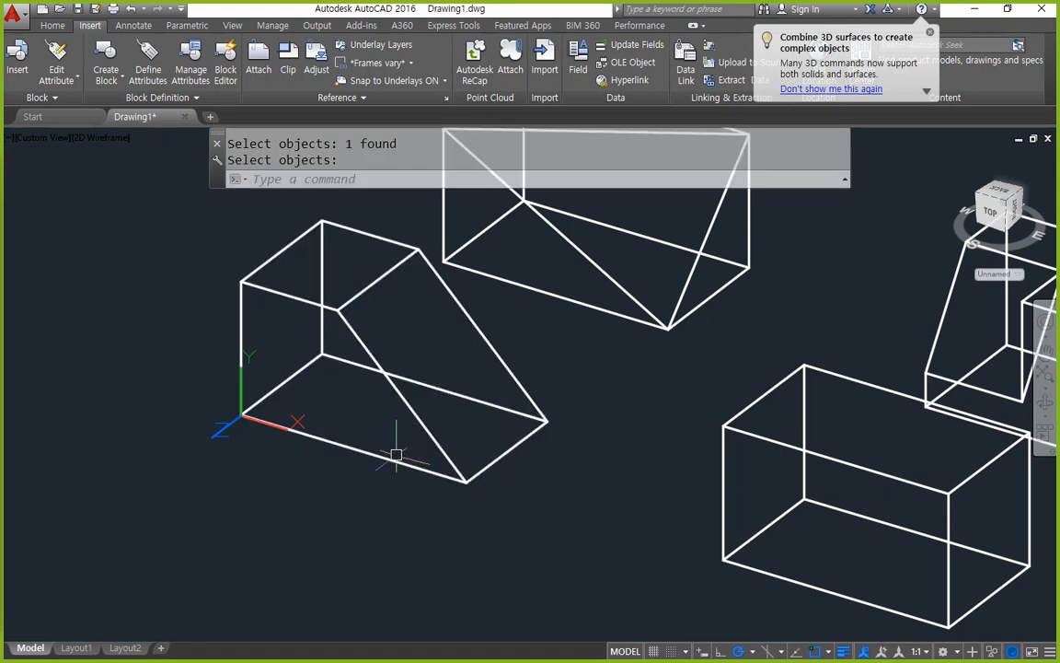
Draw a 20-long horizontal line on the front face from the midpoint of the remaining vertical edge.
{"action": "type", "text": "l"}
{"action": "key", "text": "Return"}
{"action": "left_click", "coordinate": [243, 358]}
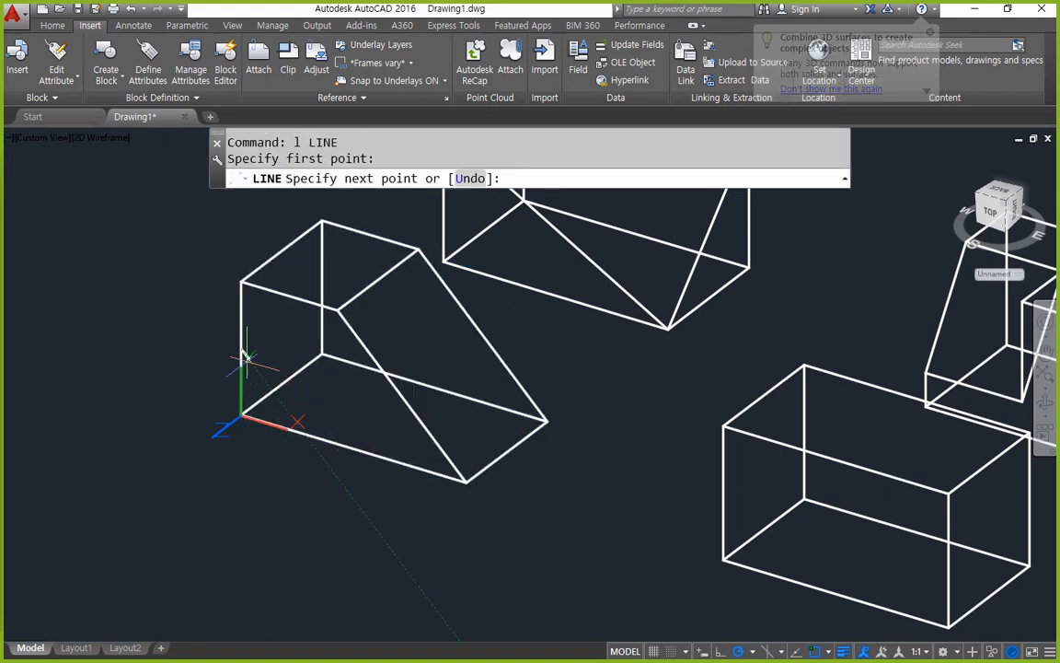
{"action": "type", "text": "2"}
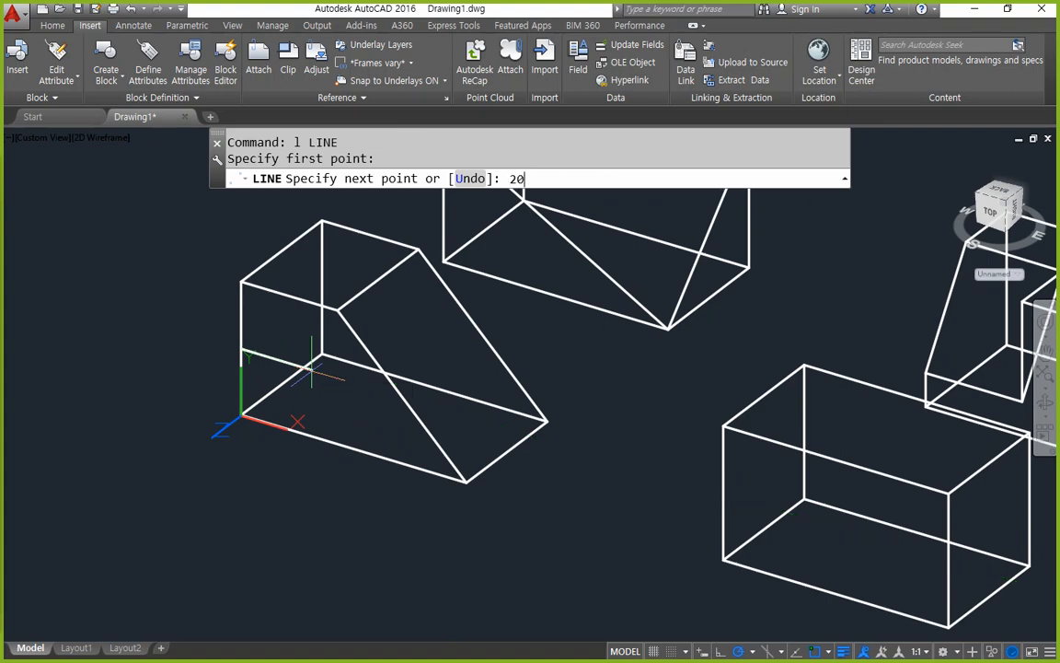
{"action": "type", "text": "0"}
{"action": "key", "text": "Return"}
{"action": "key", "text": "Return"}
Draw a radius-10 circle on the front face, centred on the free end of the 20-long line.
{"action": "mouse_move", "coordinate": [338, 407]}
{"action": "middle_mouse_down", "text": "shift"}
{"action": "mouse_move", "coordinate": [352, 421]}
{"action": "mouse_move", "coordinate": [315, 414]}
{"action": "middle_mouse_up", "text": "shift"}
{"action": "type", "text": "c"}
{"action": "key", "text": "Return"}
{"action": "left_click", "coordinate": [300, 373]}
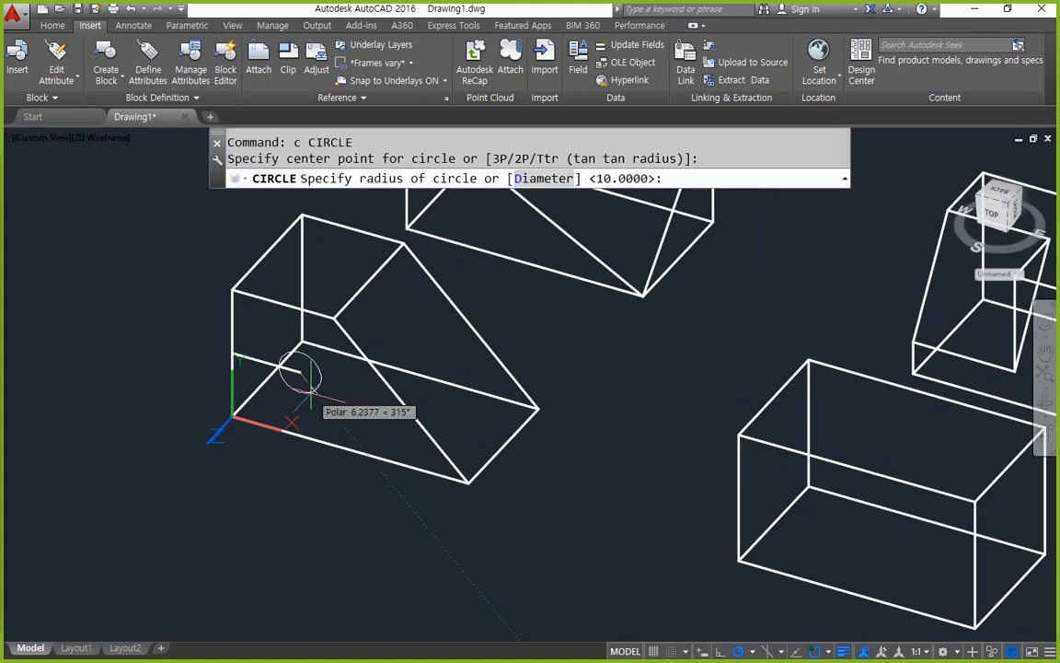
{"action": "type", "text": "10"}
{"action": "key", "text": "Return"}
Extrude the front-face circle through the sloped block's full depth, up to the rear bottom corner.
{"action": "type", "text": "ext"}
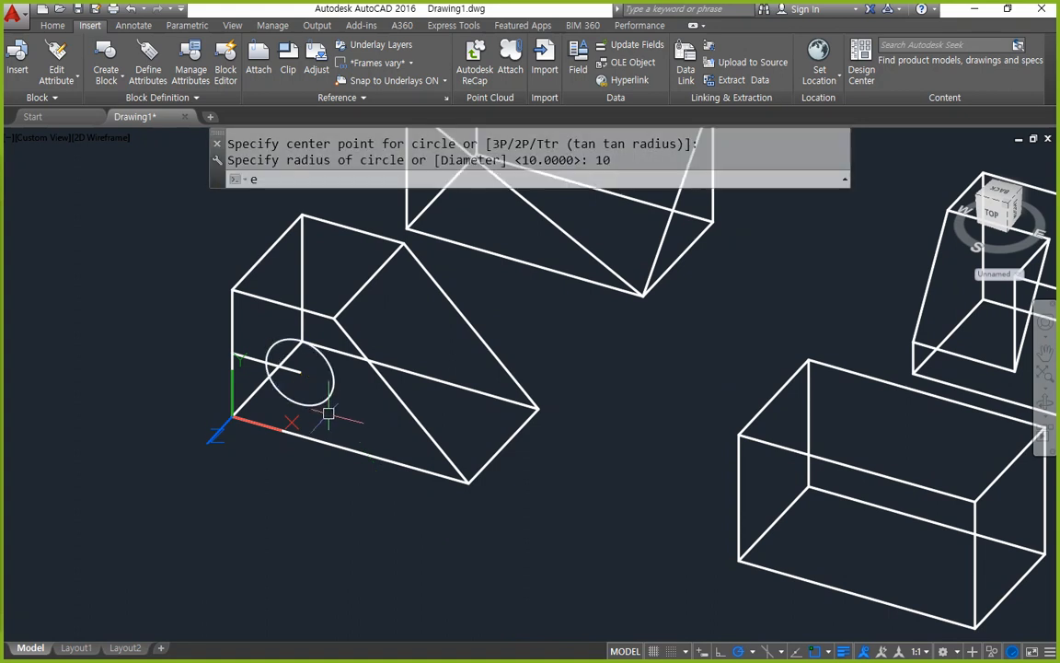
{"action": "key", "text": "Return"}
{"action": "left_click", "coordinate": [268, 370]}
{"action": "key", "text": "Return"}
{"action": "left_click", "coordinate": [515, 410]}
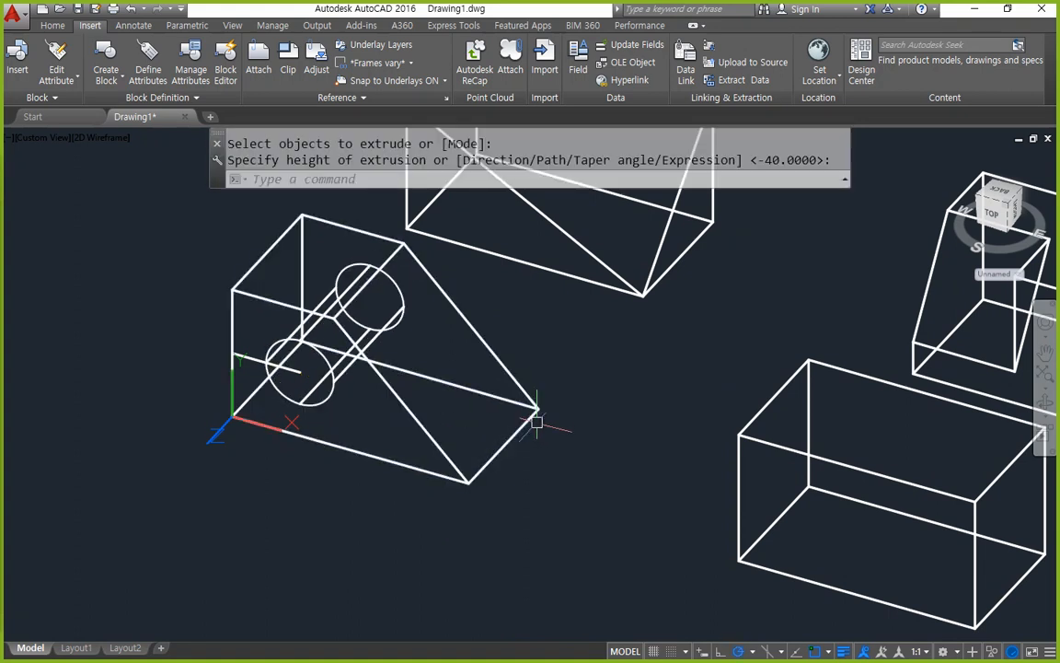
Subtract the extruded cylinder from the sloped block to cut a front-to-back through hole.
{"action": "type", "text": "su"}
{"action": "key", "text": "Return"}
{"action": "left_click", "coordinate": [501, 440]}
{"action": "key", "text": "Return"}
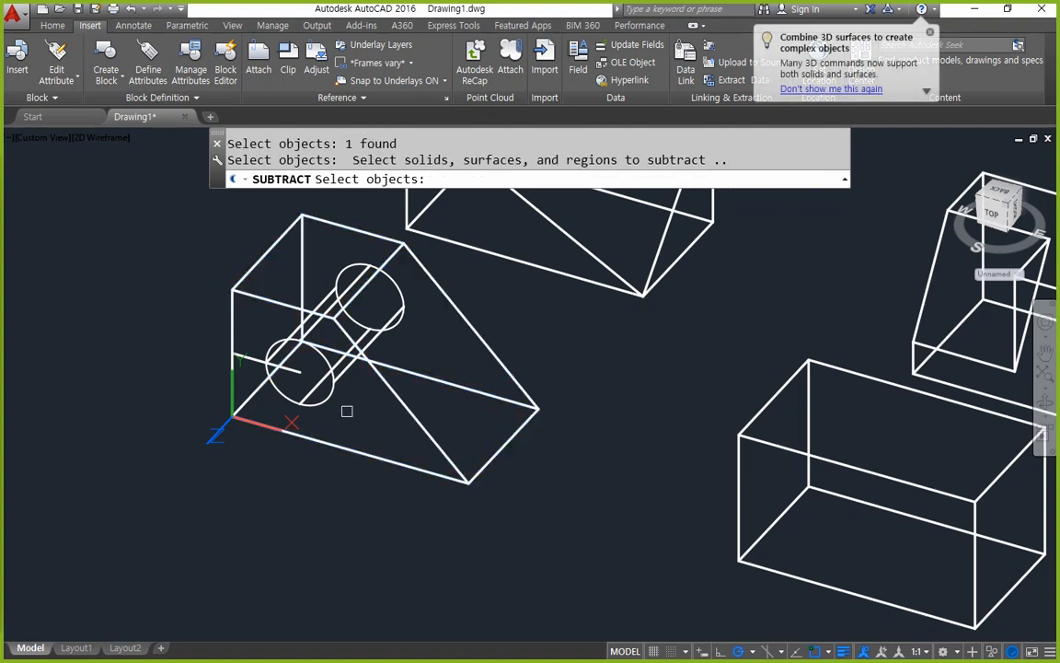
{"action": "left_click", "coordinate": [328, 396]}
{"action": "key", "text": "Return"}
Erase the 20-long construction line leading to the hole's centre.
{"action": "left_click", "coordinate": [303, 379]}
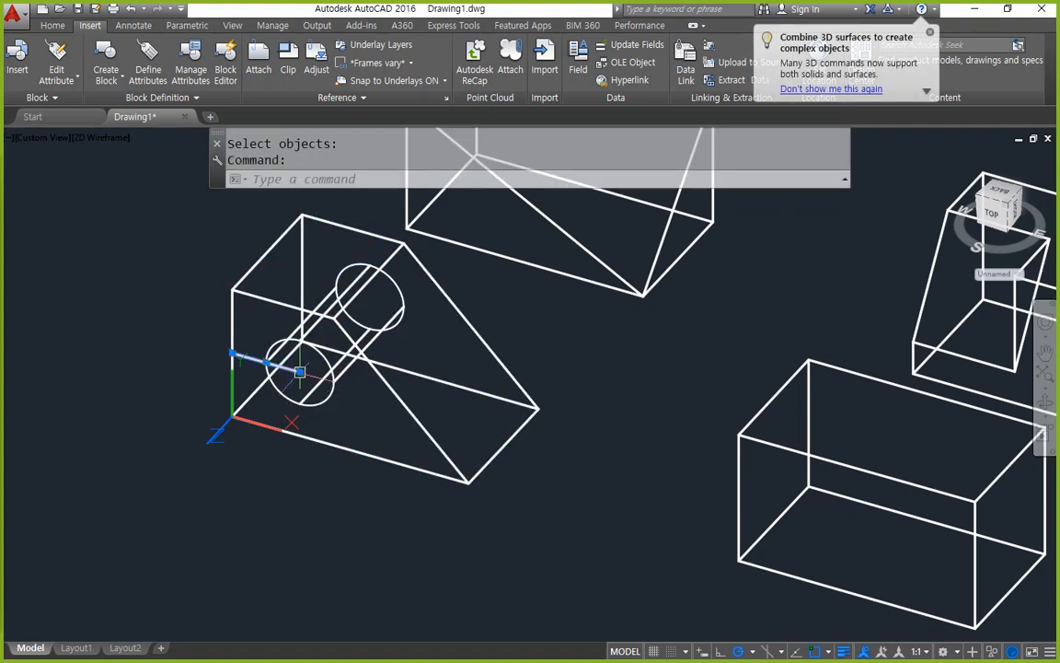
{"action": "type", "text": "e"}
{"action": "key", "text": "Return"}
Show the model in the Shades of Gray visual style to inspect the sloped block's through hole.
{"action": "type", "text": "sha"}
{"action": "key", "text": "Return"}
{"action": "type", "text": "g"}
{"action": "key", "text": "Return"}
{"action": "middle_click_drag", "start_coordinate": [303, 379], "coordinate": [247, 473], "text": "shift"}
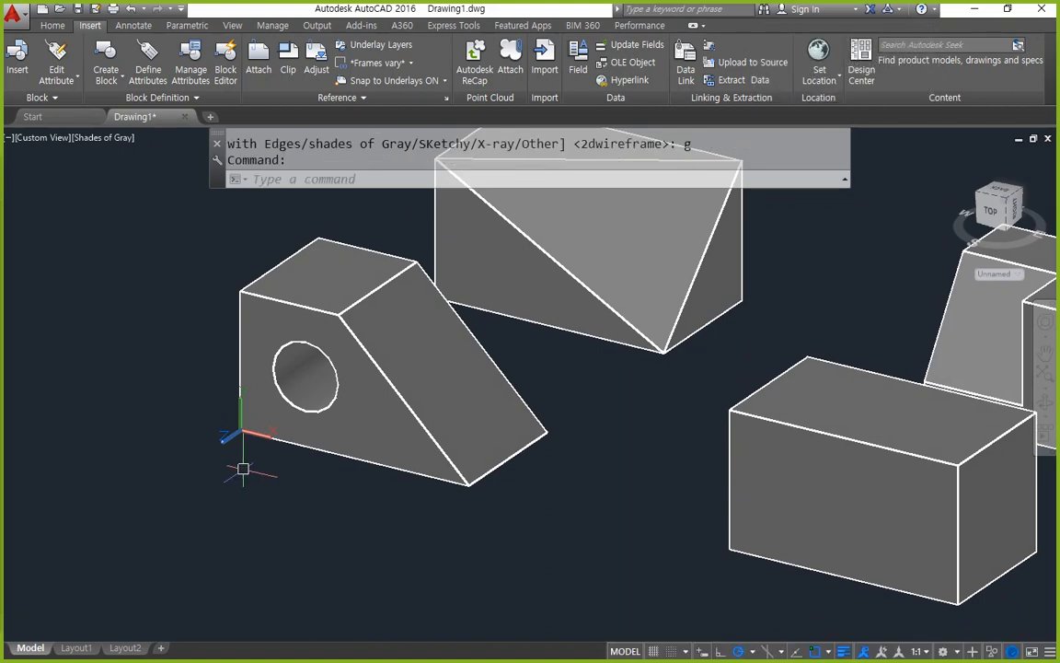
Return the display to the 2D Wireframe visual style.
{"action": "type", "text": "sha"}
{"action": "key", "text": "Return"}
{"action": "type", "text": "2"}
{"action": "key", "text": "Return"}
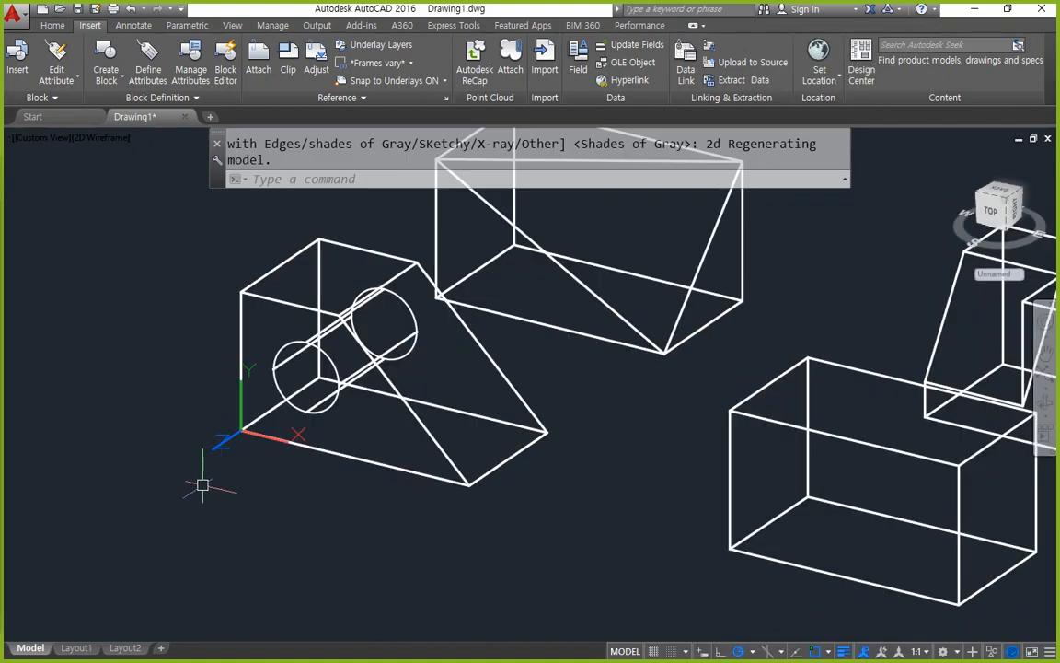
Align the UCS to the sloped block's vertical end face, with its origin at the back bottom corner and X along the bottom edge.
{"action": "middle_click_drag", "start_coordinate": [203, 485], "coordinate": [344, 473], "text": "shift"}
{"action": "type", "text": "u"}
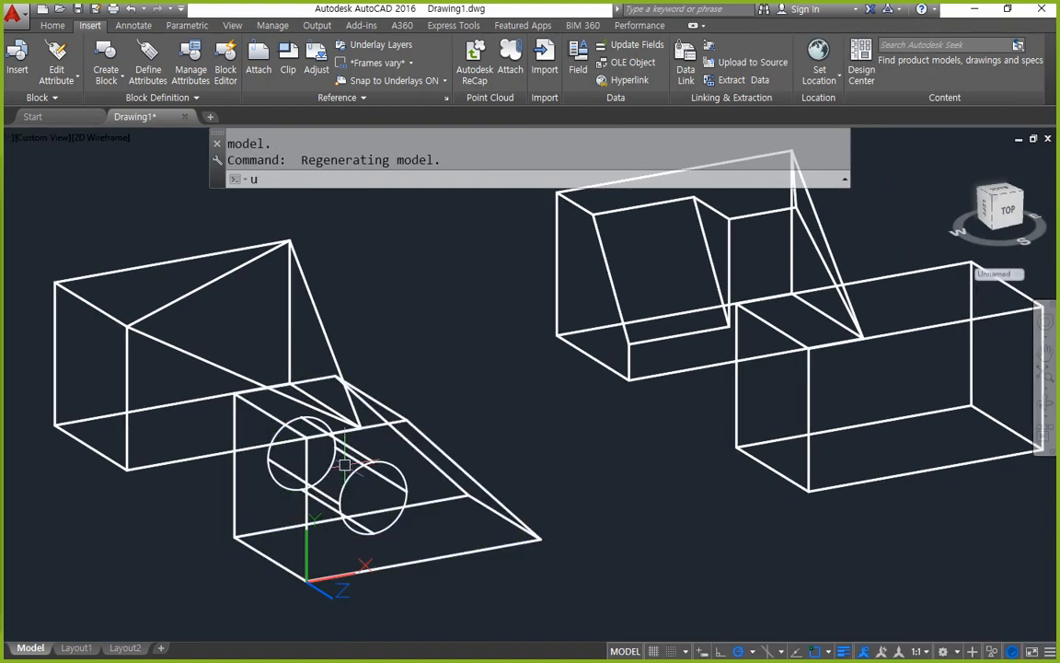
{"action": "type", "text": "cs"}
{"action": "key", "text": "Return"}
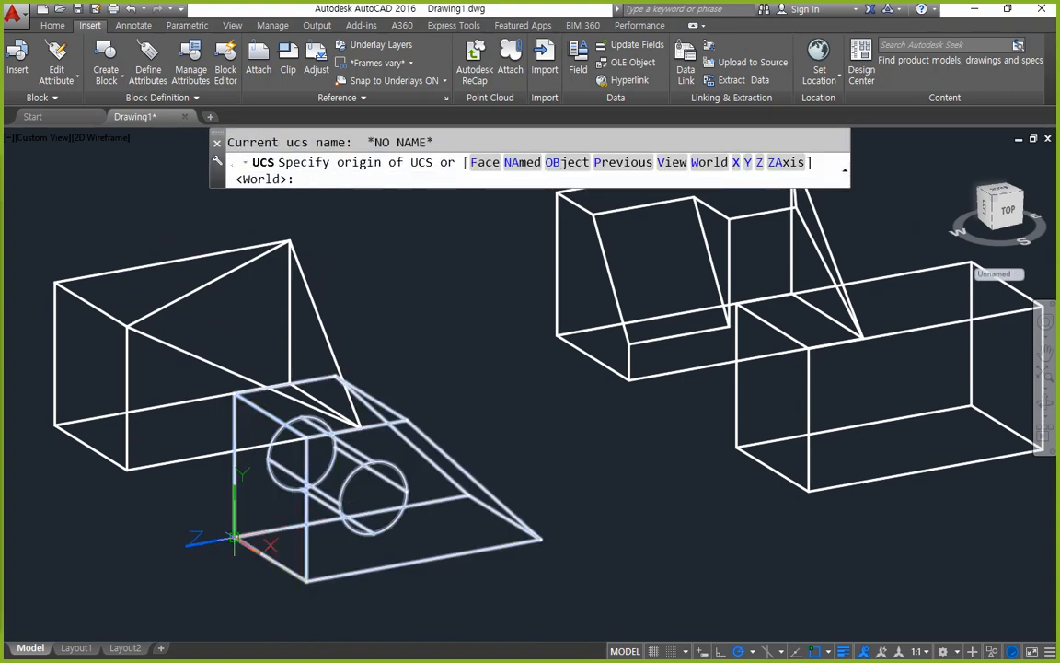
{"action": "left_click", "coordinate": [235, 538]}
{"action": "left_click", "coordinate": [307, 582]}
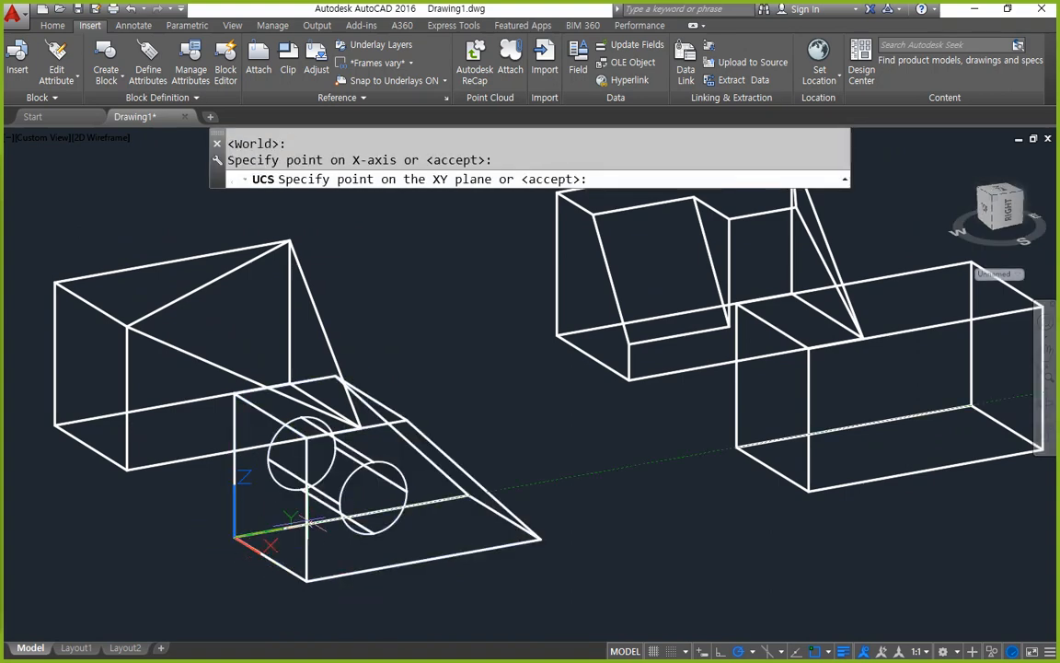
{"action": "left_click", "coordinate": [235, 393]}
Draw a 20 by 20 rectangle on the sloped block's end face, from its upper front corner using the offset @-20,-20.
{"action": "middle_click_drag", "start_coordinate": [263, 513], "coordinate": [339, 507], "text": "shift"}
{"action": "type", "text": "rec"}
{"action": "key", "text": "space"}
{"action": "left_click", "coordinate": [422, 426]}
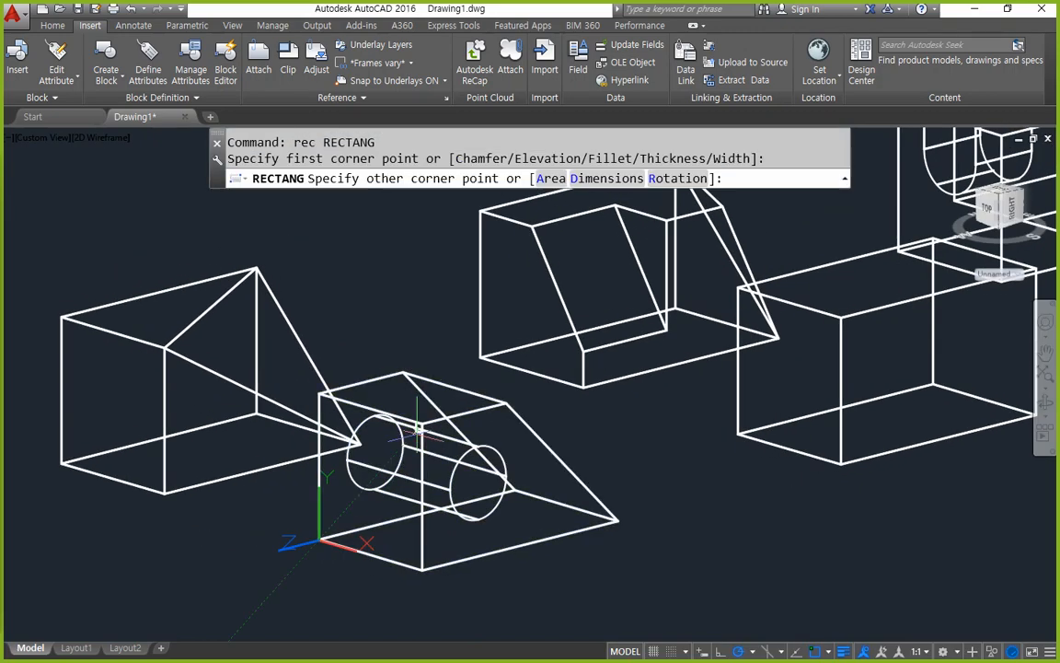
{"action": "middle_click_drag", "start_coordinate": [379, 468], "coordinate": [357, 492], "text": "shift"}
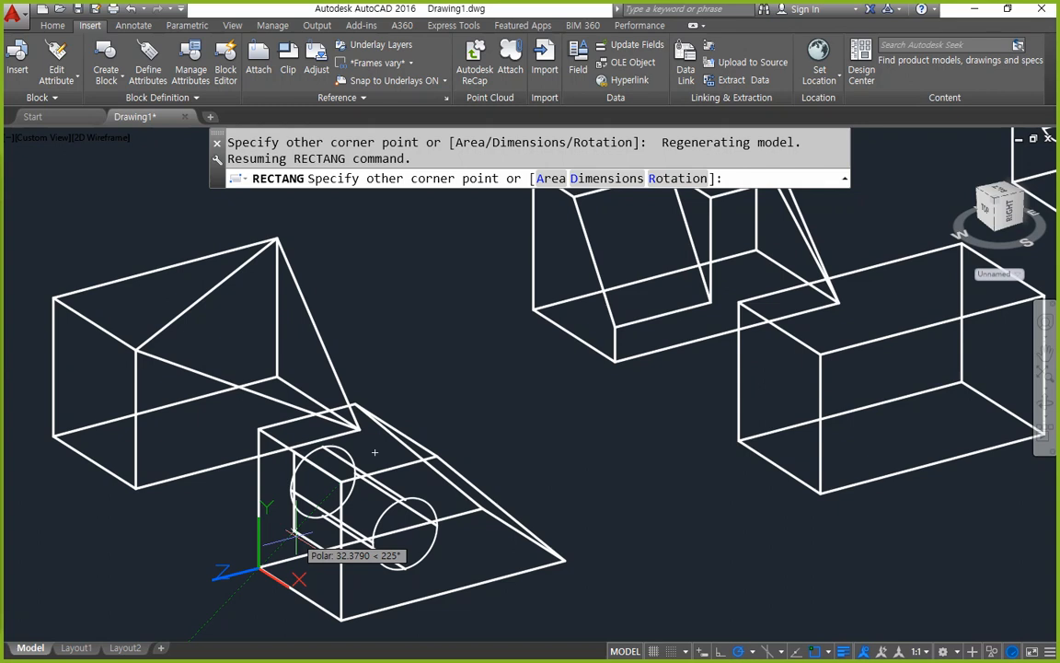
{"action": "type", "text": "@-20,-"}
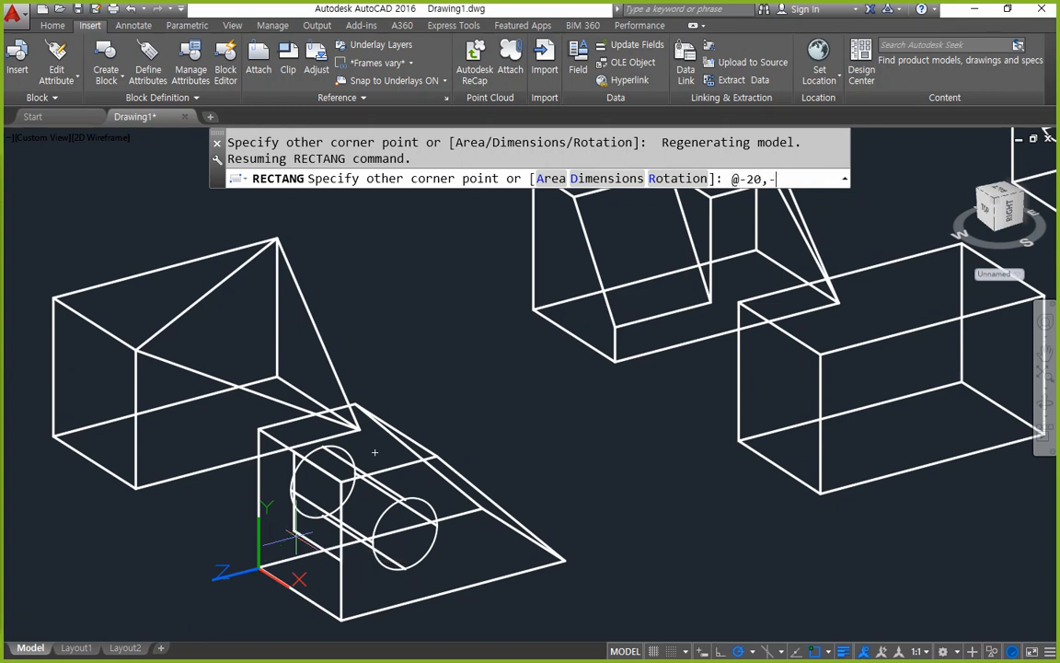
{"action": "type", "text": "20"}
{"action": "key", "text": "Return"}
Extrude the 20 by 20 rectangle -70 along the full length of the sloped block.
{"action": "type", "text": "ext"}
{"action": "key", "text": "Return"}
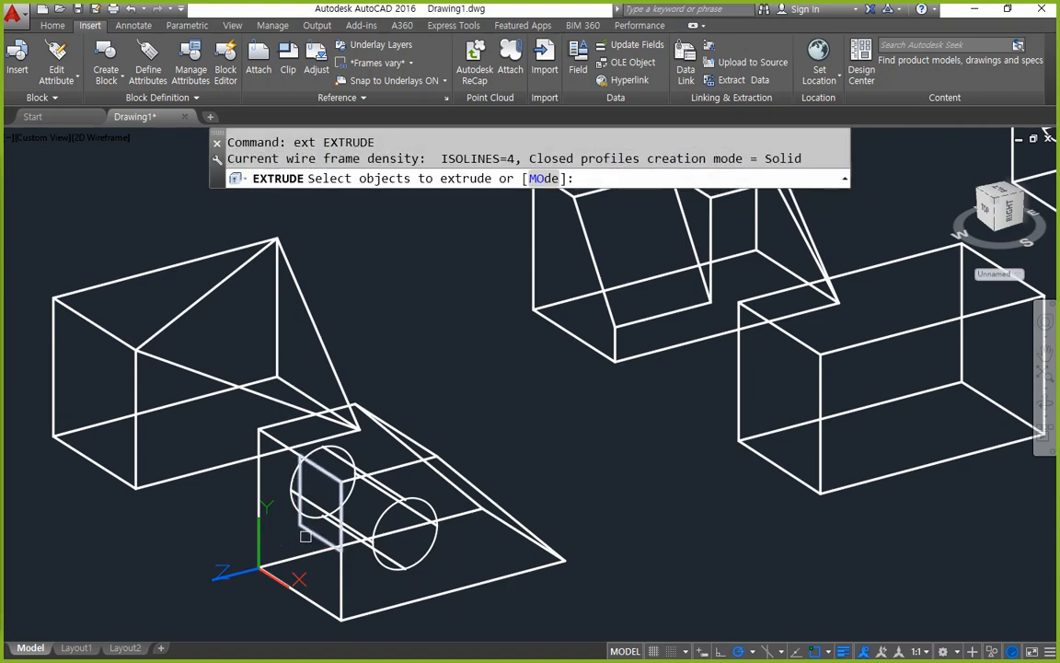
{"action": "left_click", "coordinate": [326, 541]}
{"action": "key", "text": "Return"}
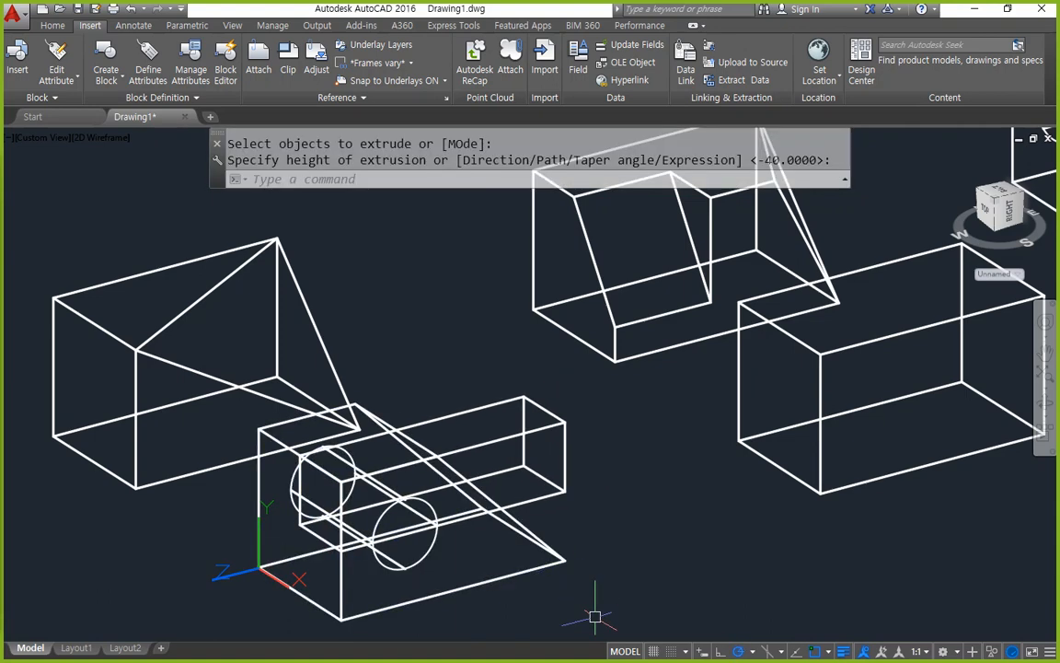
Subtract the extruded square bar from the sloped block to cut a step along its upper front edge.
{"action": "type", "text": "su"}
{"action": "key", "text": "Return"}
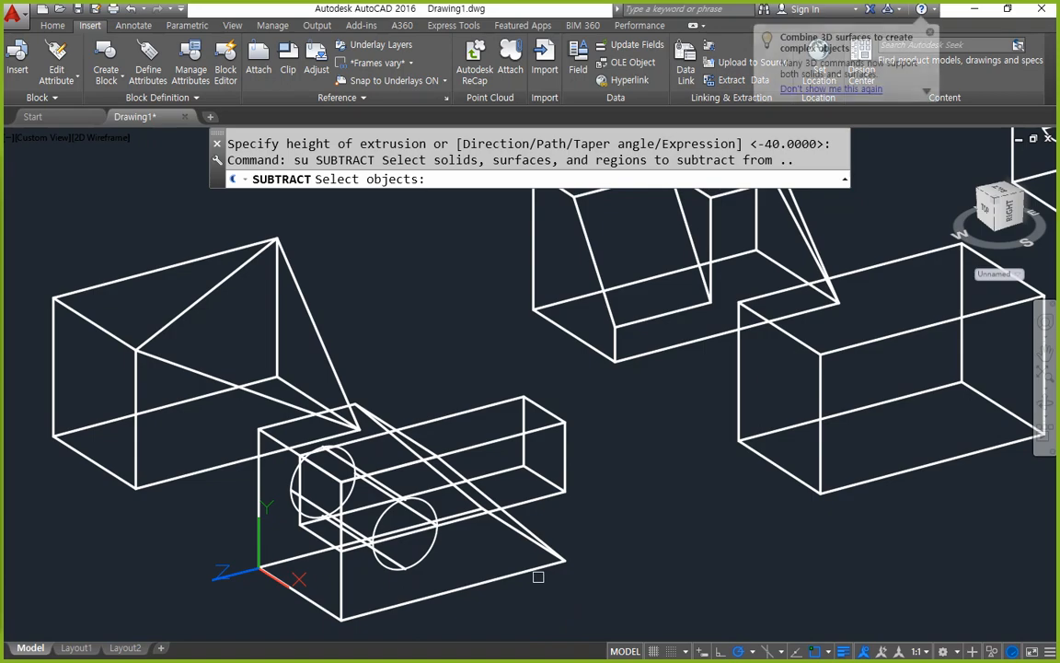
{"action": "left_click", "coordinate": [531, 565]}
{"action": "left_click", "coordinate": [544, 494]}
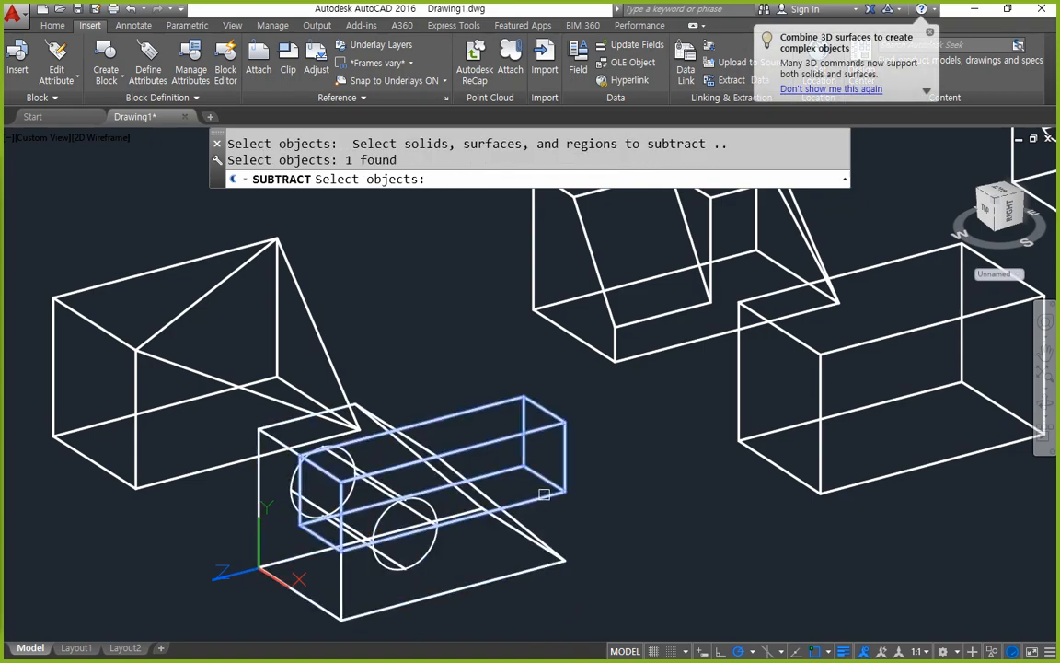
{"action": "key", "text": "Return"}
Show the model in the Shades of Gray visual style and inspect the stepped sloped block and the neighbouring uncut box.
{"action": "middle_click_drag", "start_coordinate": [620, 549], "coordinate": [476, 547], "text": "shift"}
{"action": "type", "text": "sh"}
{"action": "key", "text": "Return"}
{"action": "type", "text": "g"}
{"action": "key", "text": "Return"}
{"action": "scroll", "coordinate": [299, 544], "scroll_direction": "up", "scroll_amount": 5}
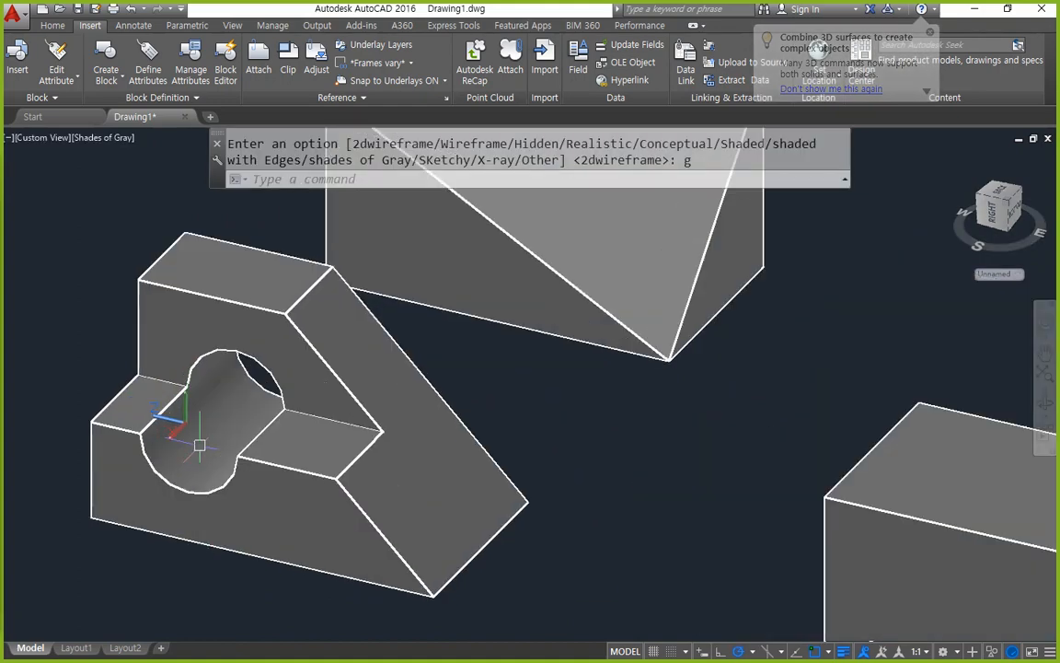
{"action": "middle_click_drag", "start_coordinate": [123, 558], "coordinate": [224, 563], "text": "shift"}
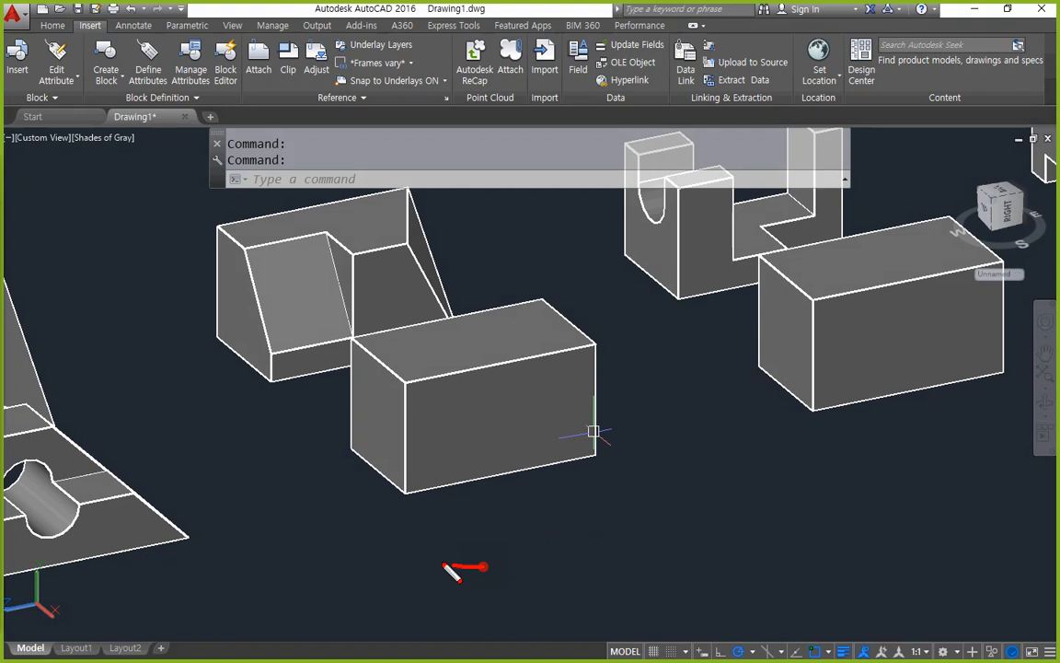
{"action": "mouse_move", "coordinate": [446, 566]}
{"action": "left_mouse_down"}
{"action": "mouse_move", "coordinate": [594, 283]}
{"action": "mouse_move", "coordinate": [486, 551]}
{"action": "left_mouse_up"}
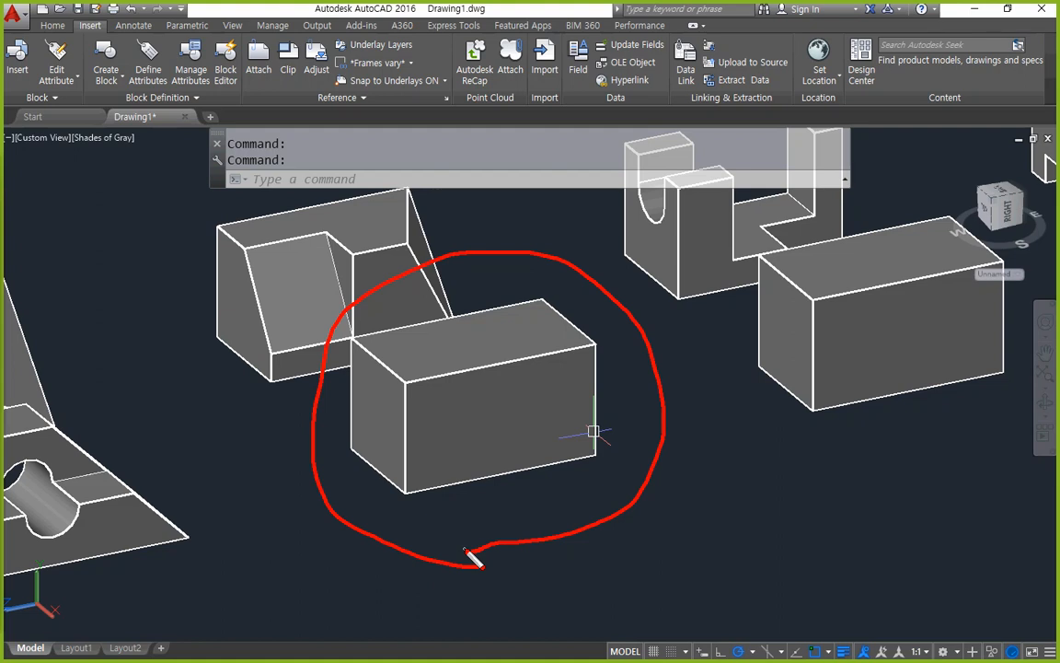
{"action": "key", "text": "Escape"}
Switch the model display back to the 2D Wireframe visual style.
{"action": "type", "text": "sha"}
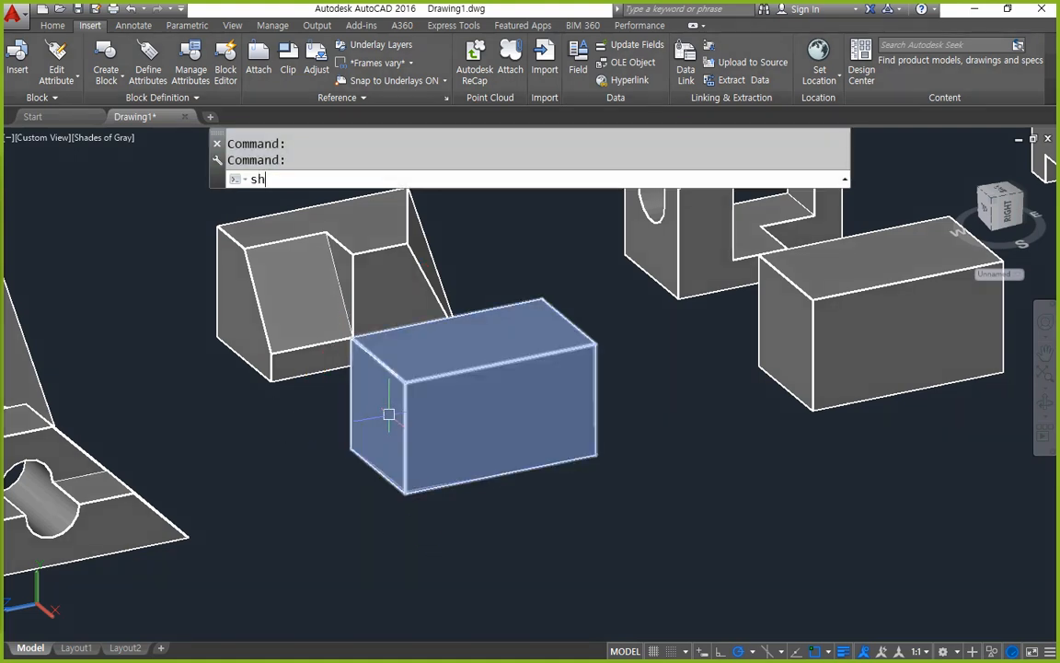
{"action": "key", "text": "Return"}
{"action": "type", "text": "2d"}
{"action": "key", "text": "Return"}
Align the UCS to the next uncut box's end face, with its origin at the back bottom corner and X along the bottom edge.
{"action": "type", "text": "u"}
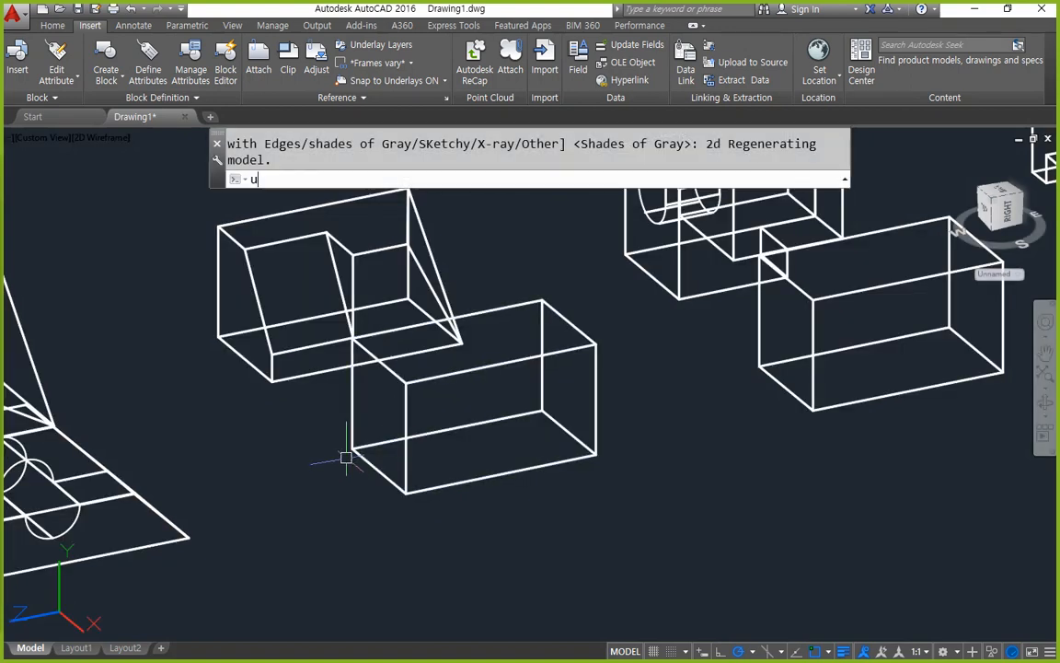
{"action": "type", "text": "cs"}
{"action": "key", "text": "Return"}
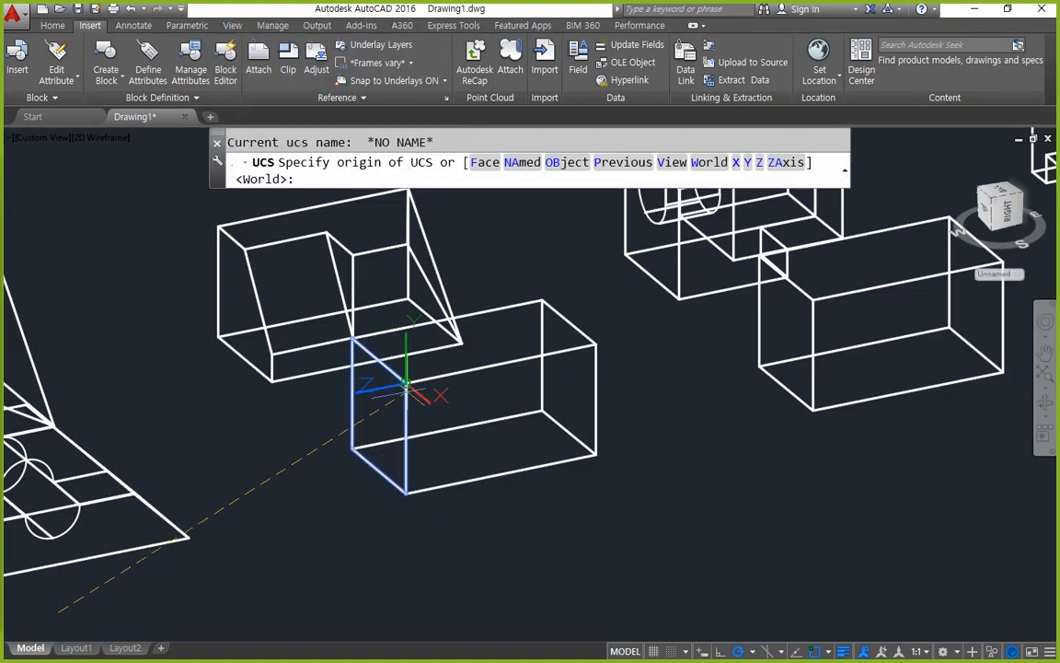
{"action": "middle_click_drag", "start_coordinate": [450, 452], "coordinate": [501, 504], "text": "shift"}
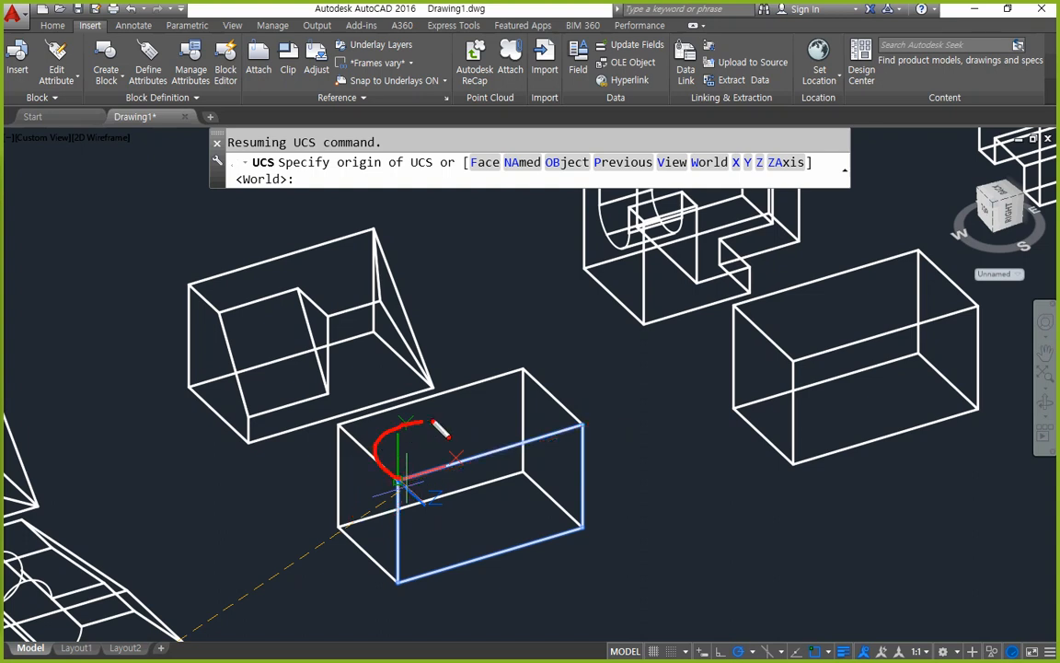
{"action": "mouse_move", "coordinate": [479, 506]}
{"action": "left_mouse_down"}
{"action": "mouse_move", "coordinate": [471, 514]}
{"action": "mouse_move", "coordinate": [490, 495]}
{"action": "left_mouse_up"}
{"action": "key", "text": "Escape"}
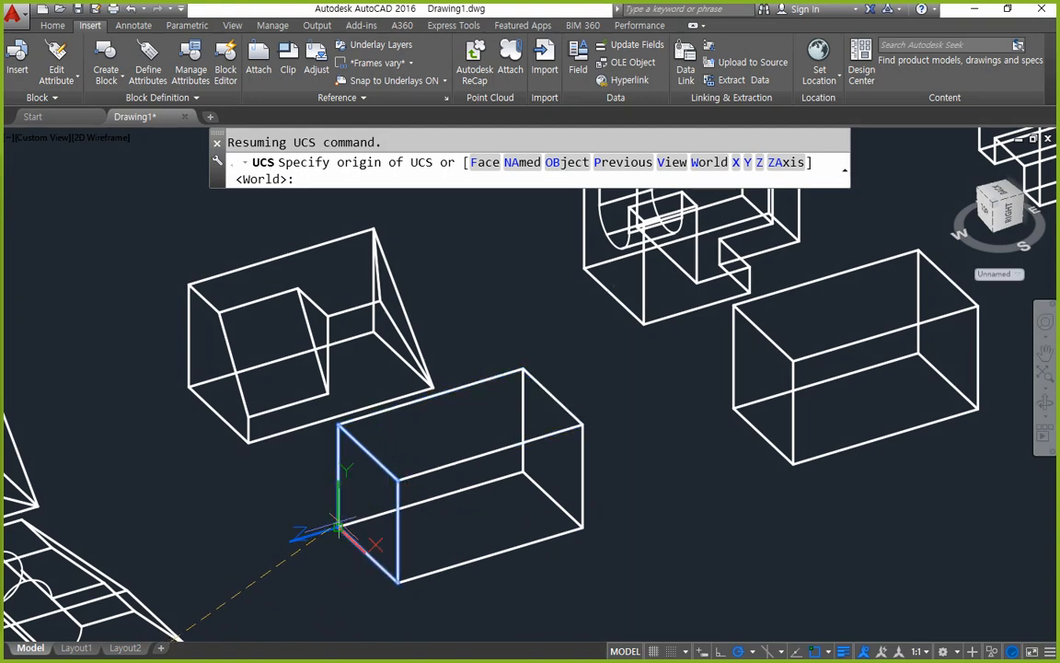
{"action": "left_click", "coordinate": [337, 527]}
{"action": "left_click", "coordinate": [397, 580]}
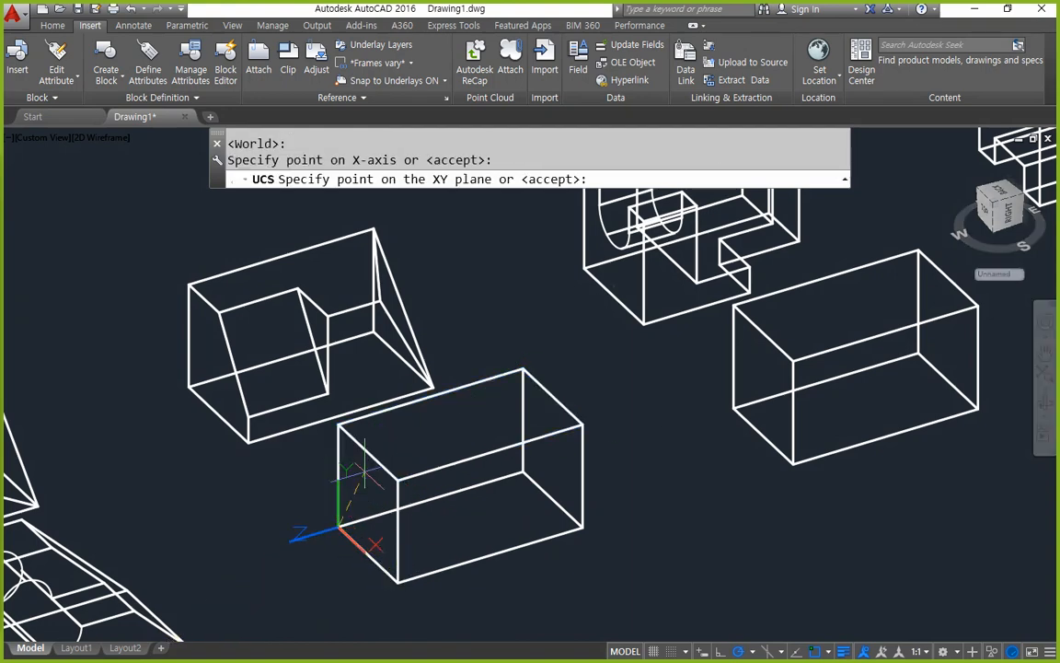
{"action": "left_click", "coordinate": [339, 426]}
Draw a 30 by 30 rectangle on the box's end face, from its upper front corner using the offset @-30,-30.
{"action": "scroll", "coordinate": [339, 427], "scroll_direction": "up", "scroll_amount": 3}
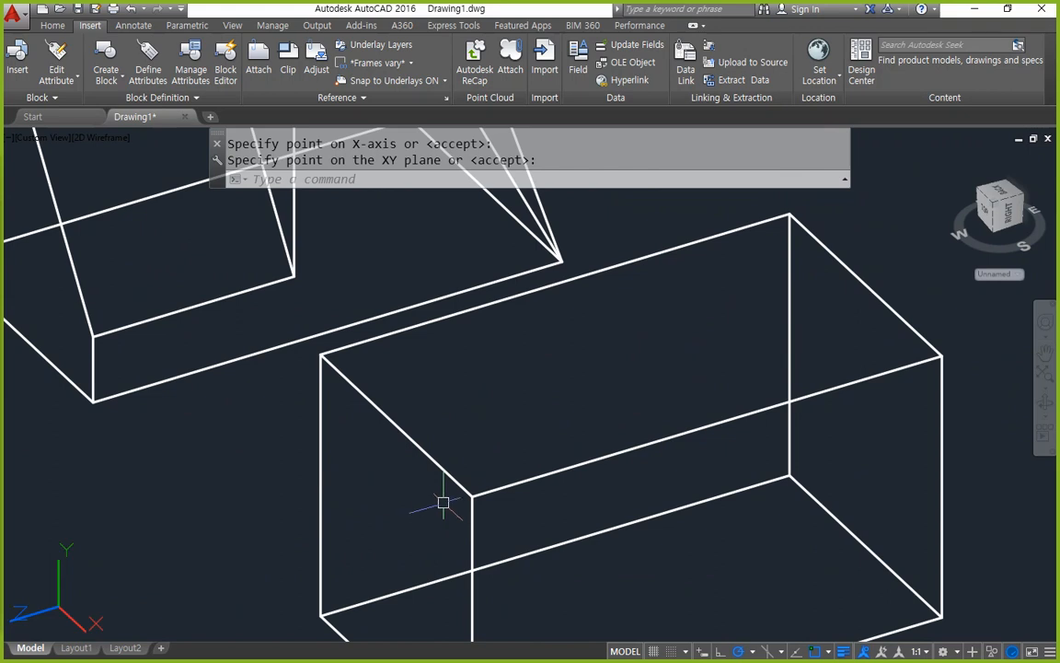
{"action": "scroll", "coordinate": [443, 500], "scroll_direction": "up", "scroll_amount": 3}
{"action": "type", "text": "rec"}
{"action": "key", "text": "Return"}
{"action": "left_click", "coordinate": [451, 439]}
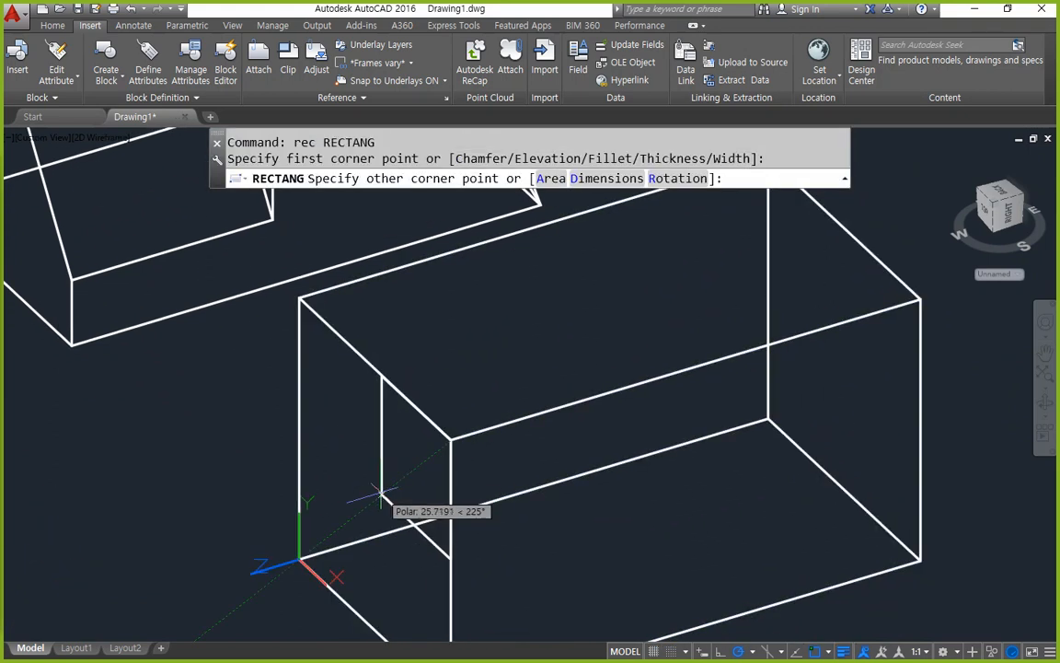
{"action": "type", "text": "@-30,-"}
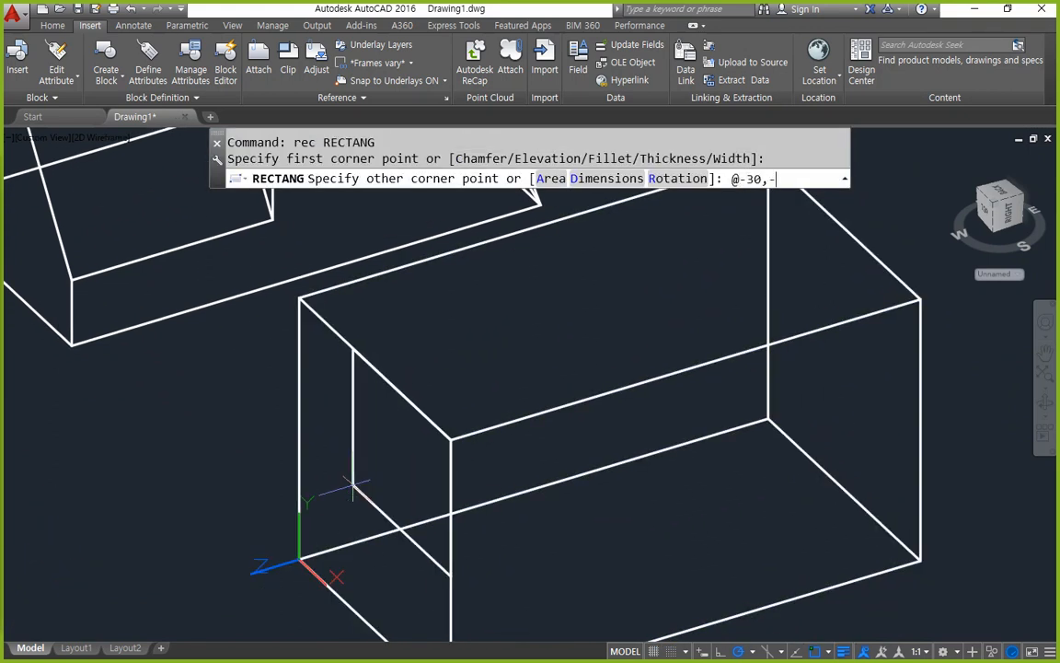
{"action": "type", "text": "30"}
{"action": "key", "text": "Return"}
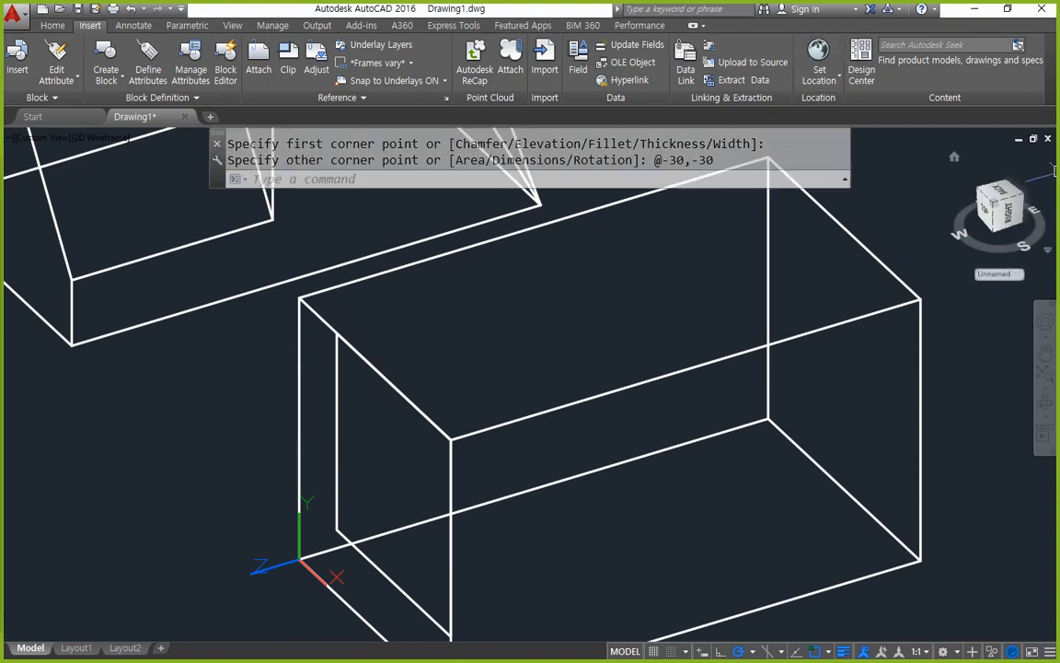
Extrude the 30 by 30 rectangle along the box's full length, ending at its far bottom corner.
{"action": "scroll", "coordinate": [502, 343], "scroll_direction": "down", "scroll_amount": 4}
{"action": "scroll", "coordinate": [390, 338], "scroll_direction": "up", "scroll_amount": 2}
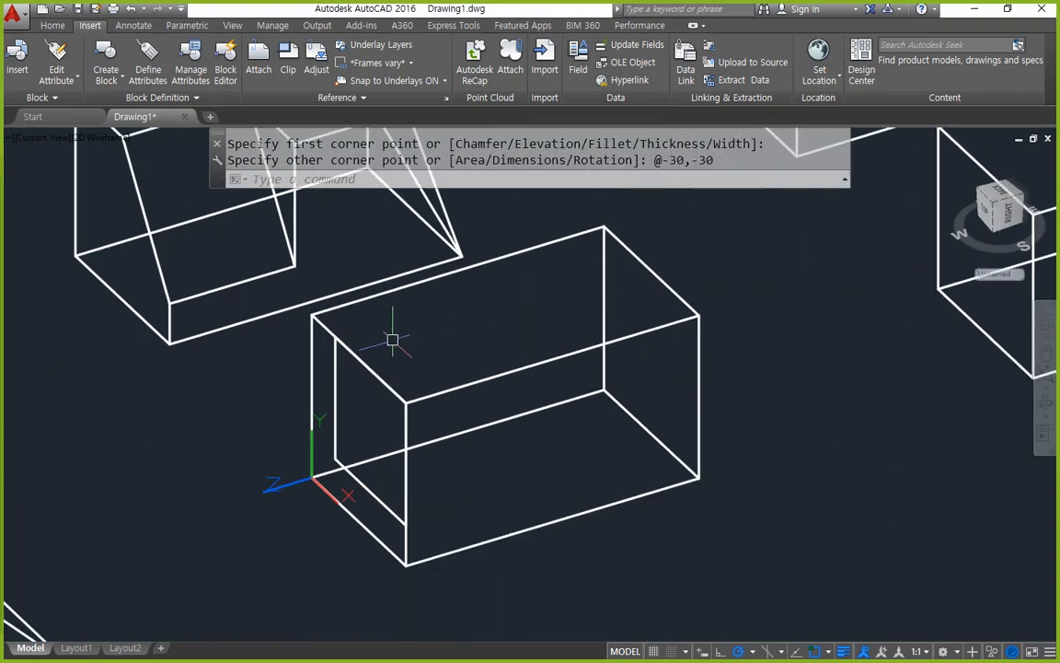
{"action": "type", "text": "ext"}
{"action": "key", "text": "Return"}
{"action": "left_click", "coordinate": [341, 438]}
{"action": "key", "text": "Return"}
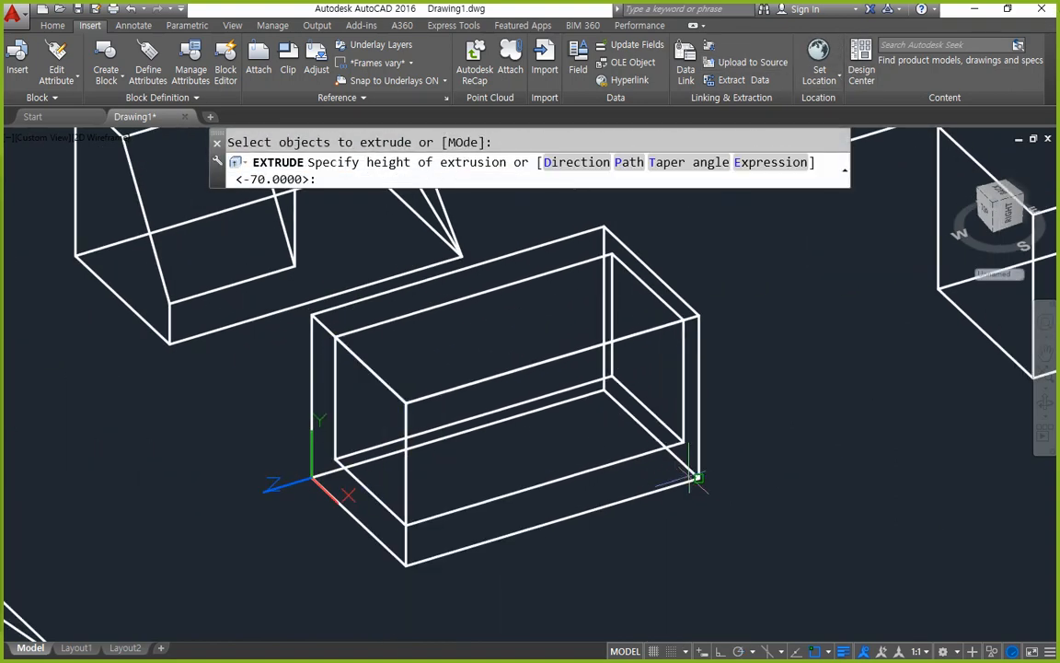
{"action": "left_click", "coordinate": [698, 479]}
Subtract the extruded 30 by 30 bar from the box to leave an L-shaped solid.
{"action": "type", "text": "su"}
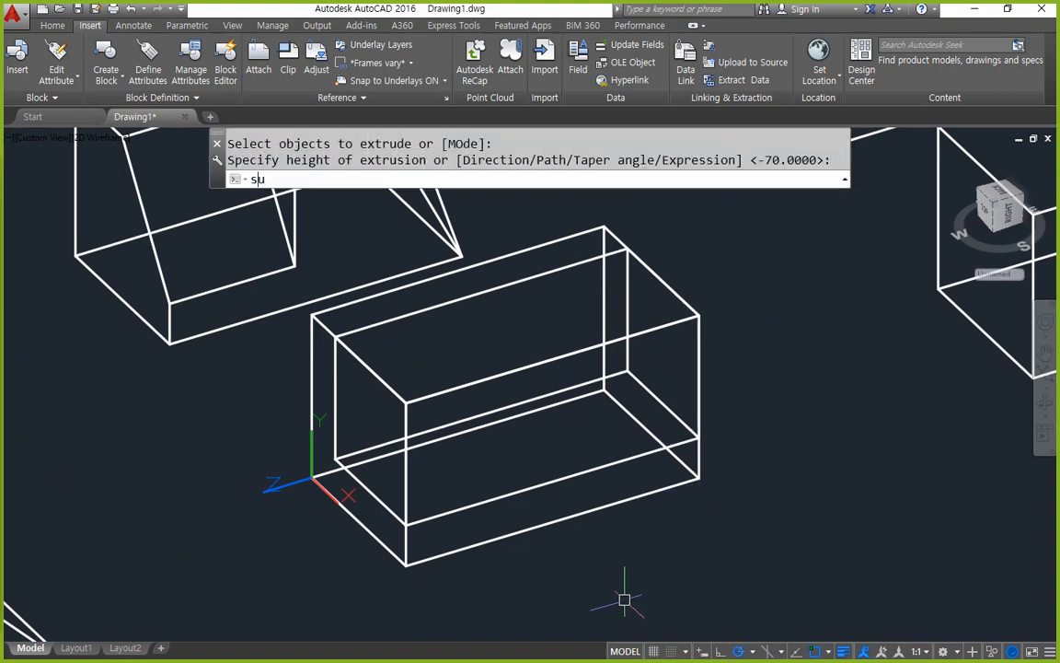
{"action": "key", "text": "Return"}
{"action": "left_click", "coordinate": [549, 496]}
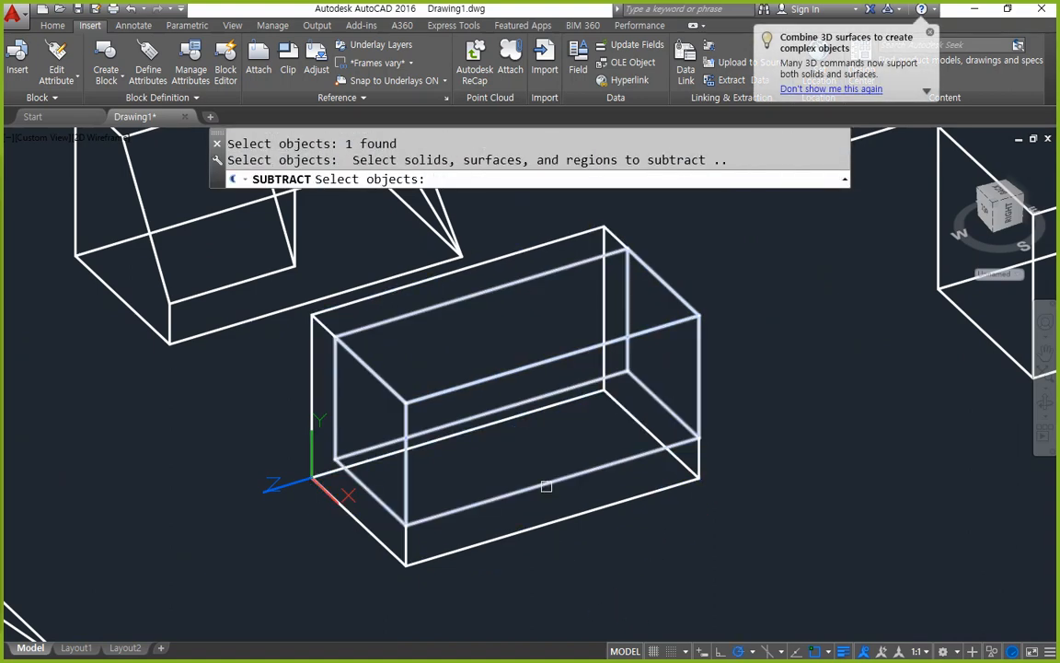
{"action": "left_click", "coordinate": [547, 486]}
{"action": "key", "text": "Return"}
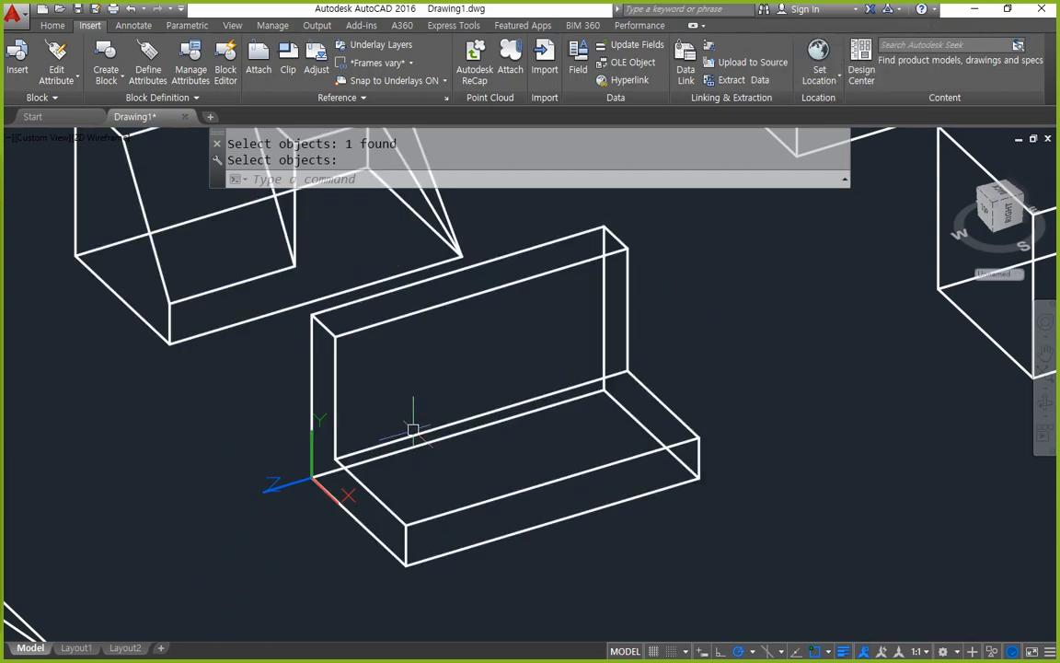
Draw a rectangle in the L-shaped solid's end plane, from the base's upper front corner to the upright's upper inner corner.
{"action": "type", "text": "rec"}
{"action": "key", "text": "Return"}
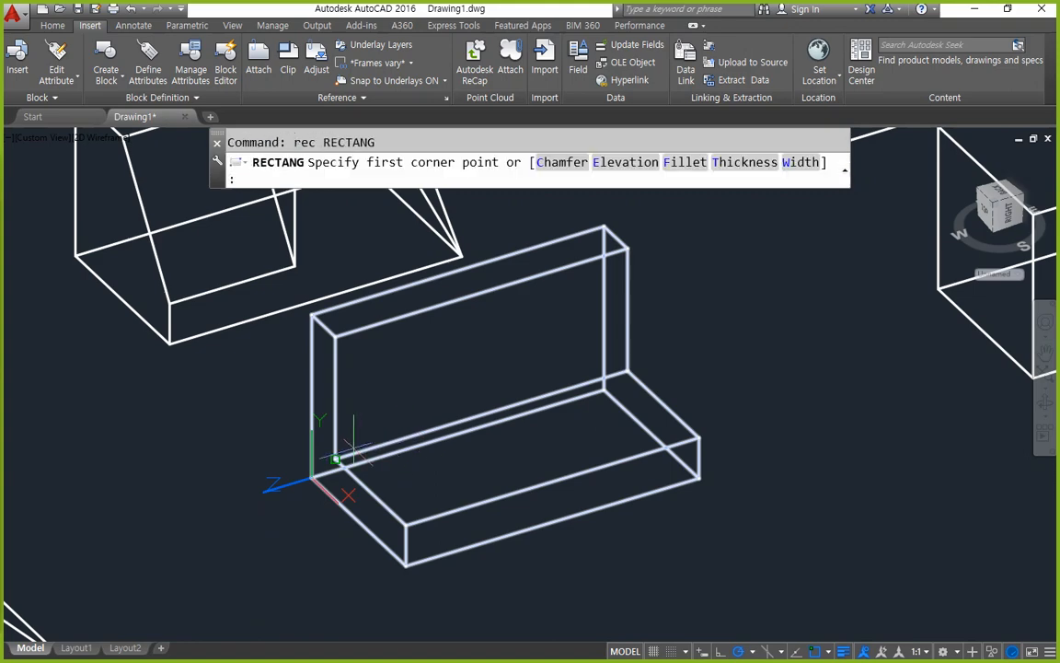
{"action": "left_click", "coordinate": [336, 457]}
{"action": "key", "text": "Escape"}
{"action": "key", "text": "Return"}
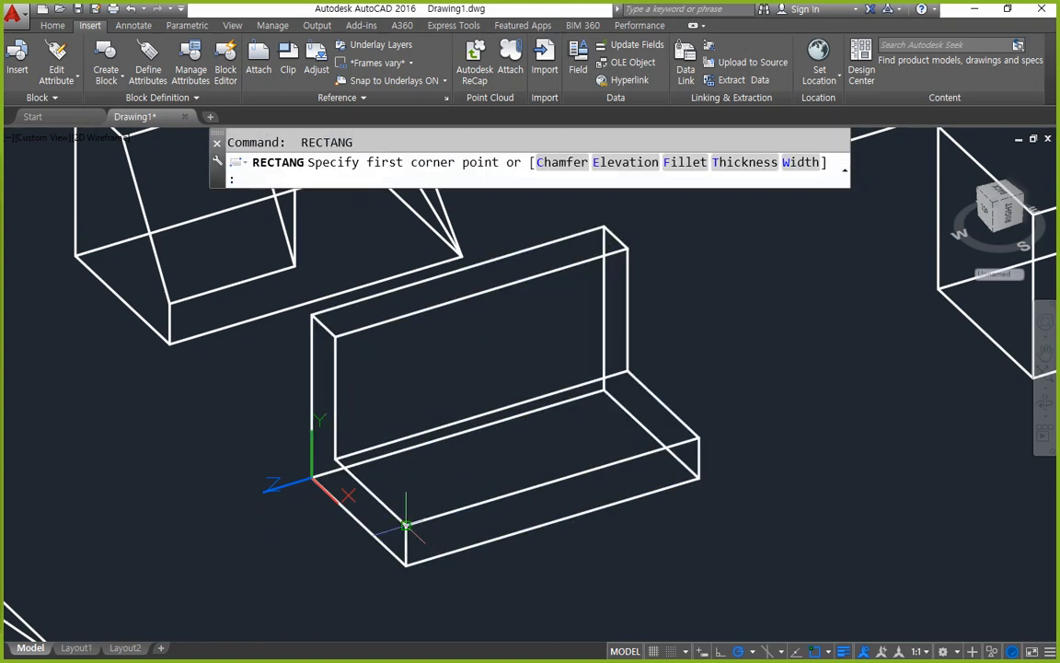
{"action": "left_click", "coordinate": [406, 525]}
{"action": "left_click", "coordinate": [335, 337]}
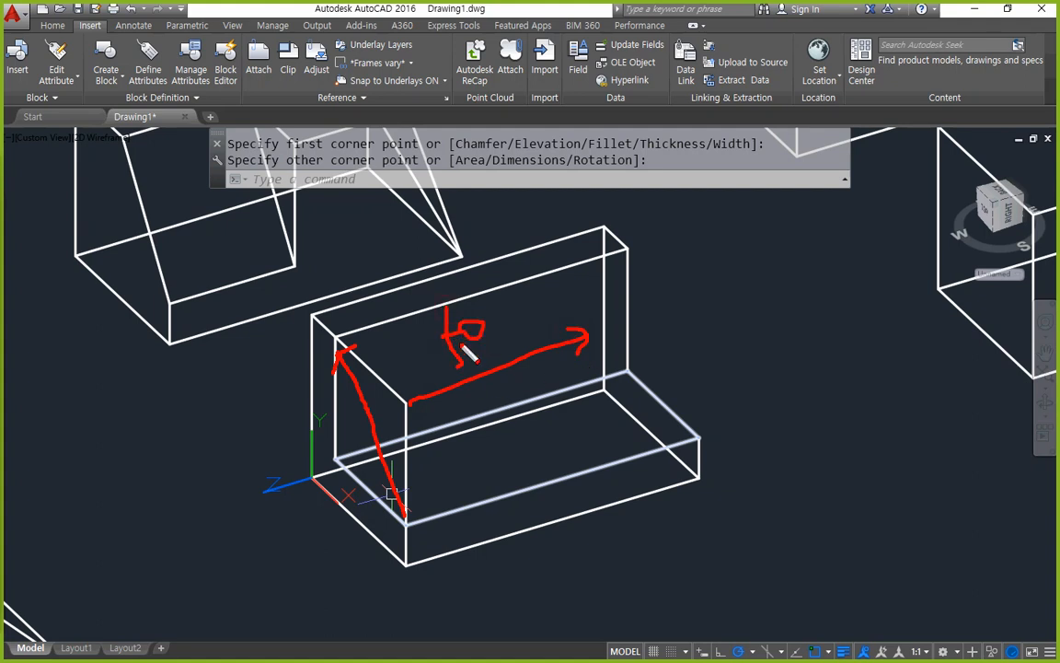
Extrude the new end rectangle by -50 along the L-shaped solid.
{"action": "type", "text": "ext"}
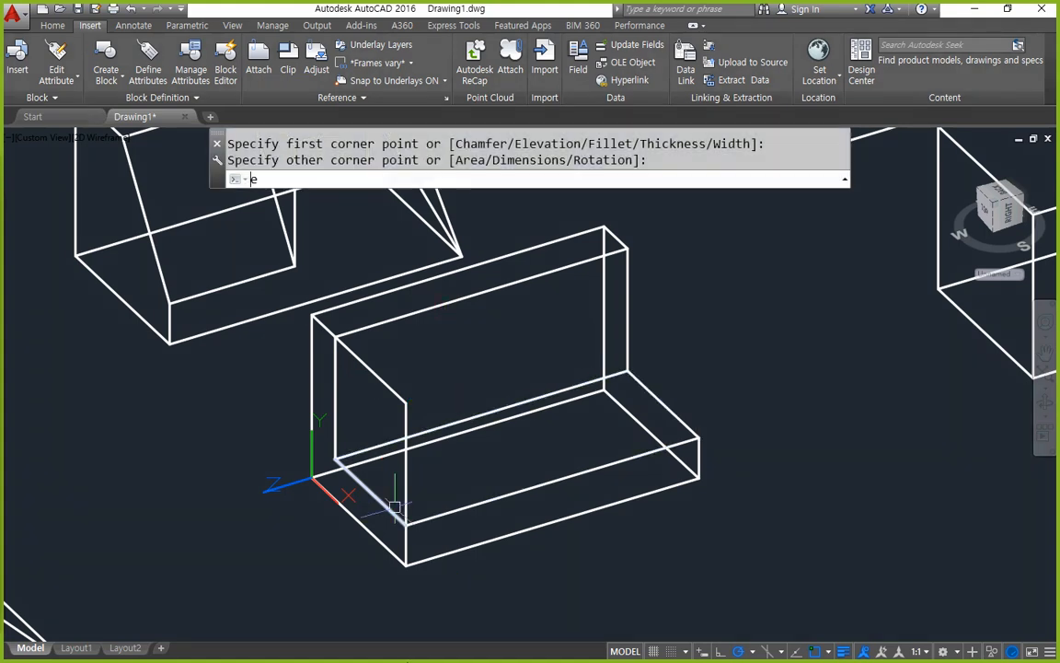
{"action": "key", "text": "Return"}
{"action": "left_click", "coordinate": [402, 467]}
{"action": "key", "text": "Return"}
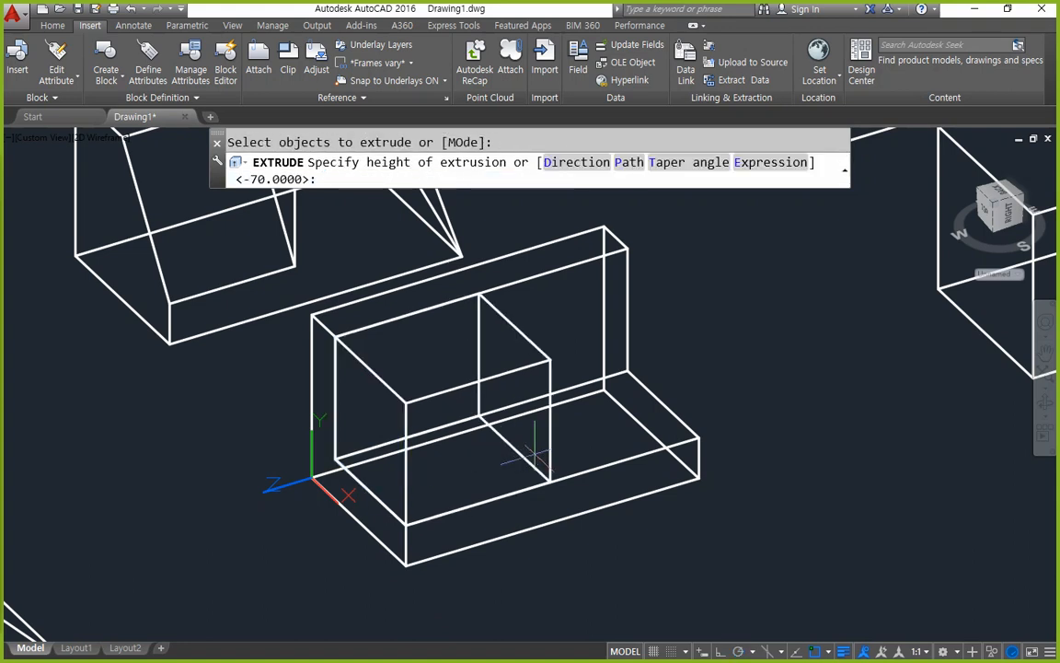
{"action": "mouse_move", "coordinate": [318, 481]}
{"action": "left_mouse_down"}
{"action": "mouse_move", "coordinate": [175, 503]}
{"action": "mouse_move", "coordinate": [189, 526]}
{"action": "mouse_move", "coordinate": [138, 552]}
{"action": "mouse_move", "coordinate": [143, 564]}
{"action": "left_mouse_up"}
{"action": "mouse_move", "coordinate": [326, 475]}
{"action": "left_mouse_down"}
{"action": "mouse_move", "coordinate": [549, 426]}
{"action": "mouse_move", "coordinate": [609, 424]}
{"action": "left_mouse_up"}
{"action": "key", "text": "Escape"}
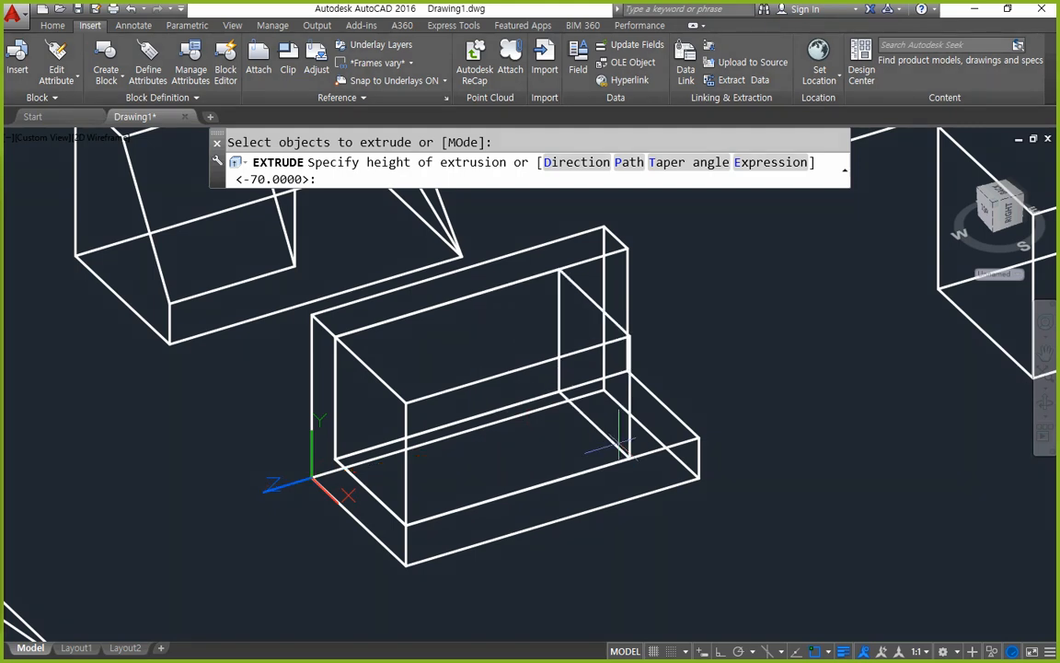
{"action": "key", "text": "Return"}
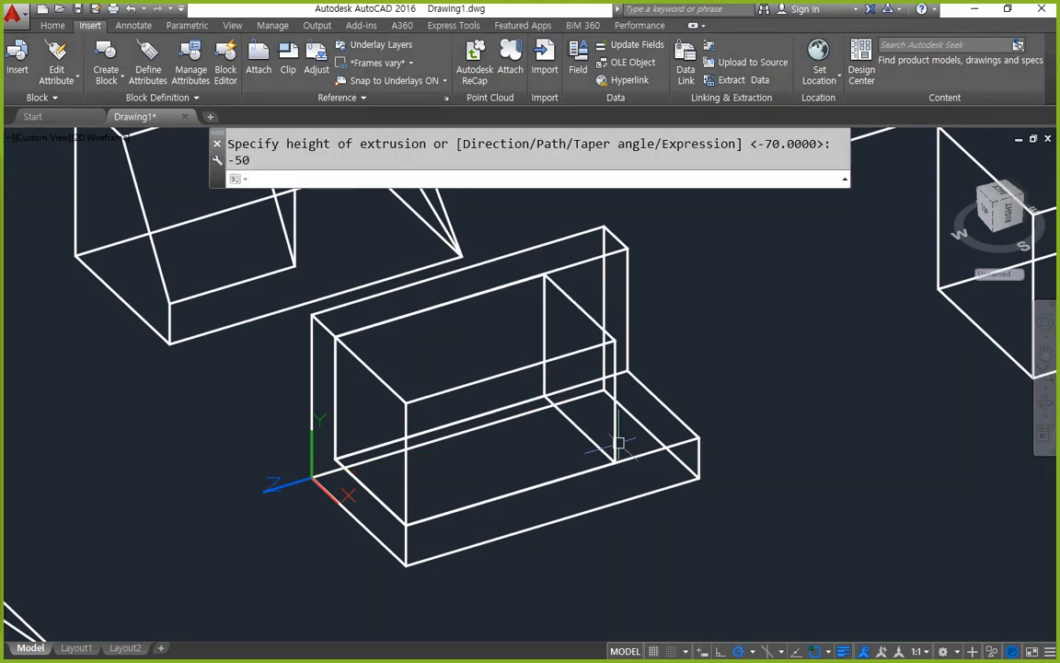
{"action": "key", "text": "ctrl+2"}
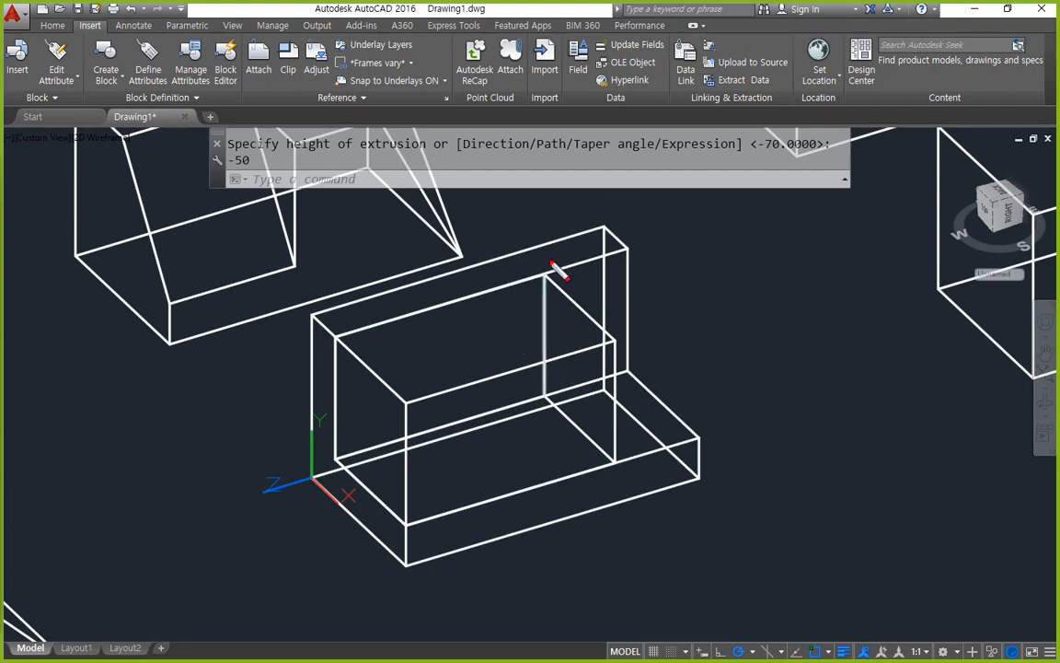
{"action": "left_click_drag", "start_coordinate": [544, 276], "coordinate": [533, 366]}
{"action": "left_click_drag", "start_coordinate": [463, 306], "coordinate": [431, 397]}
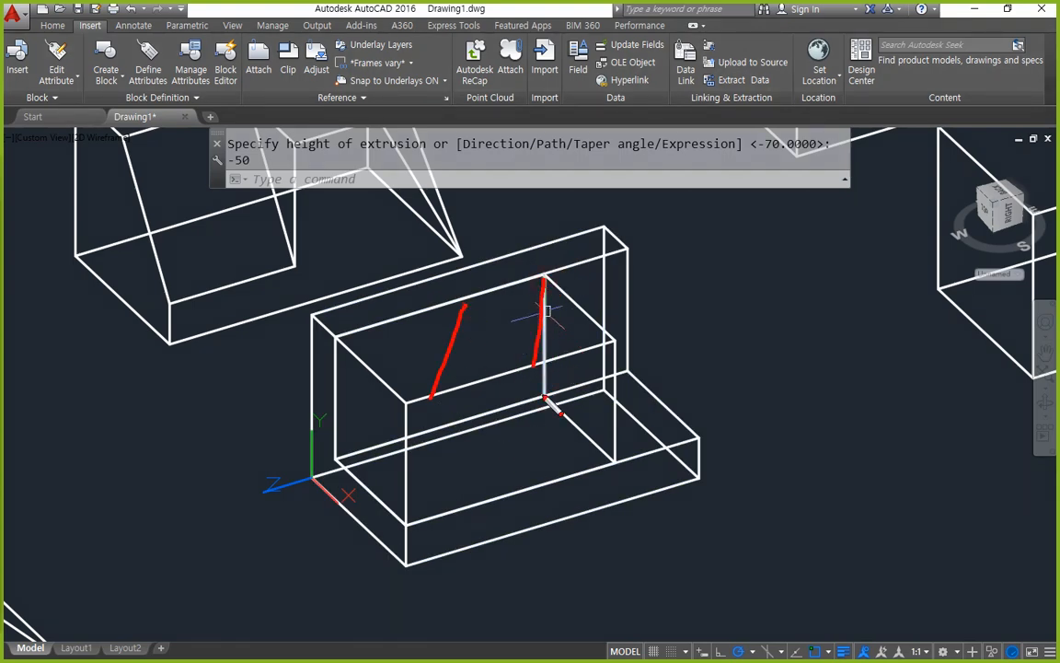
{"action": "left_click_drag", "start_coordinate": [544, 397], "coordinate": [527, 466]}
{"action": "left_click_drag", "start_coordinate": [467, 416], "coordinate": [444, 479]}
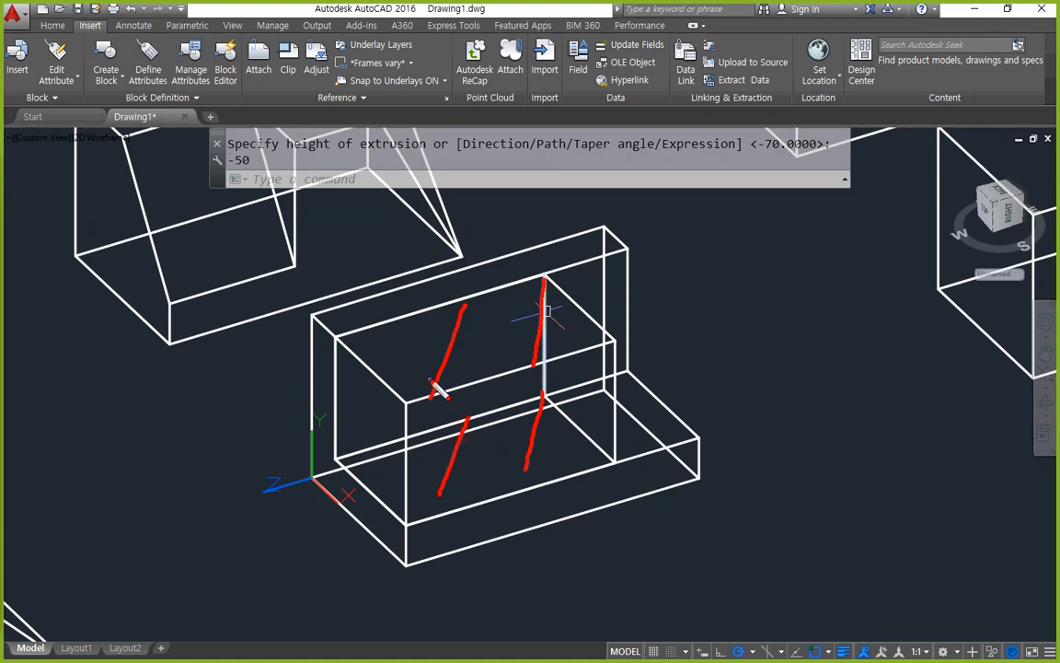
{"action": "left_click_drag", "start_coordinate": [442, 398], "coordinate": [446, 403]}
{"action": "mouse_move", "coordinate": [445, 405]}
{"action": "left_mouse_down"}
{"action": "mouse_move", "coordinate": [434, 387]}
{"action": "mouse_move", "coordinate": [486, 289]}
{"action": "left_mouse_up"}
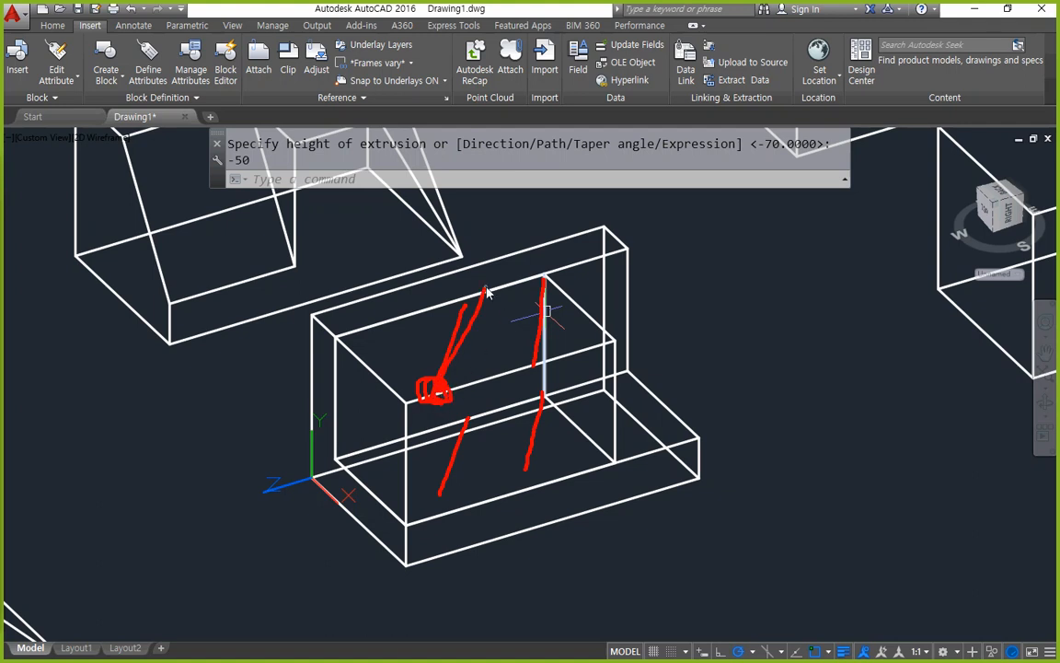
{"action": "key", "text": "Escape"}
{"action": "type", "text": "l"}
{"action": "key", "text": "Return"}
{"action": "key", "text": "Escape"}
{"action": "key", "text": "Escape"}
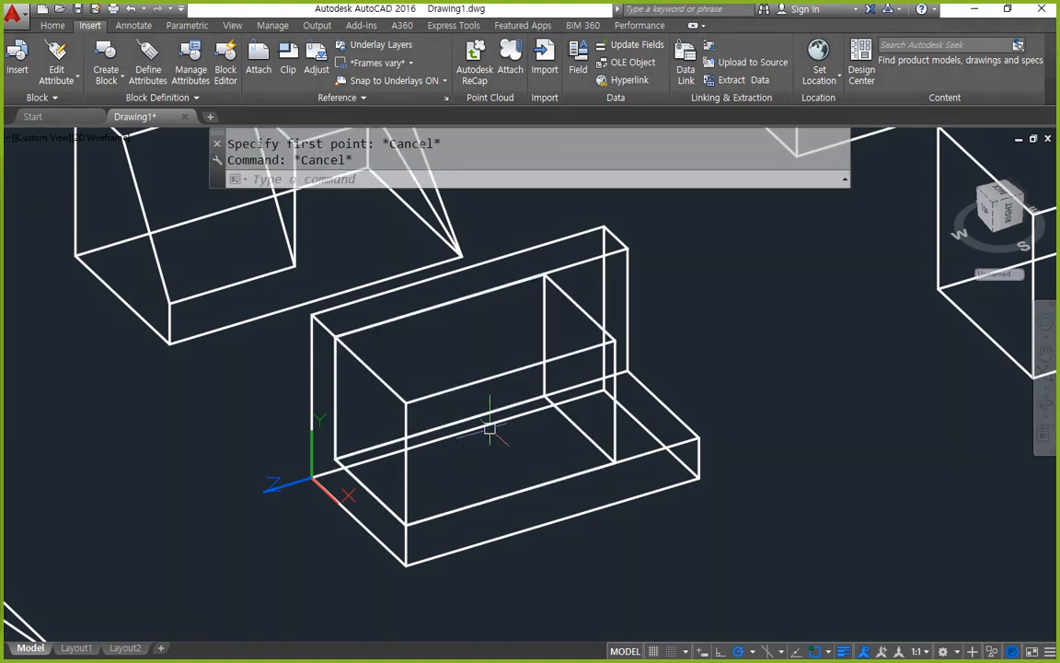
Reset the UCS to World.
{"action": "type", "text": "ucs"}
{"action": "key", "text": "Return"}
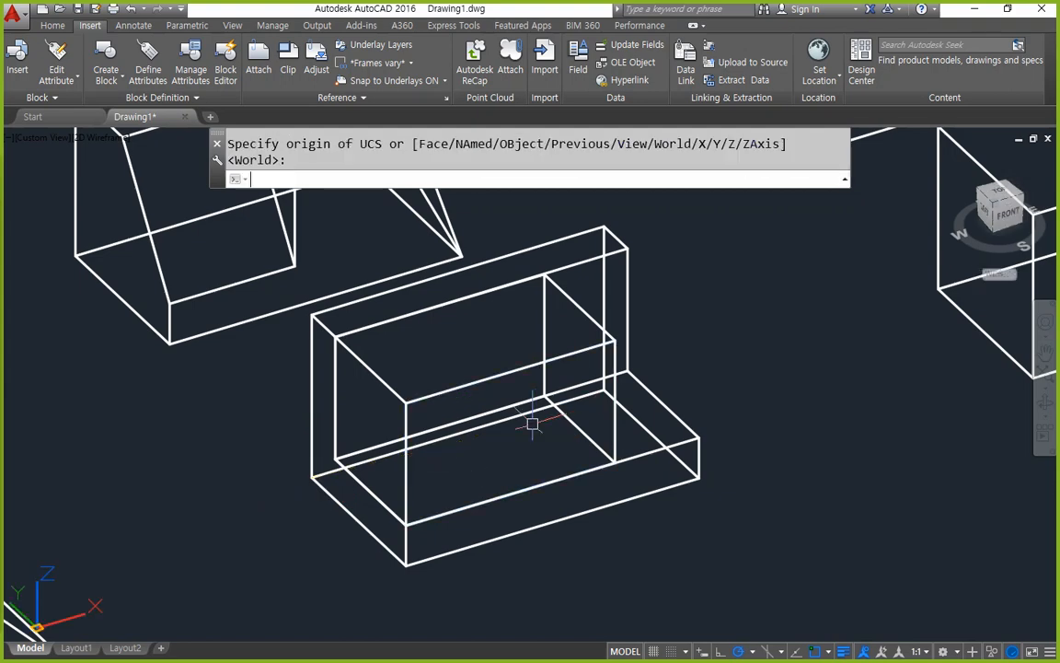
{"action": "key", "text": "Return"}
Draw a 10-unit line along X from the outer top corner at the near end of the extruded block.
{"action": "scroll", "coordinate": [308, 266], "scroll_direction": "up", "scroll_amount": 2}
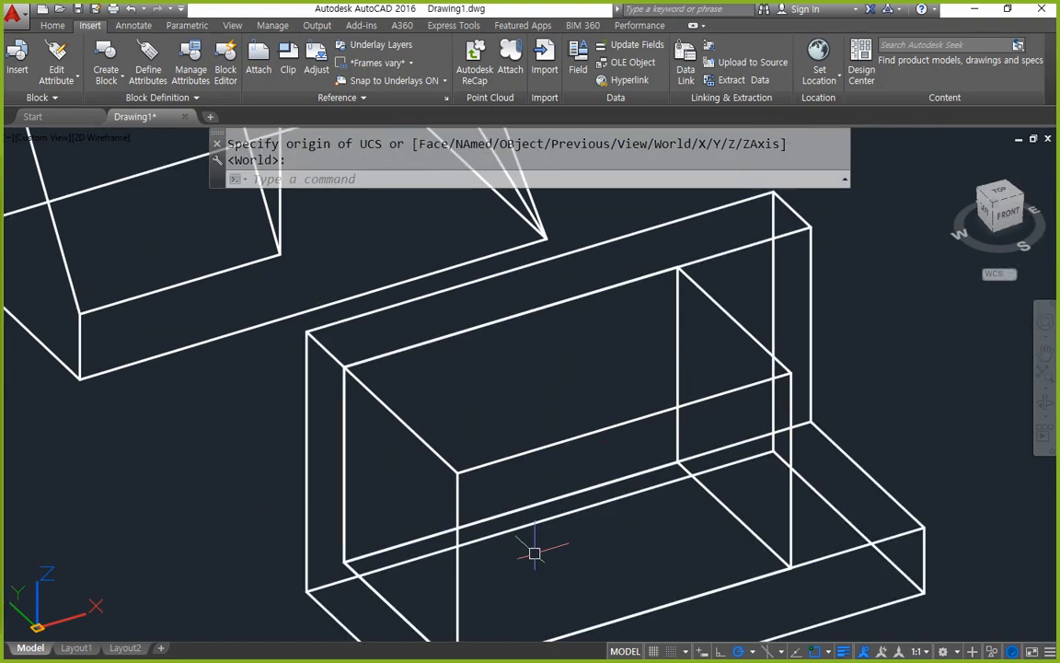
{"action": "type", "text": "l"}
{"action": "key", "text": "Return"}
{"action": "left_click", "coordinate": [457, 472]}
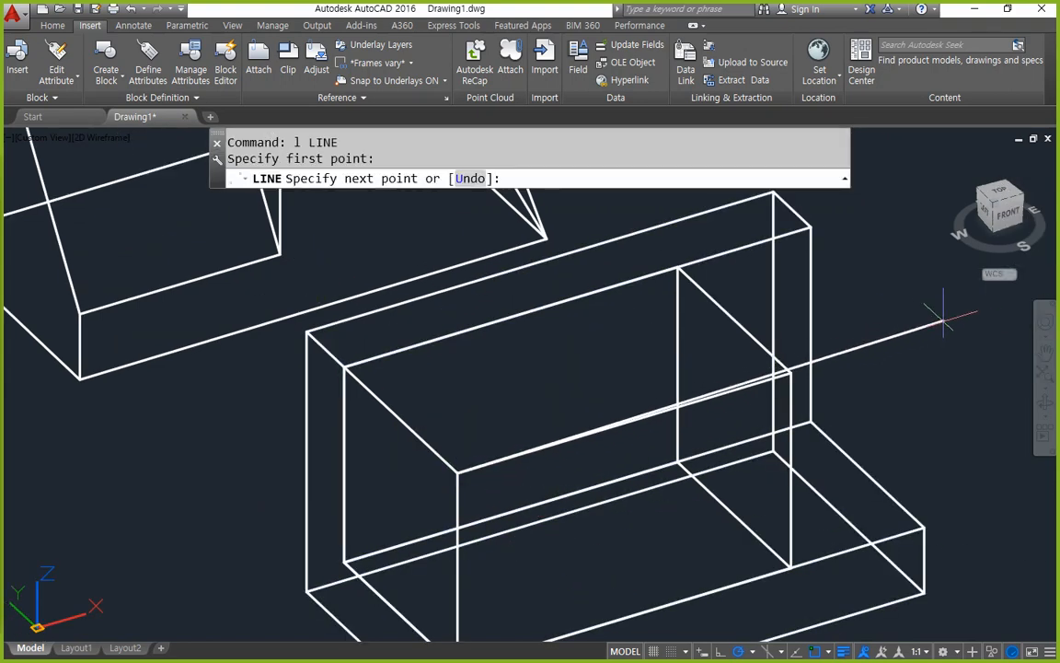
{"action": "type", "text": "1"}
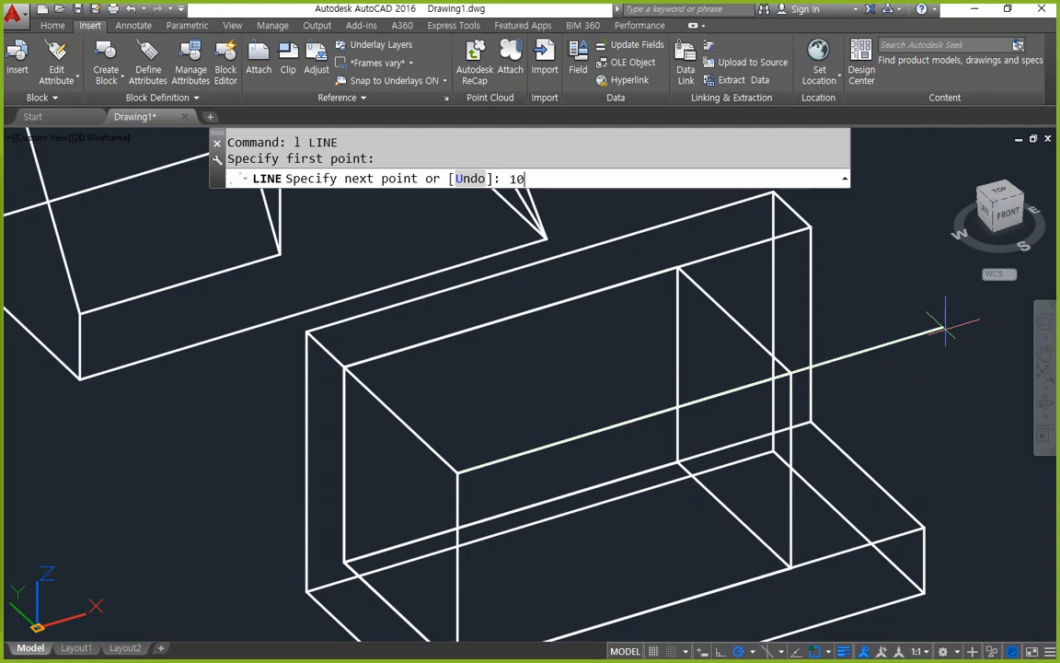
{"action": "type", "text": "0"}
{"action": "key", "text": "Return"}
{"action": "key", "text": "Return"}
Draw a 30-unit line along X from the block's inner top corner, continuing to the end of the 10-unit line.
{"action": "key", "text": "Return"}
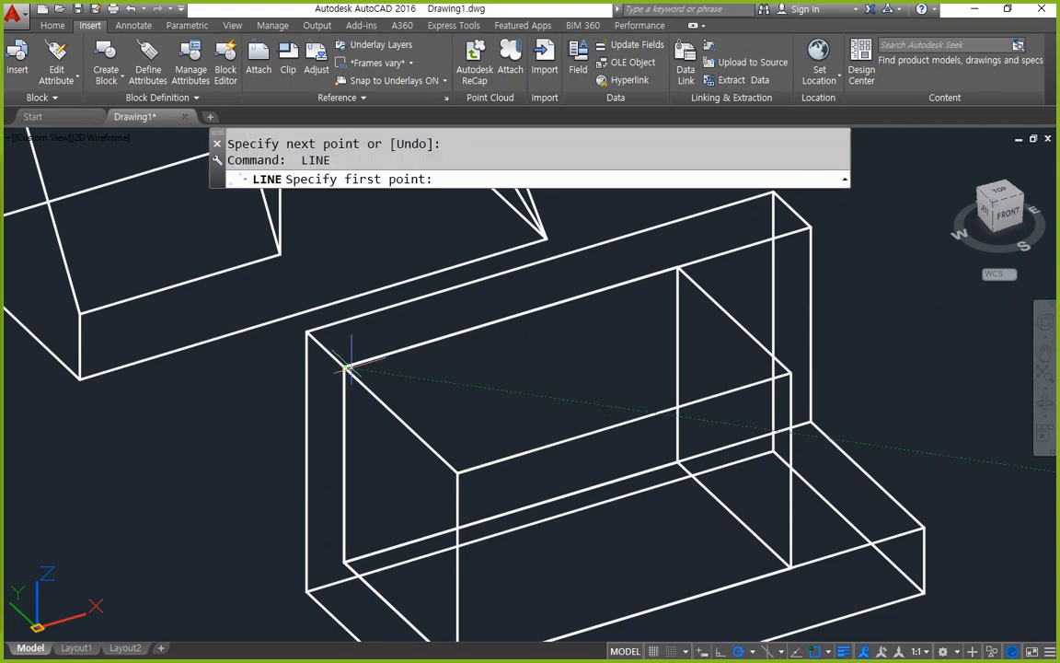
{"action": "left_click", "coordinate": [345, 366]}
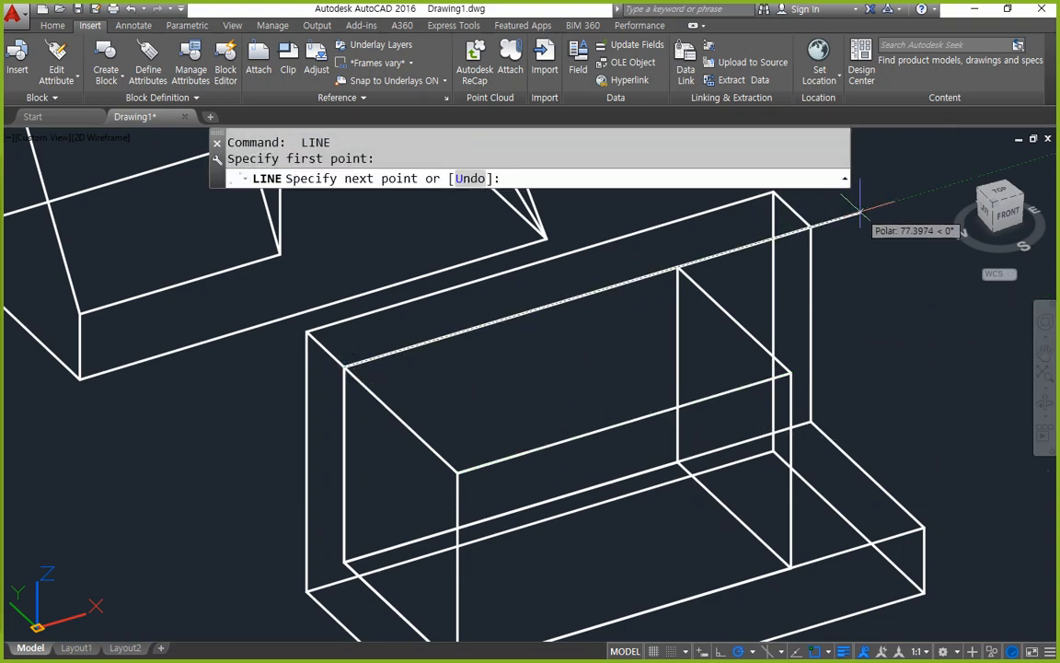
{"action": "type", "text": "30"}
{"action": "key", "text": "Return"}
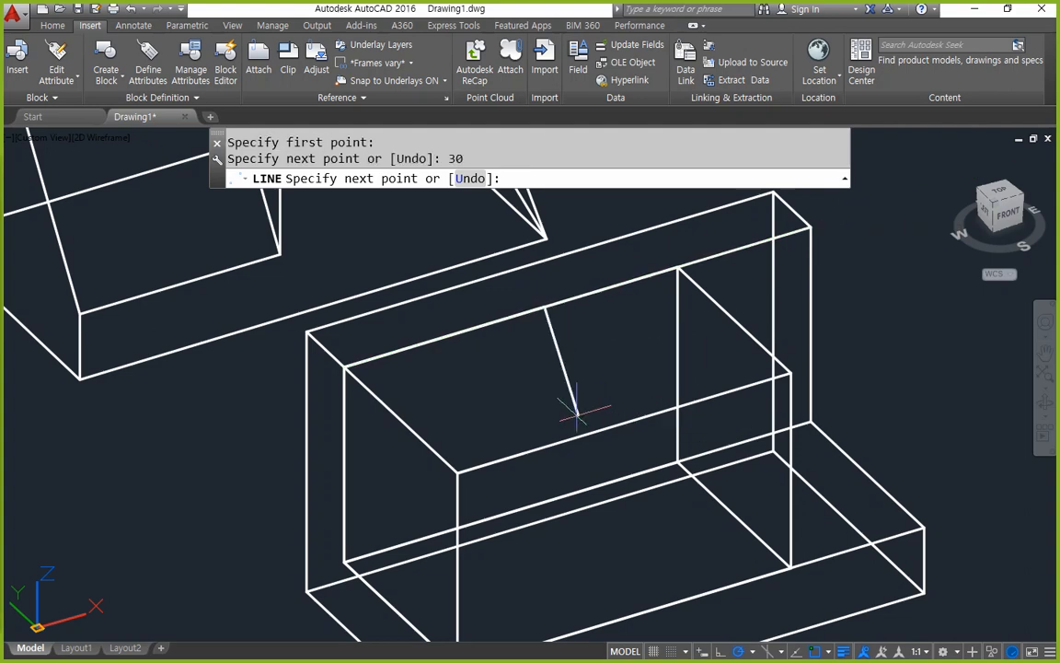
{"action": "left_click", "coordinate": [524, 453]}
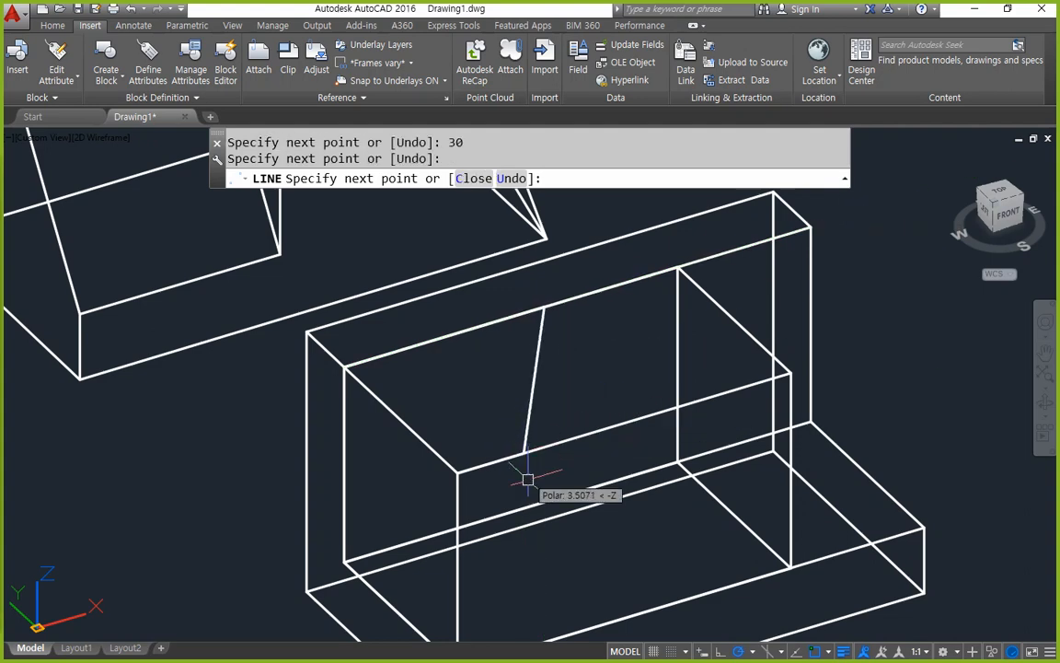
{"action": "key", "text": "Escape"}
Draw a 30-unit line along X from the block's outer bottom corner, continuing up to the end of the 10-unit line.
{"action": "left_click_drag", "start_coordinate": [559, 287], "coordinate": [527, 451]}
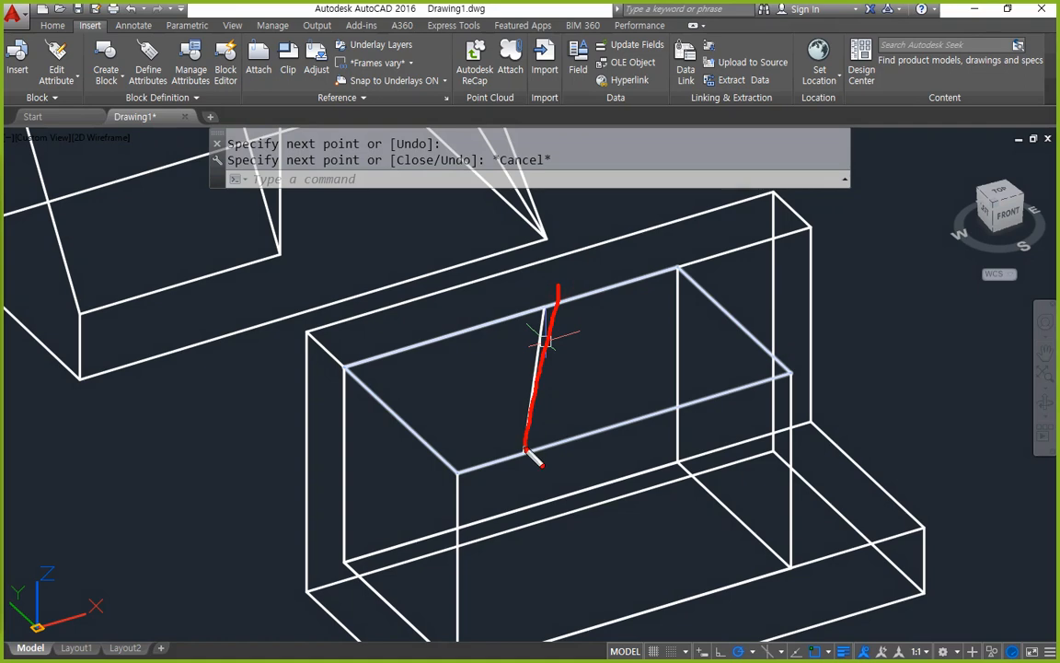
{"action": "key", "text": "Escape"}
{"action": "middle_click_drag", "start_coordinate": [553, 511], "coordinate": [478, 394]}
{"action": "type", "text": "l"}
{"action": "key", "text": "Return"}
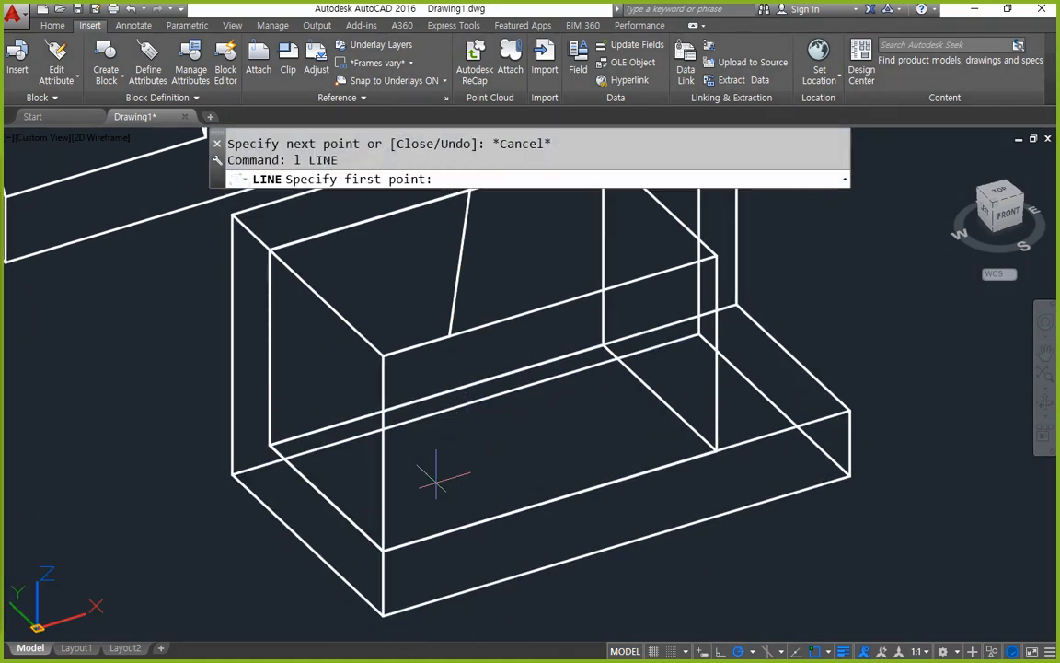
{"action": "left_click", "coordinate": [383, 551]}
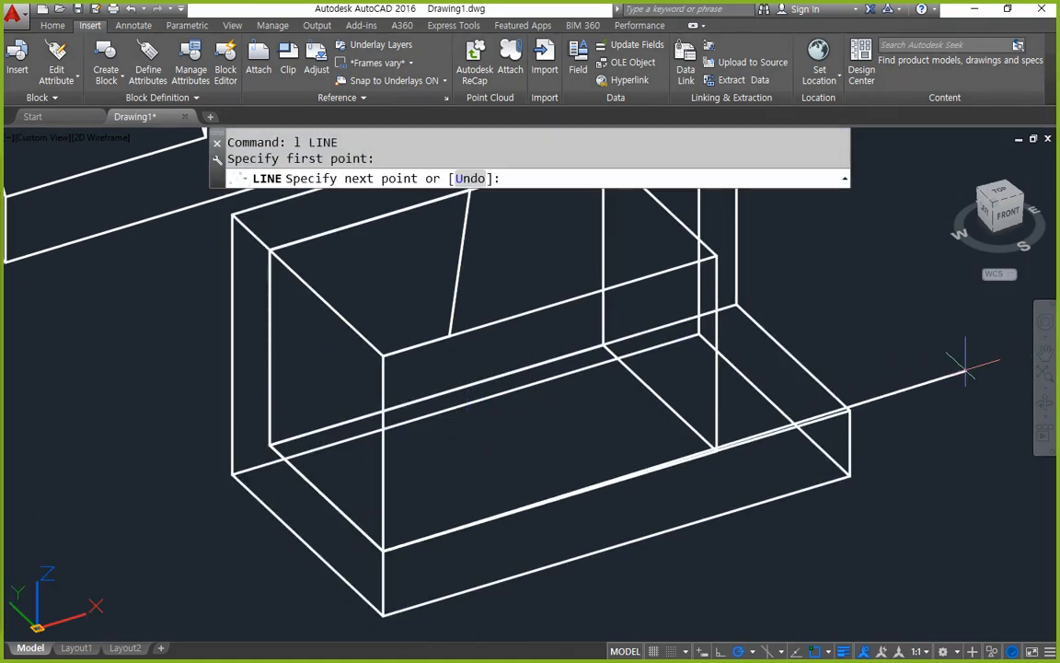
{"action": "type", "text": "30"}
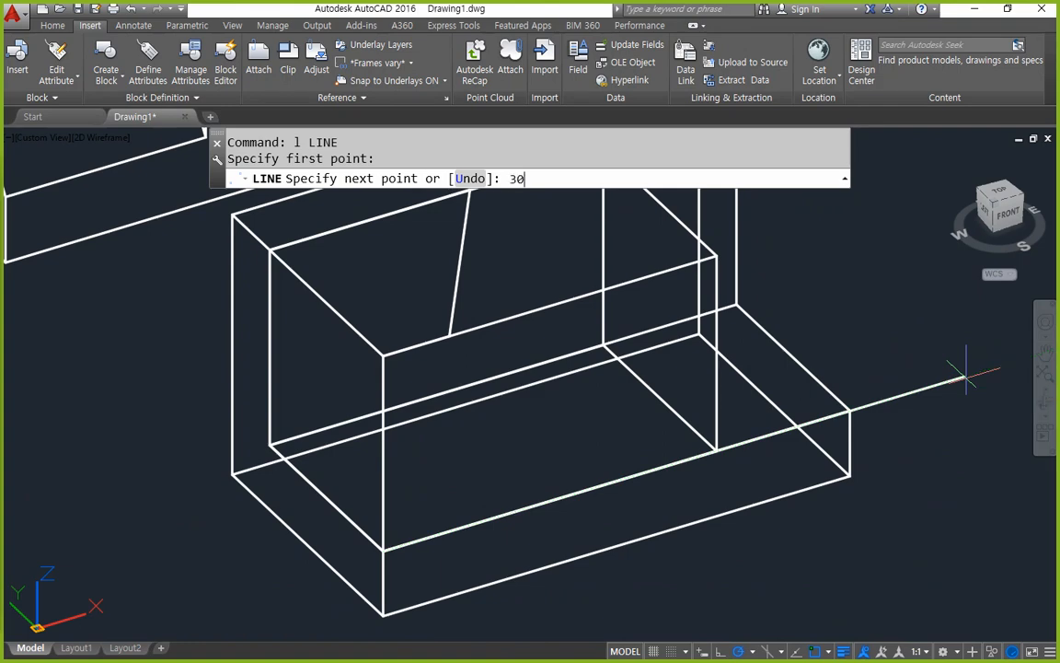
{"action": "key", "text": "Return"}
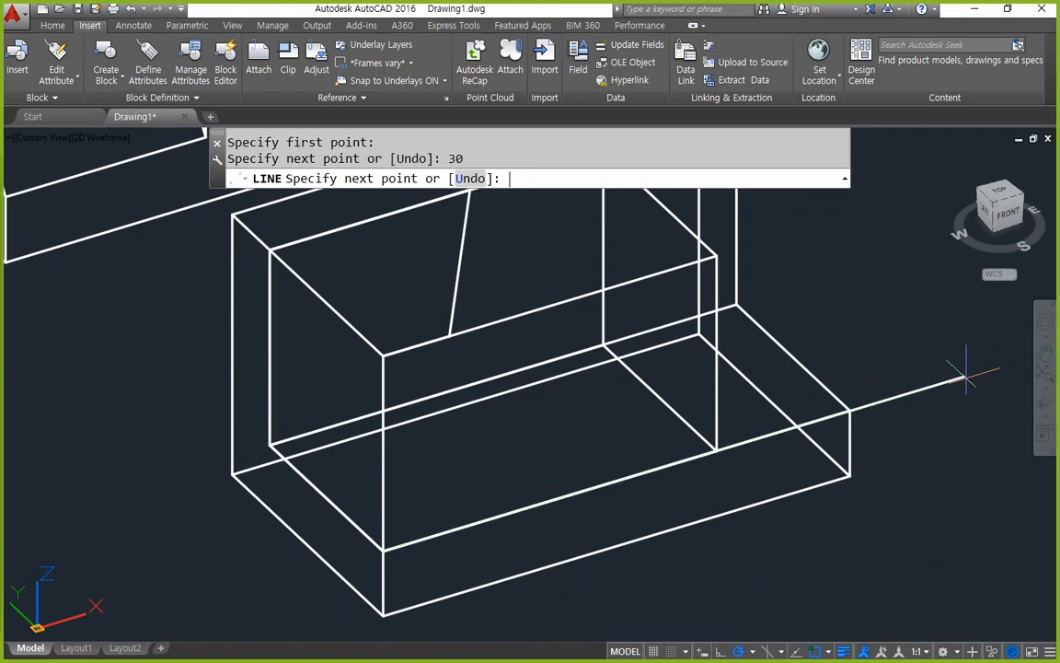
{"action": "left_click", "coordinate": [449, 335]}
{"action": "key", "text": "Escape"}
{"action": "middle_click_drag", "start_coordinate": [714, 485], "coordinate": [687, 501], "text": "shift"}
{"action": "mouse_move", "coordinate": [440, 343]}
{"action": "left_mouse_down"}
{"action": "mouse_move", "coordinate": [417, 330]}
{"action": "mouse_move", "coordinate": [435, 344]}
{"action": "mouse_move", "coordinate": [521, 197]}
{"action": "mouse_move", "coordinate": [488, 398]}
{"action": "mouse_move", "coordinate": [580, 512]}
{"action": "left_mouse_up"}
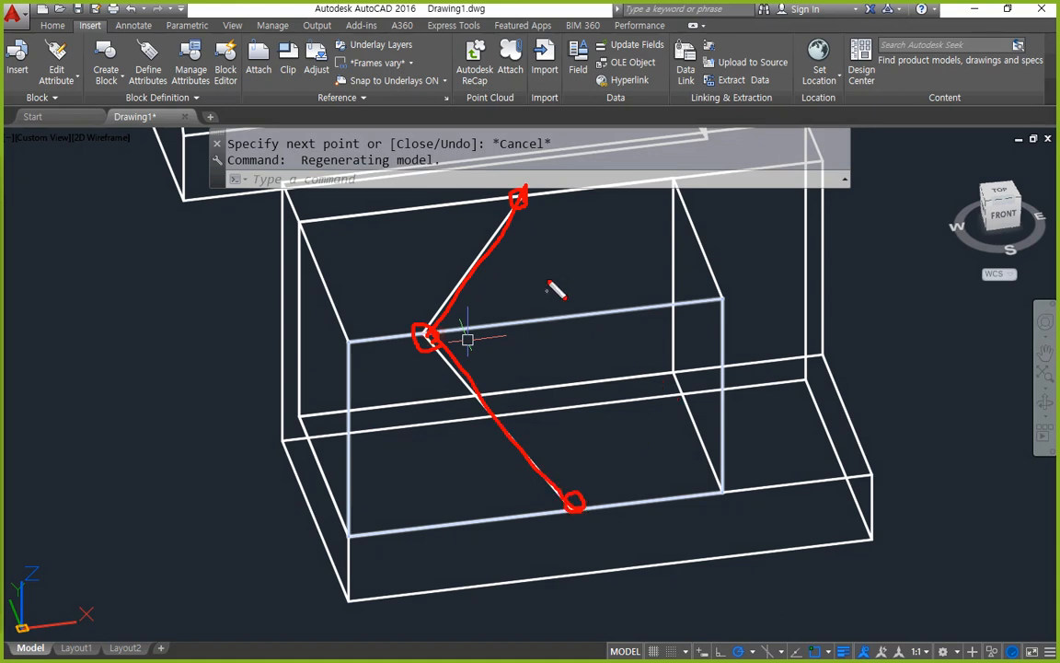
{"action": "mouse_move", "coordinate": [521, 207]}
{"action": "left_mouse_down"}
{"action": "mouse_move", "coordinate": [674, 385]}
{"action": "mouse_move", "coordinate": [608, 472]}
{"action": "left_mouse_up"}
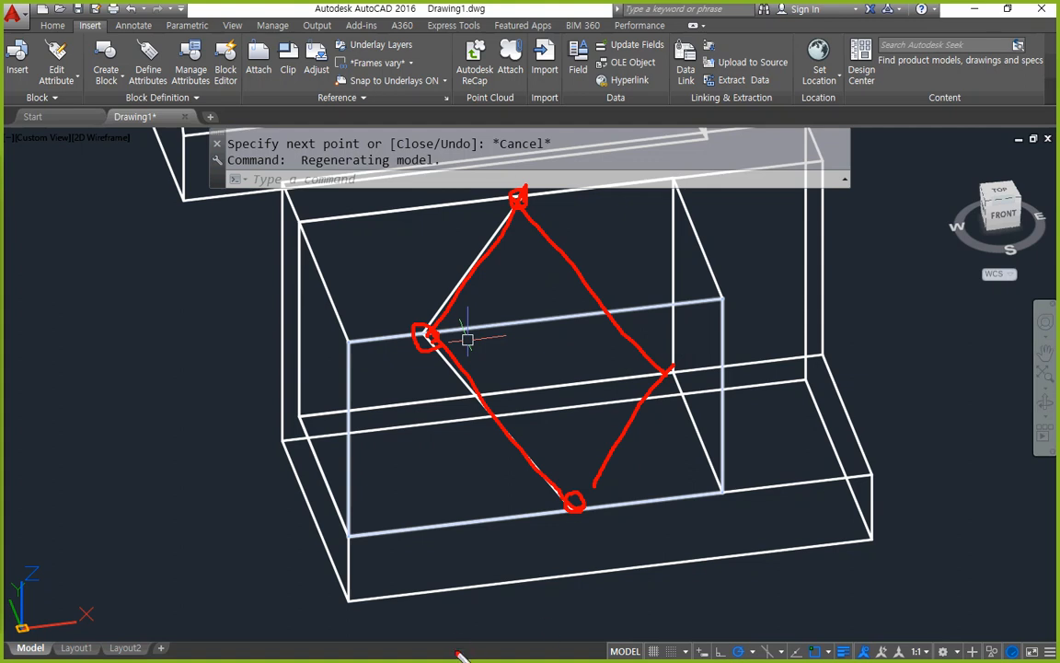
{"action": "left_click_drag", "start_coordinate": [435, 333], "coordinate": [525, 210]}
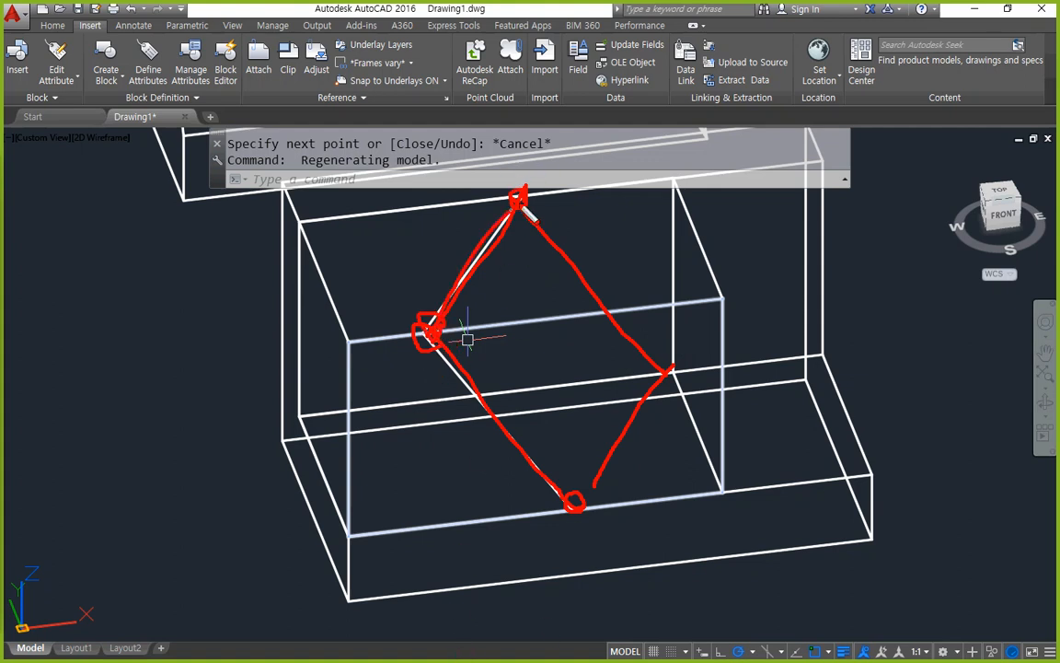
{"action": "key", "text": "Escape"}
{"action": "type", "text": "sli"}
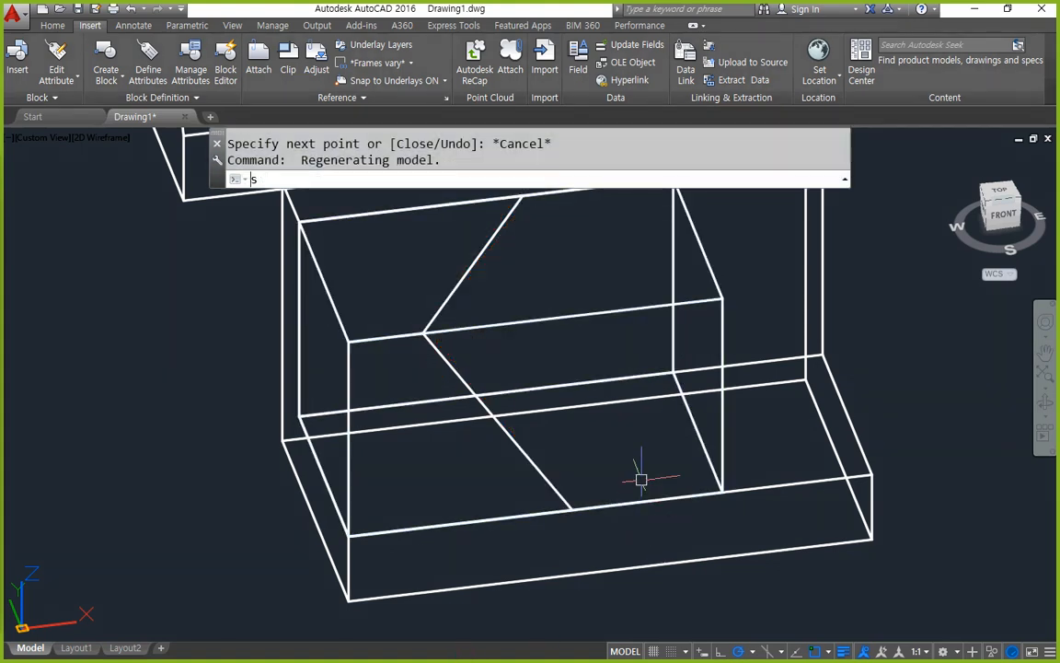
{"action": "key", "text": "Return"}
{"action": "key", "text": "Escape"}
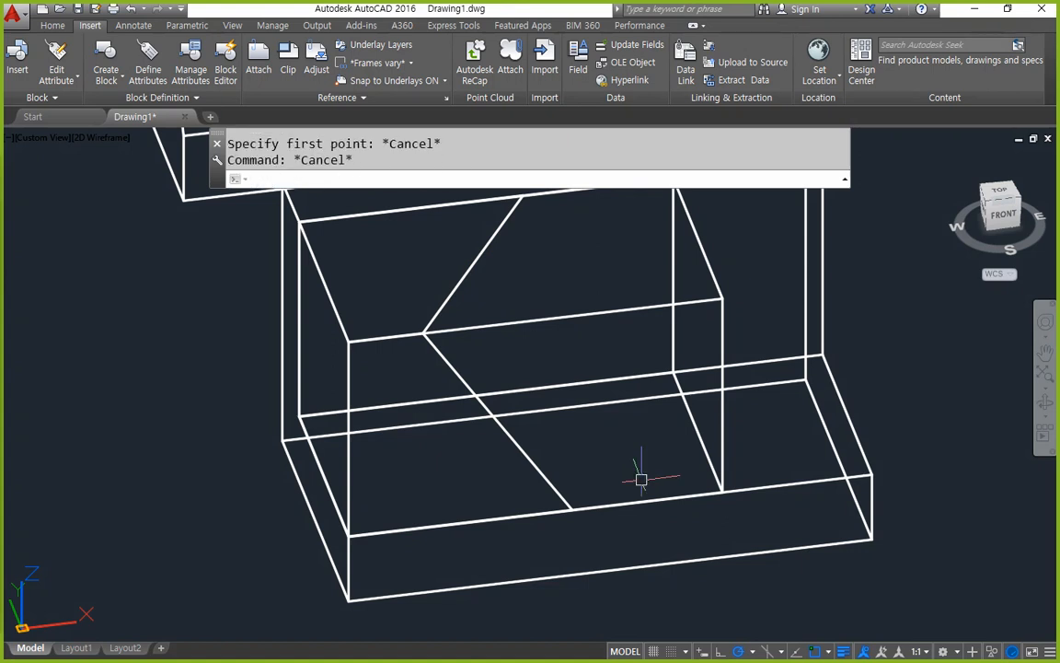
Slice the block through three points, the diagonal lines' shared corner and their two far ends, keeping the side with the outer top corner.
{"action": "type", "text": "sl"}
{"action": "key", "text": "Return"}
{"action": "left_click", "coordinate": [651, 292]}
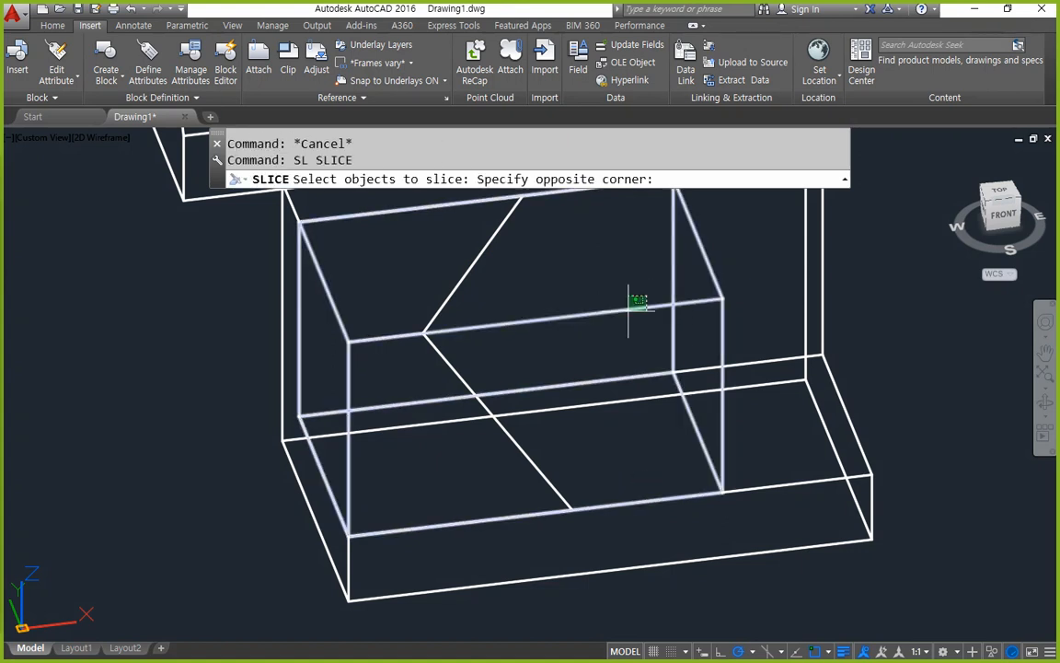
{"action": "left_click", "coordinate": [627, 310]}
{"action": "key", "text": "Return"}
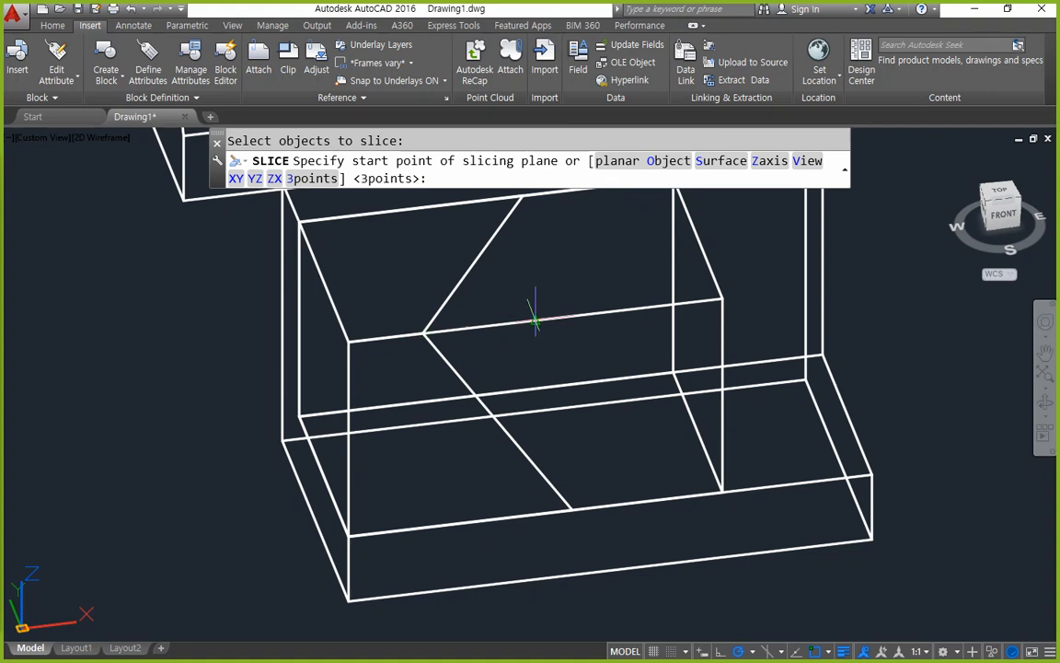
{"action": "key", "text": "Return"}
{"action": "left_click", "coordinate": [423, 332]}
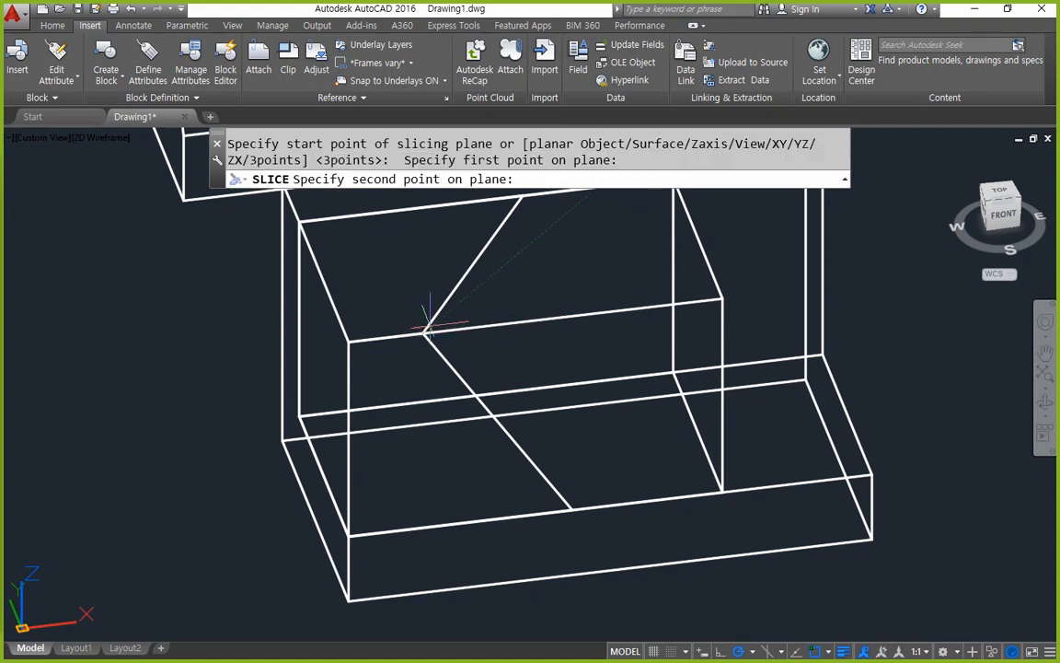
{"action": "left_click", "coordinate": [520, 196]}
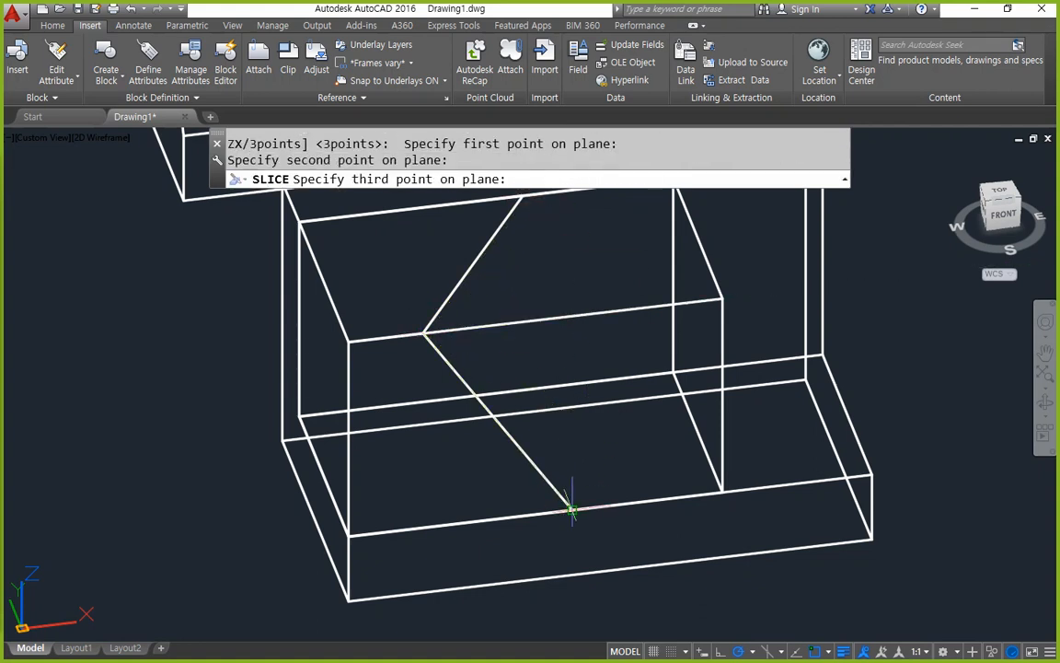
{"action": "left_click", "coordinate": [570, 508]}
{"action": "left_click", "coordinate": [348, 342]}
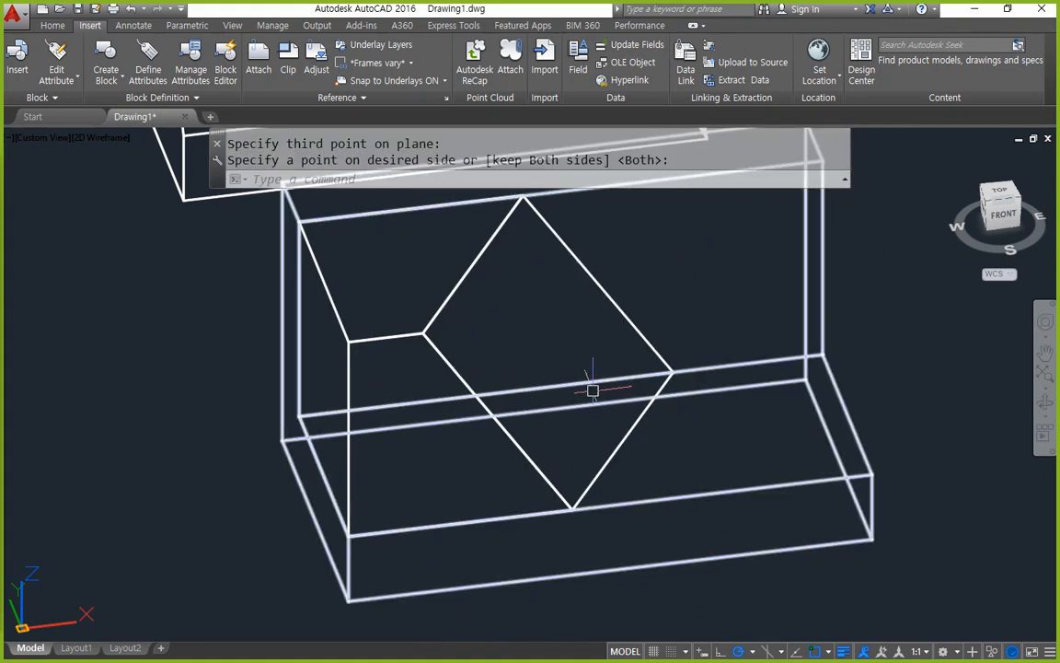
Union the sliced block with the L-shaped solid.
{"action": "type", "text": "un"}
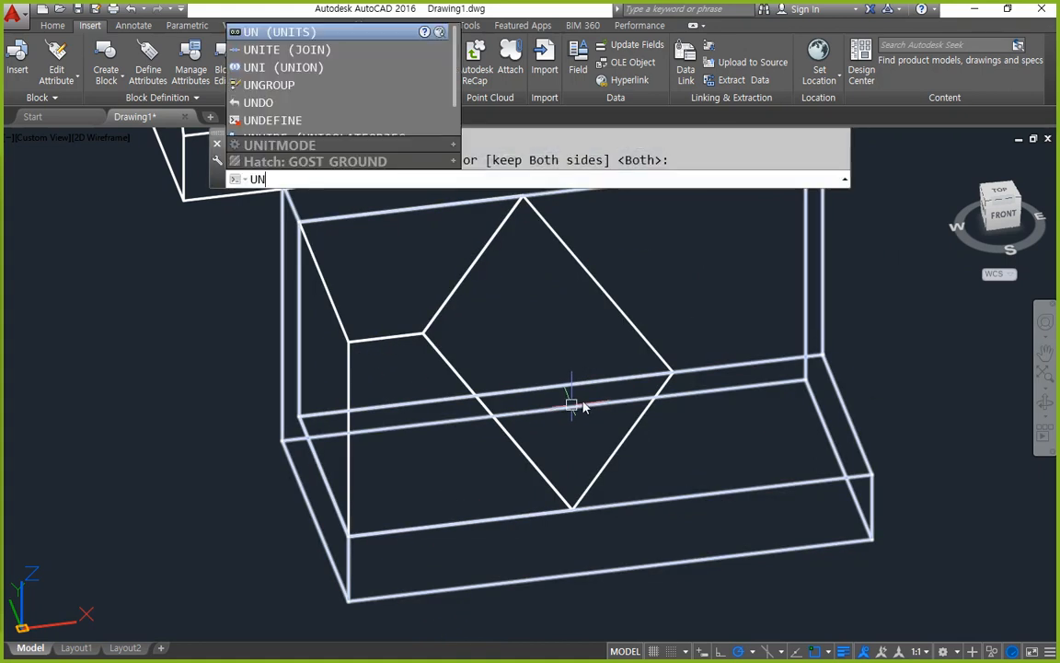
{"action": "type", "text": "i"}
{"action": "key", "text": "Return"}
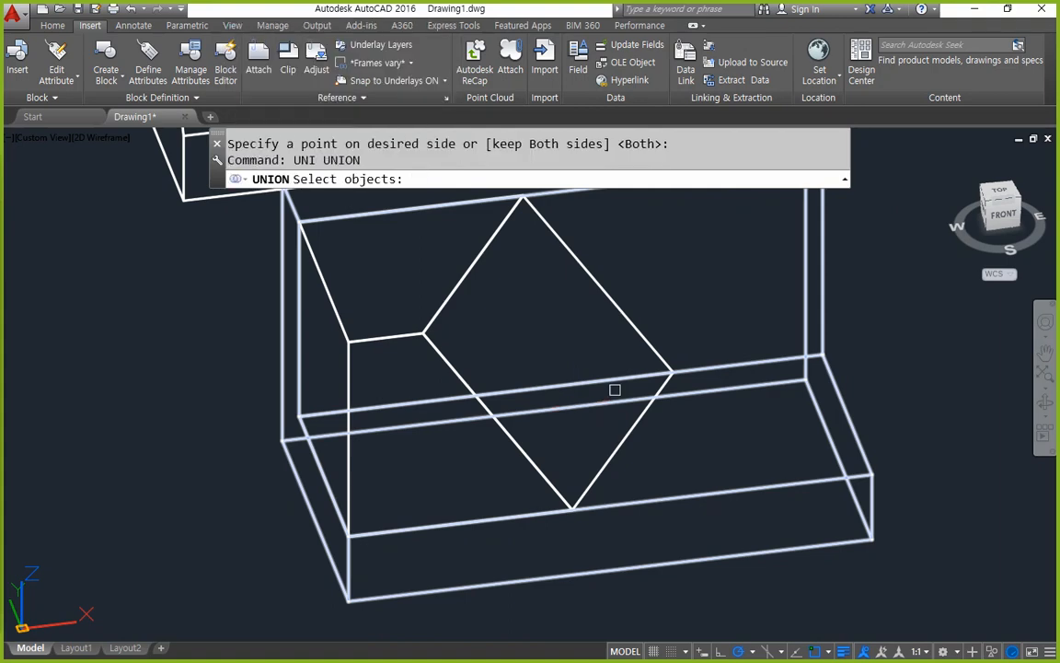
{"action": "left_click", "coordinate": [689, 300]}
{"action": "left_click", "coordinate": [641, 426]}
{"action": "key", "text": "Return"}
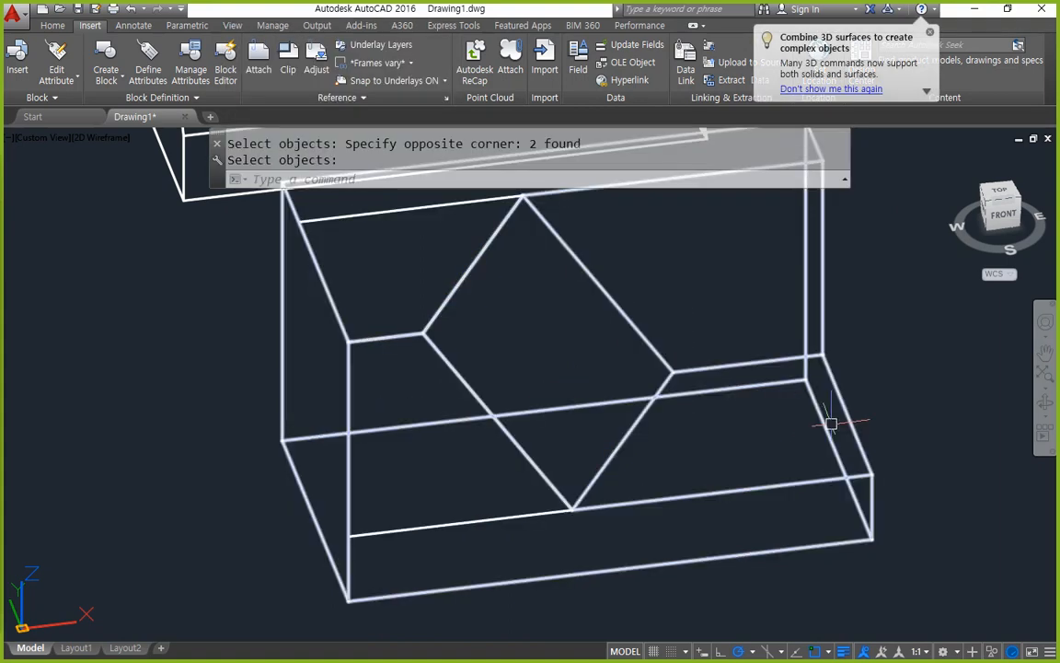
Erase the leftover construction lines around the sloped cut of the merged solid.
{"action": "scroll", "coordinate": [830, 424], "scroll_direction": "down", "scroll_amount": 4}
{"action": "middle_click_drag", "start_coordinate": [944, 453], "coordinate": [772, 522], "text": "shift"}
{"action": "scroll", "coordinate": [644, 391], "scroll_direction": "up", "scroll_amount": 4}
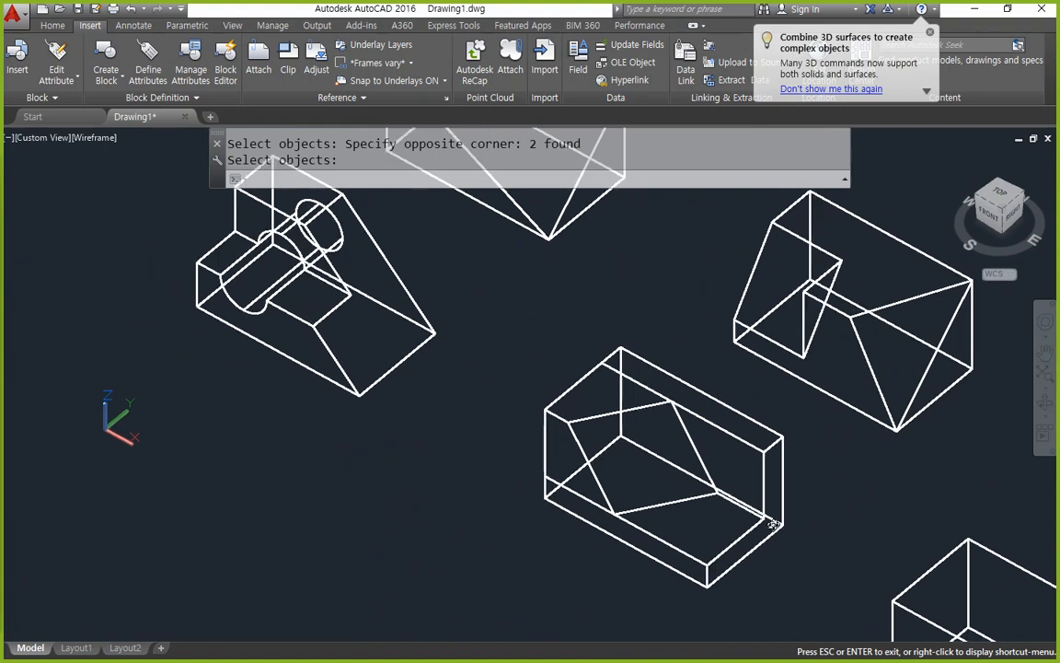
{"action": "left_click", "coordinate": [643, 374], "text": "ctrl"}
{"action": "type", "text": "e"}
{"action": "key", "text": "Return"}
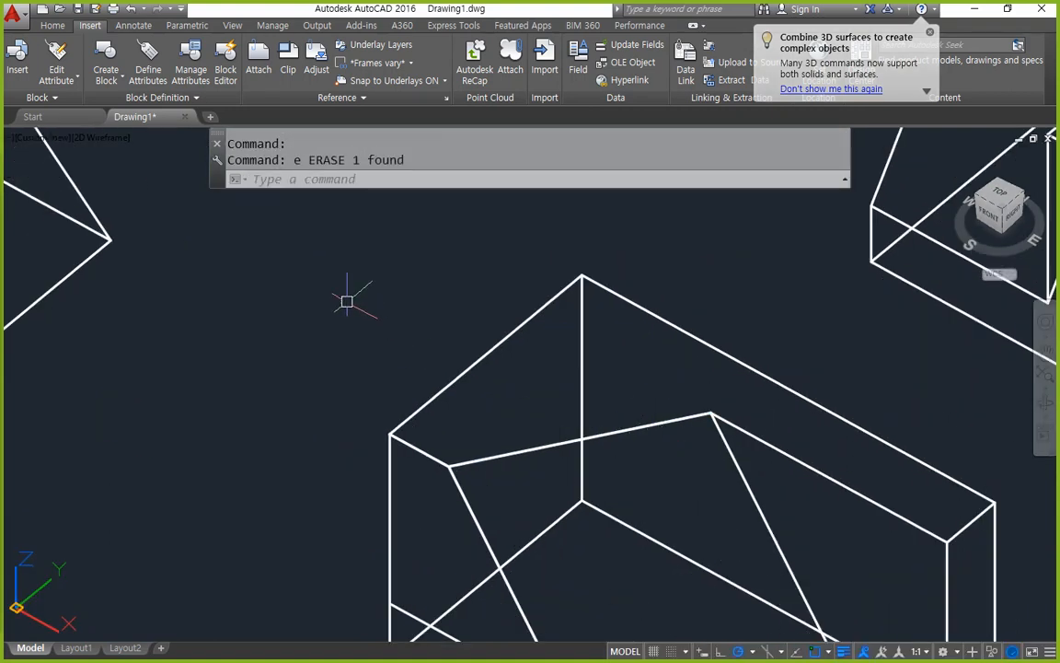
{"action": "left_click", "coordinate": [324, 260]}
{"action": "left_click", "coordinate": [764, 587]}
{"action": "type", "text": "e"}
{"action": "key", "text": "Return"}
{"action": "middle_click_drag", "start_coordinate": [786, 563], "coordinate": [741, 452]}
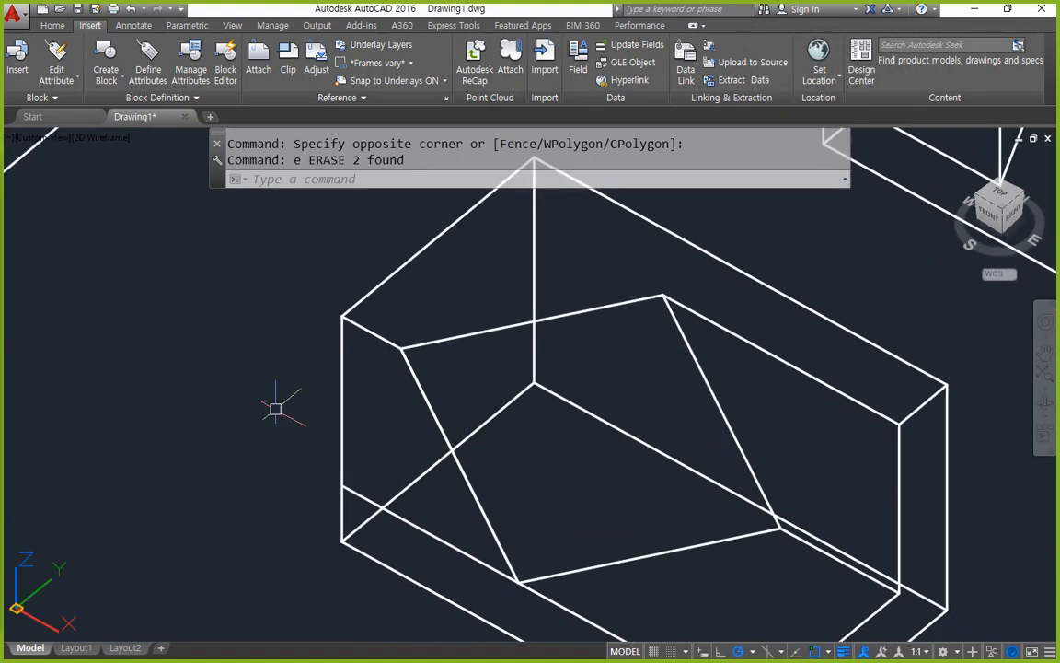
{"action": "left_click", "coordinate": [230, 296]}
{"action": "left_click", "coordinate": [599, 578]}
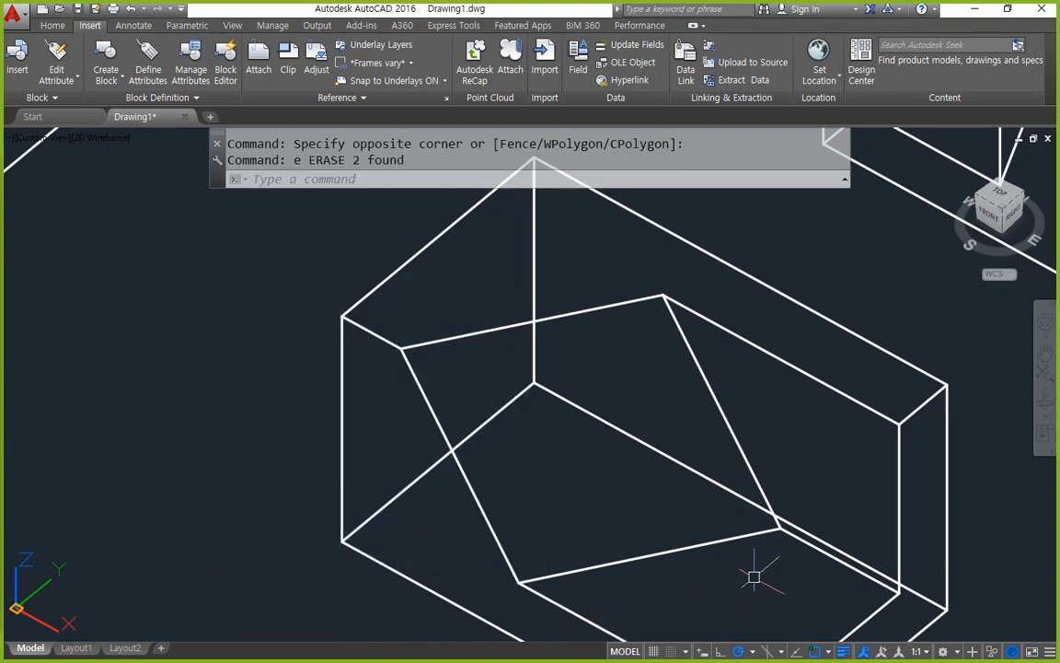
{"action": "scroll", "coordinate": [762, 575], "scroll_direction": "down", "scroll_amount": 3}
{"action": "middle_click_drag", "start_coordinate": [763, 576], "coordinate": [597, 537], "text": "shift"}
{"action": "left_click_drag", "start_coordinate": [508, 530], "coordinate": [563, 532]}
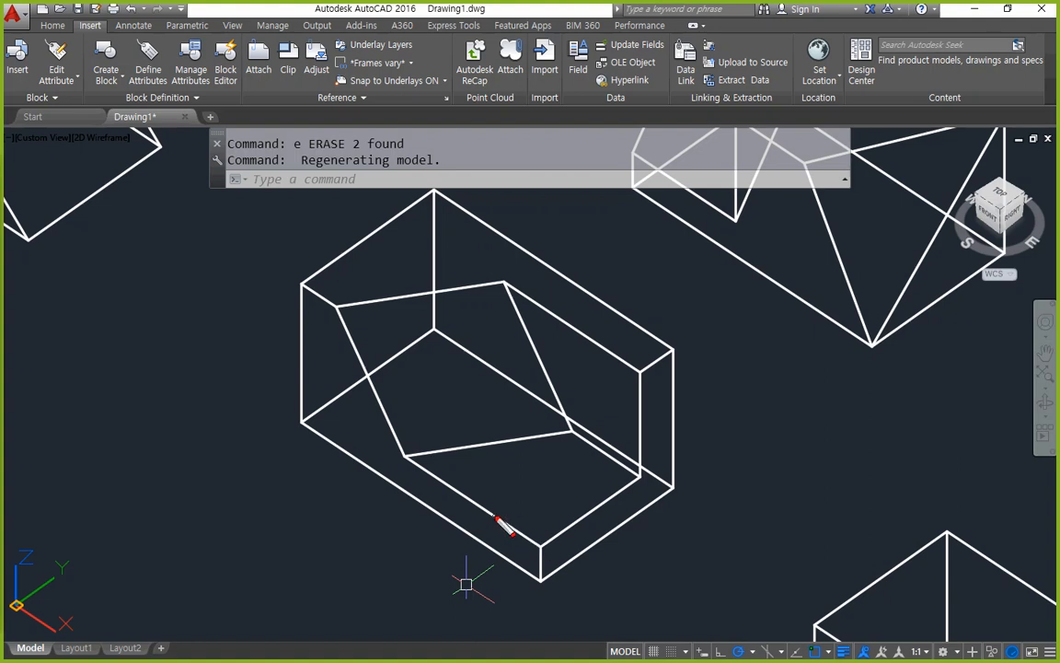
{"action": "left_click_drag", "start_coordinate": [495, 517], "coordinate": [572, 521]}
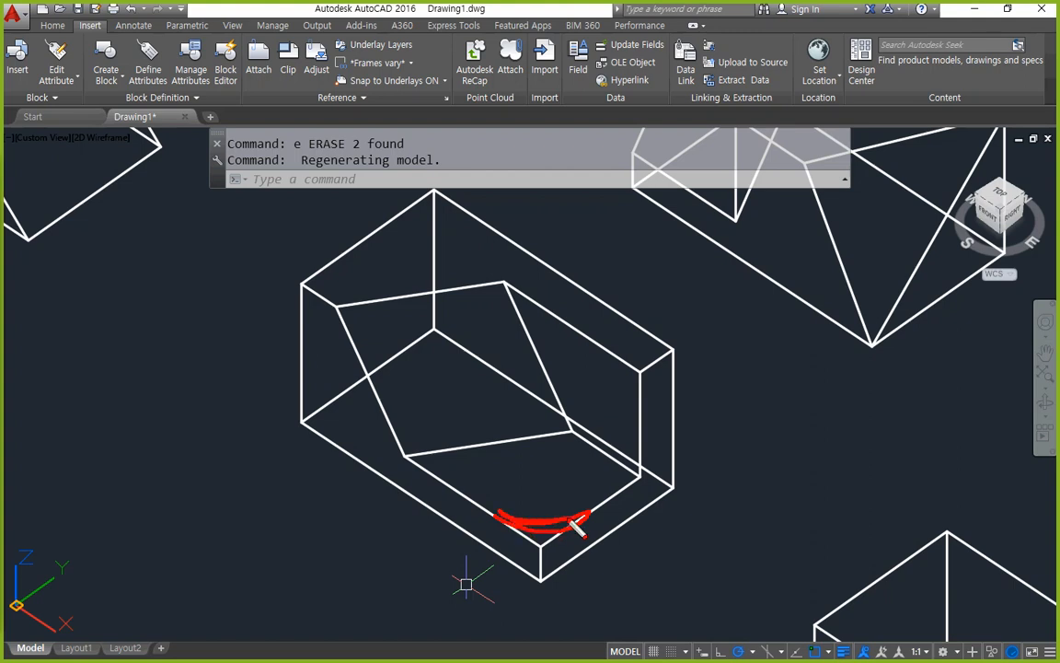
{"action": "mouse_move", "coordinate": [541, 580]}
{"action": "left_mouse_down"}
{"action": "mouse_move", "coordinate": [525, 563]}
{"action": "mouse_move", "coordinate": [557, 556]}
{"action": "mouse_move", "coordinate": [541, 552]}
{"action": "mouse_move", "coordinate": [558, 568]}
{"action": "mouse_move", "coordinate": [550, 450]}
{"action": "left_mouse_up"}
Start a 10-unit fillet on the short vertical edge at the merged solid's outer lower corner.
{"action": "scroll", "coordinate": [547, 586], "scroll_direction": "up", "scroll_amount": 6}
{"action": "left_click_drag", "start_coordinate": [541, 505], "coordinate": [658, 439]}
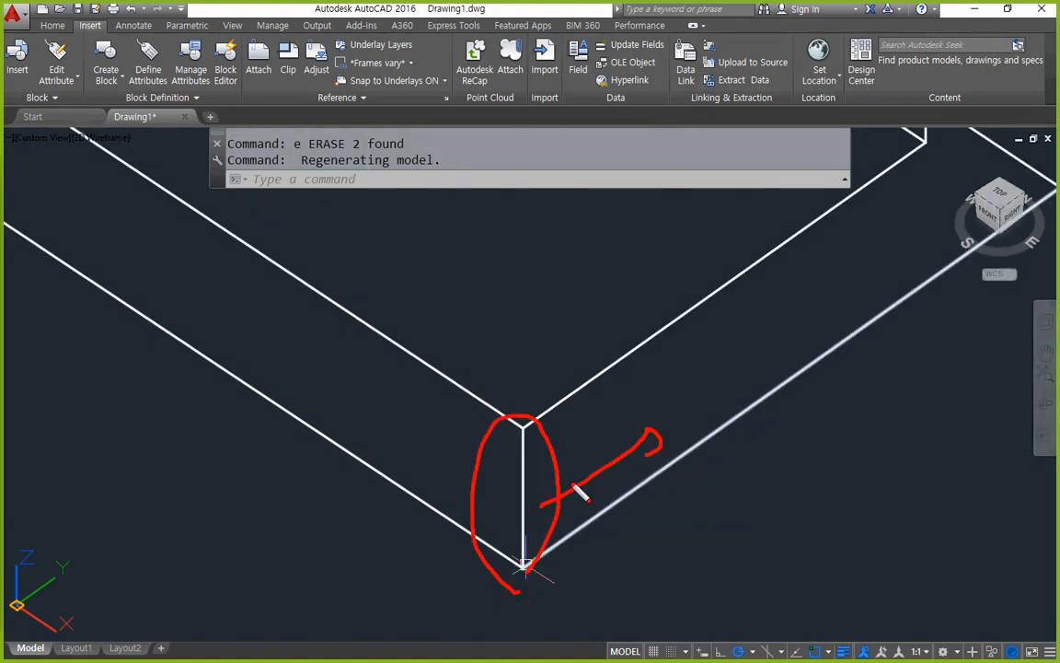
{"action": "mouse_move", "coordinate": [521, 487]}
{"action": "left_mouse_down"}
{"action": "mouse_move", "coordinate": [416, 415]}
{"action": "mouse_move", "coordinate": [403, 385]}
{"action": "left_mouse_up"}
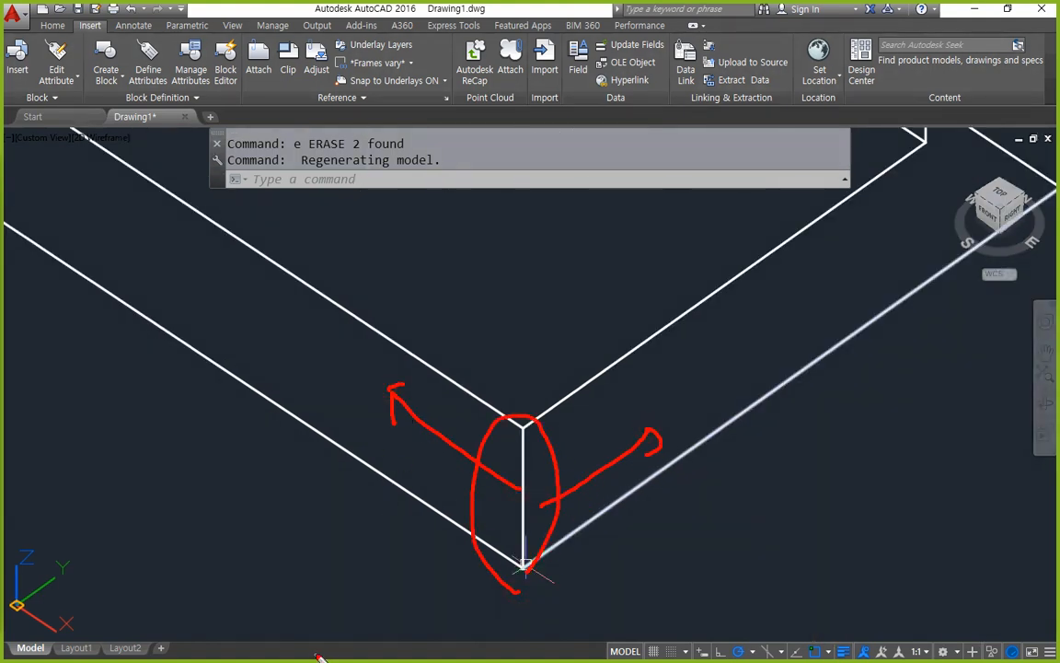
{"action": "key", "text": "Escape"}
{"action": "type", "text": "FILLET"}
{"action": "key", "text": "Return"}
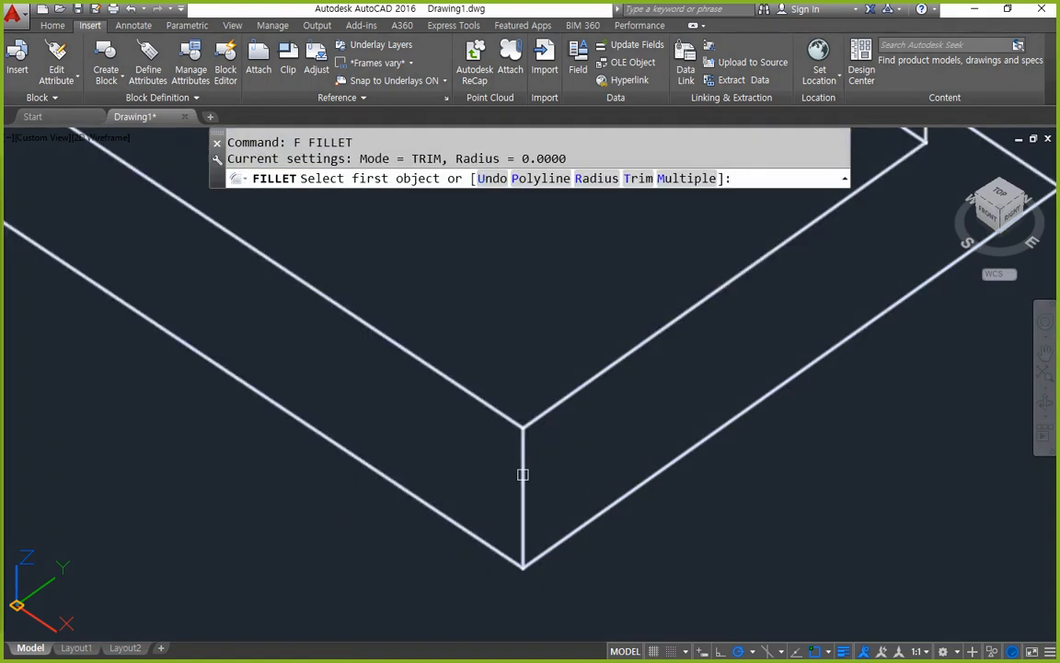
{"action": "type", "text": "r"}
{"action": "key", "text": "Return"}
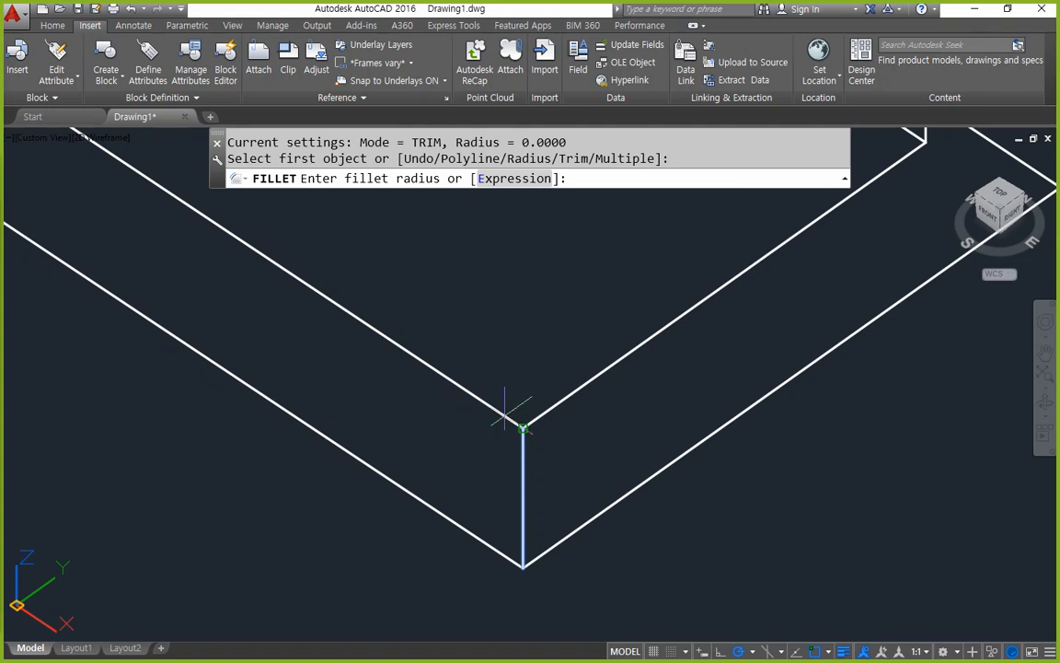
{"action": "mouse_move", "coordinate": [378, 193]}
{"action": "left_mouse_down"}
{"action": "mouse_move", "coordinate": [324, 171]}
{"action": "mouse_move", "coordinate": [397, 158]}
{"action": "mouse_move", "coordinate": [614, 194]}
{"action": "mouse_move", "coordinate": [412, 214]}
{"action": "left_mouse_up"}
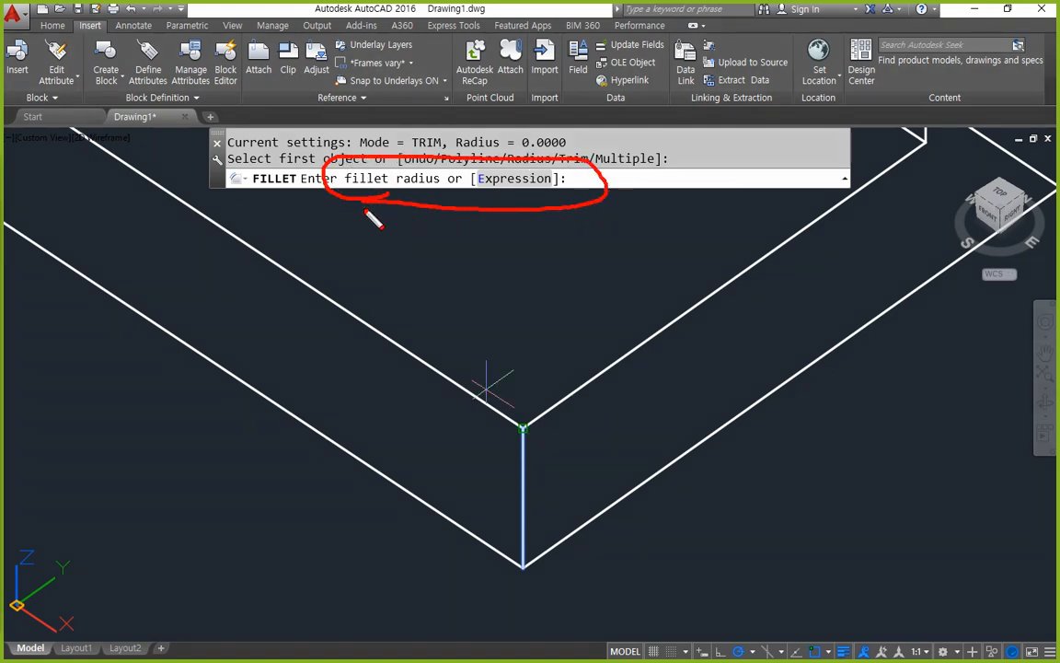
{"action": "key", "text": "Escape"}
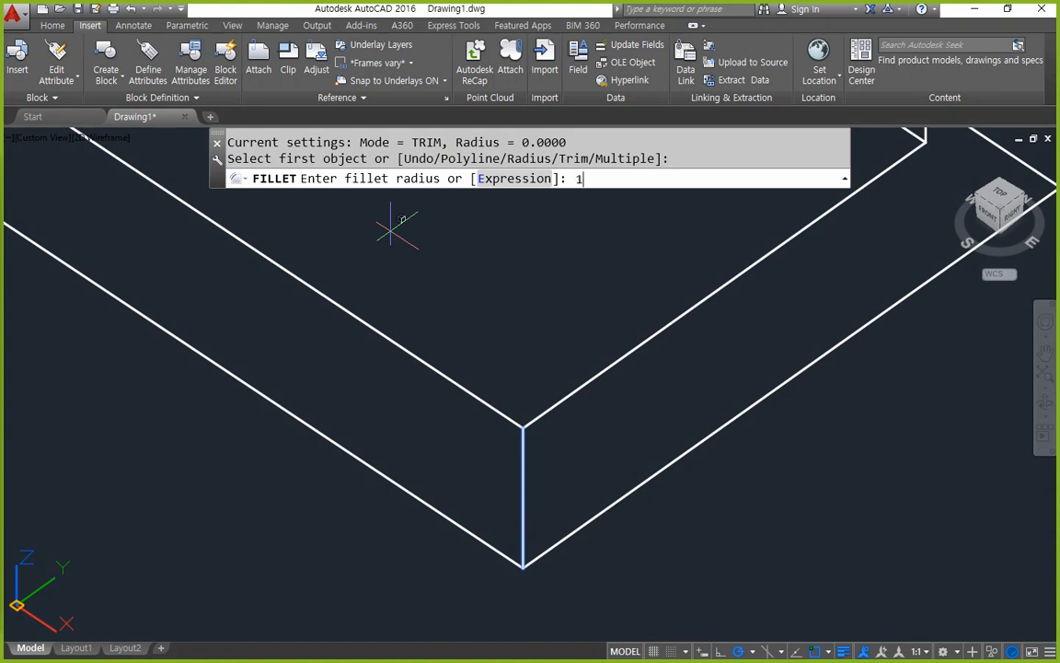
{"action": "key", "text": "Return"}
{"action": "key", "text": "ctrl+2"}
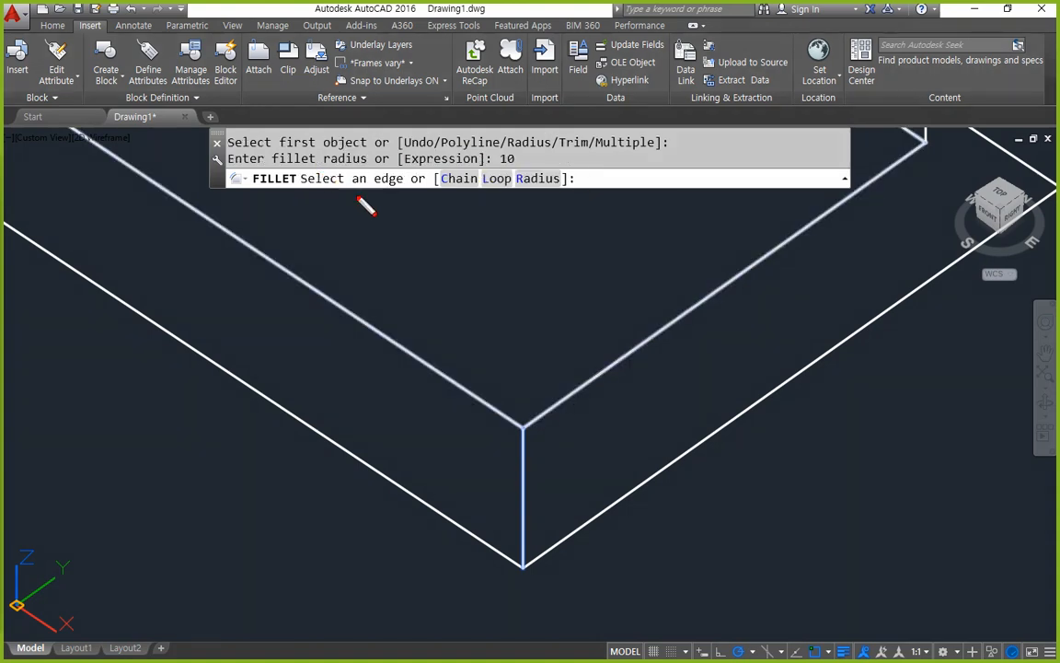
{"action": "mouse_move", "coordinate": [373, 206]}
{"action": "left_mouse_down"}
{"action": "mouse_move", "coordinate": [324, 206]}
{"action": "mouse_move", "coordinate": [427, 171]}
{"action": "mouse_move", "coordinate": [411, 210]}
{"action": "left_mouse_up"}
{"action": "mouse_move", "coordinate": [504, 493]}
{"action": "left_mouse_down"}
{"action": "mouse_move", "coordinate": [529, 486]}
{"action": "mouse_move", "coordinate": [529, 501]}
{"action": "left_mouse_up"}
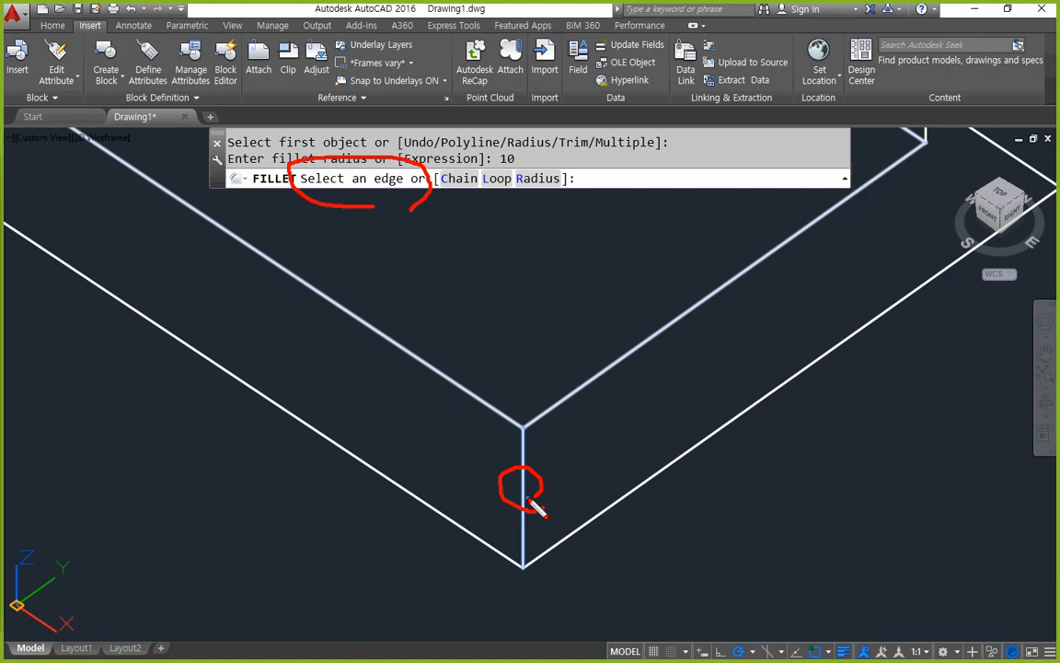
Add the sloped face's four edges, the inner step edge and the short upper end edge, and apply the fillet.
{"action": "scroll", "coordinate": [531, 501], "scroll_direction": "down", "scroll_amount": 4}
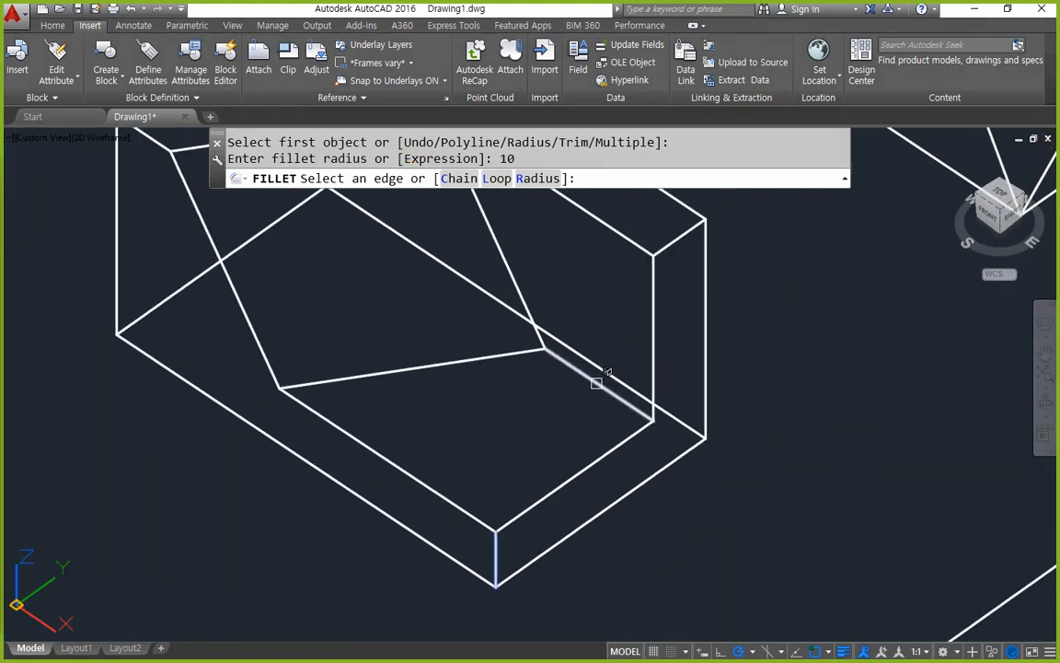
{"action": "left_click", "coordinate": [600, 385]}
{"action": "left_click", "coordinate": [445, 363]}
{"action": "middle_click_drag", "start_coordinate": [449, 425], "coordinate": [391, 265], "text": "shift"}
{"action": "left_click", "coordinate": [497, 289]}
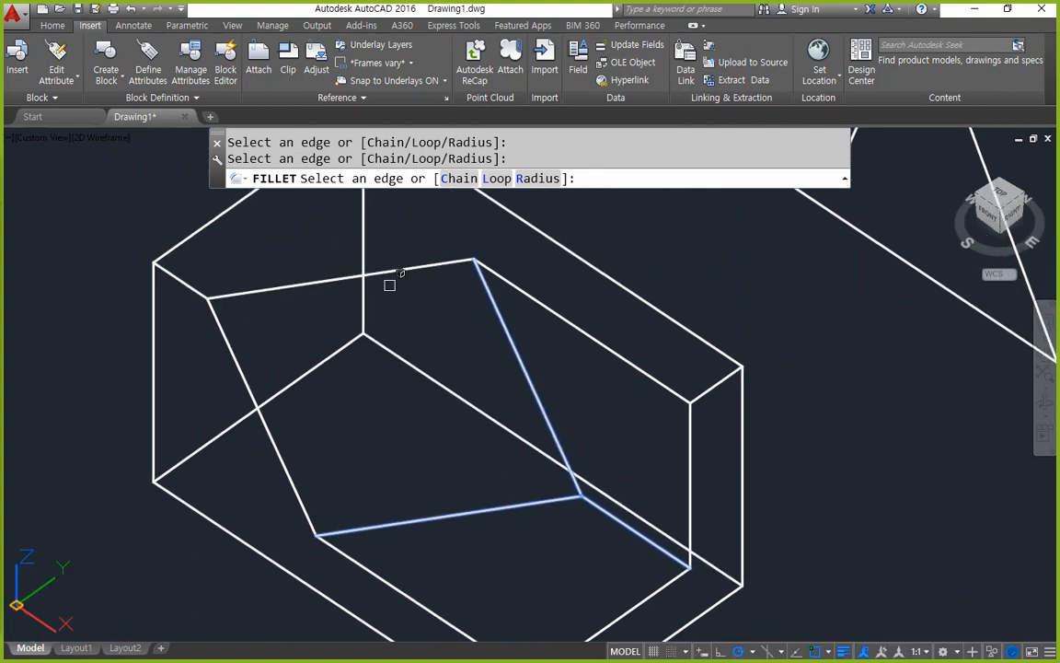
{"action": "left_click", "coordinate": [252, 389]}
{"action": "scroll", "coordinate": [188, 293], "scroll_direction": "down", "scroll_amount": 4}
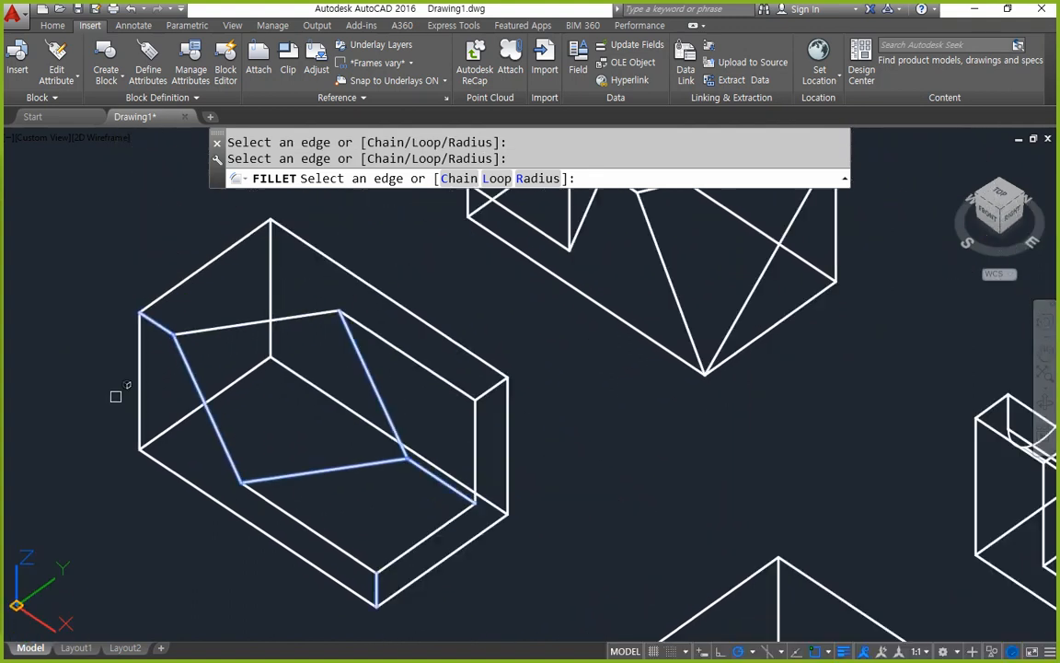
{"action": "scroll", "coordinate": [142, 397], "scroll_direction": "up", "scroll_amount": 4}
{"action": "left_click", "coordinate": [253, 328]}
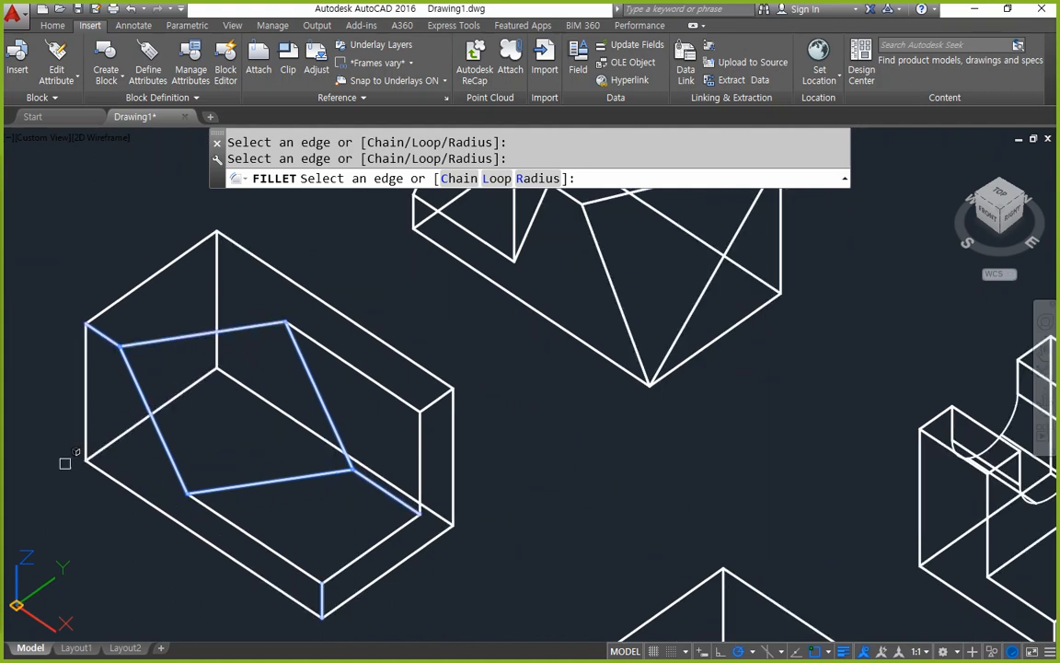
{"action": "key", "text": "Return"}
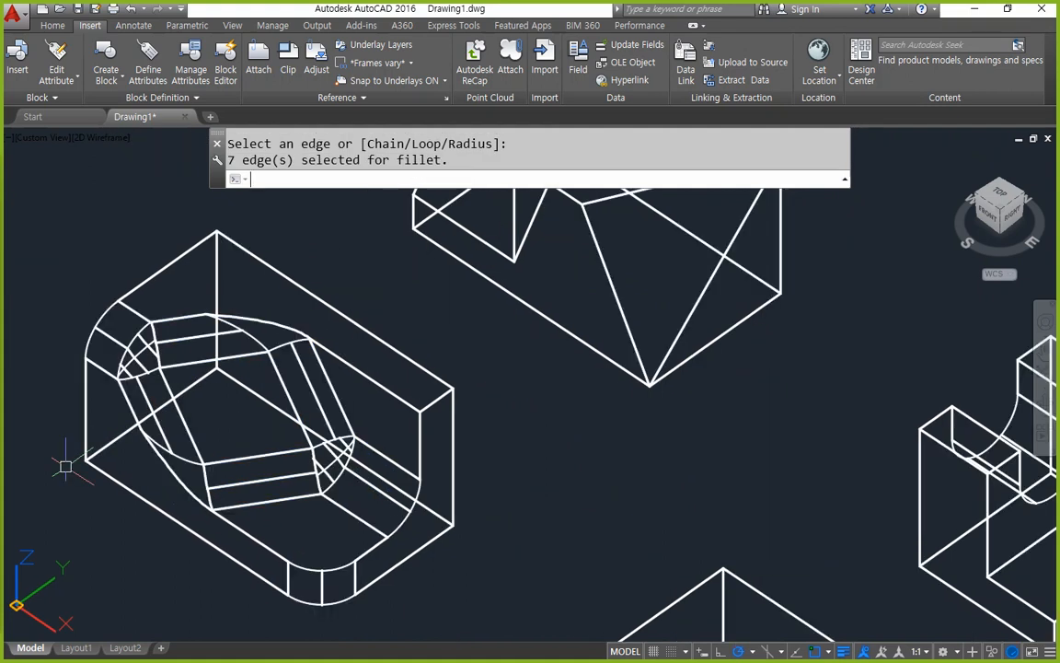
Display the model in the Shades of Gray visual style and inspect the filleted solid from the opposite side.
{"action": "key", "text": "Escape"}
{"action": "key", "text": "Escape"}
{"action": "type", "text": "sha"}
{"action": "key", "text": "Return"}
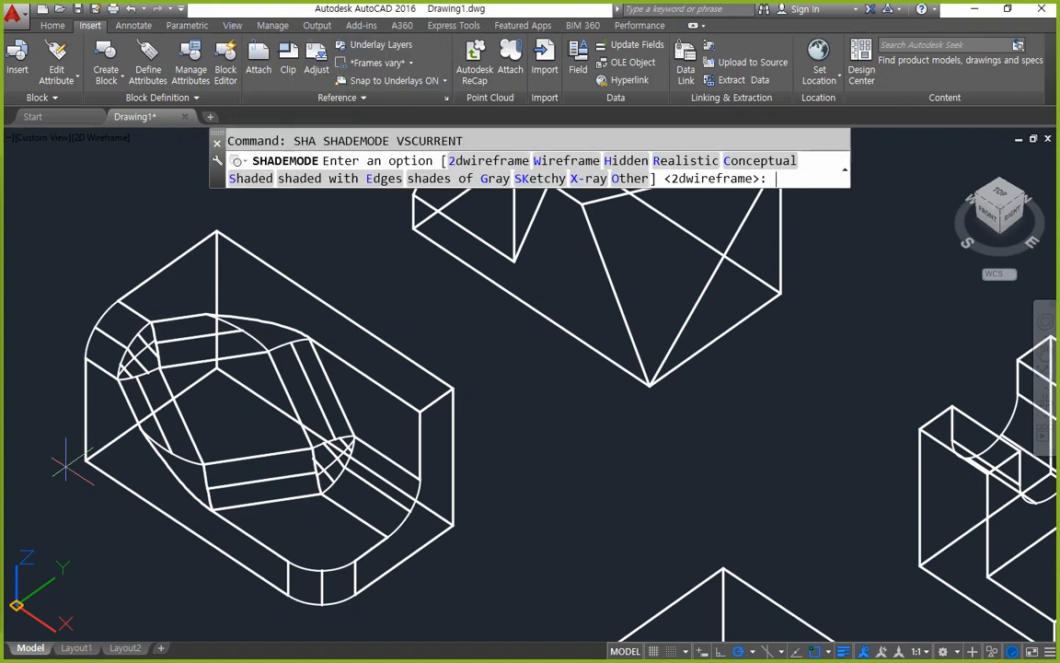
{"action": "type", "text": "g"}
{"action": "key", "text": "Return"}
{"action": "mouse_move", "coordinate": [421, 532]}
{"action": "middle_mouse_down", "text": "shift"}
{"action": "mouse_move", "coordinate": [539, 433]}
{"action": "mouse_move", "coordinate": [581, 432]}
{"action": "mouse_move", "coordinate": [617, 459]}
{"action": "mouse_move", "coordinate": [607, 503]}
{"action": "middle_mouse_up", "text": "shift"}
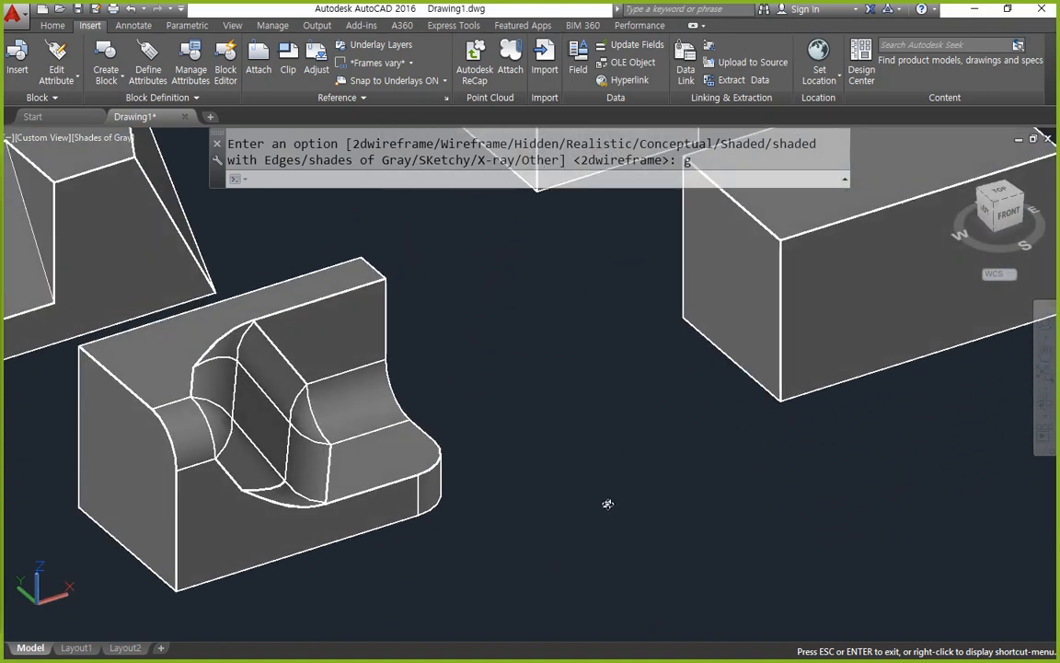
Switch the model to the Conceptual visual style and view the filleted solid from the front.
{"action": "type", "text": "sha"}
{"action": "key", "text": "Return"}
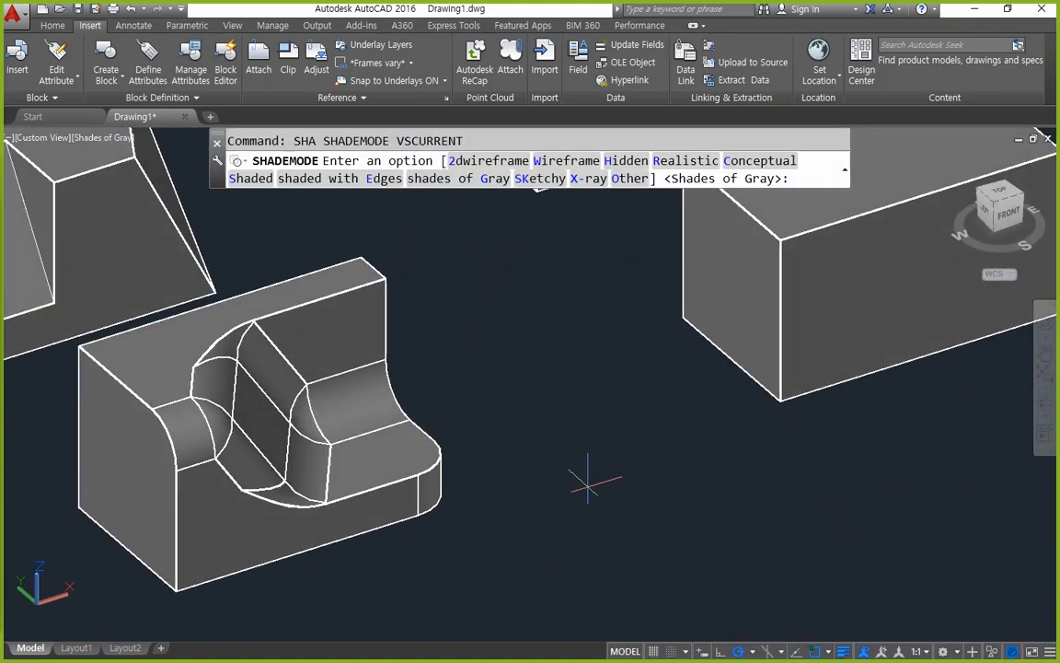
{"action": "type", "text": "c"}
{"action": "key", "text": "Return"}
{"action": "middle_click_drag", "start_coordinate": [572, 502], "coordinate": [479, 515], "text": "shift"}
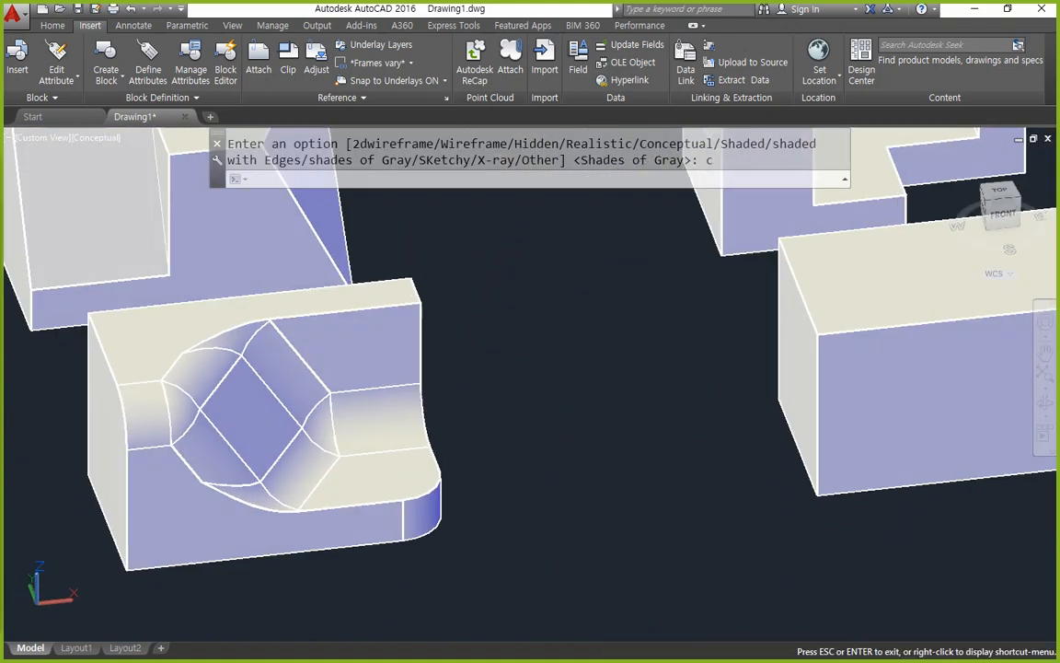
Switch the model to the Realistic visual style and inspect the rounded edges around the sloped face.
{"action": "key", "text": "Return"}
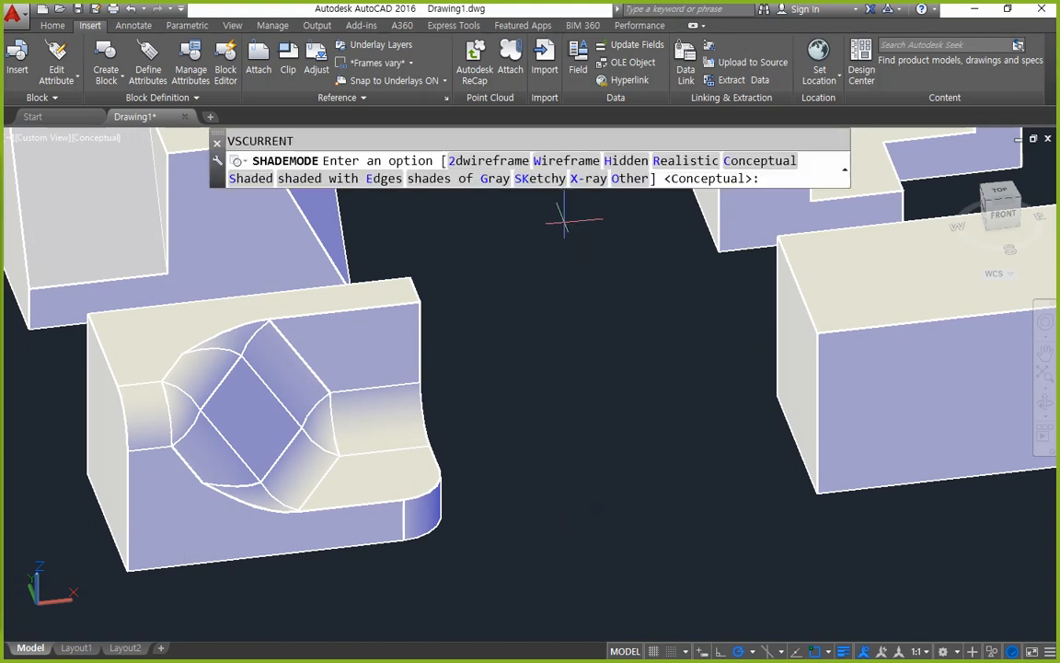
{"action": "left_click", "coordinate": [662, 166]}
{"action": "mouse_move", "coordinate": [534, 461]}
{"action": "middle_mouse_down", "text": "shift"}
{"action": "mouse_move", "coordinate": [481, 422]}
{"action": "mouse_move", "coordinate": [366, 382]}
{"action": "mouse_move", "coordinate": [336, 407]}
{"action": "mouse_move", "coordinate": [348, 466]}
{"action": "mouse_move", "coordinate": [402, 497]}
{"action": "mouse_move", "coordinate": [513, 497]}
{"action": "mouse_move", "coordinate": [578, 443]}
{"action": "mouse_move", "coordinate": [563, 459]}
{"action": "middle_mouse_up", "text": "shift"}
{"action": "key", "text": "ctrl+2"}
{"action": "left_click_drag", "start_coordinate": [153, 381], "coordinate": [196, 502]}
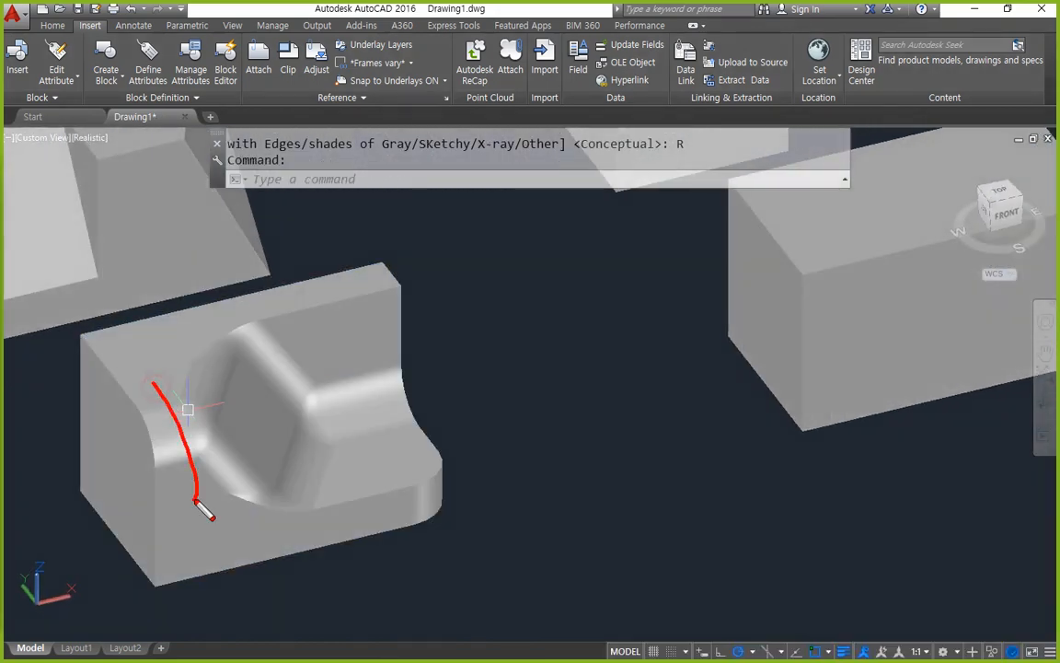
{"action": "left_click_drag", "start_coordinate": [166, 361], "coordinate": [213, 398]}
{"action": "left_click_drag", "start_coordinate": [270, 429], "coordinate": [343, 451]}
{"action": "left_click_drag", "start_coordinate": [235, 434], "coordinate": [199, 497]}
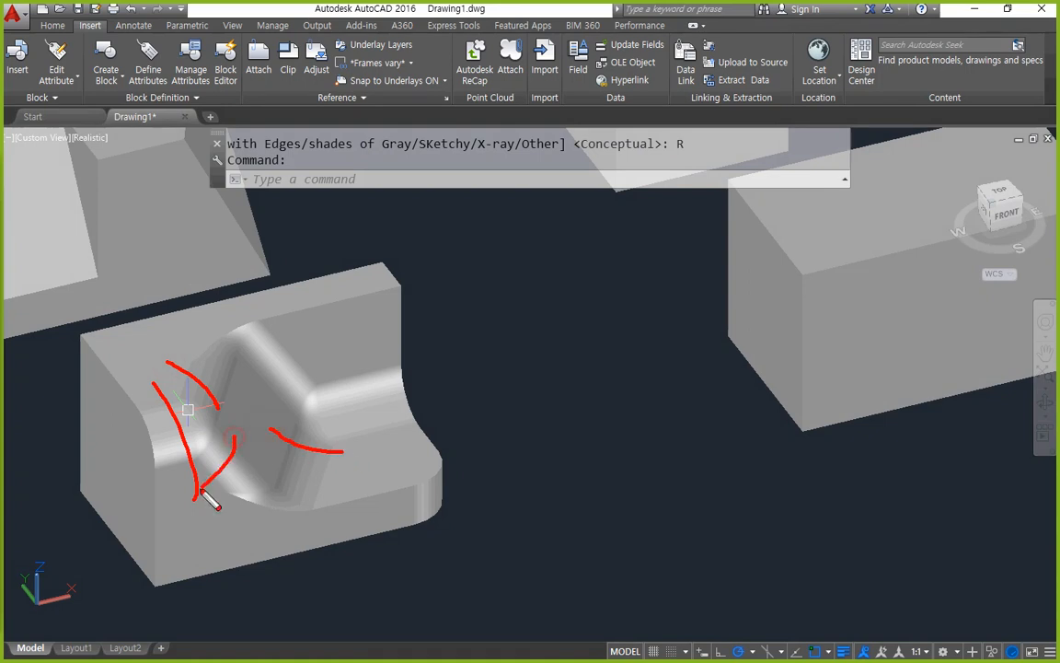
{"action": "left_click_drag", "start_coordinate": [230, 405], "coordinate": [336, 542]}
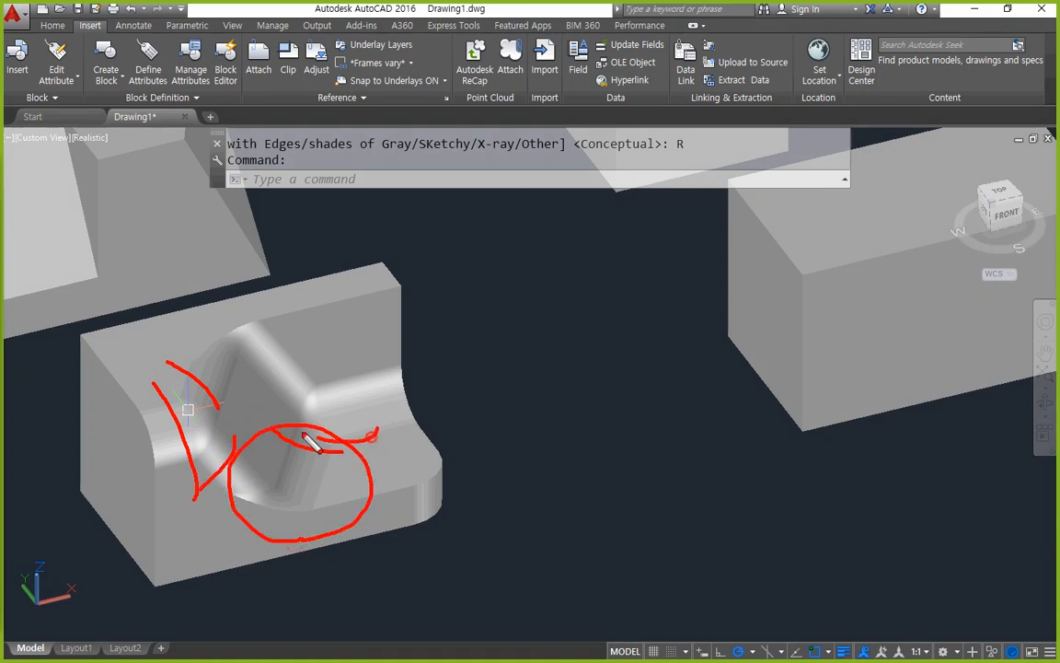
{"action": "left_click_drag", "start_coordinate": [310, 438], "coordinate": [407, 433]}
{"action": "key", "text": "Escape"}
Undo the visual style changes and the multi-edge fillet.
{"action": "key", "text": "ctrl+z"}
{"action": "key", "text": "ctrl+z"}
{"action": "key", "text": "ctrl+z"}
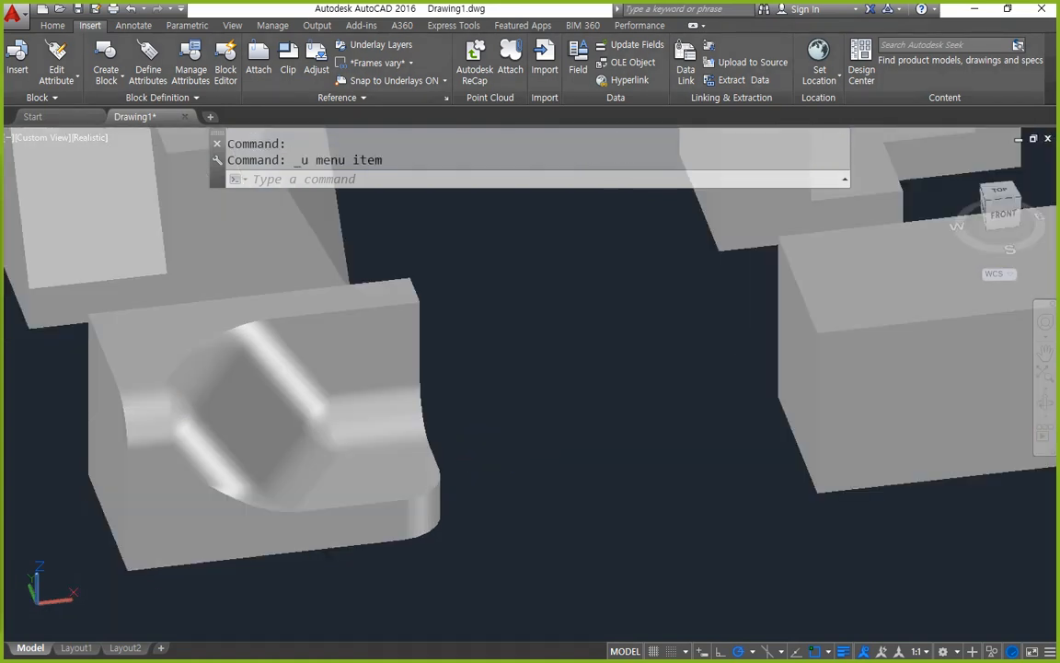
{"action": "key", "text": "ctrl+z"}
{"action": "key", "text": "ctrl+z"}
{"action": "key", "text": "ctrl+z"}
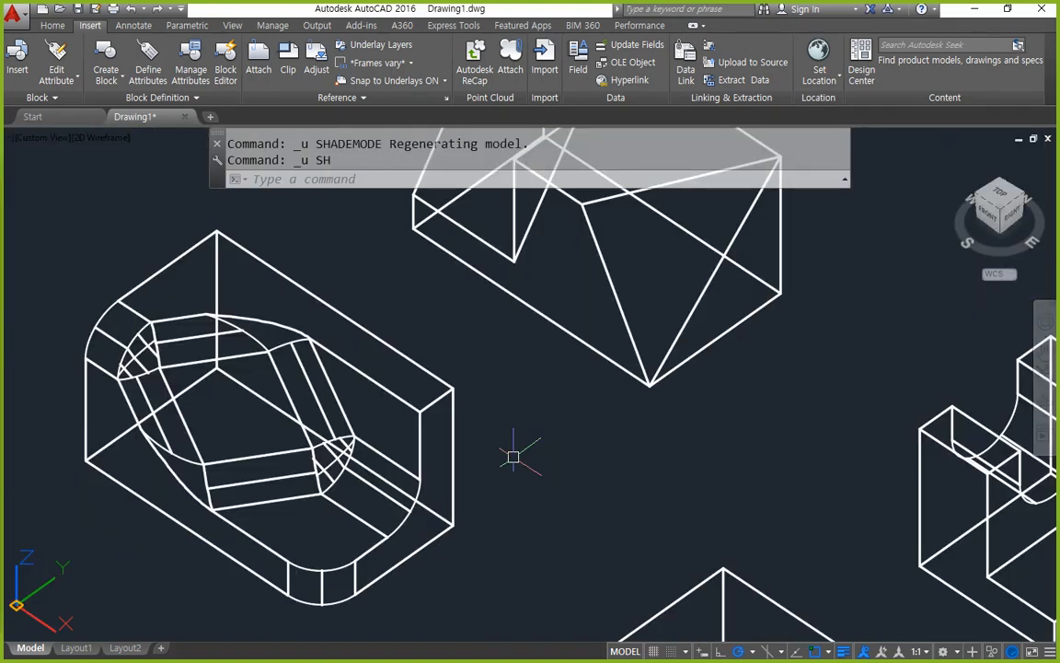
Fillet only the short vertical edge at the solid's outer lower corner with a 10-unit radius.
{"action": "scroll", "coordinate": [459, 470], "scroll_direction": "down", "scroll_amount": 3}
{"action": "type", "text": "f"}
{"action": "key", "text": "Return"}
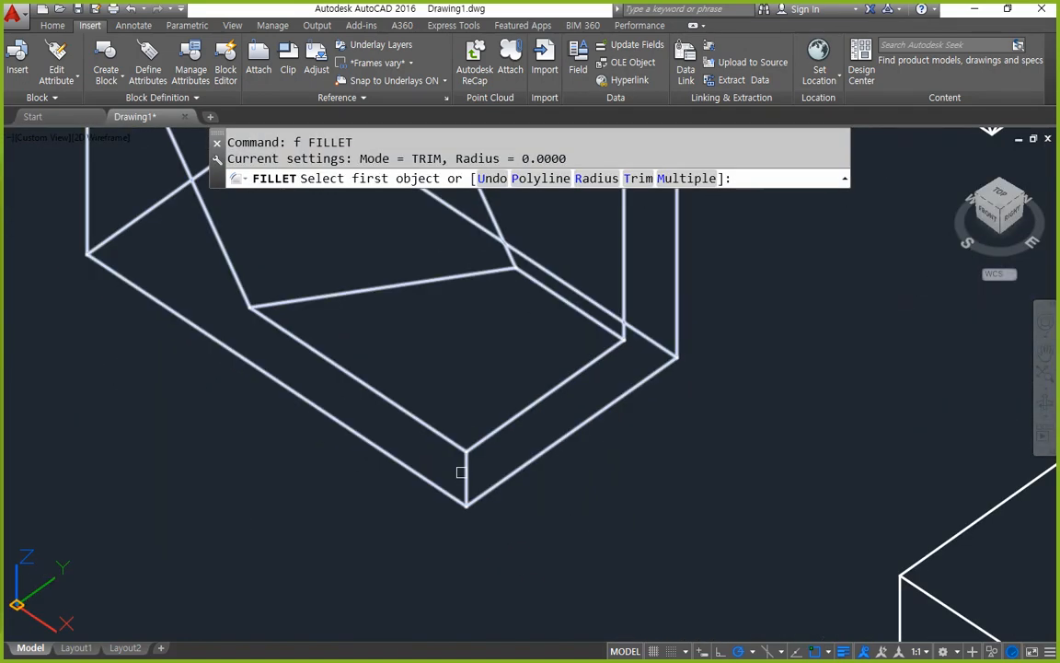
{"action": "type", "text": "r"}
{"action": "key", "text": "Return"}
{"action": "key", "text": "Return"}
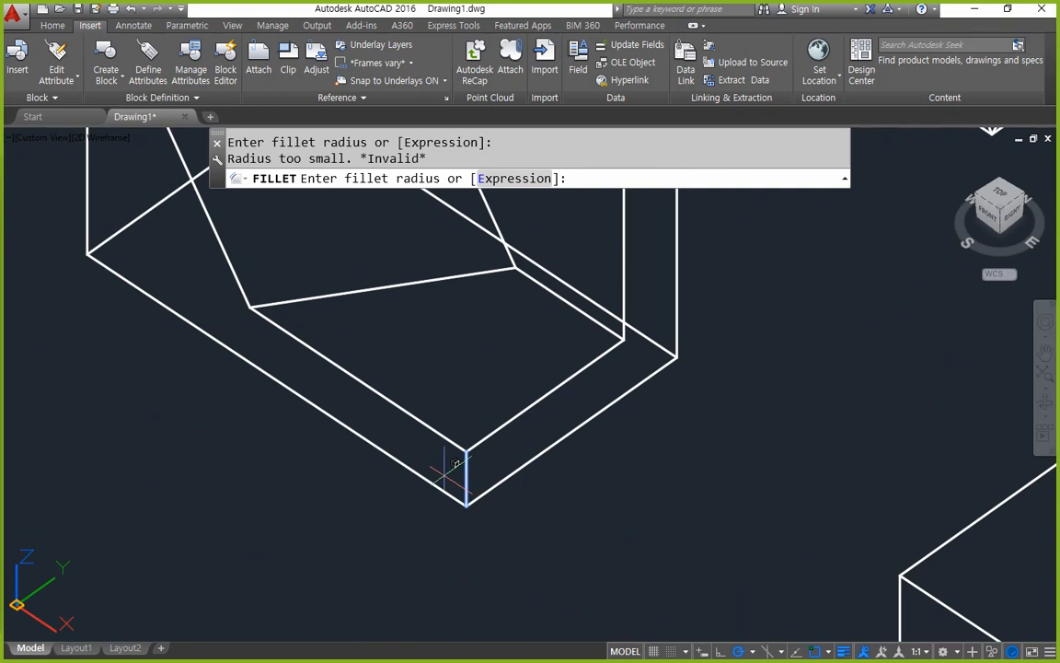
{"action": "key", "text": "Return"}
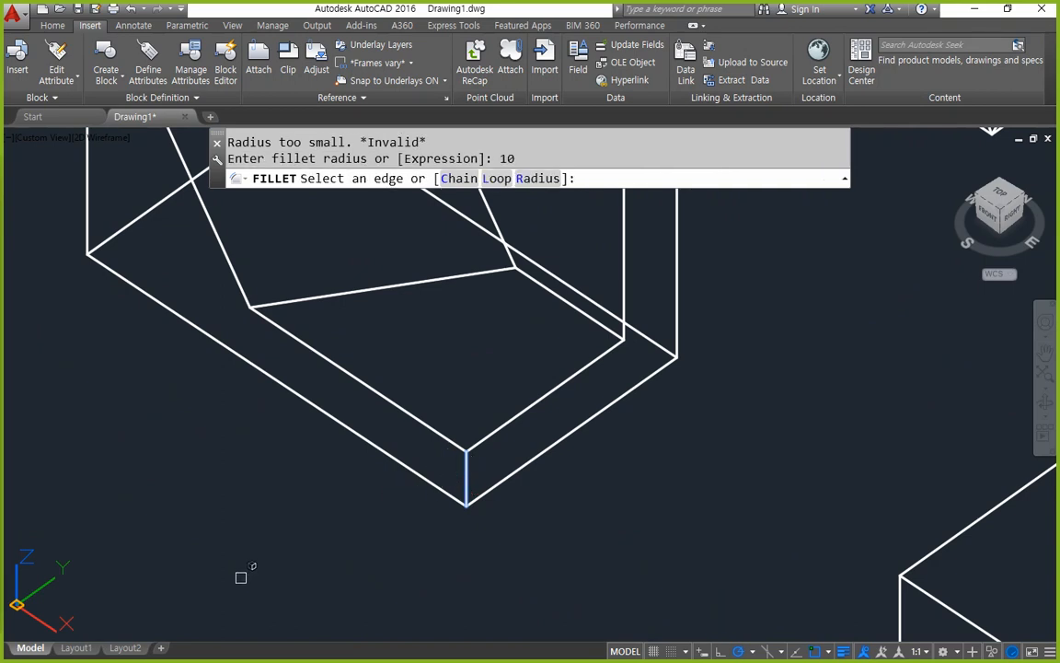
{"action": "key", "text": "Return"}
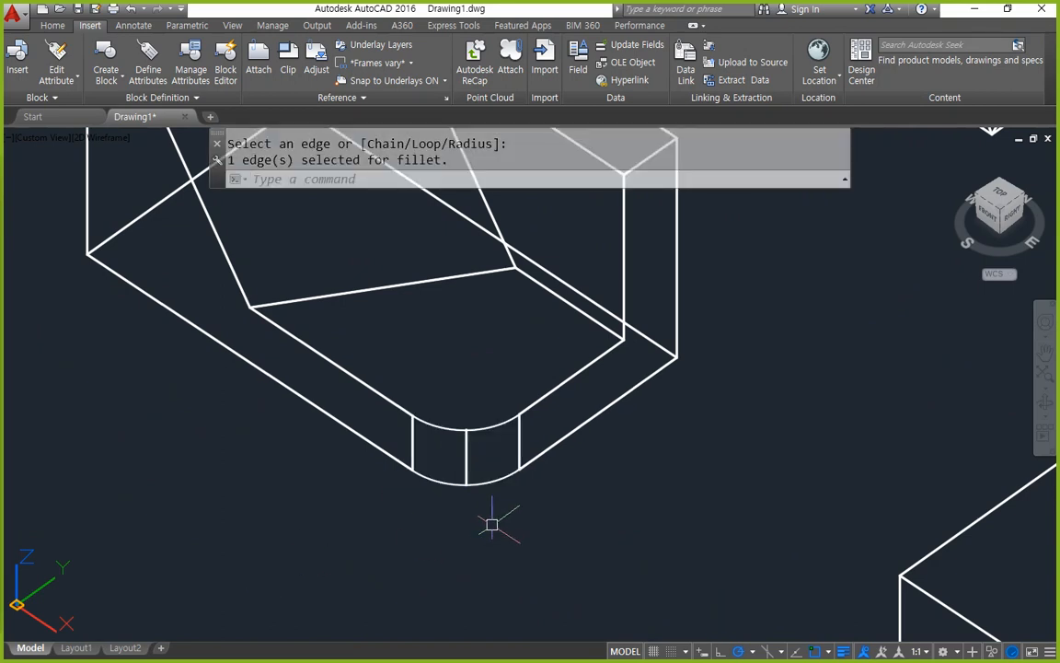
{"action": "scroll", "coordinate": [325, 433], "scroll_direction": "down", "scroll_amount": 2}
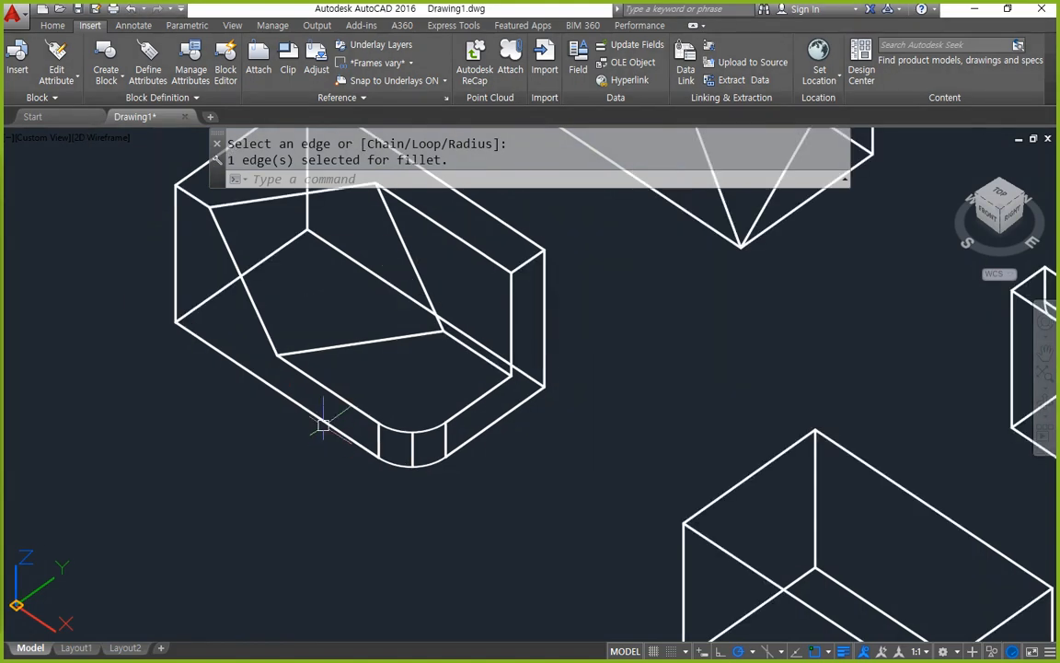
{"action": "middle_click_drag", "start_coordinate": [311, 322], "coordinate": [255, 429]}
{"action": "mouse_move", "coordinate": [183, 578]}
{"action": "left_mouse_down"}
{"action": "mouse_move", "coordinate": [81, 453]}
{"action": "mouse_move", "coordinate": [518, 336]}
{"action": "mouse_move", "coordinate": [301, 516]}
{"action": "left_mouse_up"}
{"action": "scroll", "coordinate": [286, 502], "scroll_direction": "down", "scroll_amount": 4}
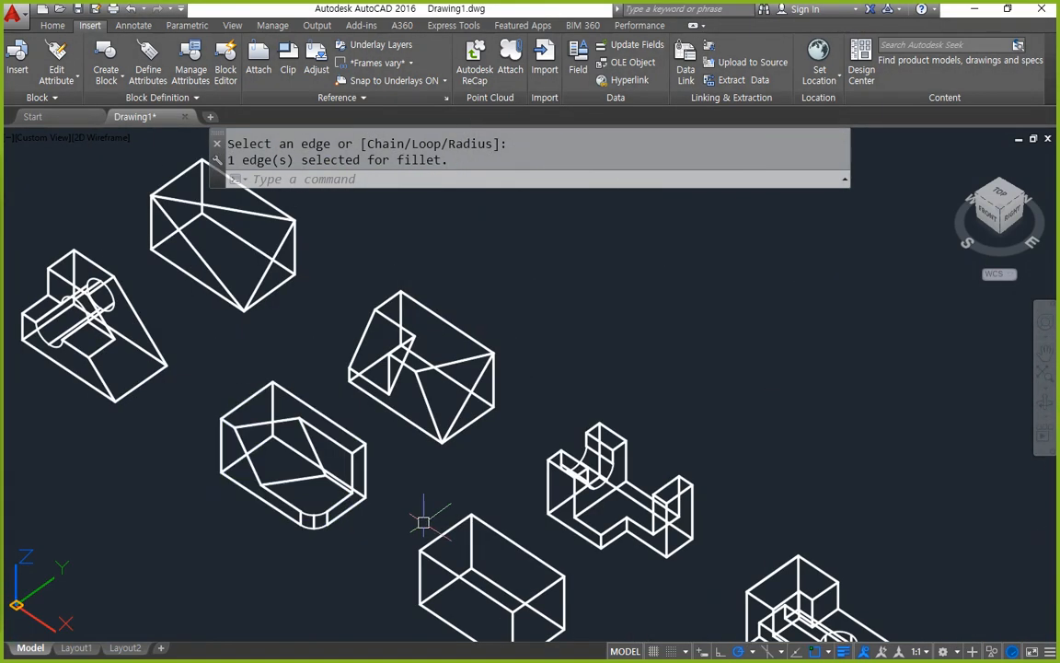
{"action": "middle_click_drag", "start_coordinate": [419, 509], "coordinate": [468, 489]}
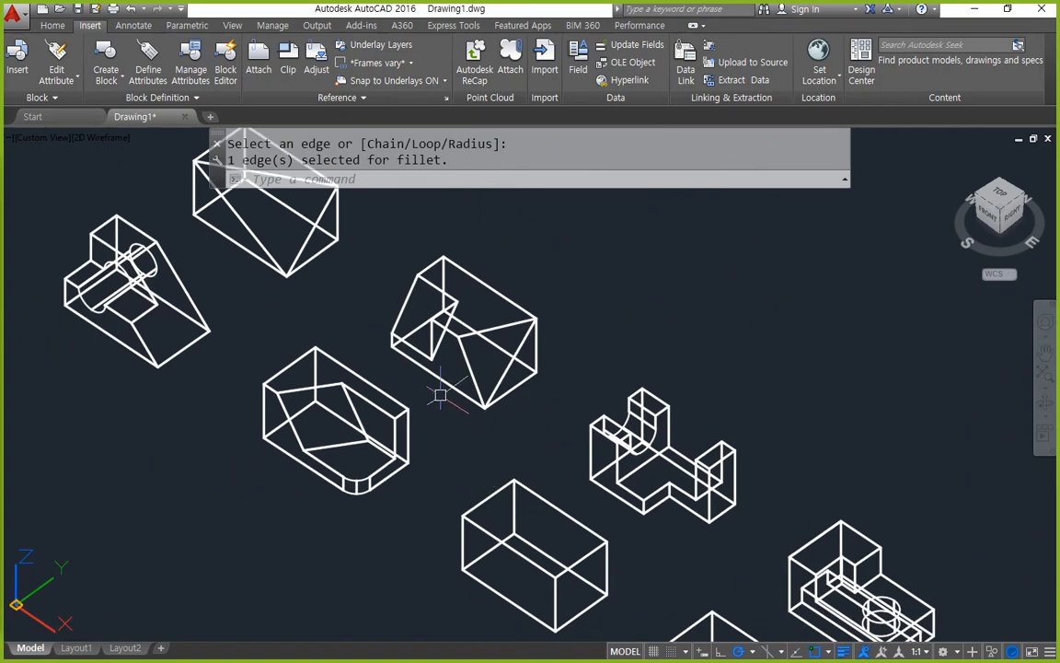
Start copying the uncut box beside the U-notched solid.
{"action": "mouse_move", "coordinate": [536, 603]}
{"action": "middle_mouse_down"}
{"action": "mouse_move", "coordinate": [517, 596]}
{"action": "mouse_move", "coordinate": [383, 372]}
{"action": "mouse_move", "coordinate": [406, 423]}
{"action": "mouse_move", "coordinate": [367, 455]}
{"action": "mouse_move", "coordinate": [568, 469]}
{"action": "mouse_move", "coordinate": [572, 459]}
{"action": "middle_mouse_up"}
{"action": "mouse_move", "coordinate": [485, 560]}
{"action": "left_mouse_down"}
{"action": "mouse_move", "coordinate": [428, 556]}
{"action": "mouse_move", "coordinate": [580, 411]}
{"action": "mouse_move", "coordinate": [483, 572]}
{"action": "left_mouse_up"}
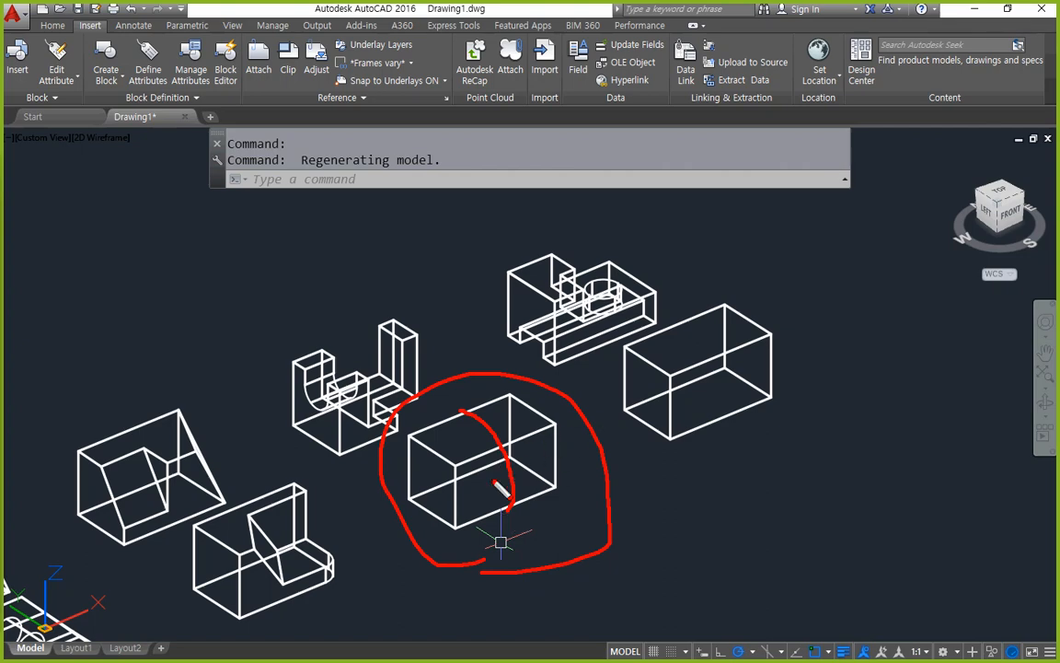
{"action": "scroll", "coordinate": [501, 542], "scroll_direction": "up", "scroll_amount": 5}
{"action": "type", "text": "cp"}
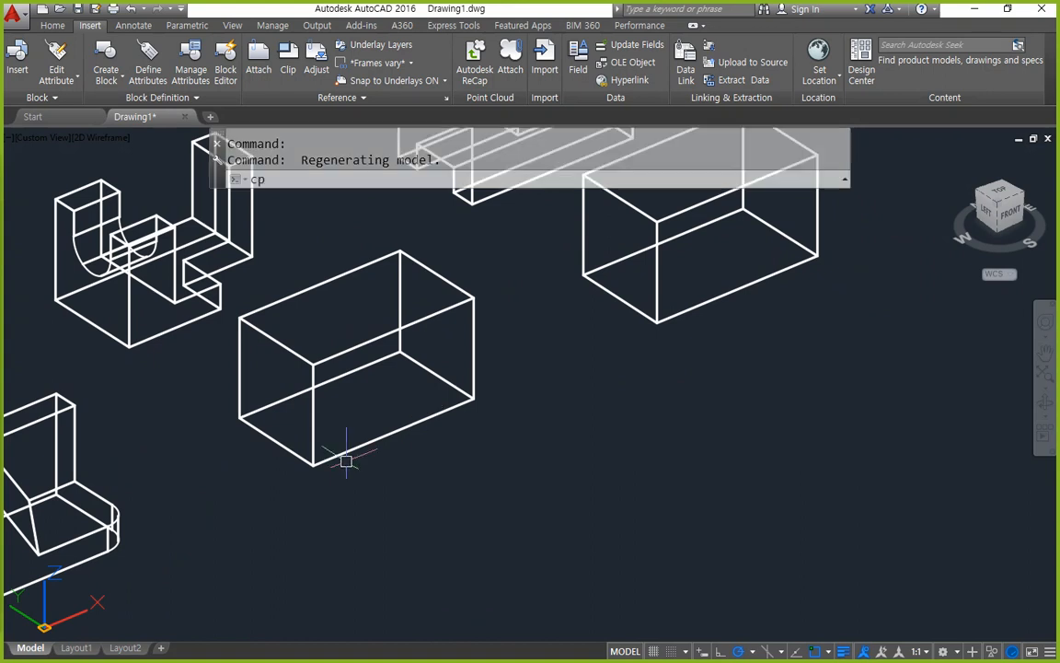
Copy the uncut box about 103 units along the direction of its short bottom edge.
{"action": "key", "text": "Return"}
{"action": "left_click", "coordinate": [346, 460]}
{"action": "left_click", "coordinate": [268, 461]}
{"action": "key", "text": "Return"}
{"action": "left_click", "coordinate": [239, 417]}
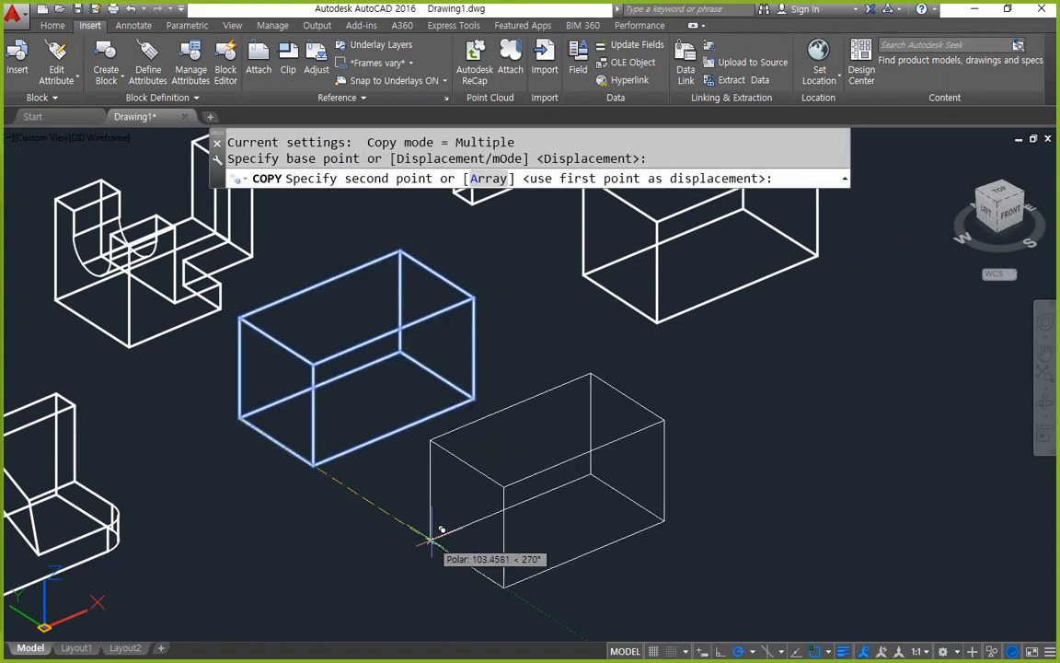
{"action": "left_click", "coordinate": [430, 538]}
{"action": "key", "text": "Escape"}
Align the UCS with the original box's end face, with X along the bottom edge and Y up the vertical edge.
{"action": "scroll", "coordinate": [256, 421], "scroll_direction": "up", "scroll_amount": 3}
{"action": "type", "text": "ucs"}
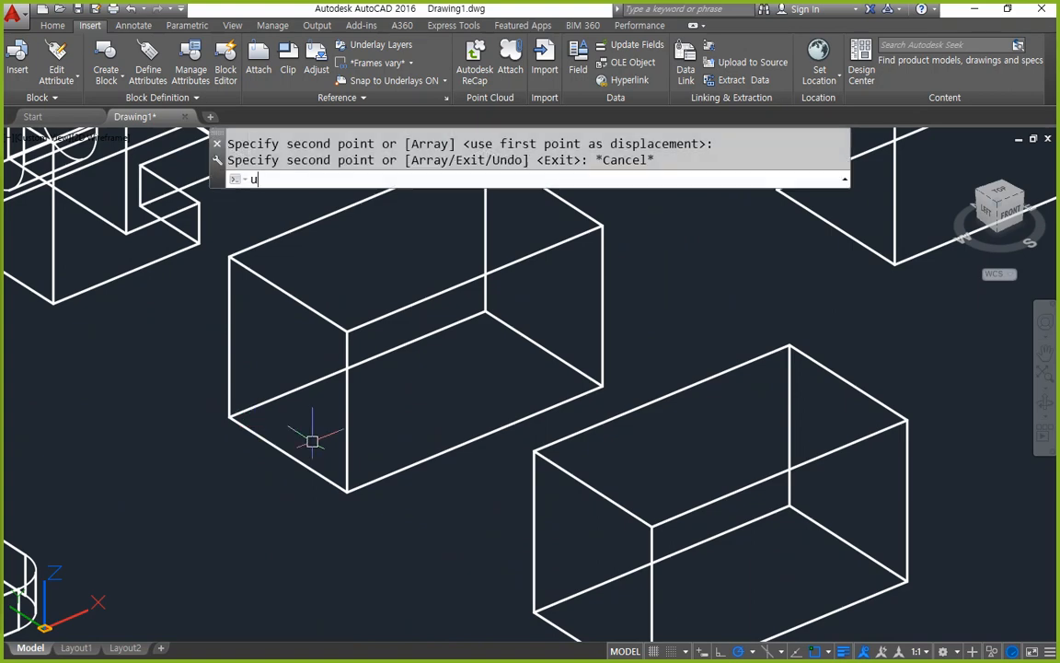
{"action": "key", "text": "Return"}
{"action": "left_click", "coordinate": [228, 419]}
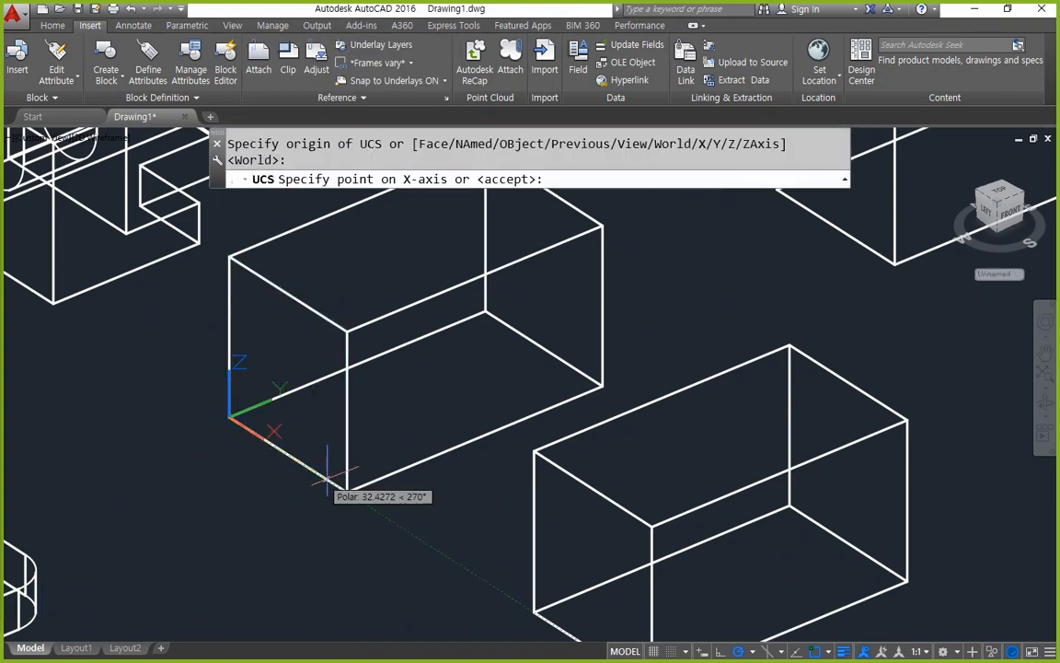
{"action": "left_click", "coordinate": [347, 490]}
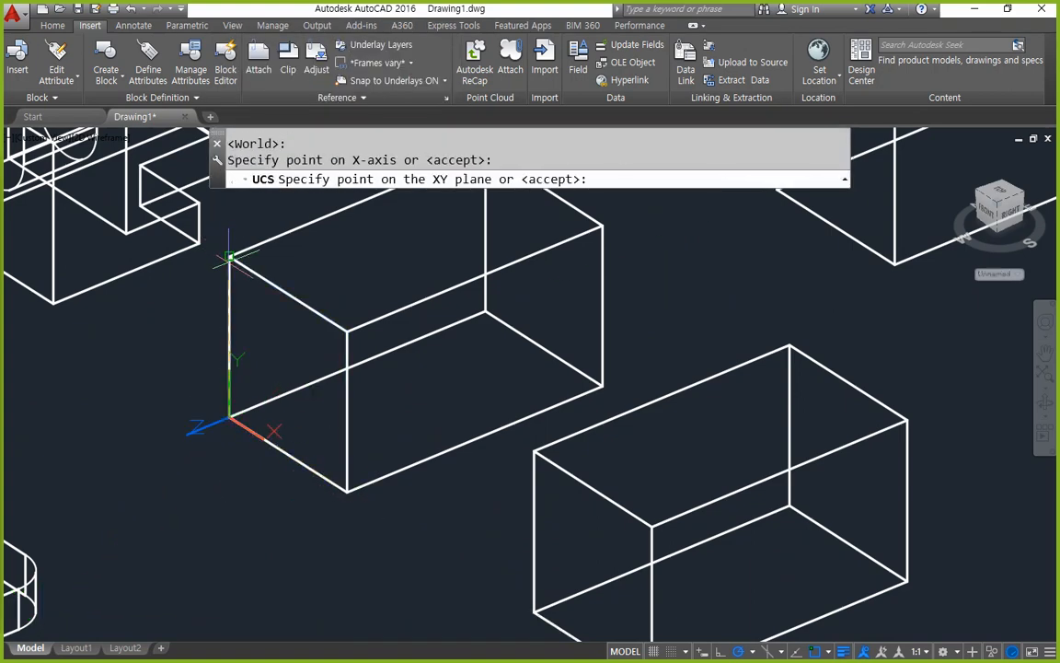
{"action": "left_click", "coordinate": [229, 258]}
{"action": "type", "text": "rec"}
{"action": "key", "text": "Return"}
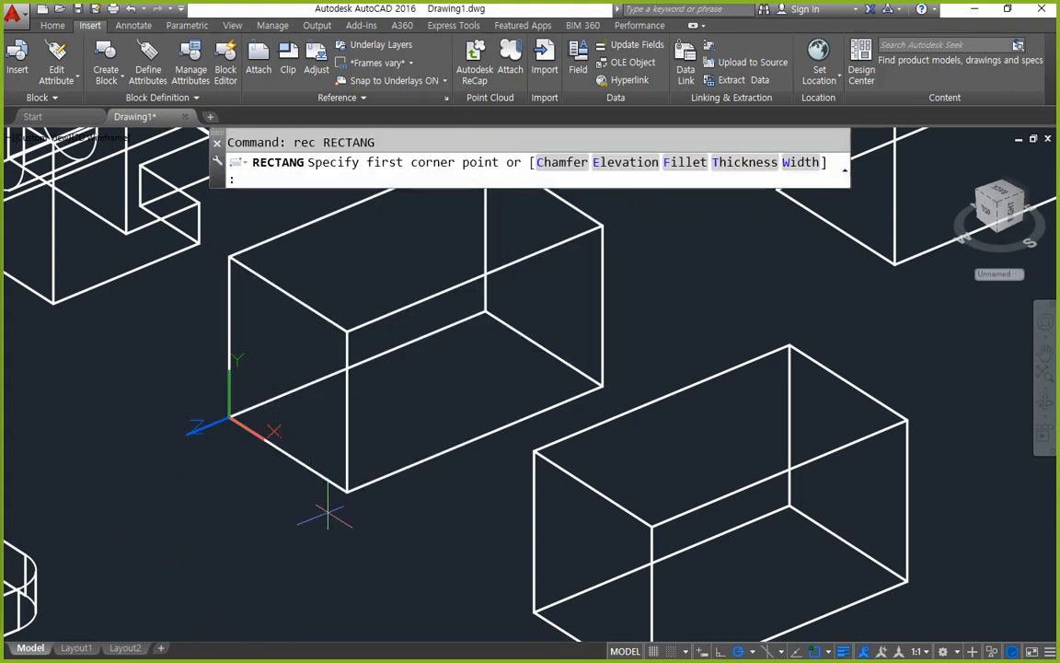
Align the UCS with the box's opposite end face, with X along the bottom edge and Y up the vertical edge.
{"action": "middle_click_drag", "start_coordinate": [476, 423], "coordinate": [389, 407], "text": "shift"}
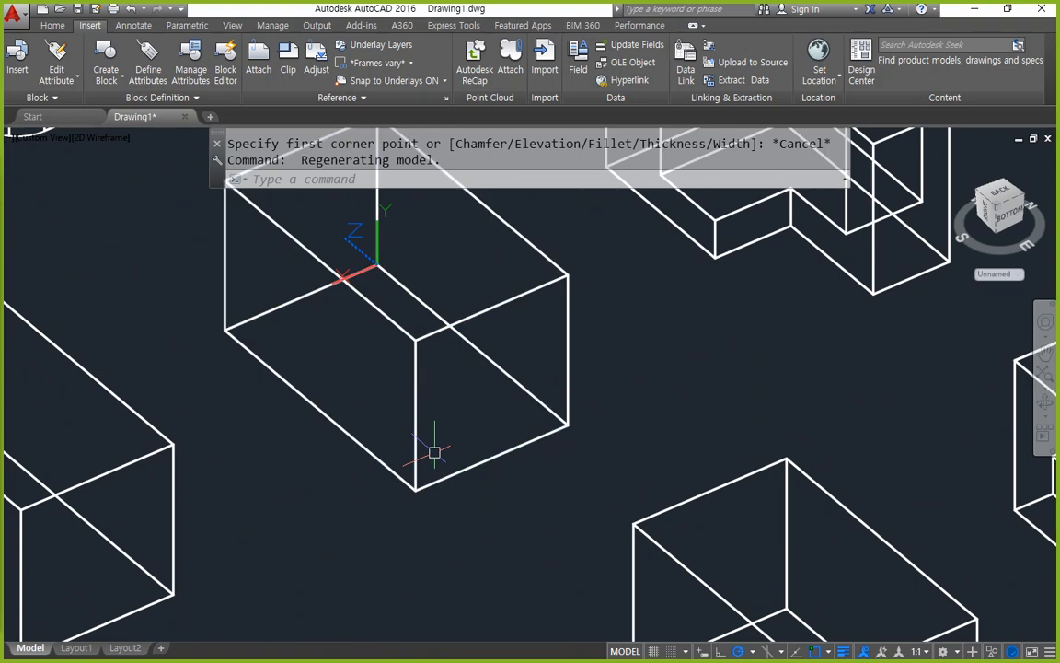
{"action": "type", "text": "ucs"}
{"action": "key", "text": "Return"}
{"action": "left_click", "coordinate": [416, 489]}
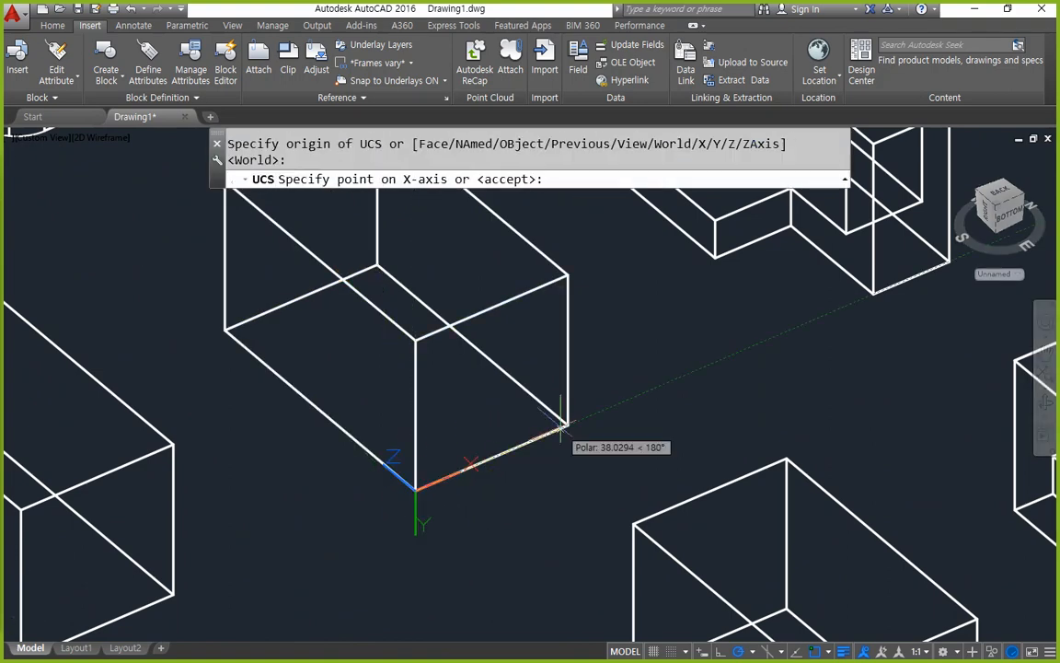
{"action": "left_click", "coordinate": [567, 425]}
{"action": "left_click", "coordinate": [416, 340]}
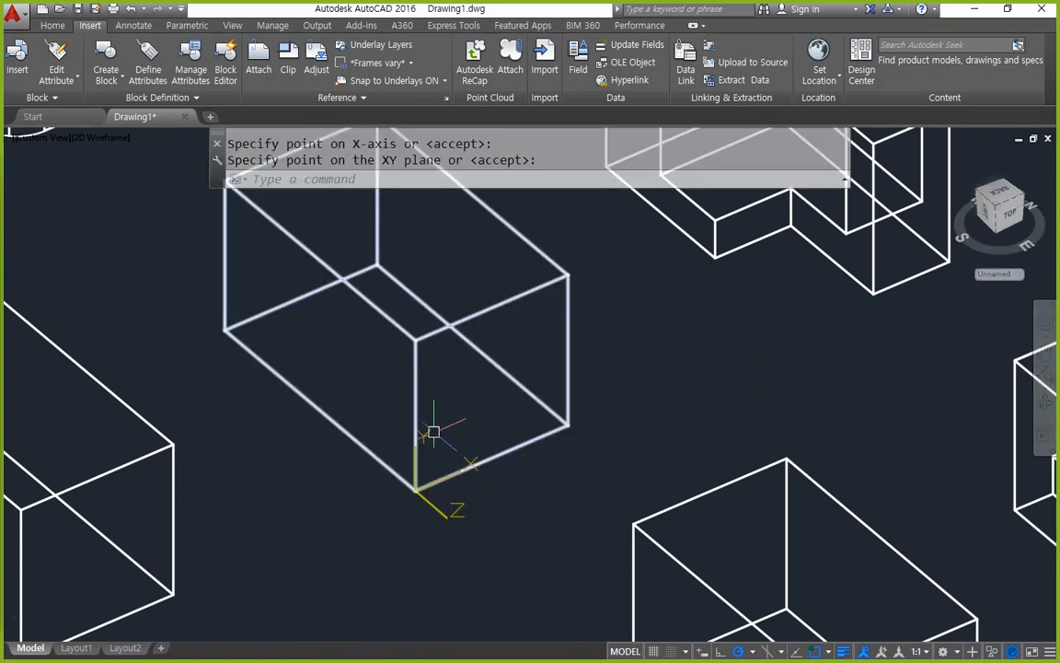
Draw a rectangle 20 wide and 10 high on the end face, starting at the UCS origin corner.
{"action": "type", "text": "rec"}
{"action": "key", "text": "Return"}
{"action": "left_click", "coordinate": [416, 489]}
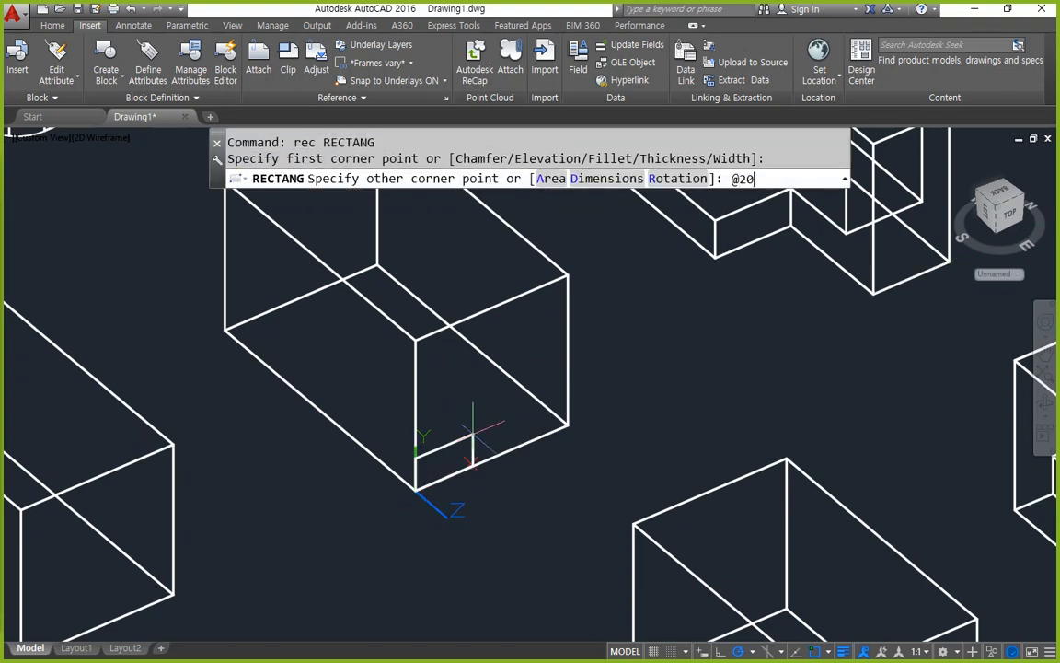
{"action": "type", "text": "@20,10"}
{"action": "key", "text": "Return"}
Draw a rectangle 10 wide and 20 high on the end face, inward from the upper corner diagonally opposite the origin.
{"action": "type", "text": "rec"}
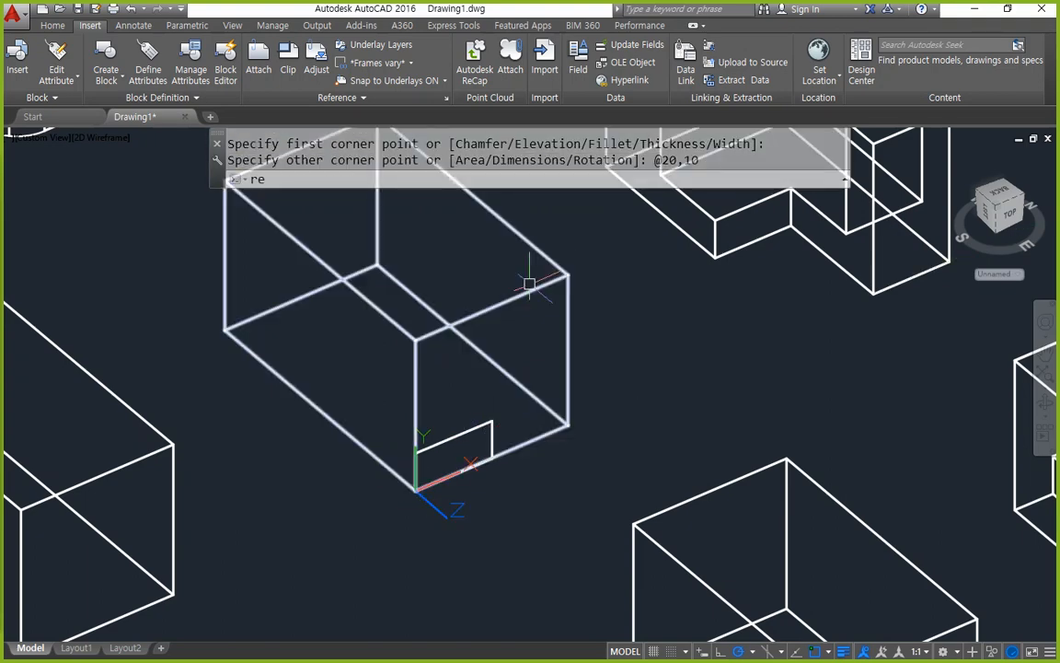
{"action": "key", "text": "Return"}
{"action": "left_click", "coordinate": [567, 275]}
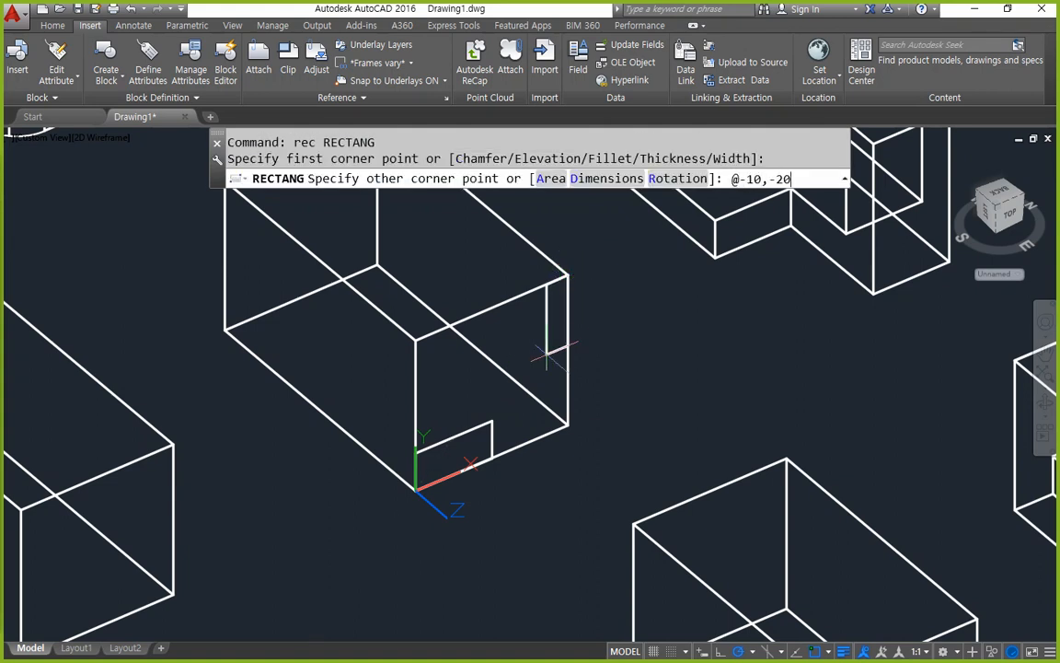
{"action": "type", "text": "@-10,-20"}
{"action": "key", "text": "Return"}
Extrude both rectangles through the full length of the box to its far end face.
{"action": "type", "text": "ext"}
{"action": "key", "text": "Return"}
{"action": "left_click", "coordinate": [547, 357]}
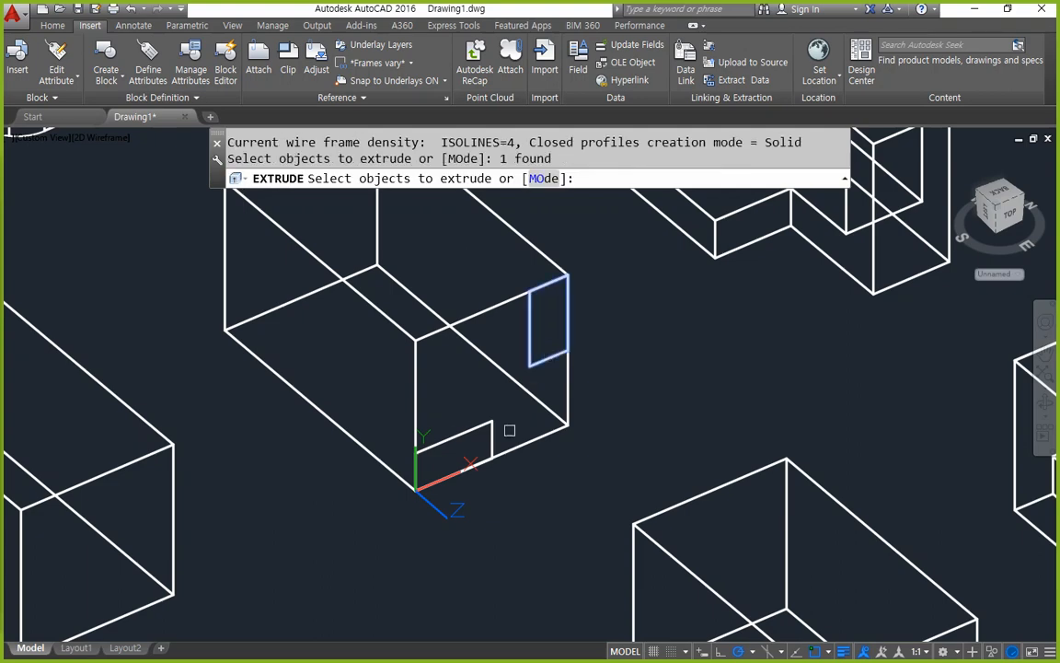
{"action": "left_click", "coordinate": [474, 429]}
{"action": "key", "text": "Return"}
{"action": "left_click", "coordinate": [225, 330]}
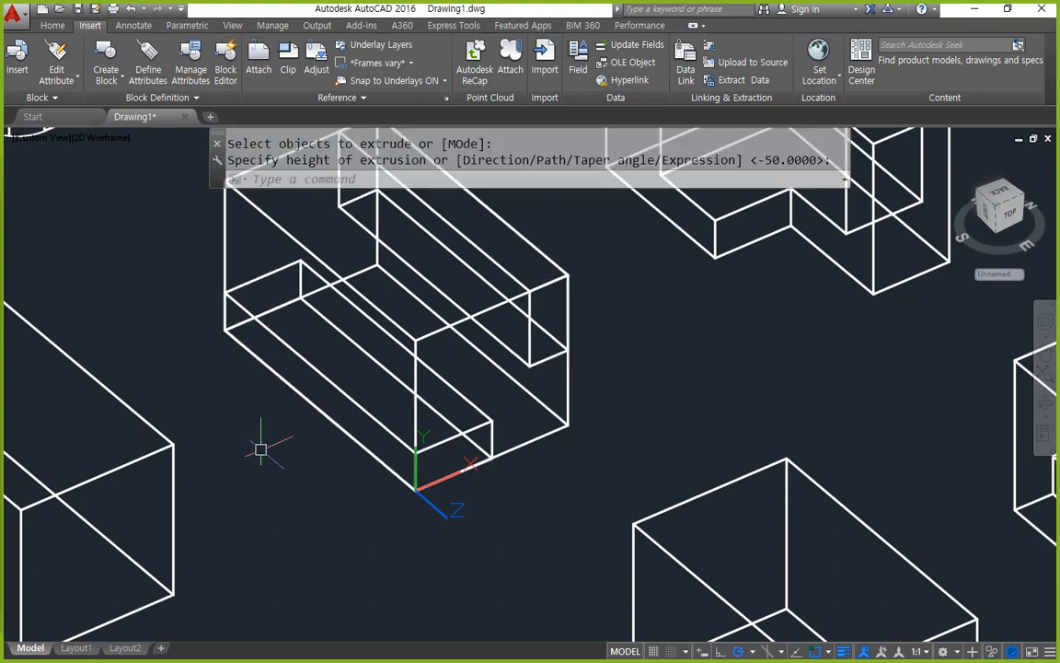
Subtract the two extruded bars from the box to cut its lower and upper corner notches.
{"action": "type", "text": "su"}
{"action": "key", "text": "Return"}
{"action": "left_click", "coordinate": [518, 445]}
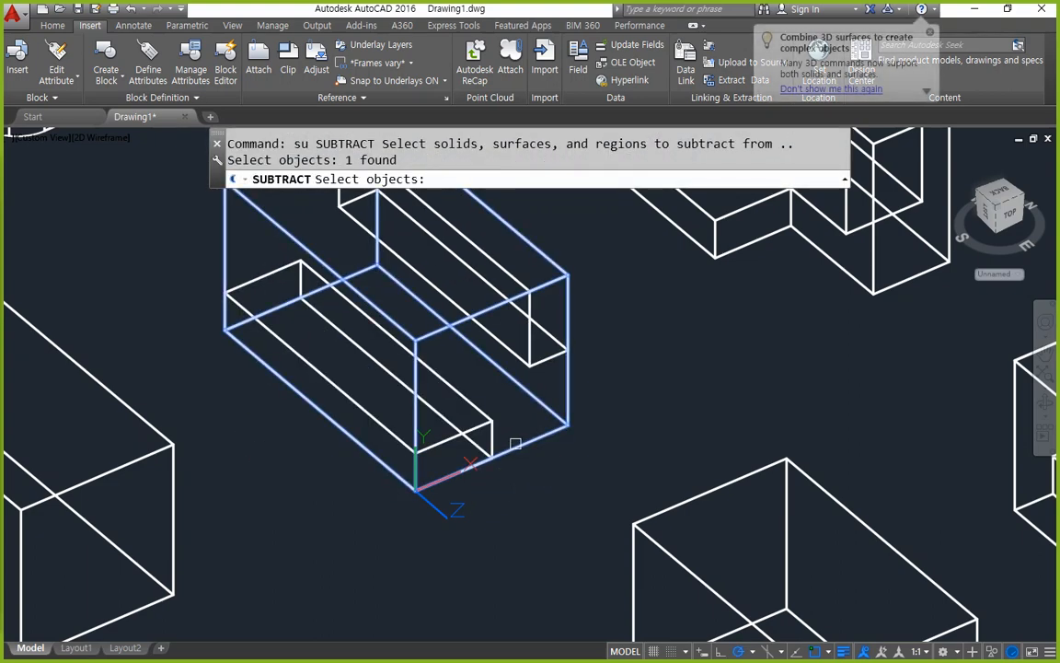
{"action": "key", "text": "Return"}
{"action": "left_click", "coordinate": [502, 433]}
{"action": "left_click", "coordinate": [527, 369]}
{"action": "key", "text": "Return"}
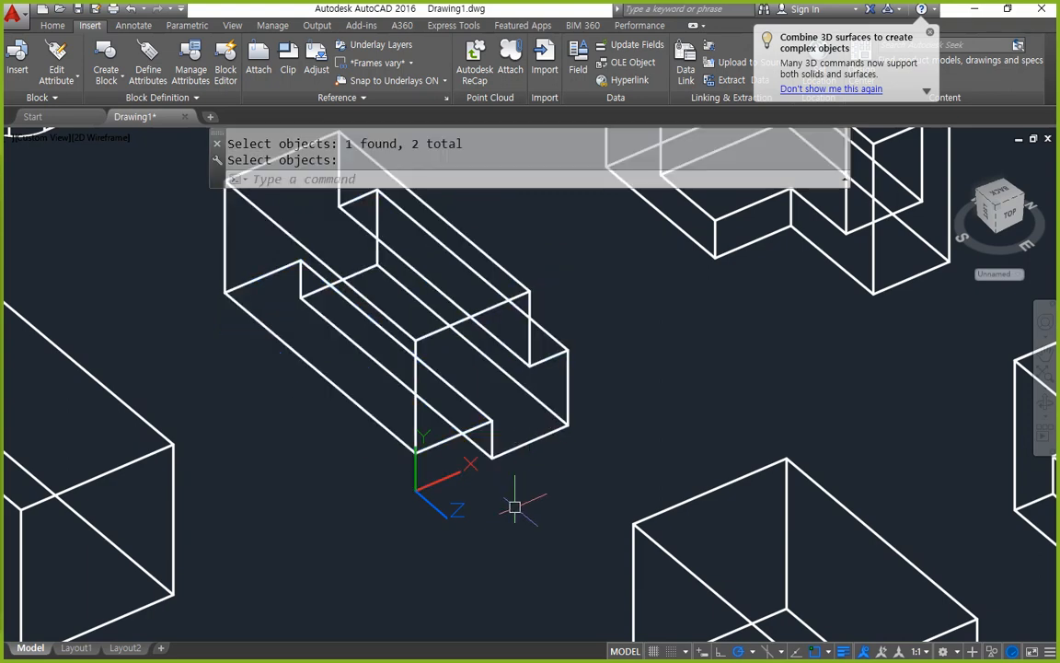
Erase the uncut copy of the box beside the notched block.
{"action": "left_click", "coordinate": [137, 470]}
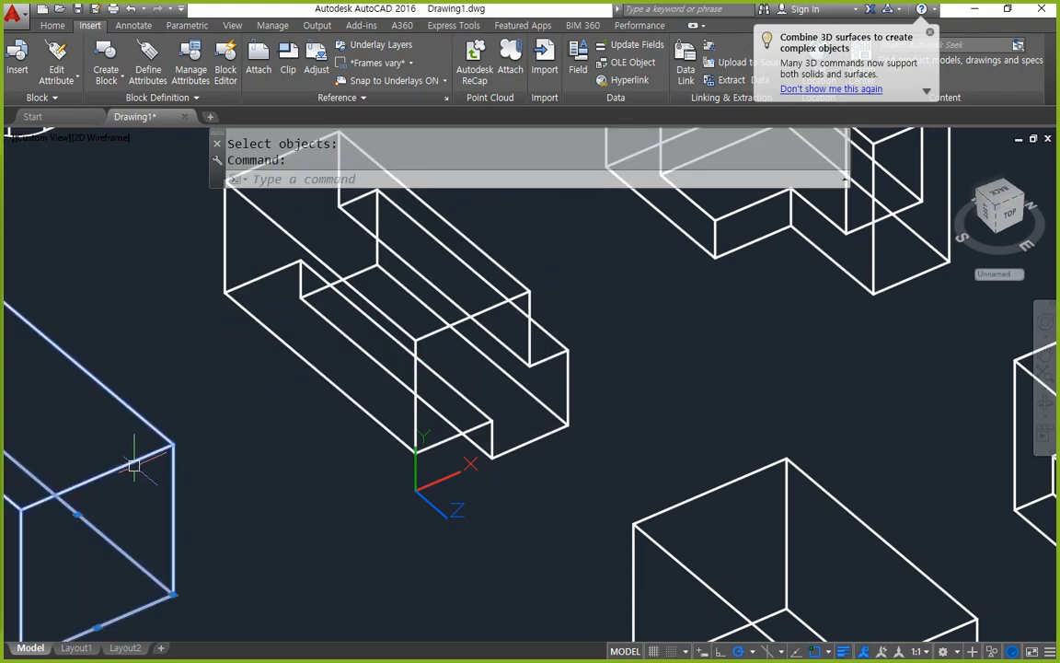
{"action": "type", "text": "e"}
{"action": "key", "text": "Return"}
Copy the notched block sideways into the empty space beside it.
{"action": "type", "text": "cp"}
{"action": "key", "text": "Return"}
{"action": "left_click", "coordinate": [543, 446]}
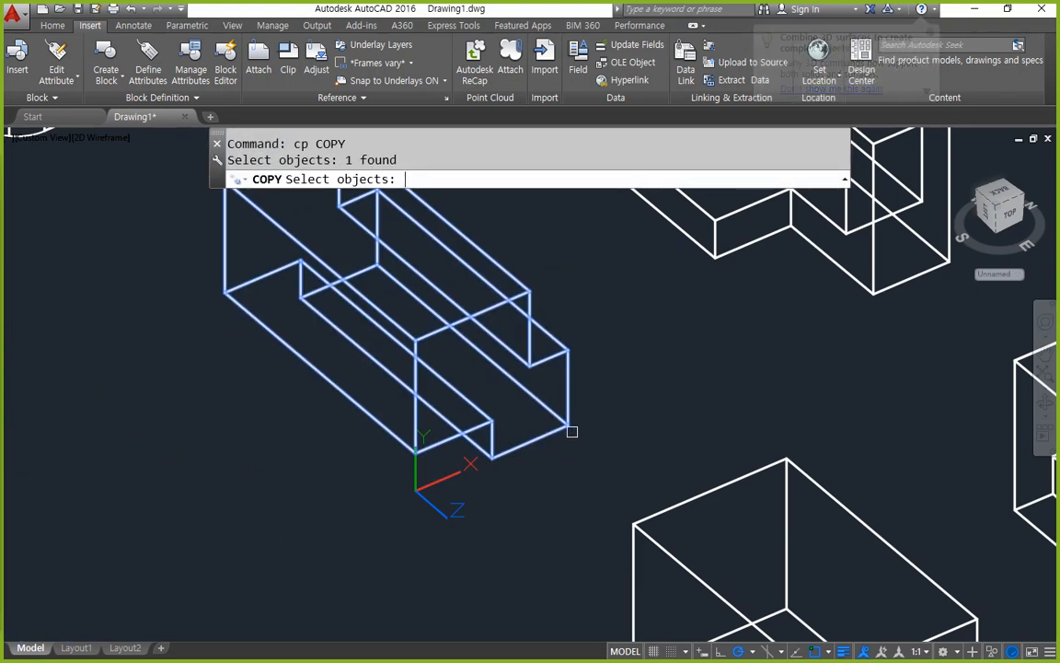
{"action": "key", "text": "Return"}
{"action": "left_click", "coordinate": [570, 426]}
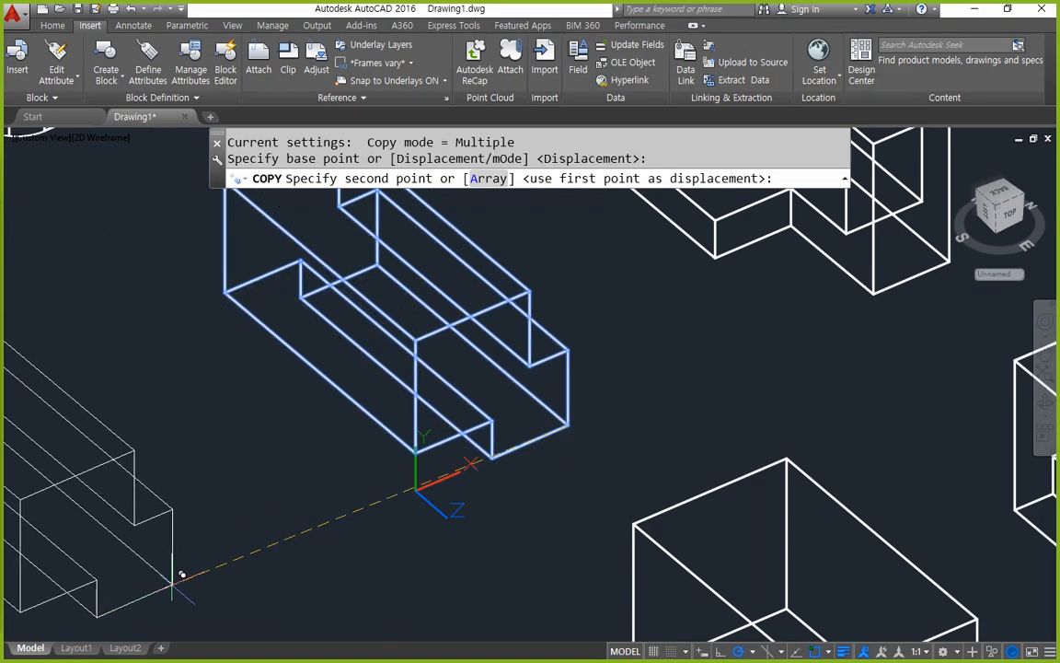
{"action": "left_click", "coordinate": [168, 594]}
{"action": "key", "text": "Escape"}
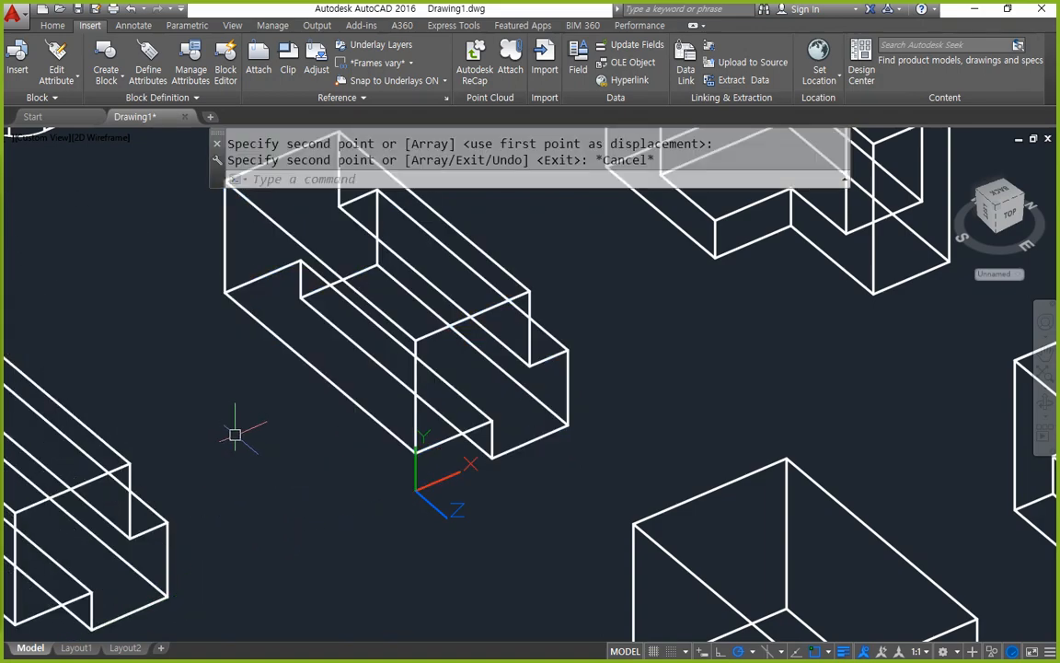
Draw connected lines along the vertical edge and the adjoining top edge of the original notched block's near end face.
{"action": "middle_click_drag", "start_coordinate": [235, 431], "coordinate": [265, 485], "text": "shift"}
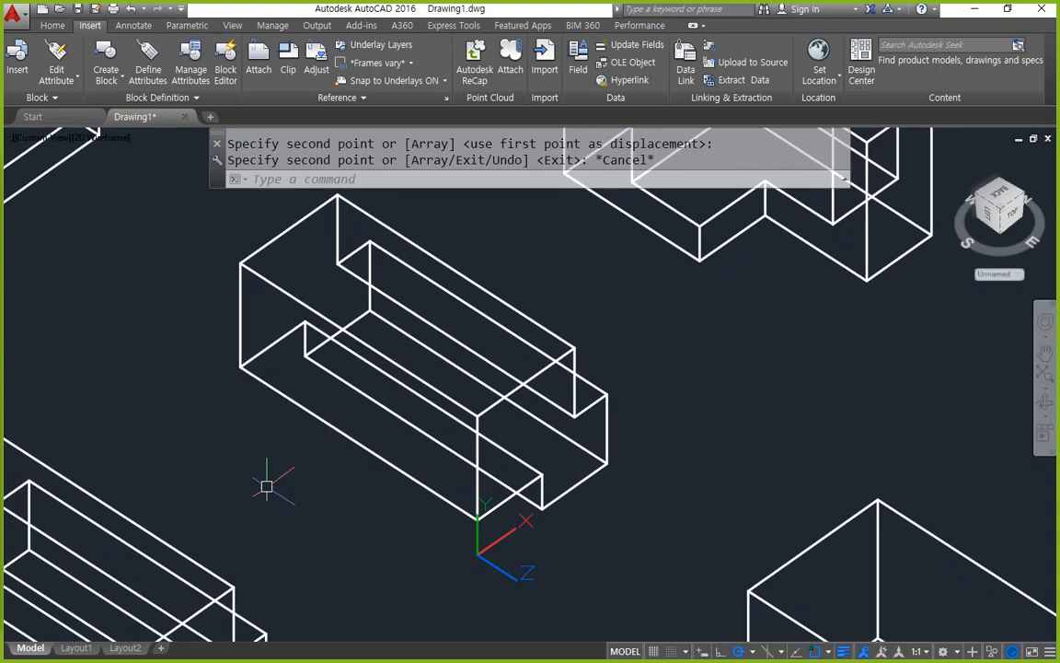
{"action": "left_click_drag", "start_coordinate": [392, 342], "coordinate": [397, 460]}
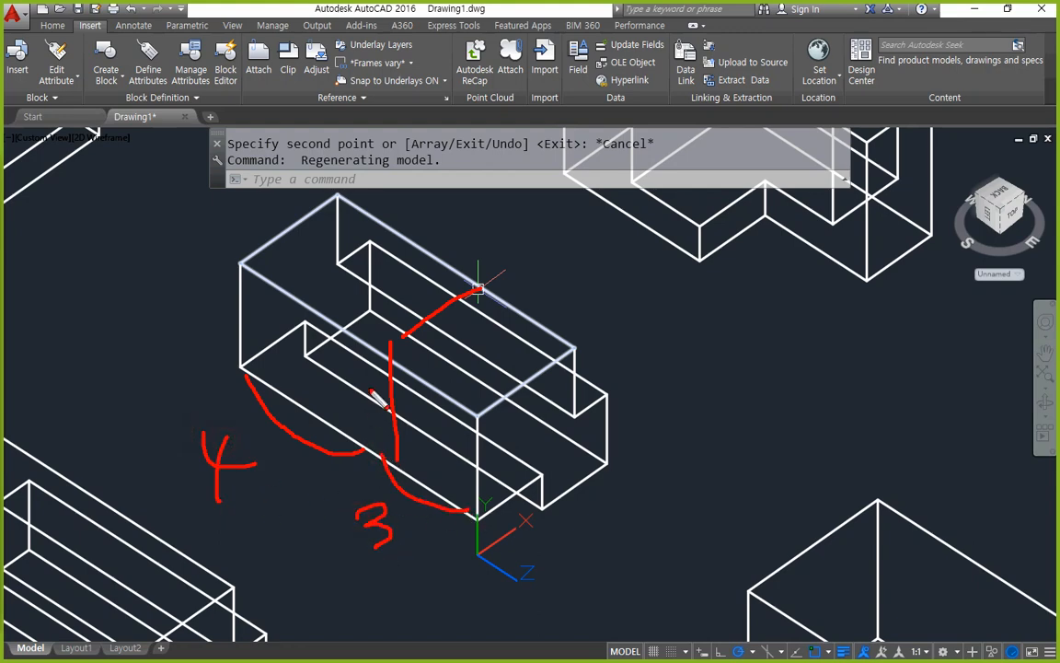
{"action": "key", "text": "Escape"}
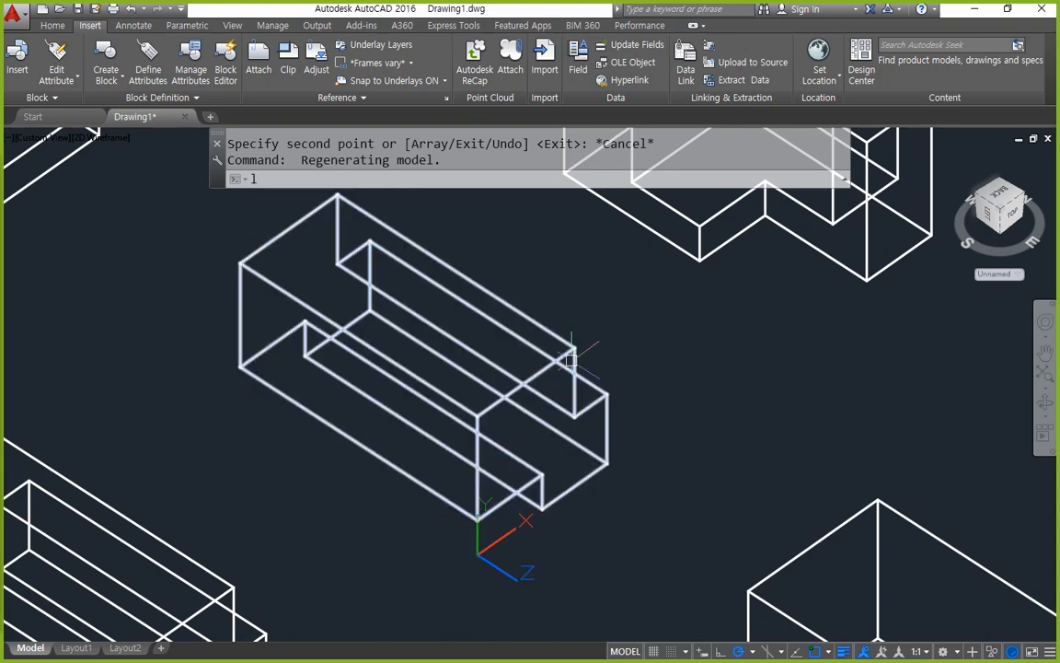
{"action": "type", "text": "l"}
{"action": "key", "text": "Escape"}
{"action": "key", "text": "Escape"}
{"action": "type", "text": "l"}
{"action": "key", "text": "Return"}
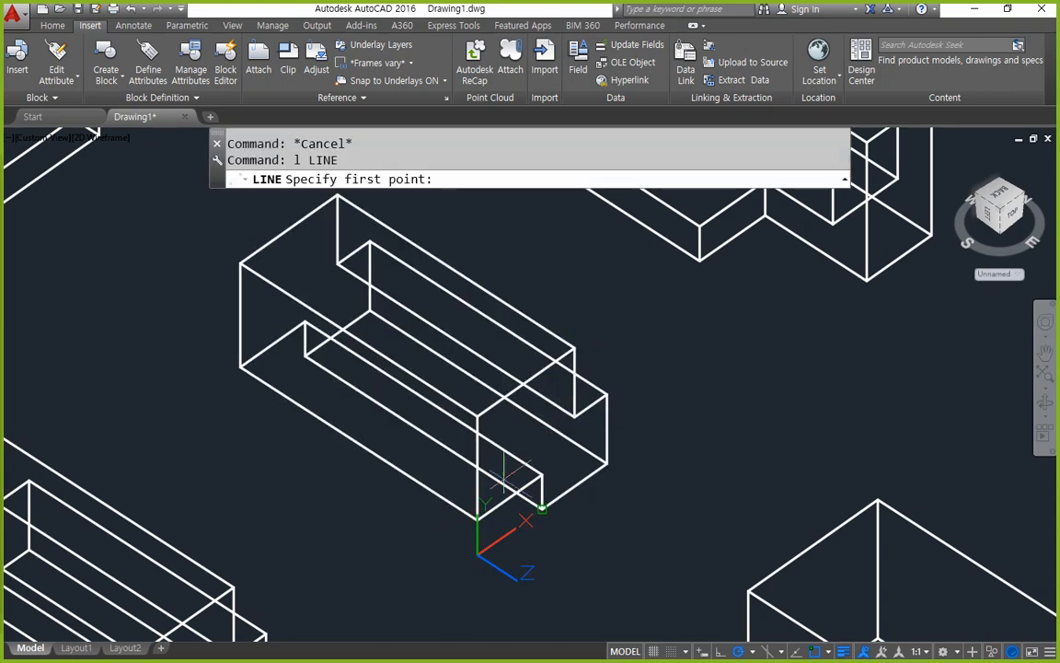
{"action": "left_click", "coordinate": [478, 416]}
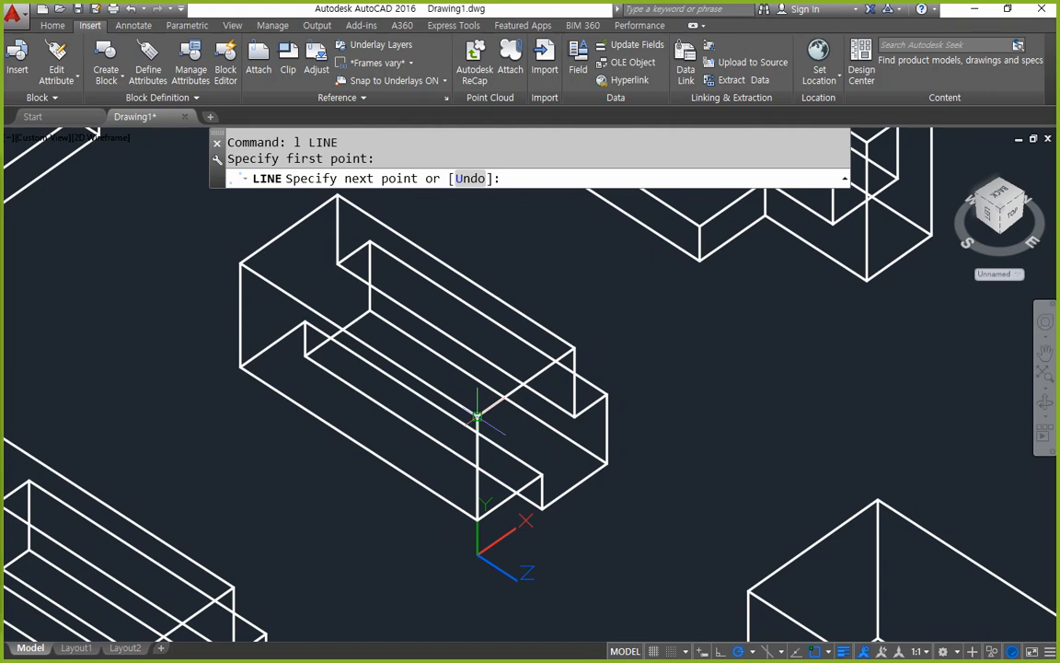
{"action": "left_click", "coordinate": [478, 417]}
{"action": "left_click", "coordinate": [575, 348]}
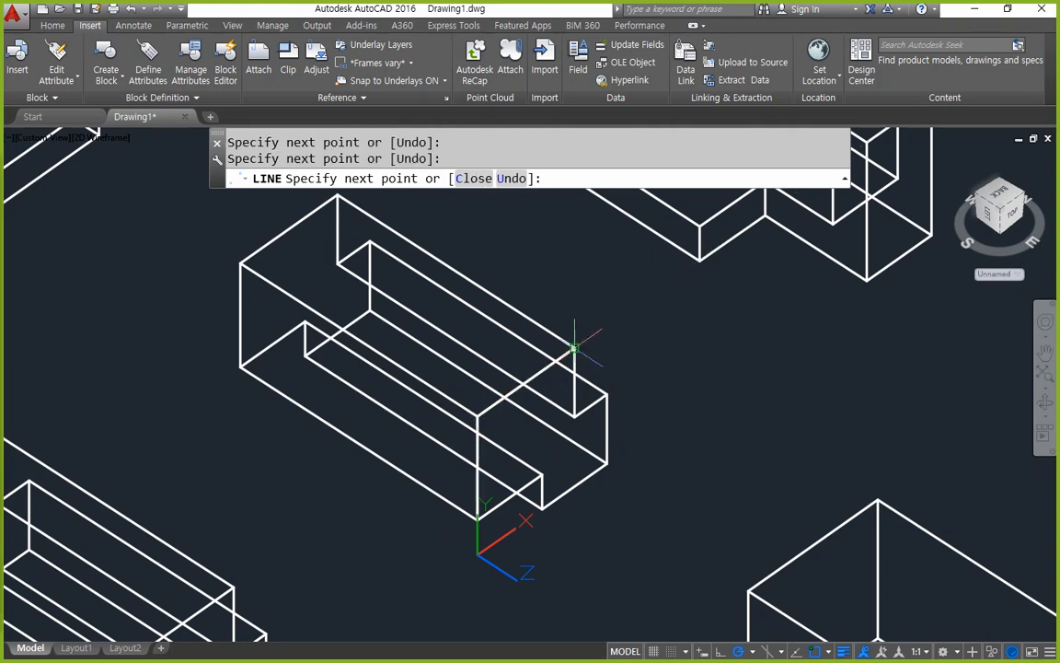
{"action": "key", "text": "Escape"}
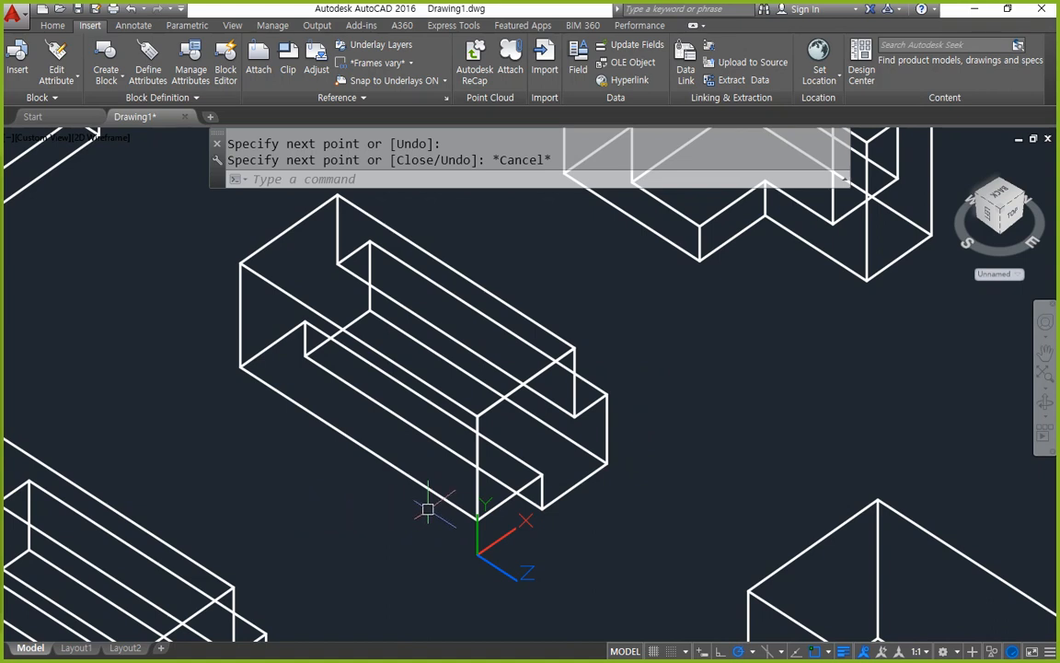
Move the vertical line 30 units along the block's bottom edge, away from the near end face.
{"action": "type", "text": "m"}
{"action": "key", "text": "Return"}
{"action": "left_click", "coordinate": [478, 465]}
{"action": "key", "text": "Return"}
{"action": "left_click", "coordinate": [477, 520]}
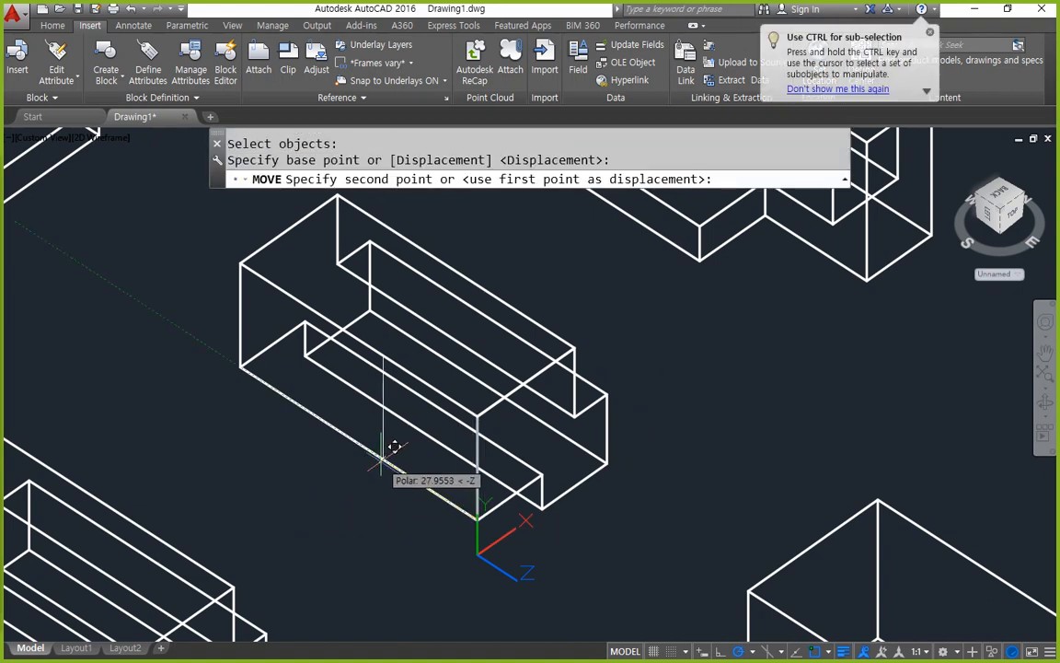
{"action": "type", "text": "30"}
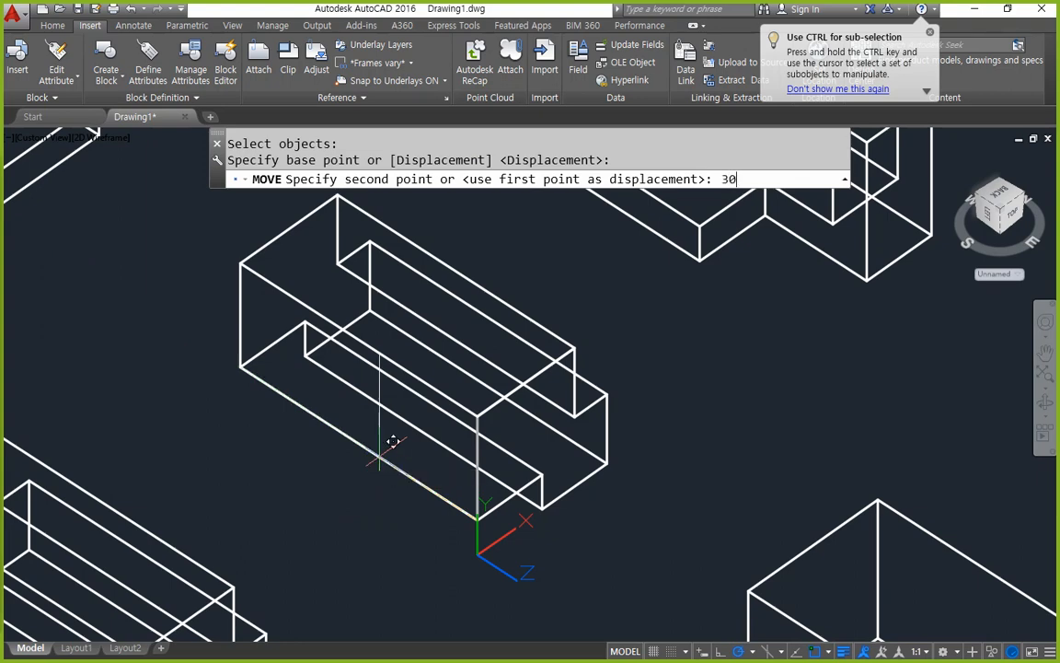
{"action": "key", "text": "Return"}
{"action": "key", "text": "Return"}
{"action": "key", "text": "Escape"}
Move the top edge line so that its end meets the upper end of the shifted vertical line.
{"action": "key", "text": "Return"}
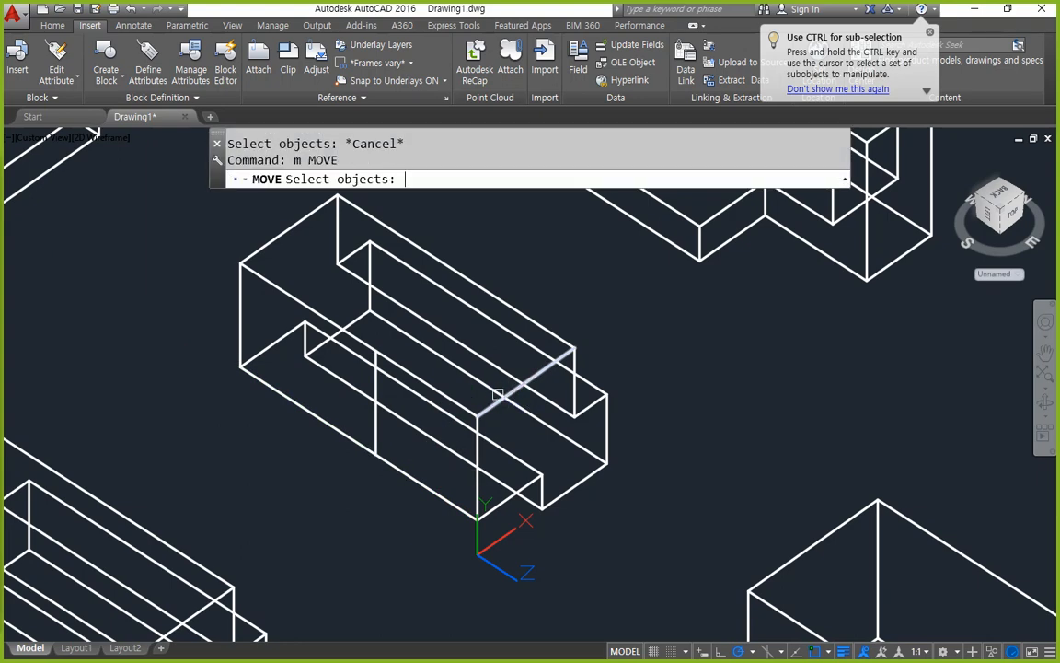
{"action": "left_click", "coordinate": [505, 394]}
{"action": "key", "text": "Return"}
{"action": "left_click", "coordinate": [478, 415]}
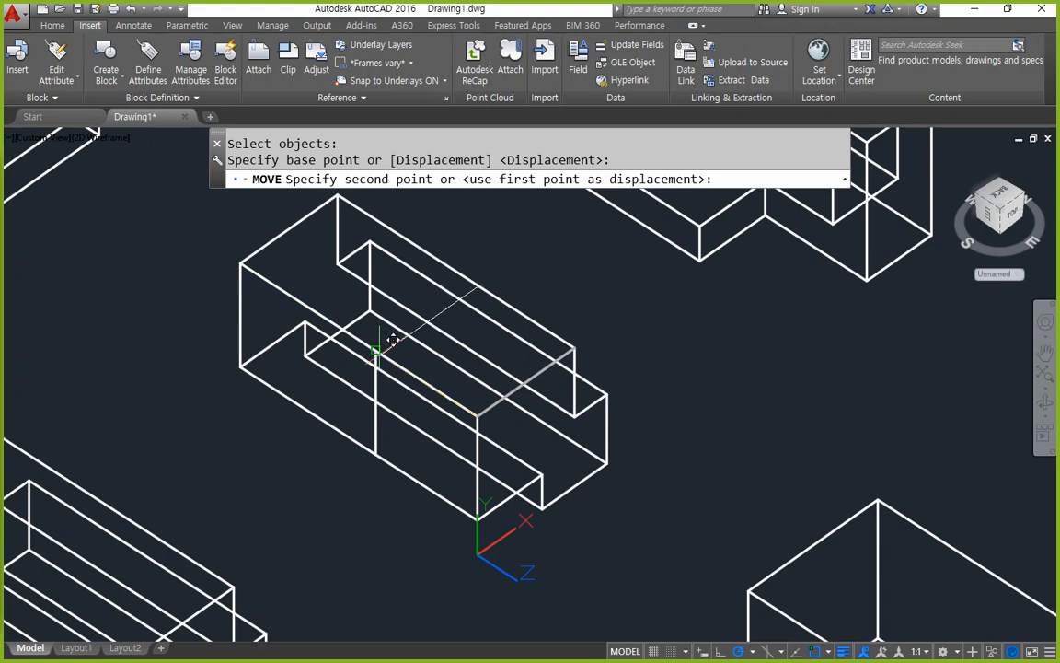
{"action": "left_click", "coordinate": [376, 351]}
{"action": "mouse_move", "coordinate": [477, 285]}
{"action": "left_mouse_down"}
{"action": "mouse_move", "coordinate": [424, 333]}
{"action": "mouse_move", "coordinate": [376, 433]}
{"action": "mouse_move", "coordinate": [406, 304]}
{"action": "left_mouse_up"}
{"action": "key", "text": "Escape"}
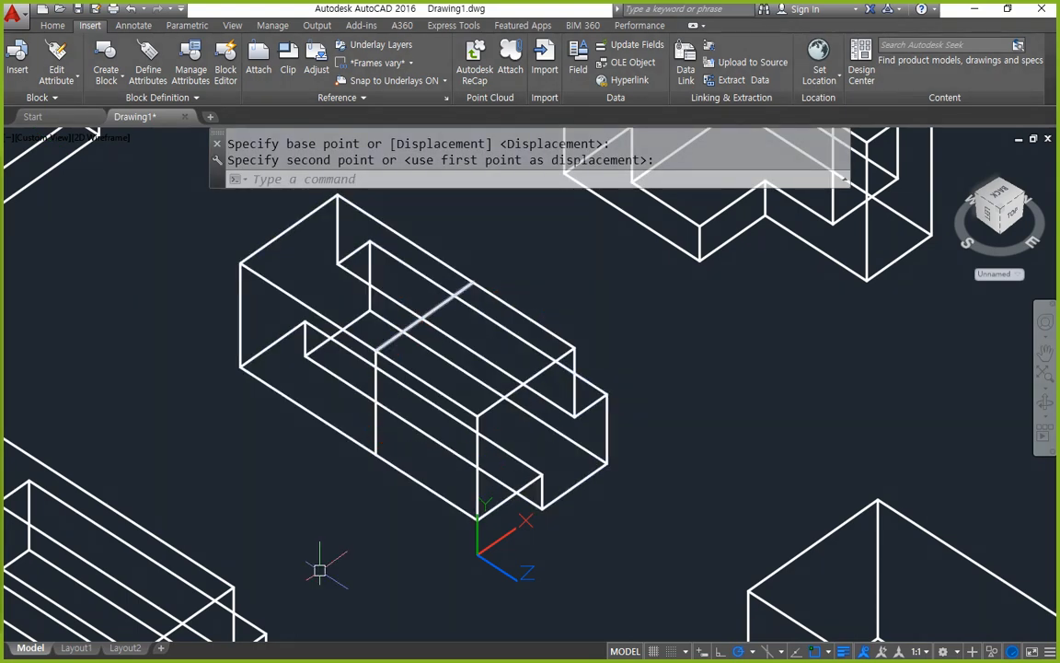
Try to slice the notched block on a plane through both ends of the top guide line, keeping both sides.
{"action": "type", "text": "sl"}
{"action": "key", "text": "Return"}
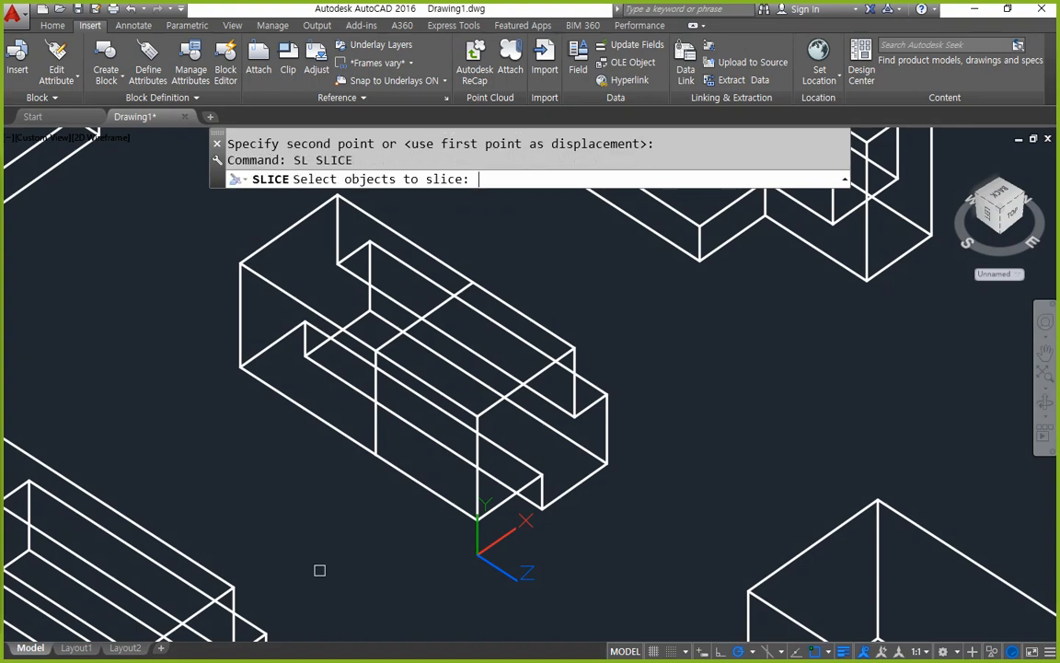
{"action": "left_click", "coordinate": [469, 411]}
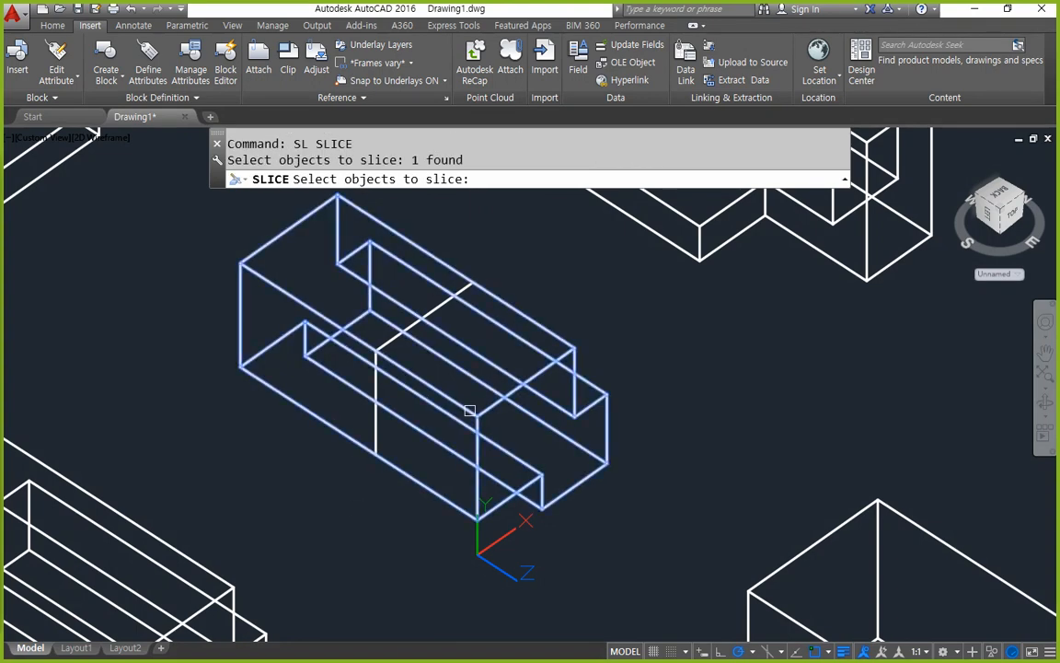
{"action": "key", "text": "Return"}
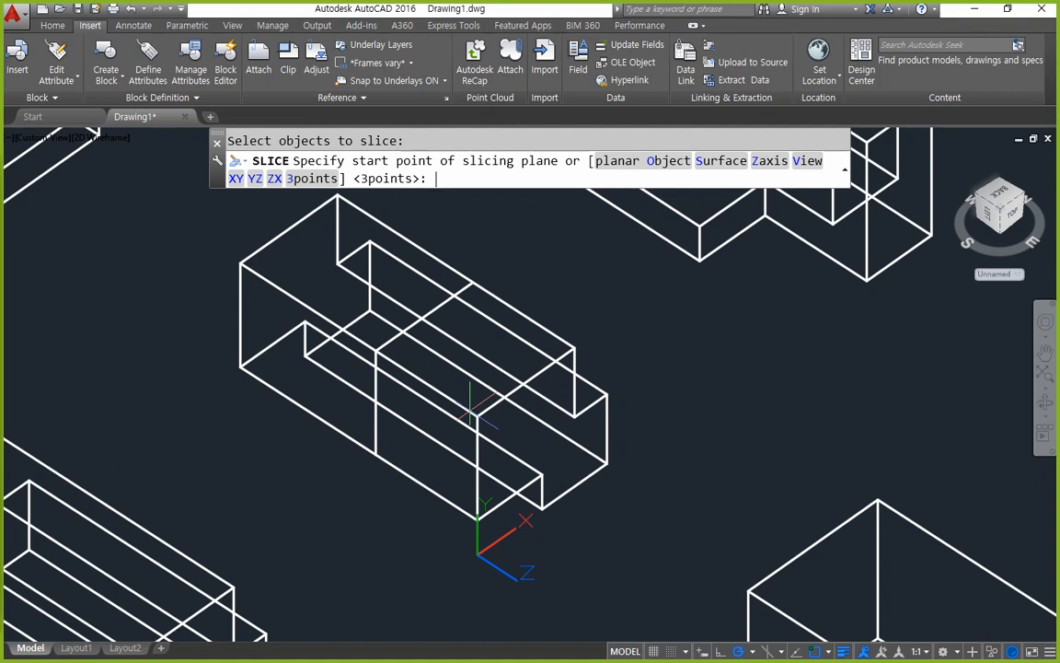
{"action": "left_click", "coordinate": [376, 350]}
{"action": "left_click", "coordinate": [475, 281]}
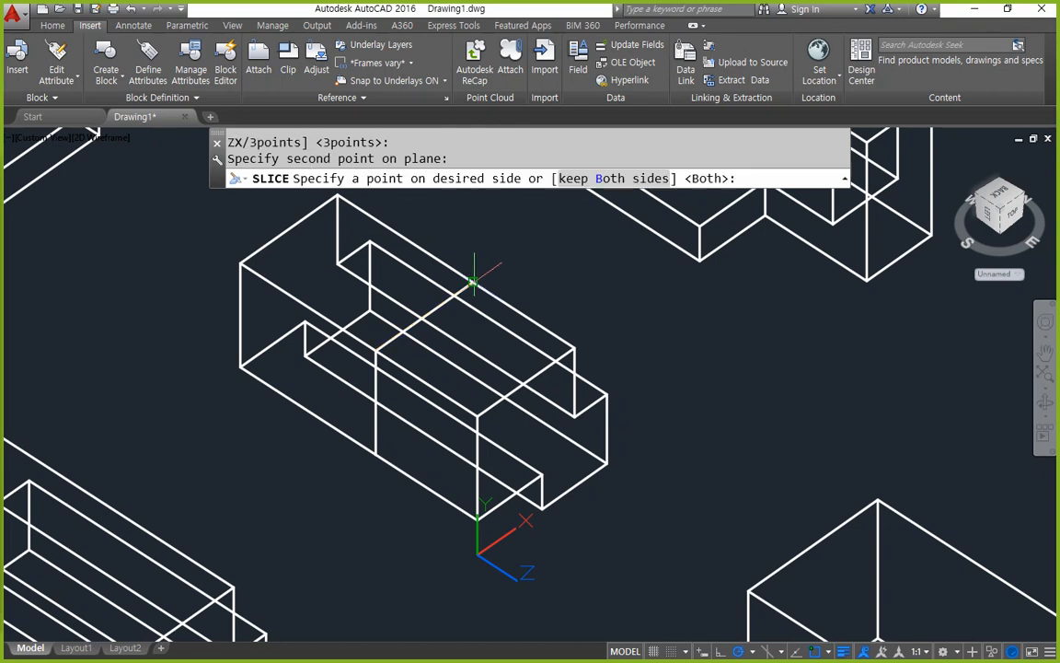
{"action": "left_click", "coordinate": [614, 179]}
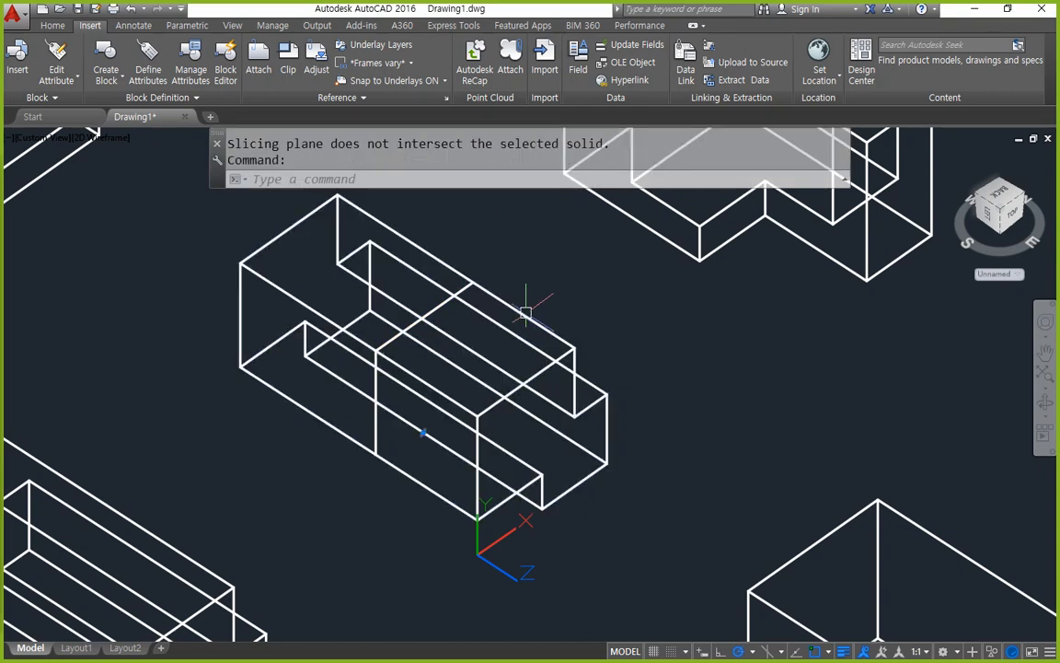
Try to slice the notched block on a plane through both ends of the vertical guide line, keeping both sides.
{"action": "key", "text": "Escape"}
{"action": "type", "text": "sl"}
{"action": "key", "text": "Return"}
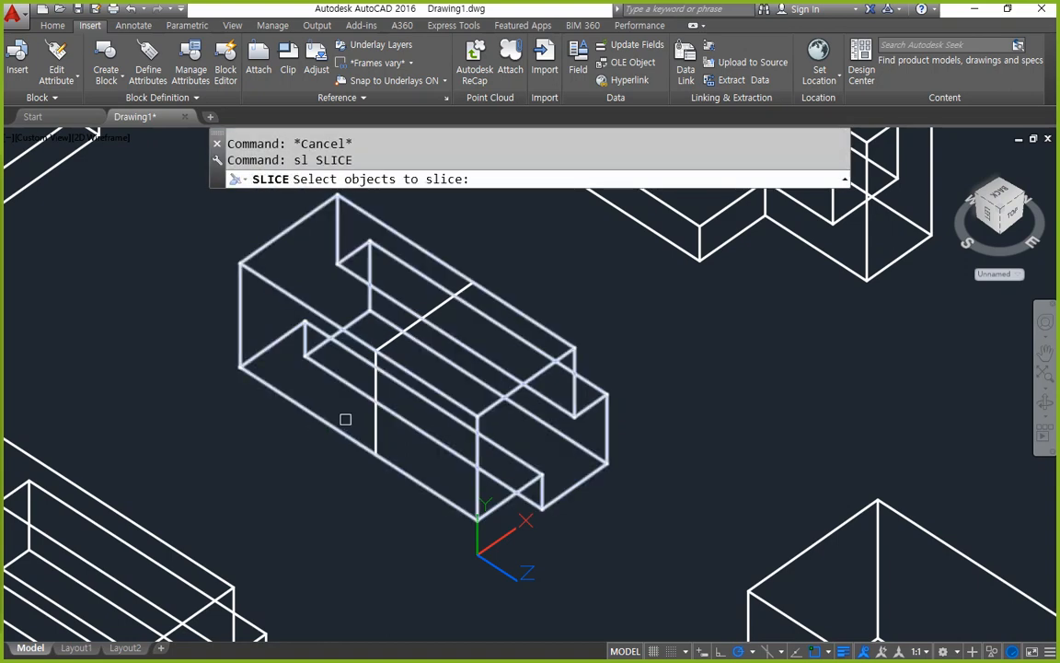
{"action": "left_click", "coordinate": [418, 384]}
{"action": "key", "text": "Return"}
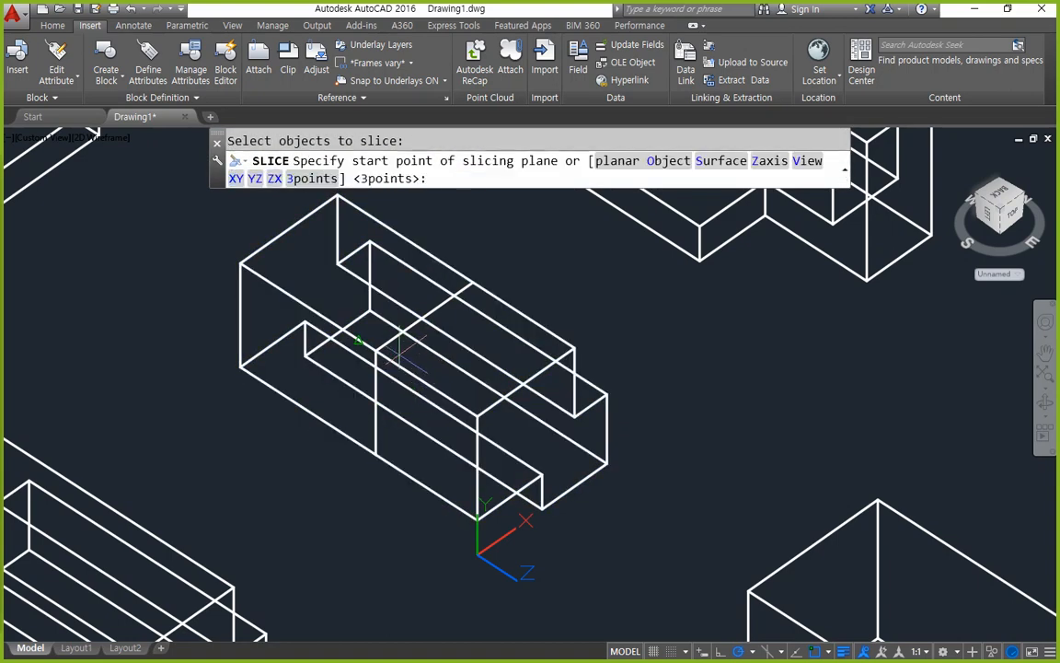
{"action": "left_click", "coordinate": [375, 350]}
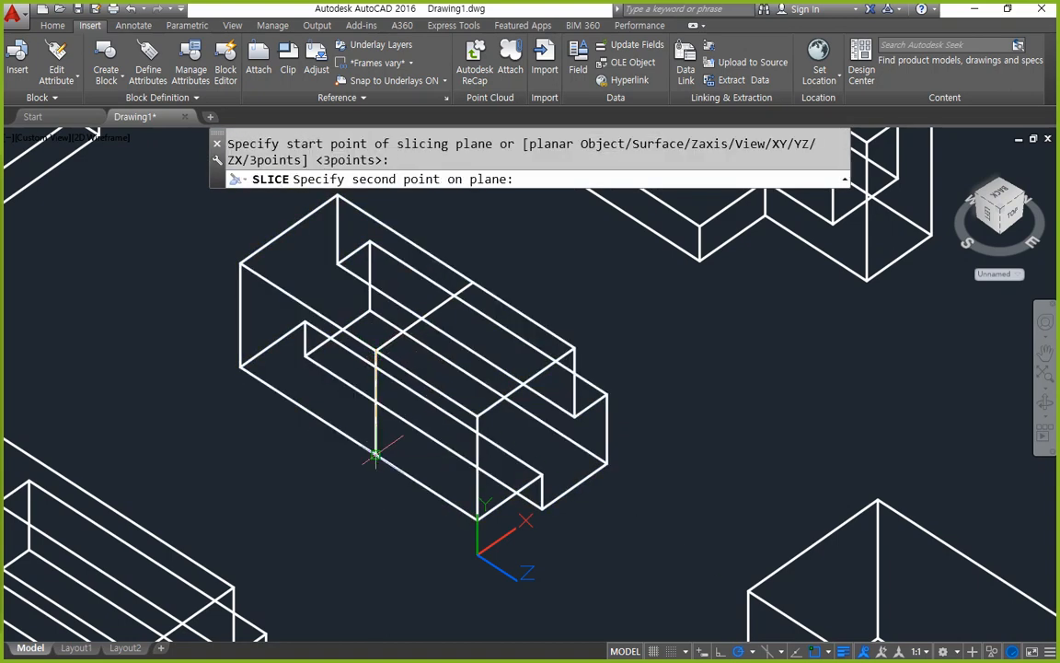
{"action": "left_click", "coordinate": [375, 454]}
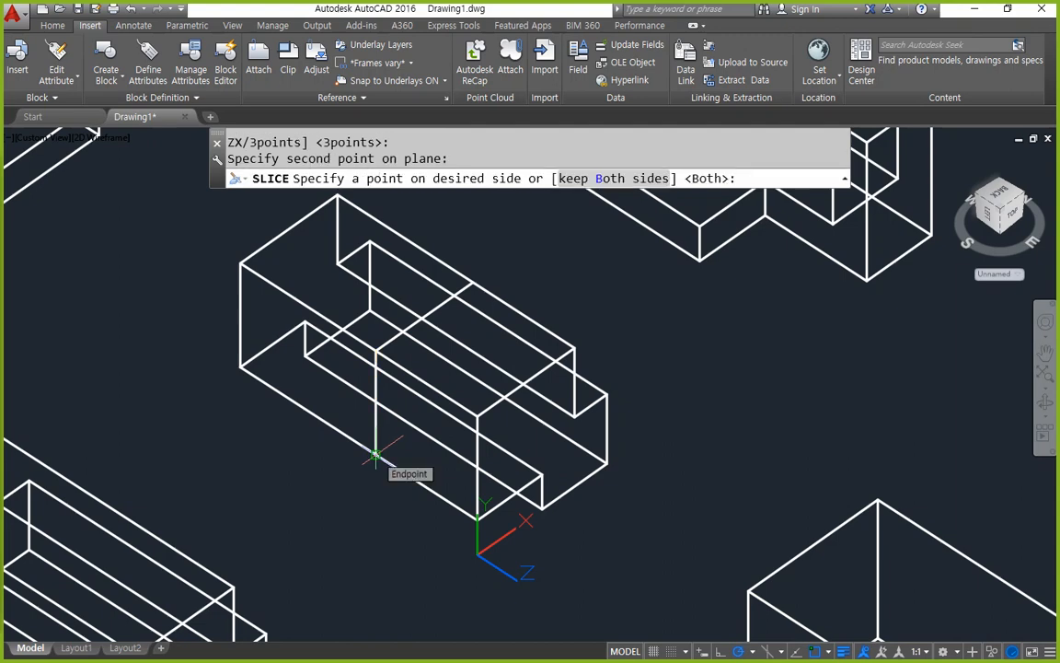
{"action": "left_click", "coordinate": [599, 178]}
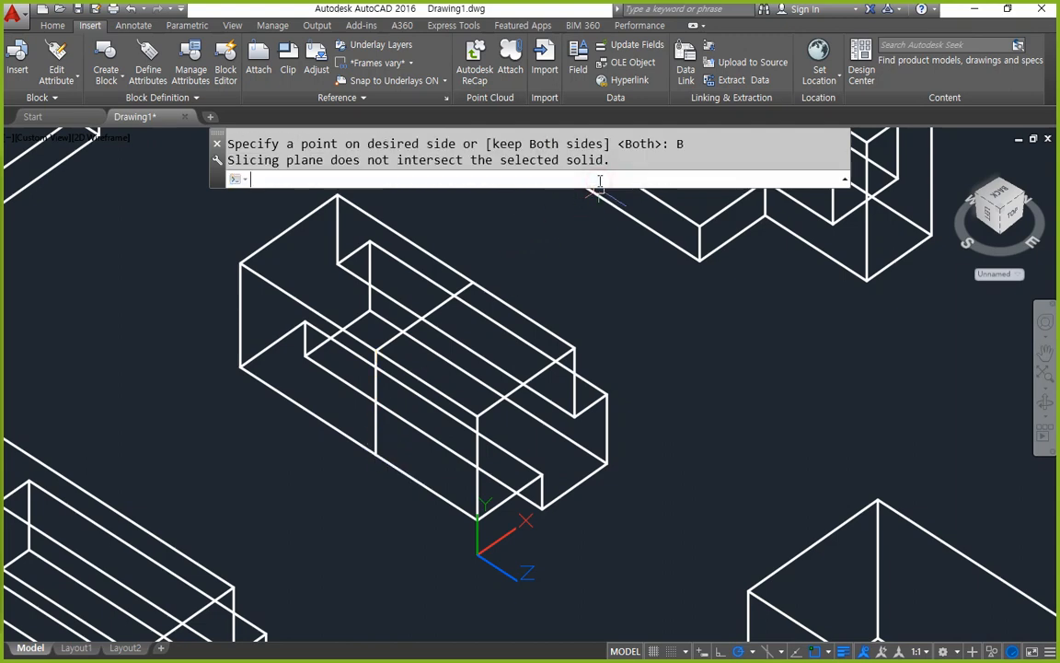
Slice the notched block with a three-point plane through the ends of the top and vertical guide lines, keeping both sides.
{"action": "key", "text": "Return"}
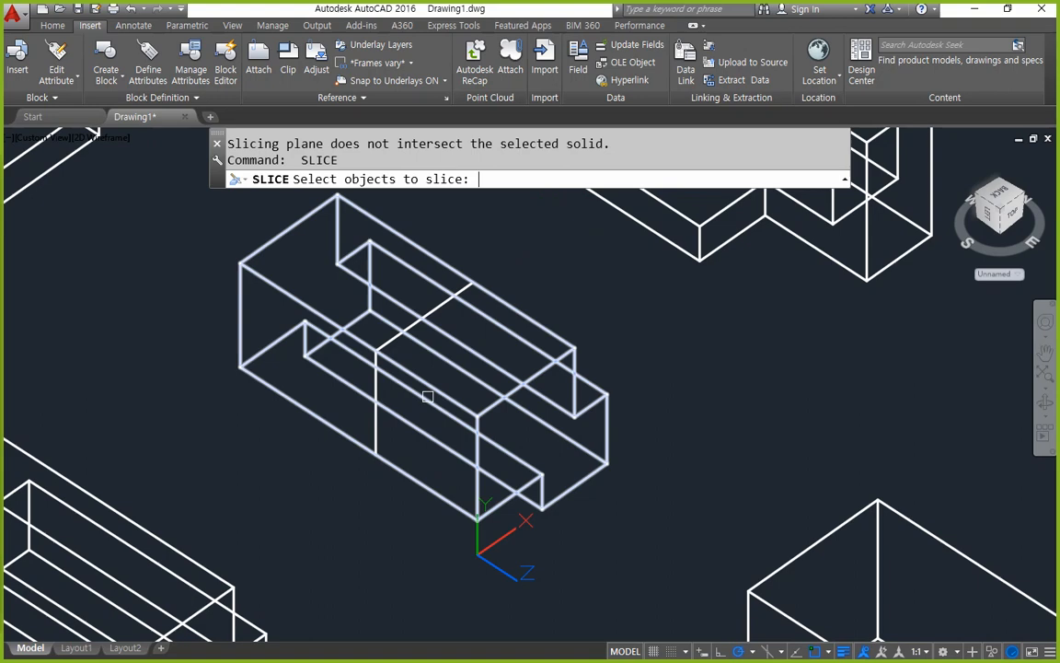
{"action": "left_click", "coordinate": [534, 312]}
{"action": "left_click", "coordinate": [513, 357]}
{"action": "key", "text": "Return"}
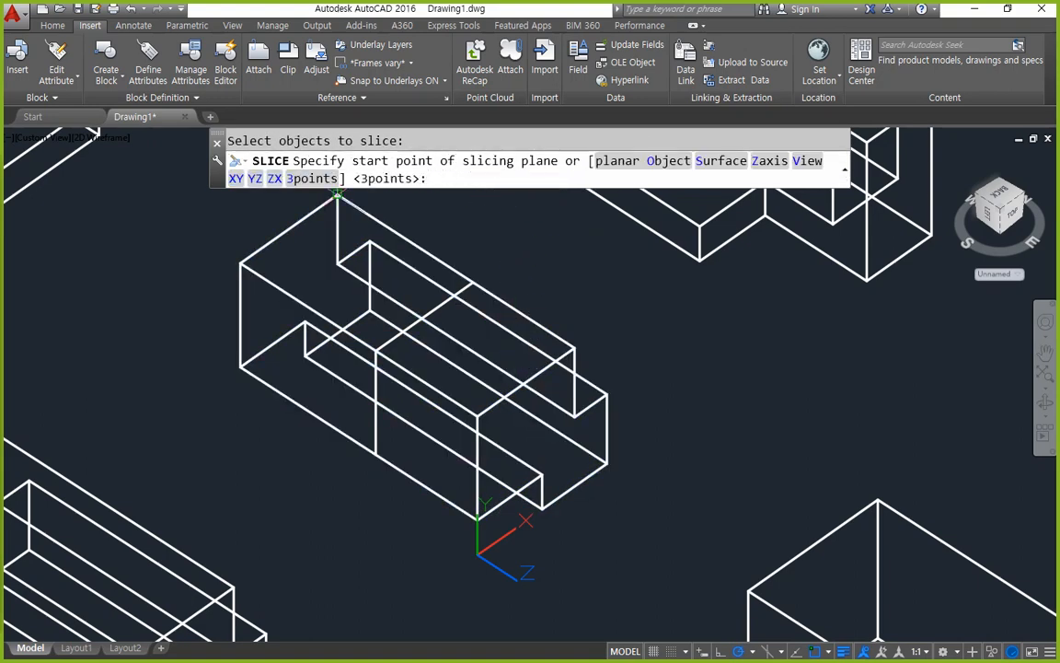
{"action": "left_click", "coordinate": [311, 178]}
{"action": "left_click", "coordinate": [375, 350]}
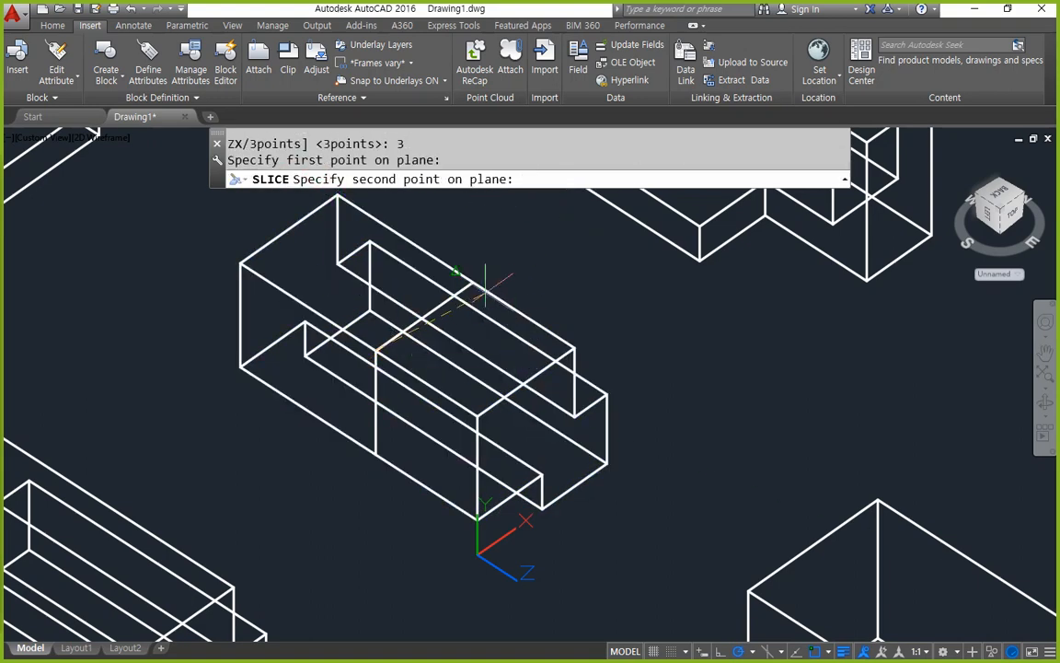
{"action": "left_click", "coordinate": [472, 280]}
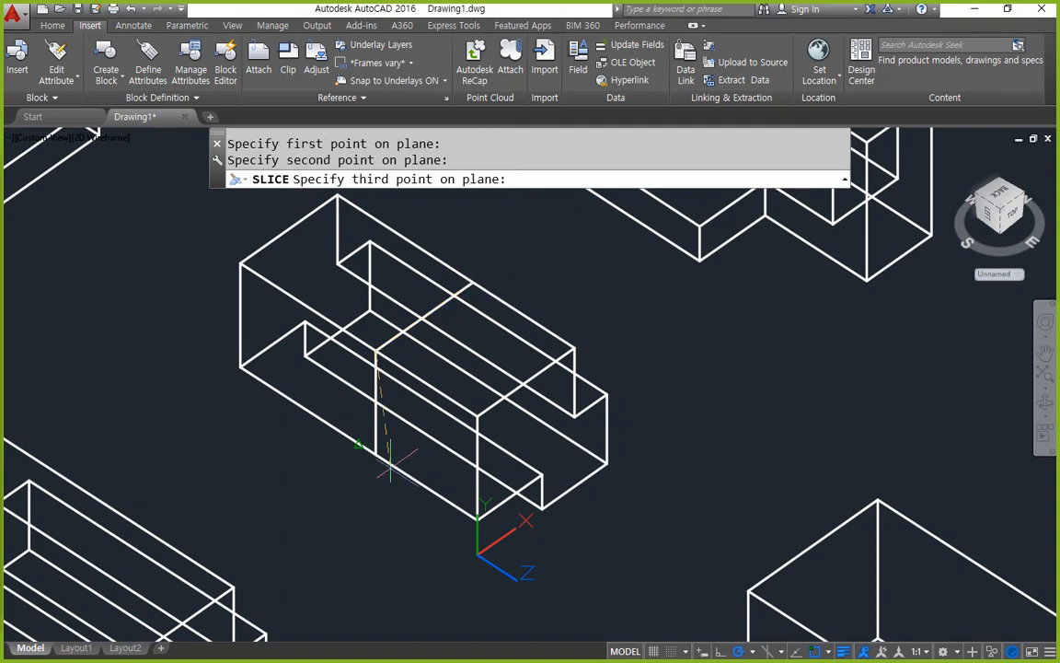
{"action": "left_click", "coordinate": [375, 454]}
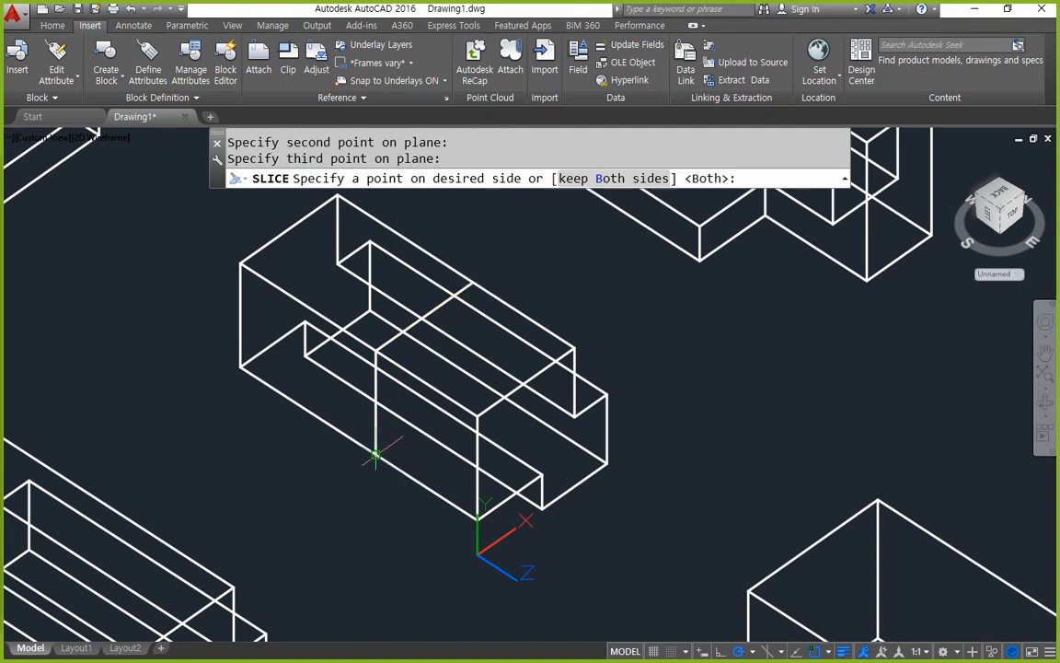
{"action": "left_click", "coordinate": [609, 182]}
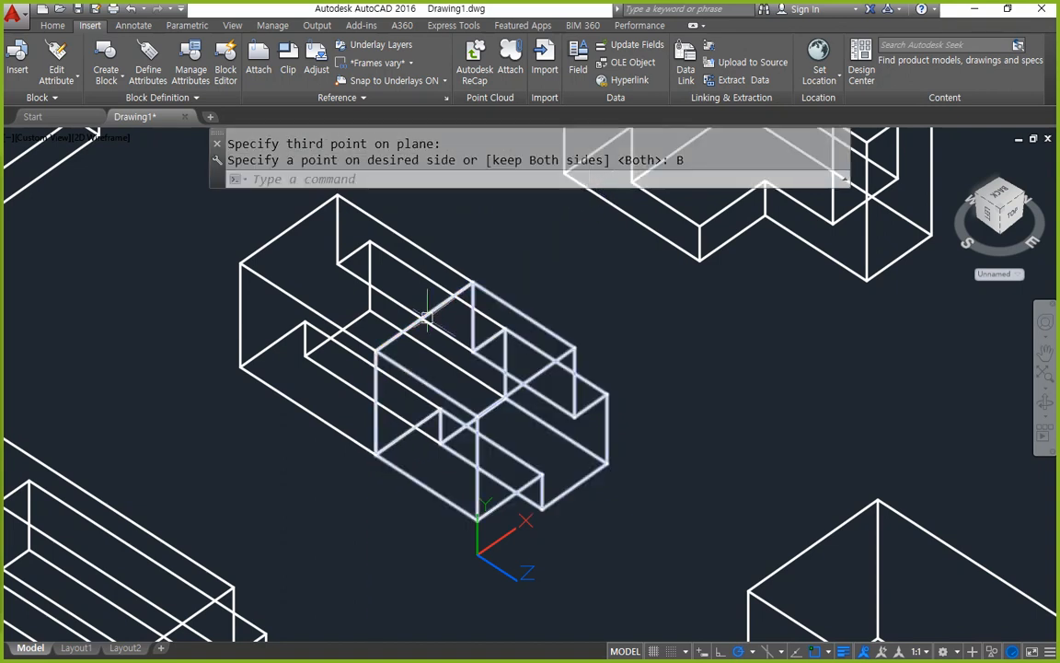
{"action": "key", "text": "Escape"}
{"action": "left_click", "coordinate": [575, 366]}
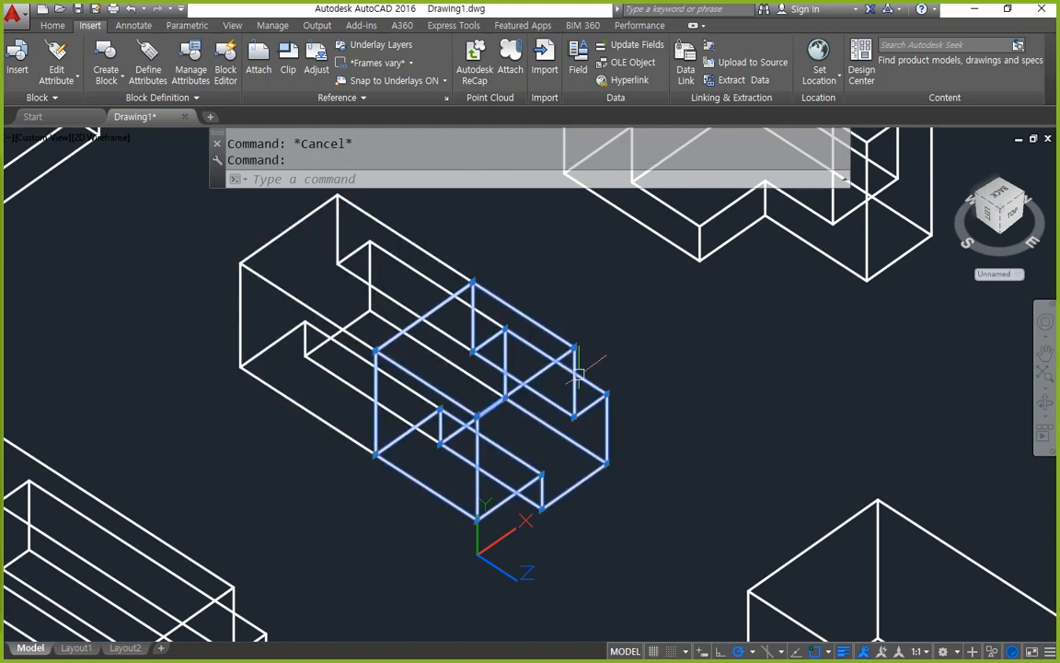
{"action": "key", "text": "Escape"}
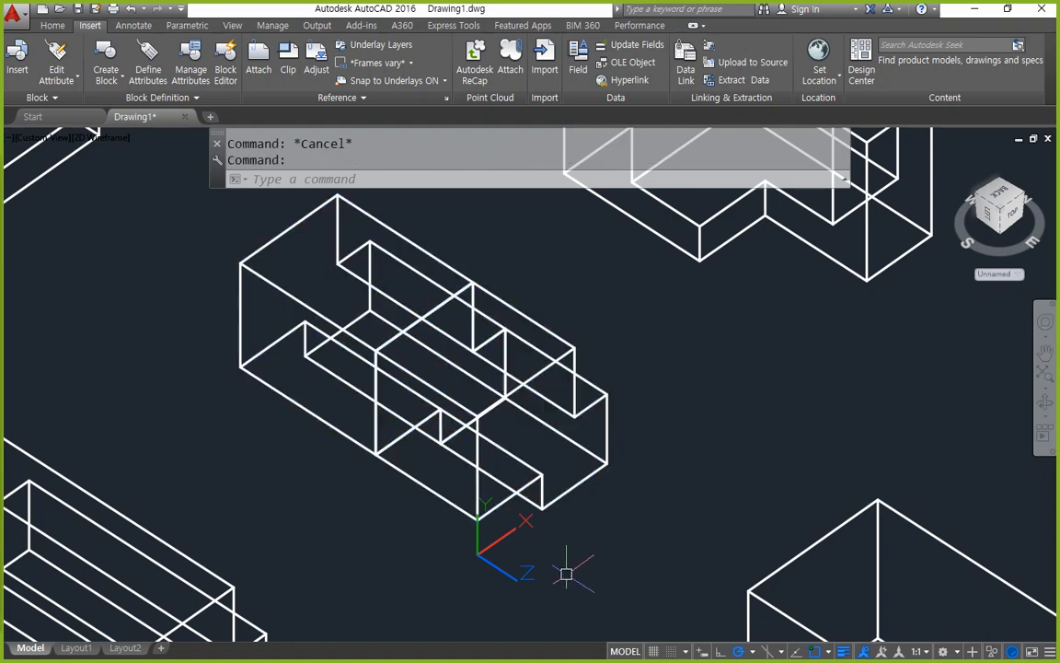
Erase the two guide lines along the cut.
{"action": "left_click", "coordinate": [304, 271]}
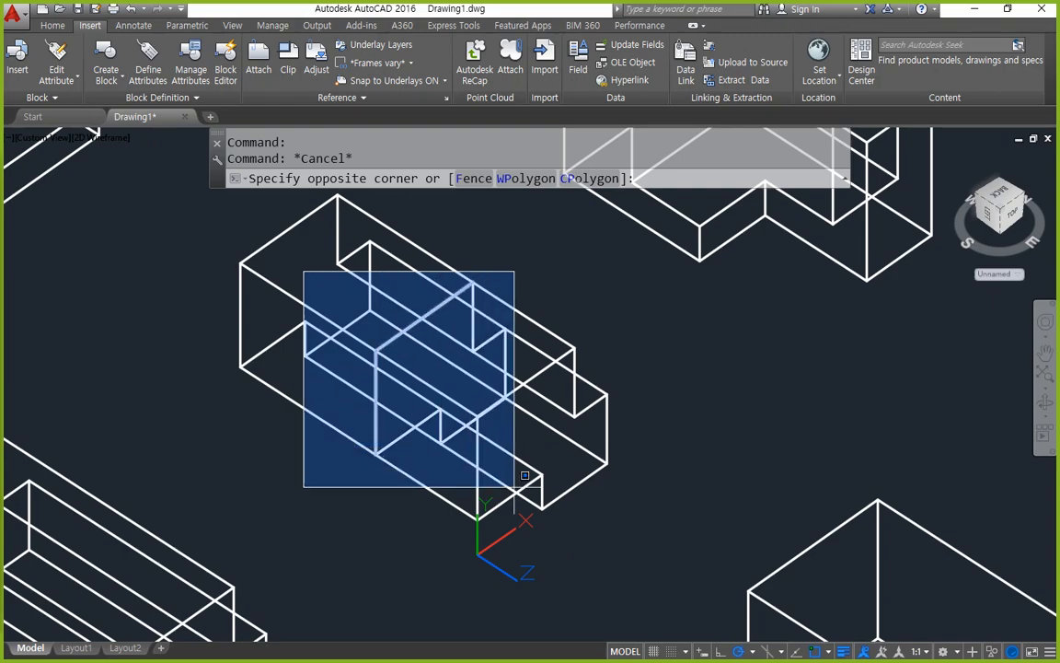
{"action": "left_click", "coordinate": [543, 490]}
{"action": "type", "text": "e"}
{"action": "key", "text": "Return"}
{"action": "middle_click_drag", "start_coordinate": [446, 494], "coordinate": [488, 488], "text": "shift"}
{"action": "type", "text": "ucs"}
{"action": "key", "text": "Return"}
{"action": "key", "text": "Escape"}
{"action": "mouse_move", "coordinate": [319, 322]}
{"action": "left_mouse_down"}
{"action": "mouse_move", "coordinate": [369, 423]}
{"action": "mouse_move", "coordinate": [456, 414]}
{"action": "left_mouse_up"}
{"action": "mouse_move", "coordinate": [437, 267]}
{"action": "left_mouse_down"}
{"action": "mouse_move", "coordinate": [467, 330]}
{"action": "mouse_move", "coordinate": [528, 303]}
{"action": "left_mouse_up"}
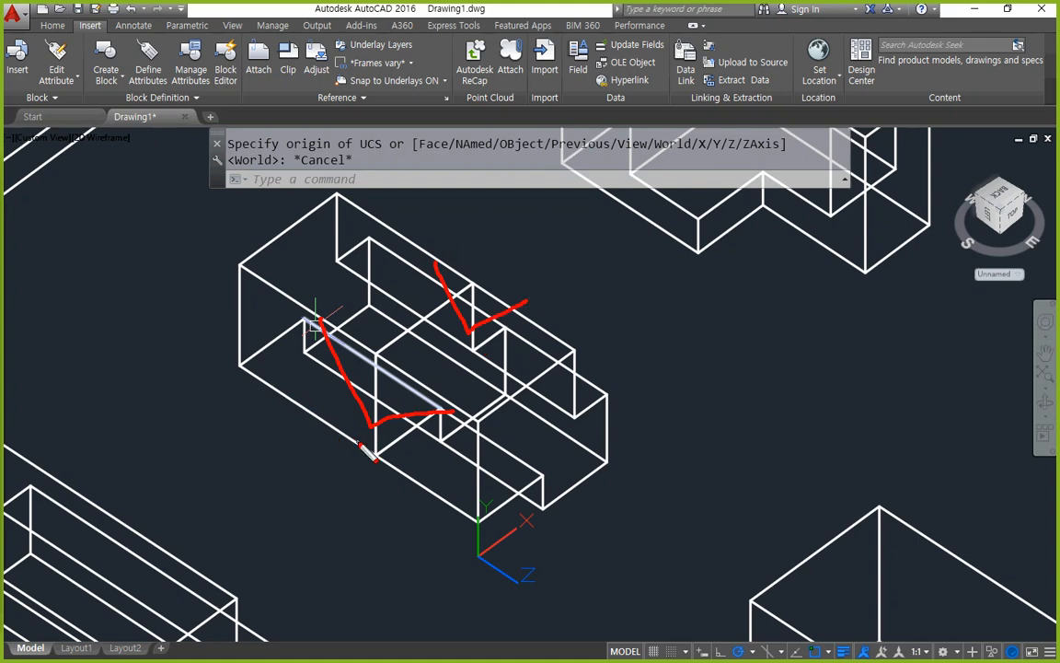
{"action": "left_click_drag", "start_coordinate": [366, 414], "coordinate": [371, 423]}
{"action": "left_click_drag", "start_coordinate": [322, 308], "coordinate": [359, 419]}
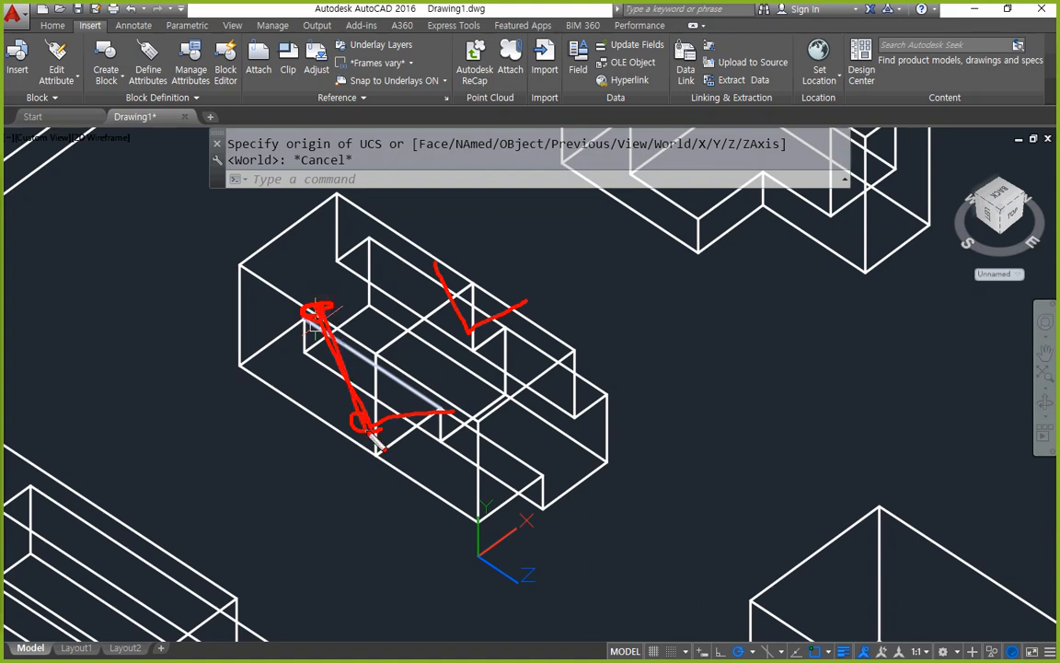
{"action": "left_click_drag", "start_coordinate": [440, 261], "coordinate": [296, 302]}
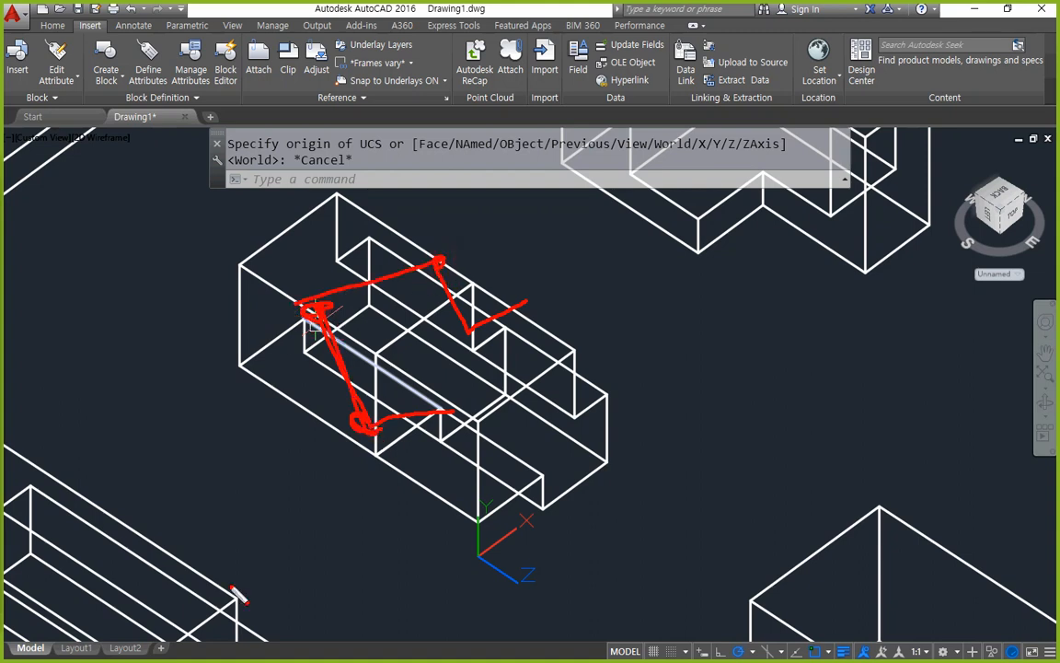
Place the UCS origin at the long piece's lower far-end corner, with X along the bottom edge and Y up the vertical edge.
{"action": "type", "text": "u"}
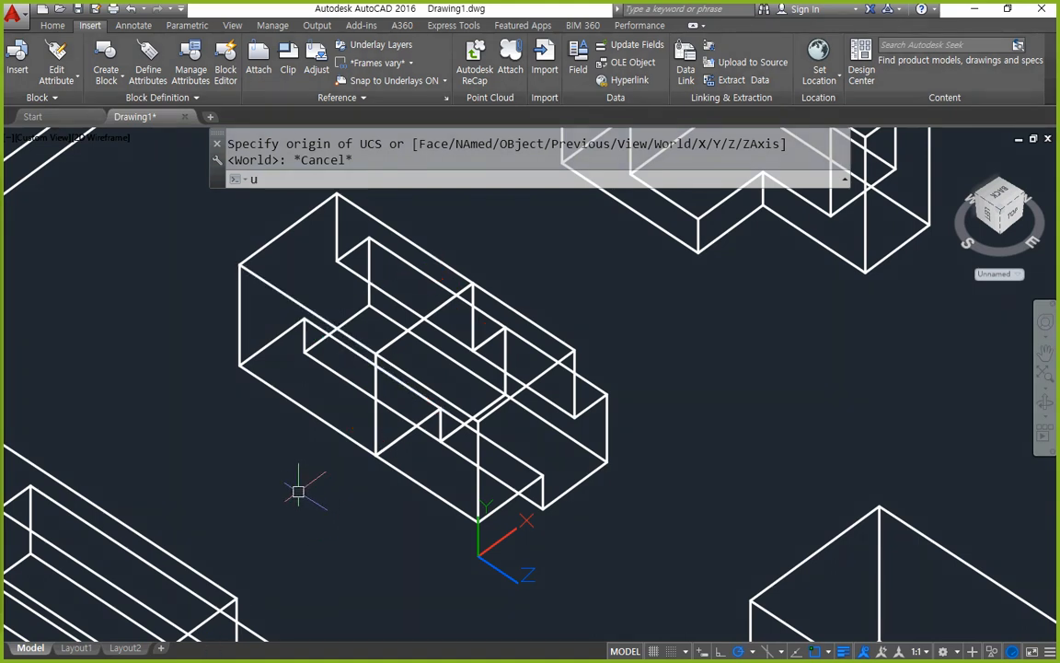
{"action": "type", "text": "sc"}
{"action": "key", "text": "Return"}
{"action": "type", "text": "ucs"}
{"action": "key", "text": "Return"}
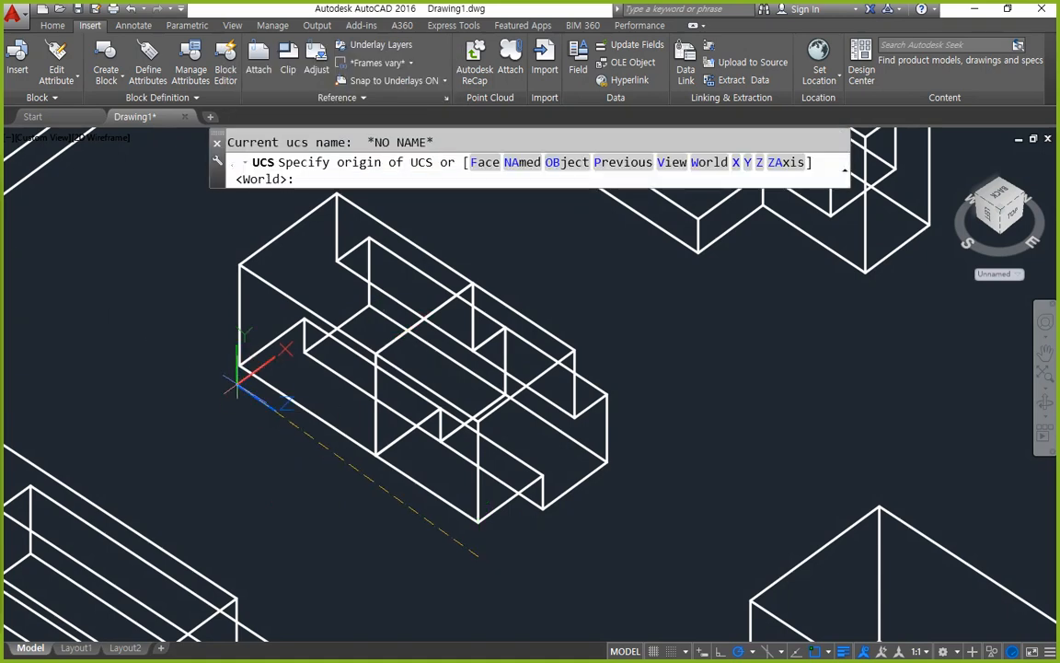
{"action": "left_click", "coordinate": [238, 364]}
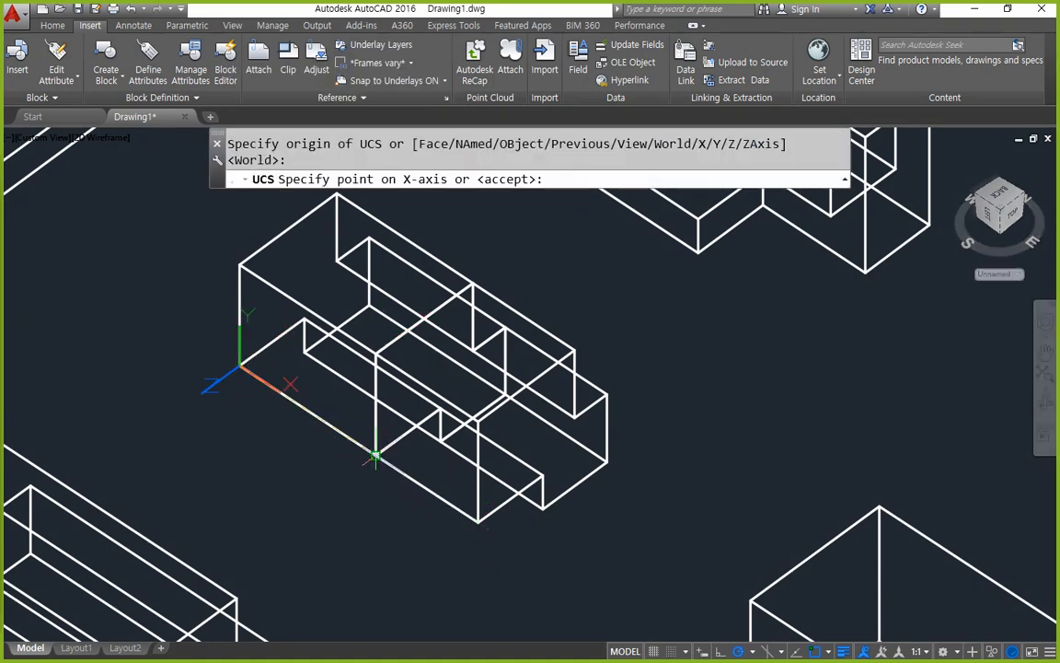
{"action": "left_click", "coordinate": [329, 399]}
{"action": "key", "text": "Return"}
Draw a rectangle from the cut's upper corner on the near side face to @-30,-30 and erase it.
{"action": "scroll", "coordinate": [366, 339], "scroll_direction": "up", "scroll_amount": 3}
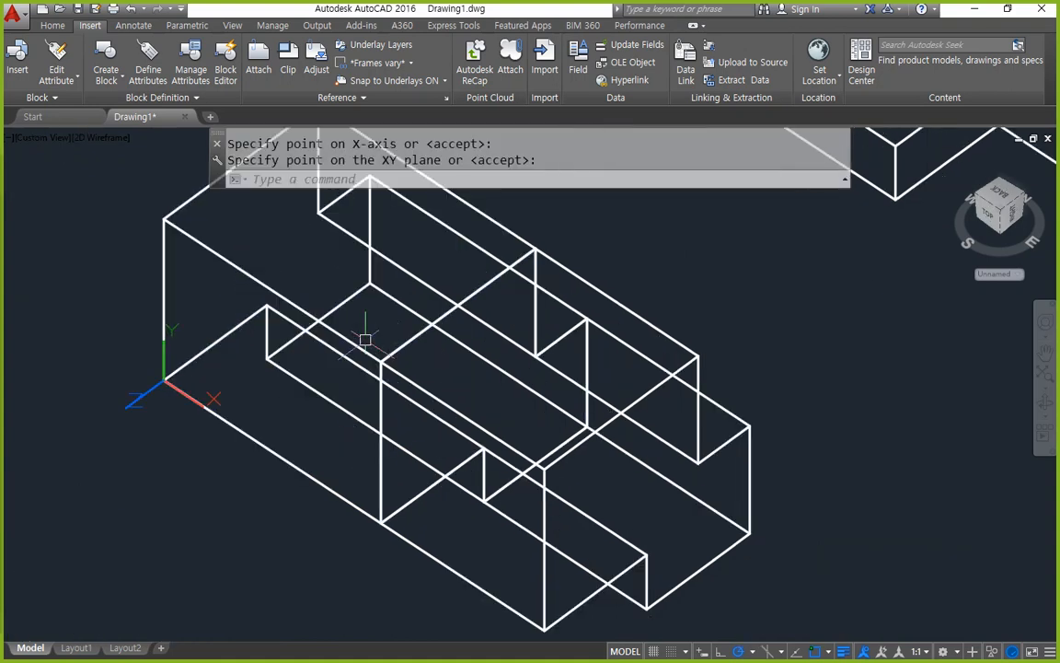
{"action": "type", "text": "rec"}
{"action": "key", "text": "Return"}
{"action": "left_click", "coordinate": [344, 312]}
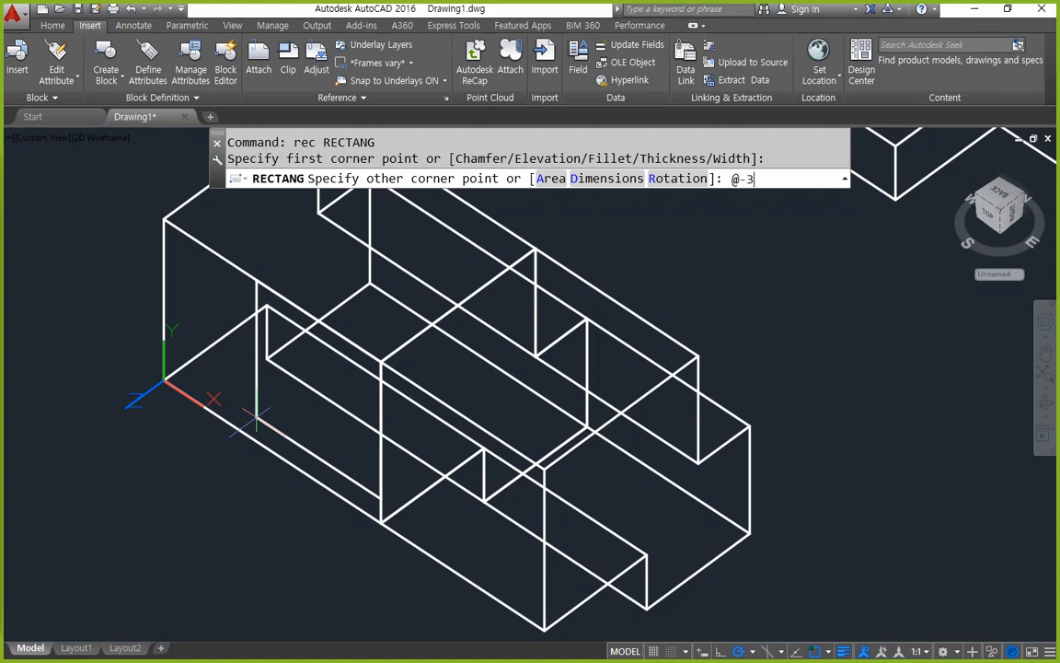
{"action": "key", "text": "Return"}
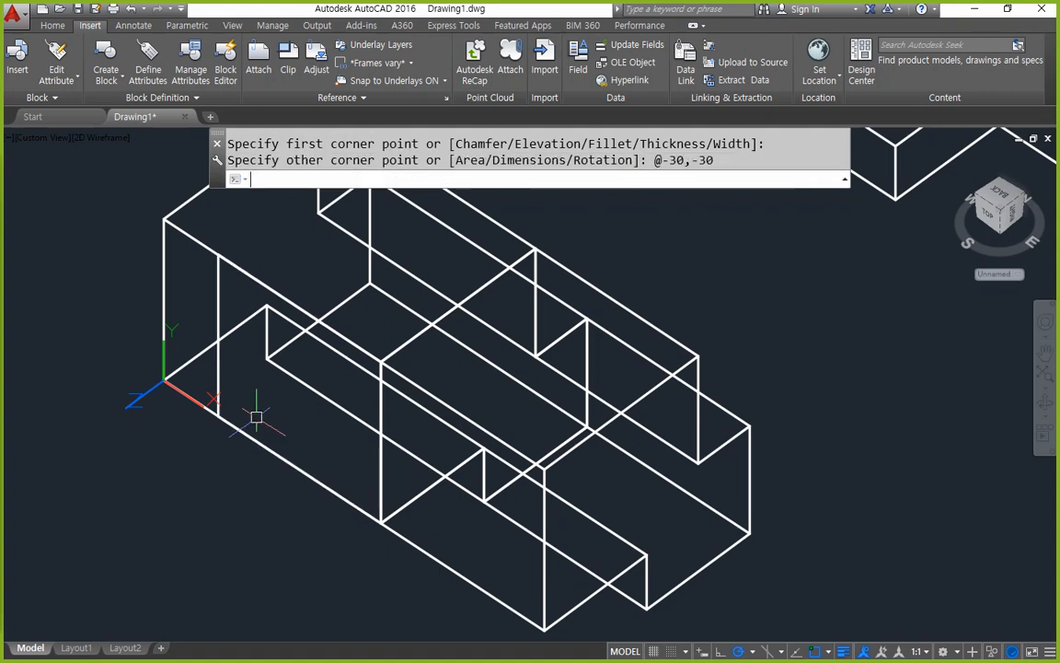
{"action": "left_click", "coordinate": [225, 367]}
{"action": "type", "text": "e"}
{"action": "key", "text": "Return"}
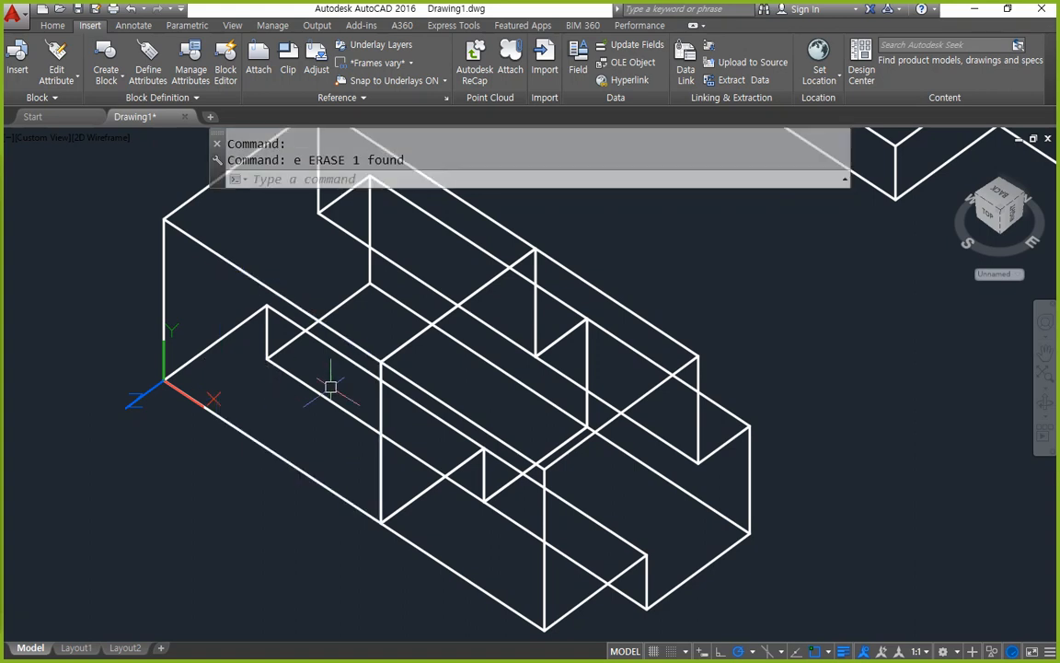
Draw a rectangle on the long piece's near side face, from the cut's upper corner to @-20,-20.
{"action": "type", "text": "rec"}
{"action": "key", "text": "Return"}
{"action": "left_click", "coordinate": [337, 339]}
{"action": "type", "text": "@-20,-20"}
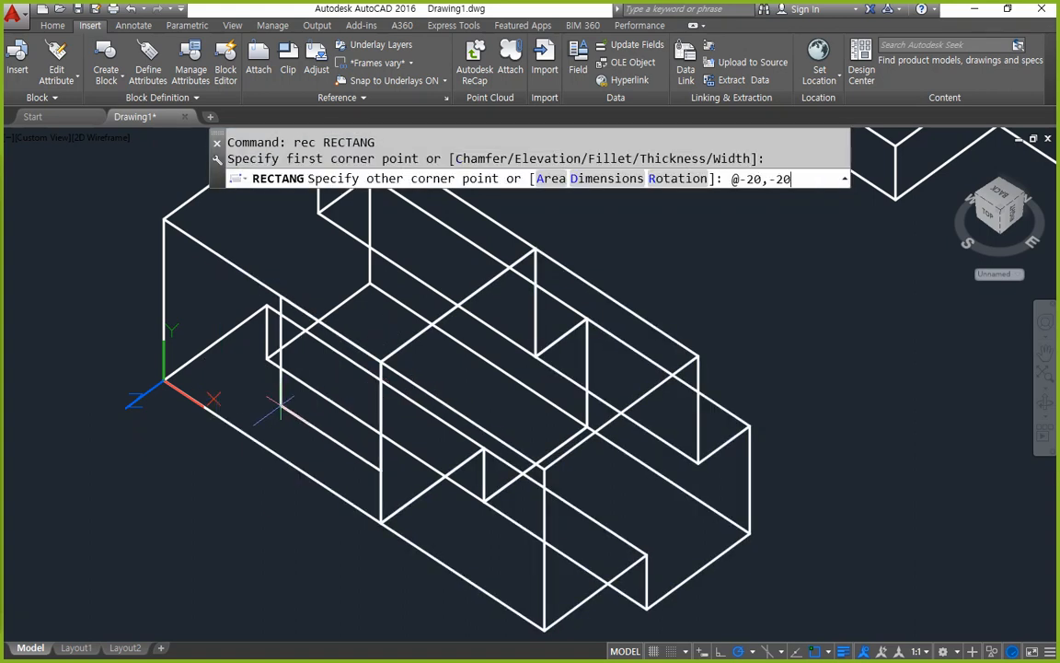
{"action": "key", "text": "Return"}
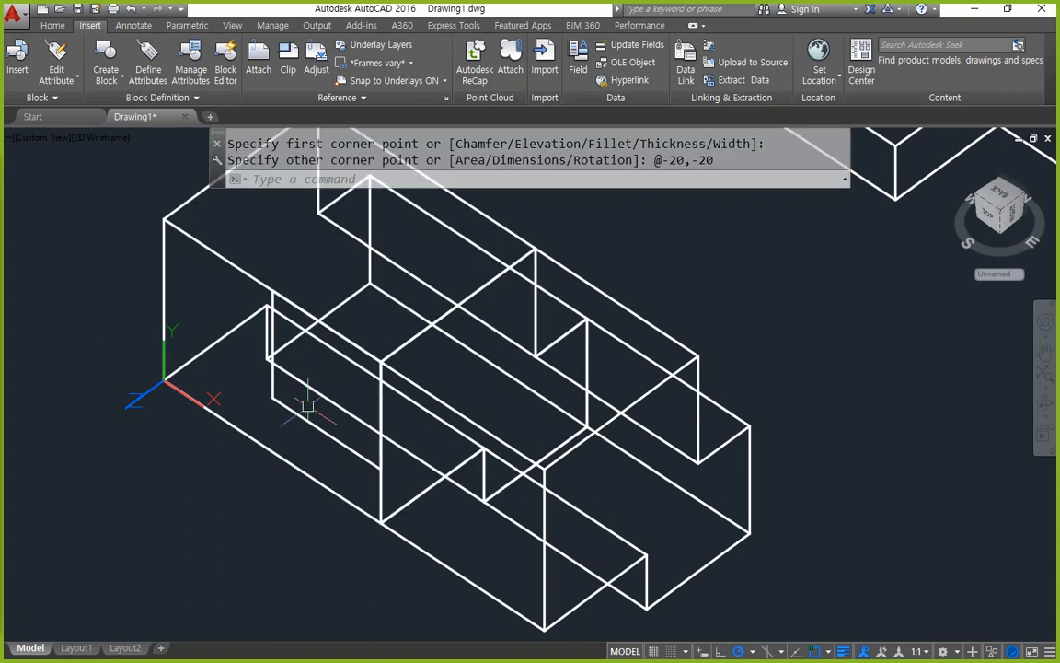
Draw a rectangle from the cut's upper corner on the opposite side face to @-10,-10.
{"action": "mouse_move", "coordinate": [277, 300]}
{"action": "left_mouse_down"}
{"action": "mouse_move", "coordinate": [387, 474]}
{"action": "mouse_move", "coordinate": [342, 377]}
{"action": "mouse_move", "coordinate": [277, 296]}
{"action": "left_mouse_up"}
{"action": "type", "text": "rec"}
{"action": "key", "text": "Return"}
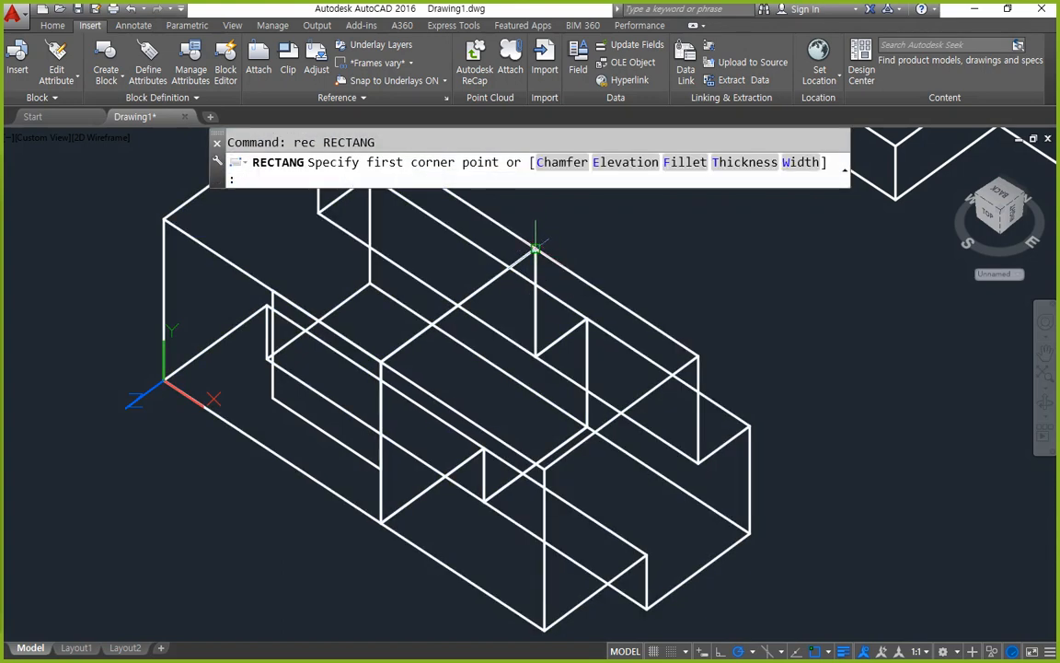
{"action": "left_click", "coordinate": [535, 248]}
{"action": "type", "text": "@"}
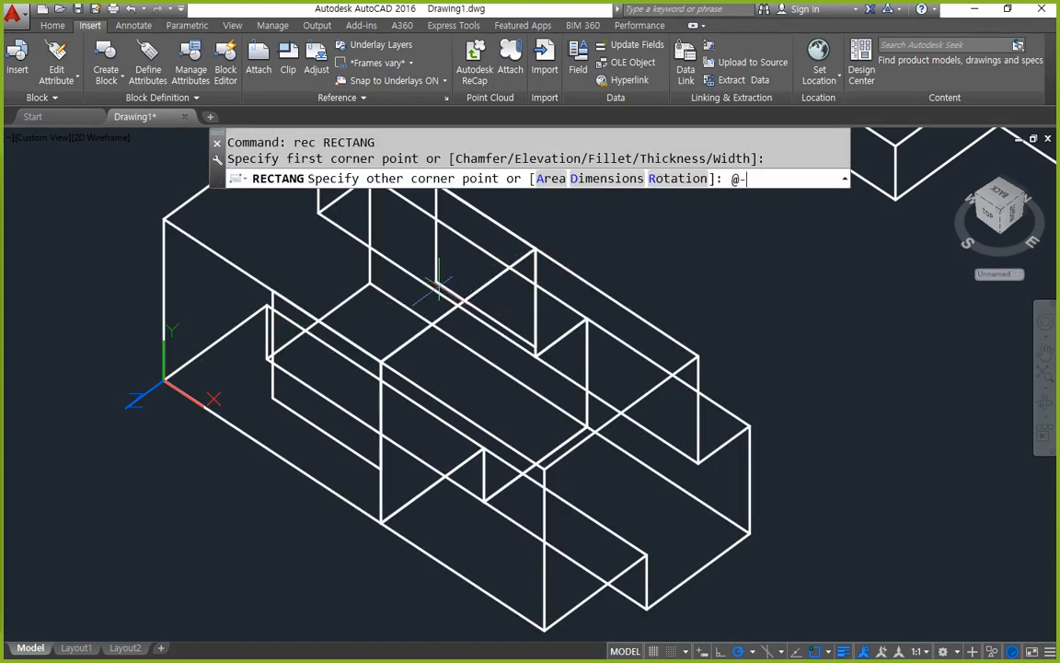
{"action": "type", "text": "-10,-10"}
{"action": "key", "text": "Return"}
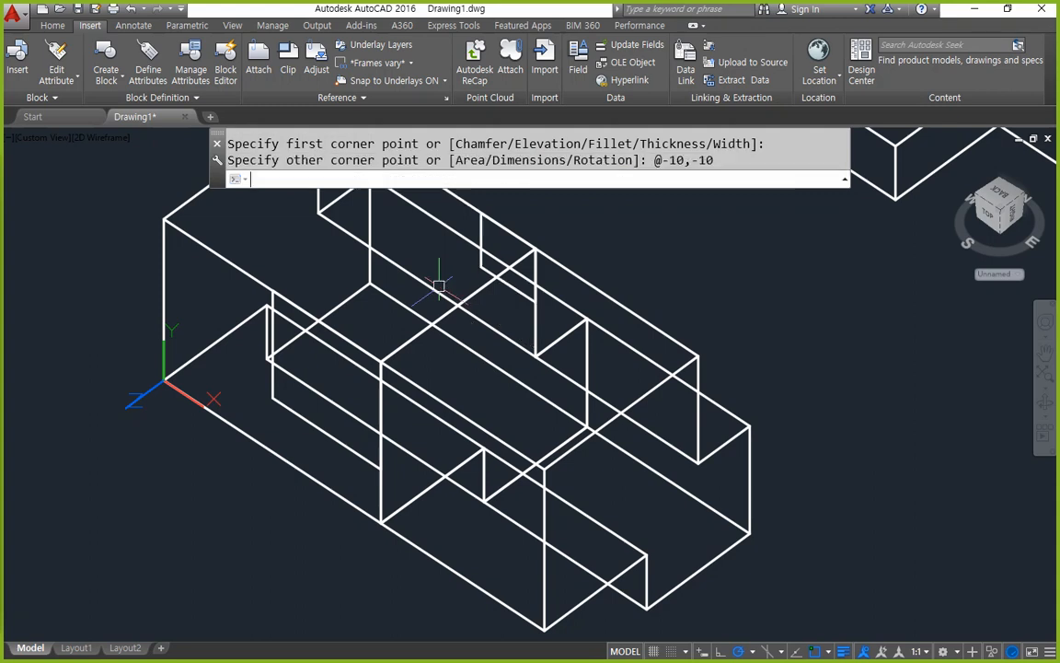
{"action": "middle_click_drag", "start_coordinate": [511, 286], "coordinate": [516, 322]}
{"action": "type", "text": "l"}
{"action": "key", "text": "Return"}
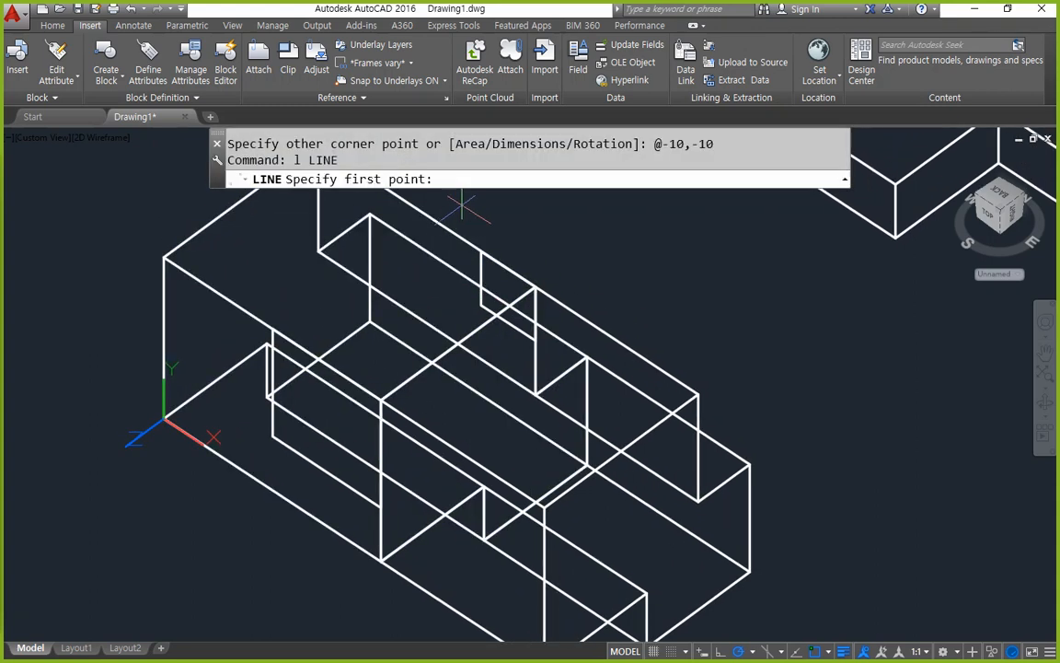
{"action": "key", "text": "Escape"}
{"action": "key", "text": "Escape"}
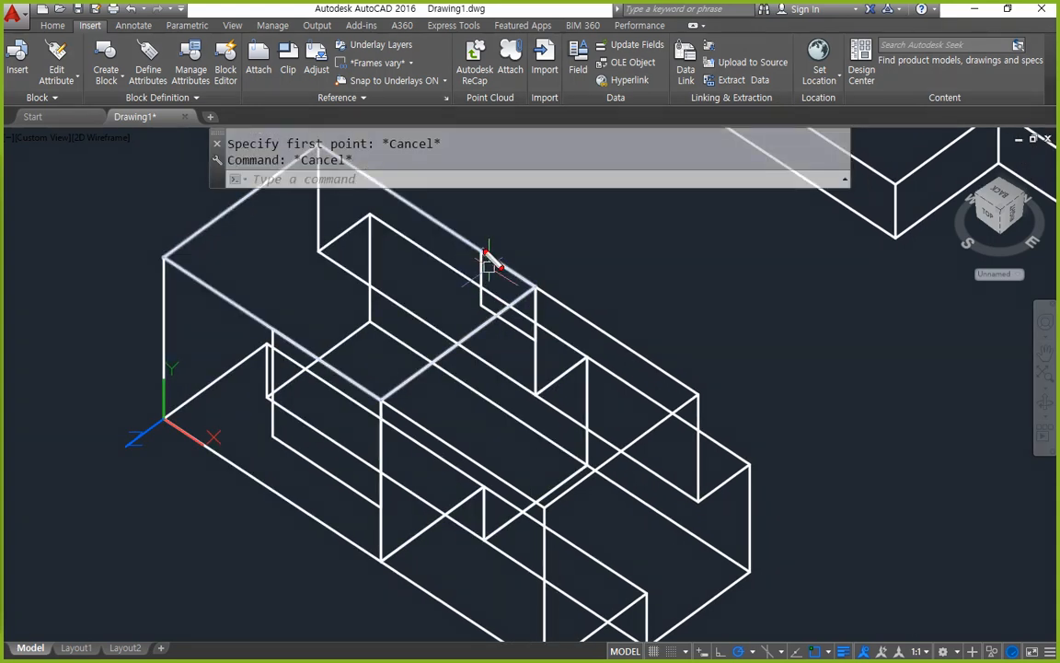
{"action": "mouse_move", "coordinate": [486, 252]}
{"action": "left_mouse_down"}
{"action": "mouse_move", "coordinate": [289, 316]}
{"action": "mouse_move", "coordinate": [346, 464]}
{"action": "mouse_move", "coordinate": [372, 502]}
{"action": "left_mouse_up"}
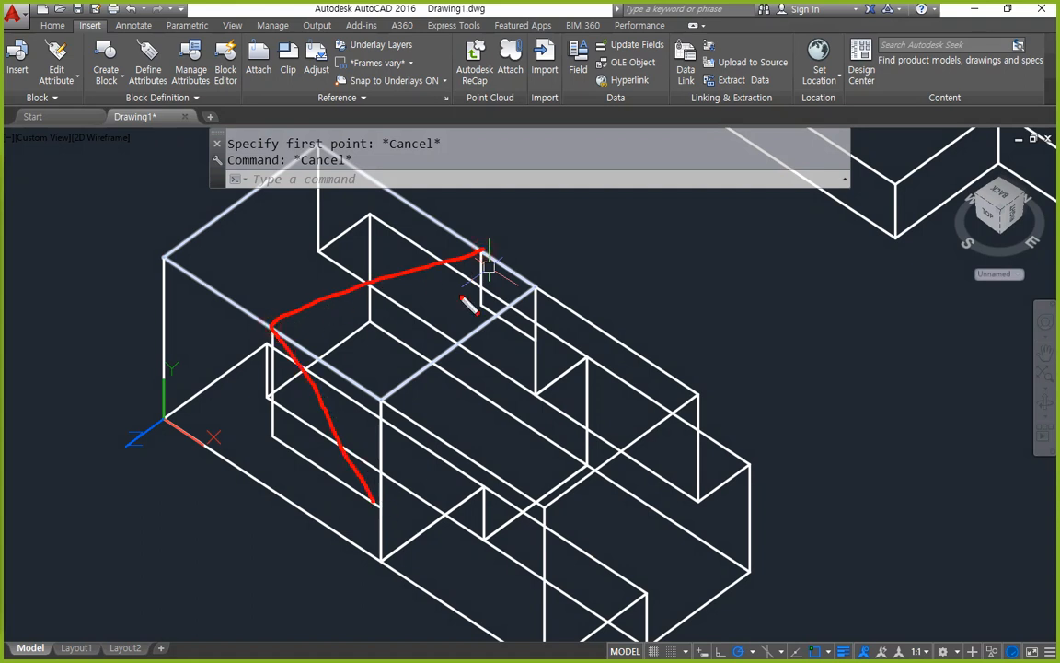
{"action": "mouse_move", "coordinate": [480, 251]}
{"action": "left_mouse_down"}
{"action": "mouse_move", "coordinate": [541, 355]}
{"action": "mouse_move", "coordinate": [381, 519]}
{"action": "left_mouse_up"}
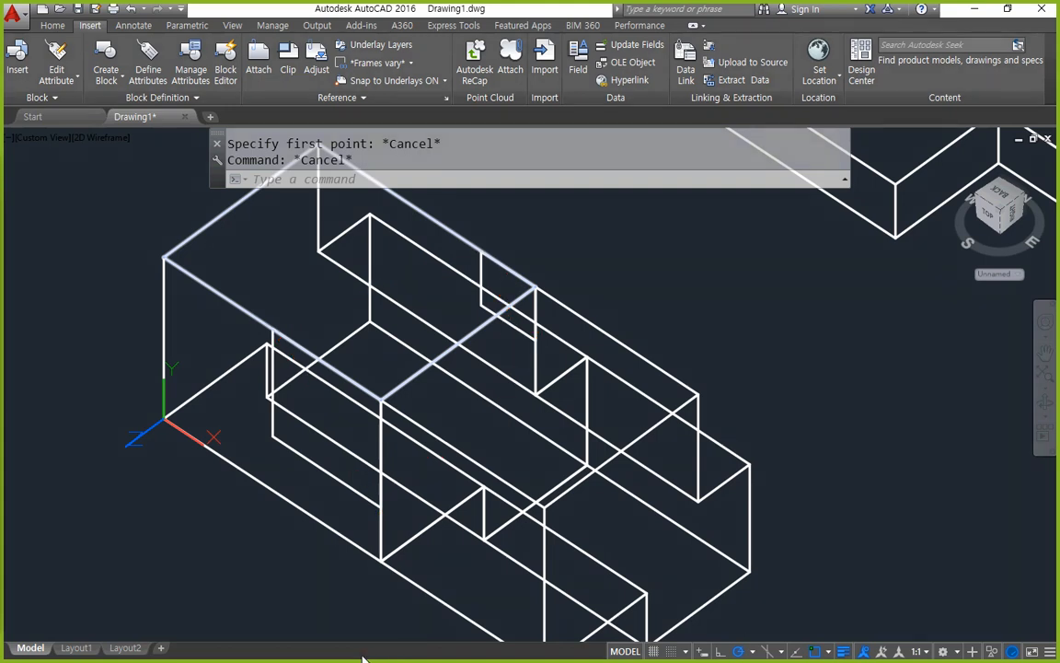
Slice the long piece through both side-face rectangles' far upper corners and the larger rectangle's lower corner at the cut, keeping the lower part.
{"action": "type", "text": "SL"}
{"action": "key", "text": "Return"}
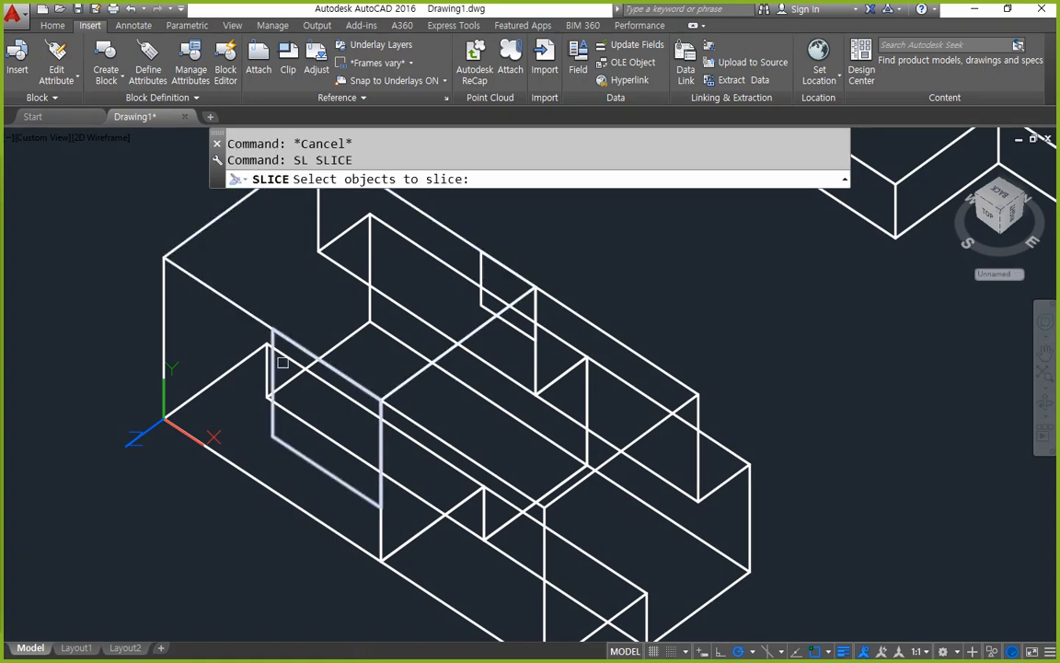
{"action": "left_click", "coordinate": [238, 305]}
{"action": "key", "text": "Return"}
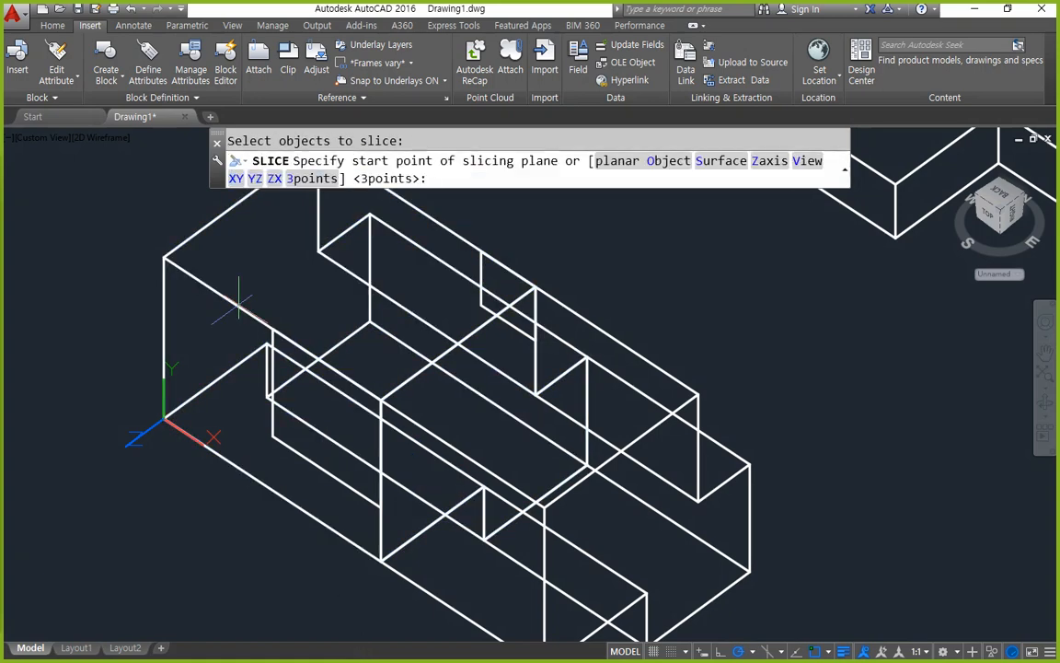
{"action": "key", "text": "Return"}
{"action": "left_click", "coordinate": [272, 327]}
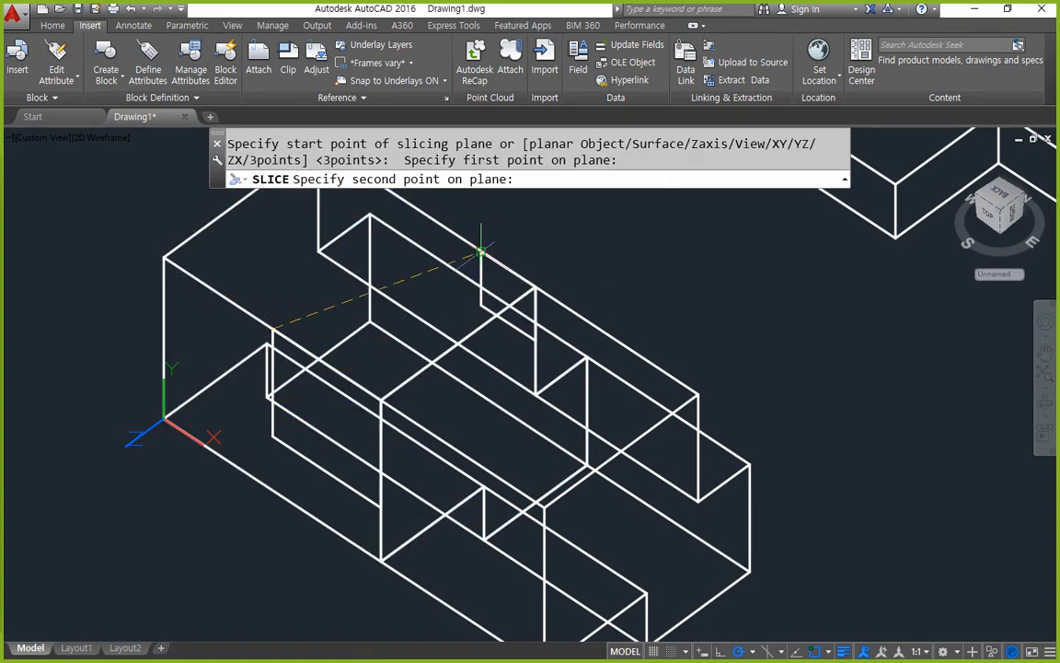
{"action": "left_click", "coordinate": [481, 250]}
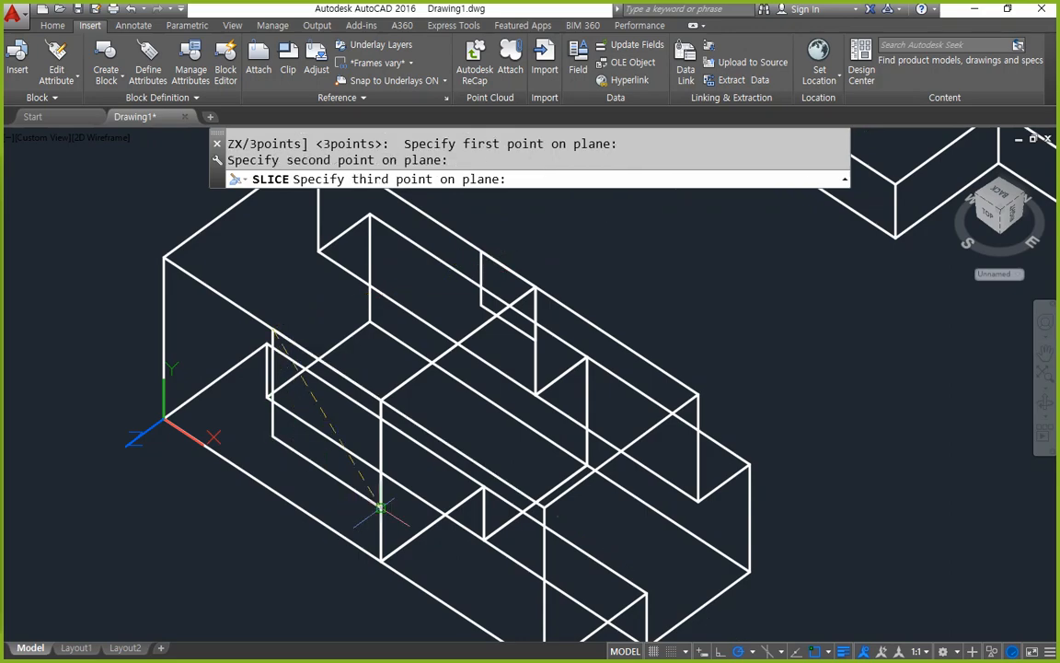
{"action": "left_click", "coordinate": [296, 480]}
{"action": "key", "text": "Return"}
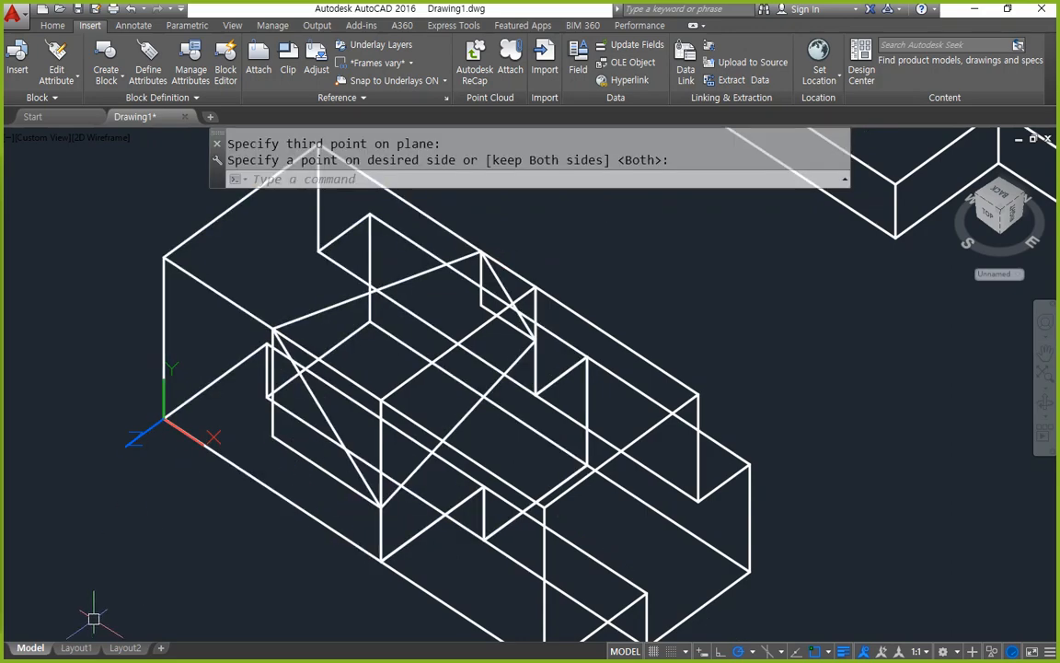
Move the larger side-face rectangle from its far upper corner to the end block's upper corner at the cut.
{"action": "middle_click_drag", "start_coordinate": [245, 561], "coordinate": [309, 502], "text": "shift"}
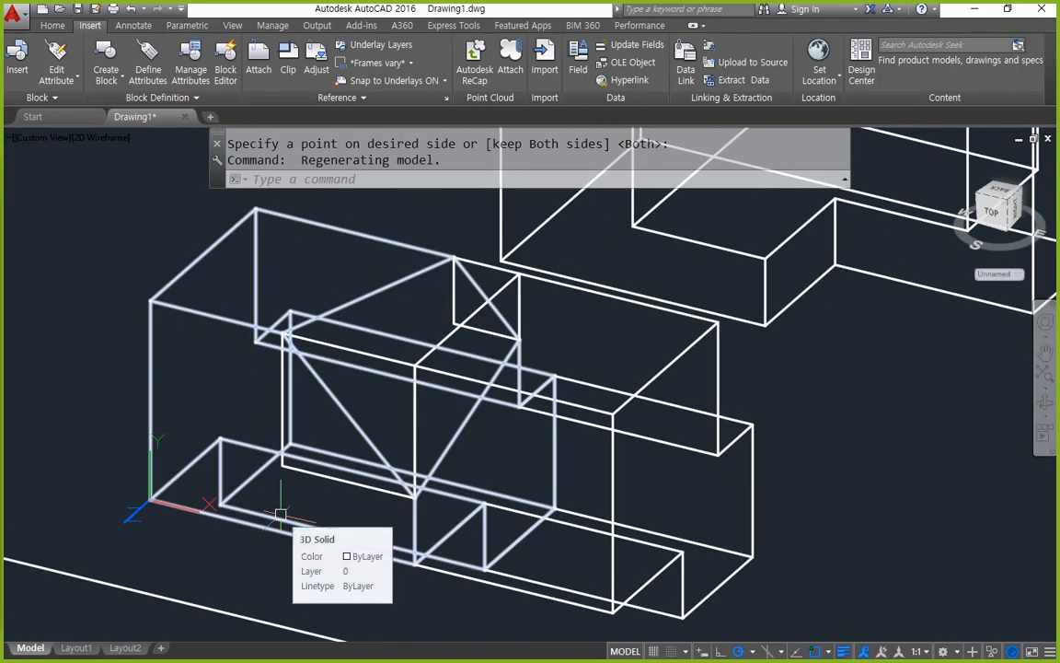
{"action": "type", "text": "m"}
{"action": "key", "text": "Return"}
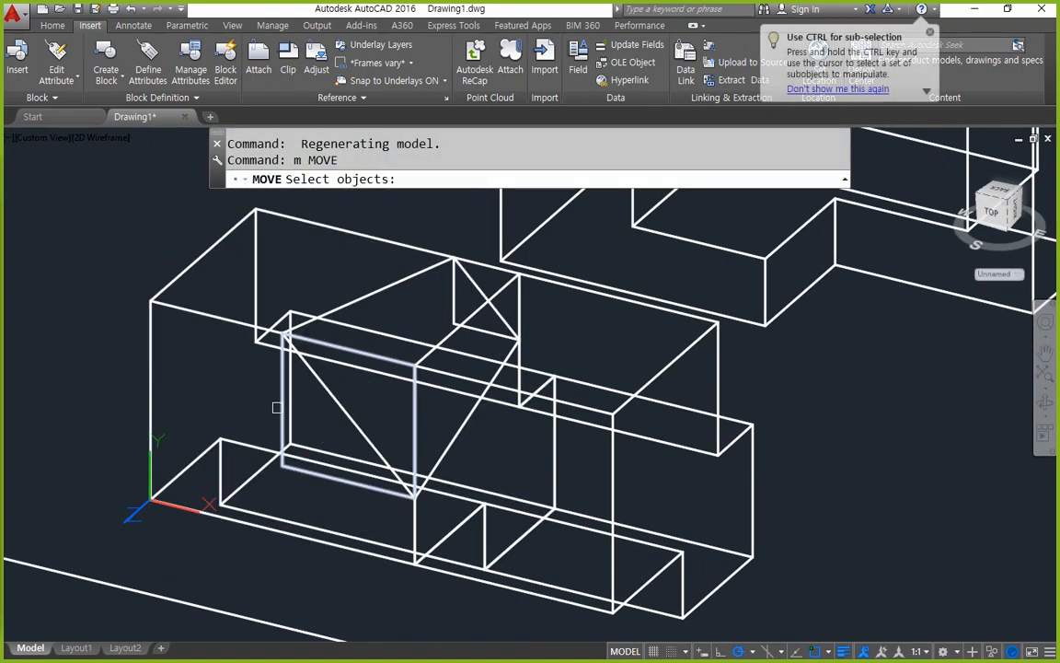
{"action": "left_click", "coordinate": [284, 339]}
{"action": "key", "text": "Return"}
{"action": "left_click", "coordinate": [289, 313]}
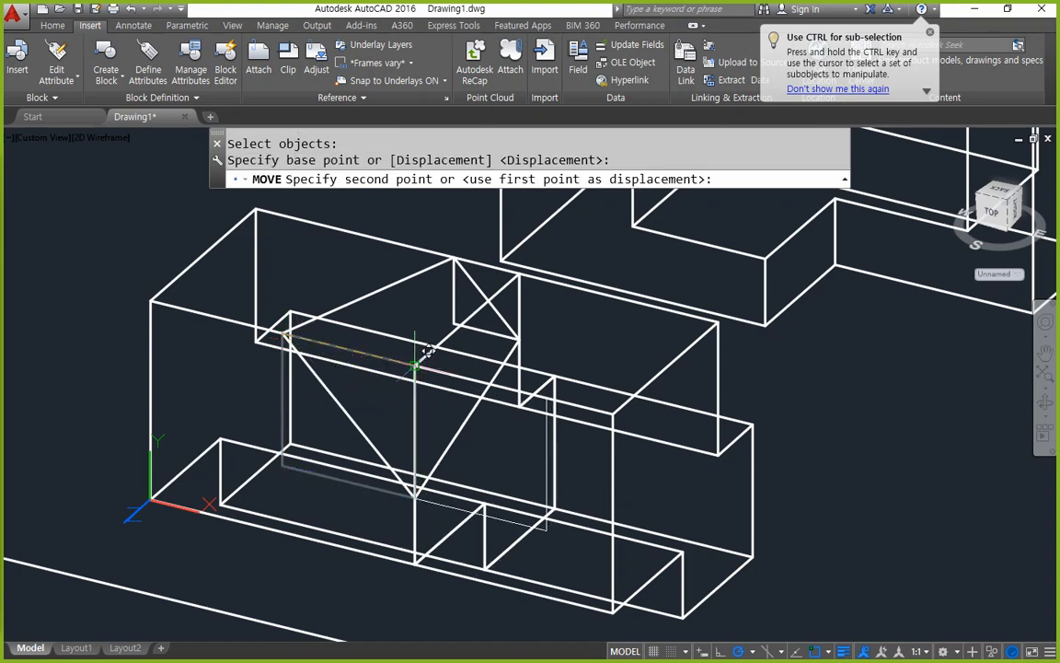
{"action": "left_click", "coordinate": [428, 332]}
Move the smaller rectangle on the opposite side from its far upper corner to the end block's upper corner at the cut.
{"action": "key", "text": "Return"}
{"action": "left_click", "coordinate": [452, 272]}
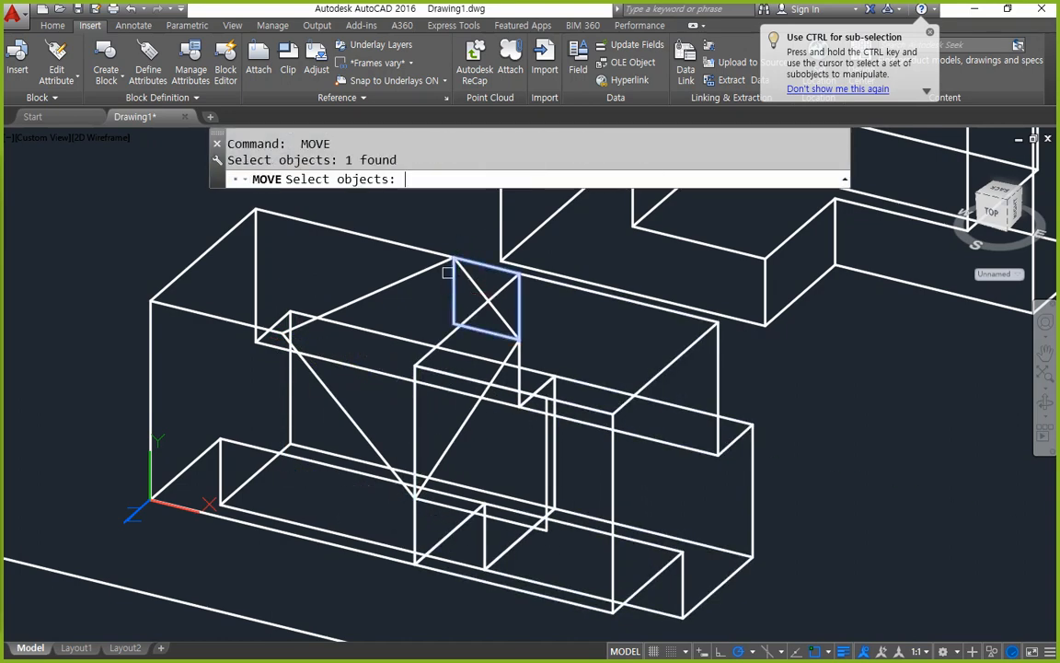
{"action": "key", "text": "Return"}
{"action": "left_click", "coordinate": [452, 260]}
{"action": "key", "text": "Escape"}
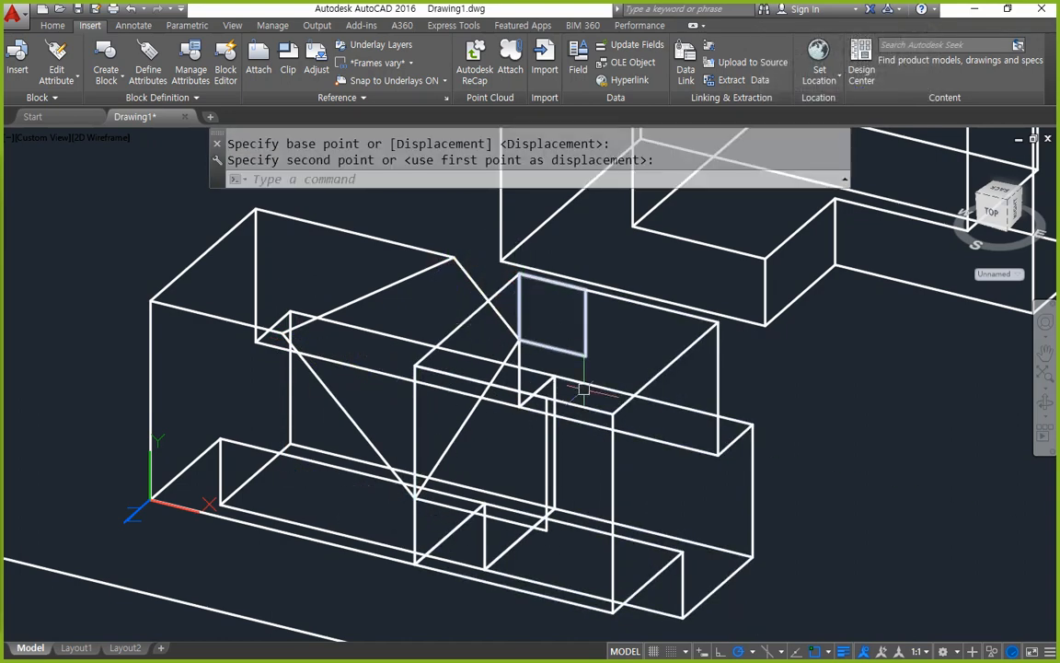
{"action": "middle_click_drag", "start_coordinate": [584, 397], "coordinate": [544, 428], "text": "shift"}
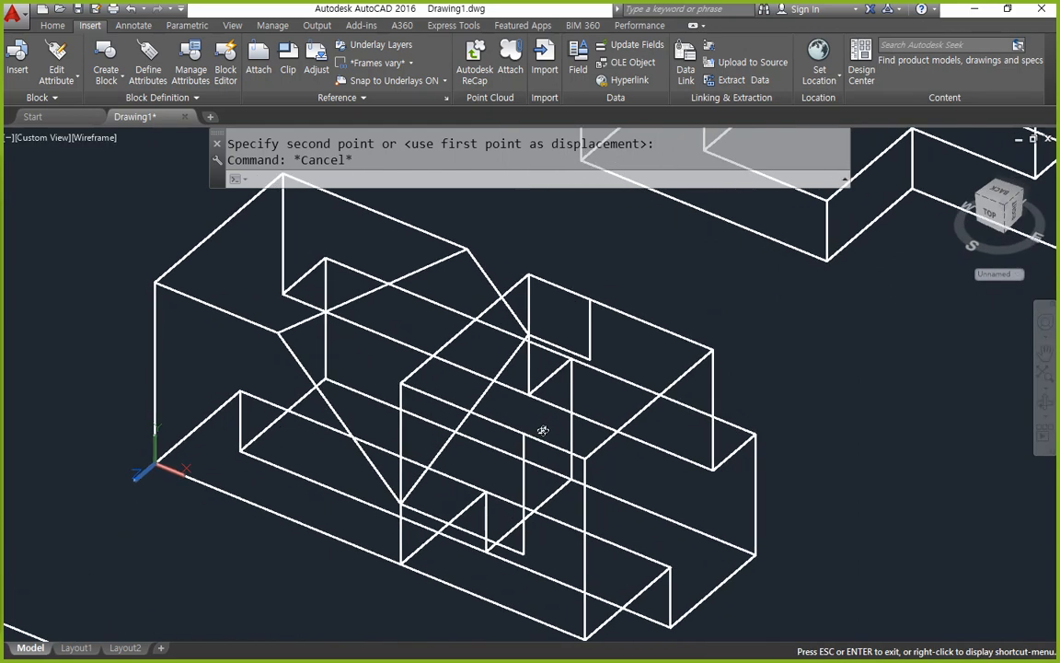
{"action": "type", "text": "sl"}
{"action": "key", "text": "Return"}
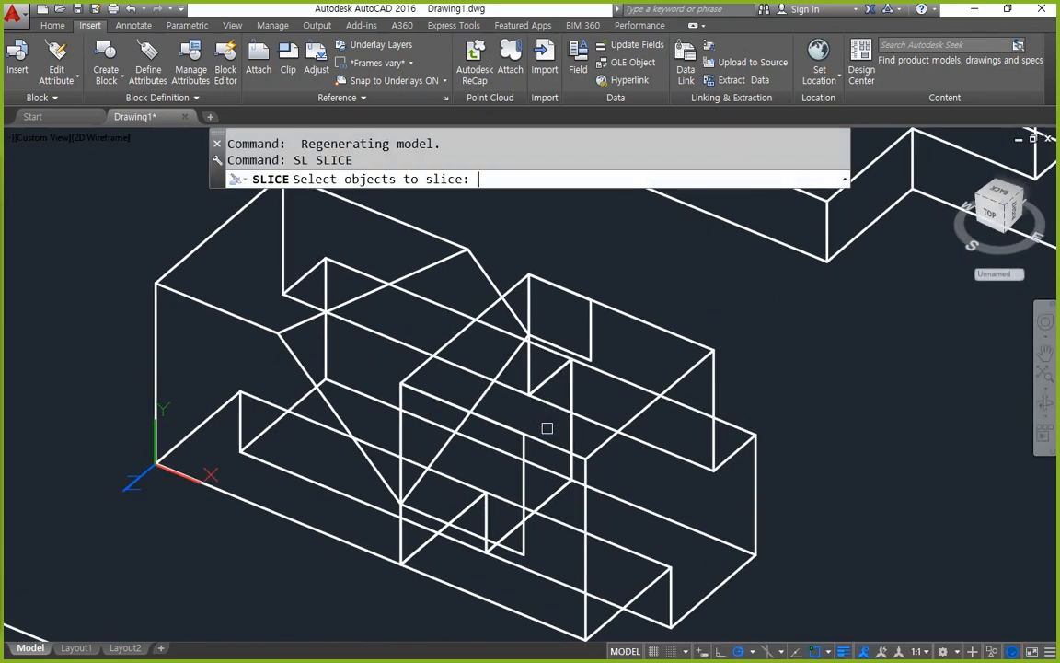
{"action": "left_click", "coordinate": [596, 454]}
{"action": "key", "text": "Return"}
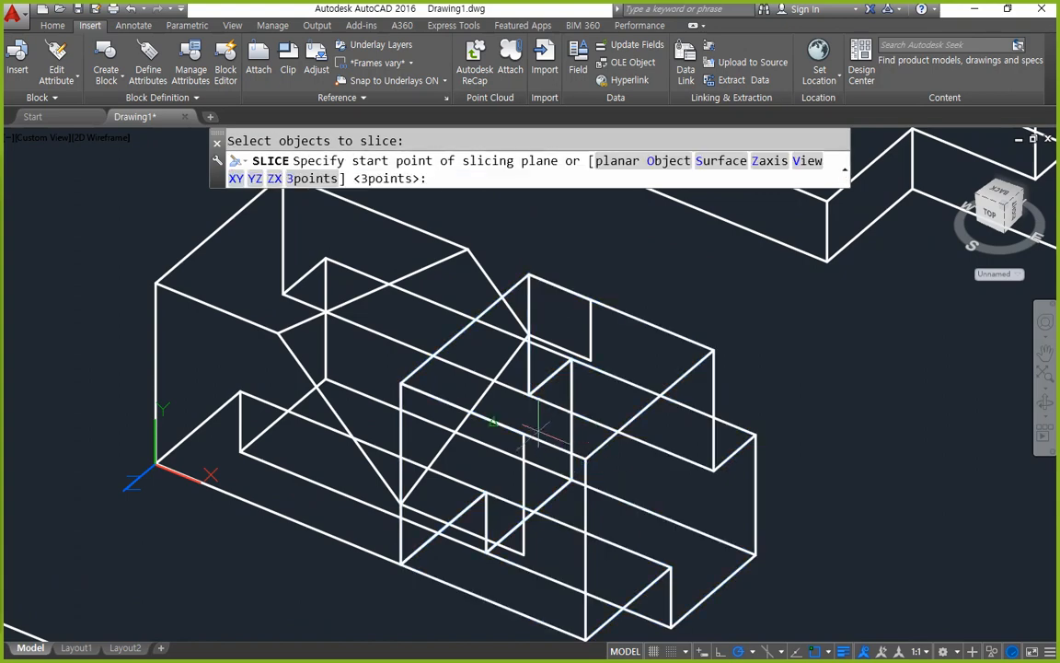
{"action": "left_click", "coordinate": [524, 433]}
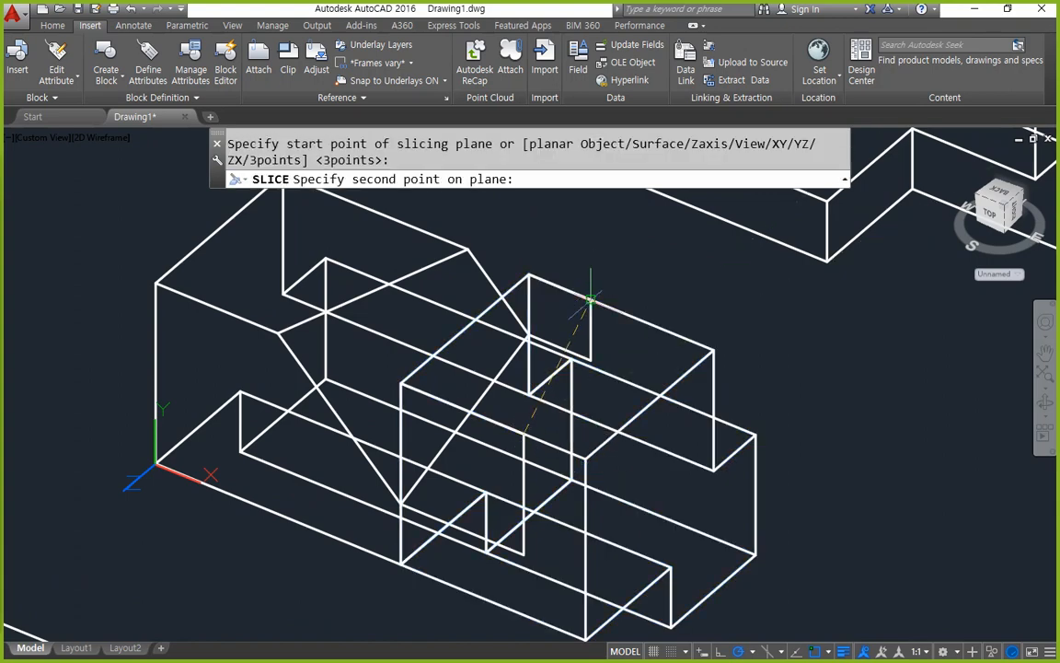
{"action": "left_click", "coordinate": [590, 300]}
{"action": "key", "text": "Escape"}
Slice the end block through the moved rectangles' far upper corners and the larger one's lower corner at the cut, keeping the lower part.
{"action": "key", "text": "Return"}
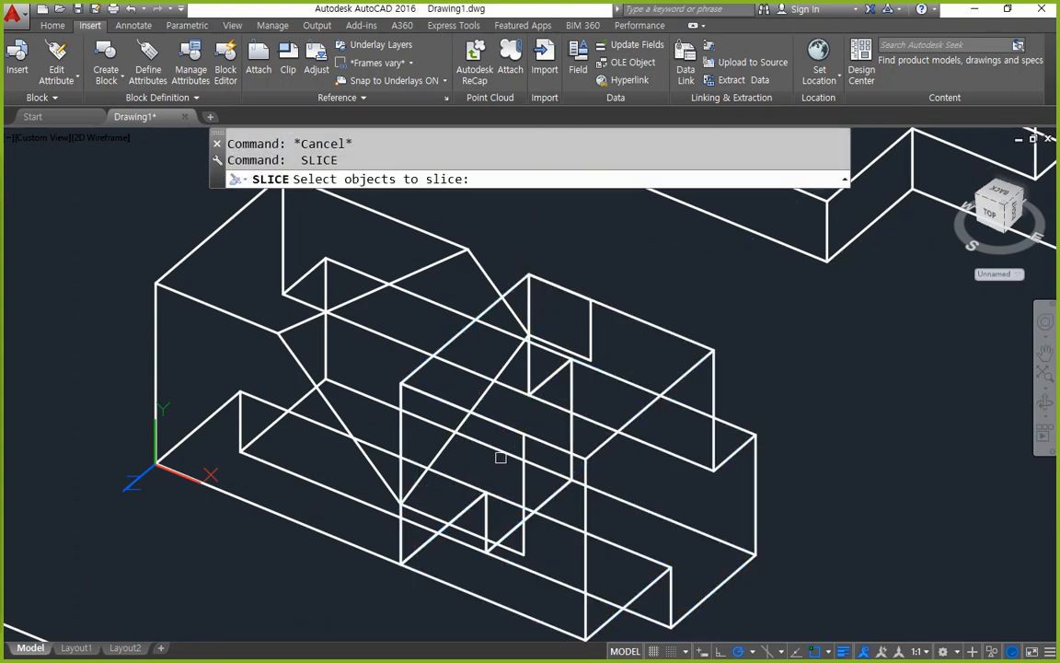
{"action": "left_click", "coordinate": [497, 400]}
{"action": "key", "text": "Return"}
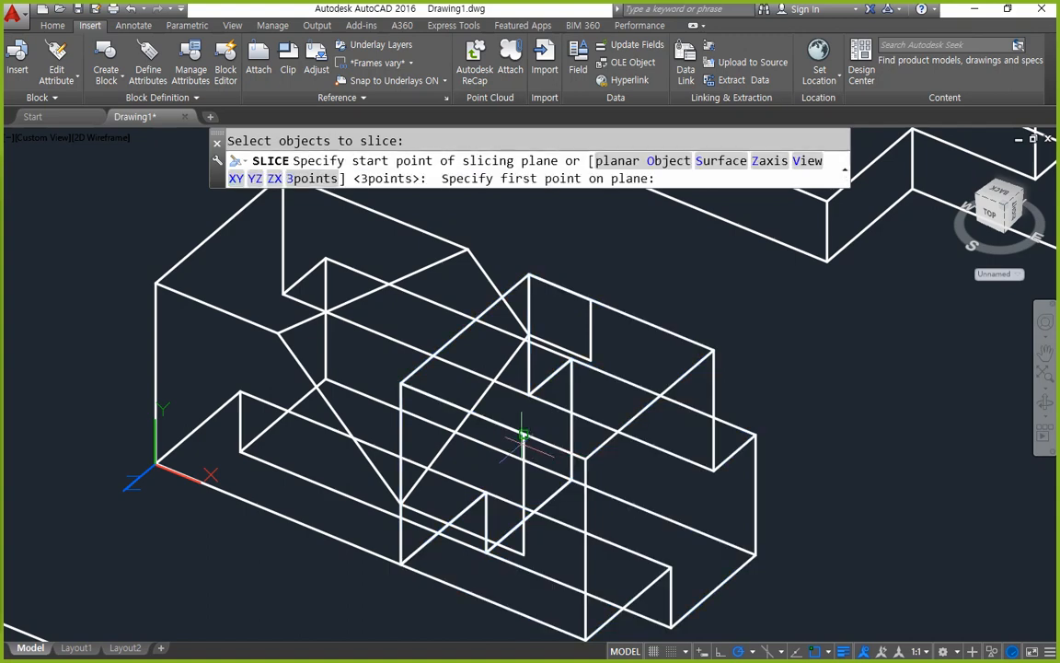
{"action": "left_click", "coordinate": [475, 392]}
{"action": "left_click", "coordinate": [532, 274]}
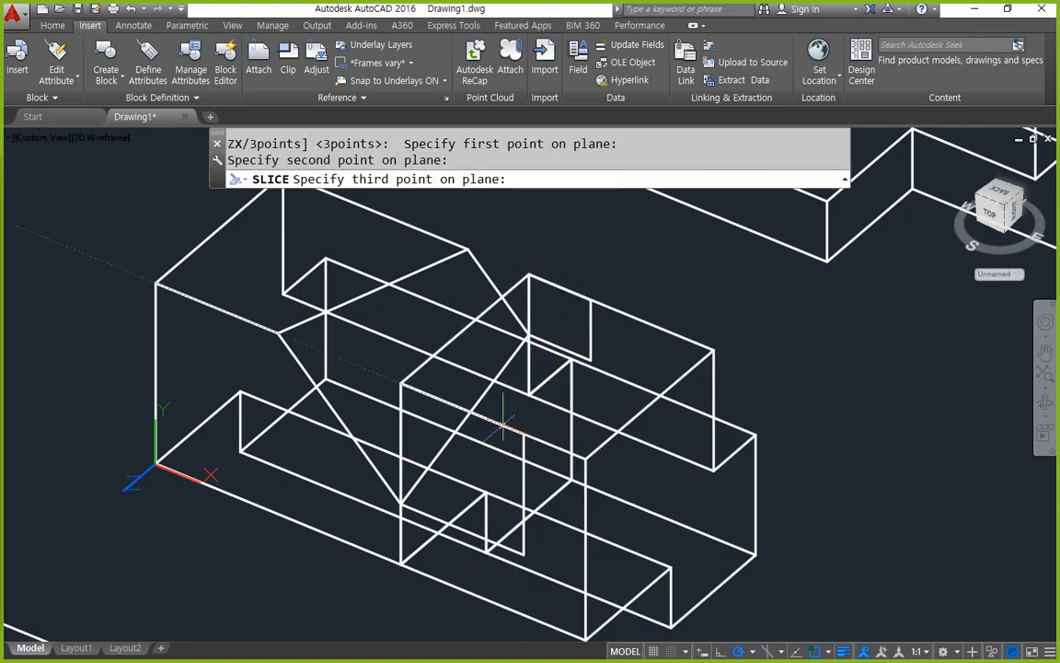
{"action": "left_click", "coordinate": [402, 502]}
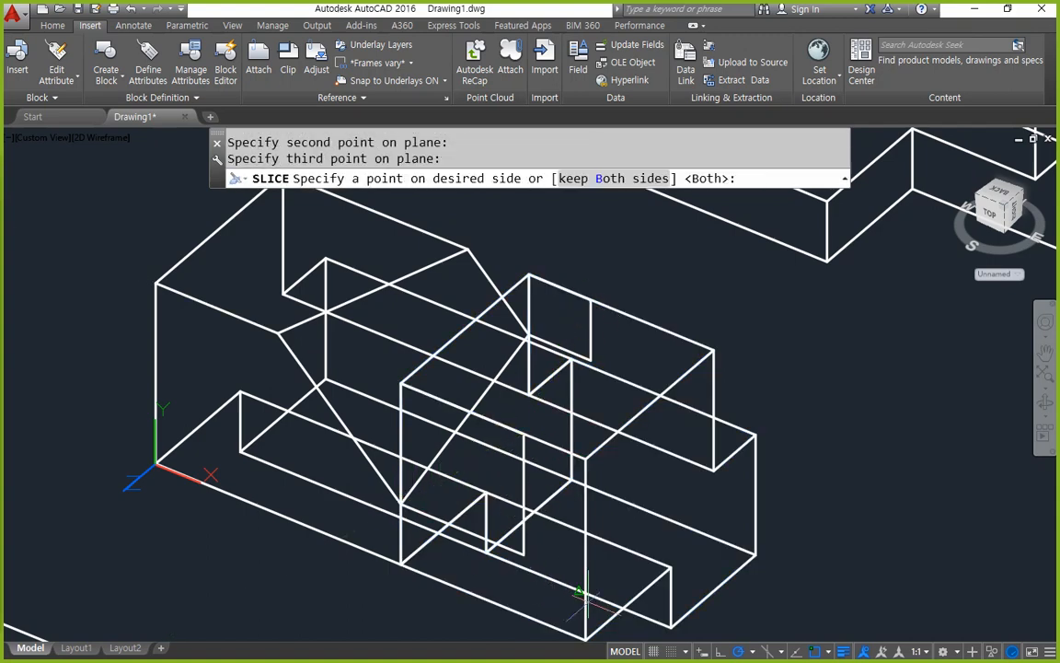
{"action": "key", "text": "Return"}
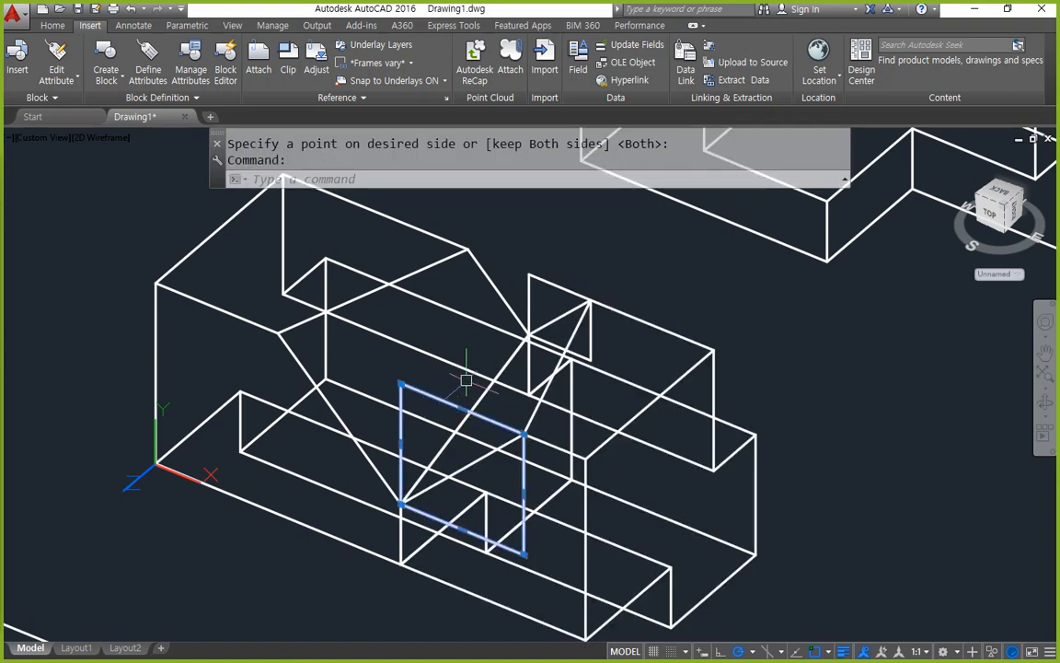
Erase both helper rectangles and set the visual style to Shades of Gray.
{"action": "type", "text": "e"}
{"action": "key", "text": "Return"}
{"action": "type", "text": "sha"}
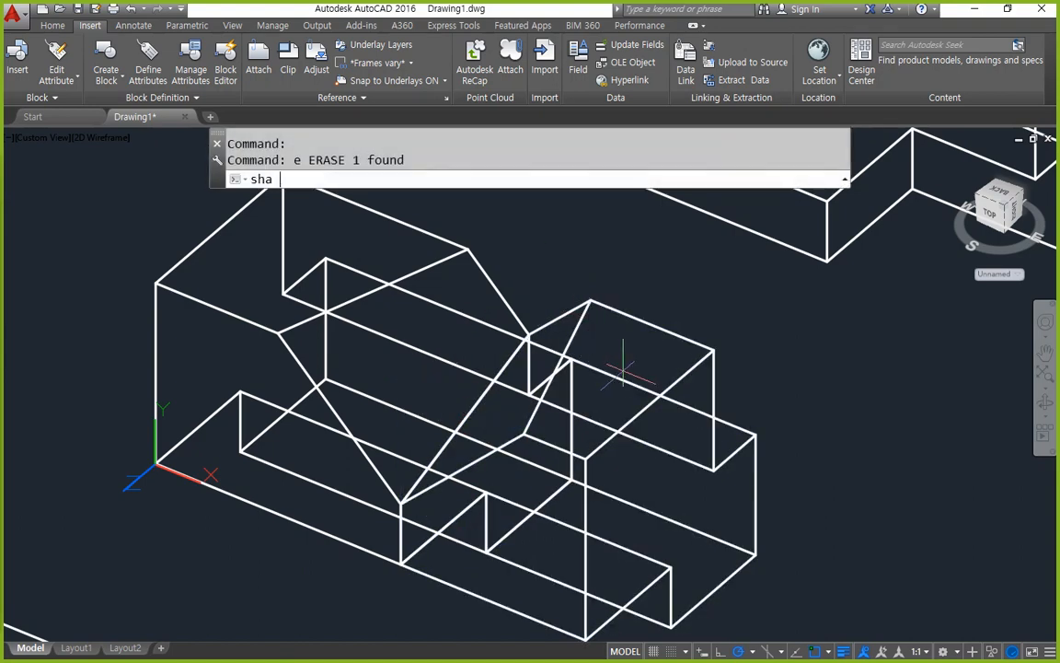
{"action": "key", "text": "Return"}
{"action": "type", "text": "g"}
{"action": "key", "text": "Return"}
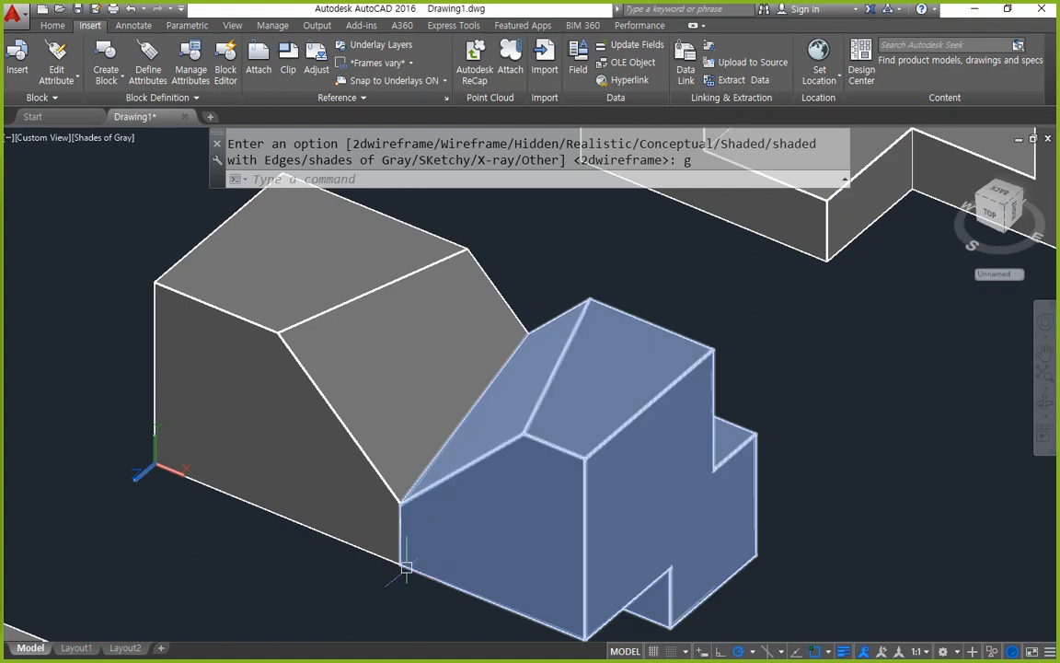
{"action": "key", "text": "ctrl+2"}
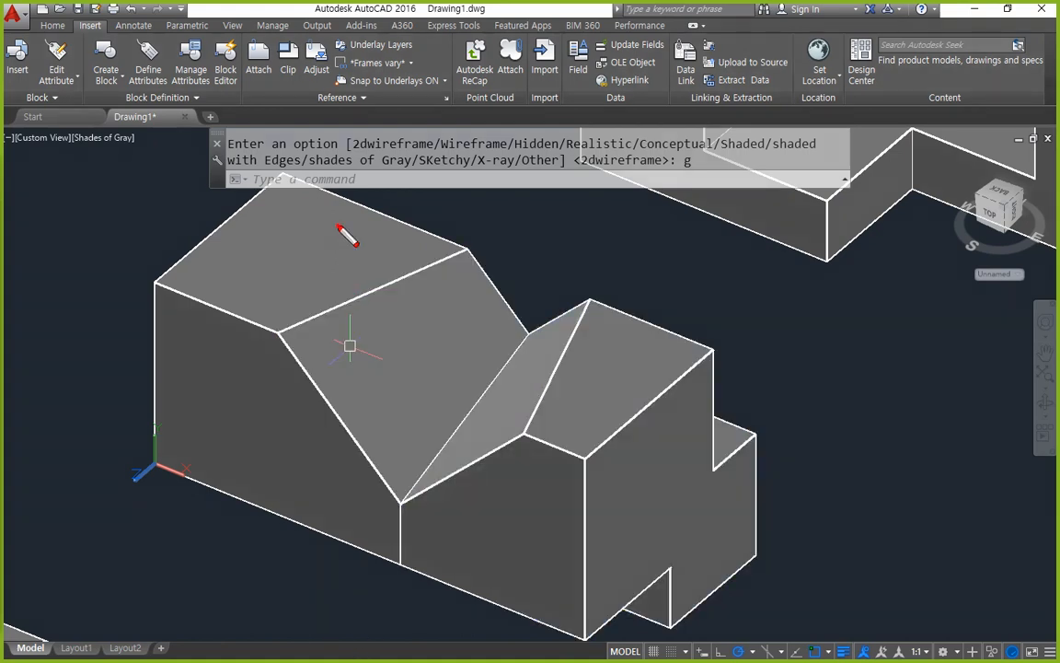
{"action": "left_click_drag", "start_coordinate": [338, 224], "coordinate": [279, 294]}
{"action": "left_click_drag", "start_coordinate": [272, 268], "coordinate": [299, 281]}
{"action": "mouse_move", "coordinate": [594, 326]}
{"action": "left_mouse_down"}
{"action": "mouse_move", "coordinate": [601, 387]}
{"action": "mouse_move", "coordinate": [584, 386]}
{"action": "left_mouse_up"}
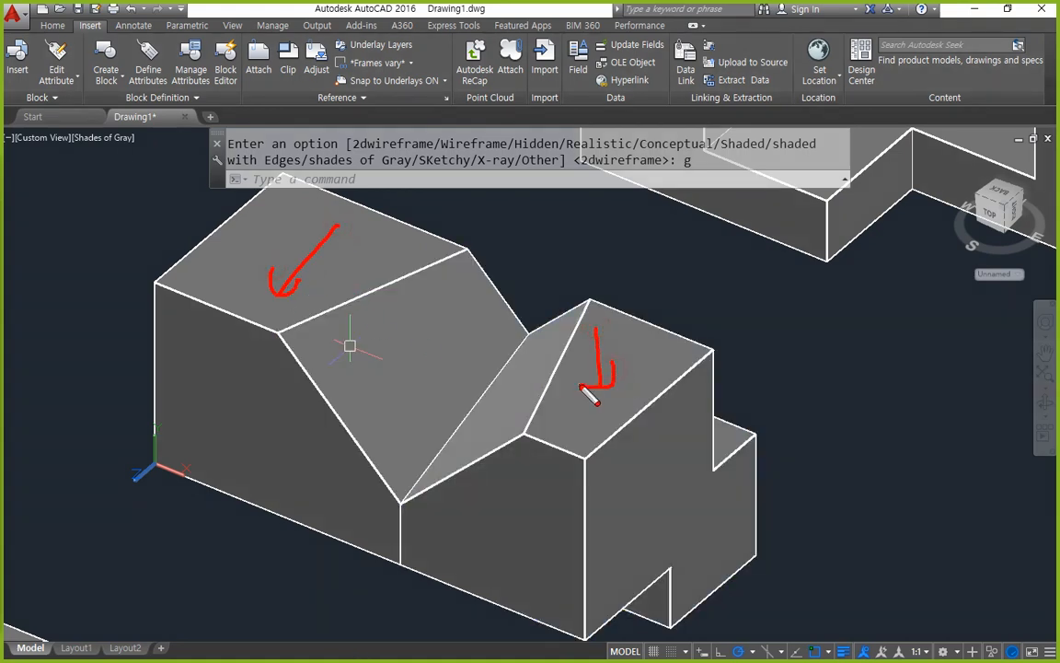
{"action": "key", "text": "Escape"}
Union the sliced long piece and the sliced end block into one solid.
{"action": "type", "text": "uni"}
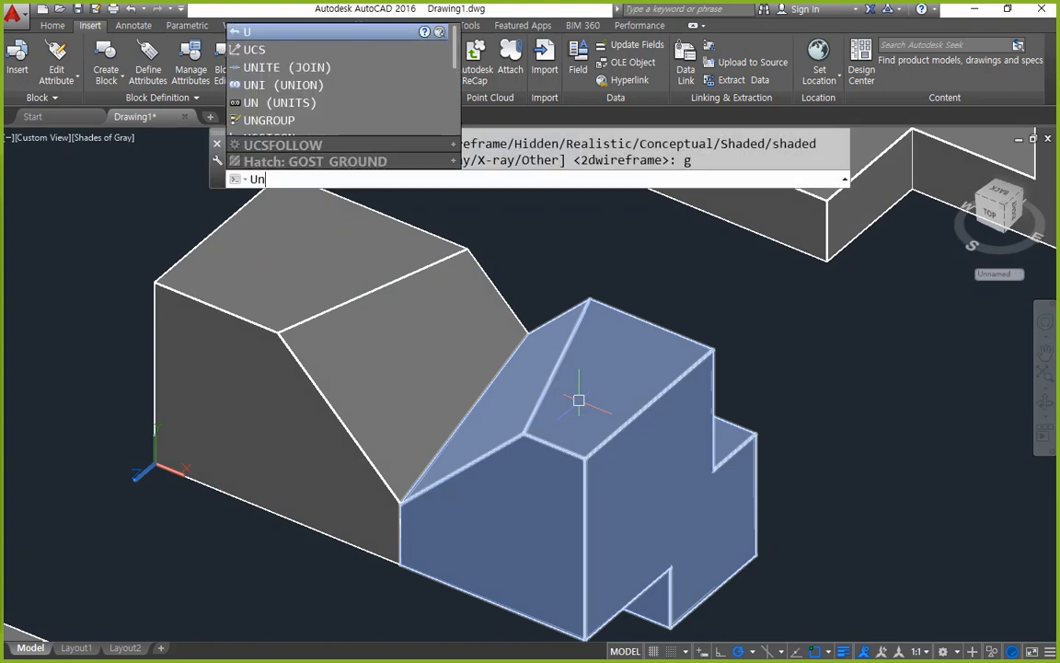
{"action": "key", "text": "Return"}
{"action": "left_click", "coordinate": [553, 290]}
{"action": "left_click", "coordinate": [408, 400]}
{"action": "key", "text": "Return"}
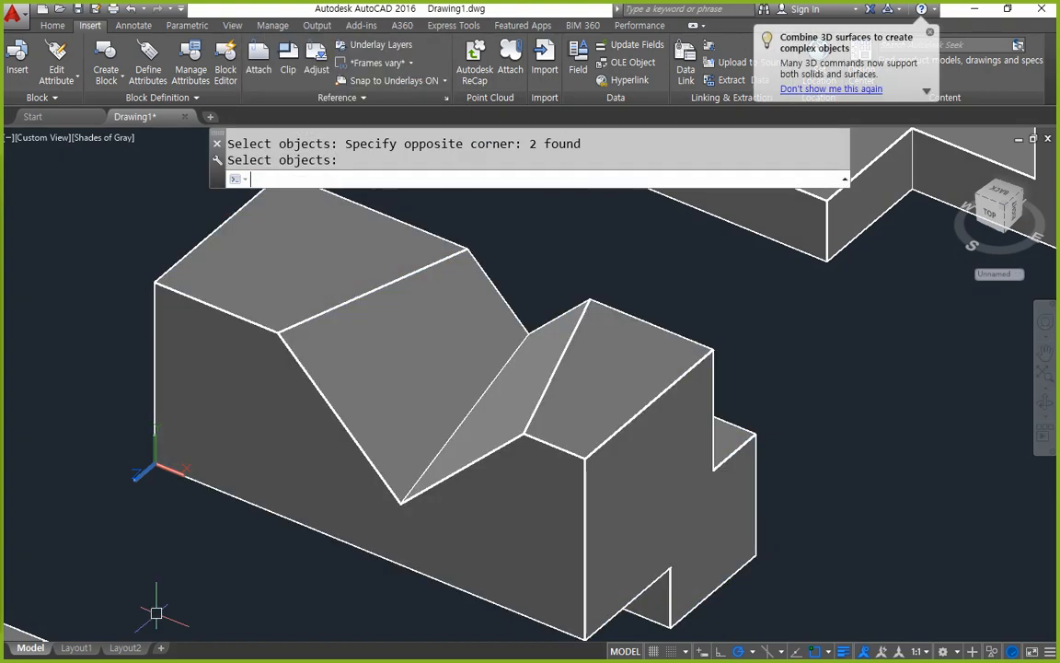
{"action": "middle_click_drag", "start_coordinate": [307, 549], "coordinate": [284, 547], "text": "shift"}
{"action": "key", "text": "Return"}
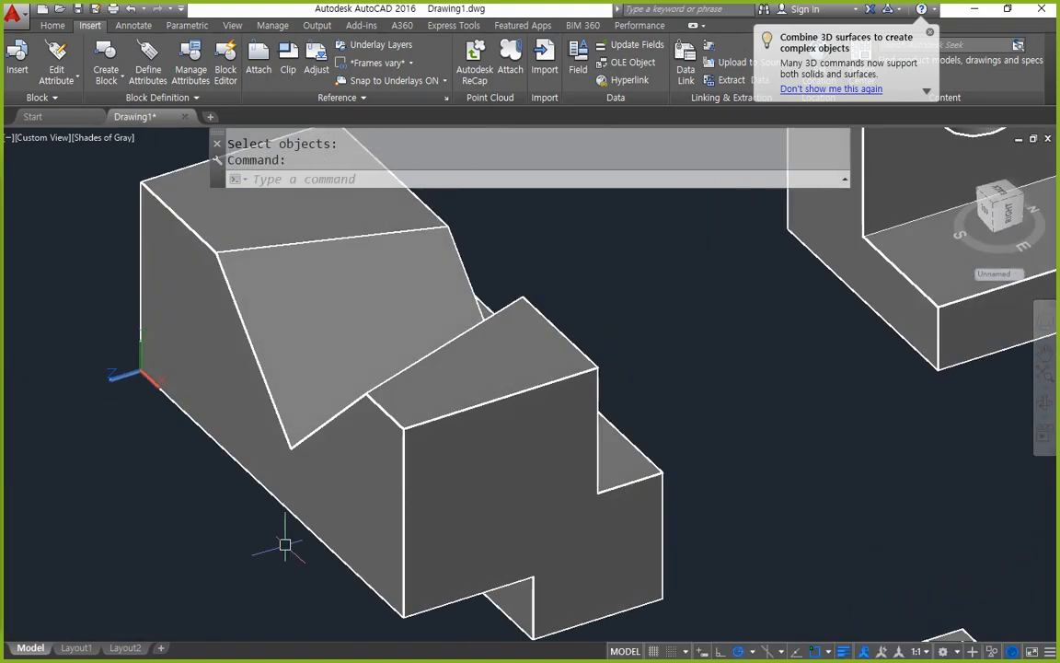
Set the visual style to 2D wireframe with the neighbouring unsliced notched block in close view.
{"action": "scroll", "coordinate": [285, 547], "scroll_direction": "down", "scroll_amount": 6}
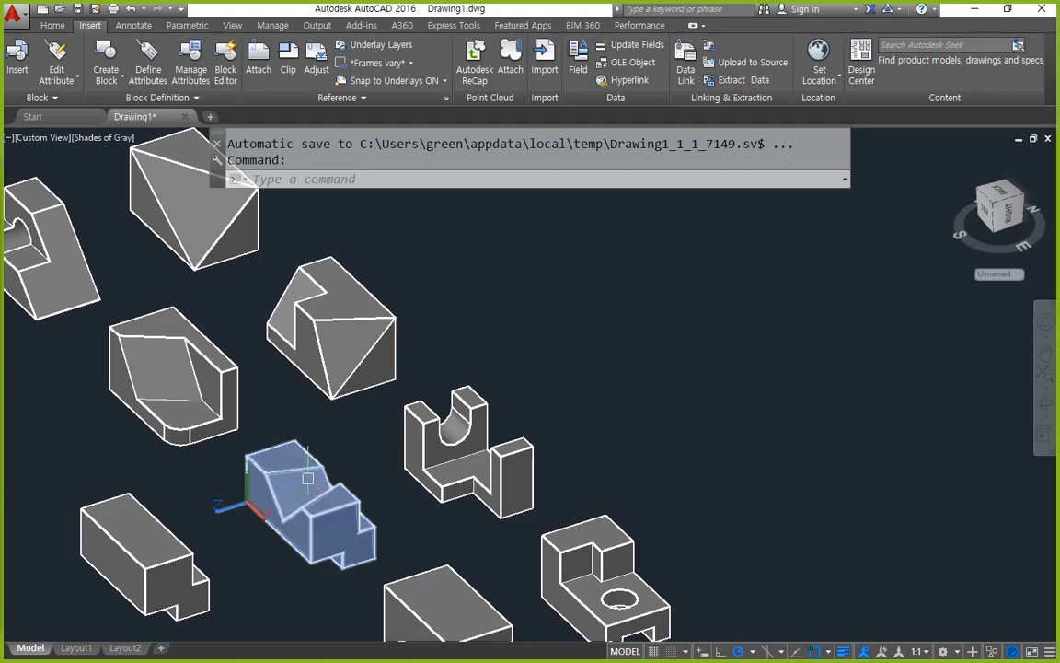
{"action": "middle_click_drag", "start_coordinate": [166, 549], "coordinate": [315, 432]}
{"action": "scroll", "coordinate": [315, 433], "scroll_direction": "up", "scroll_amount": 4}
{"action": "type", "text": "sha"}
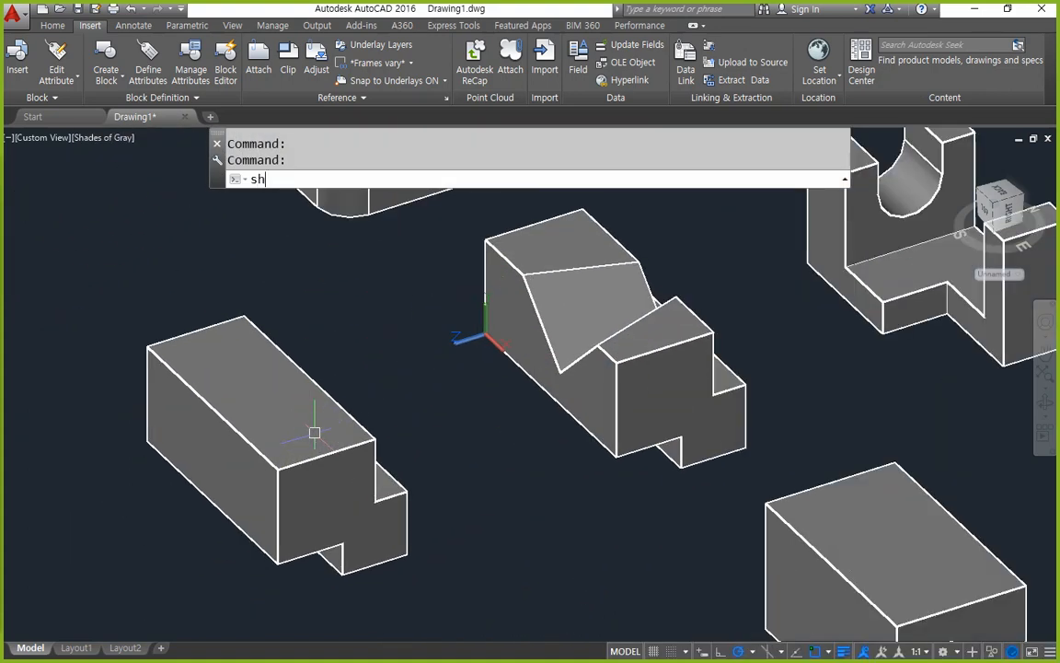
{"action": "key", "text": "Return"}
{"action": "type", "text": "2d"}
{"action": "key", "text": "Return"}
{"action": "scroll", "coordinate": [283, 433], "scroll_direction": "up", "scroll_amount": 5}
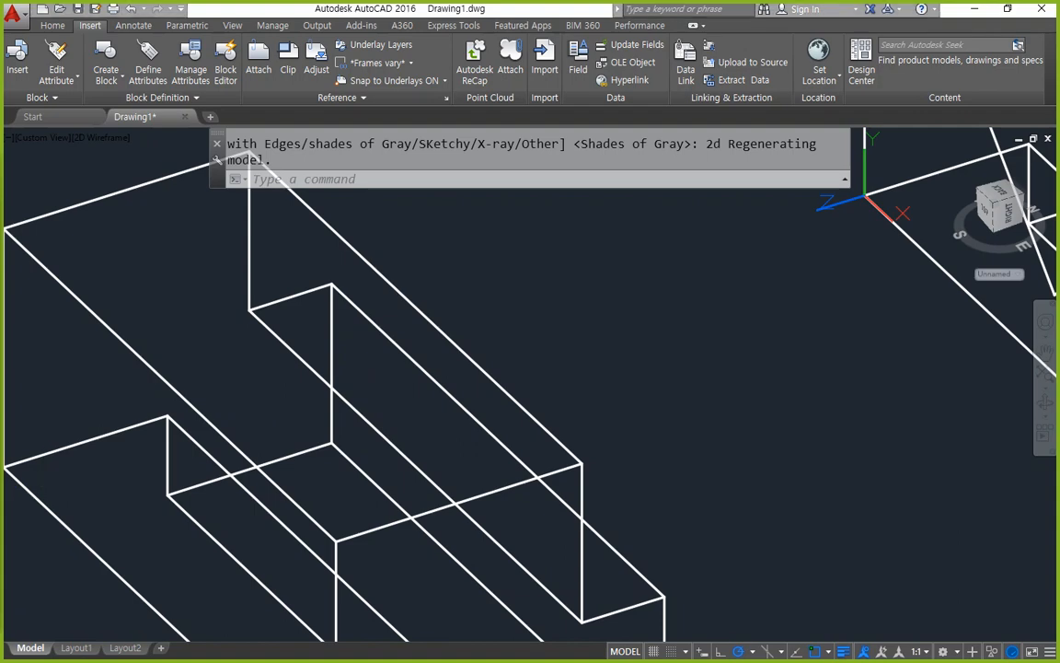
Switch to the Notepad notes and review the listed solid creation commands, especially LOFT.
{"action": "key", "text": "alt+Tab"}
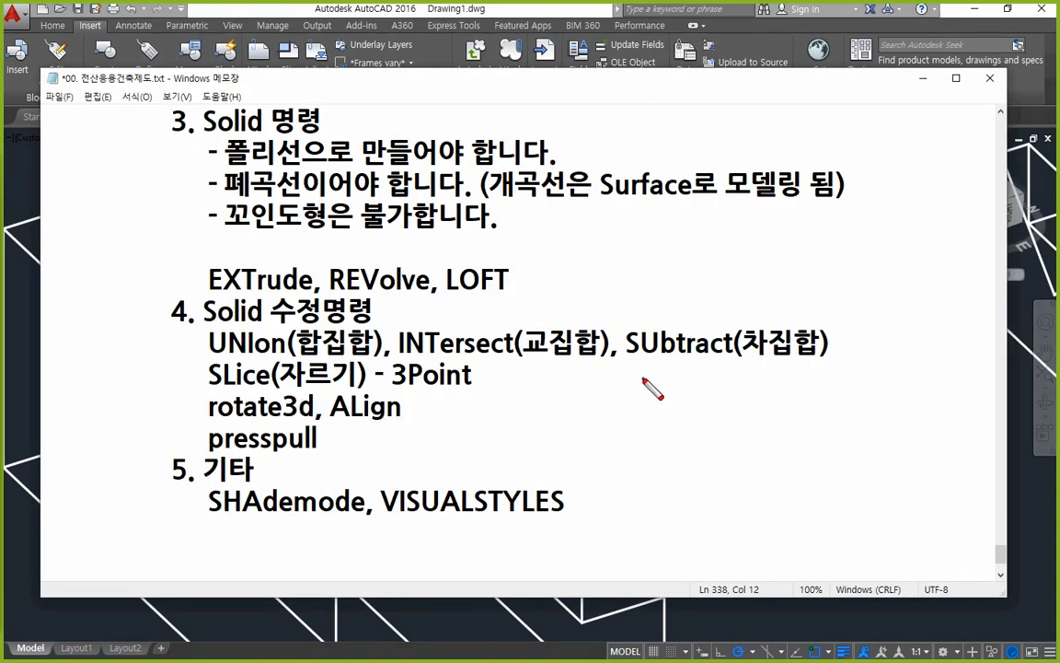
{"action": "left_click_drag", "start_coordinate": [449, 291], "coordinate": [501, 301]}
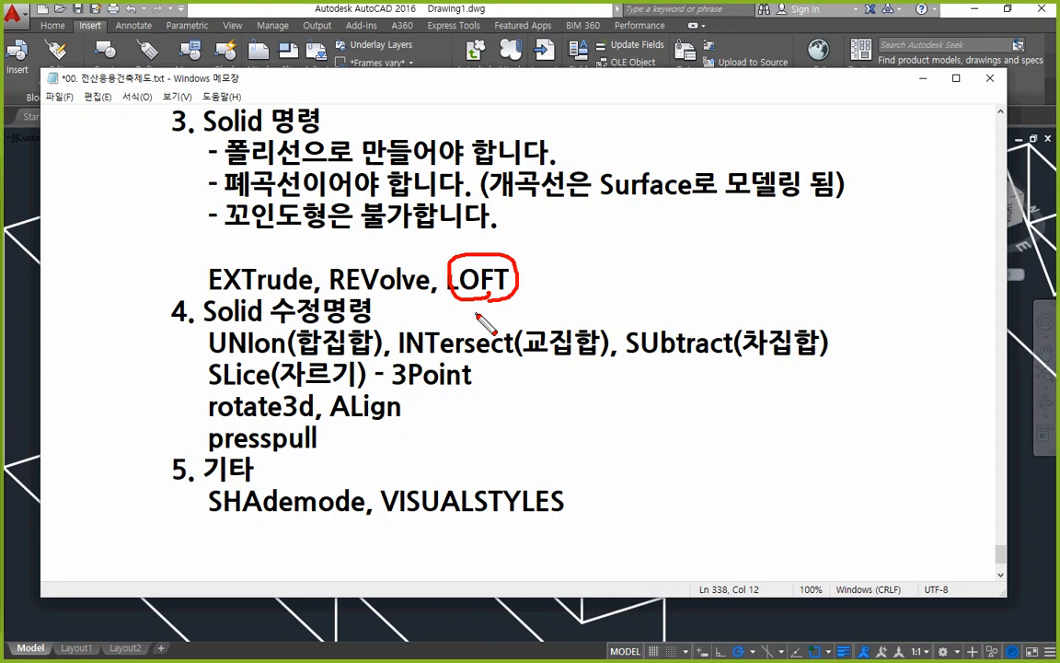
{"action": "key", "text": "e"}
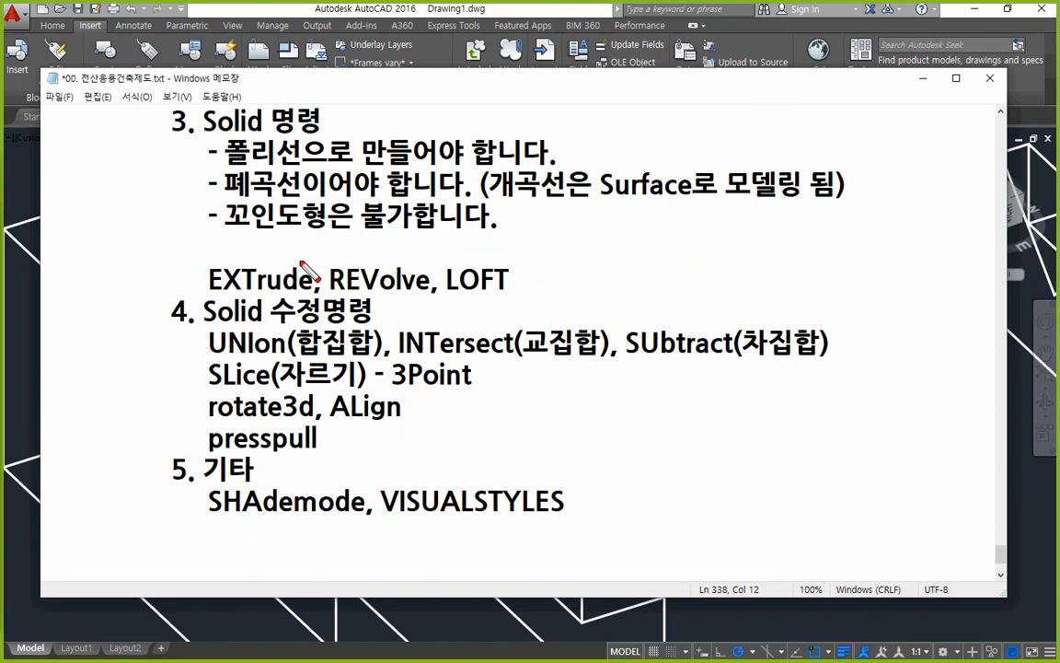
{"action": "mouse_move", "coordinate": [144, 228]}
{"action": "left_mouse_down"}
{"action": "mouse_move", "coordinate": [173, 253]}
{"action": "mouse_move", "coordinate": [423, 359]}
{"action": "mouse_move", "coordinate": [750, 308]}
{"action": "mouse_move", "coordinate": [848, 201]}
{"action": "left_mouse_up"}
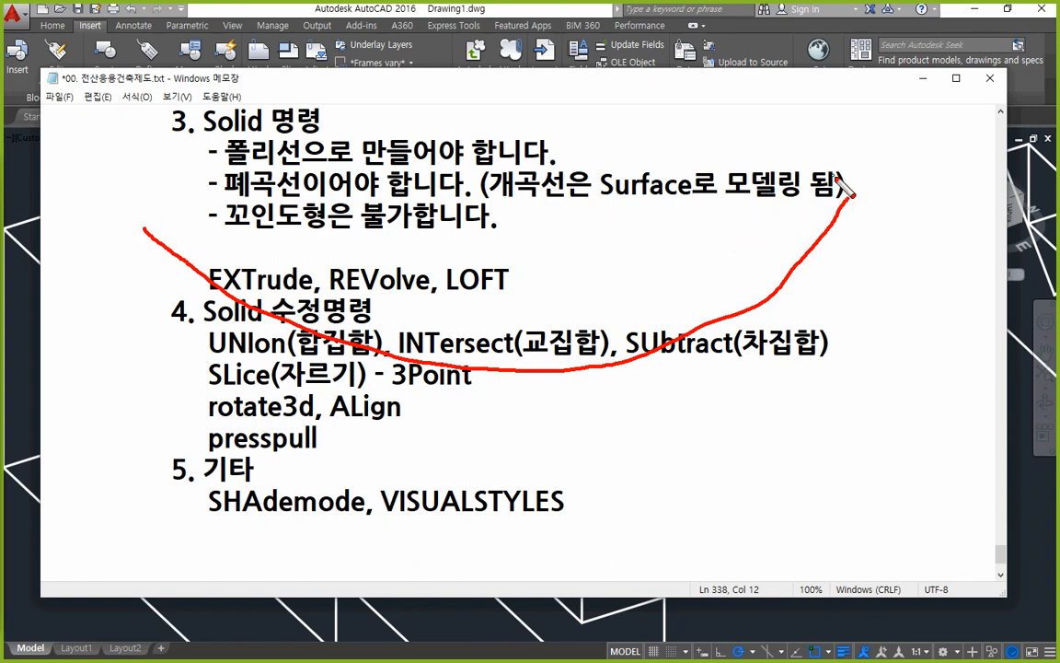
{"action": "mouse_move", "coordinate": [840, 191]}
{"action": "left_mouse_down"}
{"action": "mouse_move", "coordinate": [822, 205]}
{"action": "mouse_move", "coordinate": [439, 268]}
{"action": "mouse_move", "coordinate": [170, 225]}
{"action": "mouse_move", "coordinate": [147, 212]}
{"action": "mouse_move", "coordinate": [580, 193]}
{"action": "mouse_move", "coordinate": [841, 197]}
{"action": "left_mouse_up"}
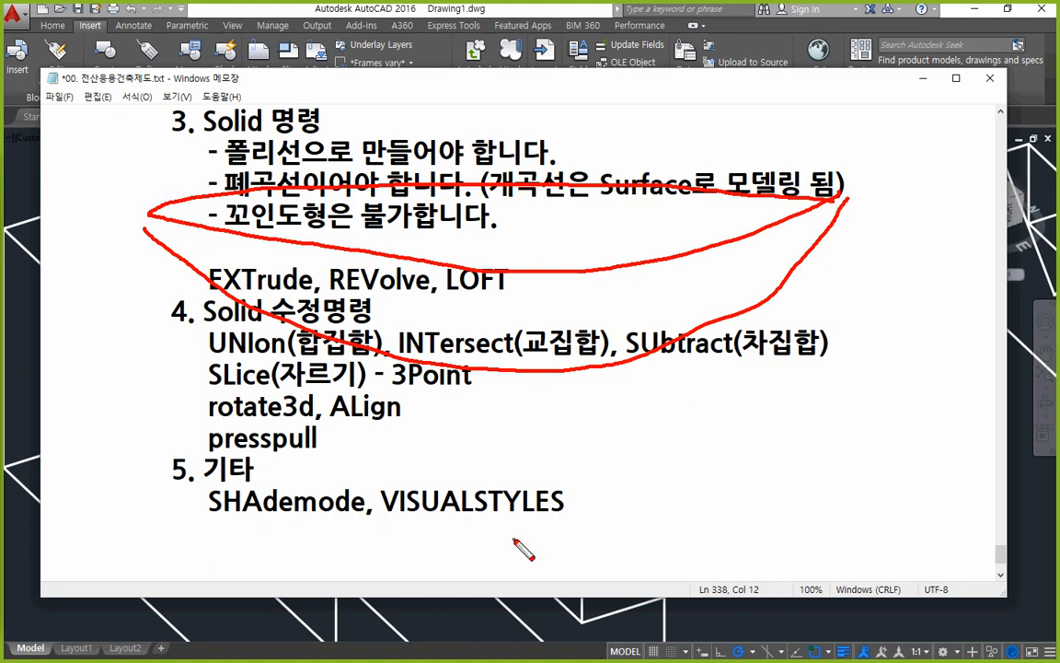
{"action": "mouse_move", "coordinate": [682, 257]}
{"action": "left_mouse_down"}
{"action": "mouse_move", "coordinate": [717, 314]}
{"action": "mouse_move", "coordinate": [726, 195]}
{"action": "left_mouse_up"}
{"action": "mouse_move", "coordinate": [497, 274]}
{"action": "left_mouse_down"}
{"action": "mouse_move", "coordinate": [541, 369]}
{"action": "mouse_move", "coordinate": [568, 204]}
{"action": "left_mouse_up"}
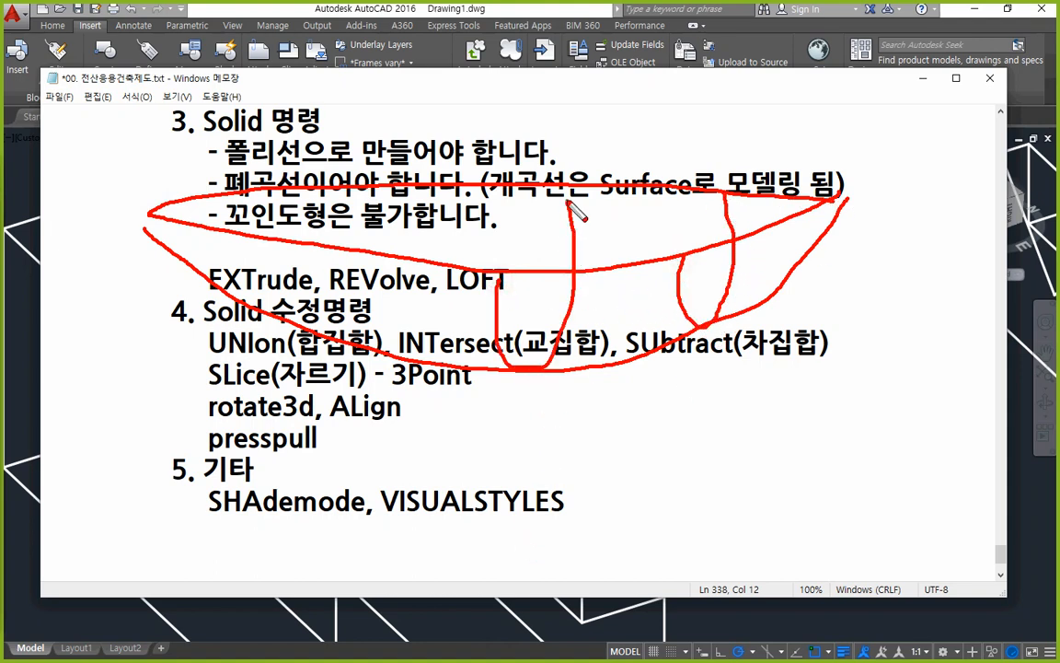
{"action": "mouse_move", "coordinate": [313, 246]}
{"action": "left_mouse_down"}
{"action": "mouse_move", "coordinate": [302, 309]}
{"action": "mouse_move", "coordinate": [370, 184]}
{"action": "left_mouse_up"}
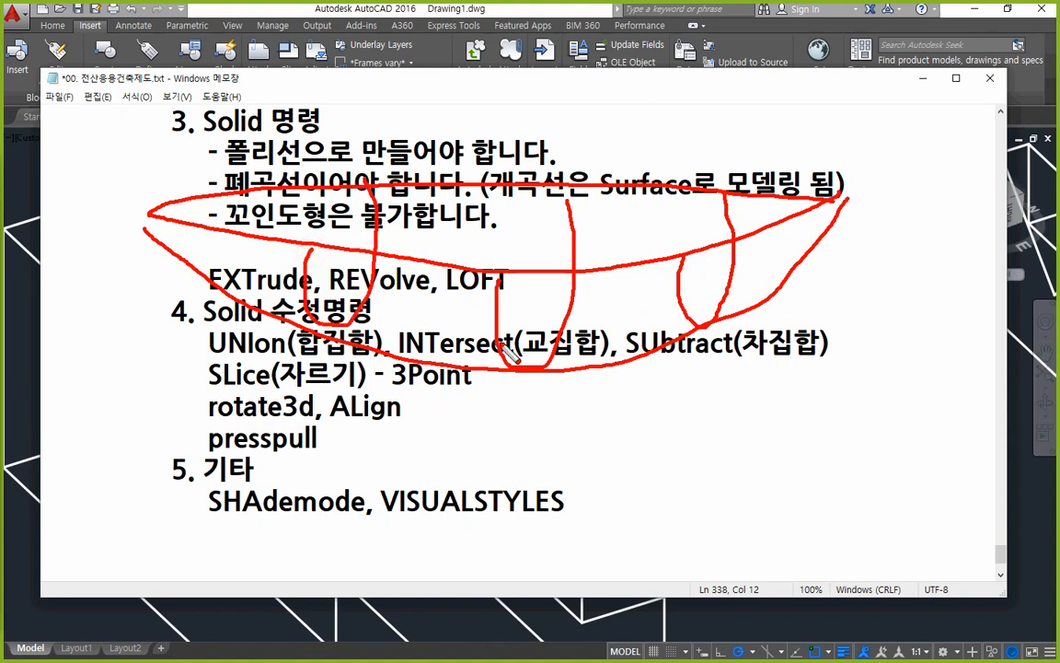
{"action": "mouse_move", "coordinate": [838, 205]}
{"action": "left_mouse_down"}
{"action": "mouse_move", "coordinate": [732, 268]}
{"action": "mouse_move", "coordinate": [762, 287]}
{"action": "mouse_move", "coordinate": [740, 302]}
{"action": "mouse_move", "coordinate": [620, 282]}
{"action": "mouse_move", "coordinate": [577, 290]}
{"action": "left_mouse_up"}
{"action": "mouse_move", "coordinate": [717, 300]}
{"action": "left_mouse_down"}
{"action": "mouse_move", "coordinate": [576, 327]}
{"action": "mouse_move", "coordinate": [442, 293]}
{"action": "mouse_move", "coordinate": [365, 294]}
{"action": "left_mouse_up"}
{"action": "left_click_drag", "start_coordinate": [507, 333], "coordinate": [406, 318]}
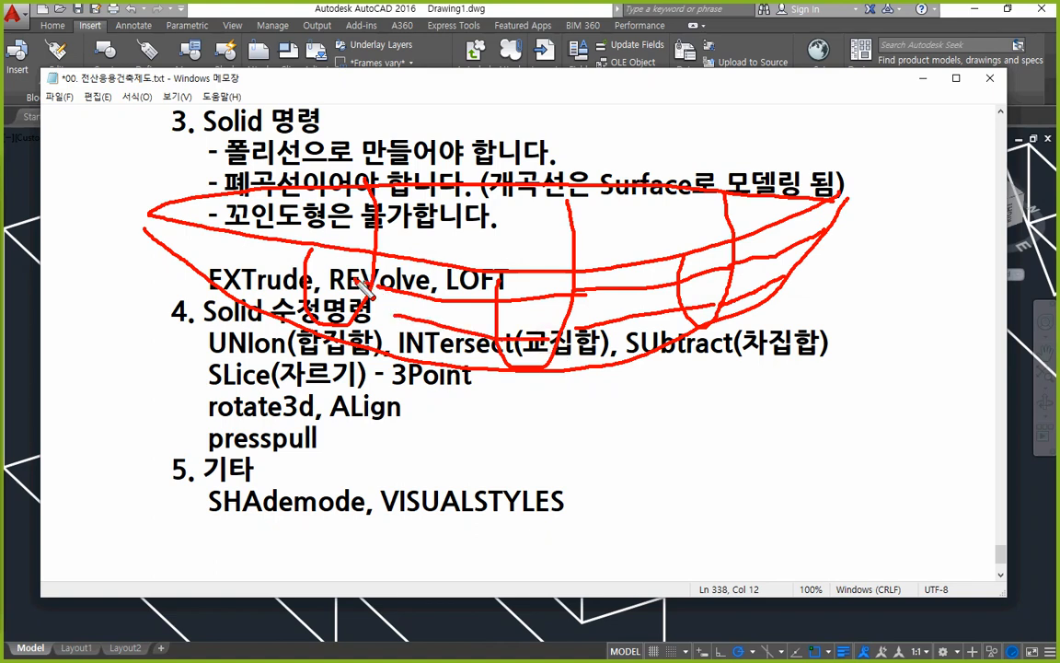
{"action": "left_click_drag", "start_coordinate": [328, 261], "coordinate": [157, 221]}
{"action": "left_click_drag", "start_coordinate": [324, 290], "coordinate": [174, 260]}
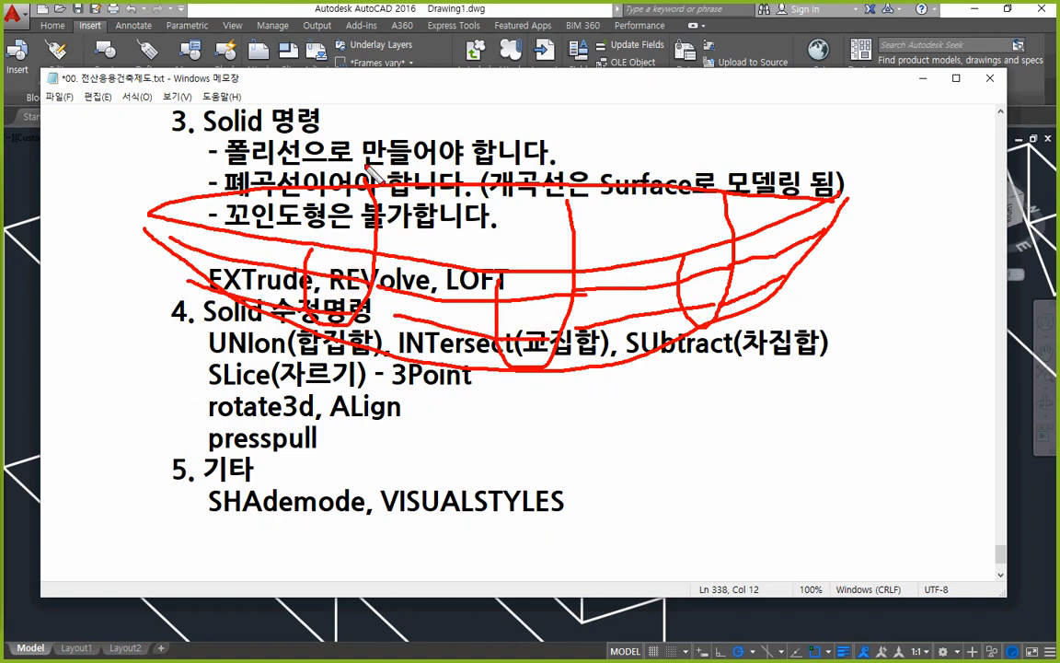
{"action": "mouse_move", "coordinate": [847, 209]}
{"action": "left_mouse_down"}
{"action": "mouse_move", "coordinate": [636, 317]}
{"action": "mouse_move", "coordinate": [395, 348]}
{"action": "mouse_move", "coordinate": [189, 247]}
{"action": "mouse_move", "coordinate": [159, 213]}
{"action": "left_mouse_up"}
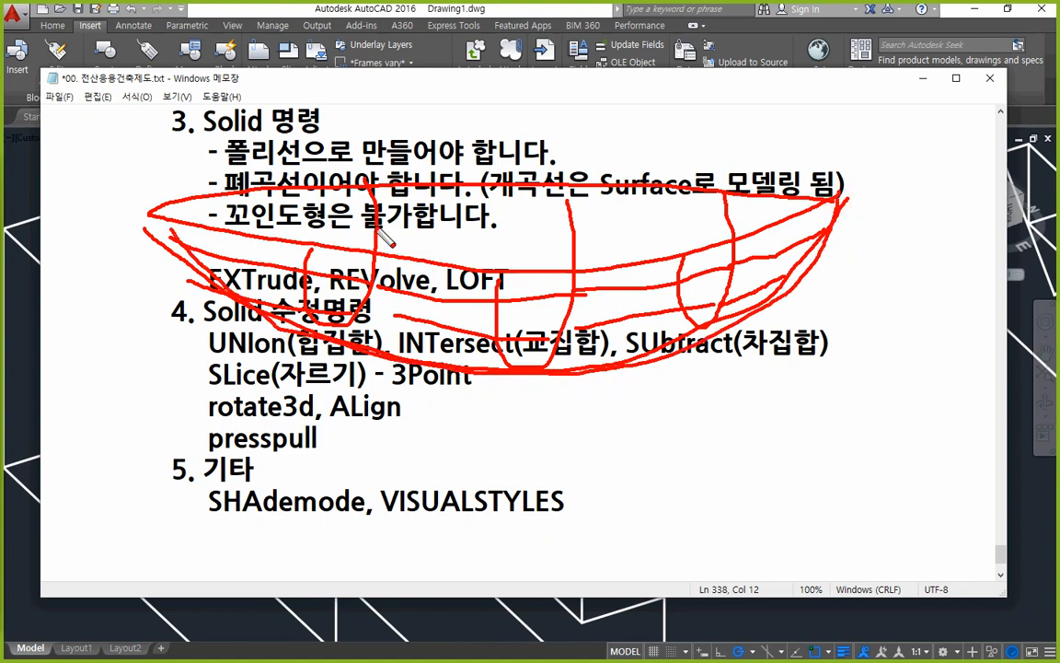
{"action": "left_click_drag", "start_coordinate": [290, 276], "coordinate": [290, 189]}
{"action": "mouse_move", "coordinate": [516, 278]}
{"action": "left_mouse_down"}
{"action": "mouse_move", "coordinate": [513, 308]}
{"action": "mouse_move", "coordinate": [534, 367]}
{"action": "mouse_move", "coordinate": [574, 212]}
{"action": "left_mouse_up"}
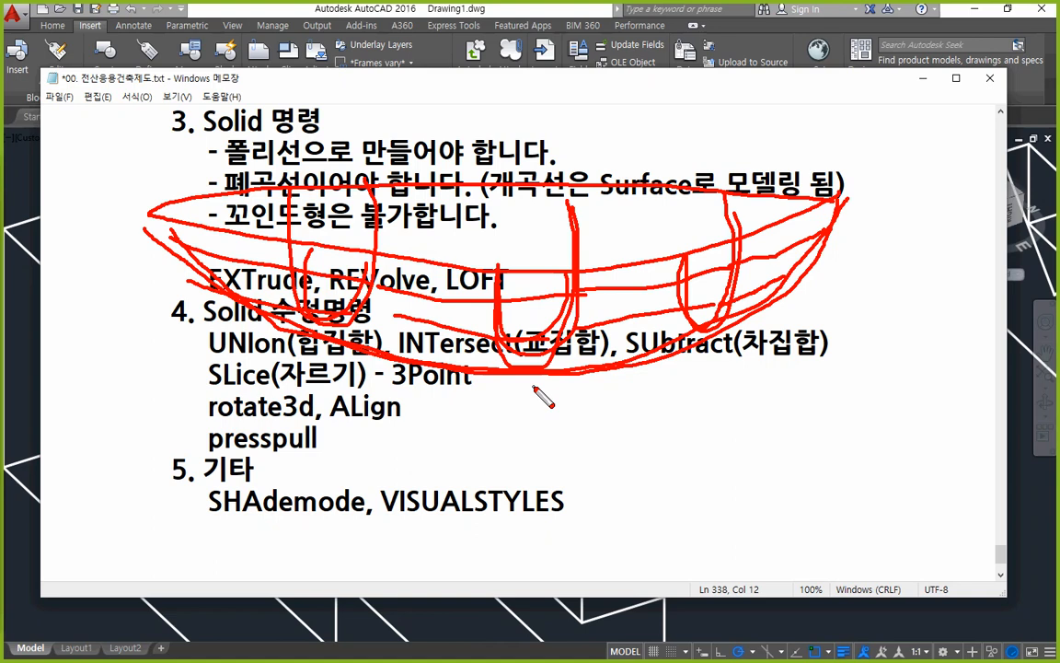
{"action": "key", "text": "e"}
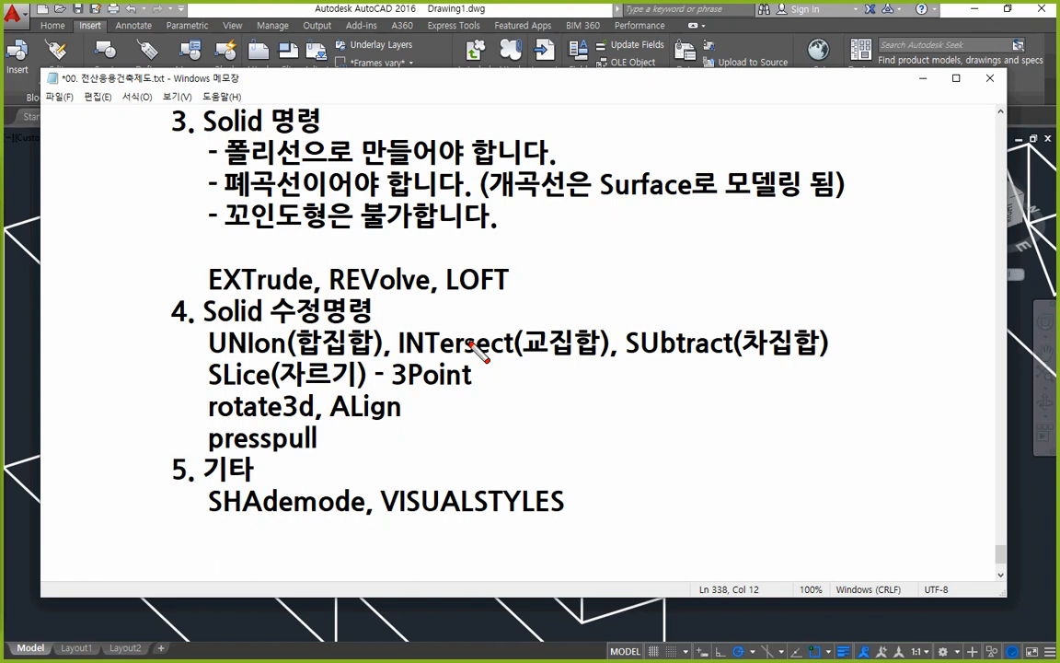
{"action": "mouse_move", "coordinate": [455, 307]}
{"action": "left_mouse_down"}
{"action": "mouse_move", "coordinate": [540, 294]}
{"action": "mouse_move", "coordinate": [460, 317]}
{"action": "left_mouse_up"}
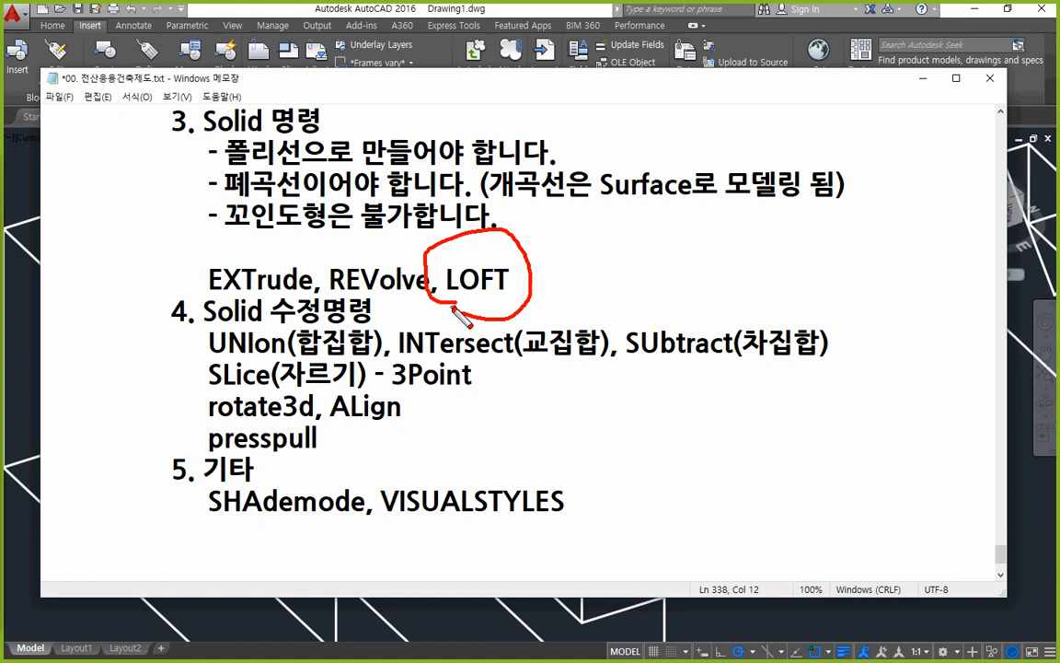
Switch back to AutoCAD and move the UCS origin to the lower front corner of the unsliced notched block.
{"action": "key", "text": "Escape"}
{"action": "left_click", "coordinate": [422, 8]}
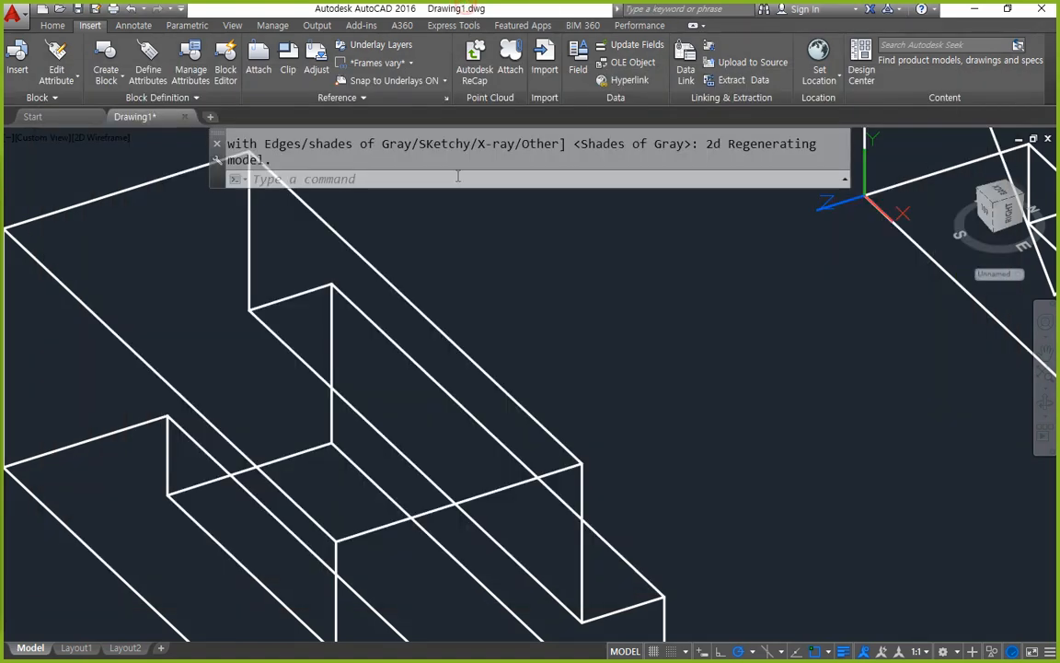
{"action": "scroll", "coordinate": [242, 525], "scroll_direction": "down", "scroll_amount": 3}
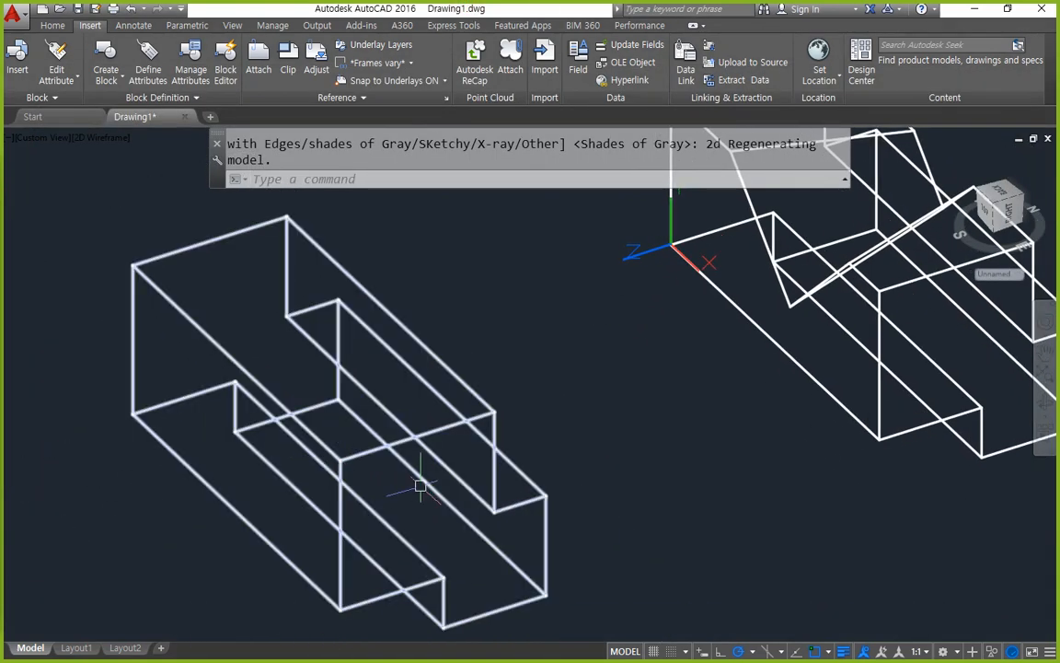
{"action": "scroll", "coordinate": [412, 488], "scroll_direction": "down", "scroll_amount": 3}
{"action": "scroll", "coordinate": [407, 485], "scroll_direction": "up", "scroll_amount": 3}
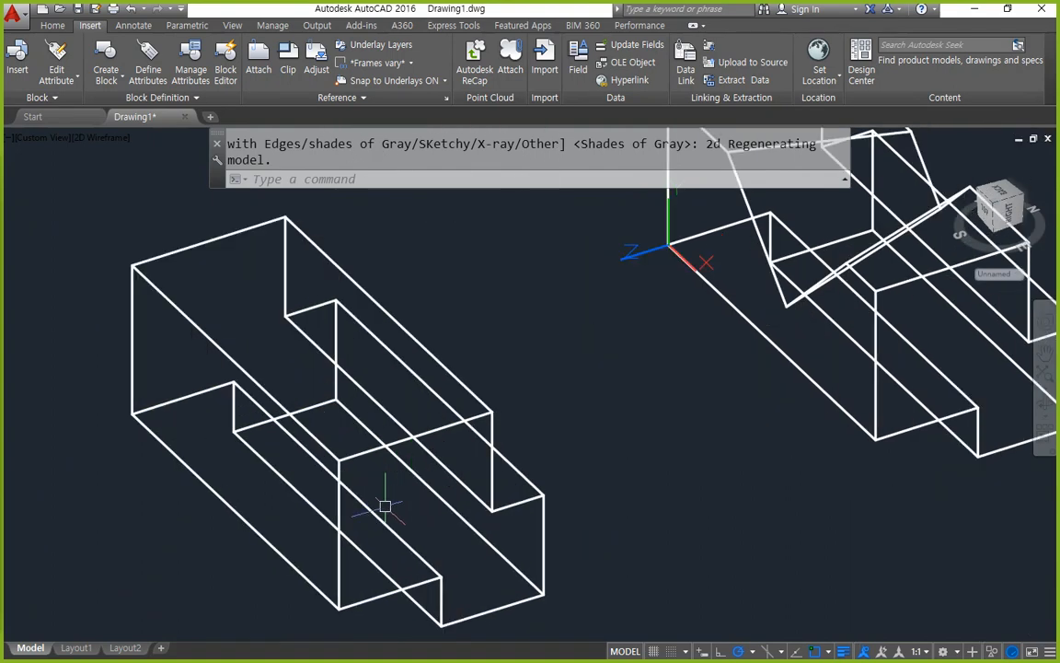
{"action": "type", "text": "re"}
{"action": "key", "text": "Escape"}
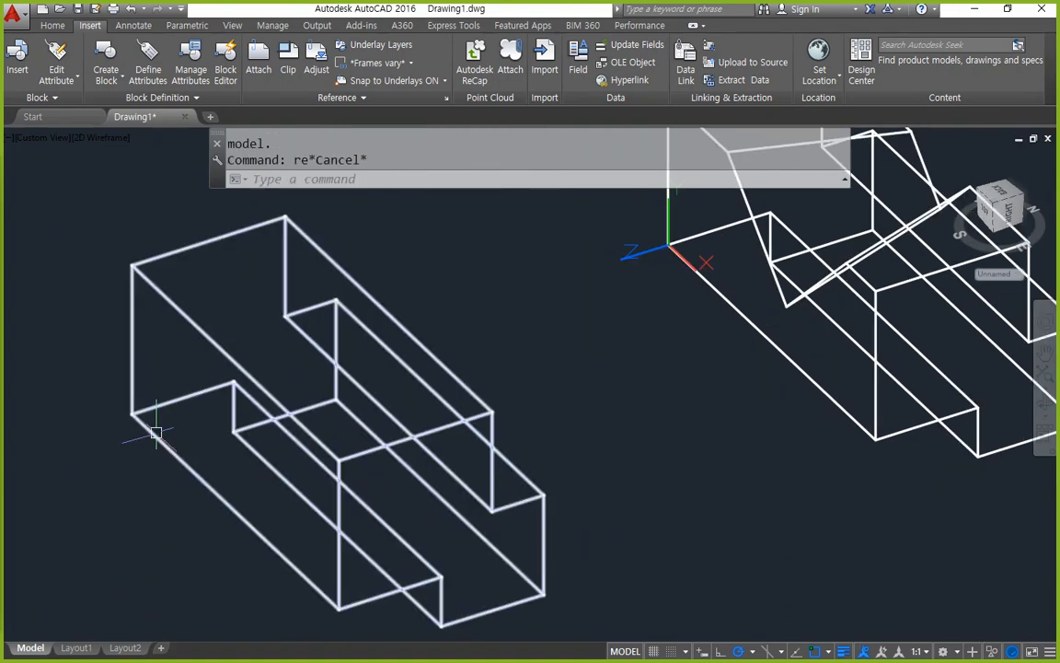
{"action": "type", "text": "ucs"}
{"action": "key", "text": "Return"}
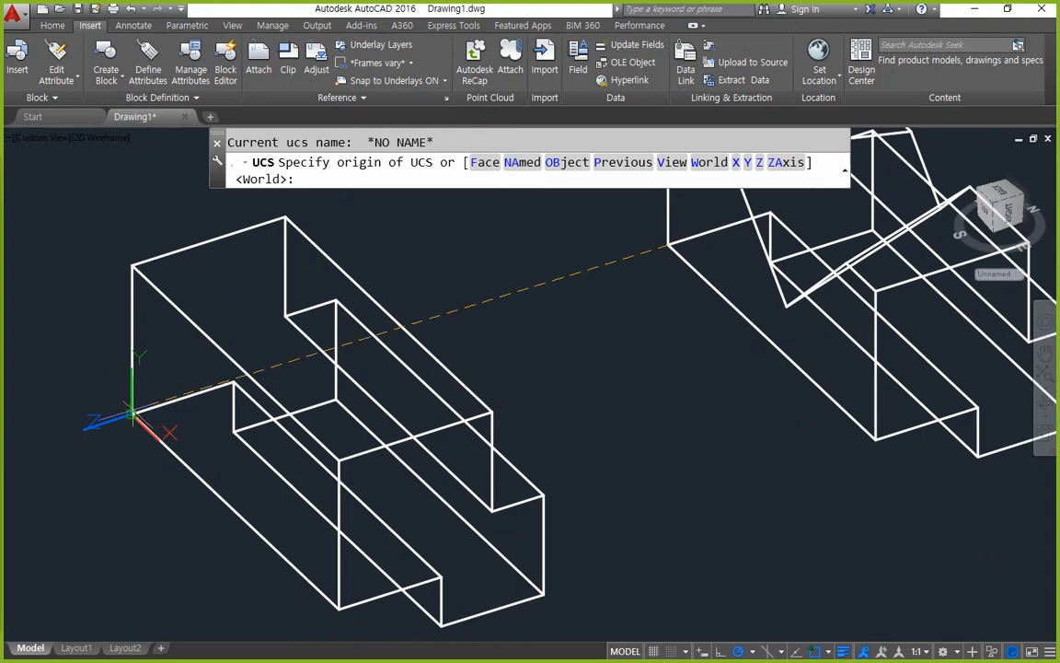
{"action": "left_click", "coordinate": [132, 416]}
{"action": "middle_click_drag", "start_coordinate": [256, 599], "coordinate": [459, 578], "text": "shift"}
{"action": "key", "text": "Return"}
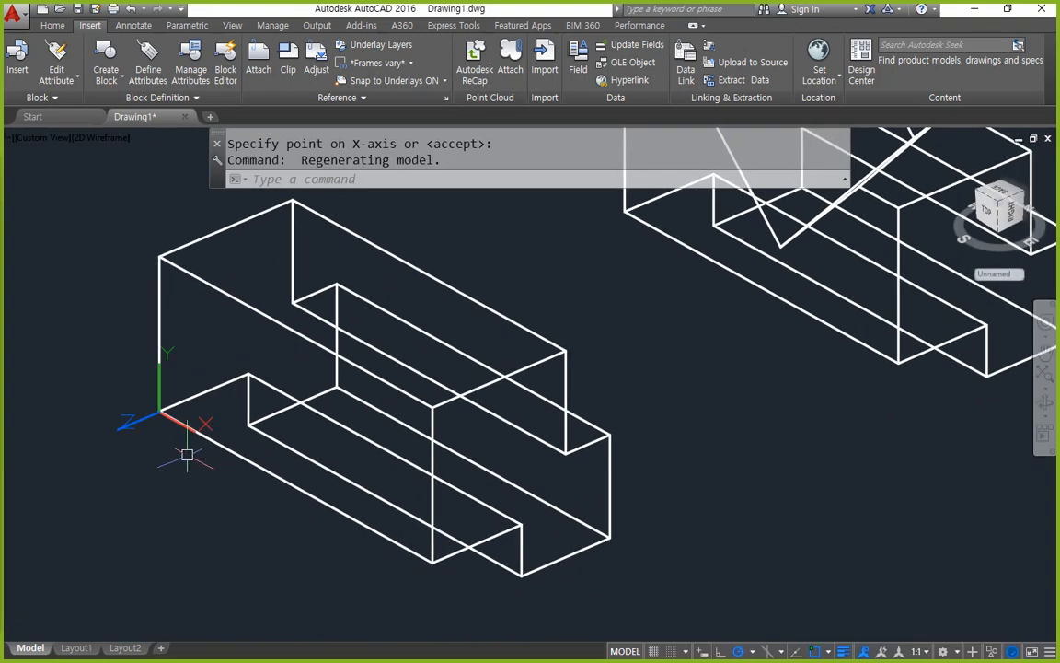
{"action": "type", "text": "rec"}
{"action": "key", "text": "Return"}
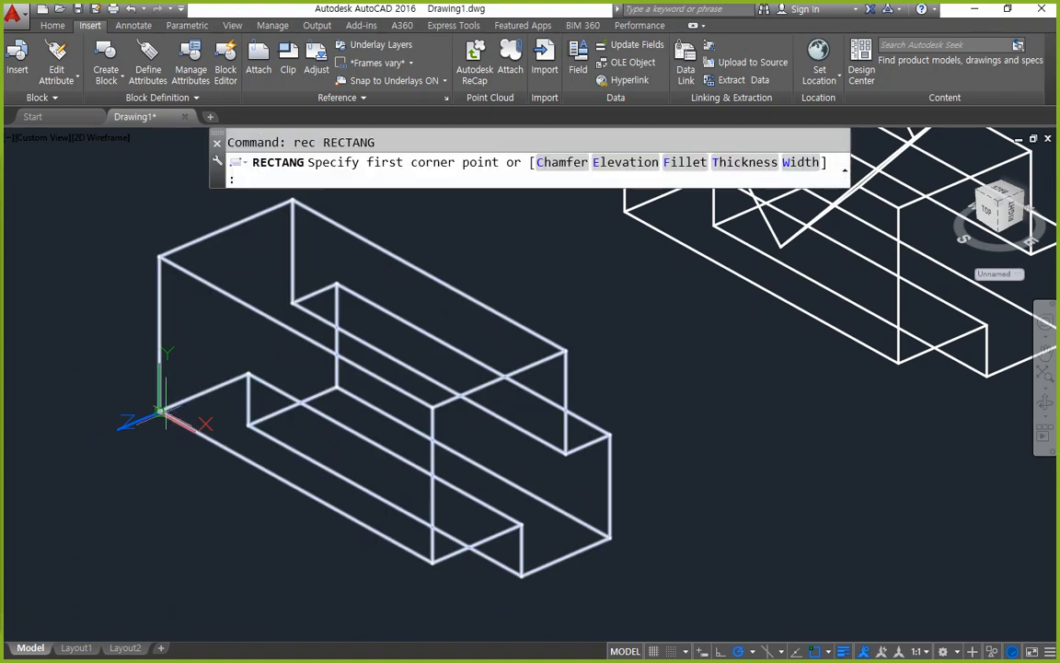
{"action": "left_click", "coordinate": [160, 411]}
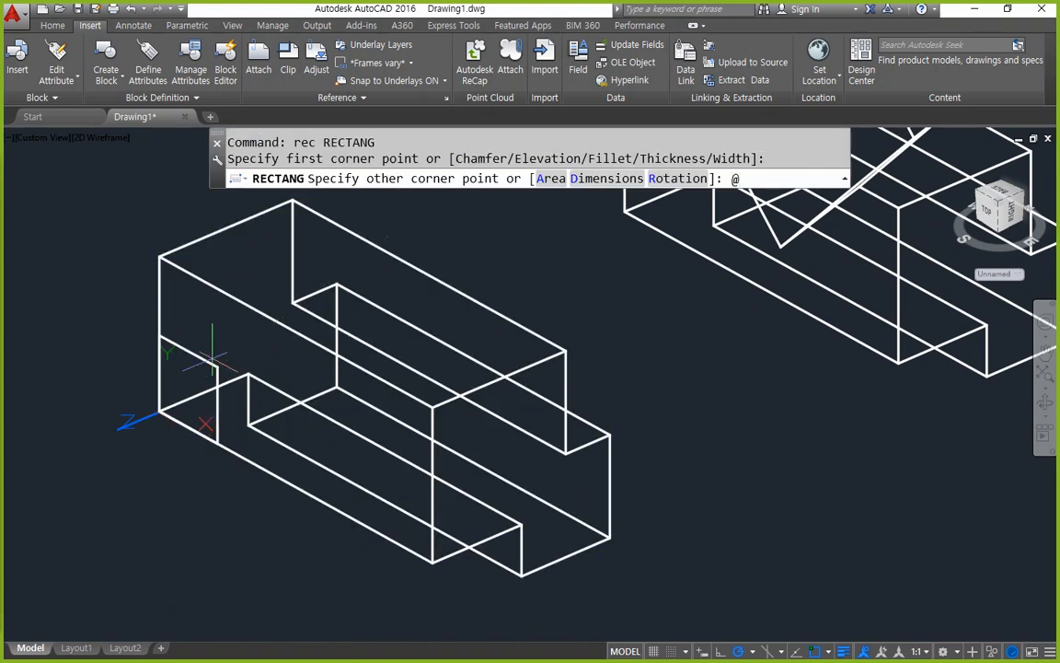
{"action": "type", "text": "@40,40"}
{"action": "key", "text": "Return"}
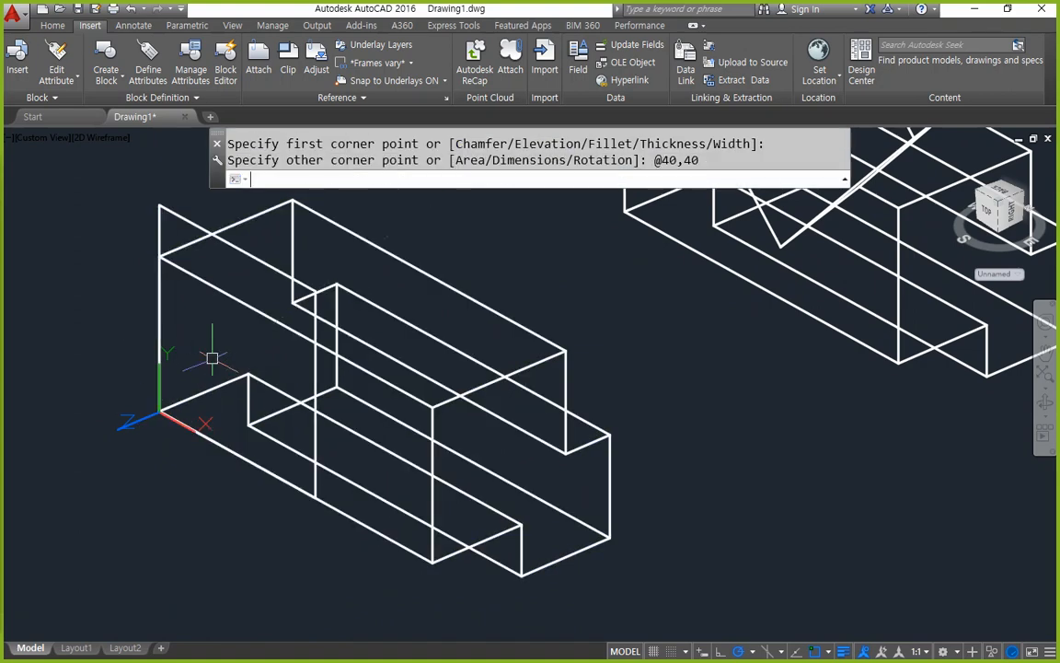
{"action": "left_click", "coordinate": [161, 205]}
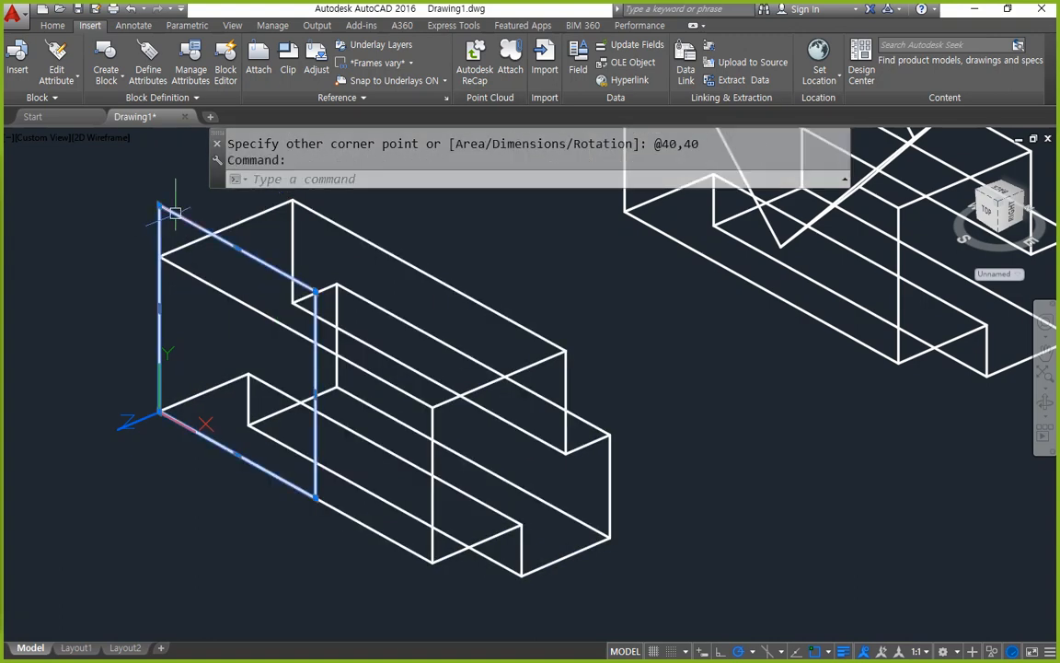
{"action": "type", "text": "e"}
{"action": "key", "text": "Return"}
Draw a 30 by 30 rectangle on the block's long front face, starting from the lower corner at the UCS origin.
{"action": "type", "text": "rec"}
{"action": "key", "text": "Return"}
{"action": "left_click", "coordinate": [166, 350]}
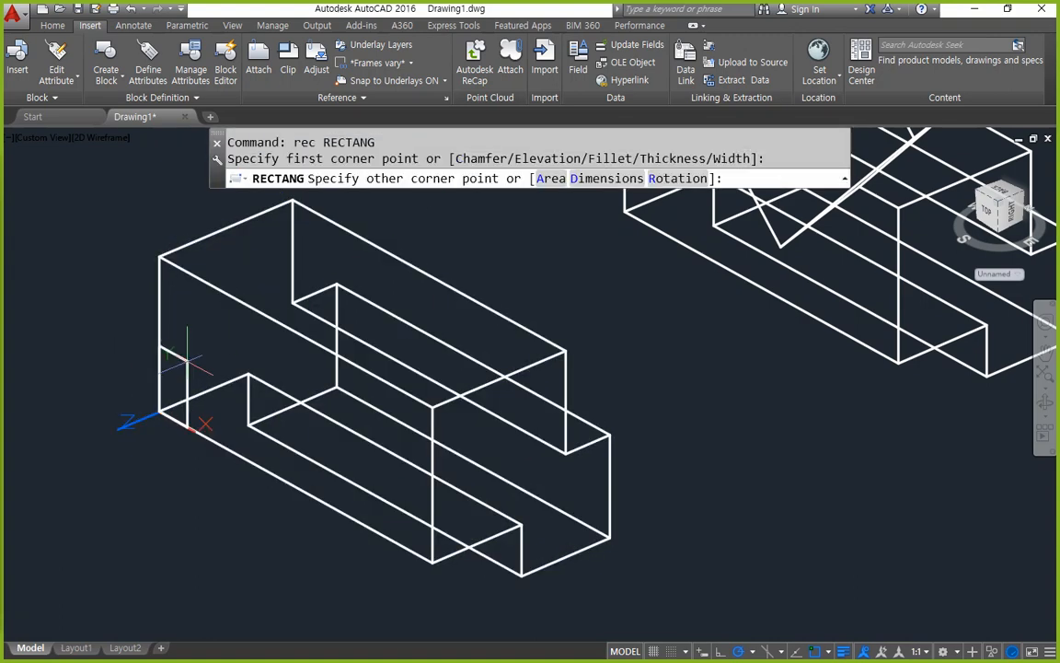
{"action": "type", "text": "@30,30"}
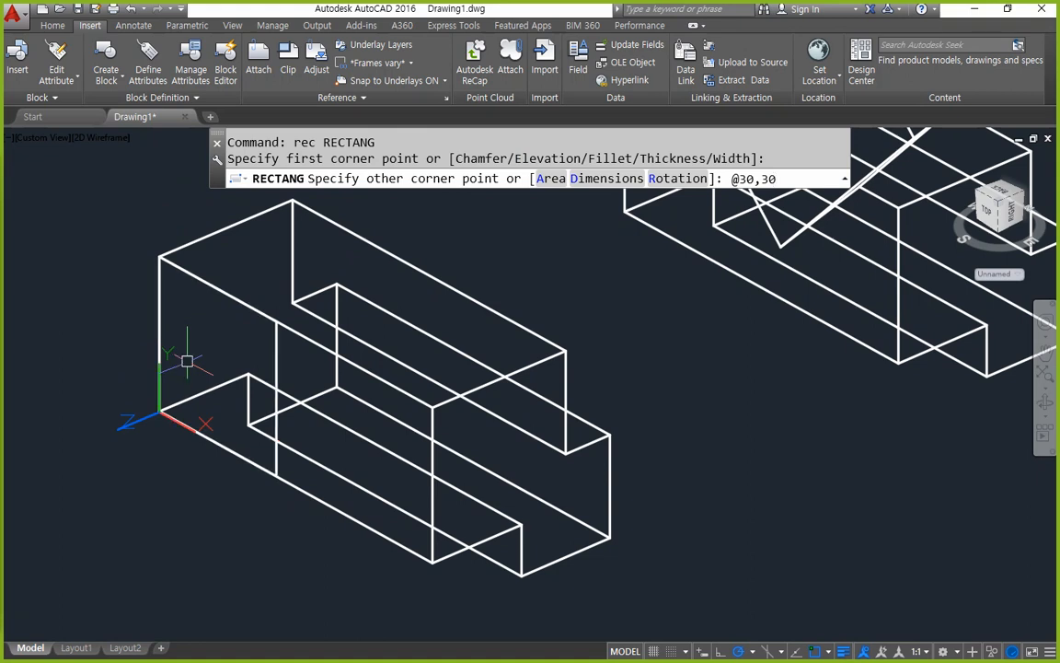
{"action": "key", "text": "Return"}
{"action": "type", "text": ","}
{"action": "key", "text": "Return"}
{"action": "key", "text": "Escape"}
Move the 30 by 30 rectangle along the front face so its upper outer corner meets the face's far upper corner.
{"action": "type", "text": "m"}
{"action": "key", "text": "Return"}
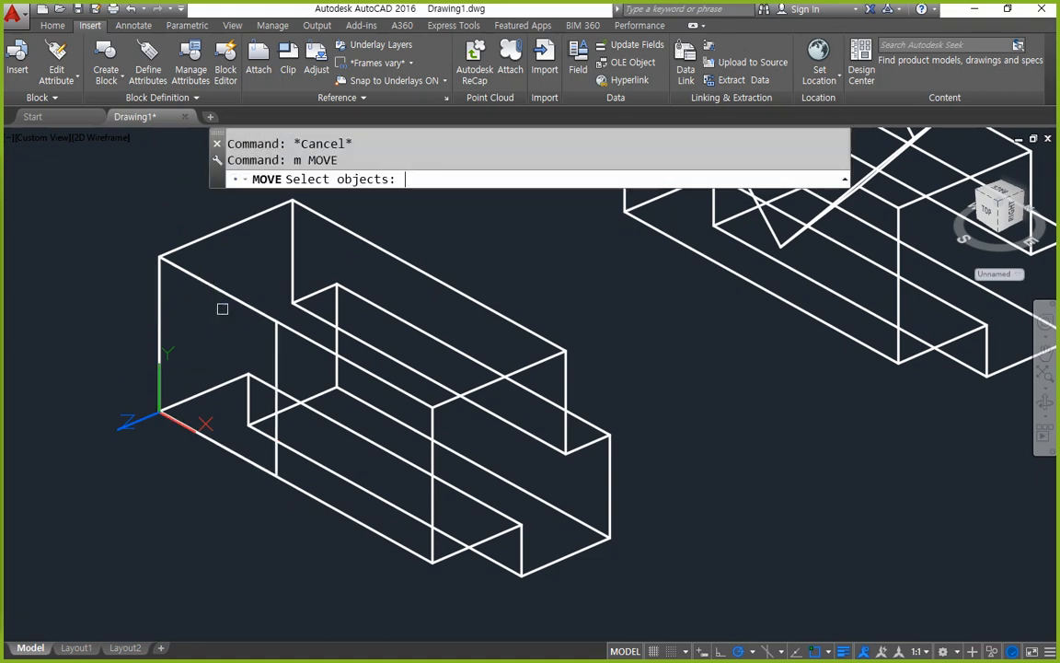
{"action": "left_click", "coordinate": [277, 343]}
{"action": "key", "text": "Return"}
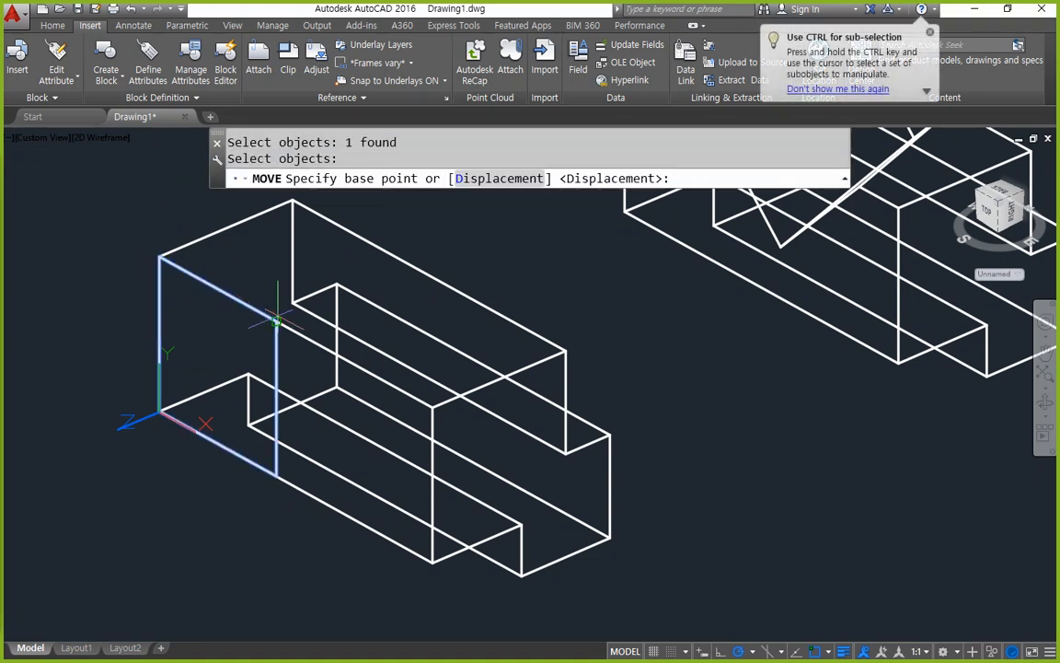
{"action": "left_click", "coordinate": [160, 258]}
{"action": "left_click", "coordinate": [431, 406]}
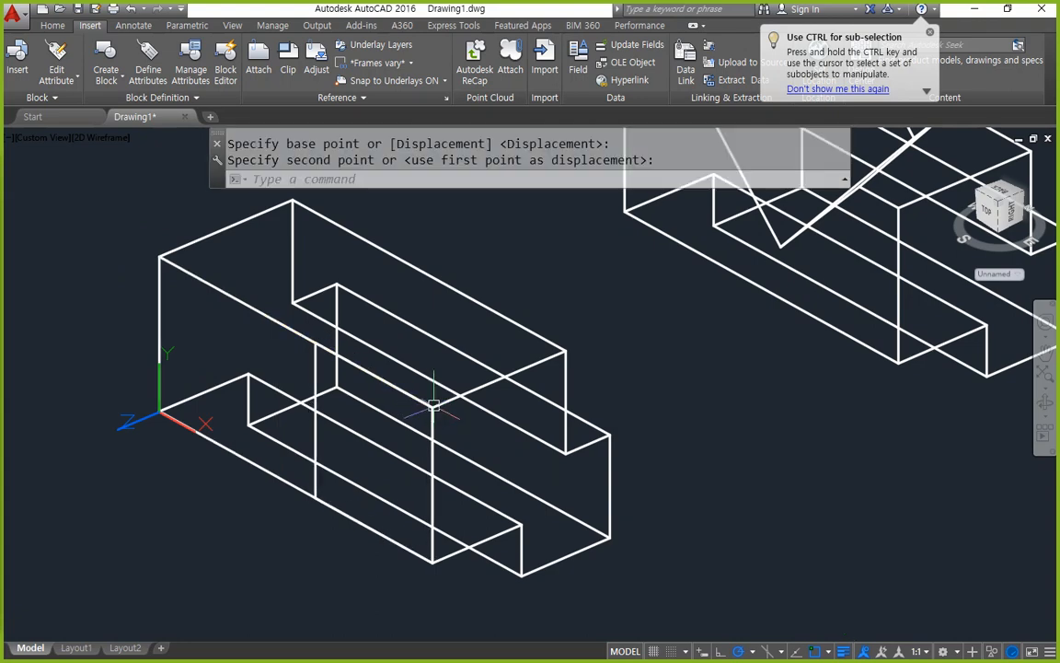
{"action": "mouse_move", "coordinate": [318, 460]}
{"action": "left_mouse_down"}
{"action": "mouse_move", "coordinate": [387, 380]}
{"action": "mouse_move", "coordinate": [246, 317]}
{"action": "left_mouse_up"}
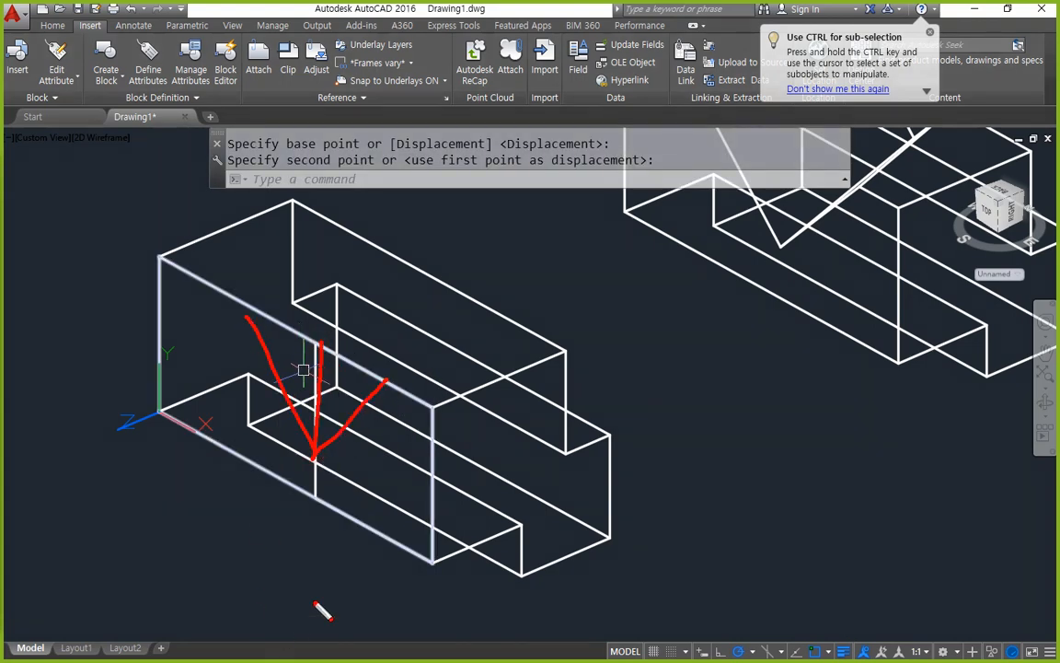
{"action": "key", "text": "Escape"}
{"action": "type", "text": "v"}
{"action": "key", "text": "Escape"}
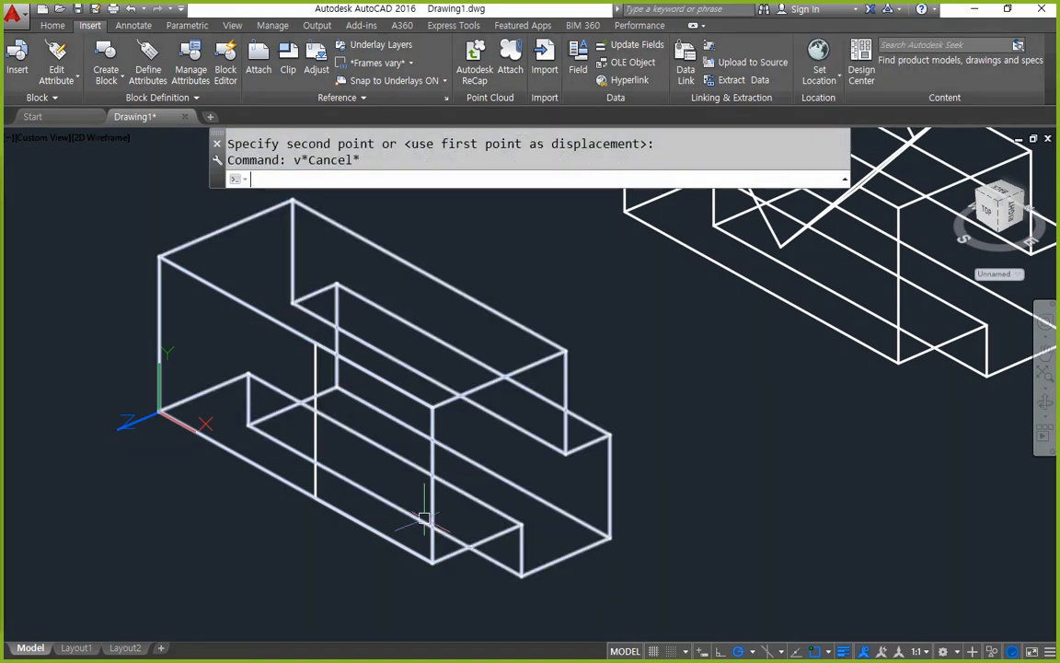
Copy the 30 by 30 rectangle from the front face's upper end corner to the matching corner of the opposite long side.
{"action": "type", "text": "cp"}
{"action": "key", "text": "Return"}
{"action": "left_click", "coordinate": [315, 366]}
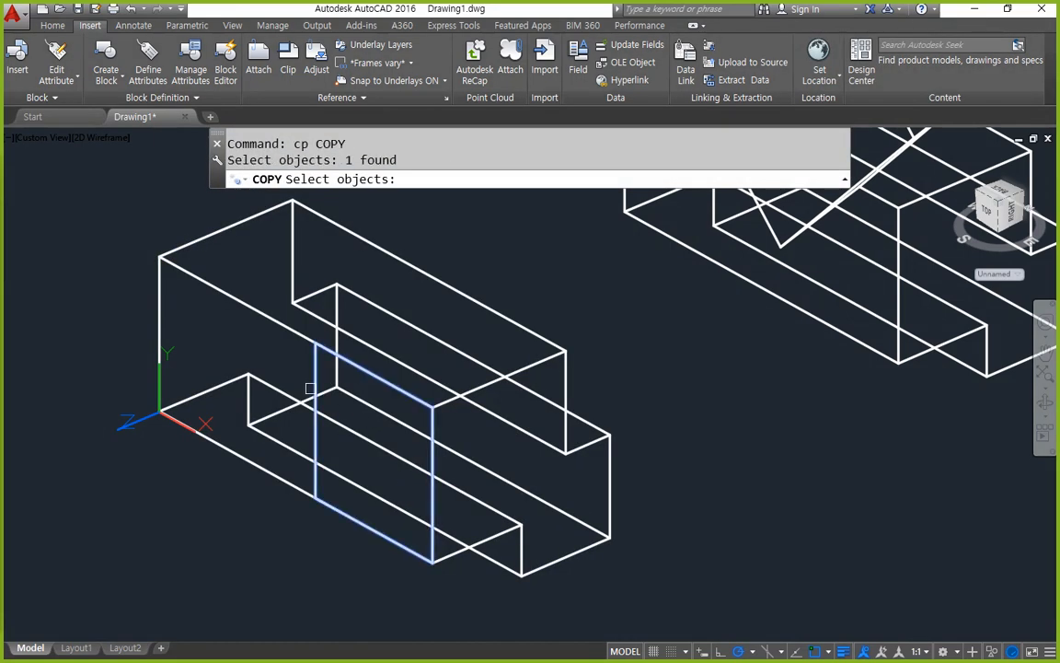
{"action": "key", "text": "Return"}
{"action": "left_click", "coordinate": [431, 405]}
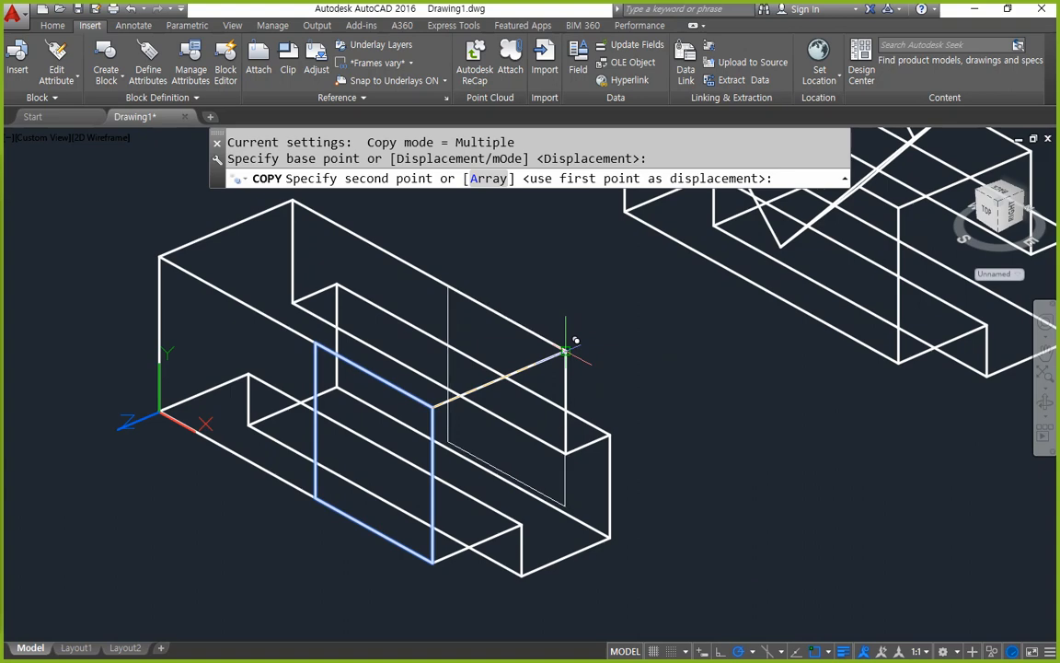
{"action": "left_click", "coordinate": [565, 350]}
{"action": "key", "text": "Escape"}
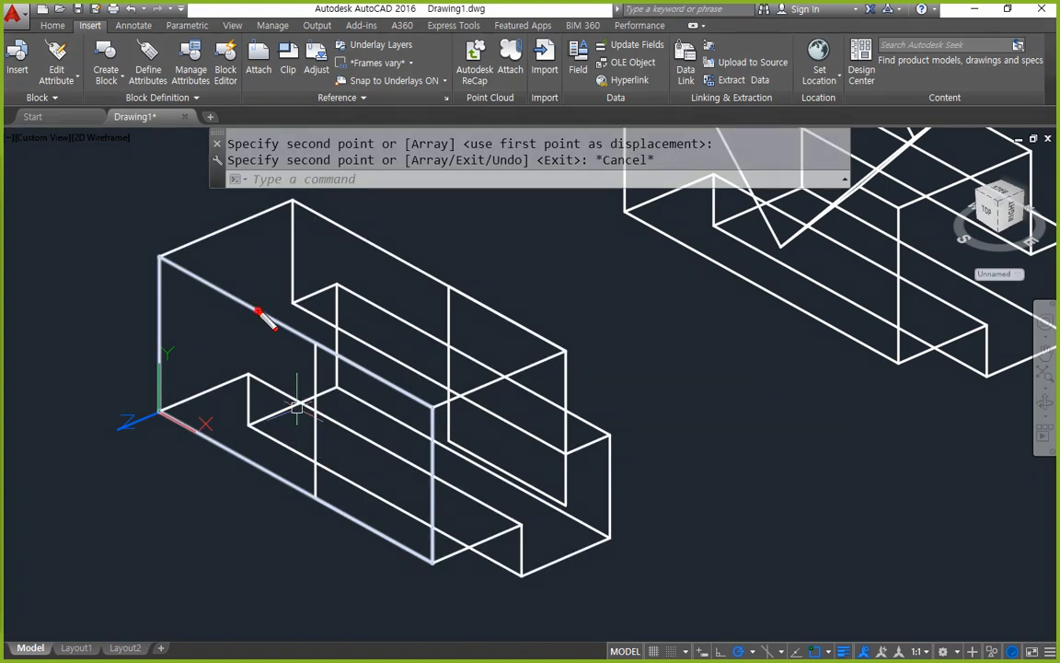
{"action": "mouse_move", "coordinate": [258, 311]}
{"action": "left_mouse_down"}
{"action": "mouse_move", "coordinate": [259, 397]}
{"action": "mouse_move", "coordinate": [353, 428]}
{"action": "mouse_move", "coordinate": [355, 358]}
{"action": "left_mouse_up"}
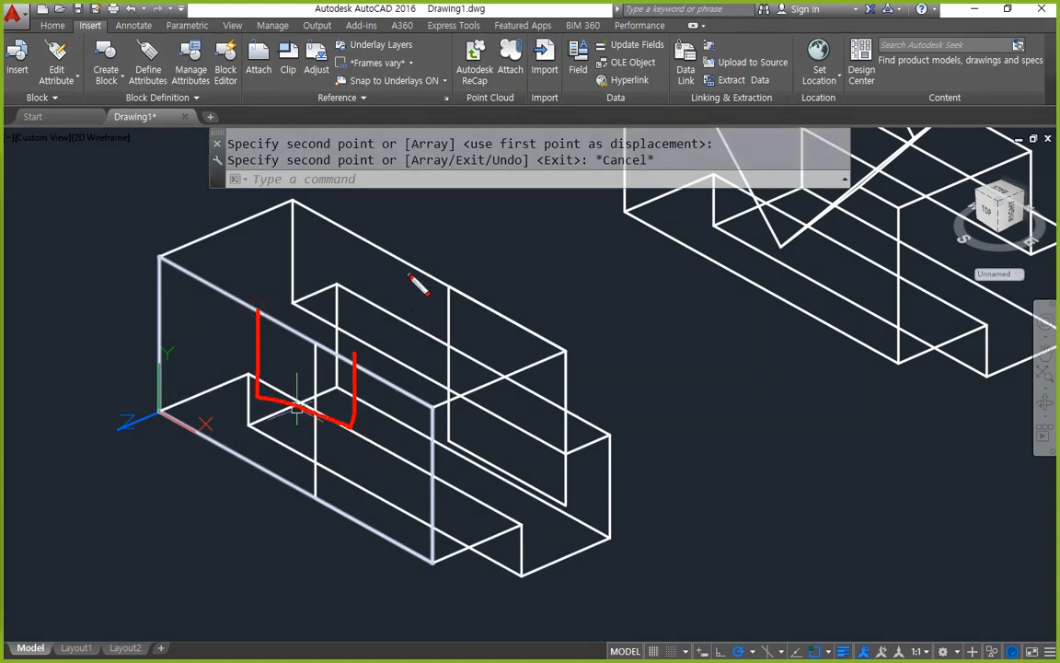
{"action": "mouse_move", "coordinate": [410, 276]}
{"action": "left_mouse_down"}
{"action": "mouse_move", "coordinate": [427, 329]}
{"action": "mouse_move", "coordinate": [471, 291]}
{"action": "left_mouse_up"}
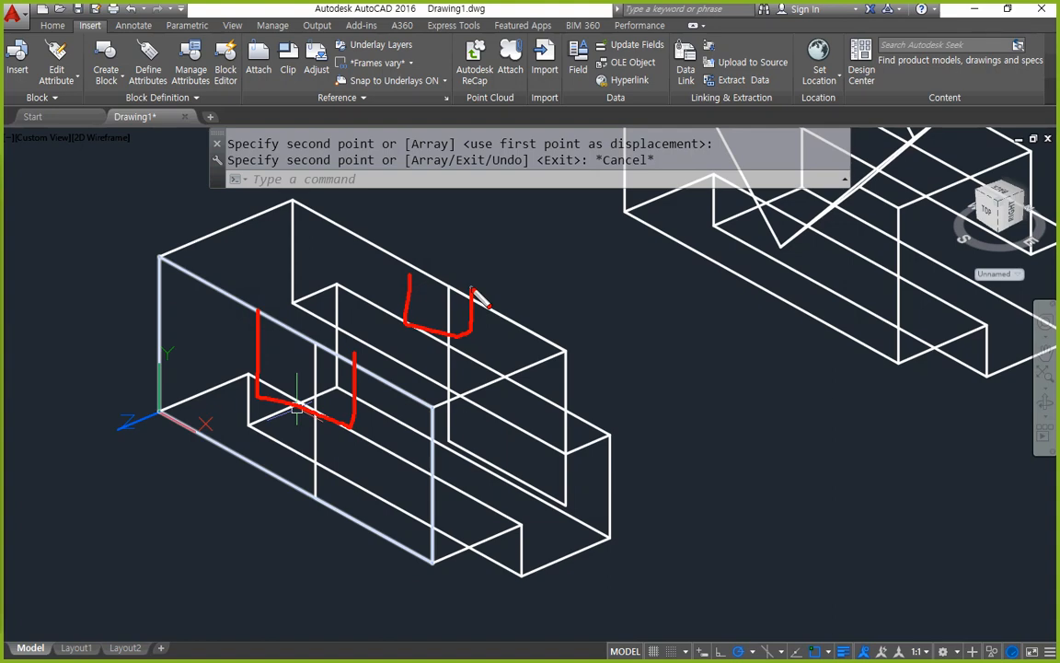
{"action": "key", "text": "Escape"}
Draw a 20 by 20 rectangle on the front face from the 30 by 30 rectangle's upper inner corner to @-20,-20.
{"action": "type", "text": "rec"}
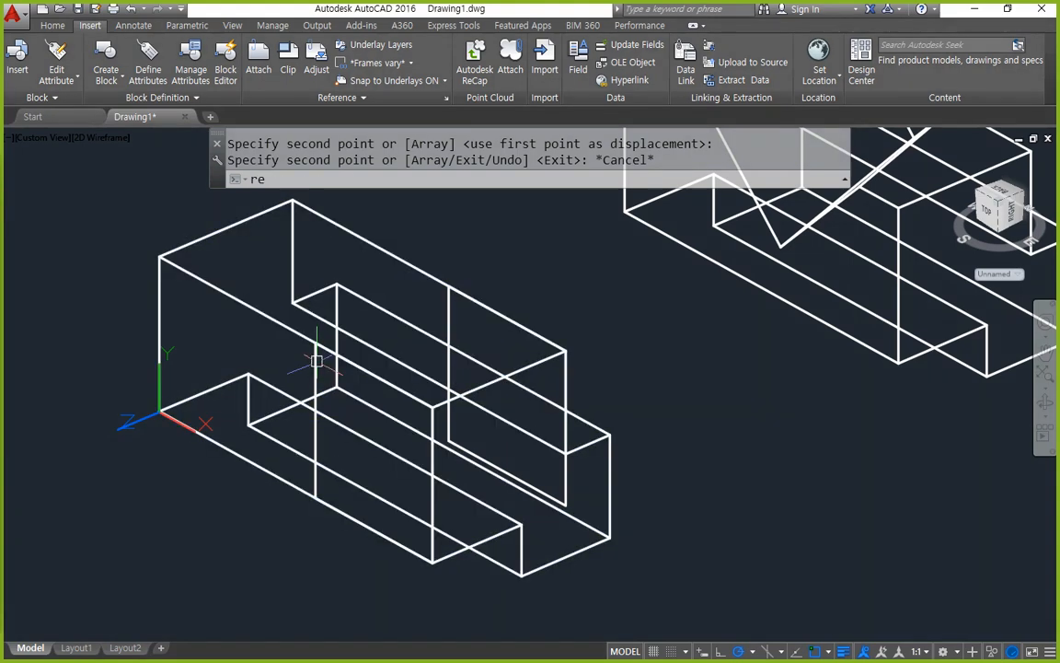
{"action": "key", "text": "Return"}
{"action": "left_click", "coordinate": [247, 379]}
{"action": "type", "text": "@-2"}
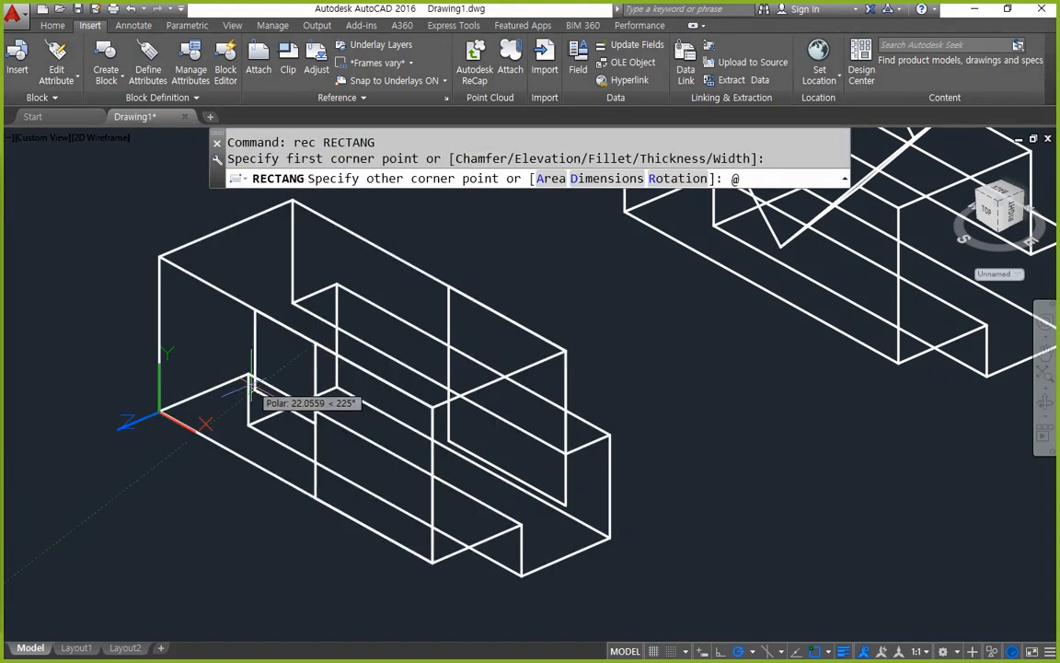
{"action": "type", "text": "0,-20"}
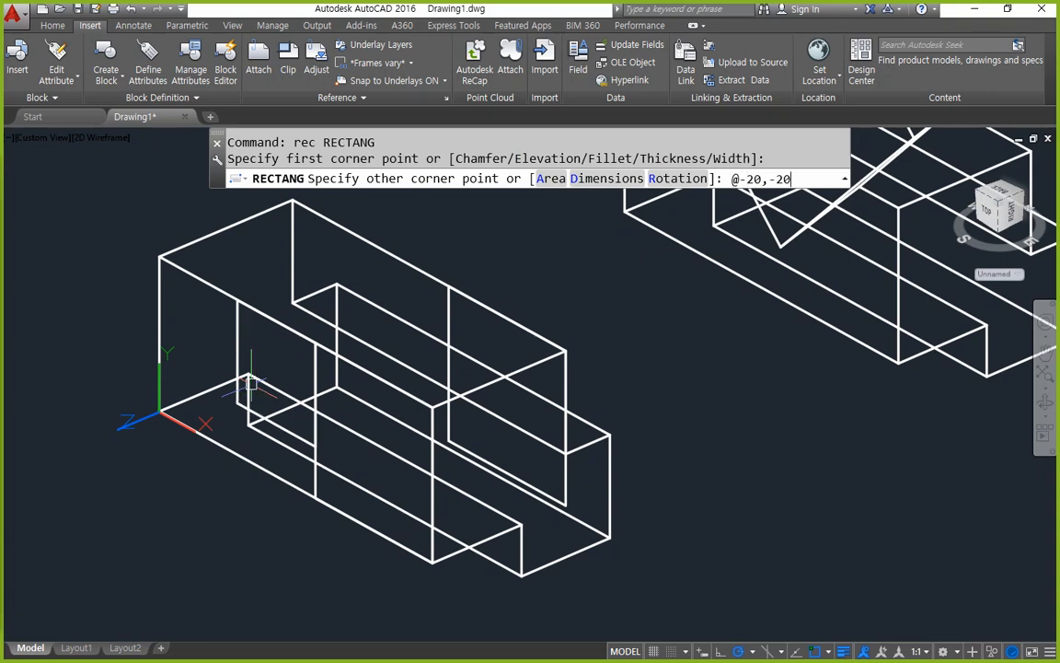
{"action": "key", "text": "Return"}
Move the 20 by 20 rectangle so its top-edge midpoint meets the 30 by 30 rectangle's upper inner corner.
{"action": "type", "text": "m"}
{"action": "key", "text": "Return"}
{"action": "left_click", "coordinate": [237, 353]}
{"action": "key", "text": "Return"}
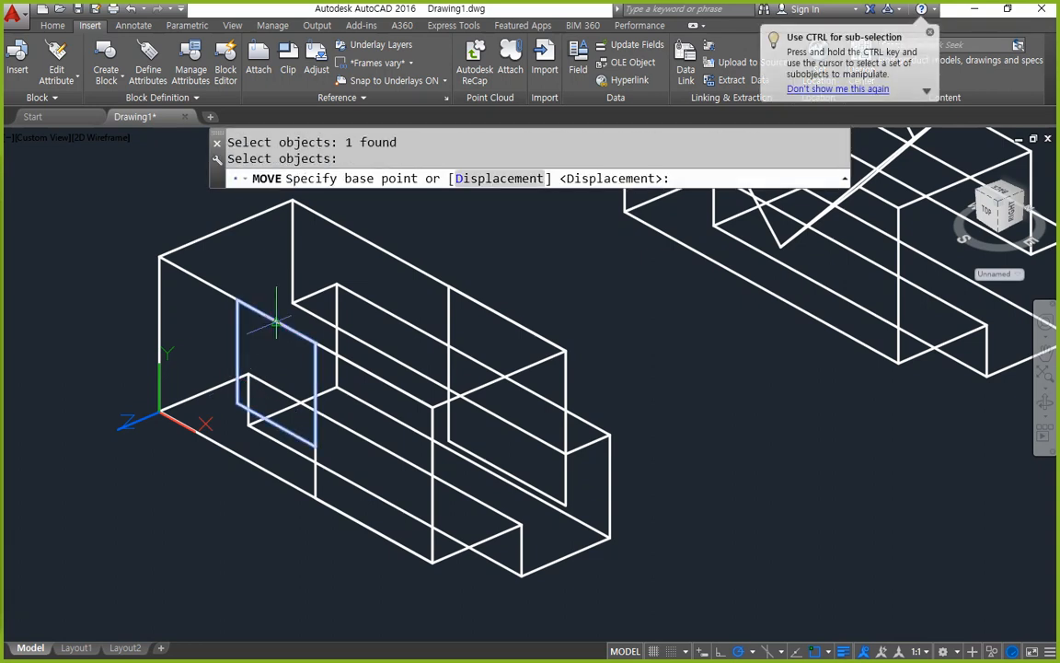
{"action": "left_click", "coordinate": [276, 321]}
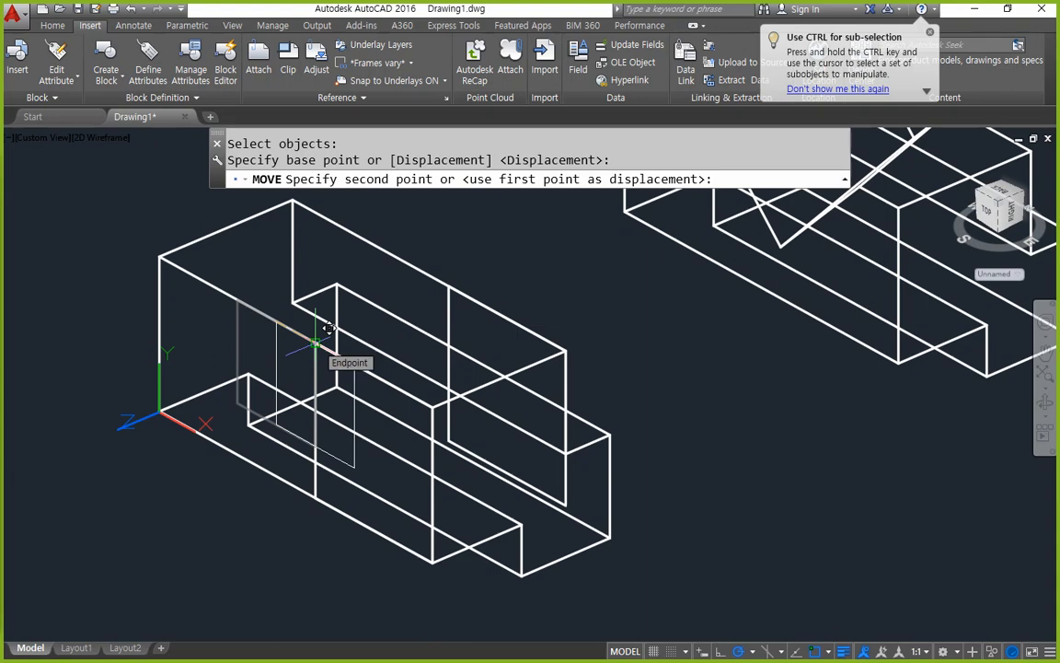
{"action": "left_click", "coordinate": [316, 313]}
{"action": "middle_click_drag", "start_coordinate": [378, 462], "coordinate": [268, 365], "text": "shift"}
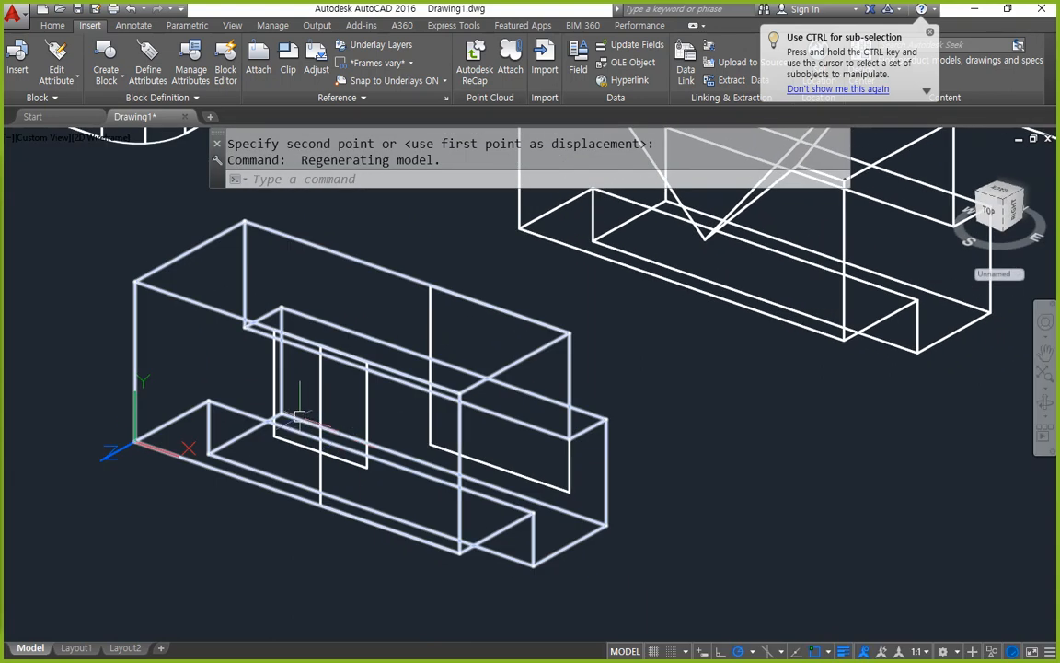
{"action": "middle_click_drag", "start_coordinate": [352, 352], "coordinate": [289, 405], "text": "shift"}
Erase the 20 by 20 rectangle from the block's front face.
{"action": "left_click", "coordinate": [326, 295]}
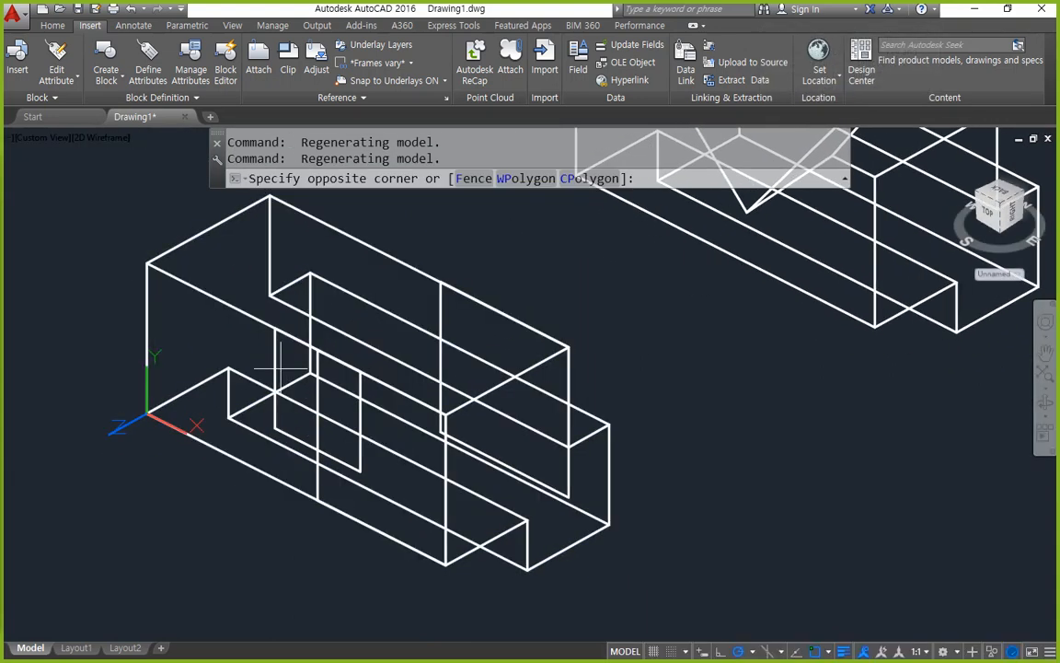
{"action": "left_click", "coordinate": [213, 425]}
{"action": "type", "text": "e"}
{"action": "key", "text": "Return"}
Draw a 40 by 20 rectangle on the front face from the 30 by 30 rectangle's upper inner corner to @-40,-20.
{"action": "type", "text": "rec"}
{"action": "key", "text": "Return"}
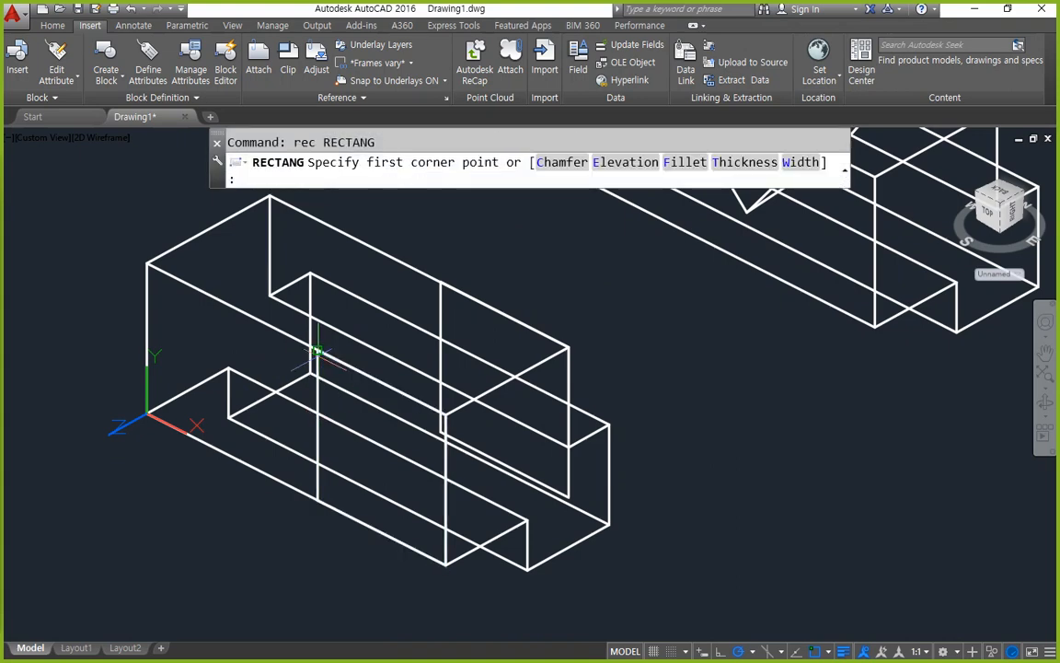
{"action": "left_click", "coordinate": [241, 371]}
{"action": "type", "text": "@-40,"}
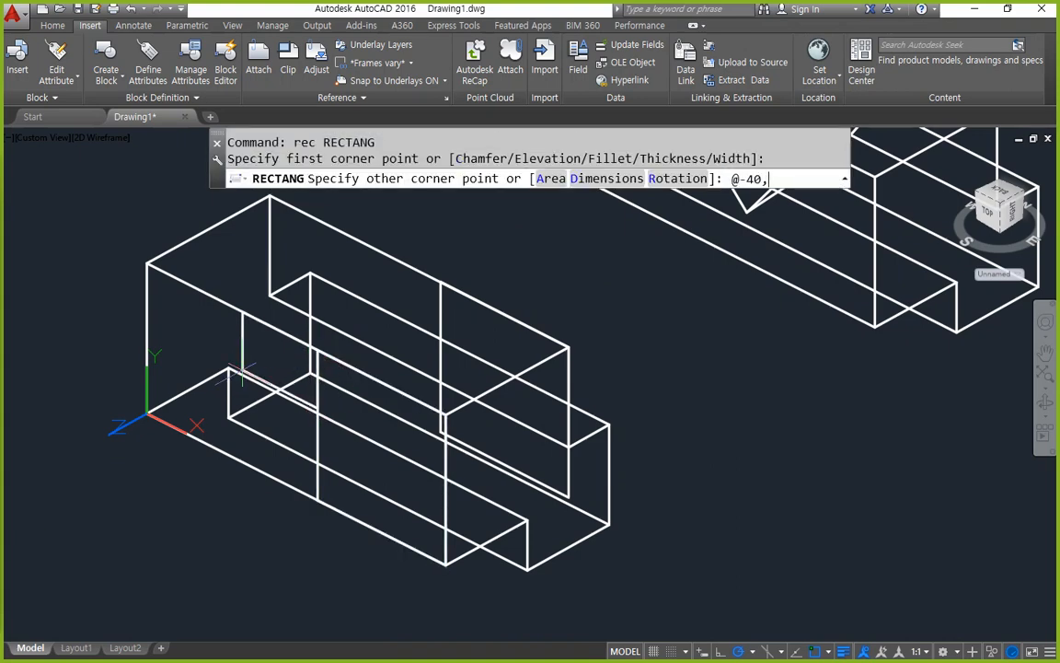
{"action": "type", "text": "-20"}
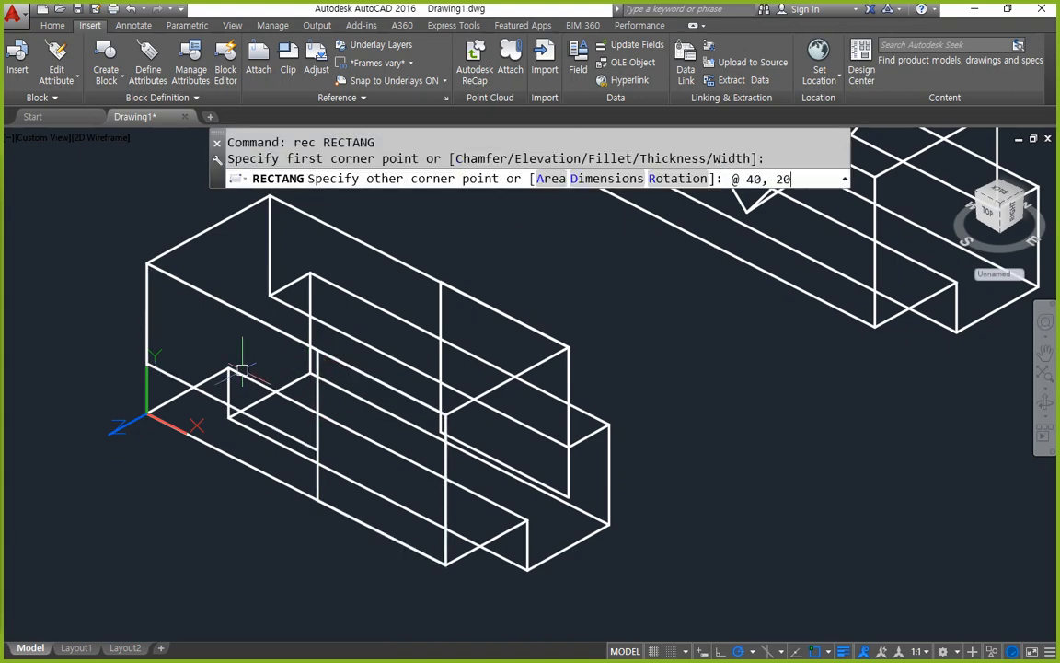
{"action": "key", "text": "Return"}
Move the 40 by 20 rectangle so its top-edge midpoint meets the front 30 by 30 rectangle's upper inner corner.
{"action": "type", "text": "m"}
{"action": "key", "text": "Return"}
{"action": "left_click", "coordinate": [215, 344]}
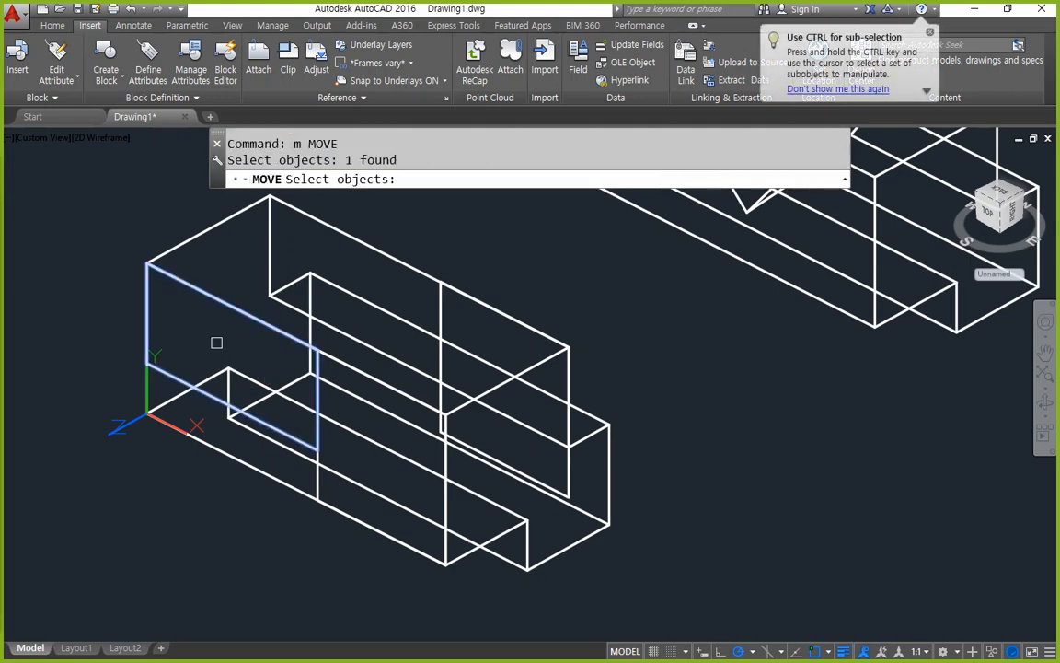
{"action": "key", "text": "Return"}
{"action": "left_click", "coordinate": [230, 299]}
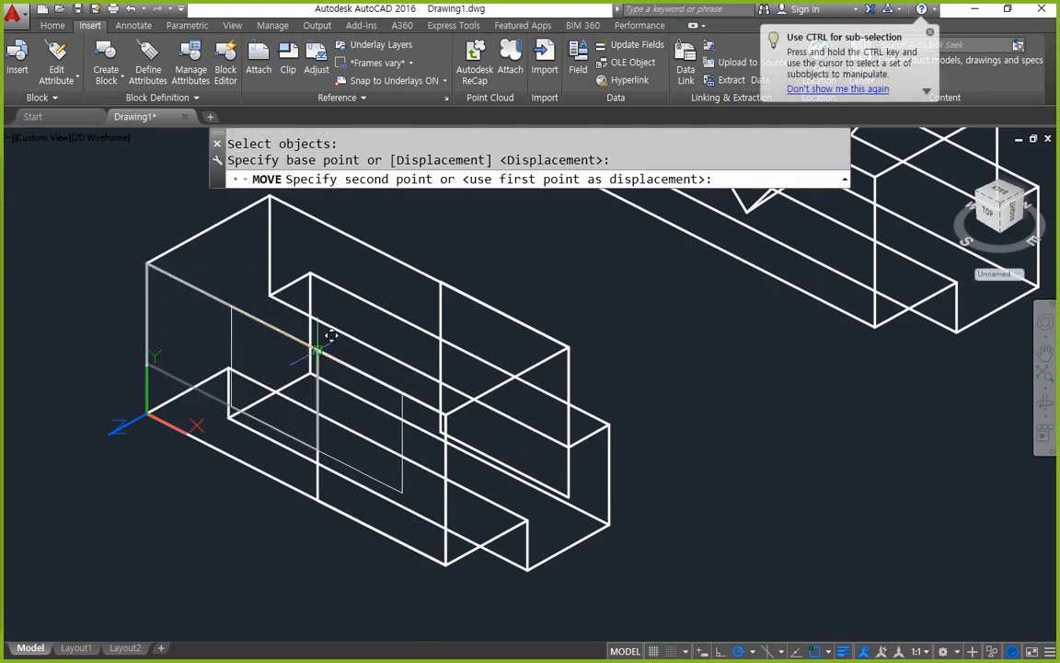
{"action": "key", "text": "Escape"}
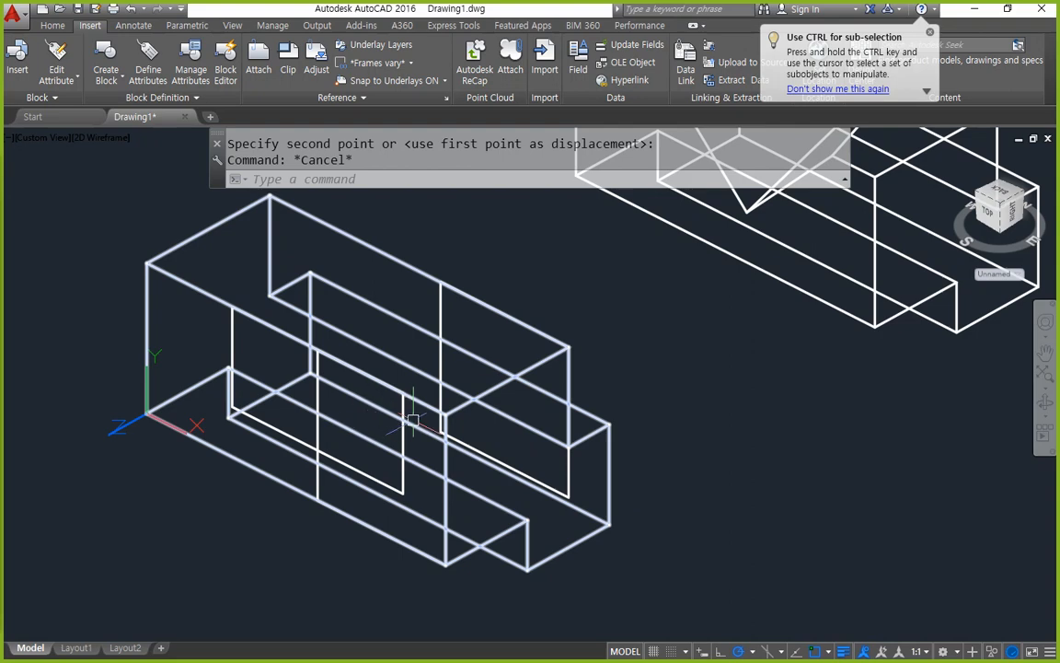
Draw a V of two lines joining the 40 by 20 rectangle's upper corners to its bottom-edge midpoint.
{"action": "type", "text": "l"}
{"action": "key", "text": "Return"}
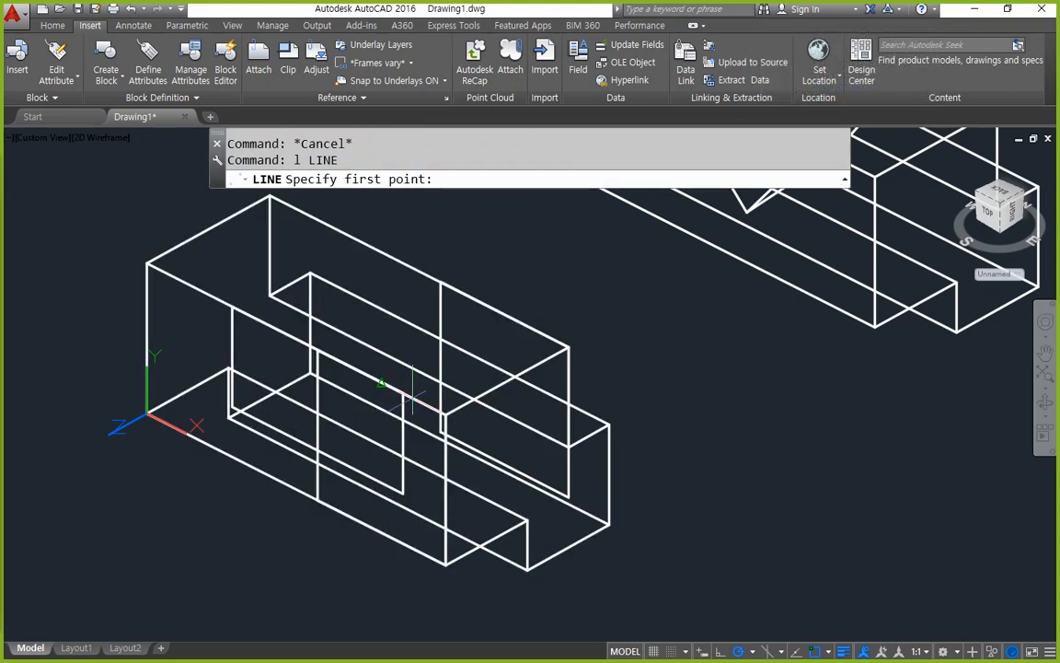
{"action": "left_click", "coordinate": [403, 394]}
{"action": "left_click", "coordinate": [317, 450]}
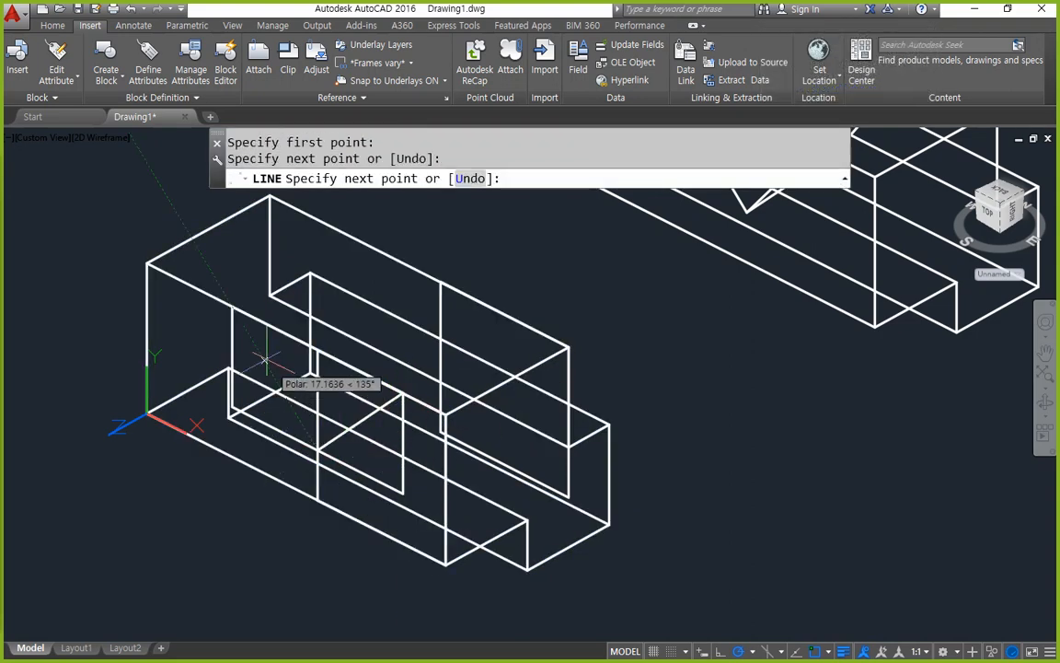
{"action": "left_click", "coordinate": [232, 309]}
{"action": "key", "text": "Return"}
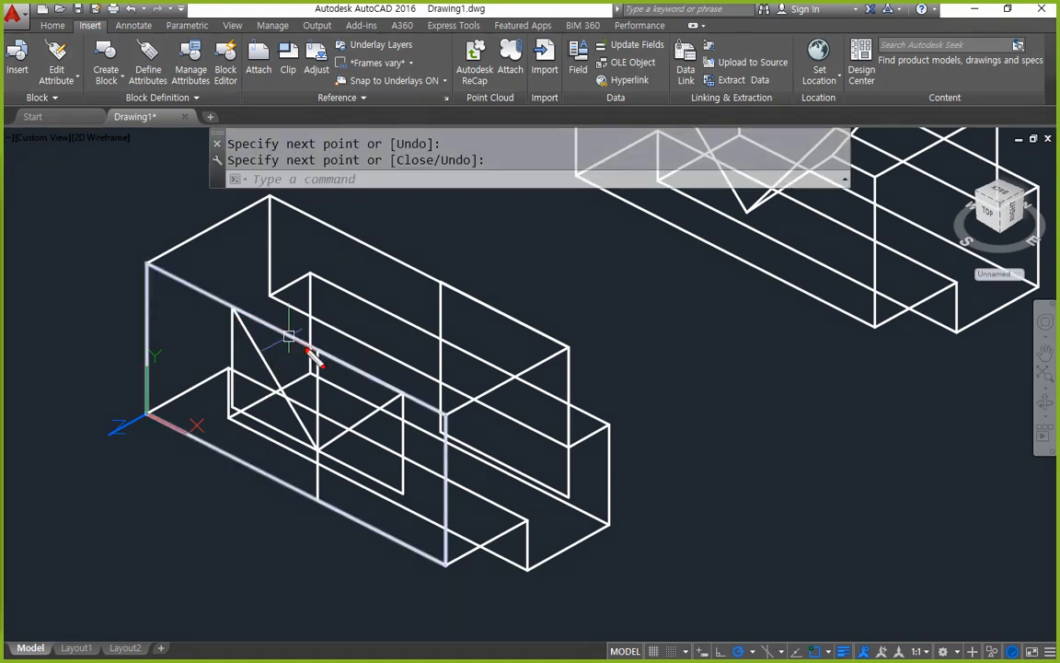
{"action": "mouse_move", "coordinate": [229, 303]}
{"action": "left_mouse_down"}
{"action": "mouse_move", "coordinate": [307, 344]}
{"action": "mouse_move", "coordinate": [343, 407]}
{"action": "mouse_move", "coordinate": [322, 452]}
{"action": "left_mouse_up"}
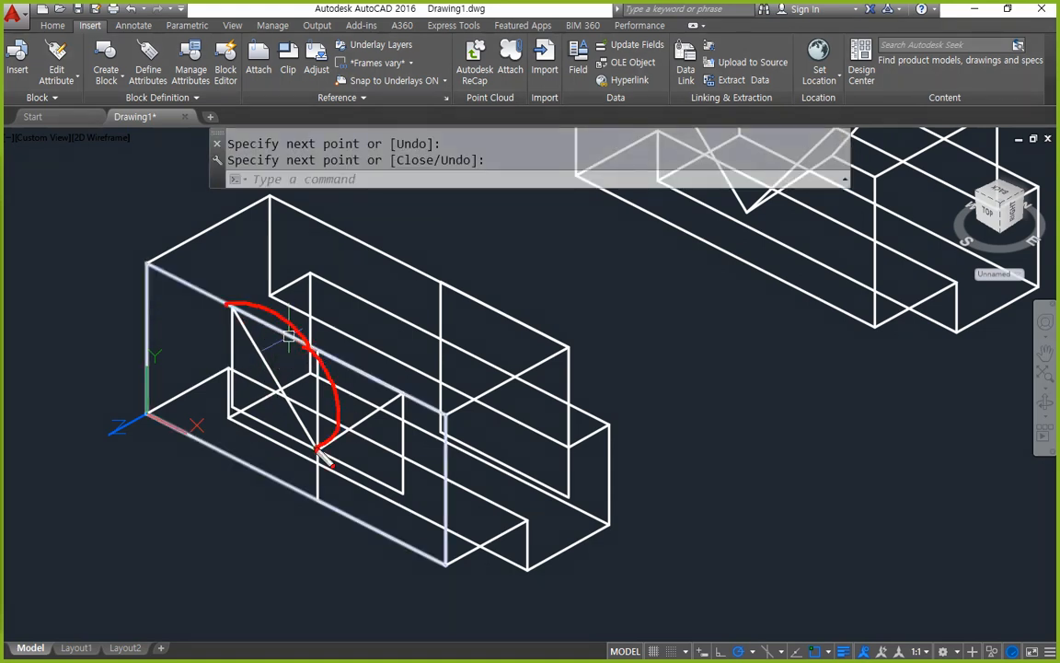
Trim away the 40 by 20 rectangle's sides and bottom outside the V lines, leaving its top edge.
{"action": "type", "text": "tr"}
{"action": "key", "text": "Return"}
{"action": "left_click", "coordinate": [248, 336]}
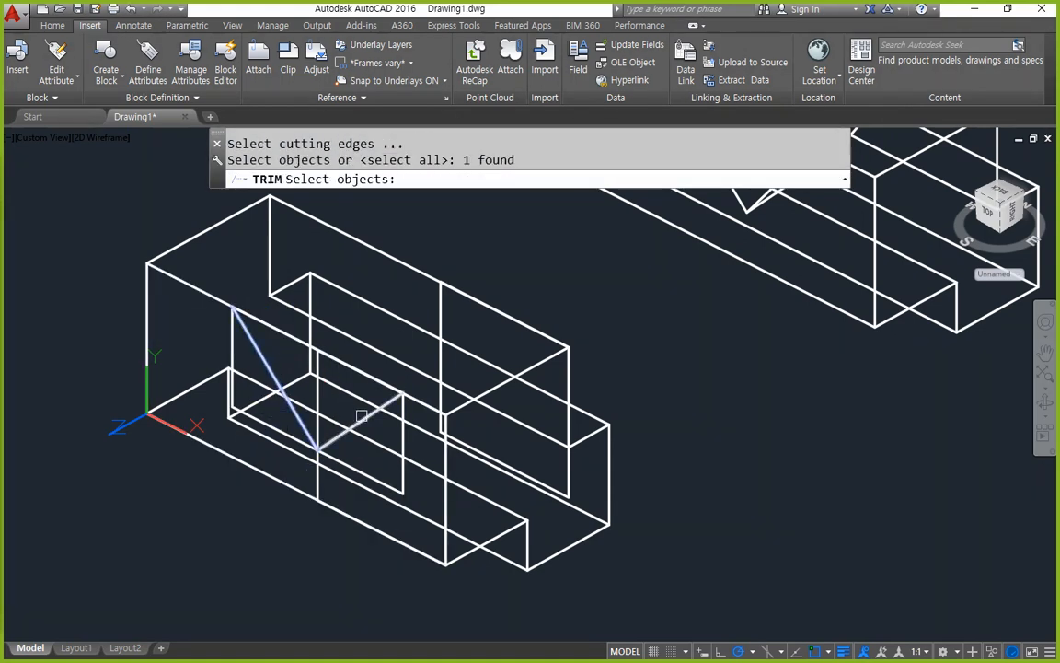
{"action": "key", "text": "Return"}
{"action": "left_click", "coordinate": [279, 433]}
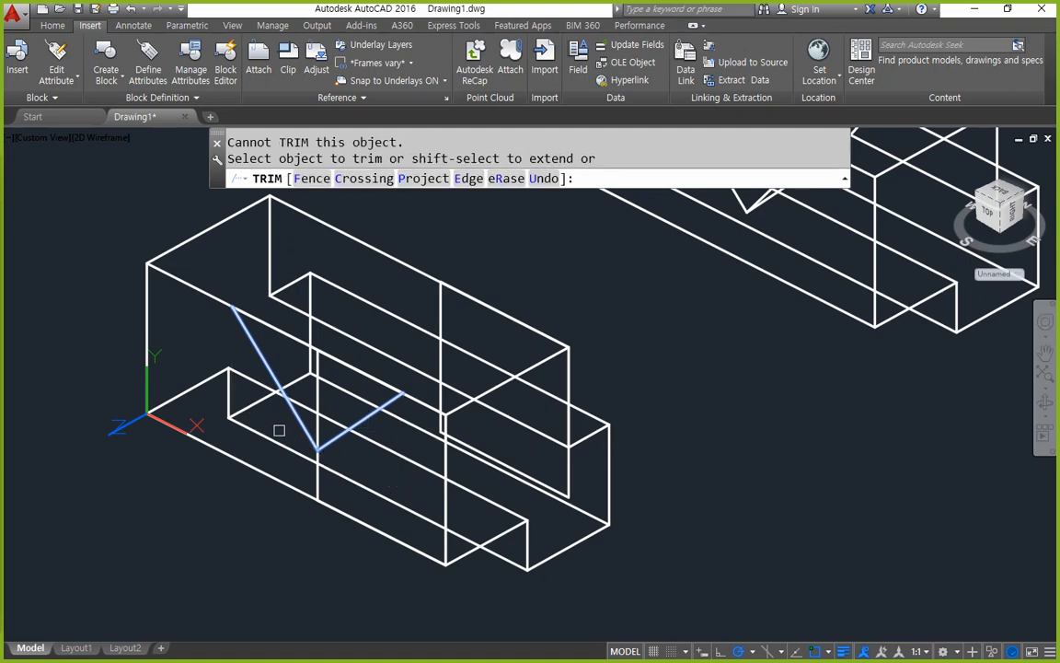
{"action": "key", "text": "Return"}
Join the remaining top edge and the two V lines on the front face into one triangular polyline.
{"action": "type", "text": "j"}
{"action": "key", "text": "Return"}
{"action": "left_click", "coordinate": [297, 341]}
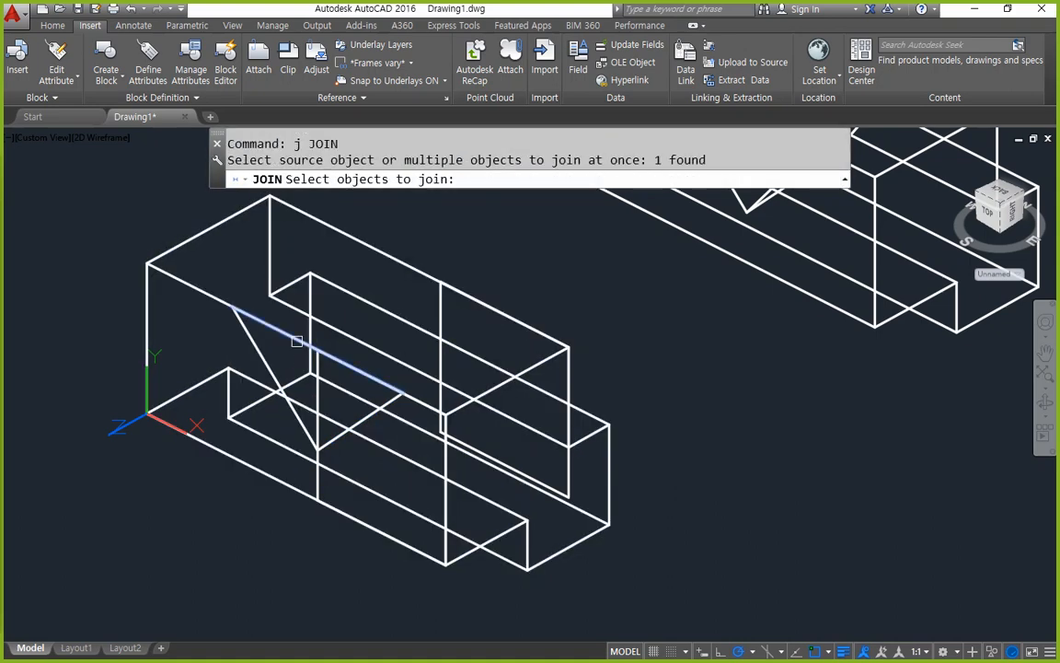
{"action": "left_click", "coordinate": [260, 354]}
{"action": "left_click", "coordinate": [366, 418]}
{"action": "key", "text": "Return"}
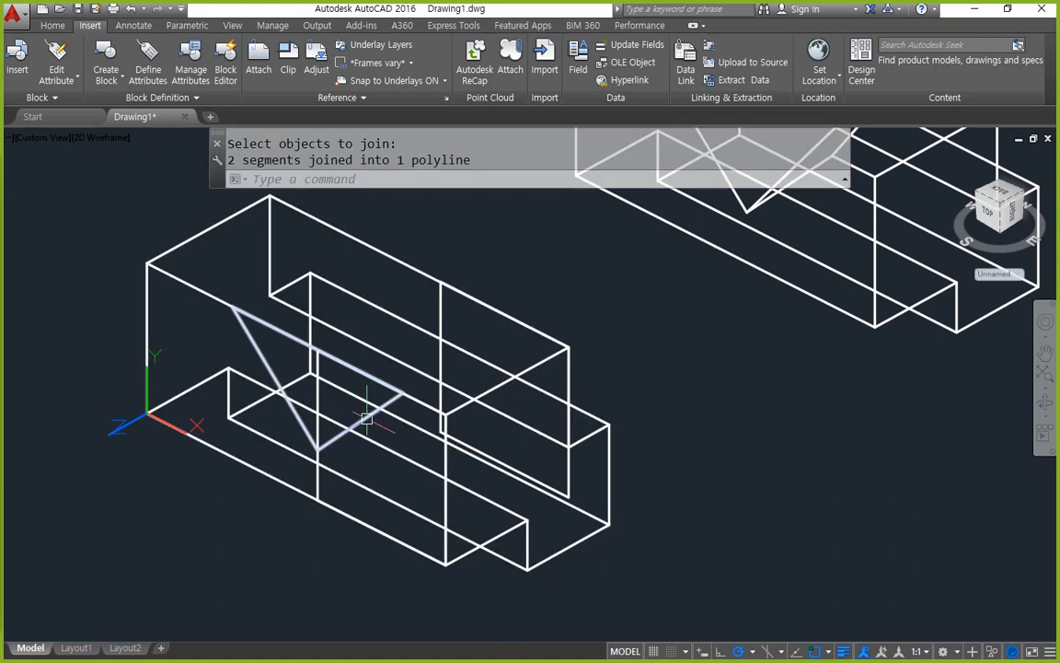
{"action": "left_click", "coordinate": [366, 418]}
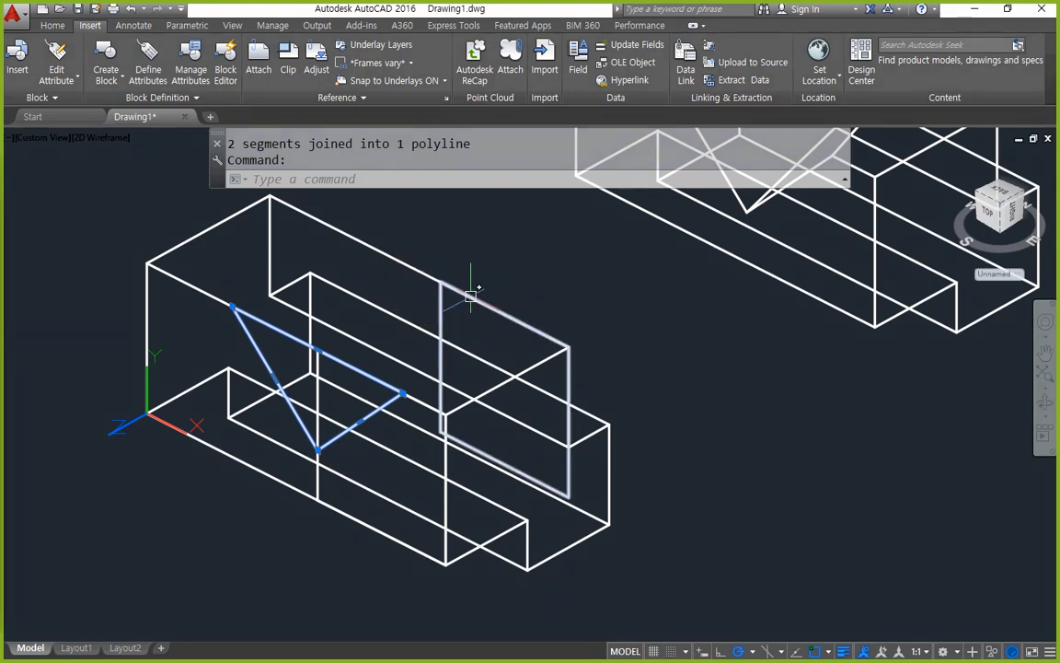
{"action": "key", "text": "Escape"}
Draw a 20 by 10 rectangle on the opposite long side from the copied rectangle's upper inner corner to @-20,-10.
{"action": "type", "text": "rec"}
{"action": "key", "text": "Return"}
{"action": "left_click", "coordinate": [442, 279]}
{"action": "type", "text": "@"}
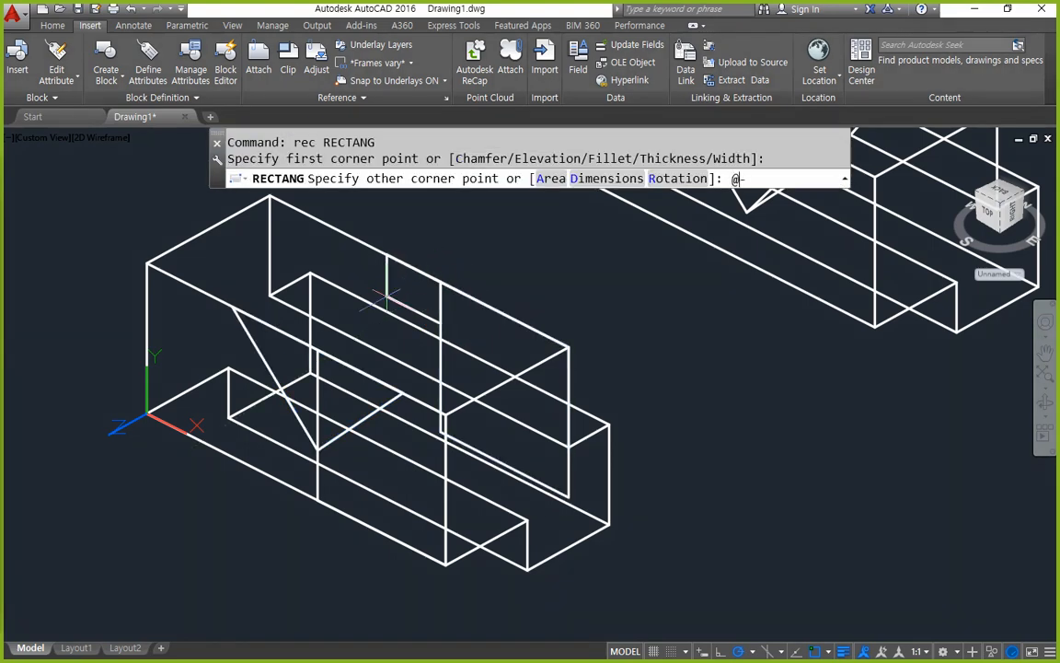
{"action": "type", "text": "-20,-10"}
{"action": "key", "text": "Return"}
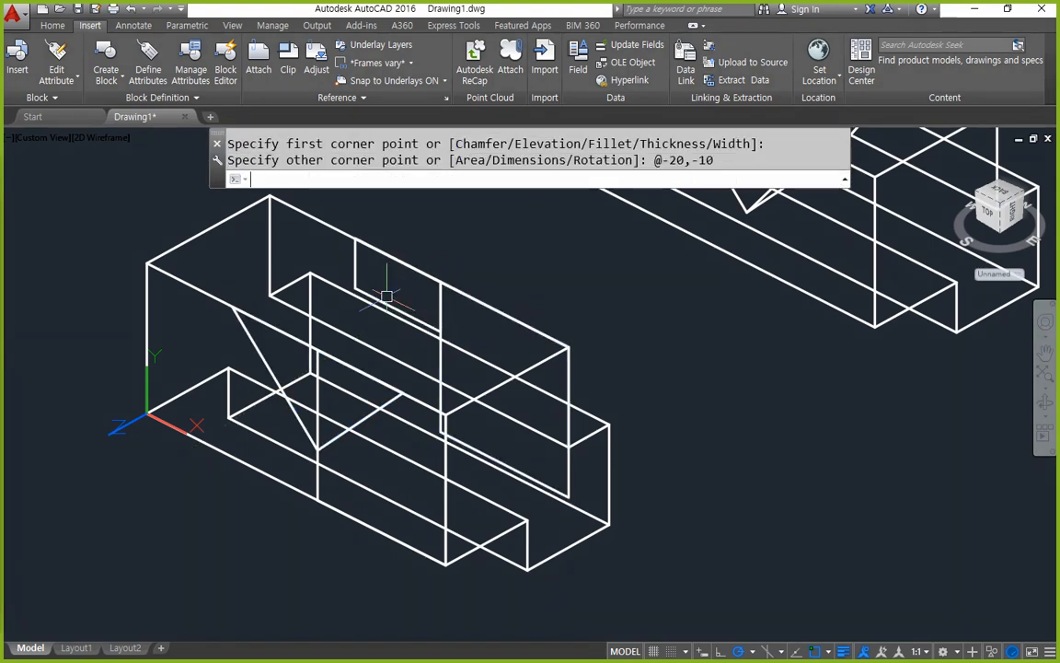
Move the 20 by 10 rectangle so its top-edge midpoint meets the copied 30 by 30 rectangle's upper inner corner.
{"action": "type", "text": "m"}
{"action": "key", "text": "Return"}
{"action": "left_click", "coordinate": [373, 249]}
{"action": "key", "text": "Return"}
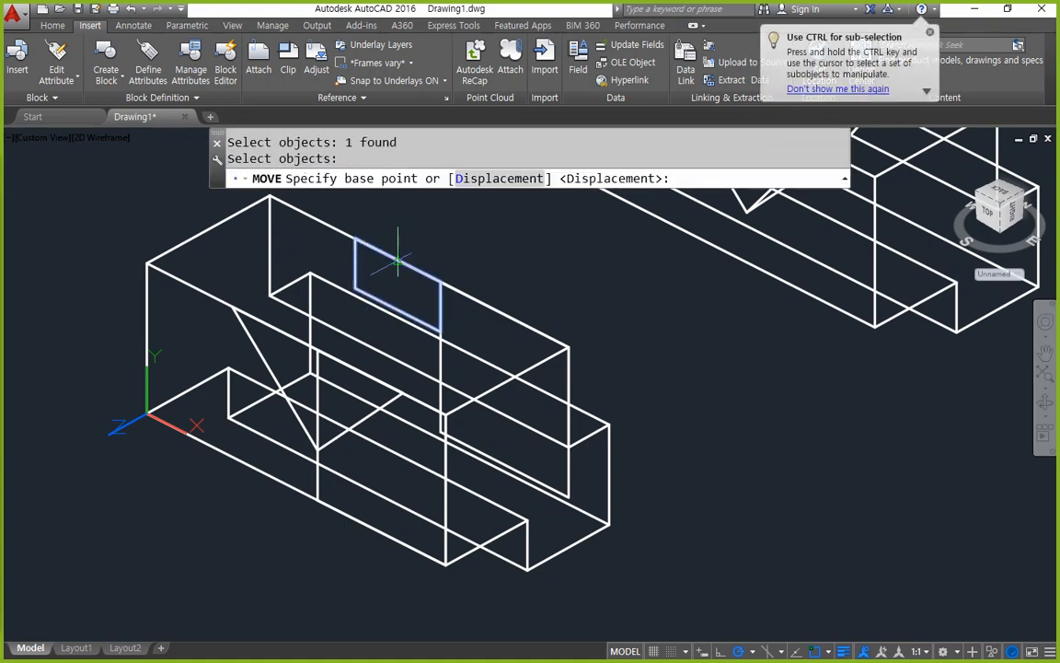
{"action": "left_click", "coordinate": [401, 262]}
{"action": "left_click", "coordinate": [443, 288]}
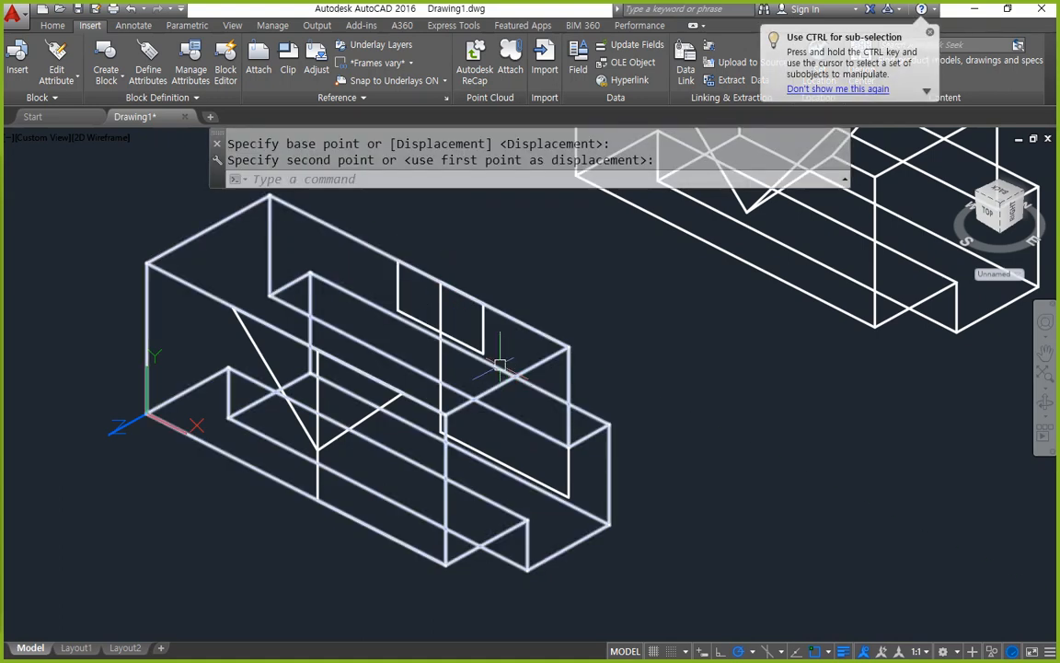
Draw a V of two lines joining the 20 by 10 rectangle's upper corners to its bottom-edge midpoint.
{"action": "key", "text": "Return"}
{"action": "left_click", "coordinate": [441, 324]}
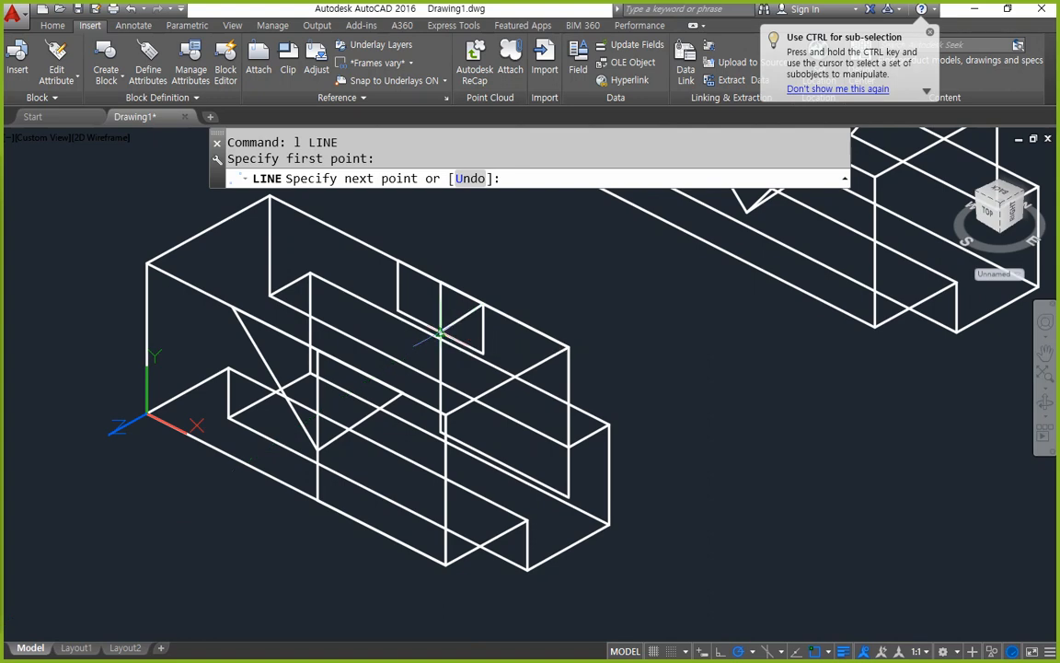
{"action": "left_click", "coordinate": [399, 264]}
{"action": "left_click", "coordinate": [441, 324]}
{"action": "key", "text": "Return"}
Trim away the 20 by 10 rectangle's sides and bottom outside the V lines, leaving its top edge.
{"action": "type", "text": "tr"}
{"action": "key", "text": "Return"}
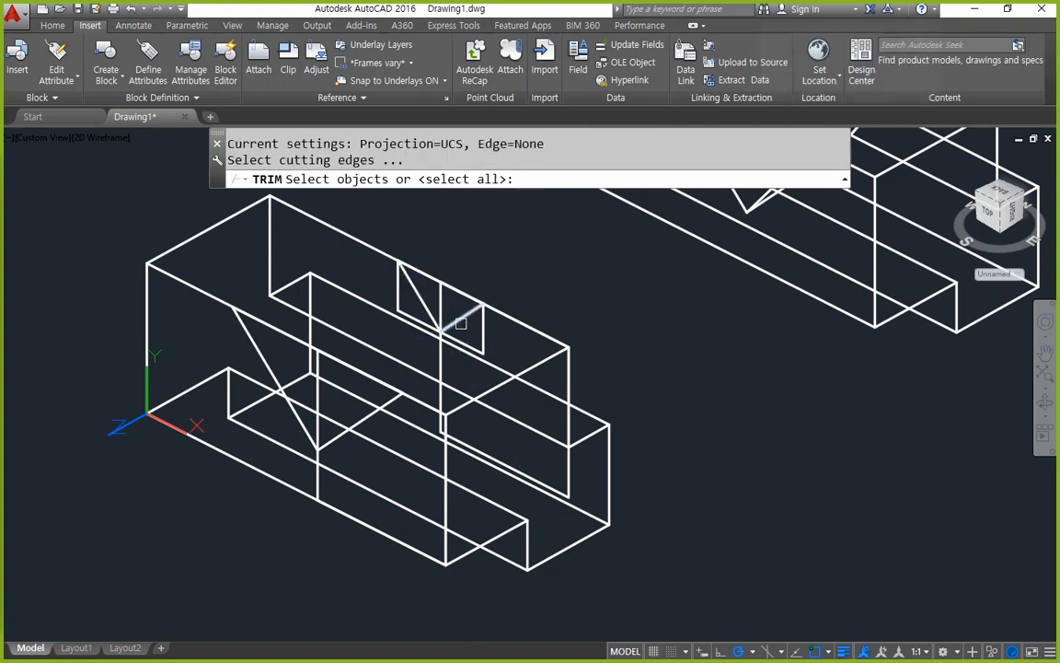
{"action": "left_click", "coordinate": [422, 306]}
{"action": "key", "text": "Return"}
{"action": "left_click", "coordinate": [484, 333]}
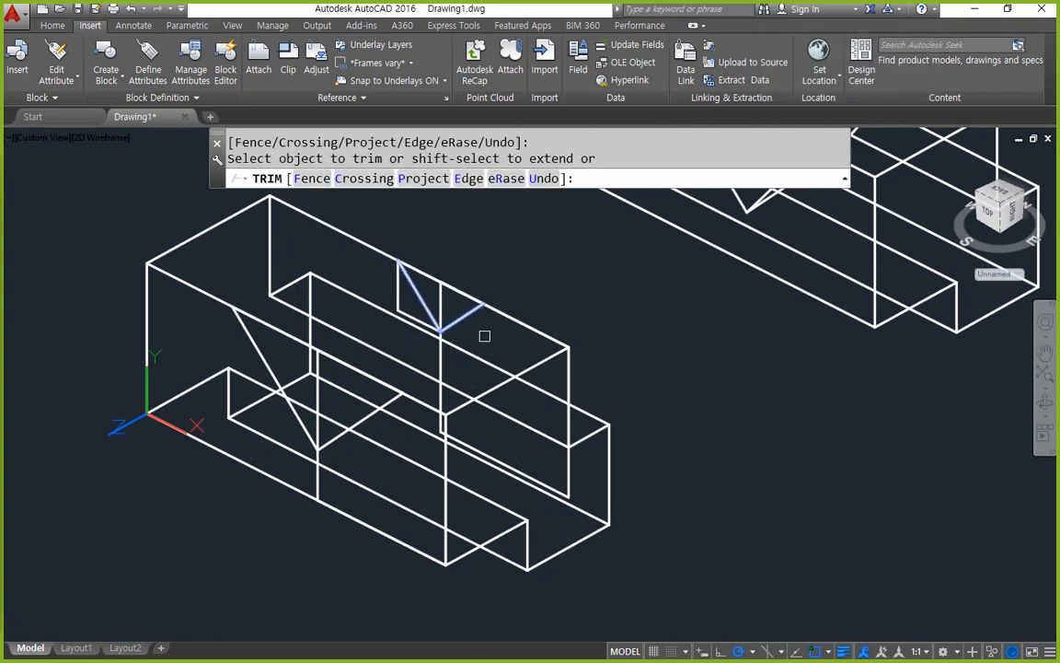
{"action": "left_click", "coordinate": [398, 304]}
{"action": "key", "text": "Return"}
Join the small rectangle's remaining top edge and its V lines into one triangular polyline.
{"action": "type", "text": "j"}
{"action": "key", "text": "Return"}
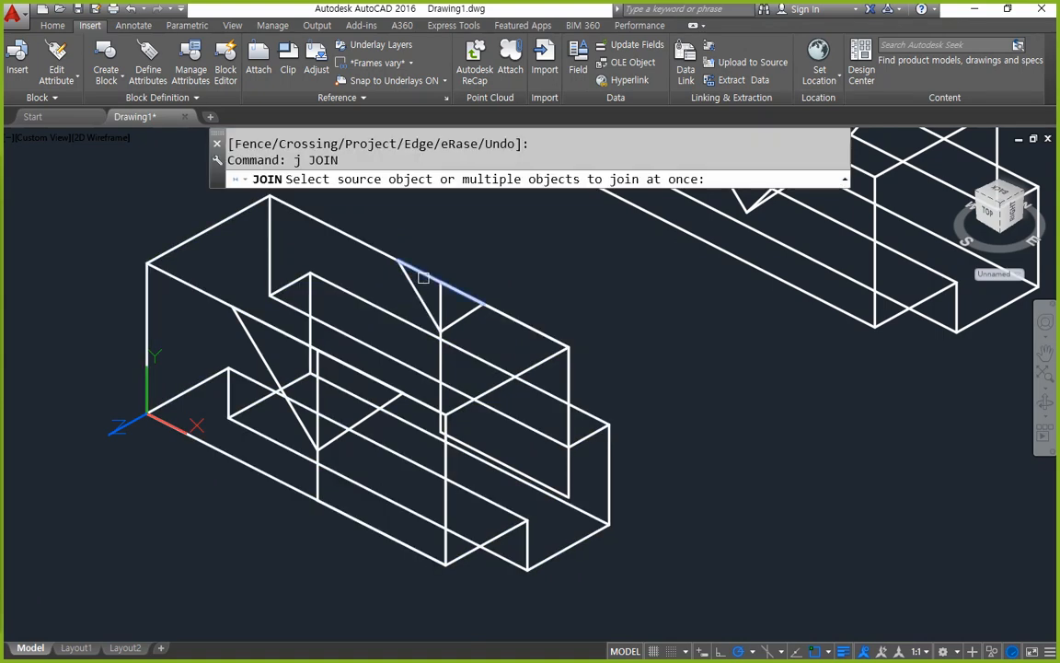
{"action": "left_click", "coordinate": [433, 278]}
{"action": "left_click", "coordinate": [416, 292]}
{"action": "key", "text": "Return"}
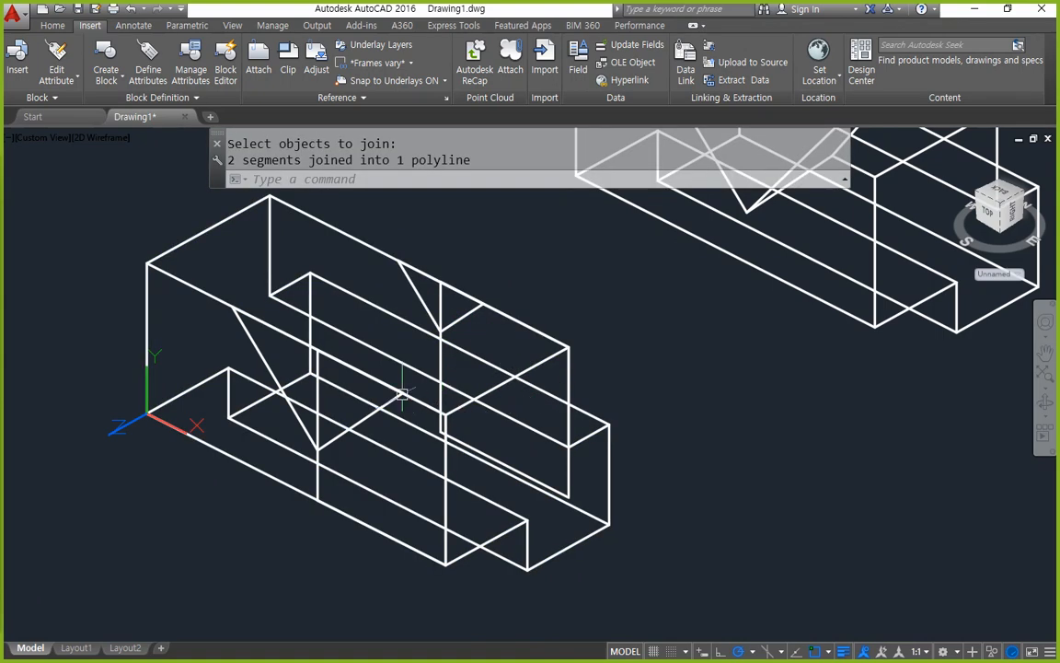
{"action": "mouse_move", "coordinate": [320, 502]}
{"action": "left_mouse_down"}
{"action": "mouse_move", "coordinate": [244, 447]}
{"action": "mouse_move", "coordinate": [401, 492]}
{"action": "left_mouse_up"}
{"action": "mouse_move", "coordinate": [491, 325]}
{"action": "left_mouse_down"}
{"action": "mouse_move", "coordinate": [508, 324]}
{"action": "mouse_move", "coordinate": [494, 351]}
{"action": "left_mouse_up"}
{"action": "key", "text": "Escape"}
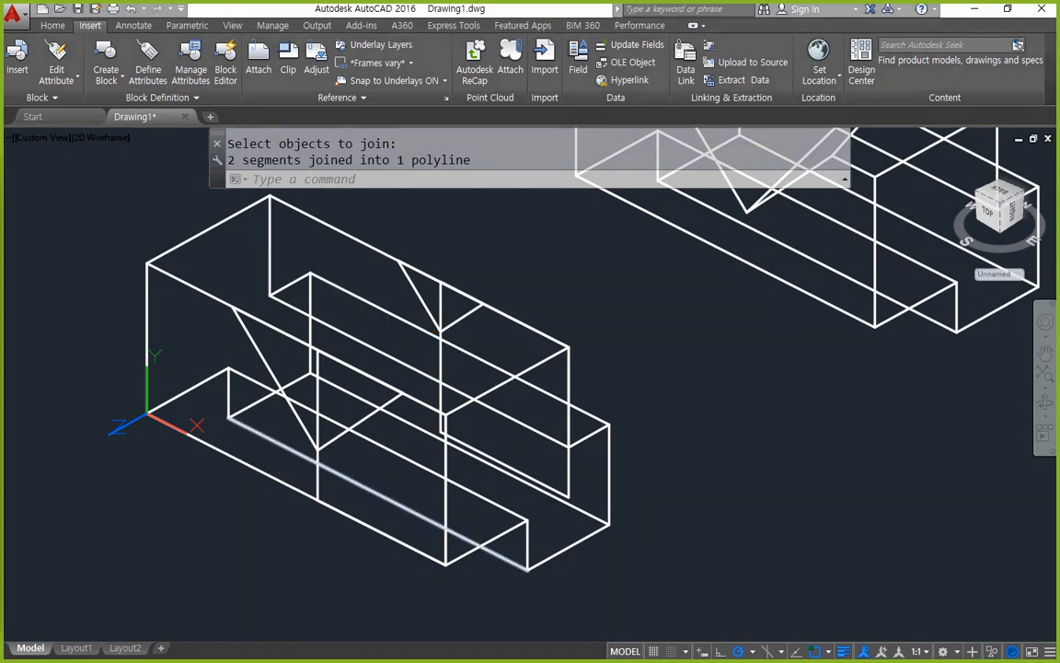
Erase both 30 by 30 reference rectangles from the block's opposite long sides.
{"action": "left_click", "coordinate": [440, 354]}
{"action": "left_click", "coordinate": [308, 480]}
{"action": "left_click", "coordinate": [259, 420]}
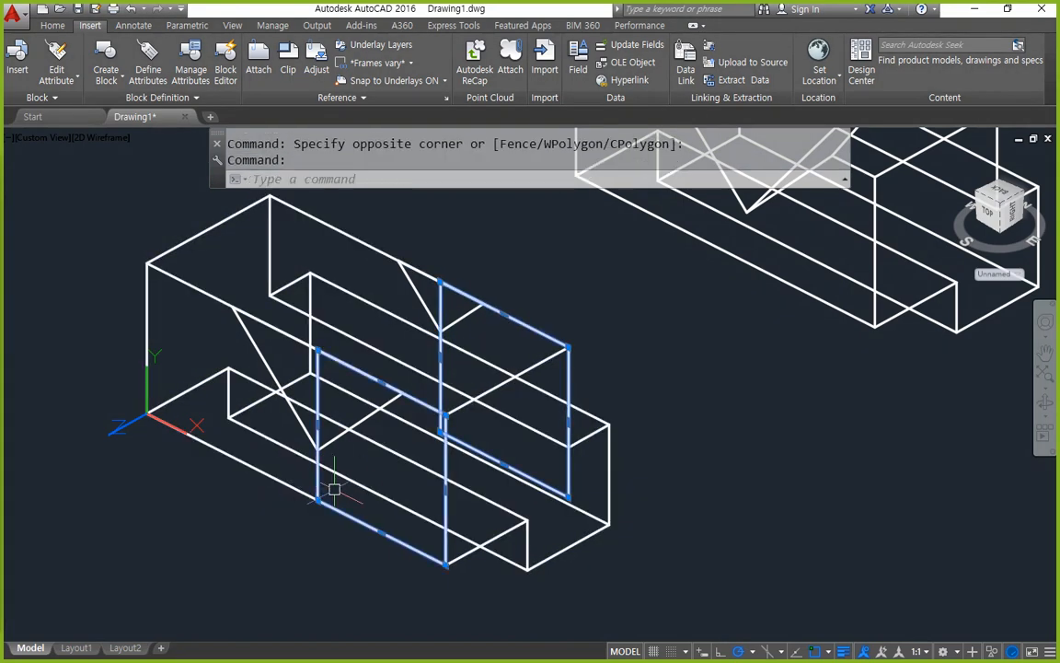
{"action": "type", "text": "e"}
{"action": "key", "text": "Return"}
Loft a solid between the large and small triangular profiles on the notched block, using cross sections only.
{"action": "type", "text": "loft"}
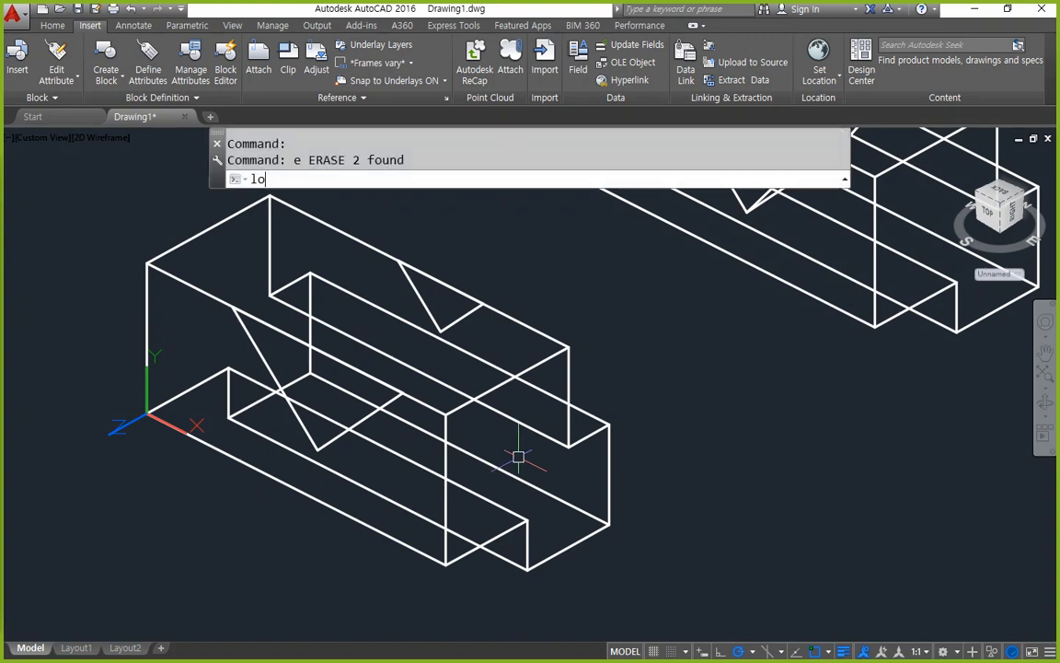
{"action": "key", "text": "Return"}
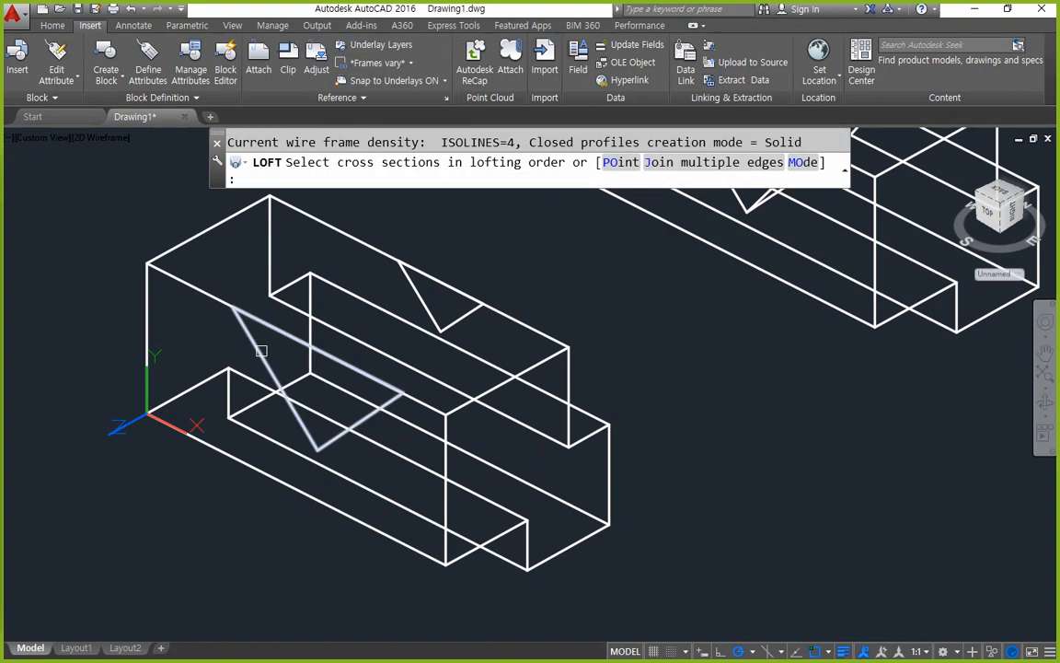
{"action": "left_click", "coordinate": [235, 315]}
{"action": "left_click", "coordinate": [425, 306]}
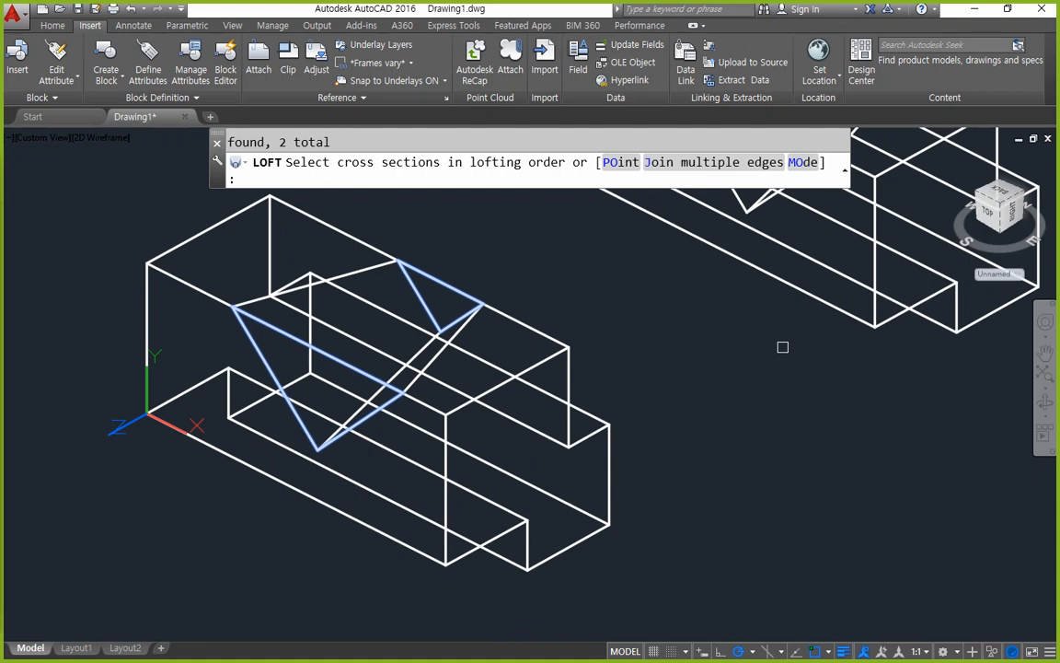
{"action": "key", "text": "Return"}
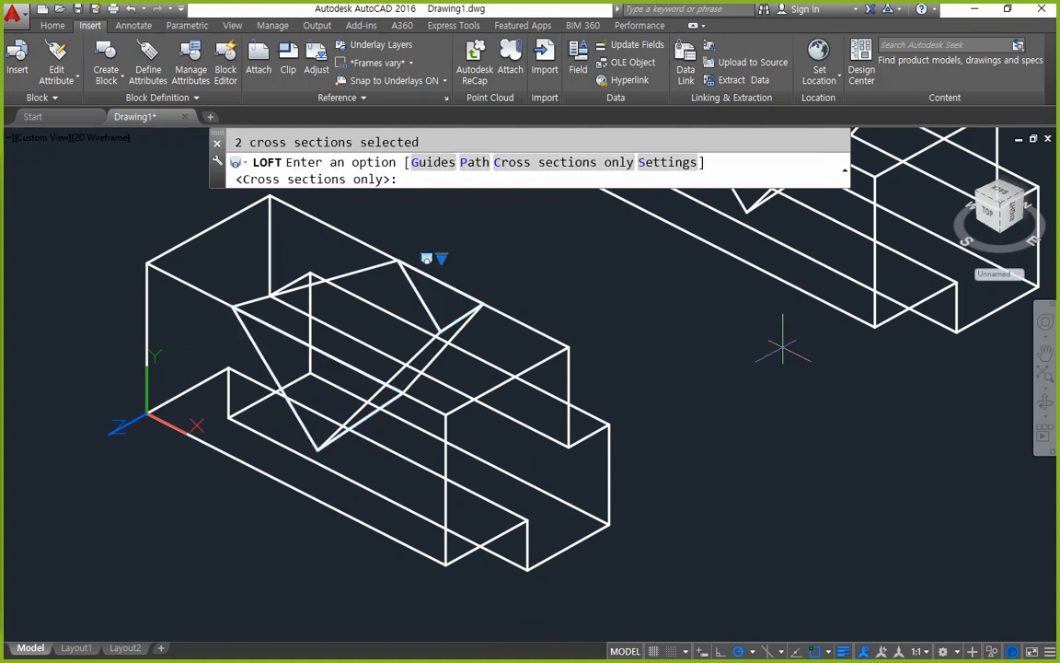
{"action": "key", "text": "Return"}
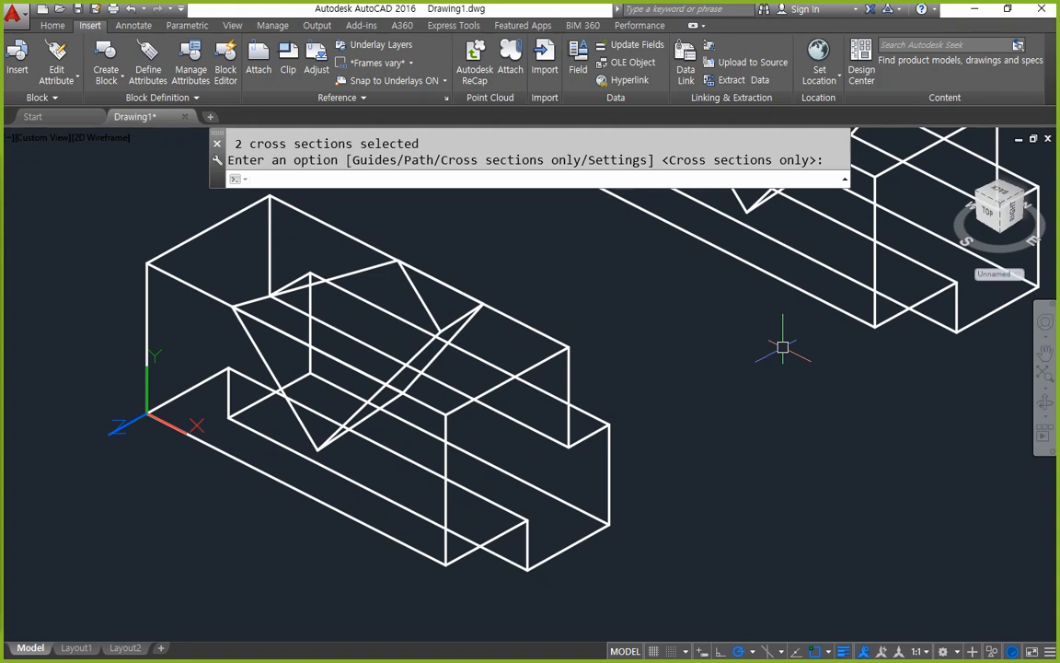
Set the visual style to Shades of Gray.
{"action": "key", "text": "Return"}
{"action": "type", "text": "2"}
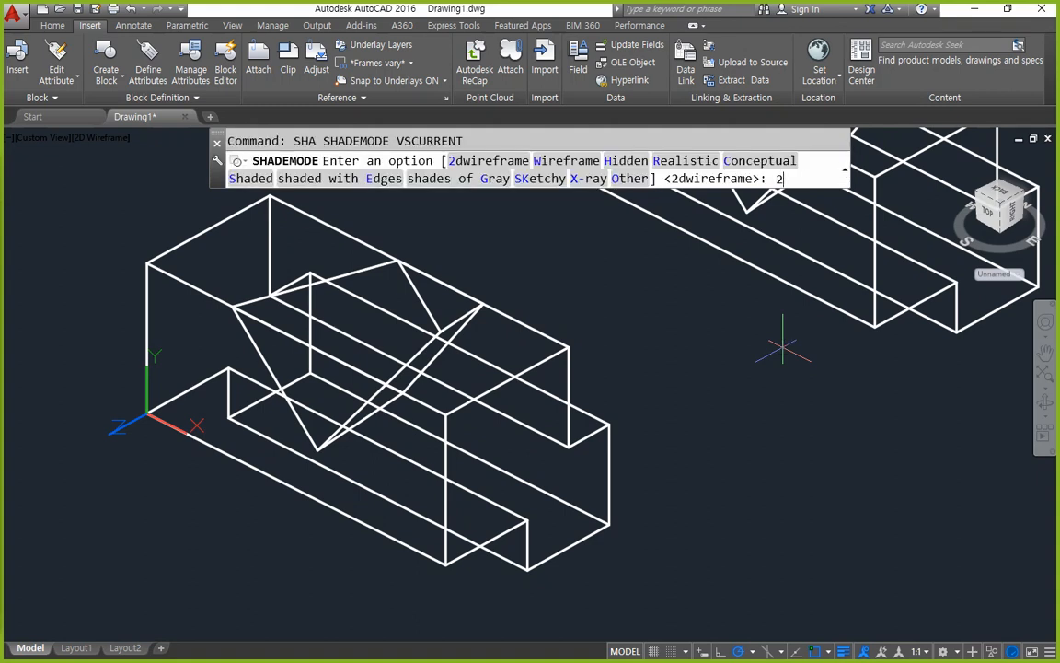
{"action": "key", "text": "BackSpace"}
{"action": "type", "text": "g"}
{"action": "key", "text": "Return"}
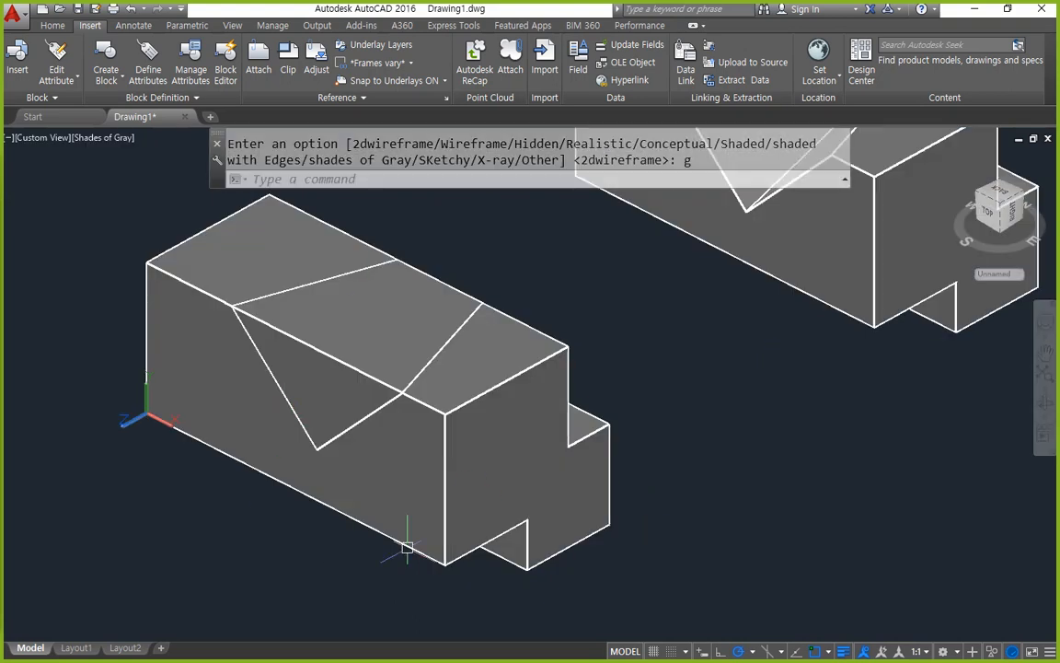
Subtract the lofted triangular solid from the notched block to cut the tapered V groove.
{"action": "type", "text": "su"}
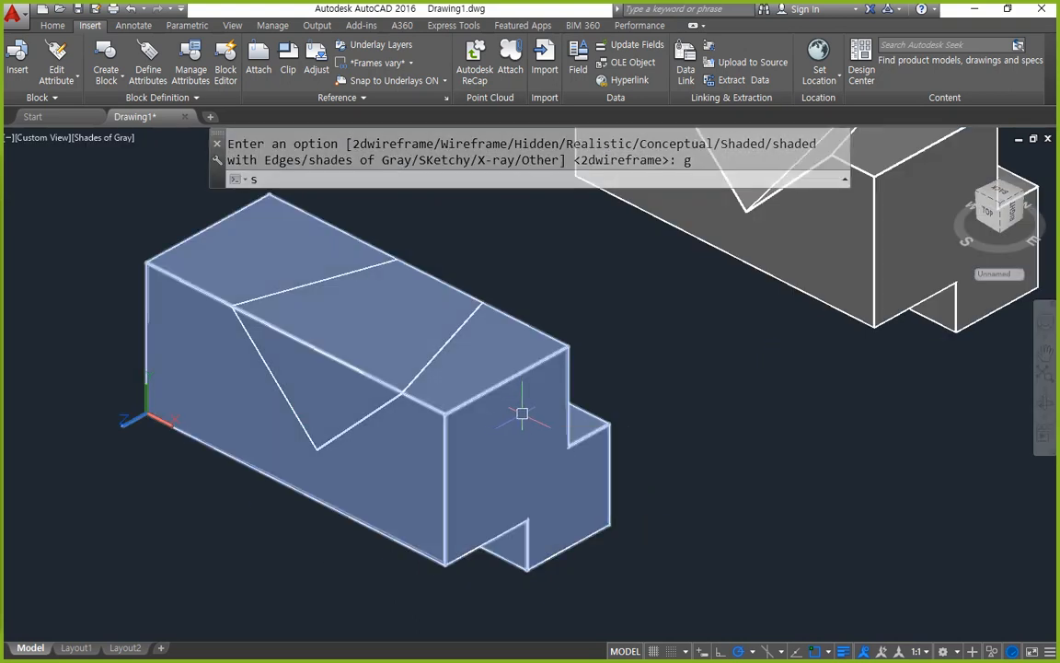
{"action": "key", "text": "Return"}
{"action": "left_click", "coordinate": [535, 363]}
{"action": "key", "text": "Return"}
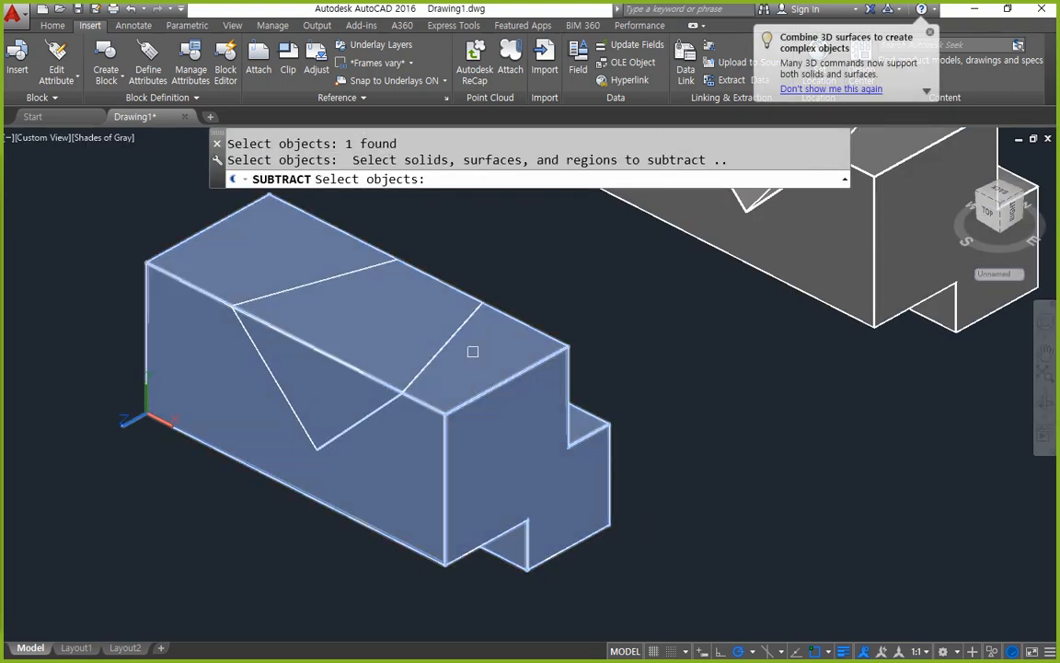
{"action": "left_click", "coordinate": [452, 343]}
{"action": "key", "text": "Return"}
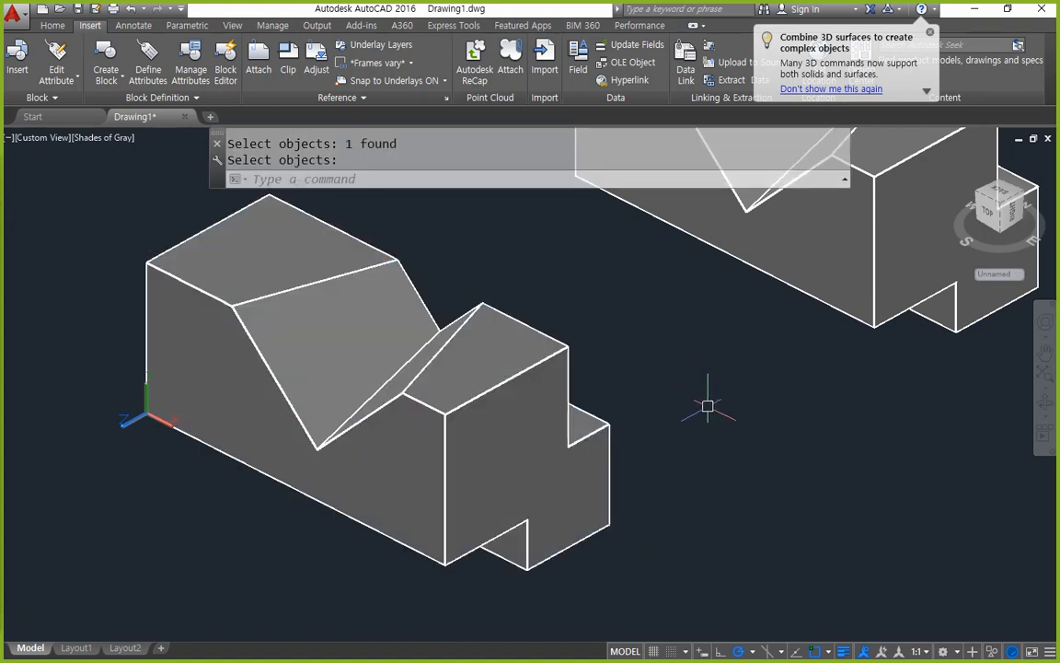
{"action": "middle_click_drag", "start_coordinate": [756, 315], "coordinate": [632, 428]}
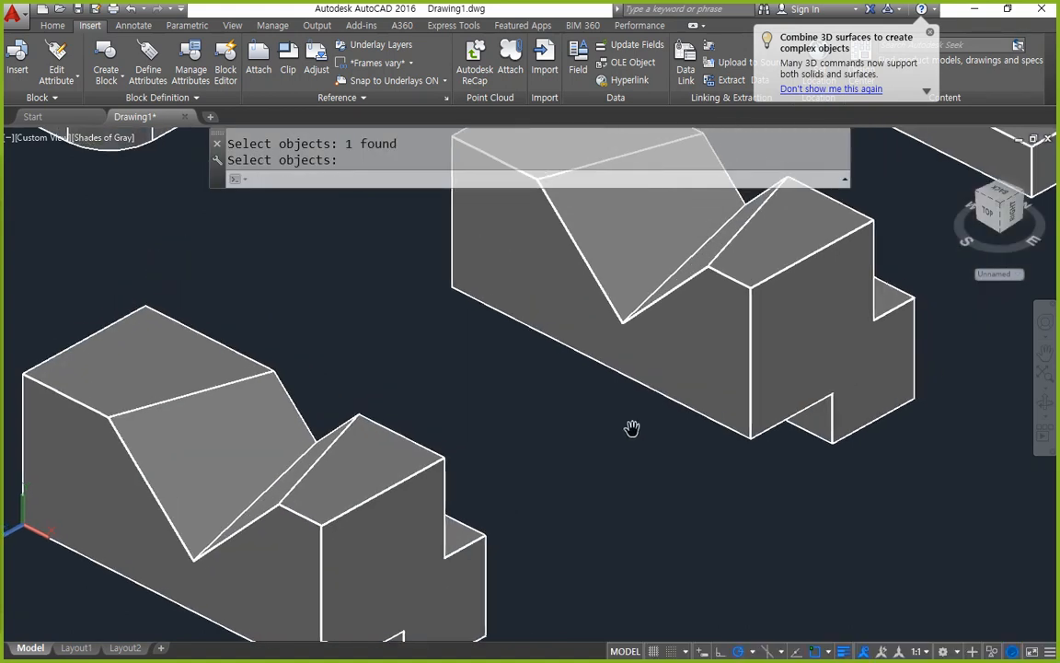
{"action": "scroll", "coordinate": [656, 431], "scroll_direction": "down", "scroll_amount": 2}
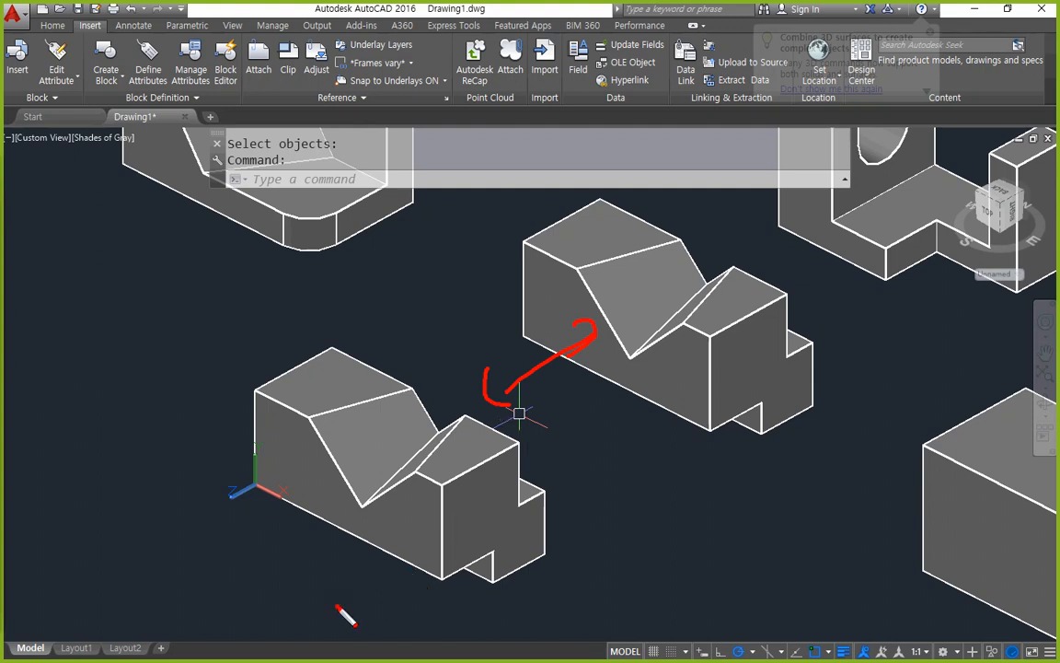
{"action": "mouse_move", "coordinate": [313, 553]}
{"action": "left_mouse_down"}
{"action": "mouse_move", "coordinate": [364, 392]}
{"action": "mouse_move", "coordinate": [292, 545]}
{"action": "left_mouse_up"}
{"action": "key", "text": "Escape"}
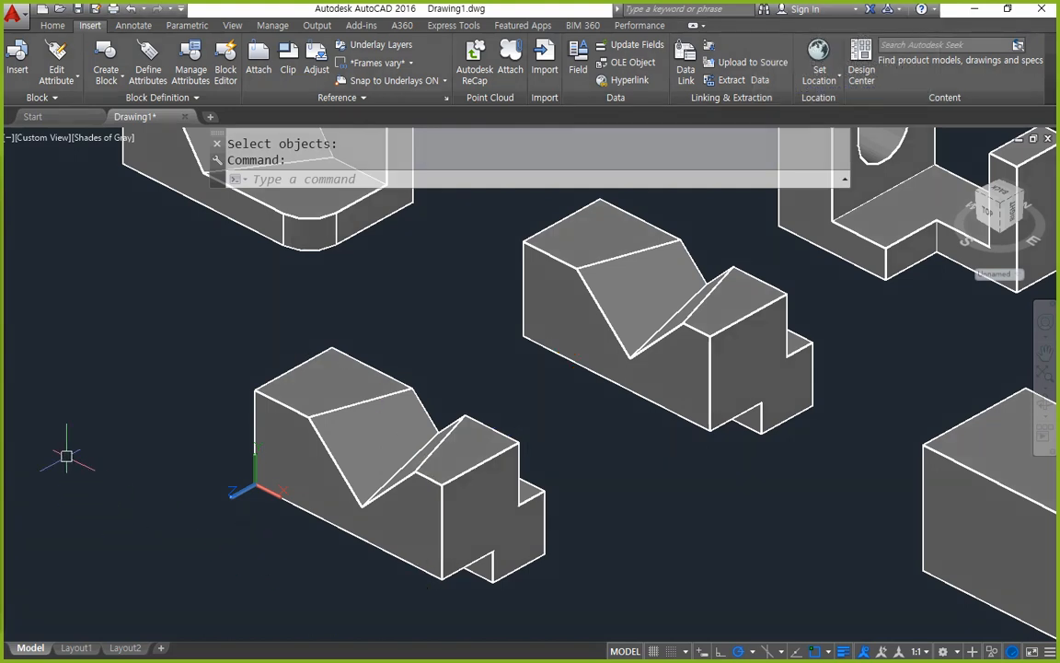
Return the visual style to 2D Wireframe for working on the plain box beside the notched blocks.
{"action": "middle_click_drag", "start_coordinate": [864, 465], "coordinate": [350, 331]}
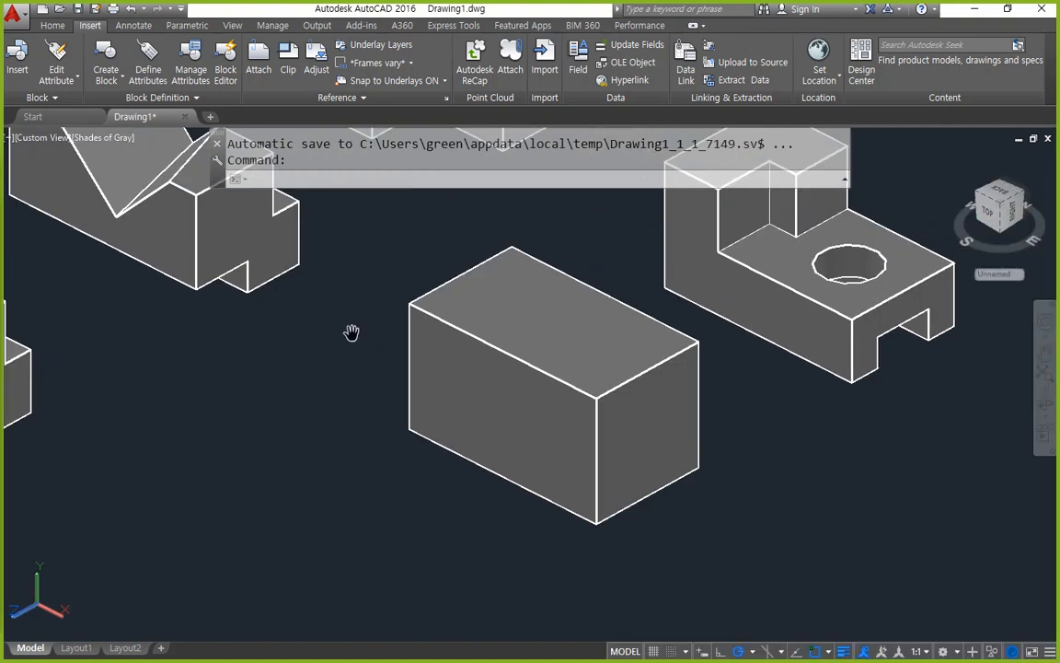
{"action": "type", "text": "sha"}
{"action": "key", "text": "Return"}
{"action": "type", "text": "2d"}
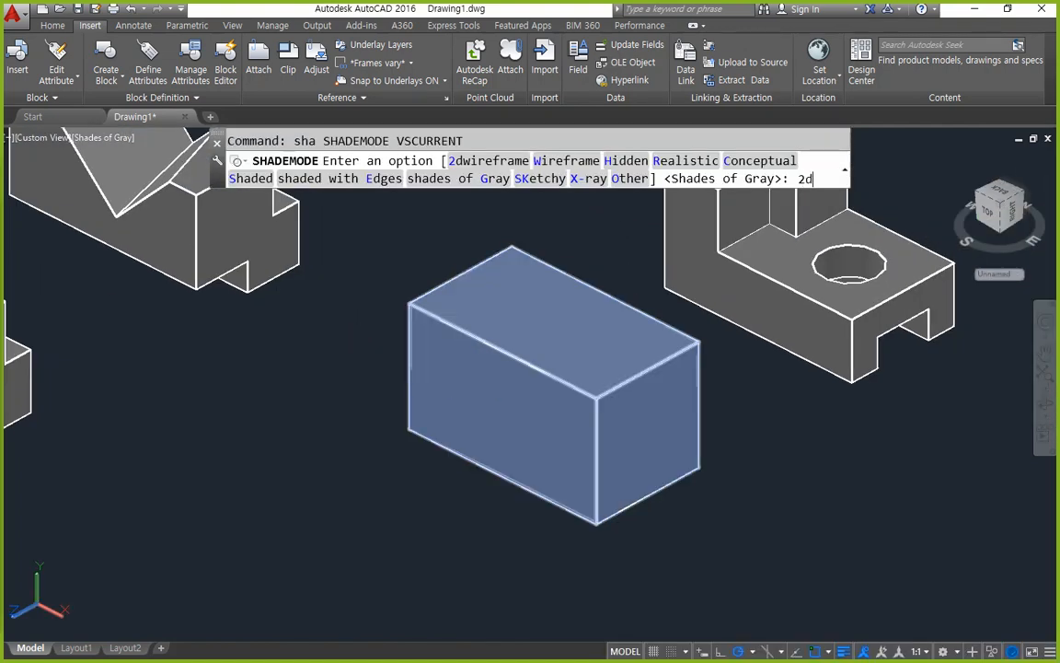
{"action": "key", "text": "Return"}
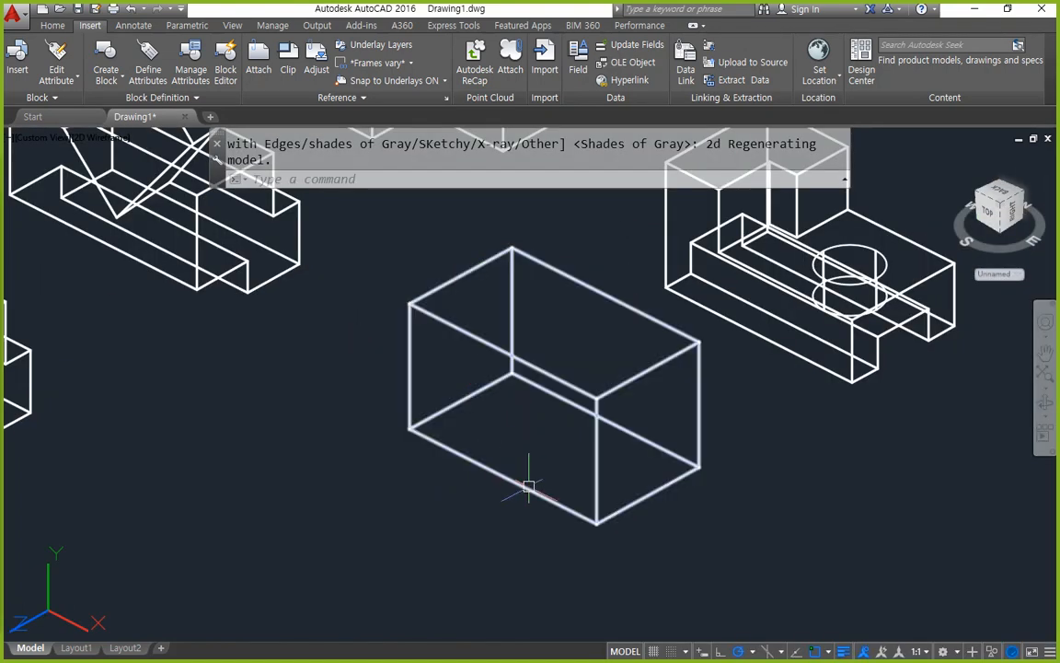
Draw a 30 by 10 rectangle from the lower-left corner of the plain box's front long side.
{"action": "type", "text": "rec"}
{"action": "key", "text": "Return"}
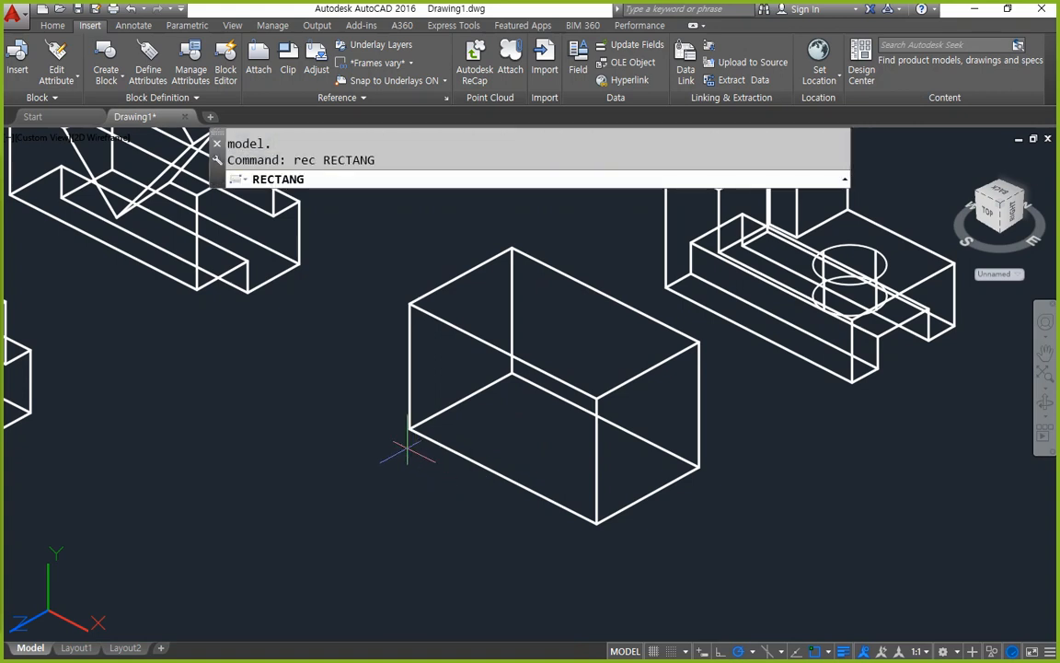
{"action": "left_click", "coordinate": [409, 398]}
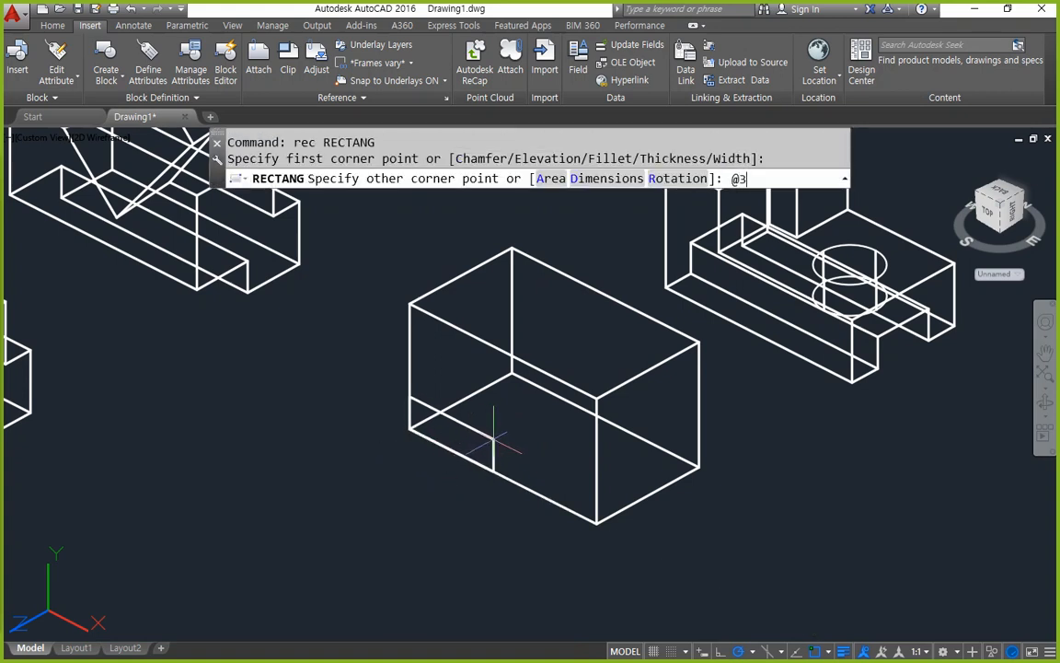
{"action": "type", "text": "@30,10"}
{"action": "key", "text": "Return"}
Extrude the 30 by 10 rectangle by -70 through the box's full depth.
{"action": "type", "text": "ext"}
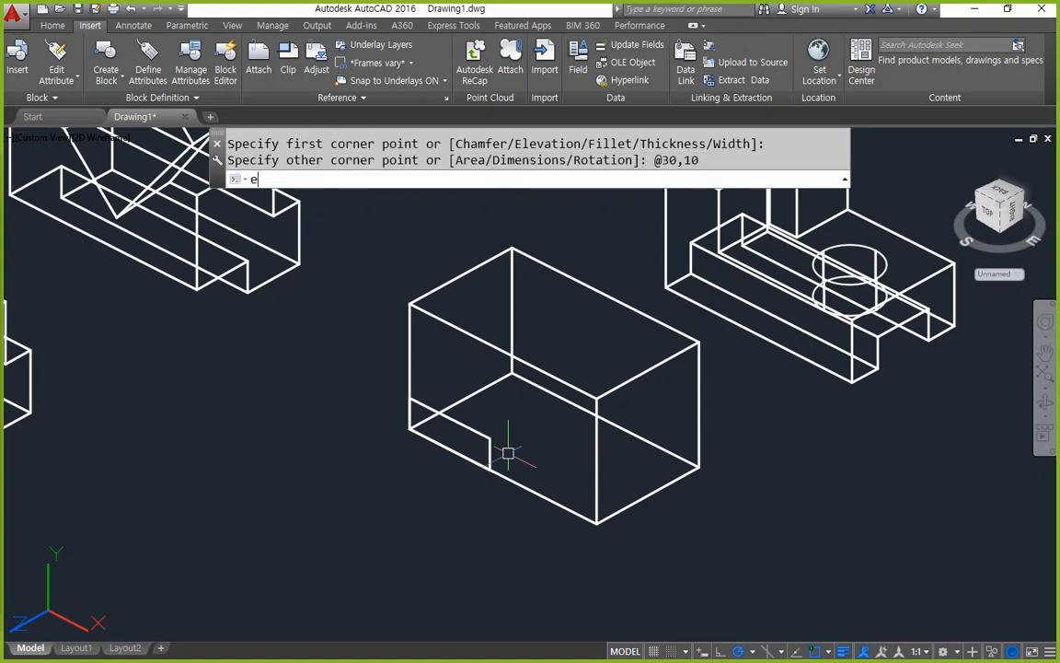
{"action": "key", "text": "Return"}
{"action": "left_click", "coordinate": [480, 443]}
{"action": "left_click", "coordinate": [484, 444]}
{"action": "left_click", "coordinate": [489, 449]}
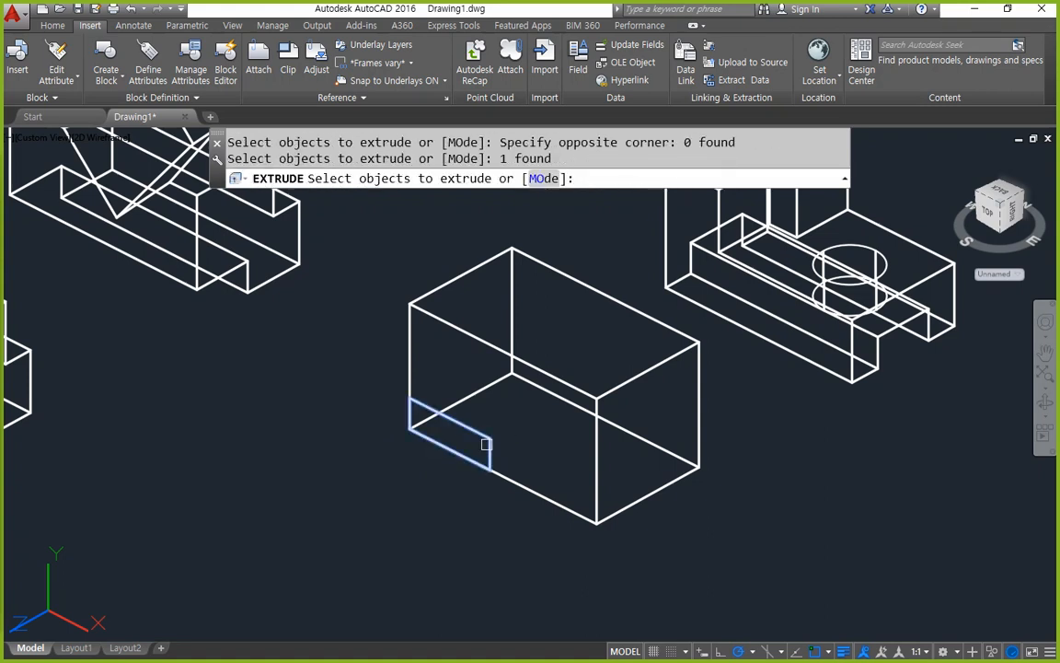
{"action": "key", "text": "Return"}
{"action": "key", "text": "Return"}
Subtract the extruded 30 by 10 bar from the box to notch its lower corner.
{"action": "type", "text": "su"}
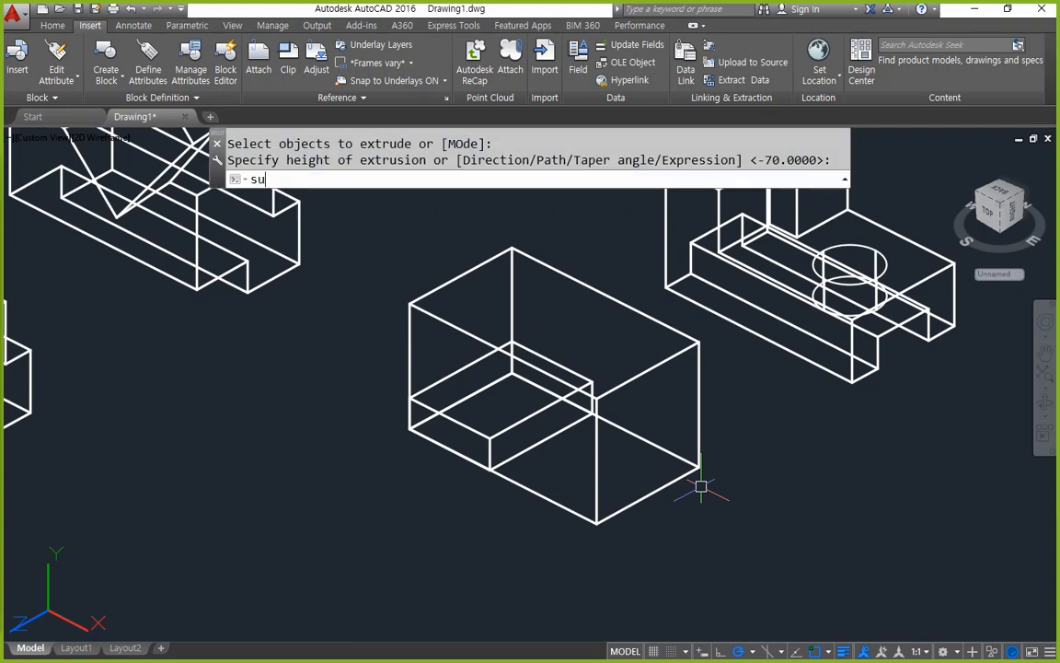
{"action": "key", "text": "Return"}
{"action": "left_click", "coordinate": [562, 445]}
{"action": "key", "text": "Return"}
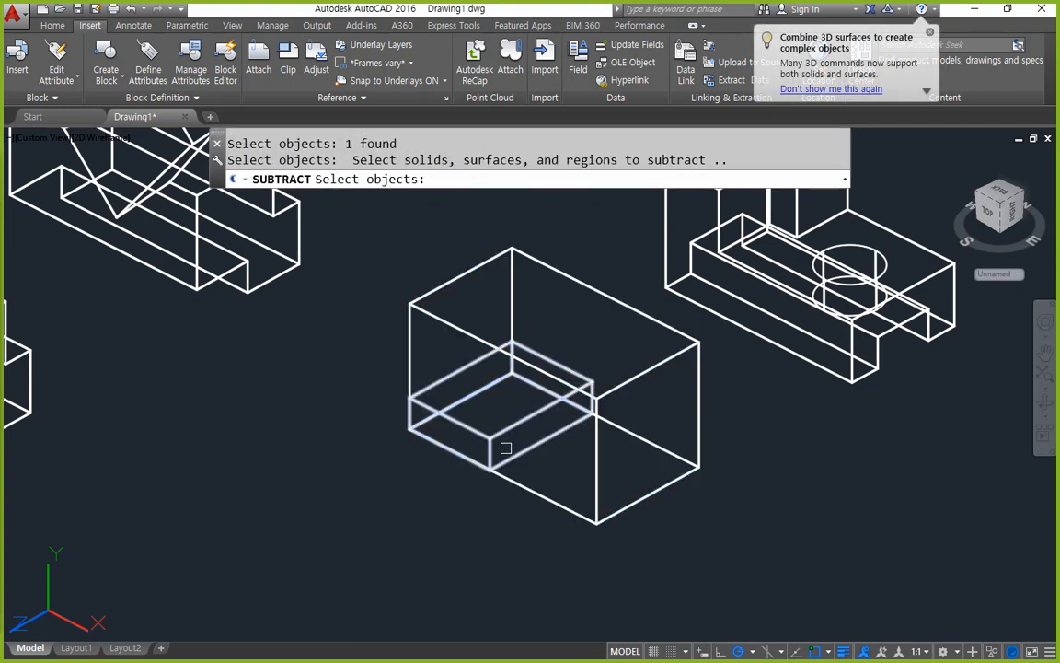
{"action": "left_click", "coordinate": [491, 432]}
{"action": "key", "text": "Return"}
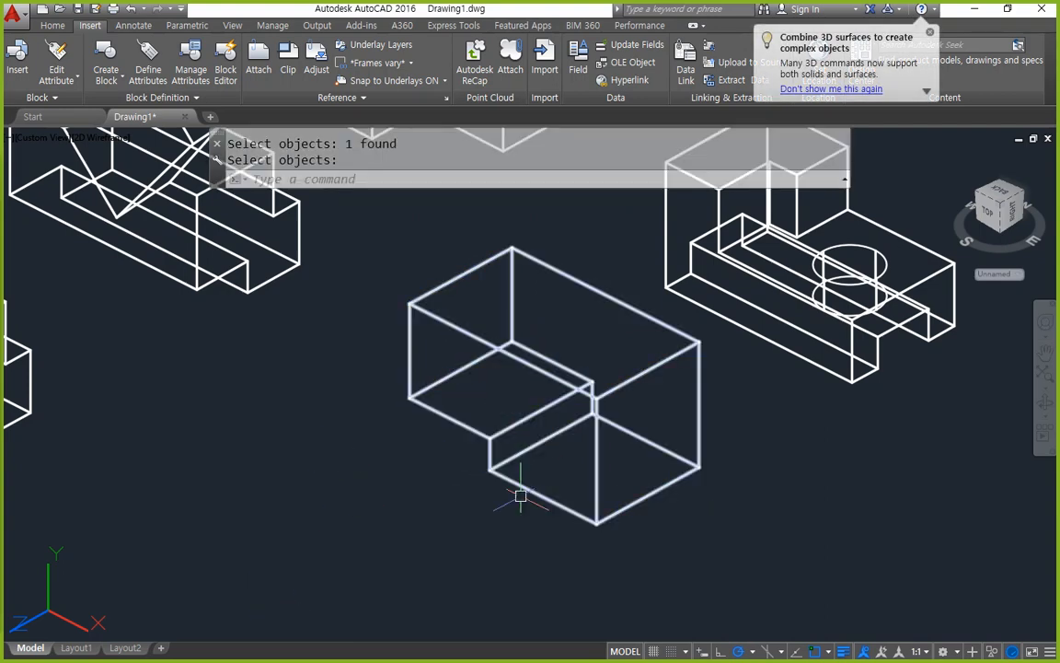
Align the UCS to the box's notched end face, with the origin at its lower-left corner and X along the bottom edge.
{"action": "middle_click_drag", "start_coordinate": [372, 466], "coordinate": [597, 469], "text": "shift"}
{"action": "scroll", "coordinate": [500, 379], "scroll_direction": "up", "scroll_amount": 5}
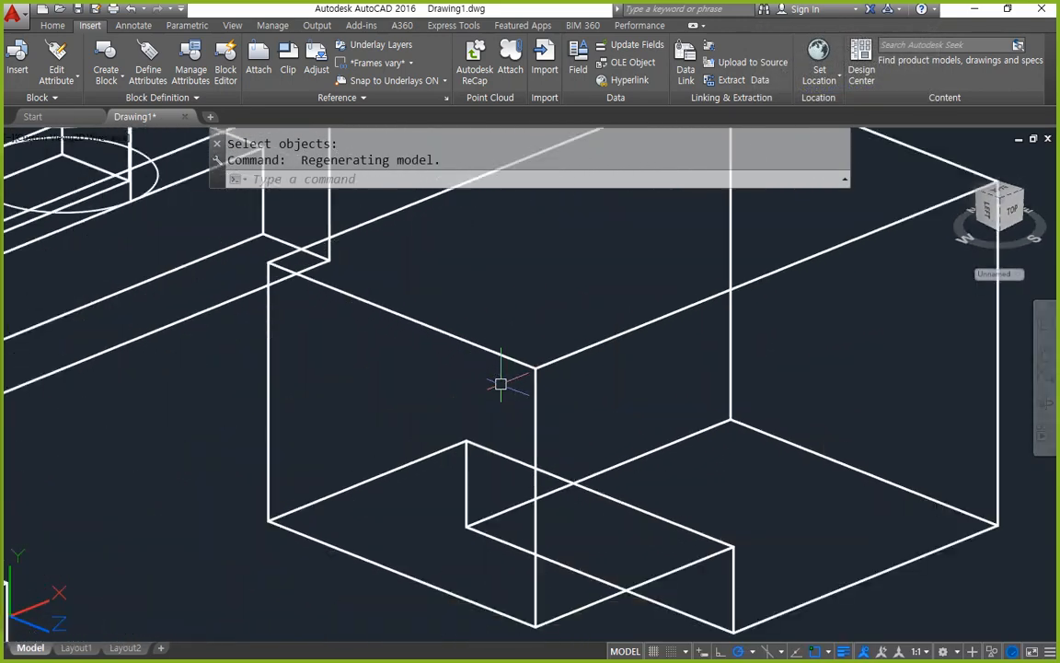
{"action": "key", "text": "Escape"}
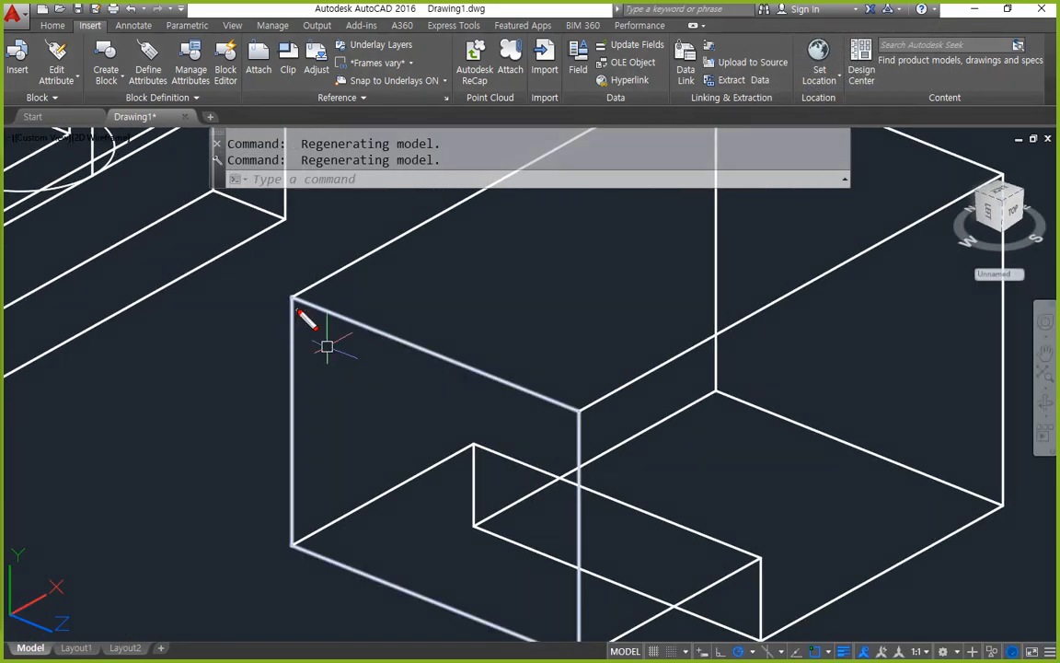
{"action": "mouse_move", "coordinate": [559, 410]}
{"action": "left_mouse_down"}
{"action": "mouse_move", "coordinate": [466, 370]}
{"action": "mouse_move", "coordinate": [549, 433]}
{"action": "mouse_move", "coordinate": [663, 359]}
{"action": "left_mouse_up"}
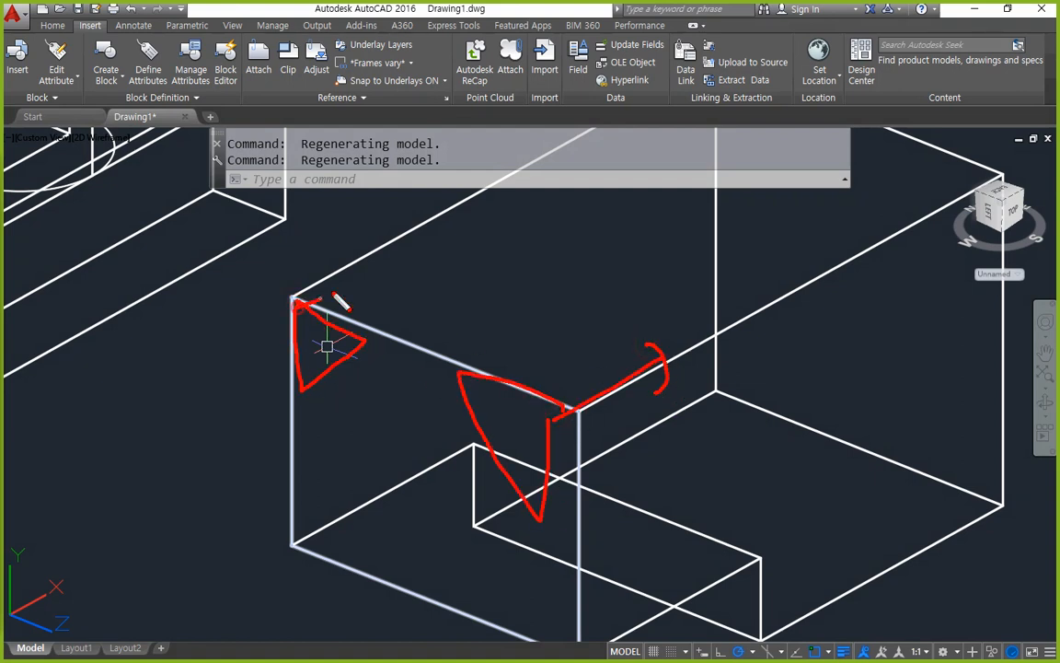
{"action": "key", "text": "Escape"}
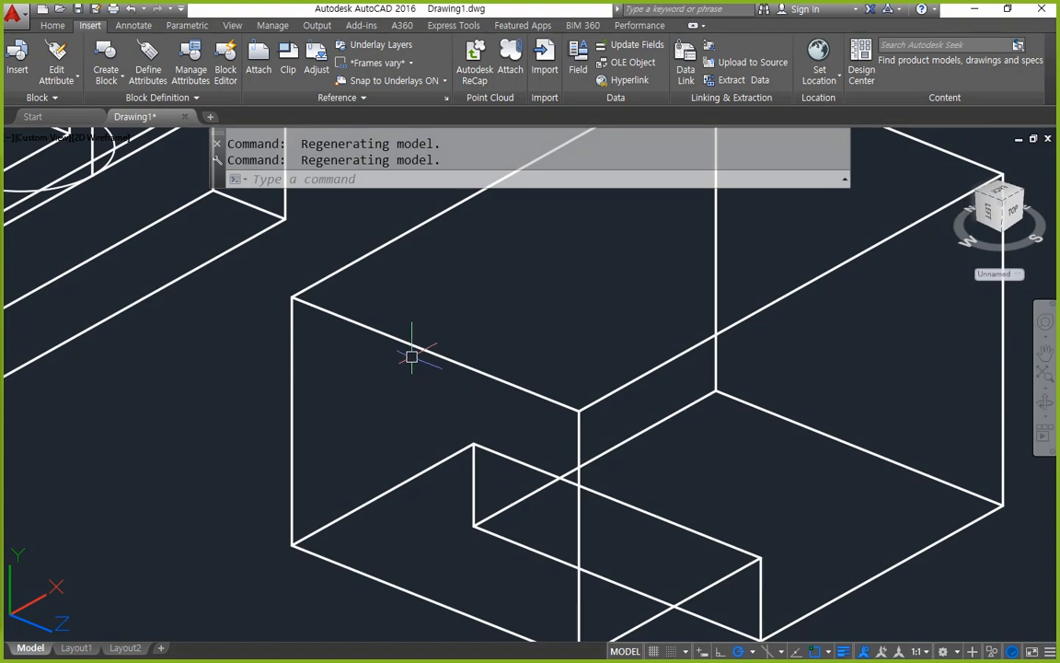
{"action": "type", "text": "ucs"}
{"action": "key", "text": "Return"}
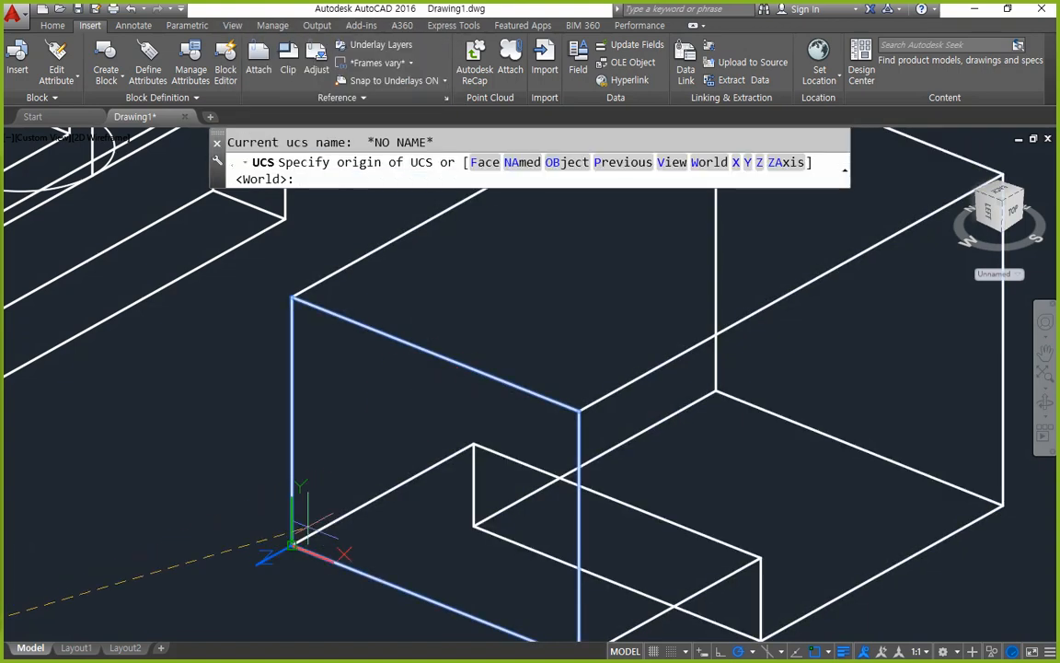
{"action": "left_click", "coordinate": [292, 545]}
{"action": "middle_click_drag", "start_coordinate": [497, 580], "coordinate": [497, 541]}
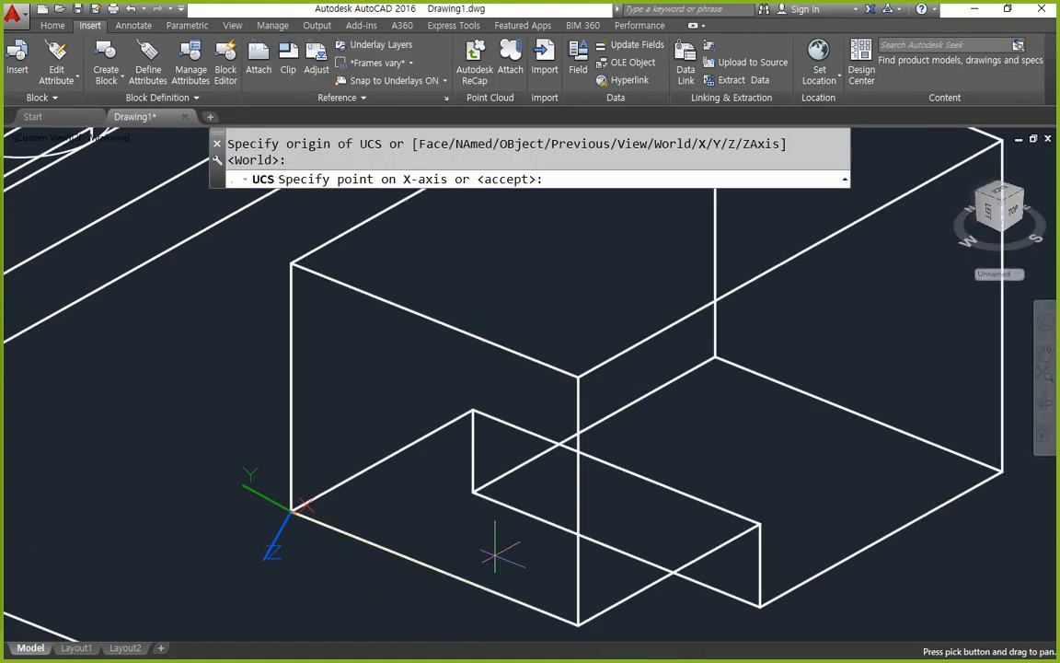
{"action": "left_click", "coordinate": [551, 619]}
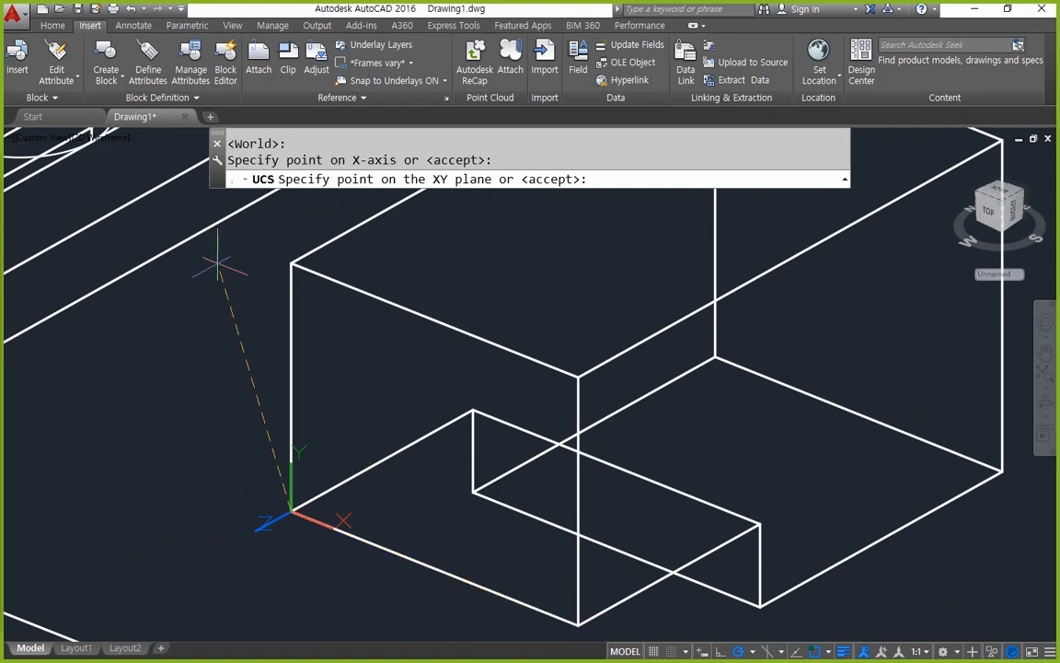
{"action": "left_click", "coordinate": [291, 265]}
Draw a rectangle from the end face's upper-left corner with its opposite corner at @-10,-10.
{"action": "type", "text": "rec"}
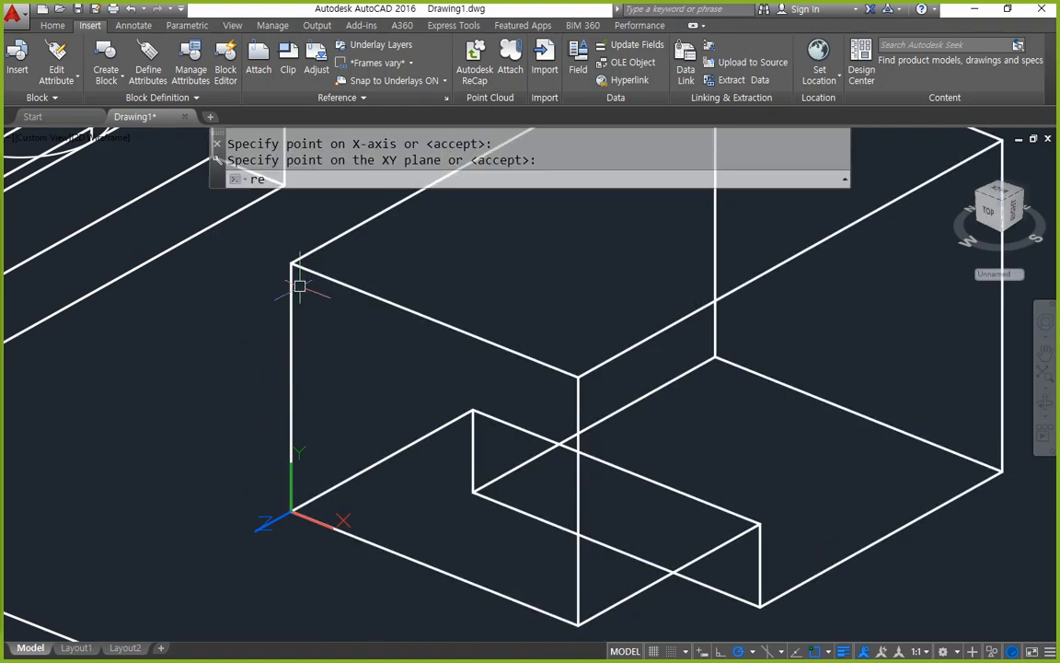
{"action": "key", "text": "Return"}
{"action": "left_click", "coordinate": [292, 265]}
{"action": "type", "text": "@-10,-10"}
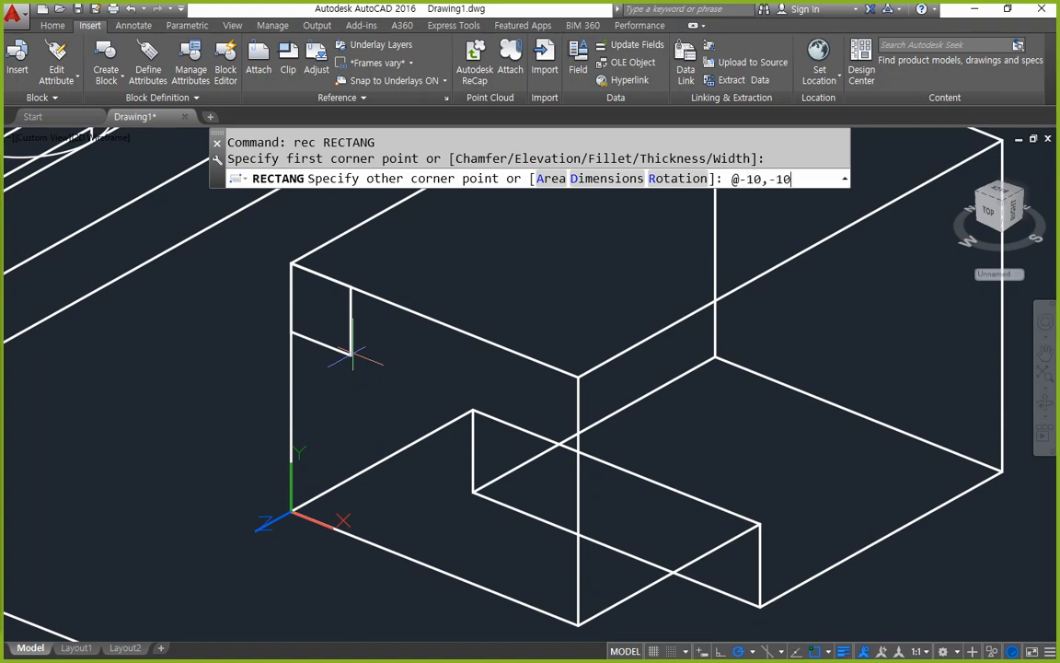
{"action": "key", "text": "Return"}
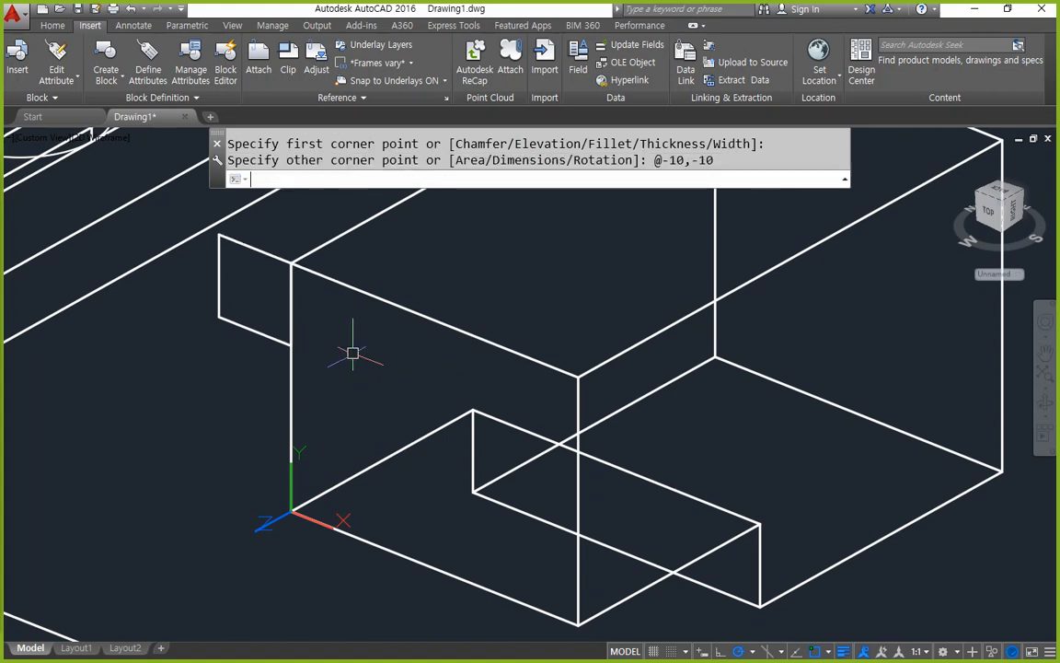
Move the 10 by 10 rectangle by its upper-left corner onto the end face's upper-left corner.
{"action": "type", "text": "m"}
{"action": "key", "text": "Return"}
{"action": "left_click", "coordinate": [221, 252]}
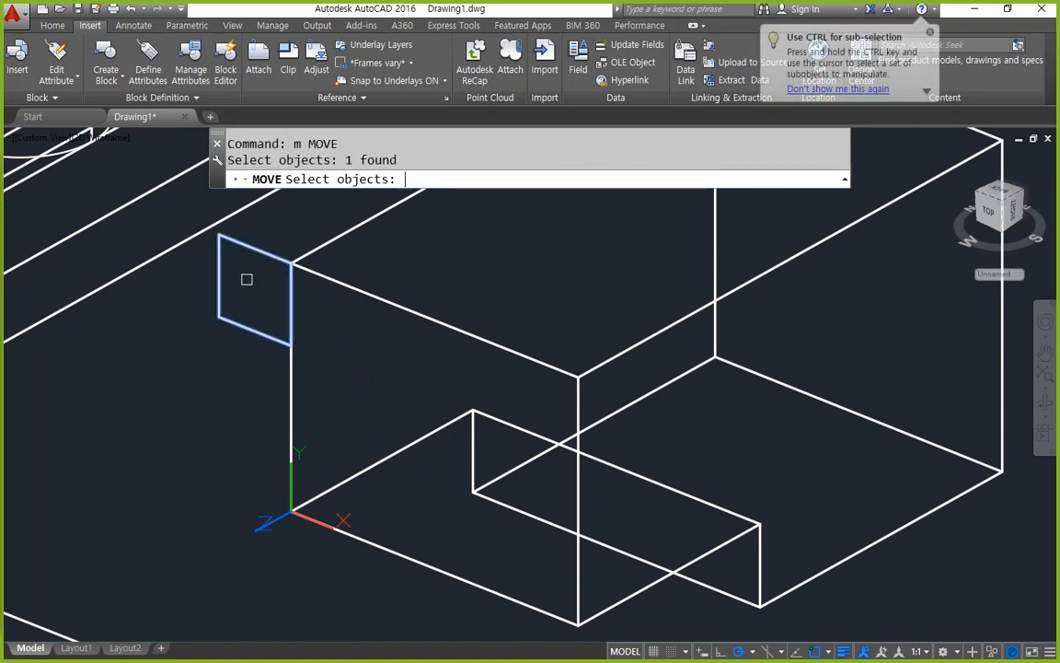
{"action": "key", "text": "Return"}
{"action": "left_click", "coordinate": [219, 236]}
{"action": "key", "text": "Escape"}
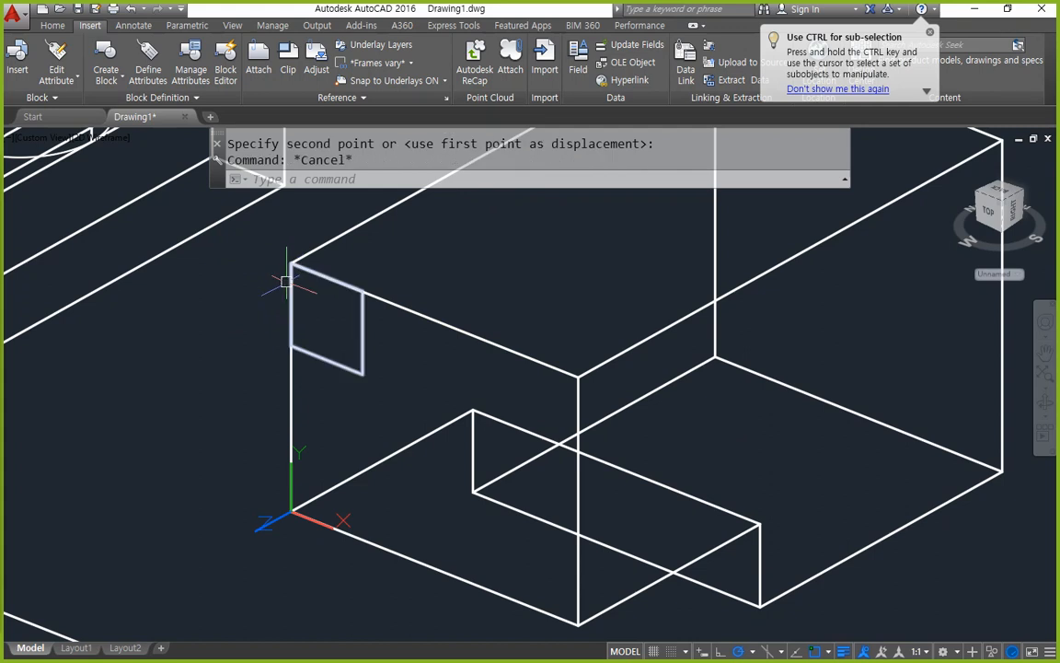
Copy the 10 by 10 square by its upper-right corner onto the end face's upper-right corner.
{"action": "type", "text": "cp"}
{"action": "key", "text": "Return"}
{"action": "left_click", "coordinate": [357, 346]}
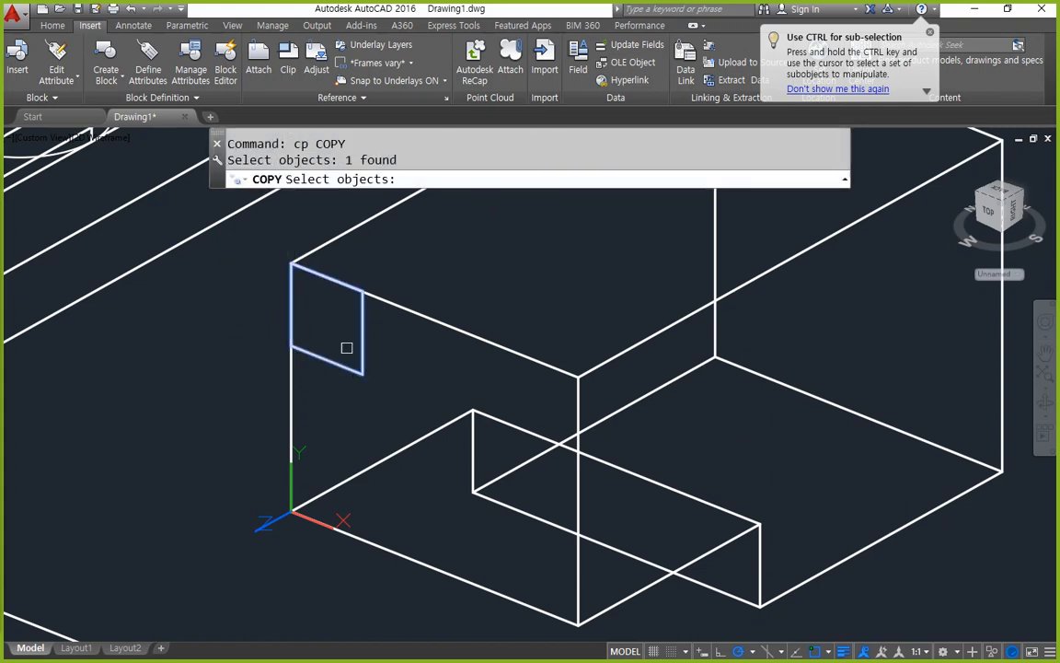
{"action": "key", "text": "Return"}
{"action": "left_click", "coordinate": [364, 293]}
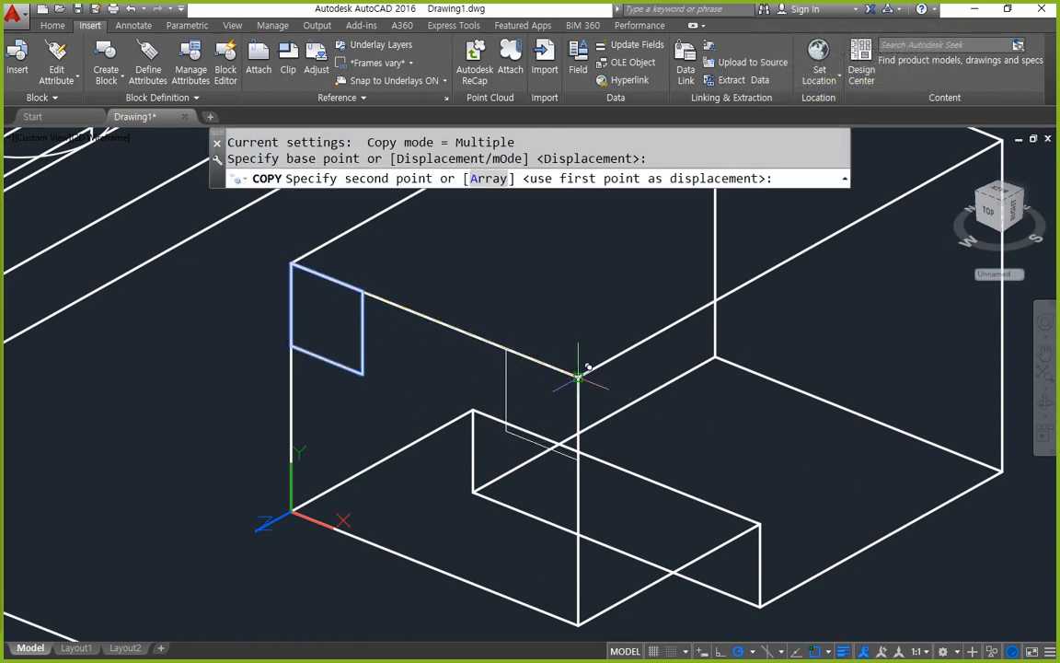
{"action": "left_click", "coordinate": [578, 376]}
{"action": "key", "text": "Escape"}
Draw diagonals across both squares, from each inner upper corner to the outer lower corner.
{"action": "type", "text": "l"}
{"action": "key", "text": "Return"}
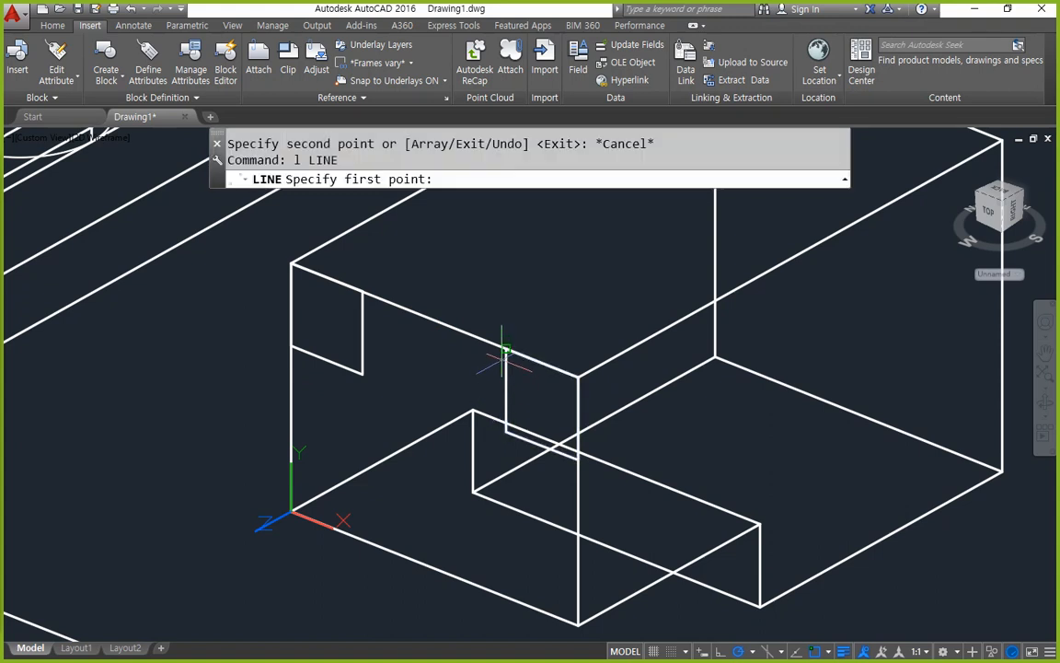
{"action": "left_click", "coordinate": [505, 349]}
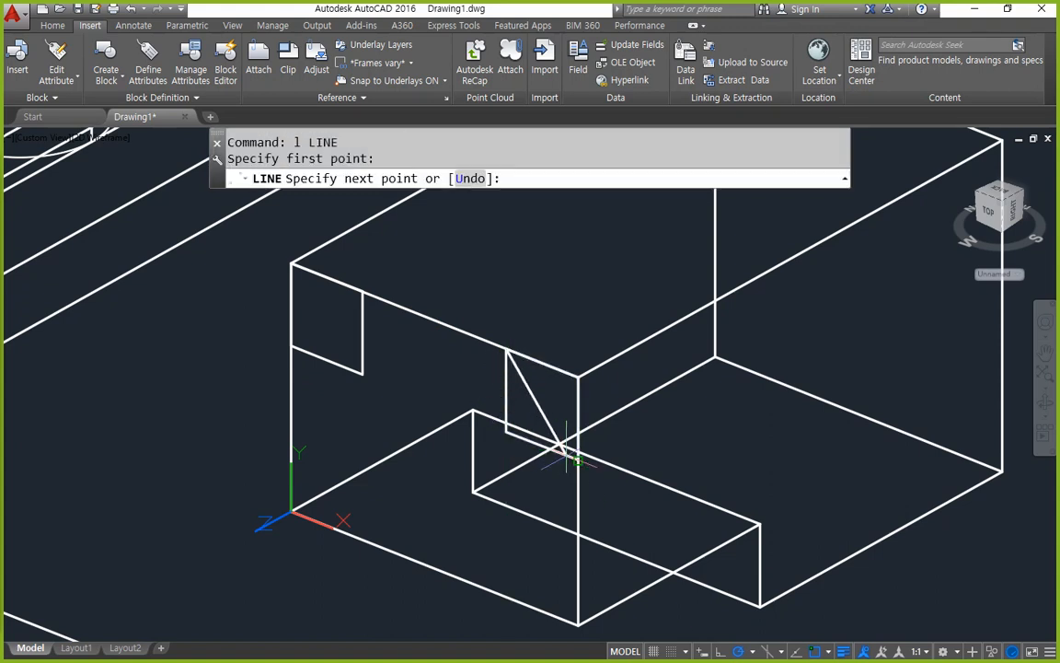
{"action": "left_click", "coordinate": [579, 455]}
{"action": "key", "text": "Return"}
{"action": "key", "text": "Return"}
{"action": "left_click", "coordinate": [362, 293]}
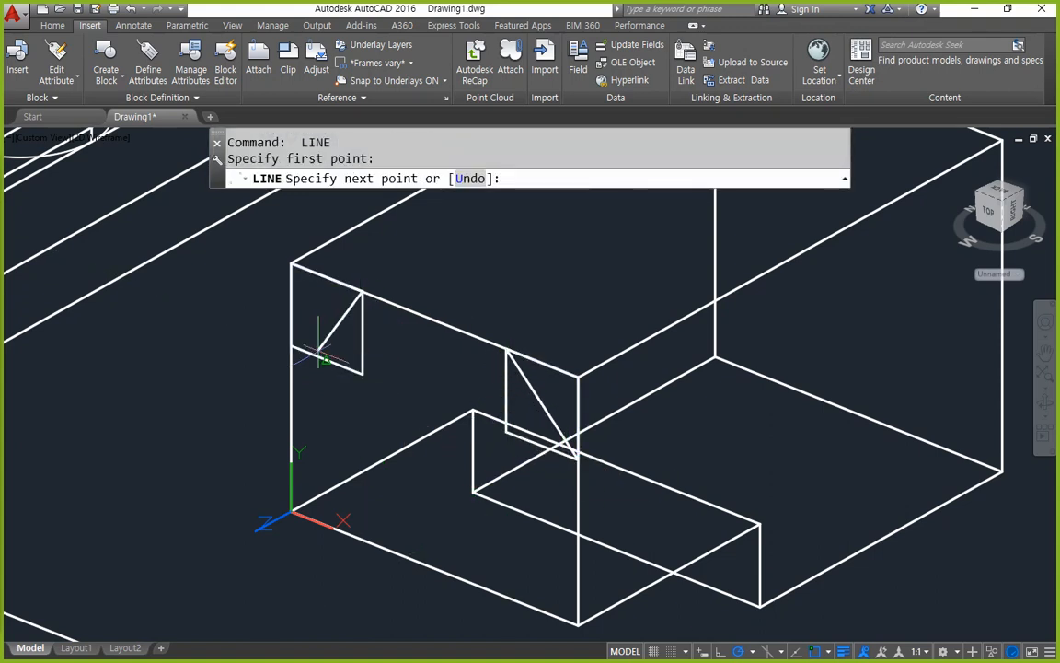
{"action": "left_click", "coordinate": [292, 346]}
{"action": "key", "text": "Return"}
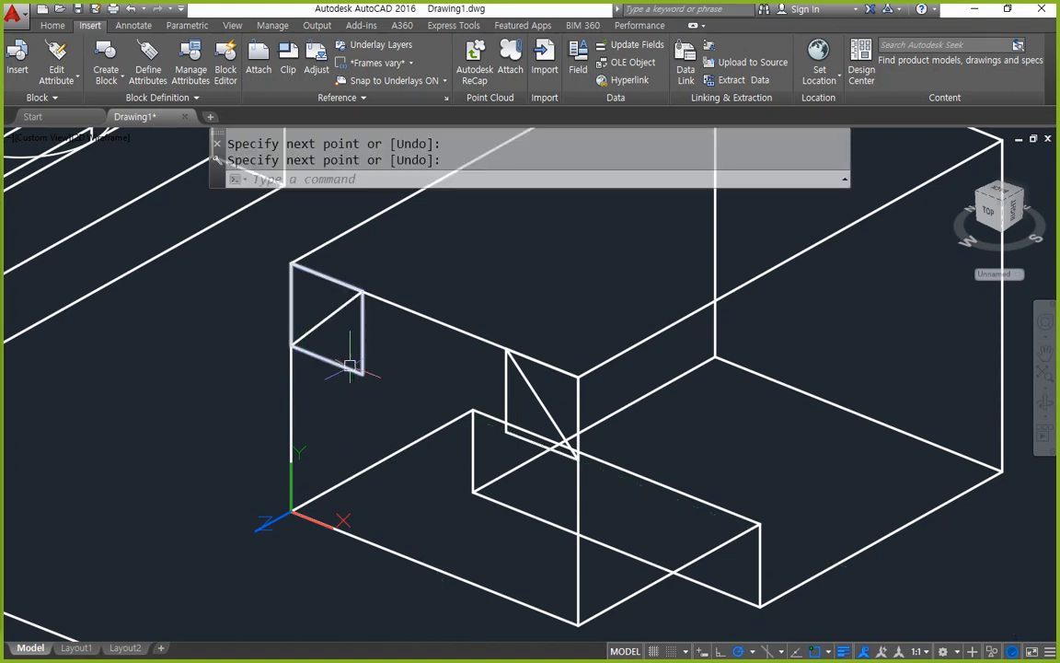
Trim away the lower inner halves of both squares, using the diagonals as cutting edges.
{"action": "type", "text": "tr"}
{"action": "key", "text": "Return"}
{"action": "left_click", "coordinate": [522, 382]}
{"action": "left_click", "coordinate": [335, 314]}
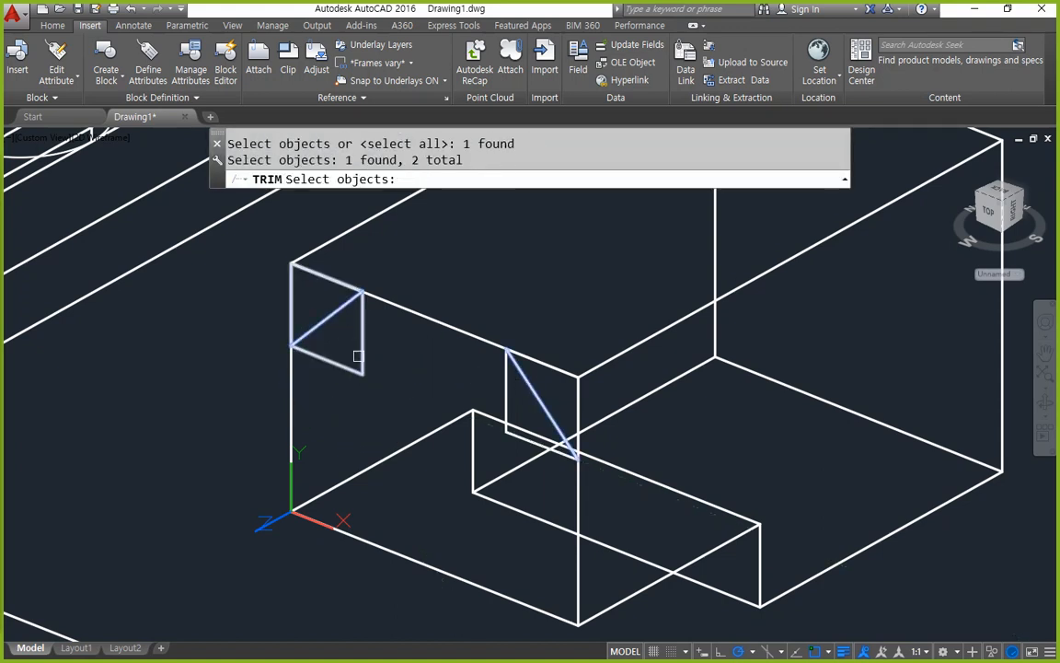
{"action": "key", "text": "Return"}
{"action": "left_click", "coordinate": [371, 378]}
{"action": "left_click", "coordinate": [356, 360]}
{"action": "left_click", "coordinate": [498, 425]}
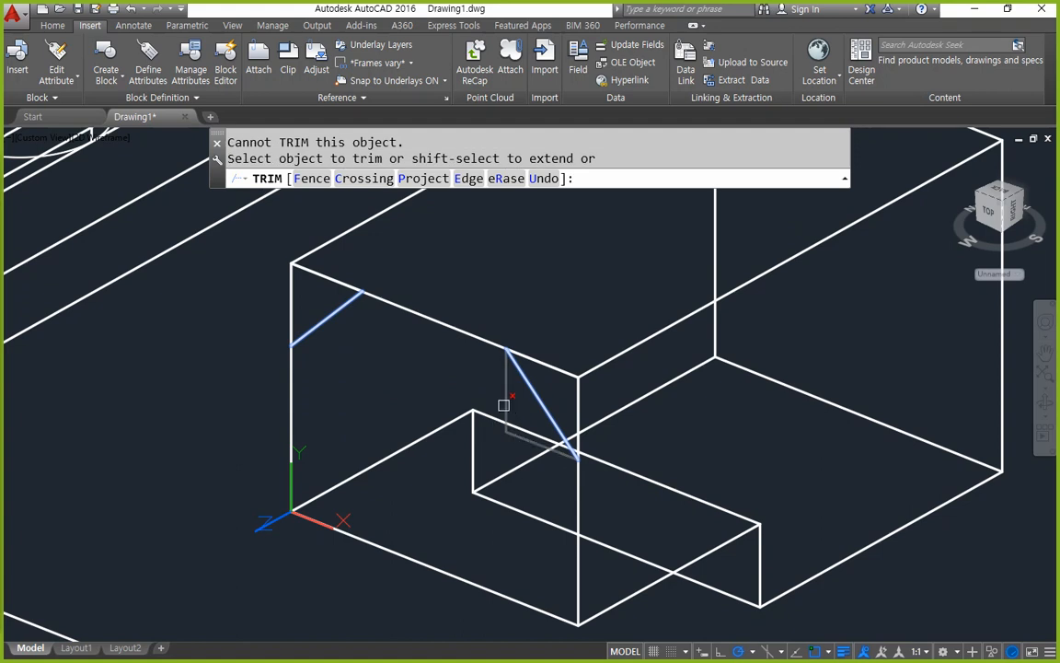
{"action": "left_click", "coordinate": [504, 404]}
{"action": "key", "text": "Return"}
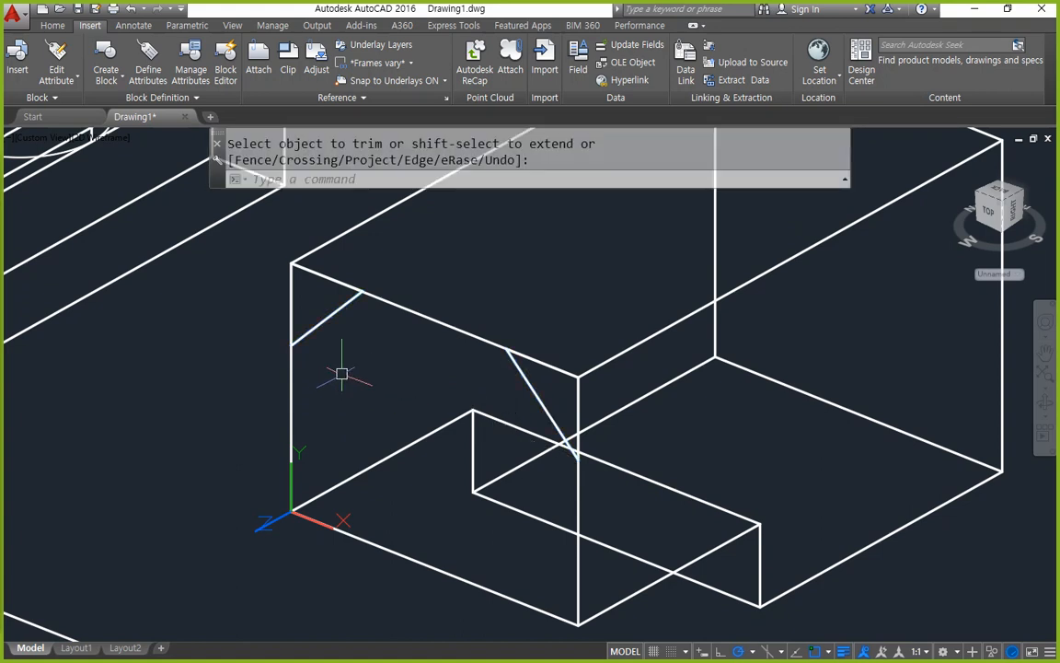
Join each diagonal with its trimmed square outline to form two closed triangular profiles.
{"action": "type", "text": "j"}
{"action": "key", "text": "Return"}
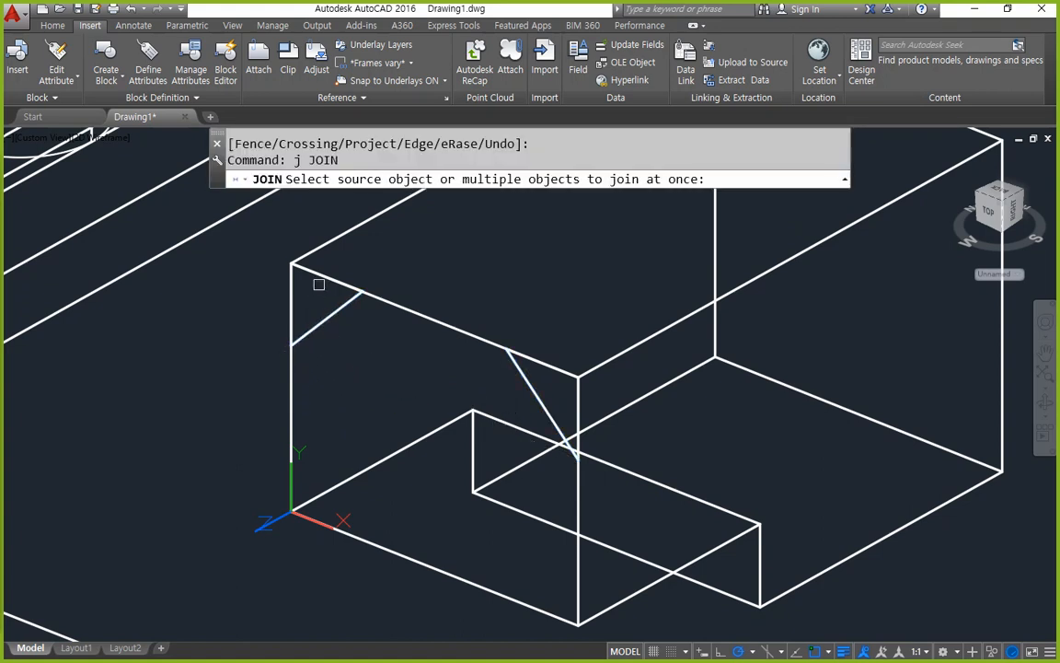
{"action": "left_click", "coordinate": [327, 285]}
{"action": "left_click", "coordinate": [336, 310]}
{"action": "key", "text": "Return"}
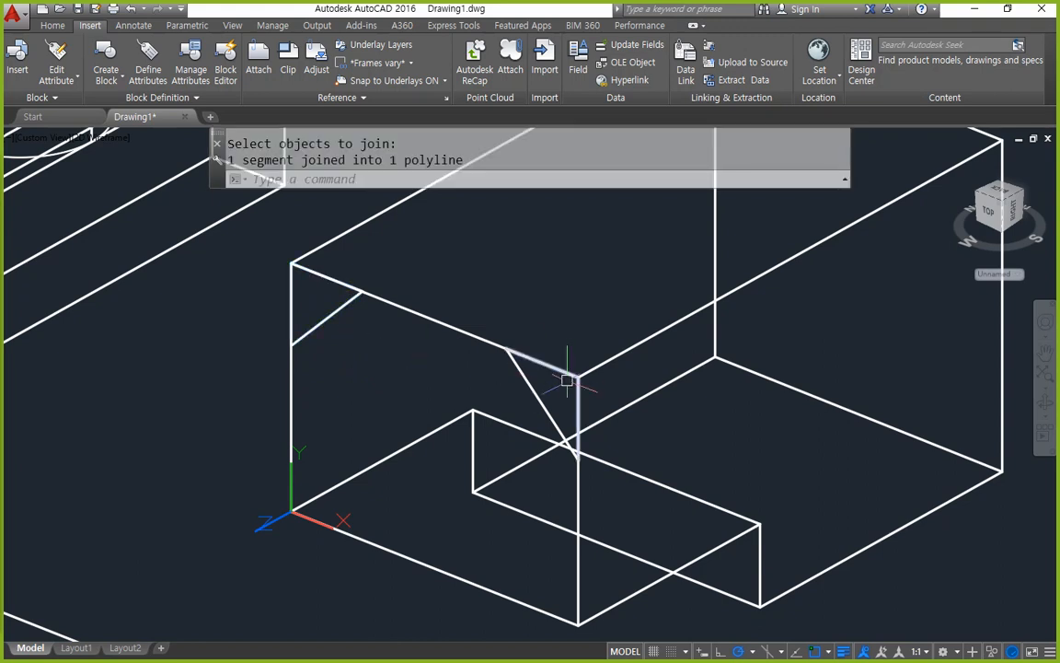
{"action": "key", "text": "Return"}
{"action": "left_click", "coordinate": [564, 370]}
{"action": "left_click", "coordinate": [541, 389]}
{"action": "key", "text": "Return"}
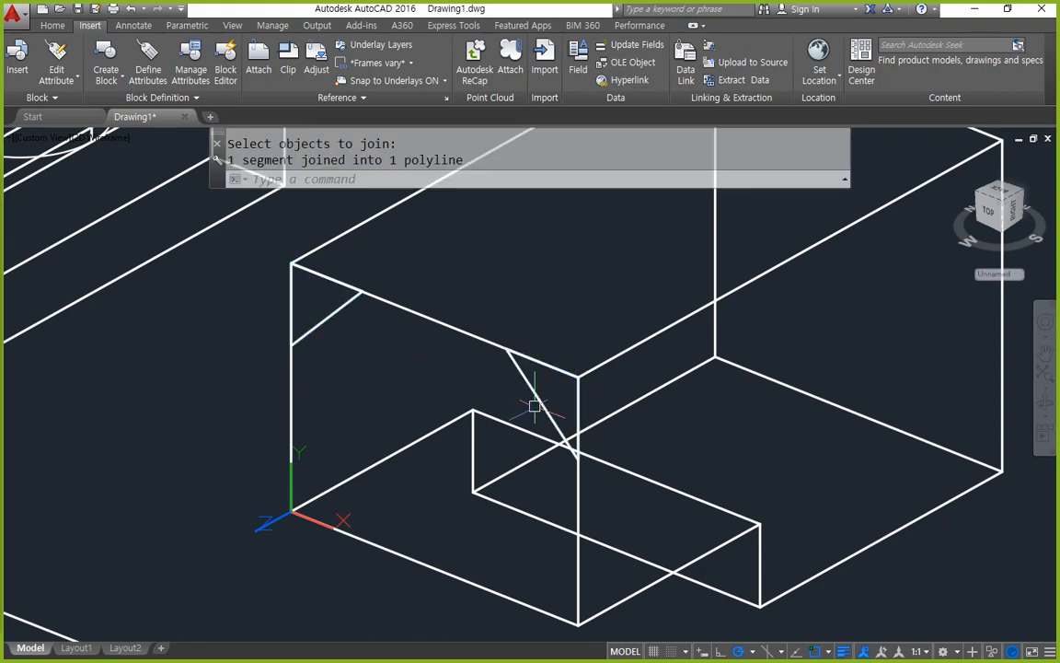
Extrude both triangular corner profiles -20 into the box.
{"action": "type", "text": "ex"}
{"action": "key", "text": "Return"}
{"action": "left_click", "coordinate": [534, 397]}
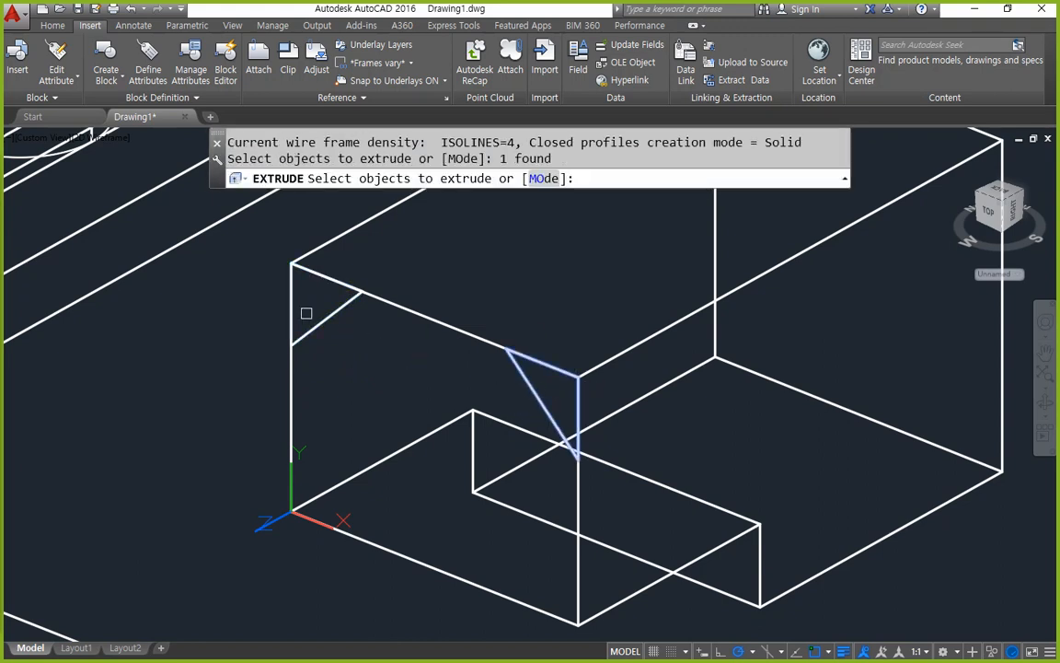
{"action": "left_click", "coordinate": [317, 321]}
{"action": "key", "text": "Return"}
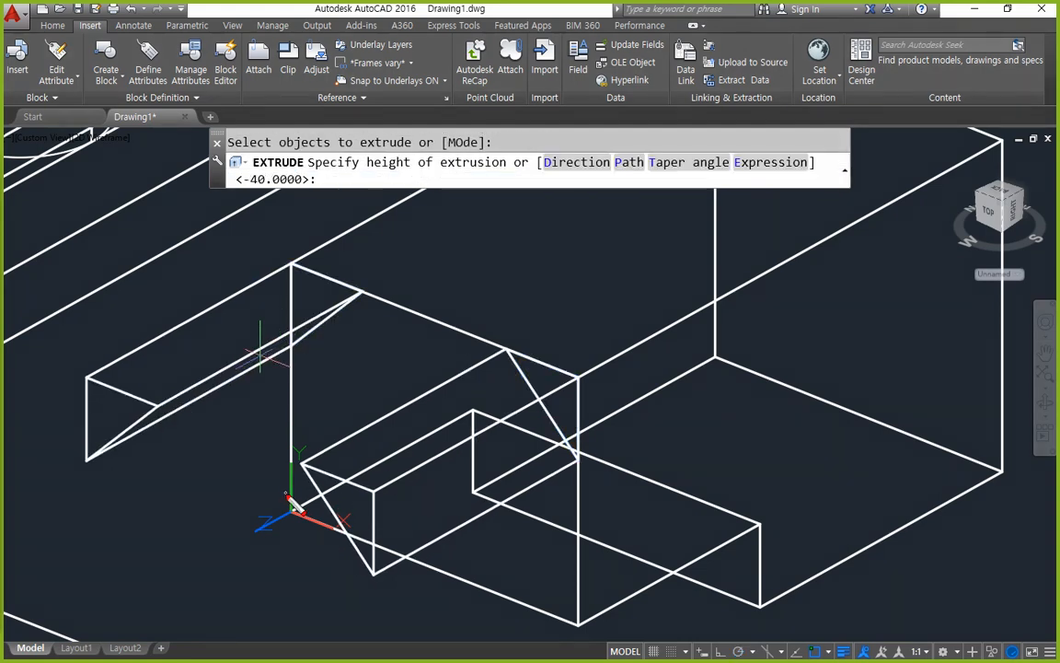
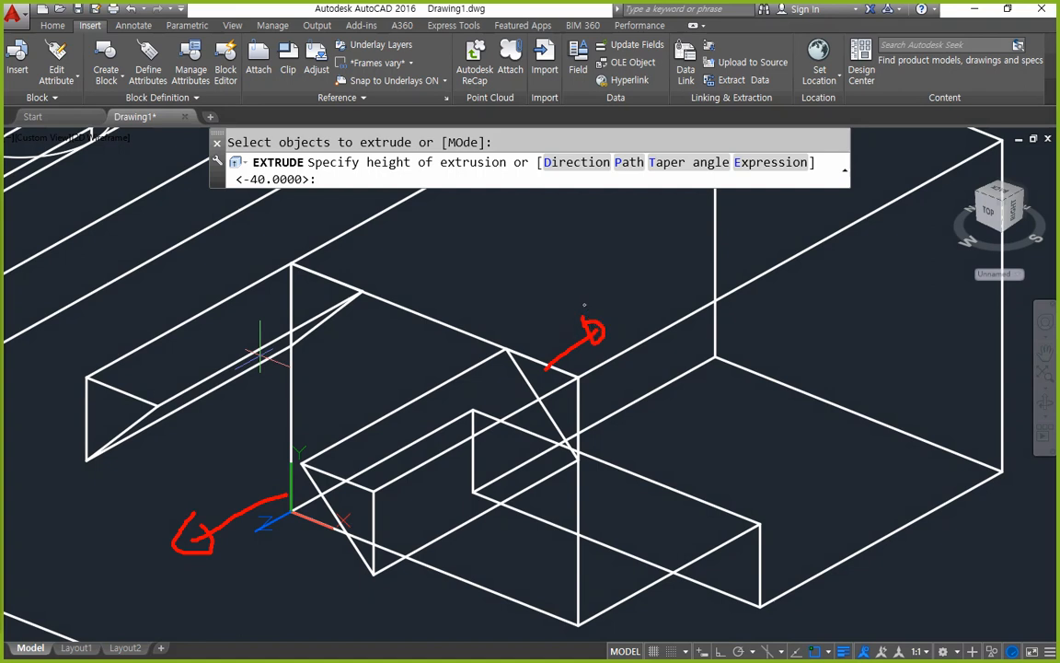
{"action": "type", "text": "-20"}
{"action": "key", "text": "Return"}
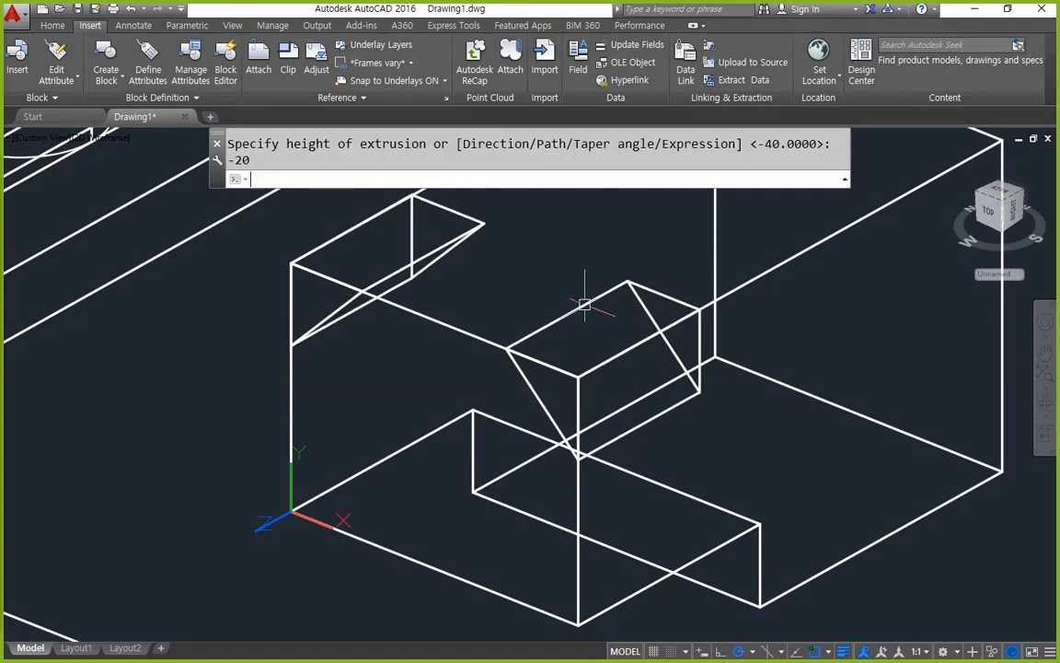
Subtract both triangular prisms from the notched box to bevel its upper corners.
{"action": "type", "text": "si"}
{"action": "key", "text": "Escape"}
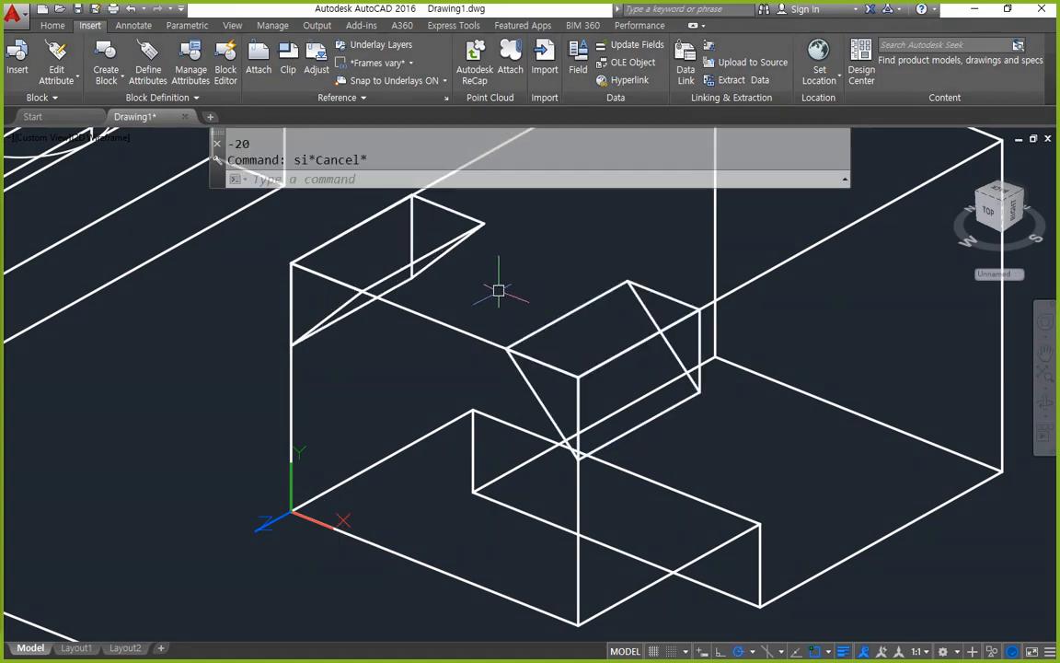
{"action": "type", "text": "su"}
{"action": "key", "text": "Return"}
{"action": "left_click", "coordinate": [780, 261]}
{"action": "key", "text": "Return"}
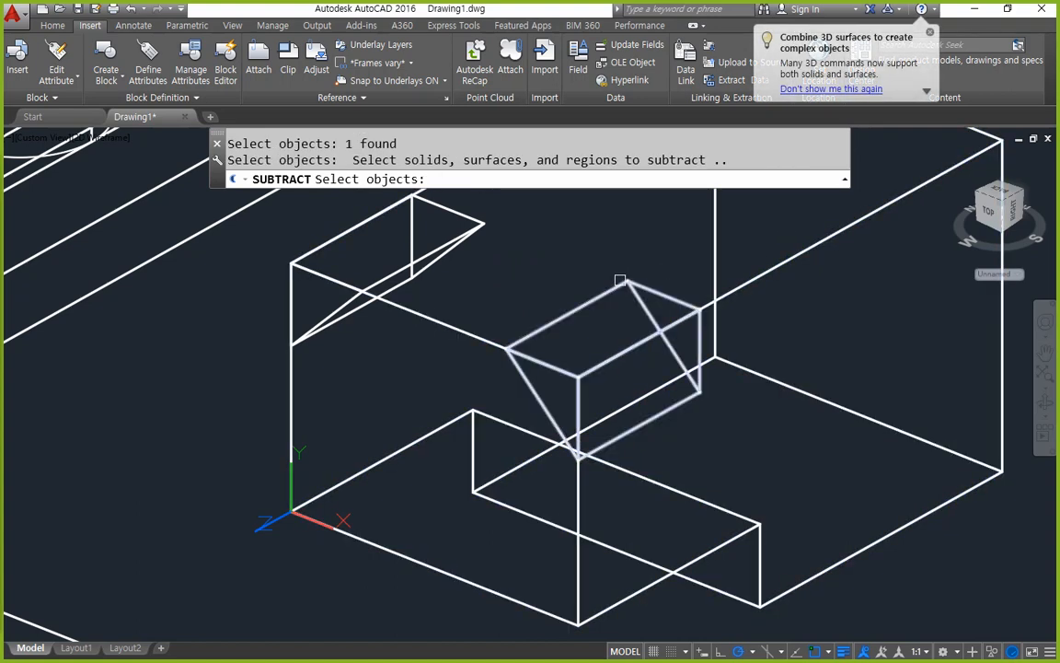
{"action": "left_click", "coordinate": [561, 317]}
{"action": "left_click", "coordinate": [419, 221]}
{"action": "key", "text": "Return"}
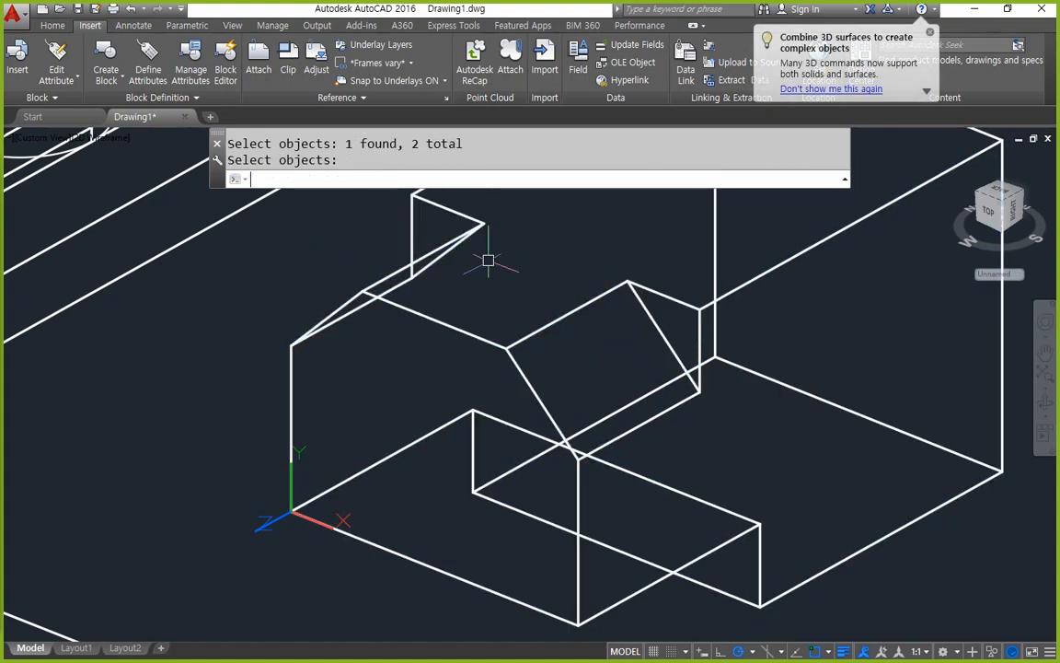
Reset the UCS to World.
{"action": "scroll", "coordinate": [553, 272], "scroll_direction": "down", "scroll_amount": 2}
{"action": "middle_click_drag", "start_coordinate": [784, 315], "coordinate": [694, 434]}
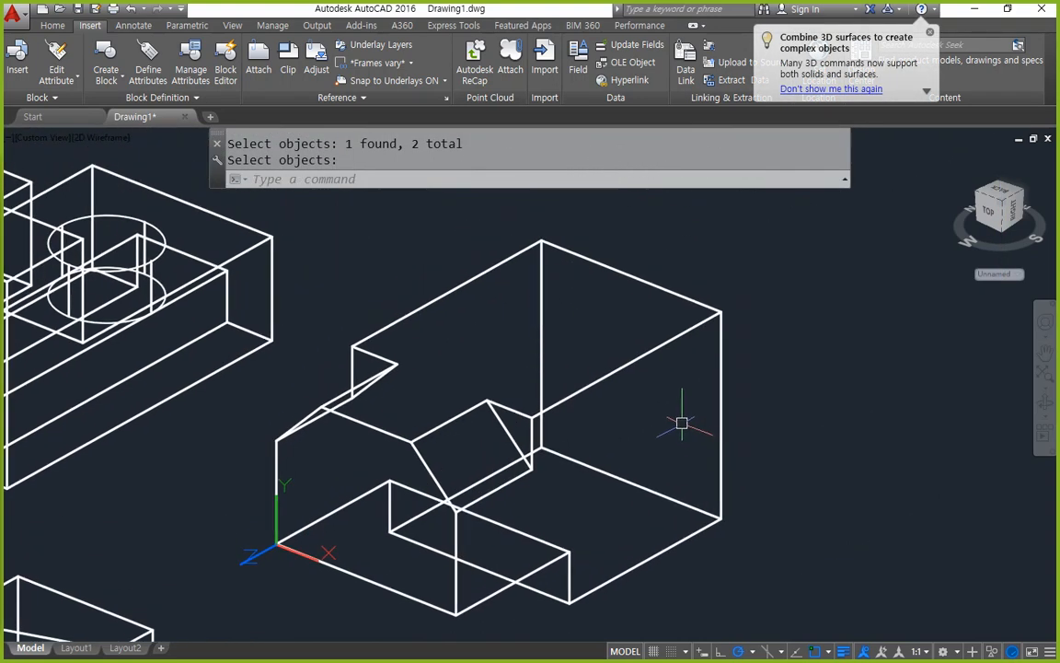
{"action": "type", "text": "ucs"}
{"action": "key", "text": "Return"}
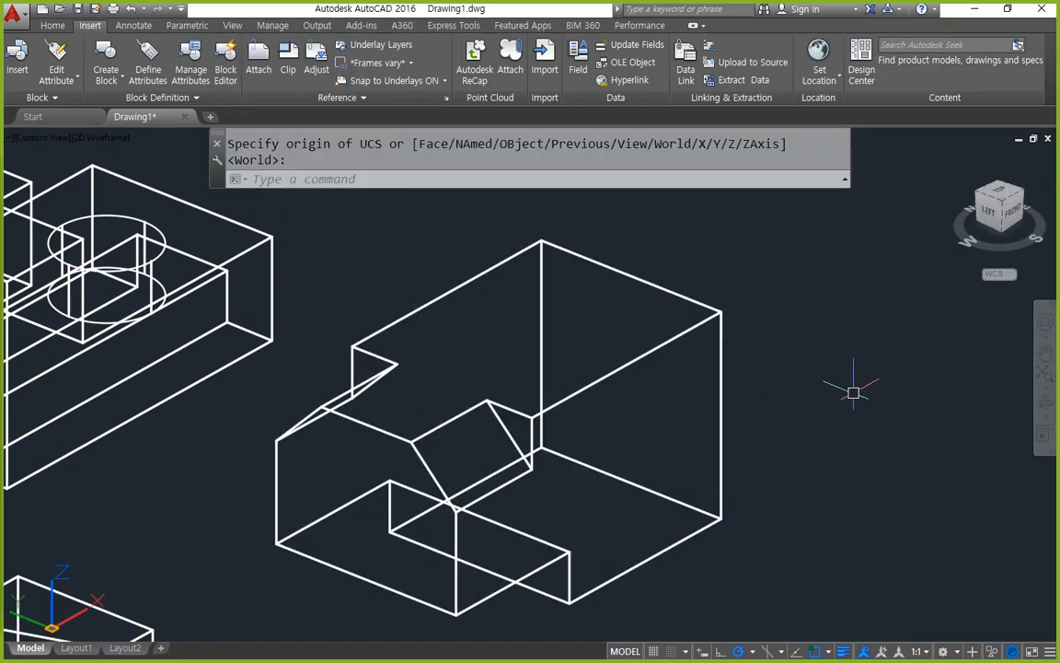
Draw a line across the box's top face between the inner upper corners of the two bevel cuts.
{"action": "middle_click_drag", "start_coordinate": [853, 393], "coordinate": [601, 414], "text": "shift"}
{"action": "middle_click_drag", "start_coordinate": [497, 393], "coordinate": [476, 409], "text": "shift"}
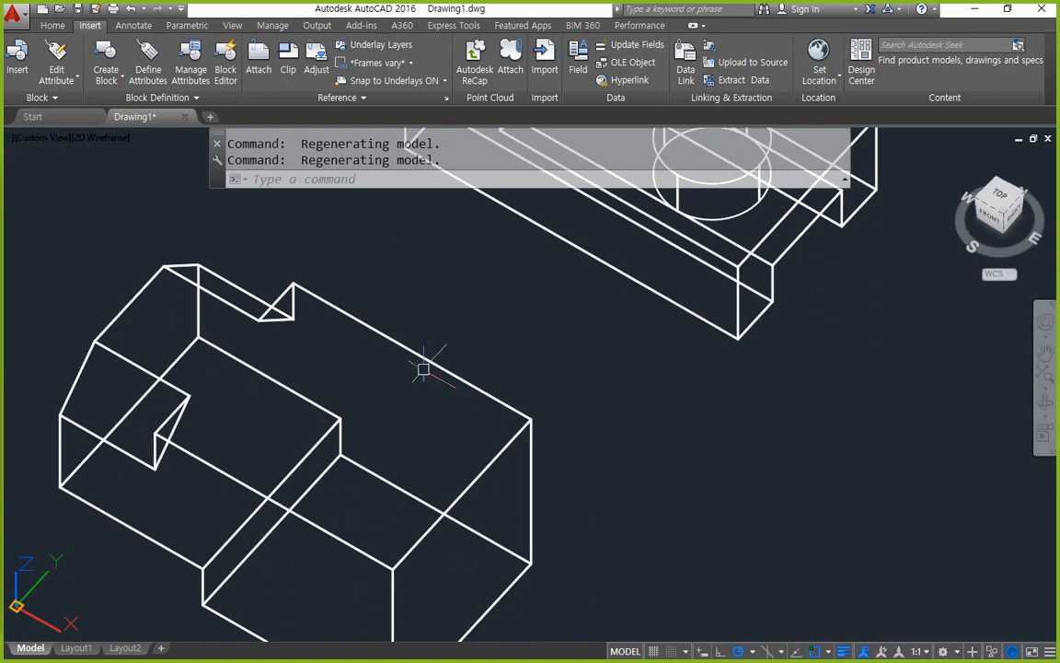
{"action": "type", "text": "l"}
{"action": "key", "text": "Return"}
{"action": "left_click", "coordinate": [260, 319]}
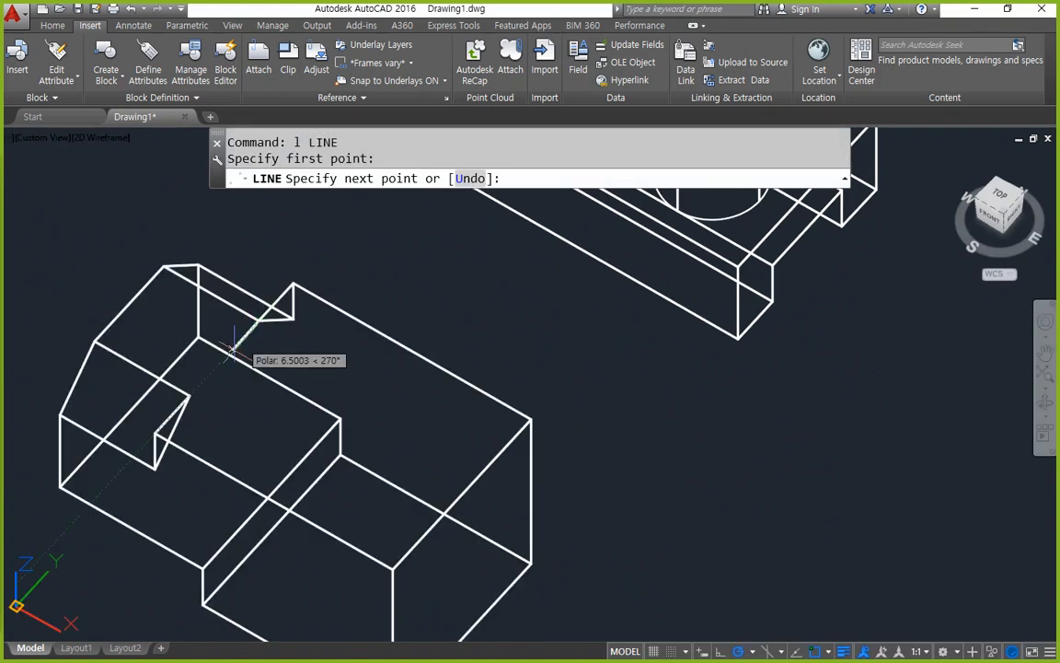
{"action": "left_click", "coordinate": [187, 396]}
{"action": "key", "text": "Return"}
Draw a 20-long line along X from the midpoint of the cross line on the top face.
{"action": "key", "text": "Return"}
{"action": "left_click", "coordinate": [224, 358]}
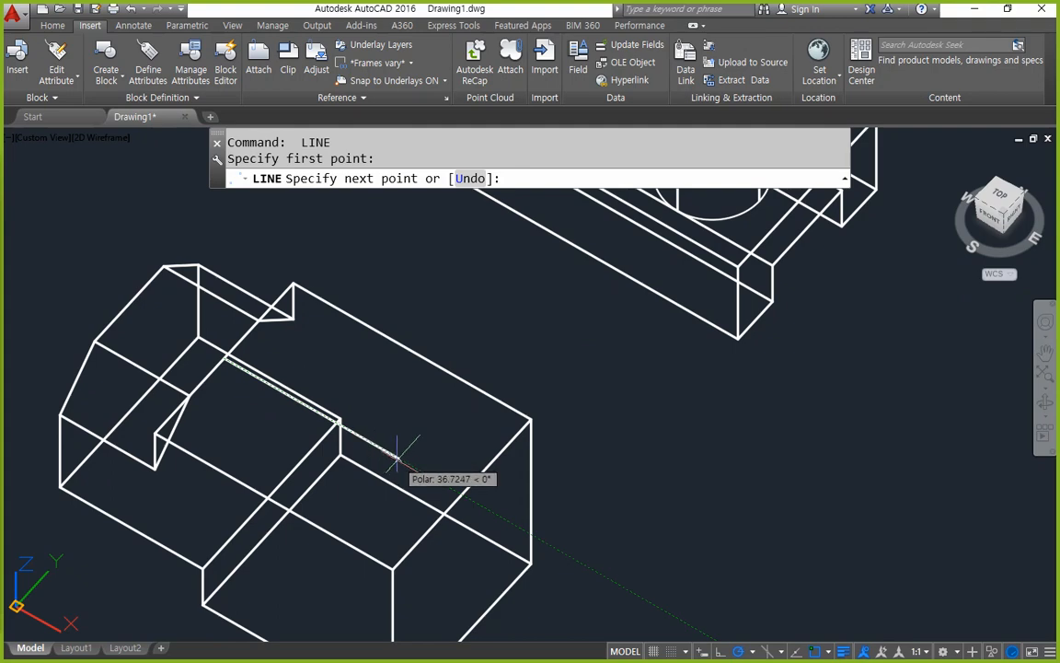
{"action": "type", "text": "20"}
{"action": "key", "text": "Return"}
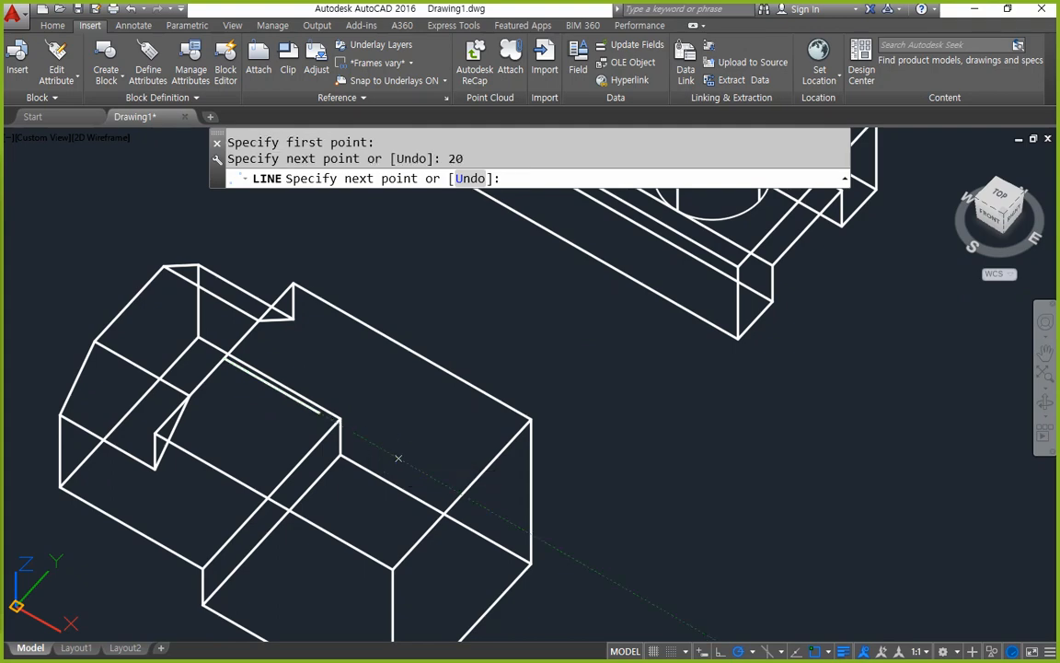
{"action": "key", "text": "Return"}
Draw a circle of radius 10 centred on the free end of the 20-long line.
{"action": "scroll", "coordinate": [402, 481], "scroll_direction": "up", "scroll_amount": 3}
{"action": "middle_click_drag", "start_coordinate": [402, 481], "coordinate": [422, 456], "text": "shift"}
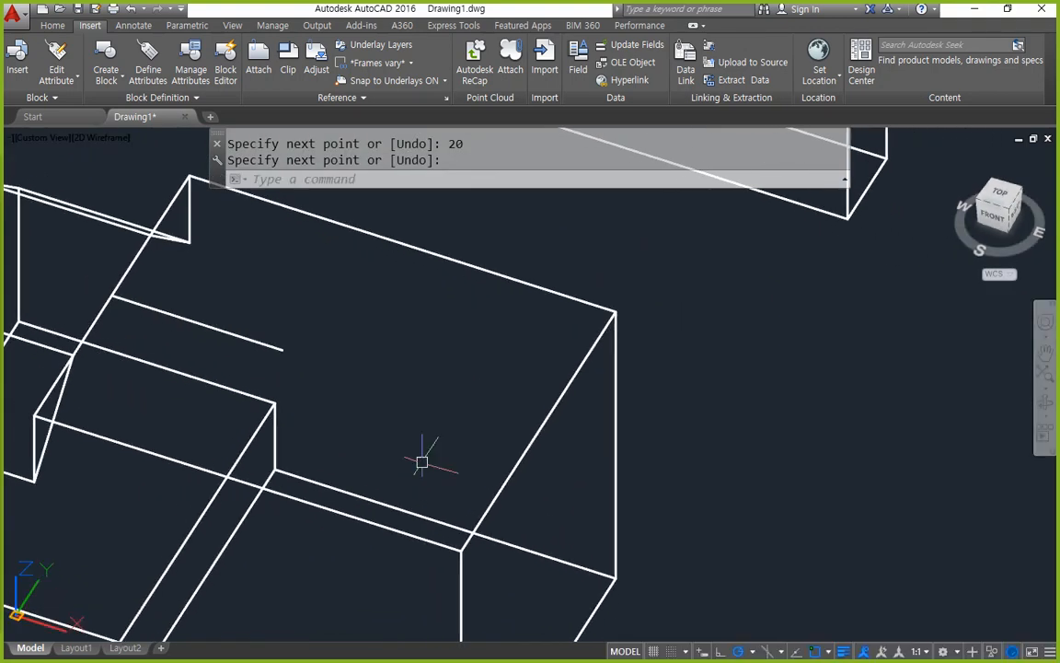
{"action": "type", "text": "c"}
{"action": "key", "text": "Return"}
{"action": "left_click", "coordinate": [281, 349]}
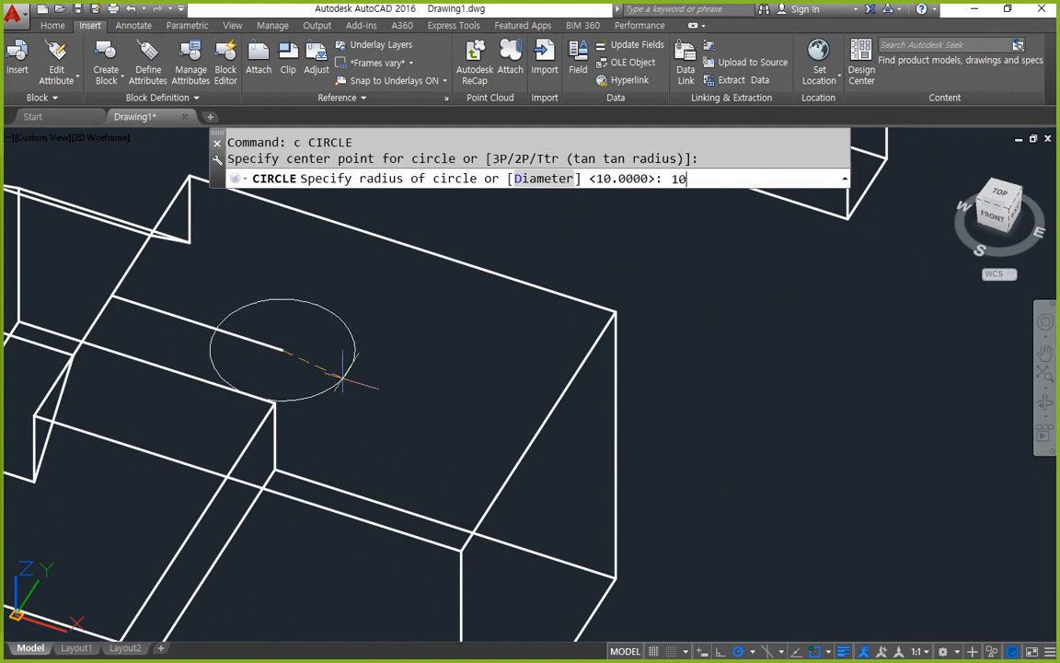
{"action": "key", "text": "Return"}
Erase the 20-long construction line leading to the circle's centre.
{"action": "left_click", "coordinate": [282, 350]}
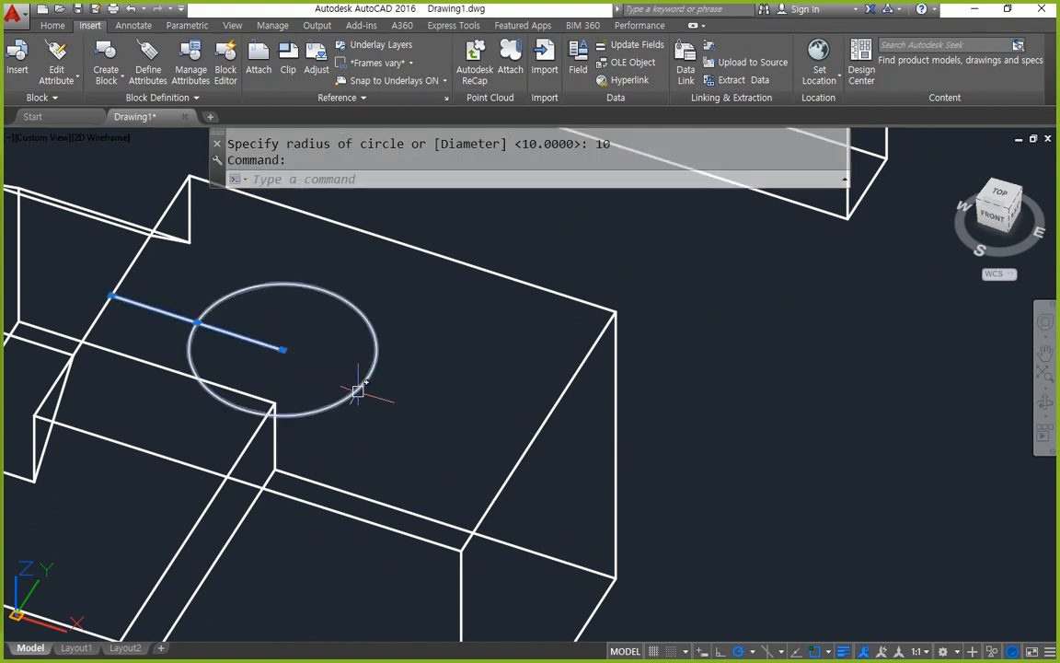
{"action": "type", "text": "e"}
{"action": "key", "text": "Return"}
Extrude the radius 10 circle downward through the full height of the box.
{"action": "type", "text": "ext"}
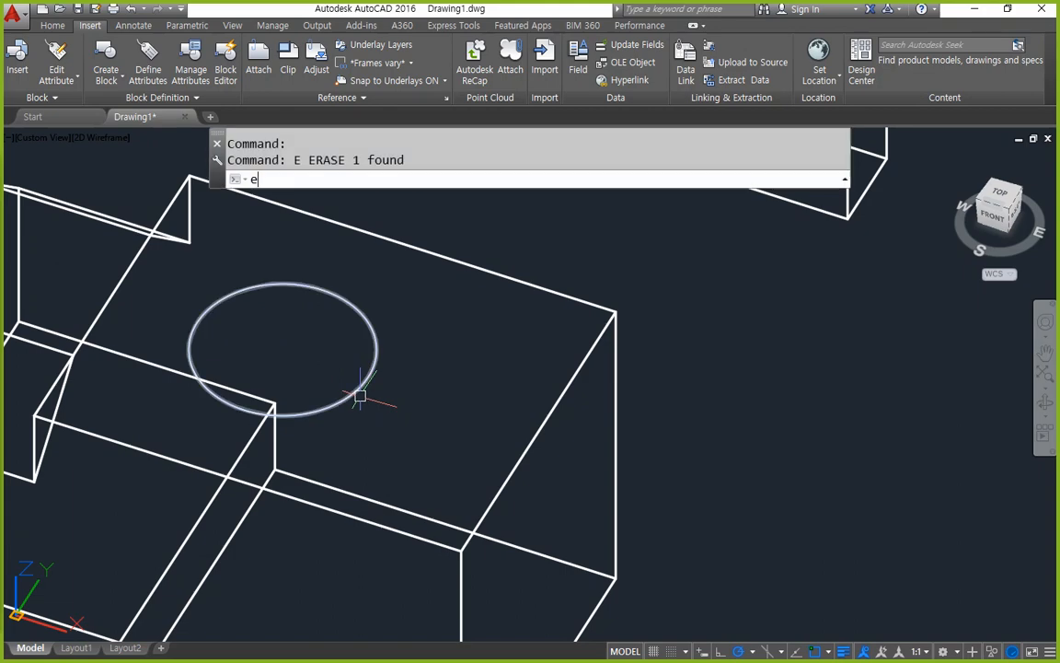
{"action": "key", "text": "Return"}
{"action": "left_click", "coordinate": [360, 394]}
{"action": "key", "text": "Return"}
{"action": "scroll", "coordinate": [383, 474], "scroll_direction": "down", "scroll_amount": 4}
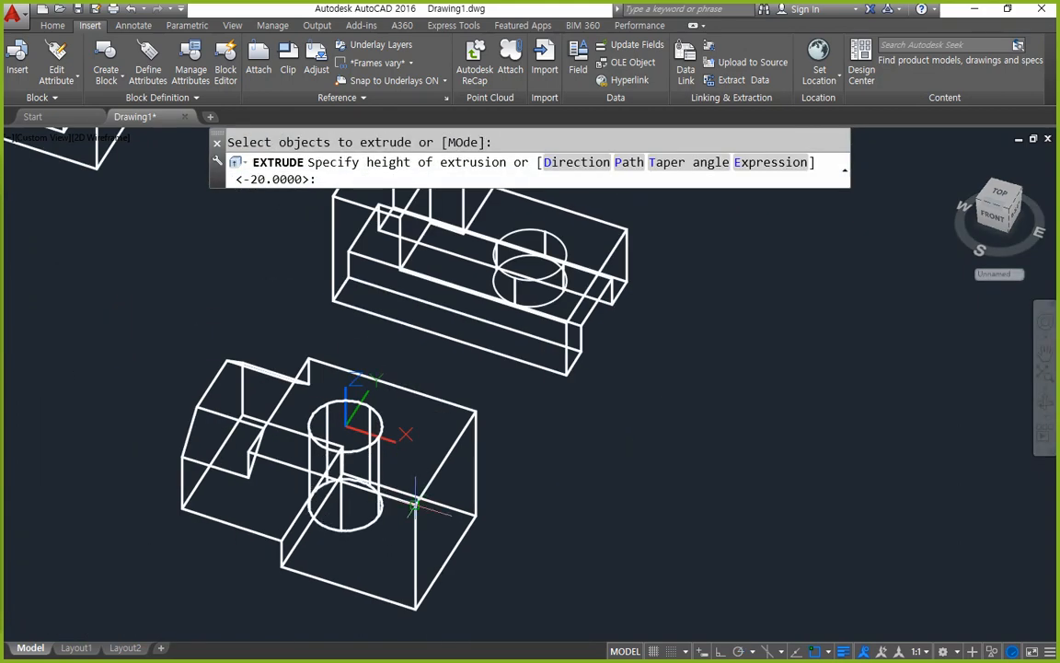
{"action": "left_click", "coordinate": [400, 577]}
Subtract the cylinder from the box to cut a through hole.
{"action": "type", "text": "su"}
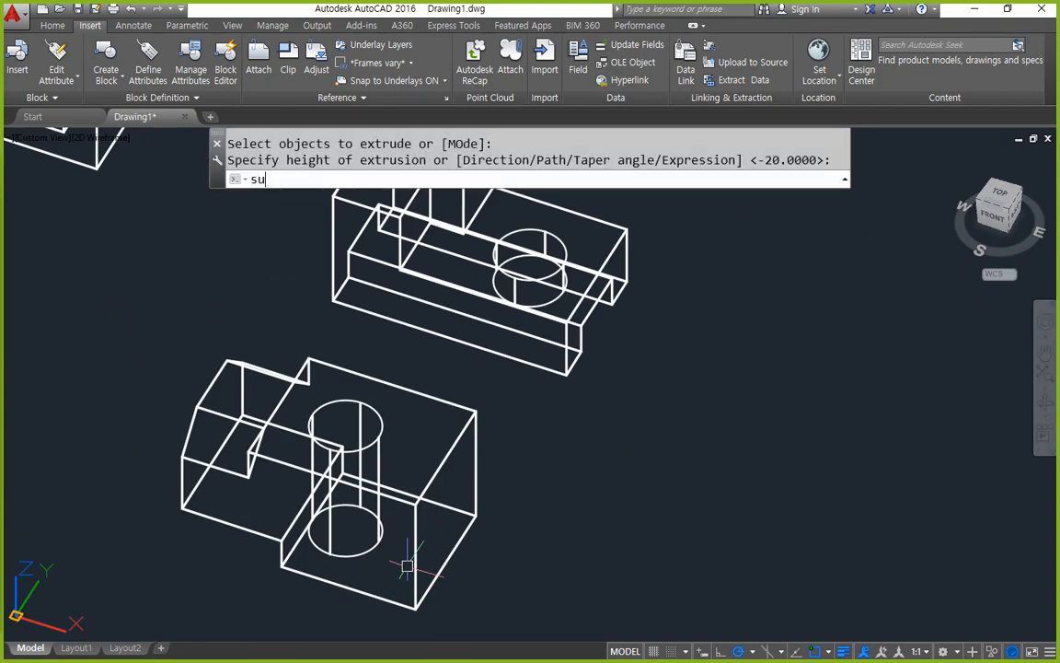
{"action": "key", "text": "Return"}
{"action": "left_click", "coordinate": [411, 582]}
{"action": "key", "text": "Return"}
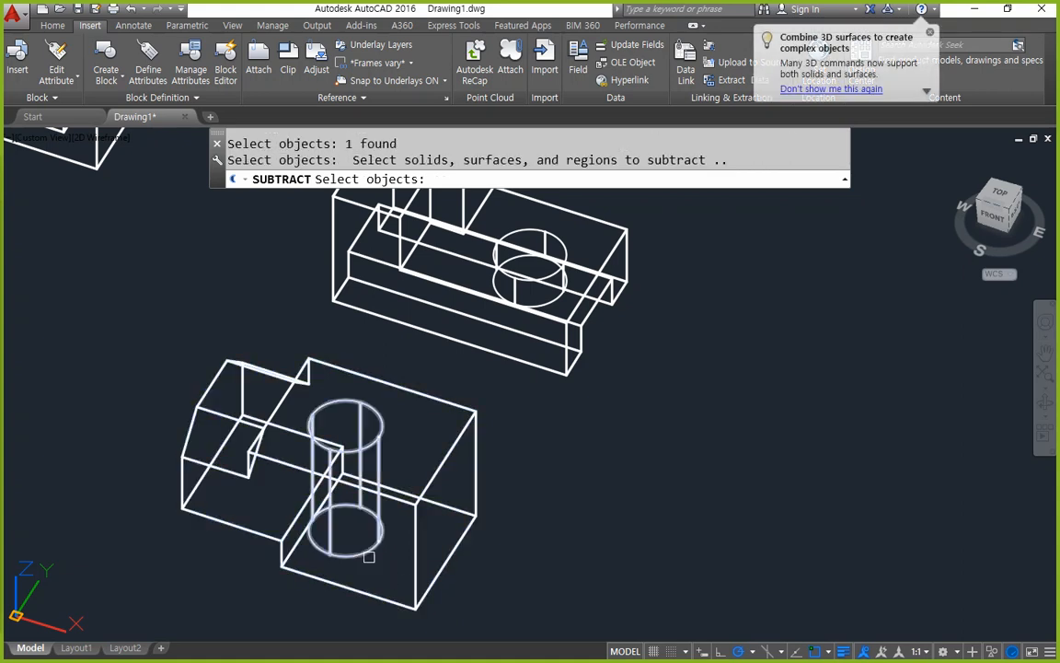
{"action": "left_click", "coordinate": [333, 497]}
{"action": "key", "text": "Return"}
{"action": "mouse_move", "coordinate": [266, 589]}
{"action": "left_mouse_down"}
{"action": "mouse_move", "coordinate": [162, 327]}
{"action": "mouse_move", "coordinate": [483, 543]}
{"action": "mouse_move", "coordinate": [249, 596]}
{"action": "left_mouse_up"}
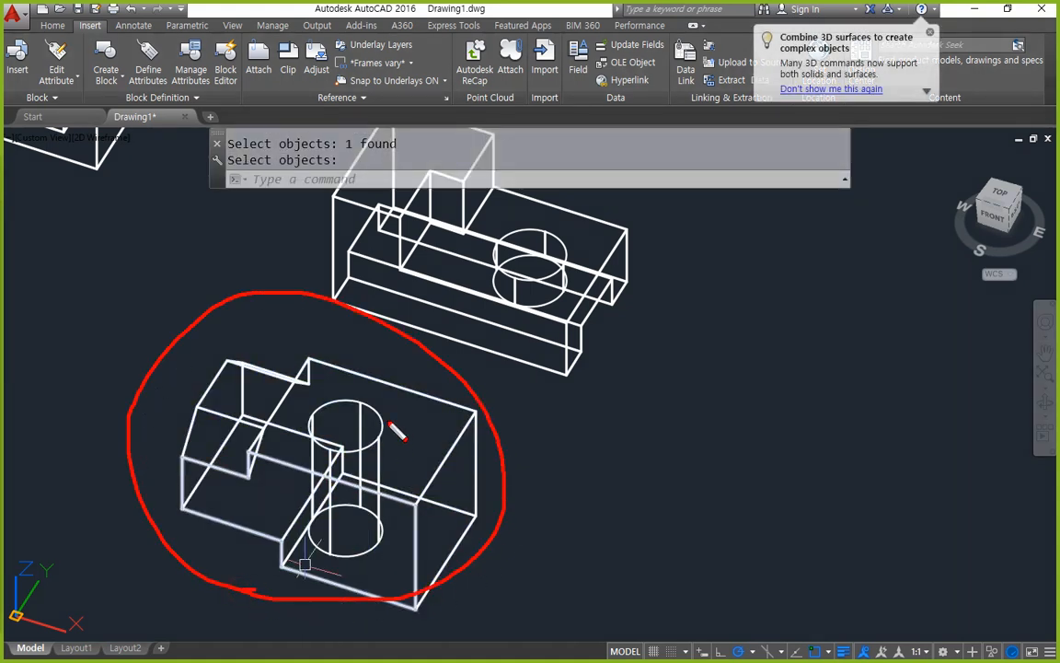
{"action": "key", "text": "Escape"}
Draw a line from the hole's upper circle quadrant perpendicular to the adjacent long top edge of the box.
{"action": "scroll", "coordinate": [378, 438], "scroll_direction": "up", "scroll_amount": 2}
{"action": "mouse_move", "coordinate": [393, 445]}
{"action": "middle_mouse_down", "text": "shift"}
{"action": "mouse_move", "coordinate": [360, 456]}
{"action": "mouse_move", "coordinate": [293, 444]}
{"action": "middle_mouse_up", "text": "shift"}
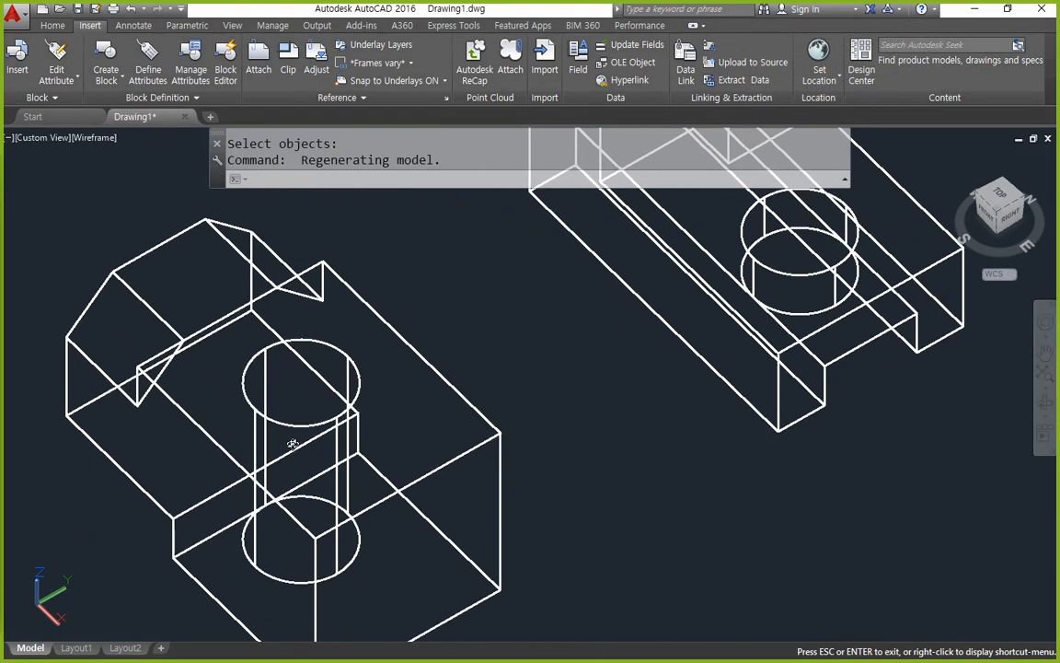
{"action": "scroll", "coordinate": [293, 445], "scroll_direction": "up", "scroll_amount": 2}
{"action": "type", "text": "l"}
{"action": "key", "text": "Return"}
{"action": "type", "text": "qua"}
{"action": "key", "text": "space"}
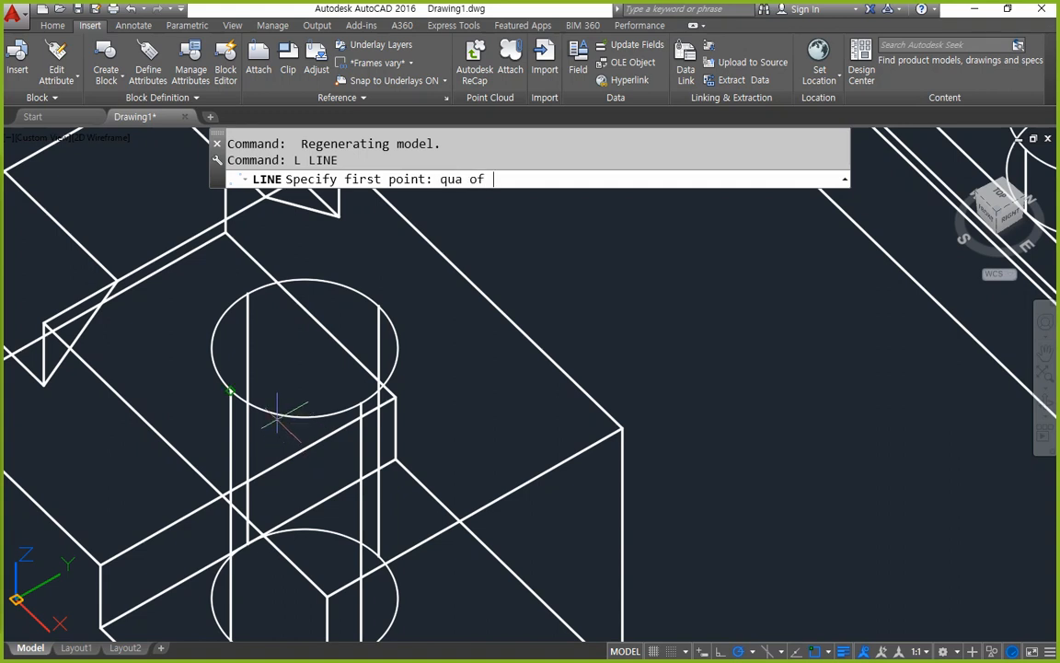
{"action": "left_click", "coordinate": [237, 396]}
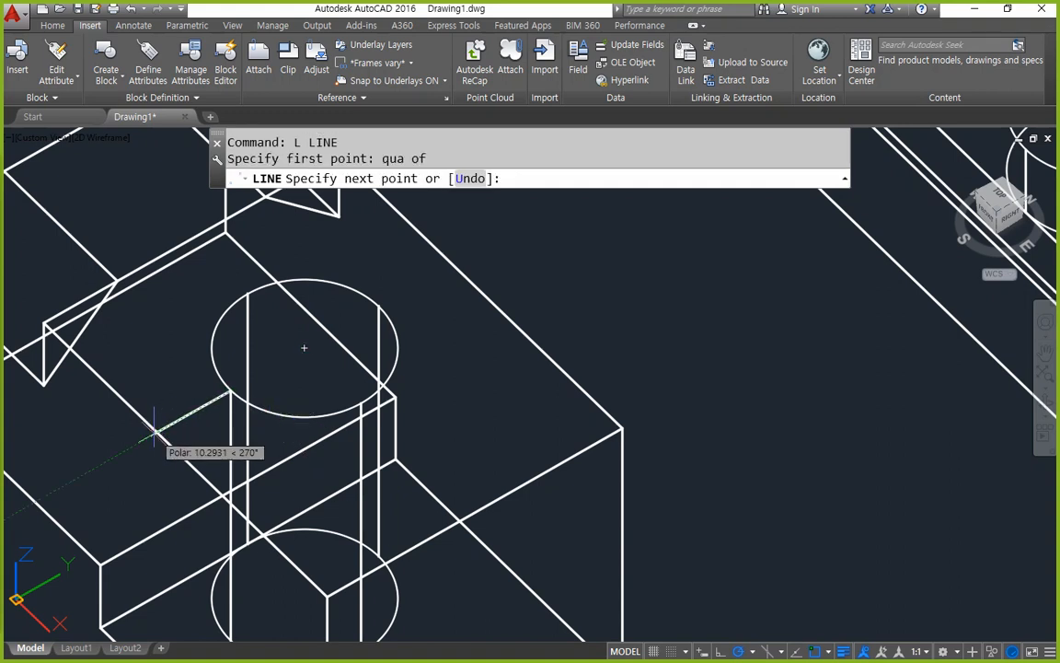
{"action": "type", "text": "p"}
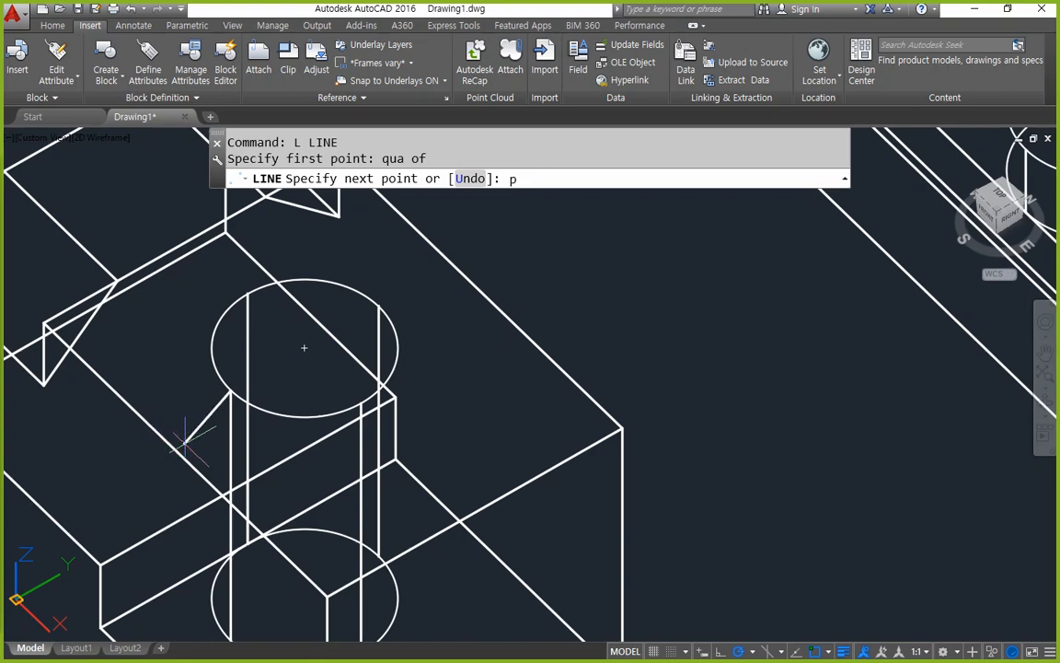
{"action": "type", "text": "werer"}
{"action": "key", "text": "space"}
{"action": "left_click", "coordinate": [110, 345]}
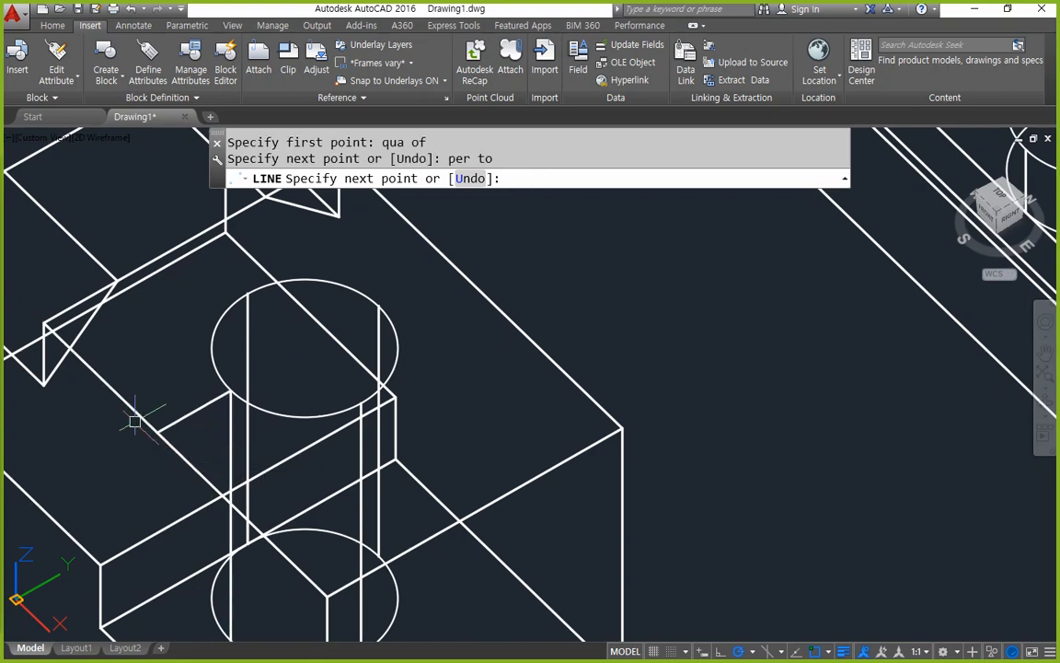
{"action": "key", "text": "space"}
{"action": "middle_click_drag", "start_coordinate": [715, 504], "coordinate": [746, 344]}
{"action": "middle_click_drag", "start_coordinate": [690, 505], "coordinate": [715, 463]}
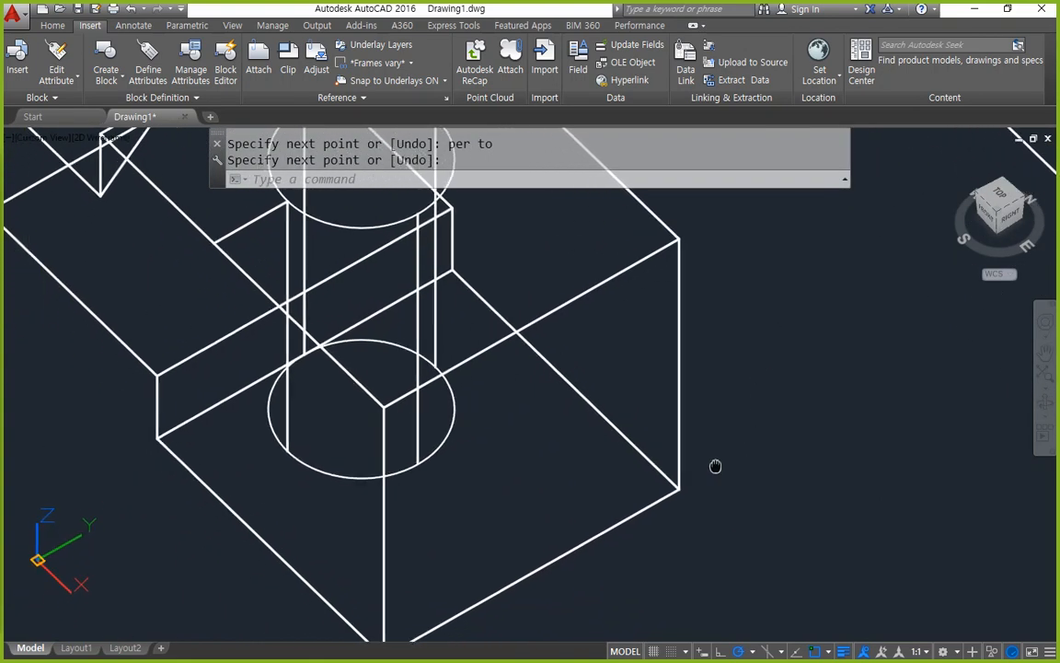
{"action": "left_click_drag", "start_coordinate": [215, 238], "coordinate": [324, 563]}
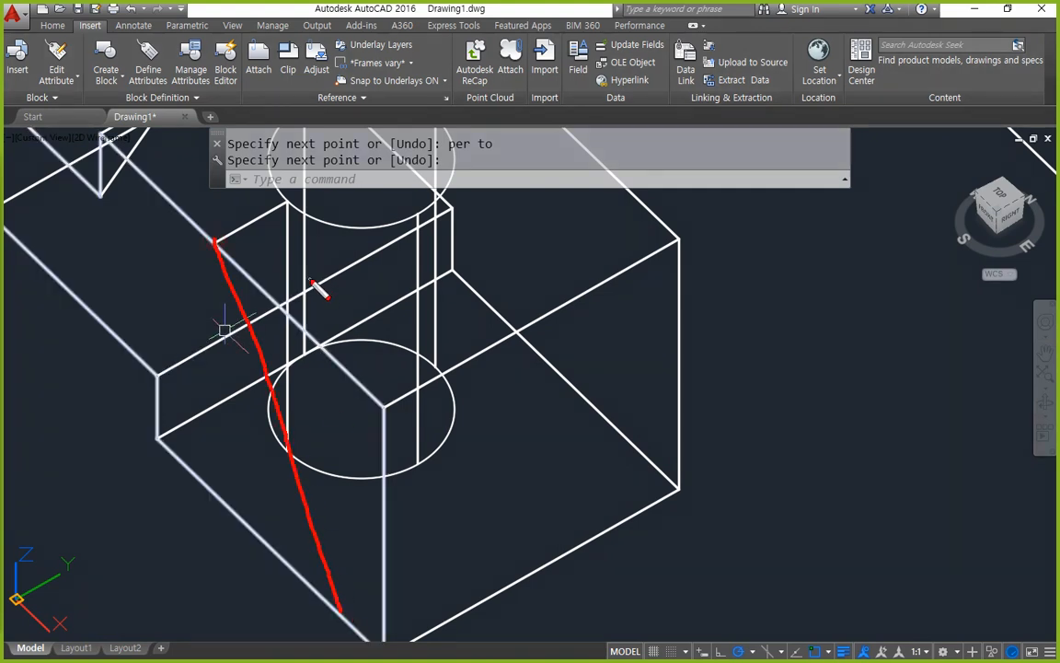
{"action": "left_click_drag", "start_coordinate": [217, 244], "coordinate": [387, 275]}
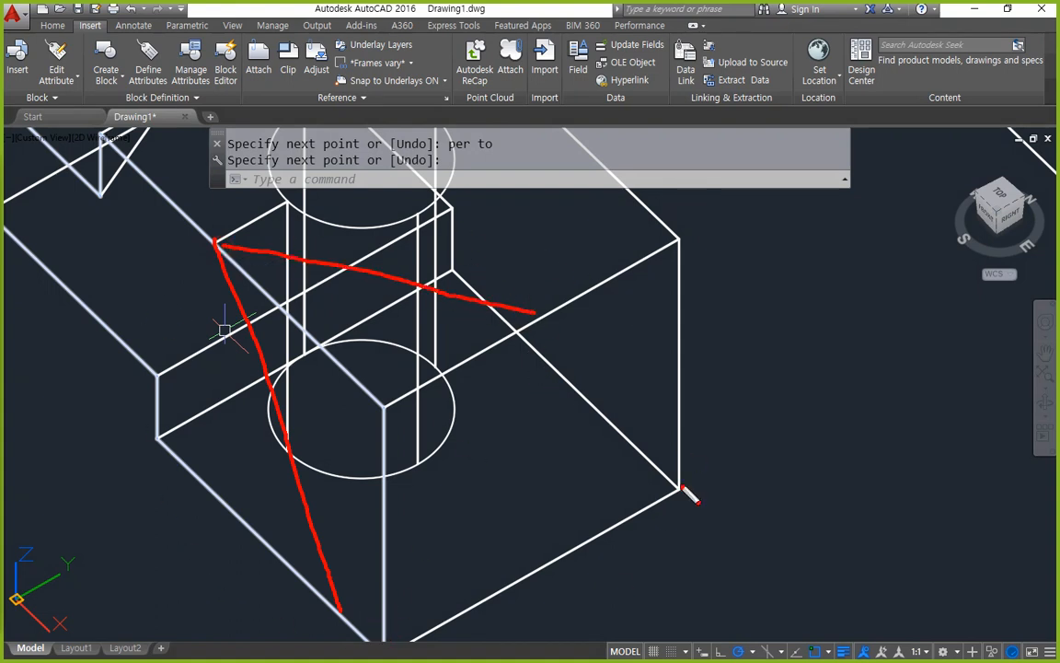
{"action": "key", "text": "Escape"}
Draw a line from the box's front bottom corner 10 along the long bottom edge, continuing up to the perpendicular line's end on the top edge.
{"action": "scroll", "coordinate": [450, 502], "scroll_direction": "up", "scroll_amount": 3}
{"action": "scroll", "coordinate": [543, 452], "scroll_direction": "down", "scroll_amount": 5}
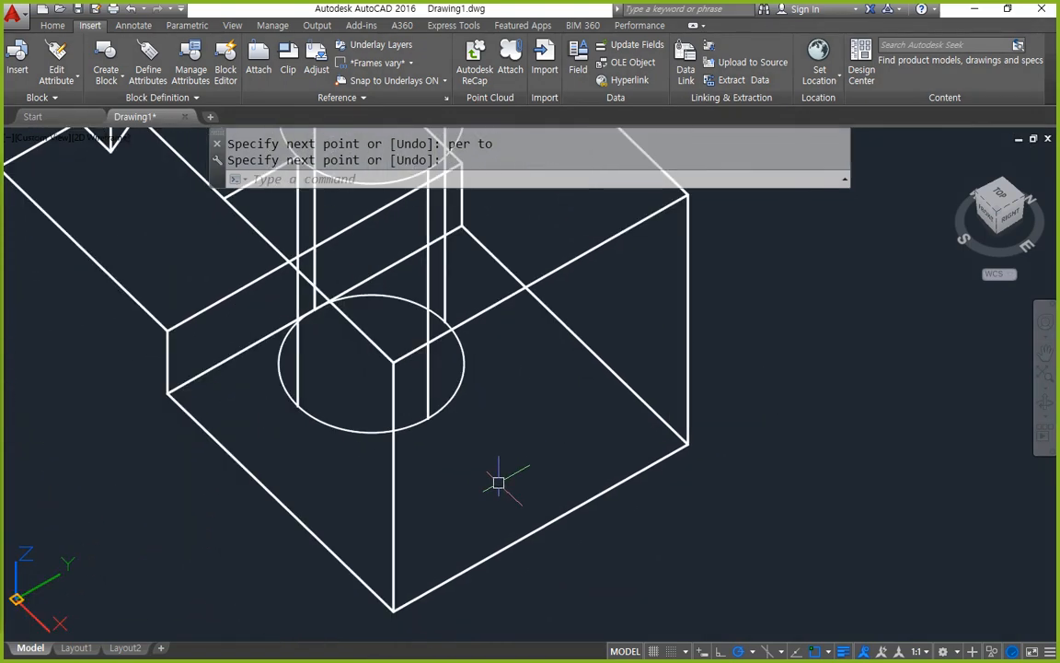
{"action": "scroll", "coordinate": [542, 530], "scroll_direction": "up", "scroll_amount": 3}
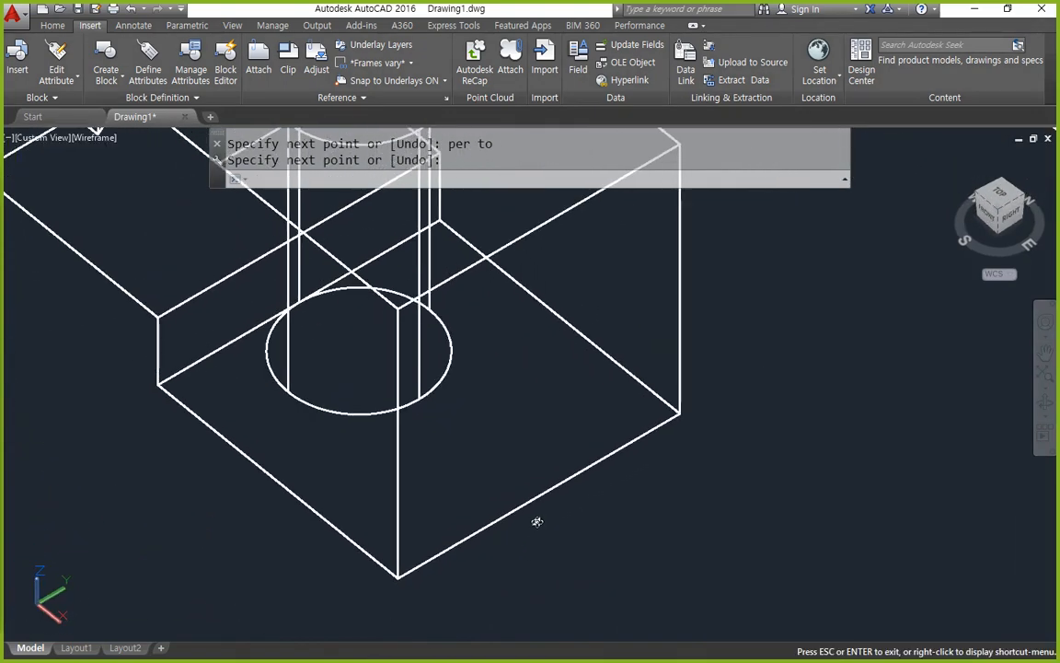
{"action": "scroll", "coordinate": [518, 507], "scroll_direction": "down", "scroll_amount": 2}
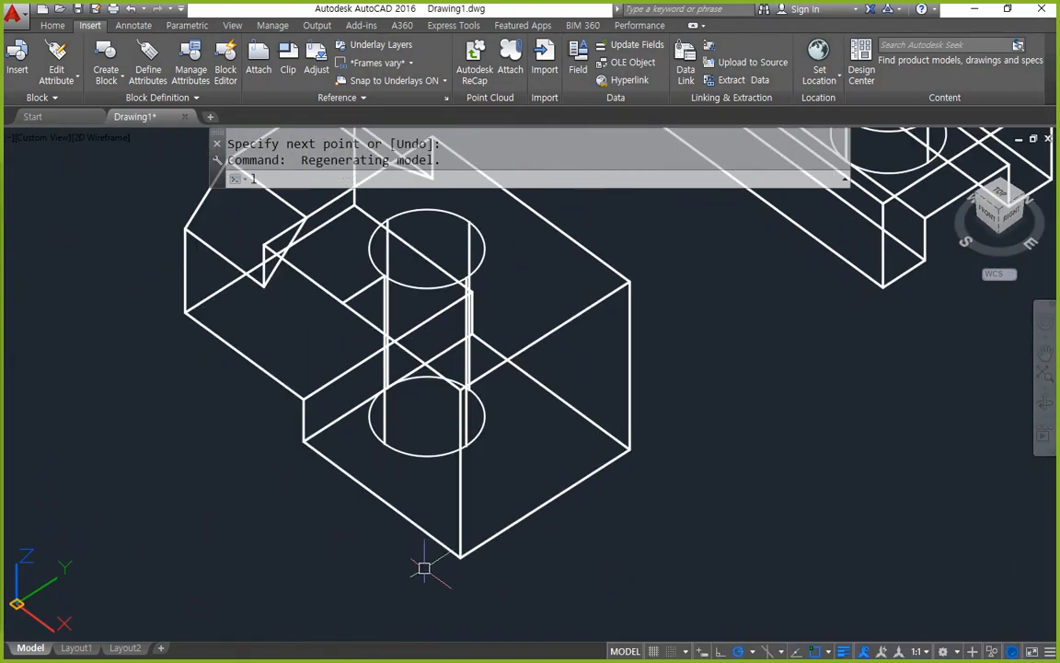
{"action": "type", "text": "l"}
{"action": "key", "text": "Return"}
{"action": "left_click", "coordinate": [461, 555]}
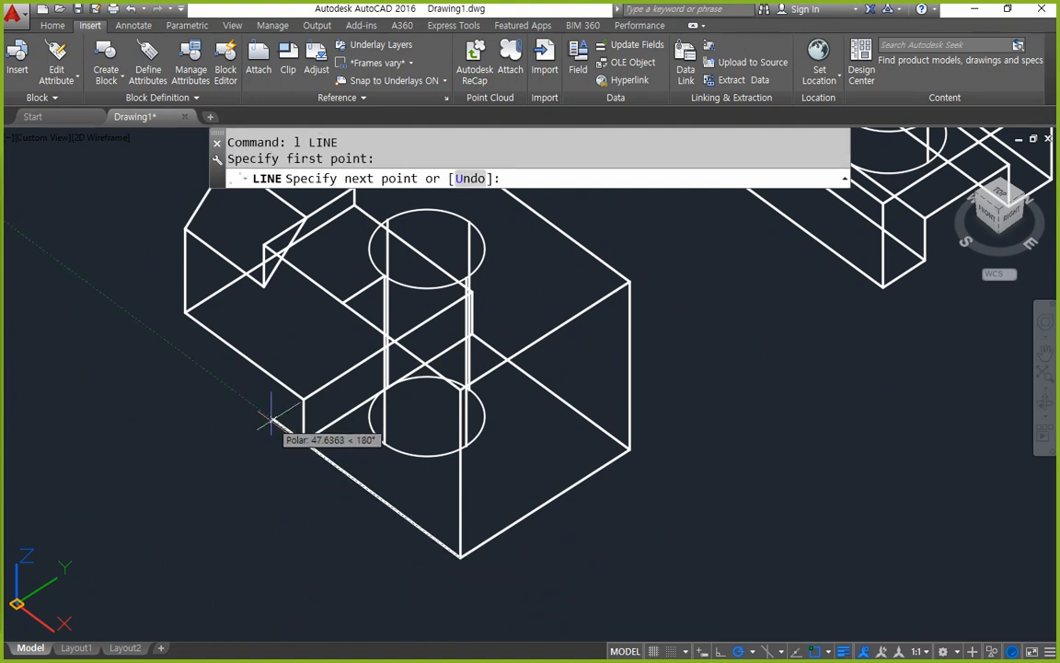
{"action": "type", "text": "1"}
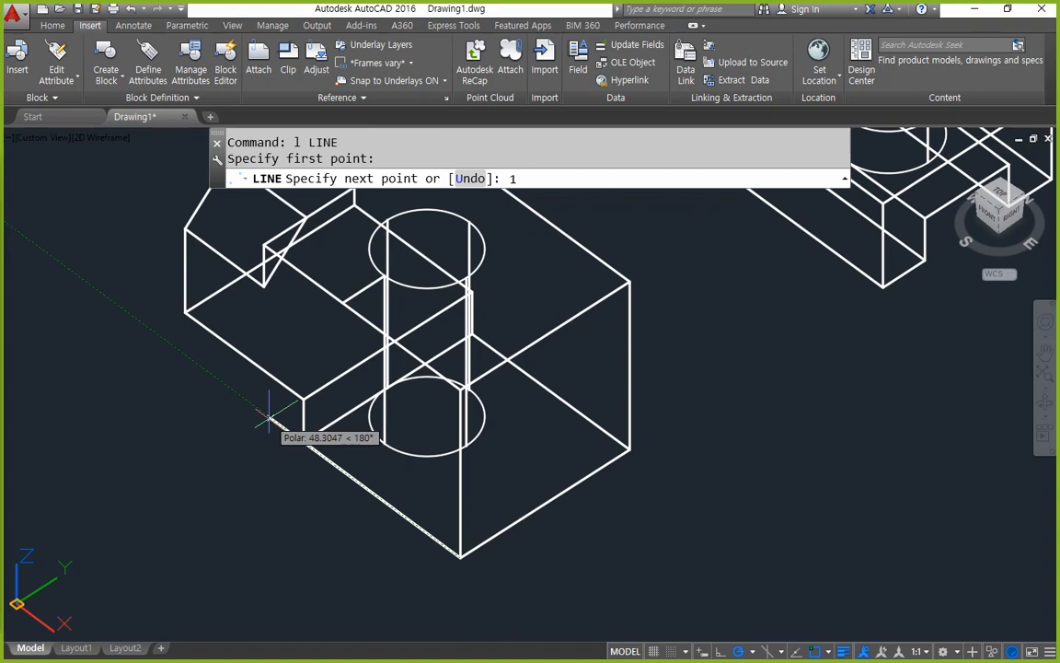
{"action": "type", "text": "0"}
{"action": "key", "text": "Return"}
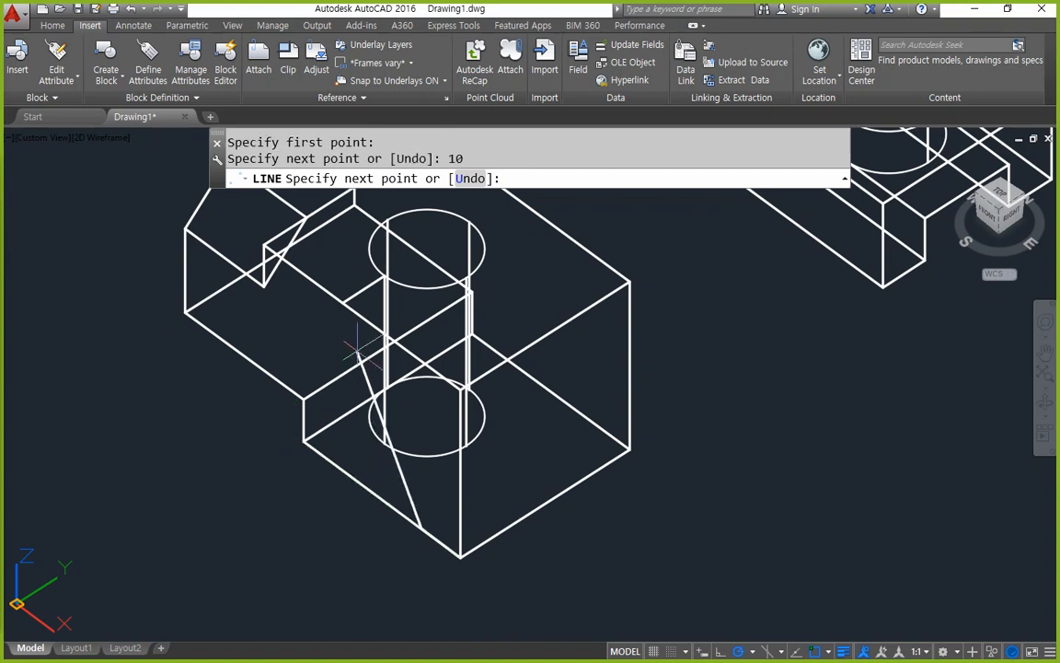
{"action": "left_click", "coordinate": [342, 301]}
{"action": "key", "text": "Return"}
Draw a line from the quadrant of the hole's upper circle to the top edge of the box's end face.
{"action": "scroll", "coordinate": [421, 497], "scroll_direction": "up", "scroll_amount": 3}
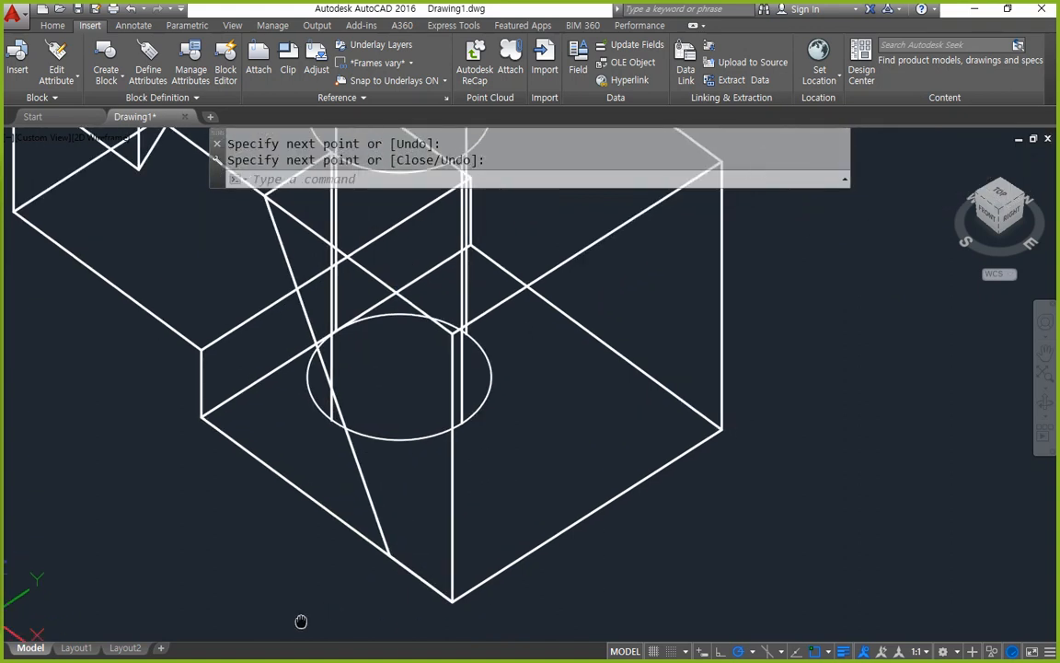
{"action": "middle_click_drag", "start_coordinate": [316, 590], "coordinate": [458, 399], "text": "shift"}
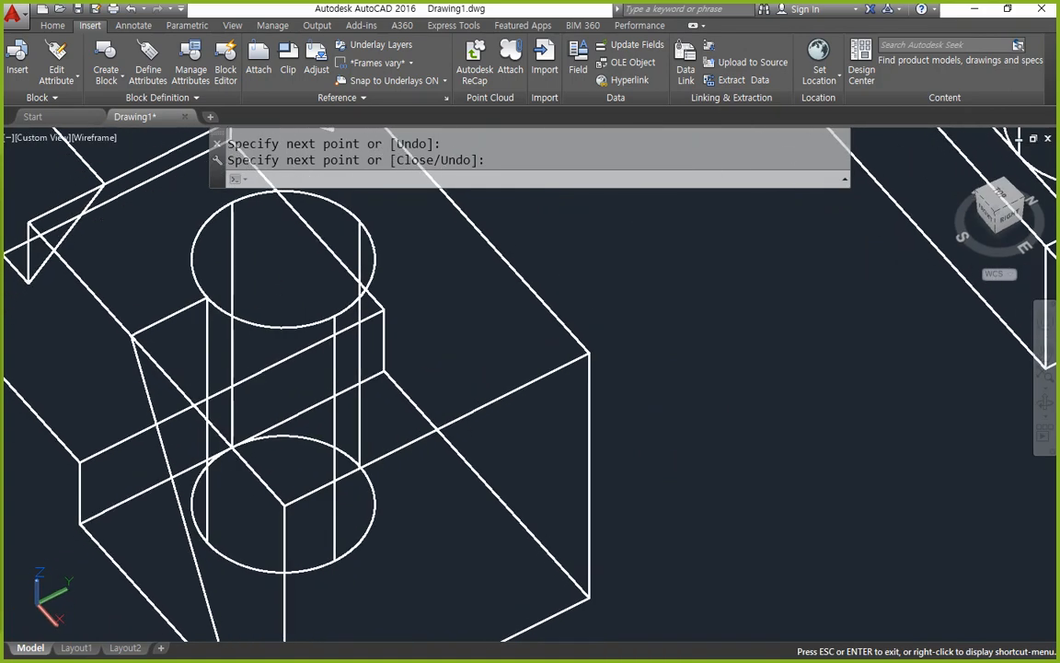
{"action": "key", "text": "Escape"}
{"action": "type", "text": "l"}
{"action": "key", "text": "Return"}
{"action": "type", "text": "qu"}
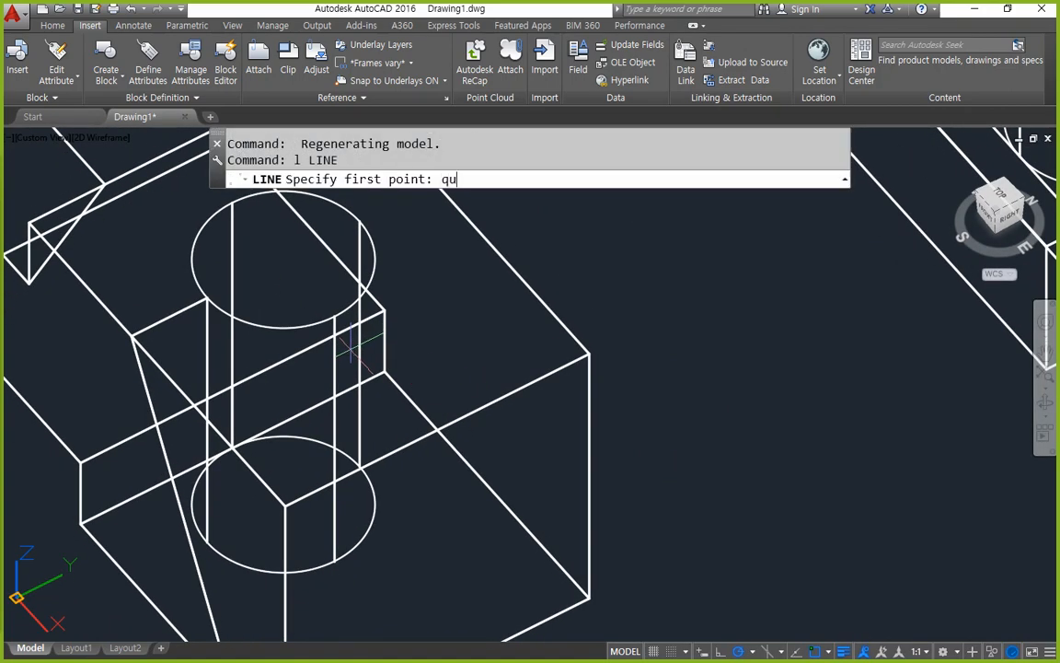
{"action": "type", "text": "a"}
{"action": "key", "text": "Return"}
{"action": "left_click", "coordinate": [313, 304]}
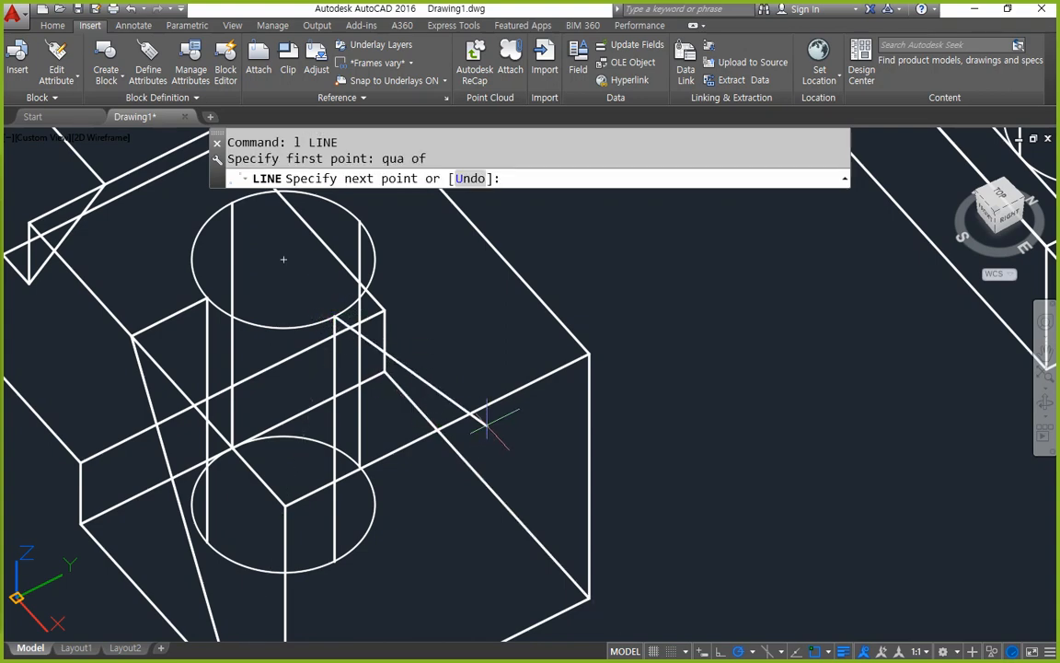
{"action": "left_click", "coordinate": [477, 411]}
{"action": "key", "text": "Escape"}
Erase the line running from the hole's quadrant to the top edge of the end face.
{"action": "middle_click_drag", "start_coordinate": [505, 526], "coordinate": [515, 520], "text": "shift"}
{"action": "middle_click_drag", "start_coordinate": [322, 298], "coordinate": [324, 296], "text": "shift"}
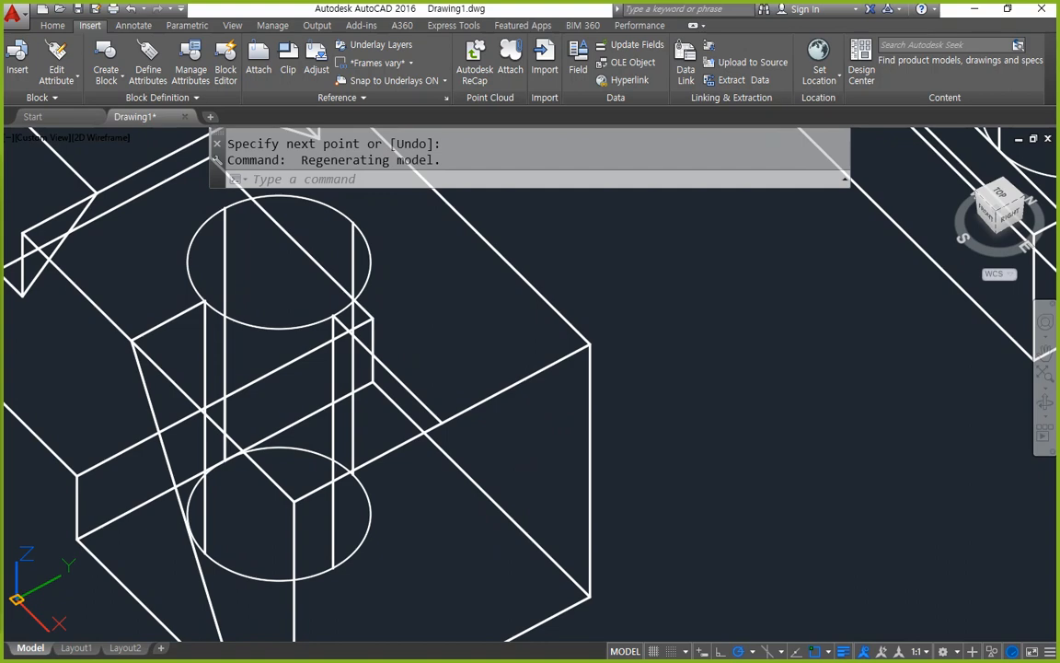
{"action": "middle_click_drag", "start_coordinate": [489, 499], "coordinate": [497, 514]}
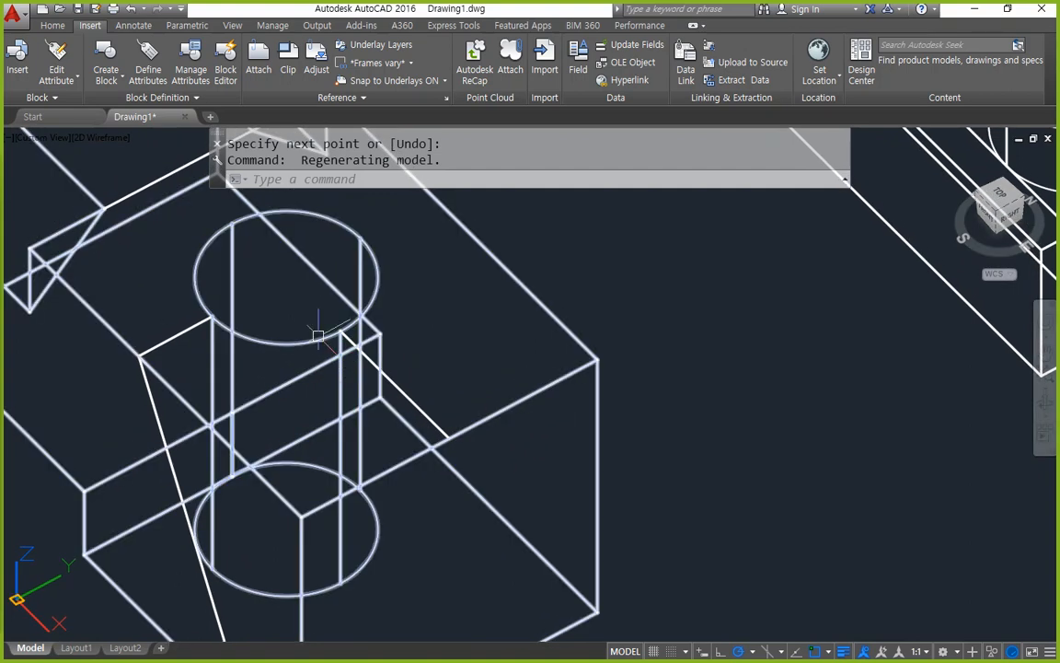
{"action": "left_click", "coordinate": [403, 385]}
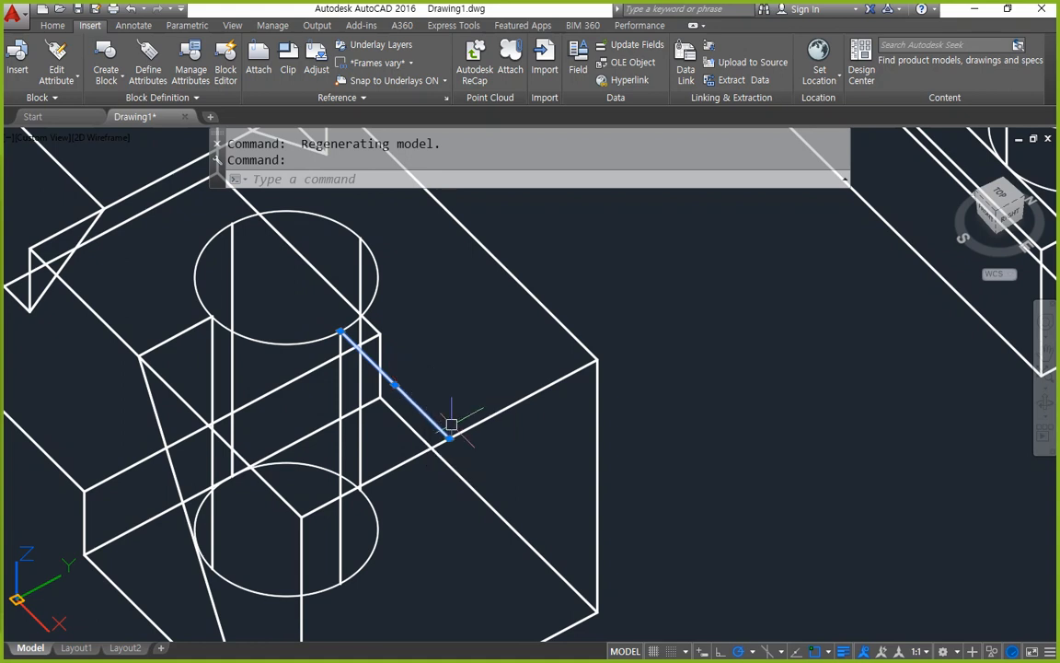
{"action": "key", "text": "Escape"}
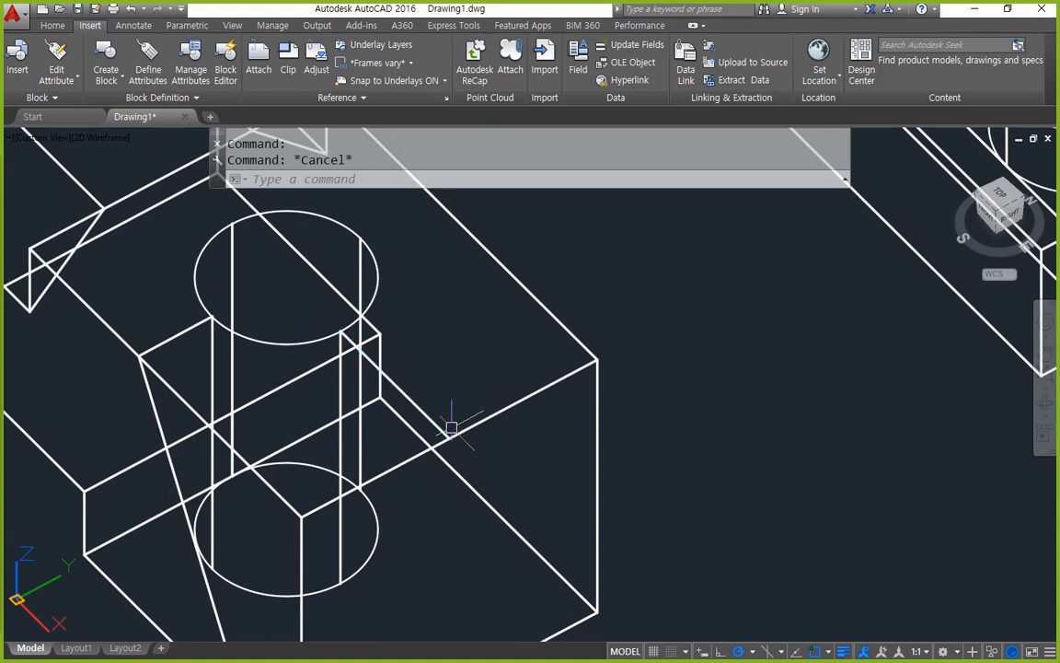
{"action": "left_click", "coordinate": [402, 391]}
{"action": "type", "text": "e"}
{"action": "key", "text": "Return"}
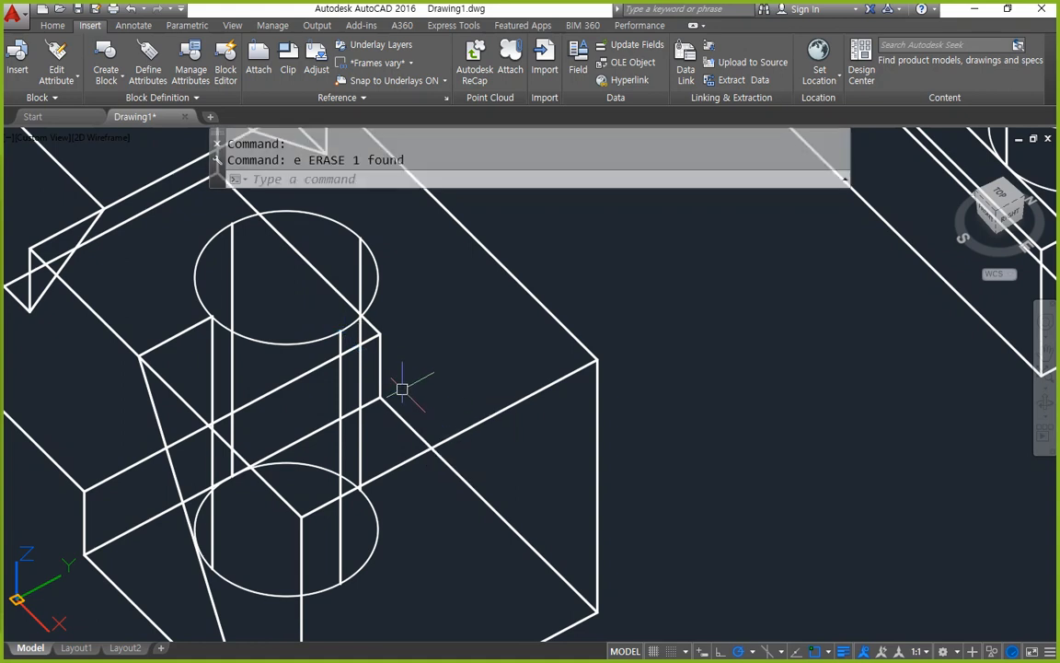
Draw a 30-long line from the hole's upper centre along X to the end face edge, continuing to the slanted line's top endpoint.
{"action": "type", "text": "l"}
{"action": "key", "text": "Return"}
{"action": "type", "text": "cen"}
{"action": "key", "text": "Return"}
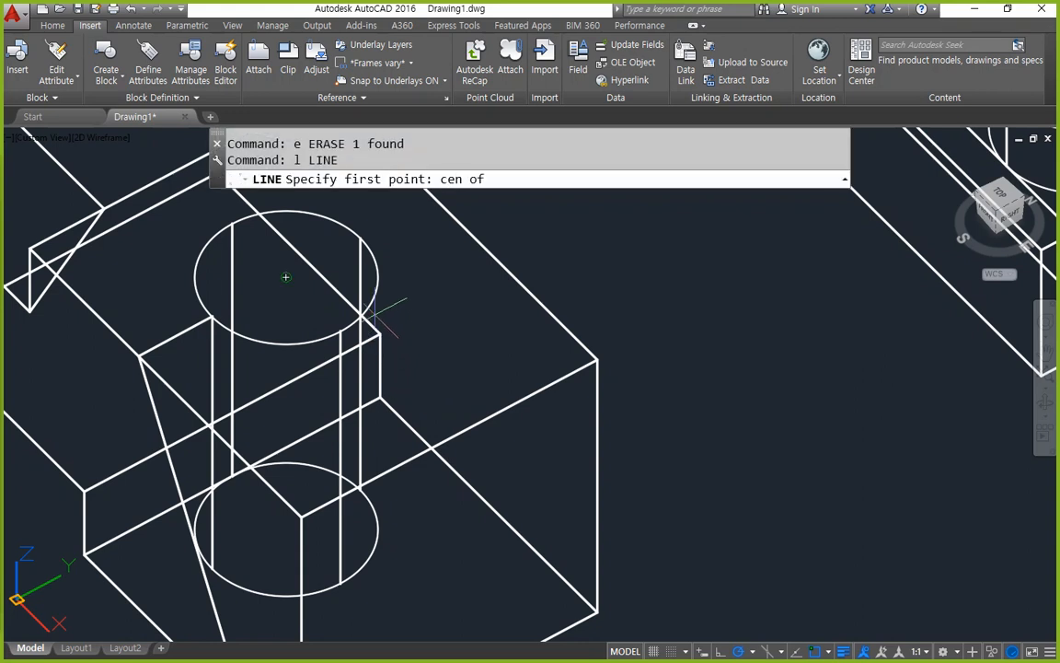
{"action": "left_click", "coordinate": [286, 277]}
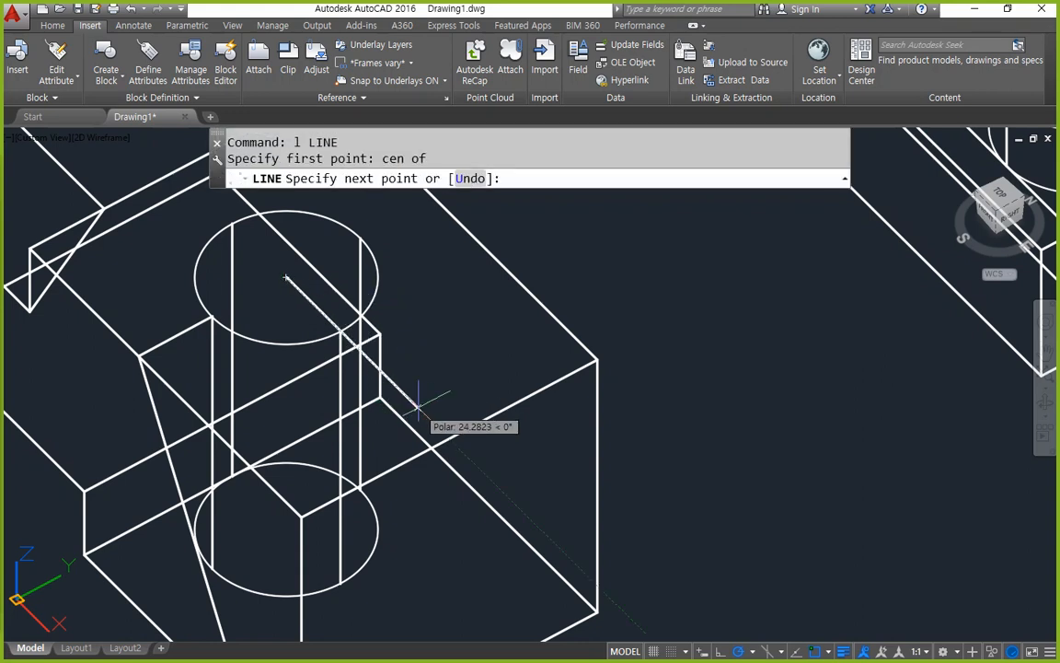
{"action": "type", "text": "30"}
{"action": "key", "text": "Return"}
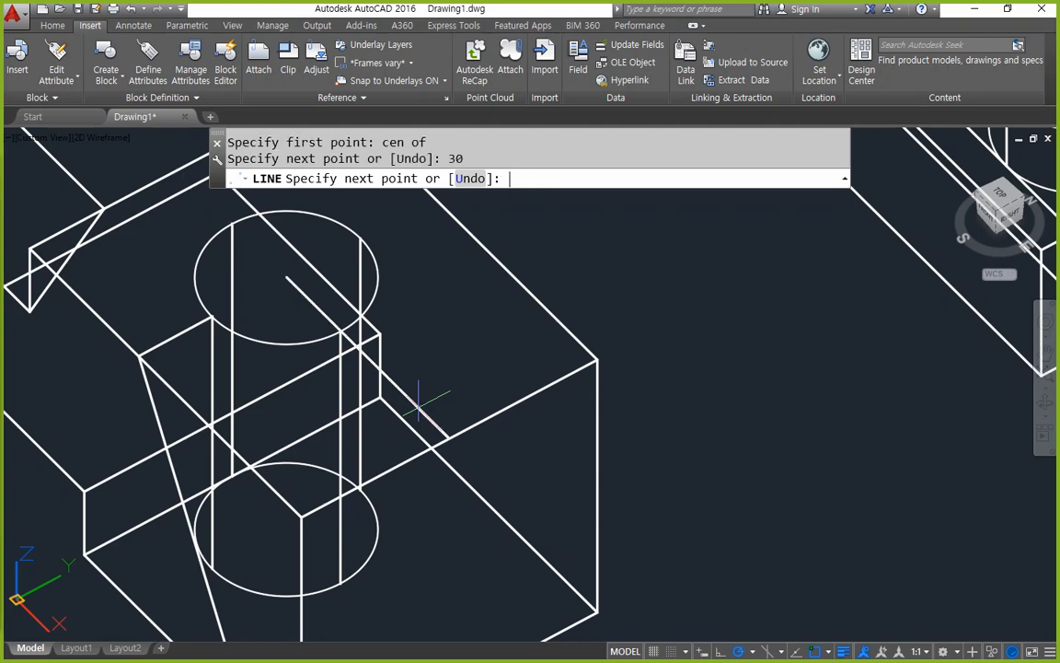
{"action": "left_click", "coordinate": [138, 356]}
{"action": "key", "text": "Escape"}
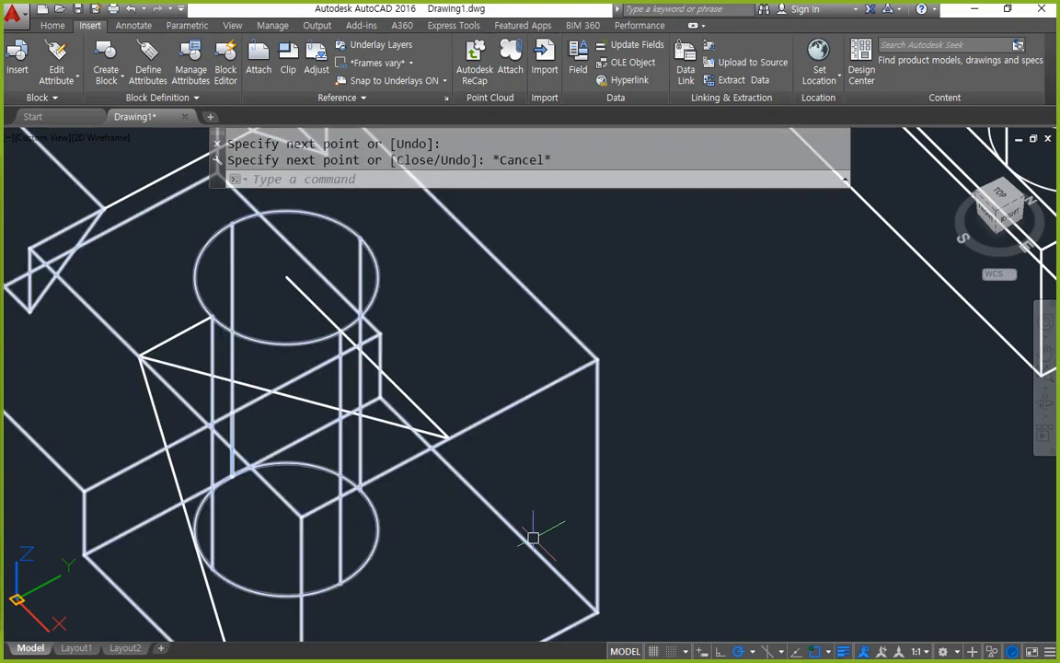
{"action": "middle_click_drag", "start_coordinate": [535, 535], "coordinate": [549, 455]}
{"action": "scroll", "coordinate": [515, 526], "scroll_direction": "down", "scroll_amount": 3}
{"action": "middle_click_drag", "start_coordinate": [516, 525], "coordinate": [535, 514]}
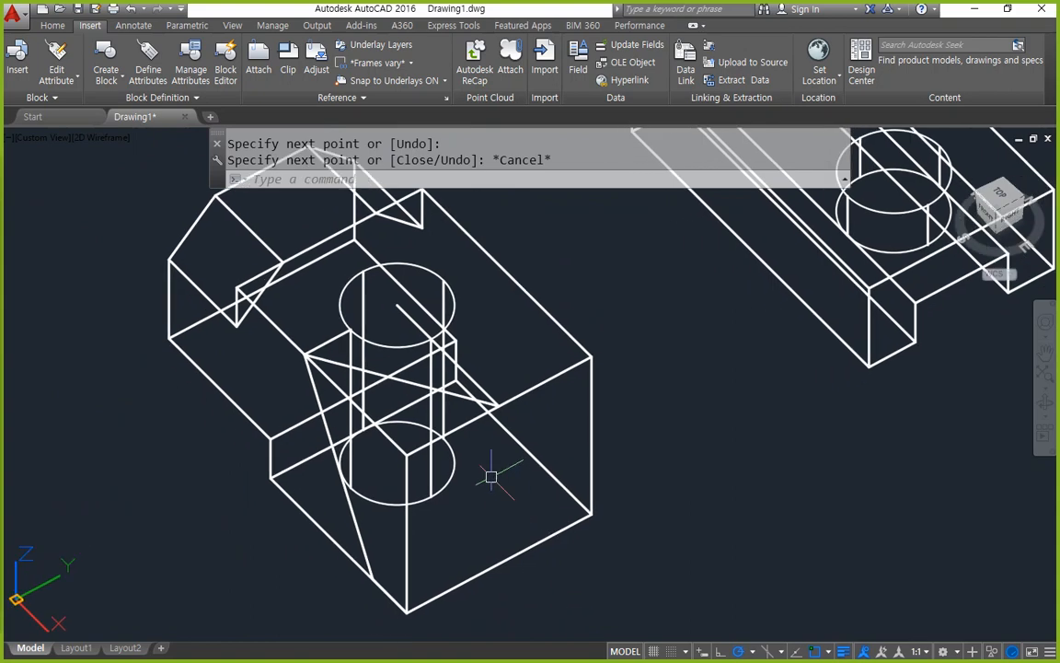
{"action": "left_click_drag", "start_coordinate": [306, 362], "coordinate": [543, 438]}
{"action": "mouse_move", "coordinate": [288, 393]}
{"action": "left_mouse_down"}
{"action": "mouse_move", "coordinate": [369, 535]}
{"action": "mouse_move", "coordinate": [398, 633]}
{"action": "left_mouse_up"}
{"action": "key", "text": "Escape"}
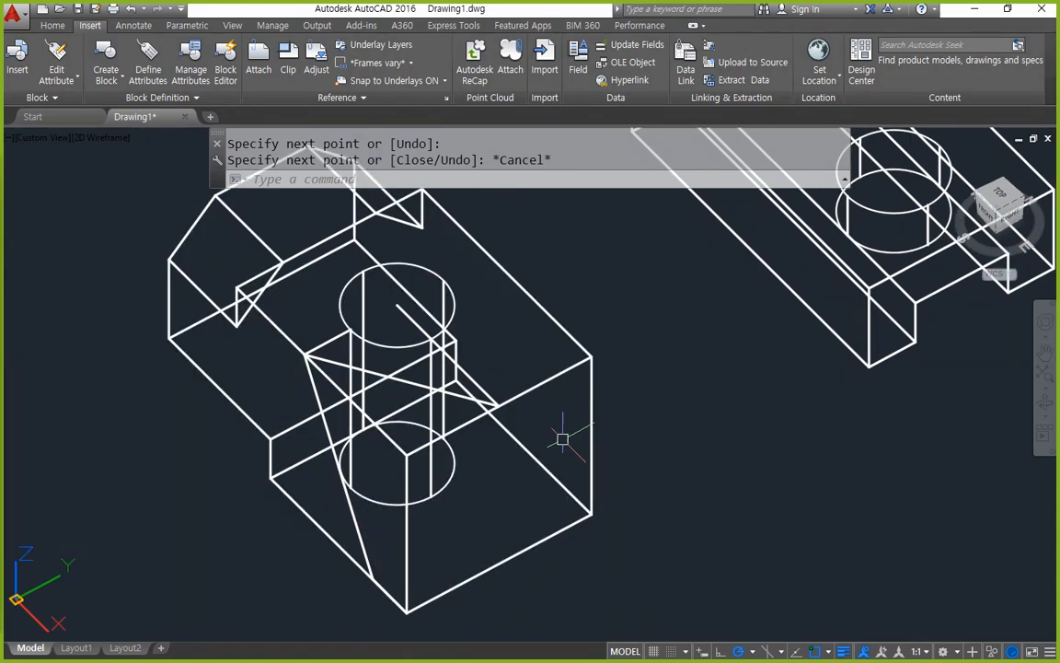
Erase the short perpendicular line between the hole's upper circle and the long top edge.
{"action": "left_click", "coordinate": [328, 343]}
{"action": "type", "text": "e"}
{"action": "key", "text": "Return"}
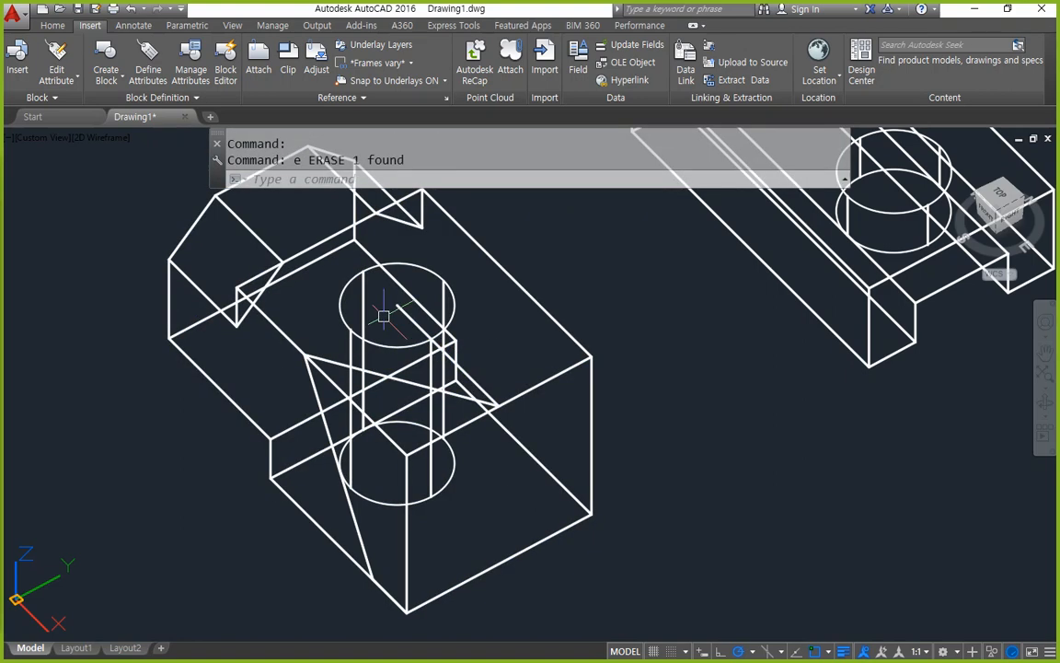
Mirror the two slanted lines across the box's lengthwise axis through the hole's centre, keeping the source objects.
{"action": "type", "text": "mi"}
{"action": "key", "text": "Return"}
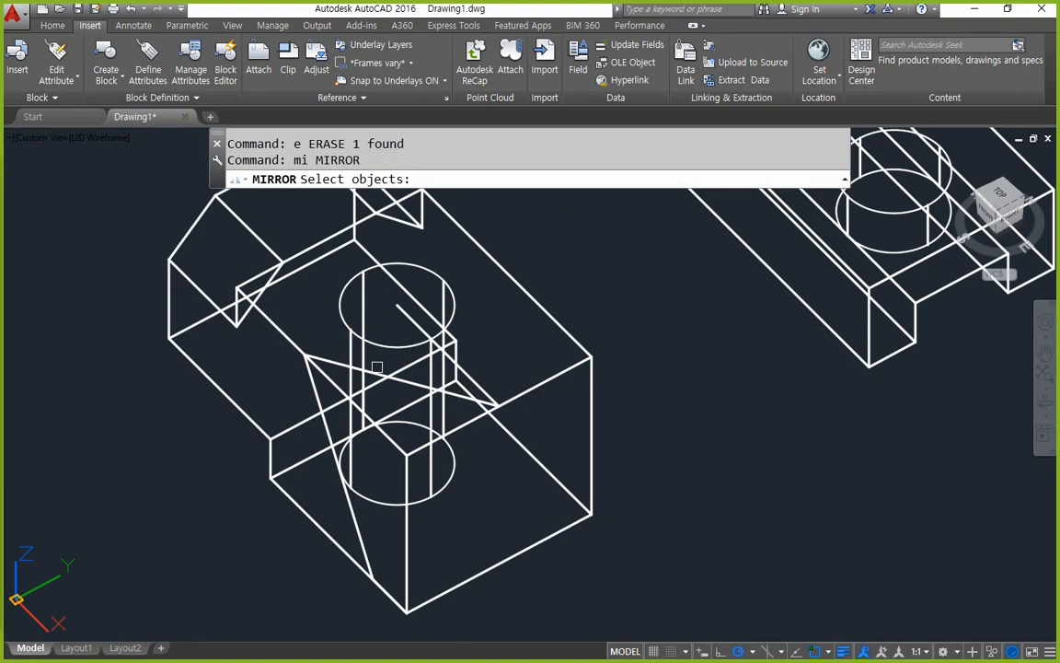
{"action": "left_click", "coordinate": [376, 368]}
{"action": "left_click", "coordinate": [380, 363]}
{"action": "left_click", "coordinate": [329, 362]}
{"action": "left_click", "coordinate": [316, 389]}
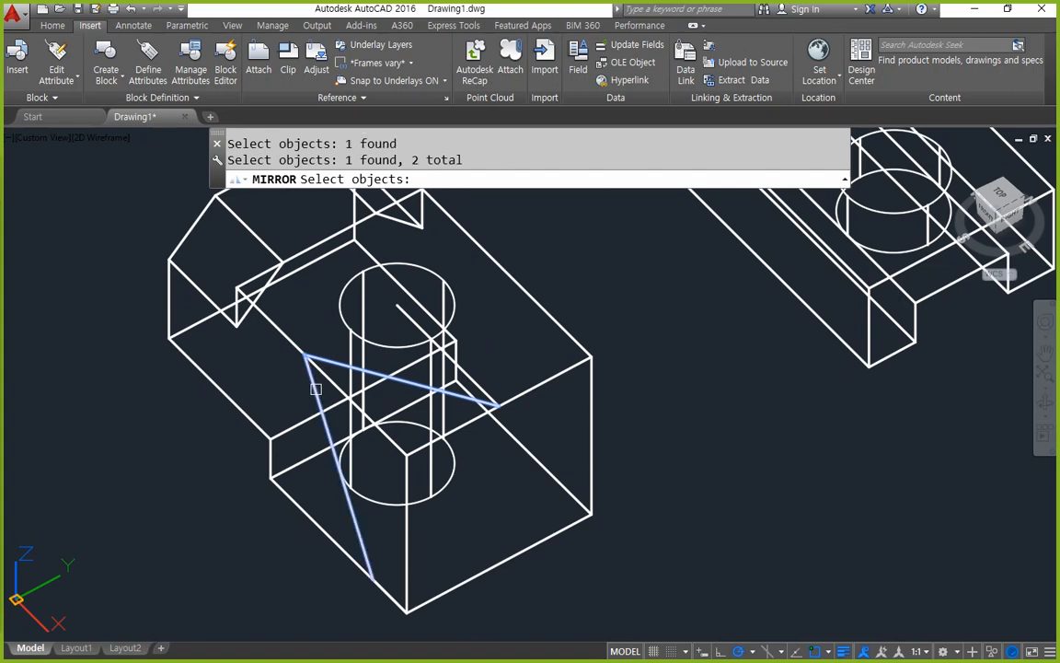
{"action": "key", "text": "Return"}
{"action": "left_click", "coordinate": [397, 463]}
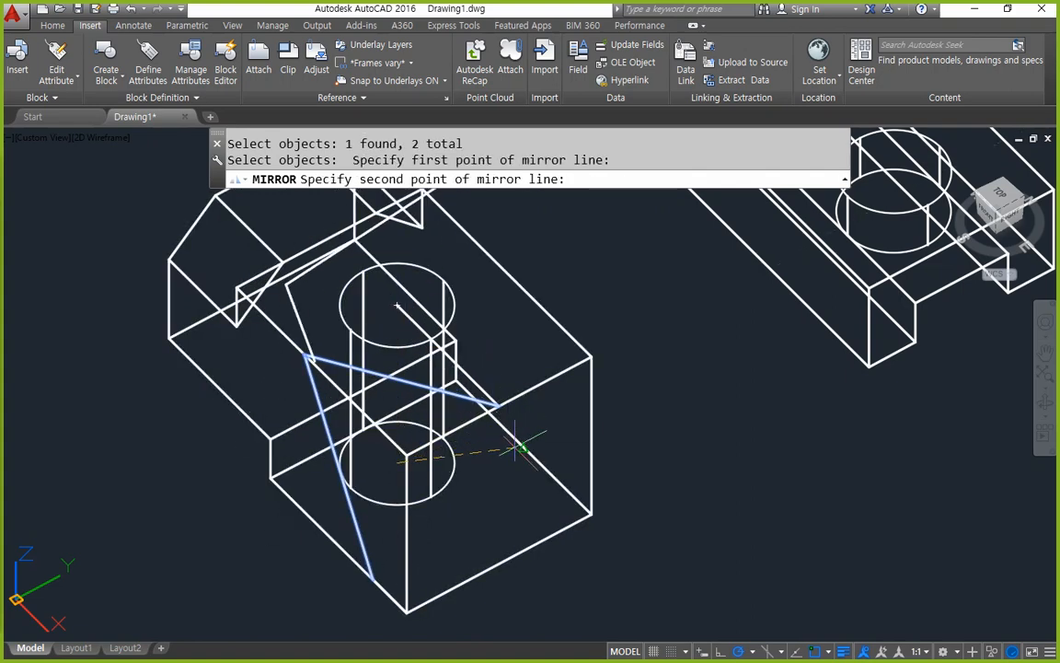
{"action": "left_click", "coordinate": [502, 560]}
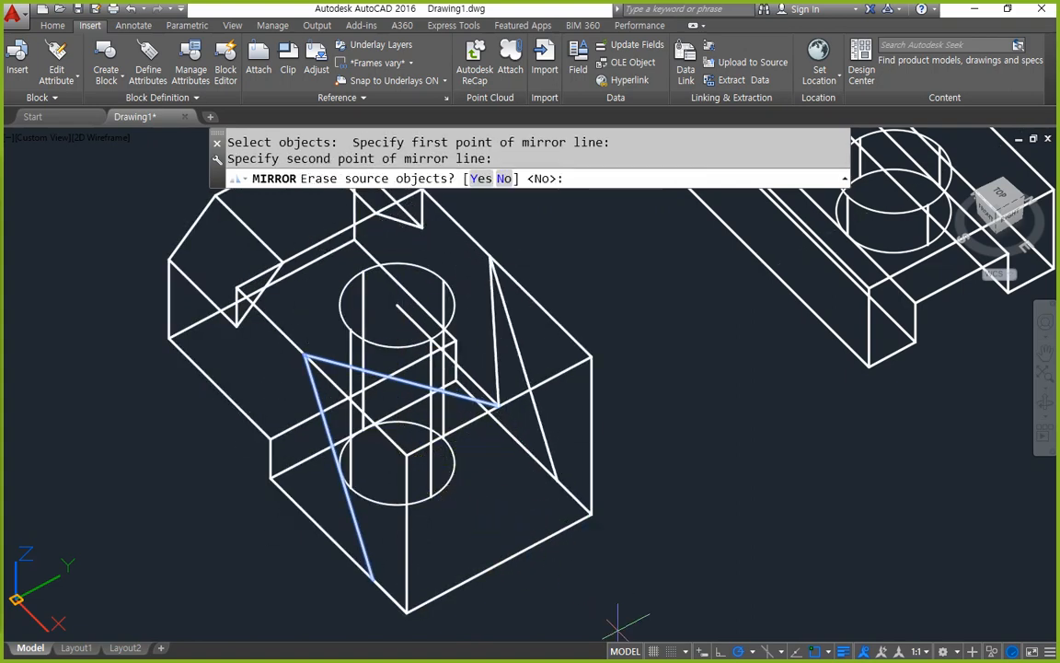
{"action": "key", "text": "Return"}
Slice the notched box through three points on one pair of slanted lines, keeping the main body side.
{"action": "type", "text": "sl"}
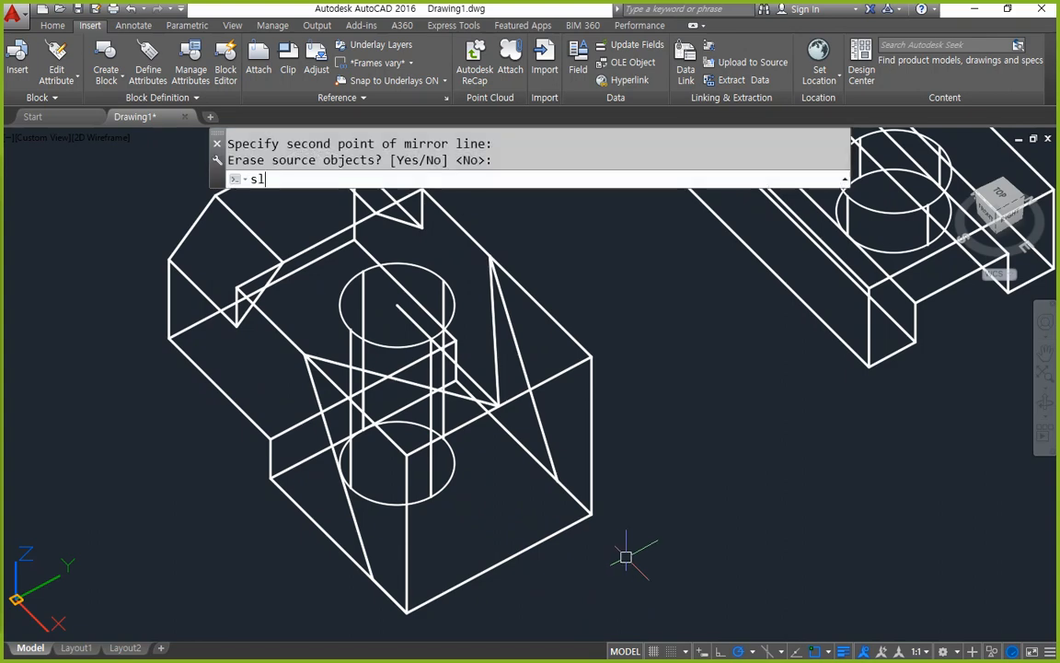
{"action": "key", "text": "Return"}
{"action": "left_click", "coordinate": [506, 565]}
{"action": "left_click", "coordinate": [491, 558]}
{"action": "key", "text": "Return"}
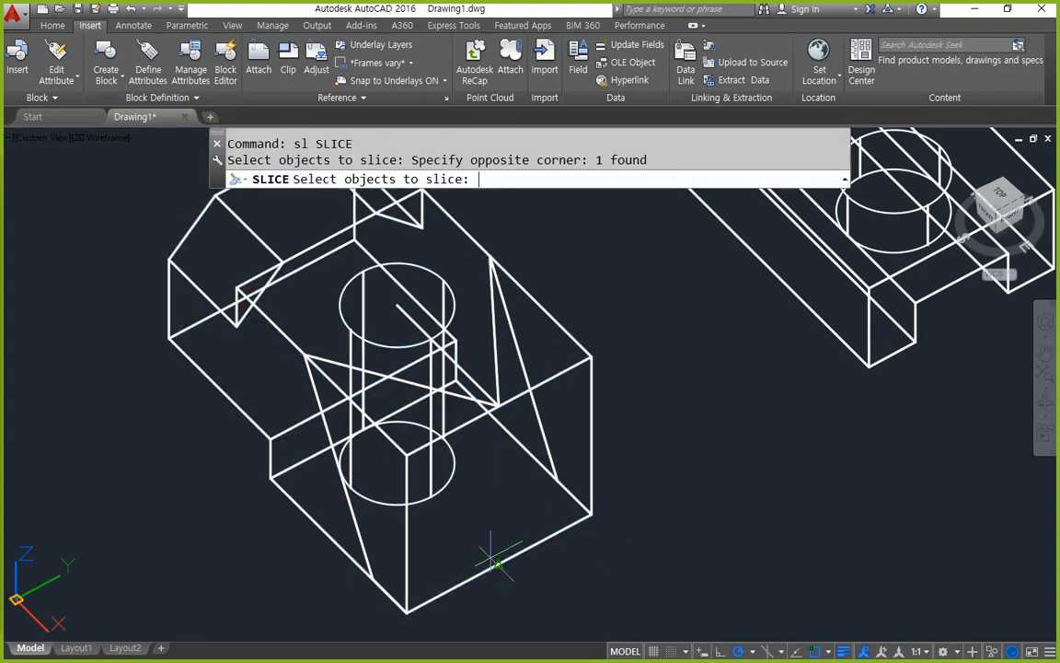
{"action": "key", "text": "Return"}
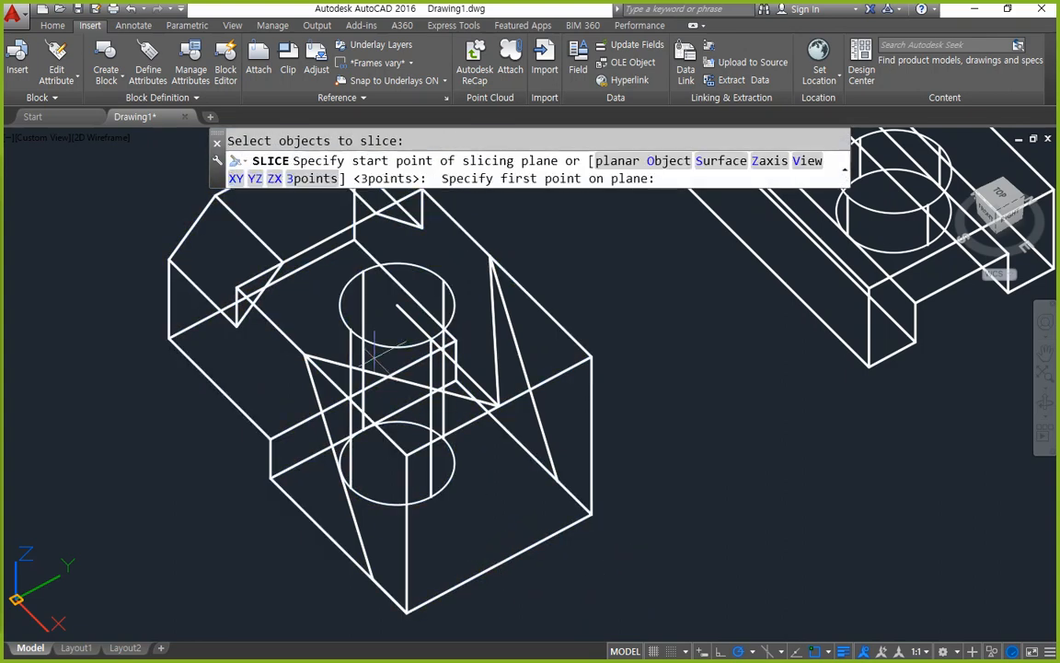
{"action": "left_click", "coordinate": [304, 354]}
{"action": "left_click", "coordinate": [454, 369]}
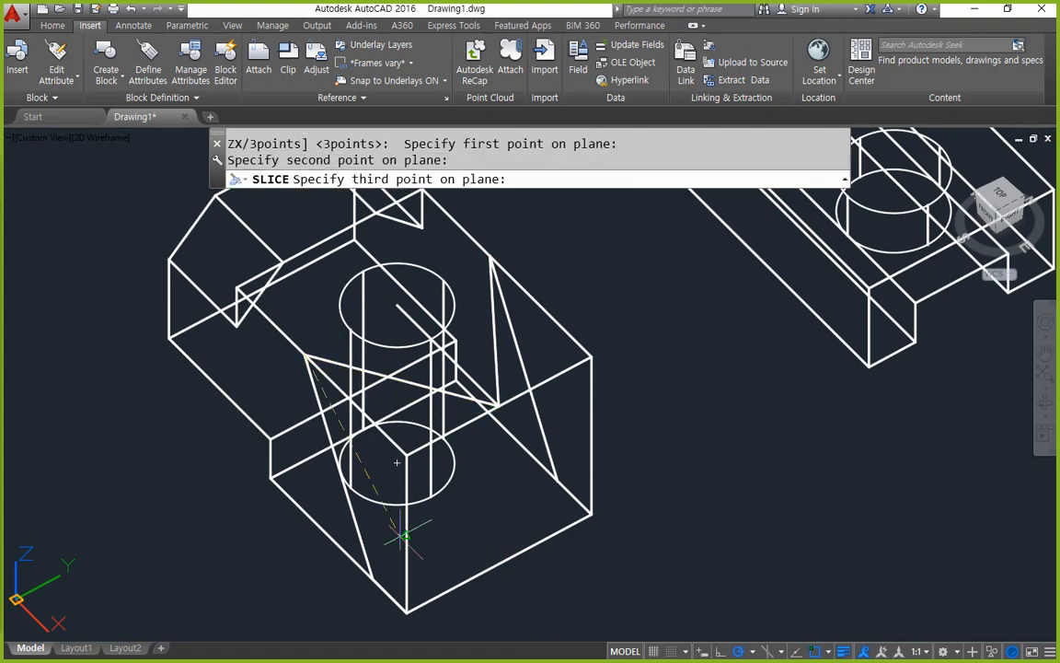
{"action": "left_click", "coordinate": [371, 580]}
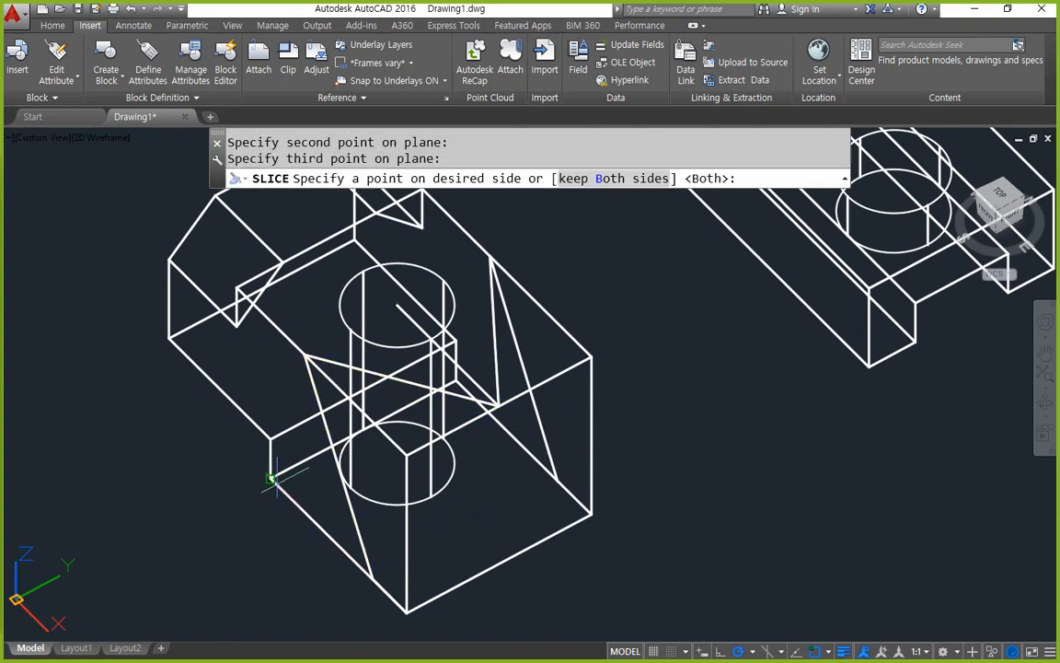
{"action": "left_click", "coordinate": [272, 479]}
Slice the opposite corner through the endpoints of the other pair of slanted lines, keeping the main body.
{"action": "middle_click_drag", "start_coordinate": [267, 586], "coordinate": [414, 550], "text": "shift"}
{"action": "key", "text": "Return"}
{"action": "left_click", "coordinate": [509, 575]}
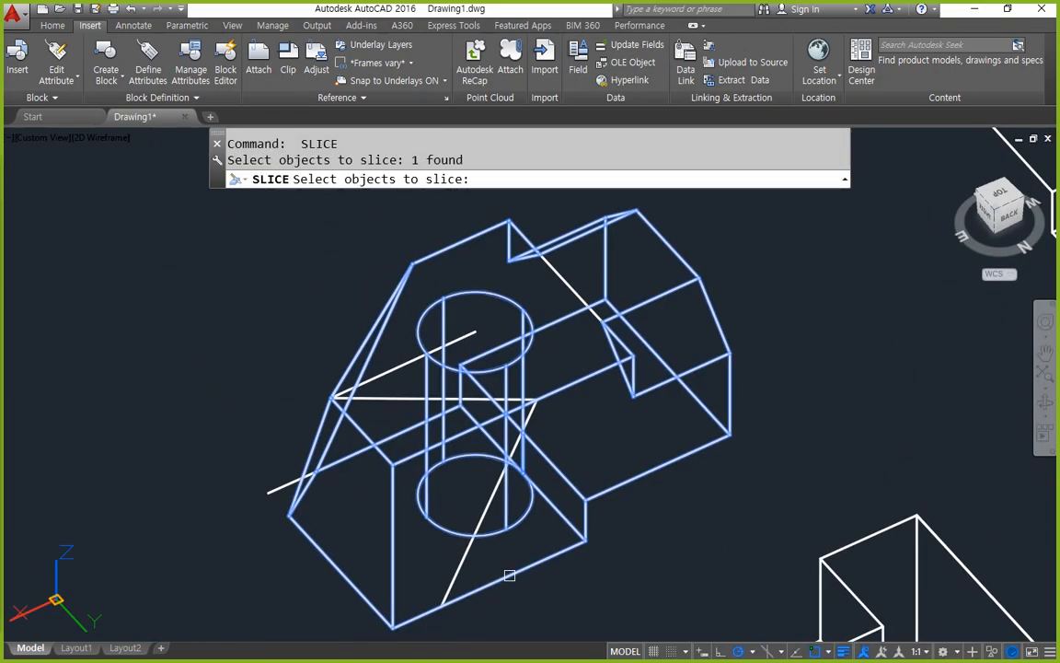
{"action": "key", "text": "Return"}
{"action": "key", "text": "Return"}
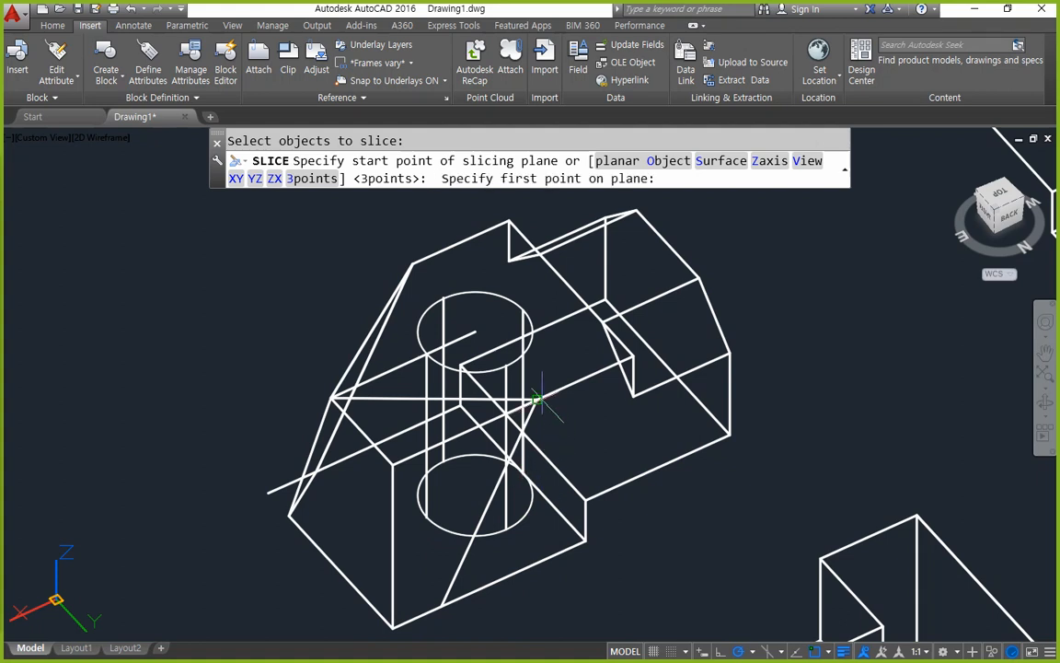
{"action": "left_click", "coordinate": [538, 398]}
{"action": "left_click", "coordinate": [475, 495]}
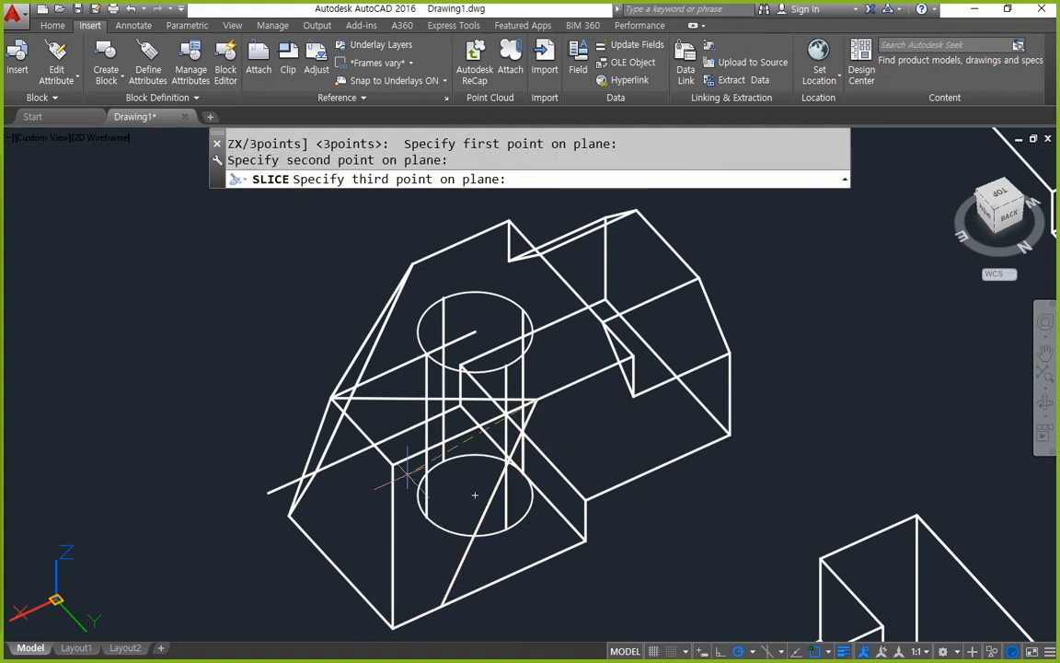
{"action": "left_click", "coordinate": [330, 398]}
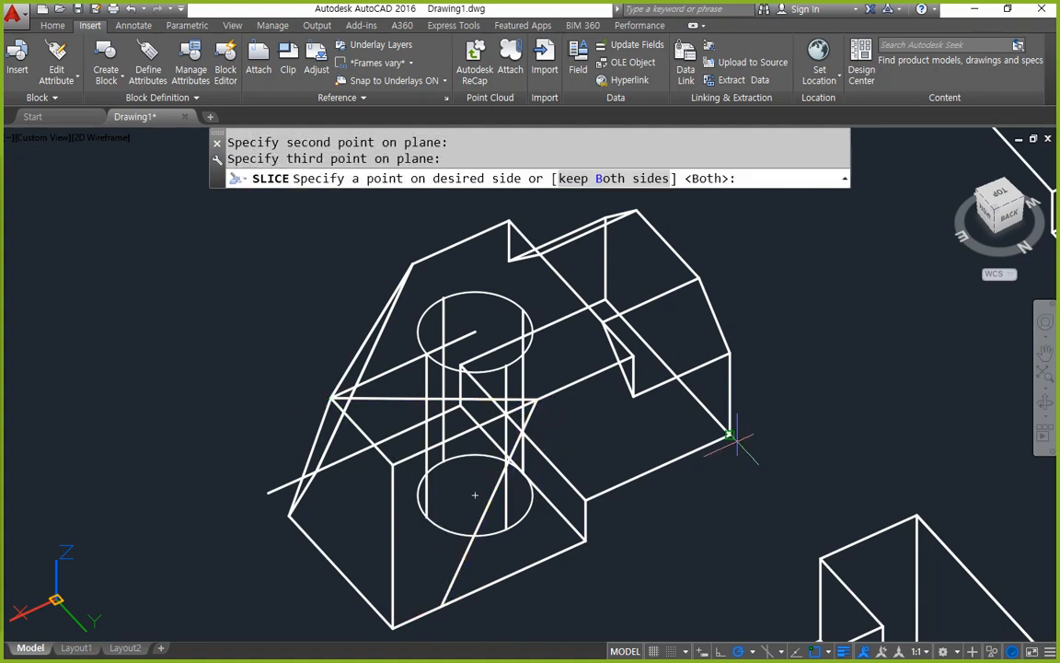
{"action": "middle_click_drag", "start_coordinate": [272, 537], "coordinate": [615, 573], "text": "shift"}
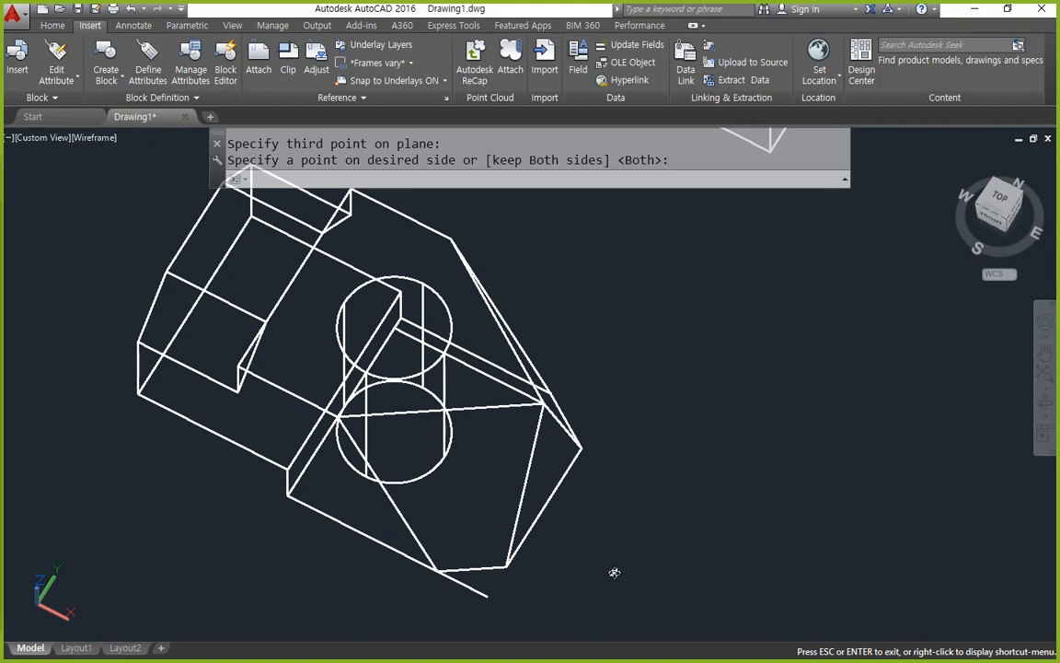
Undo both corner slices and the mirroring of the slanted lines.
{"action": "key", "text": "ctrl+z"}
{"action": "key", "text": "ctrl+z"}
{"action": "key", "text": "ctrl+z"}
{"action": "key", "text": "ctrl+z"}
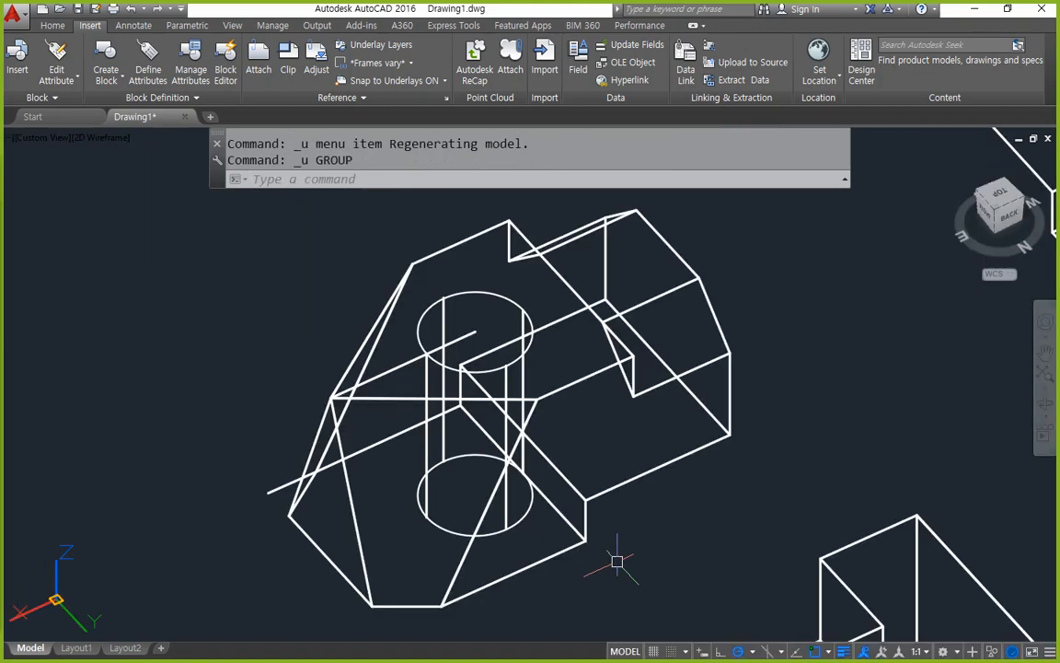
{"action": "key", "text": "ctrl+z"}
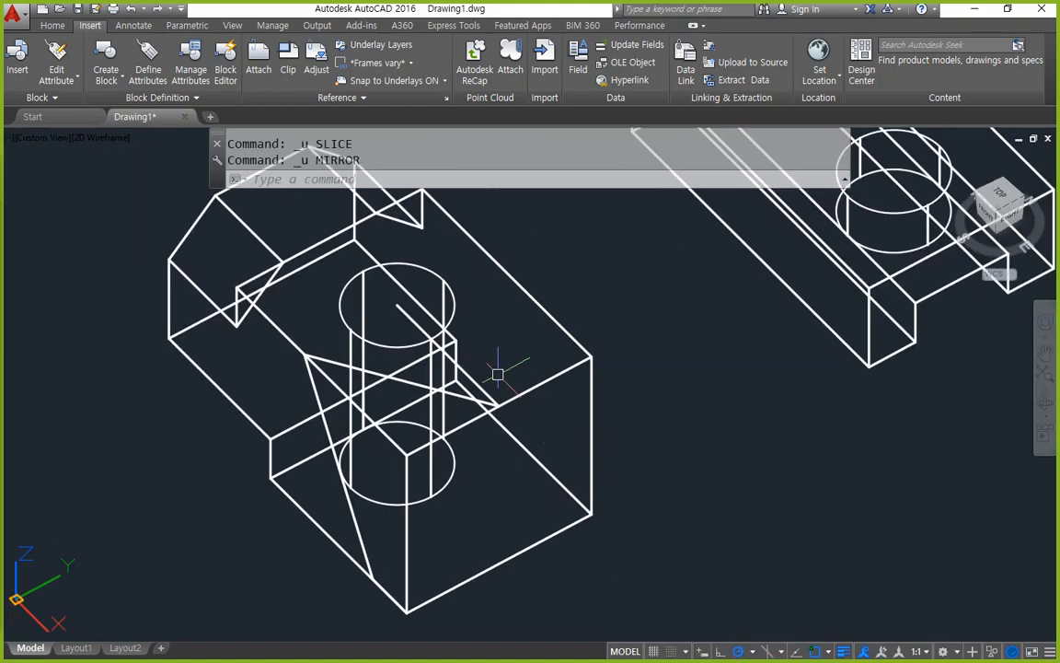
Erase the line running from the hole's upper centre to the end face's top edge.
{"action": "scroll", "coordinate": [491, 371], "scroll_direction": "up", "scroll_amount": 2}
{"action": "left_click", "coordinate": [440, 366]}
{"action": "type", "text": "e"}
{"action": "key", "text": "Return"}
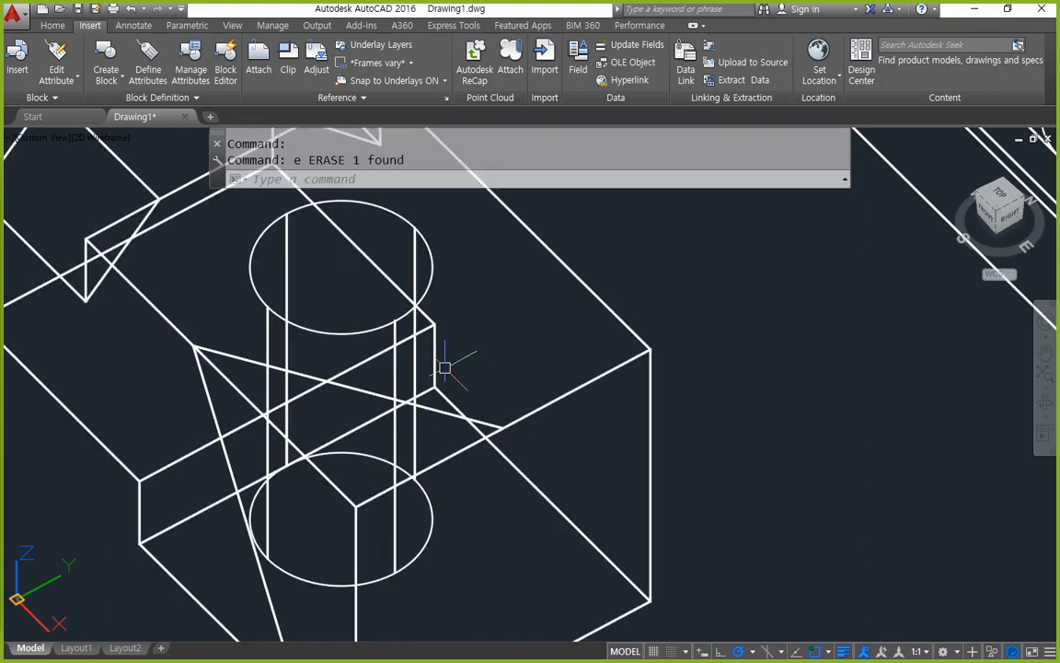
Draw a 20-long line from the hole's upper centre along X toward the end face.
{"action": "type", "text": "l"}
{"action": "key", "text": "Return"}
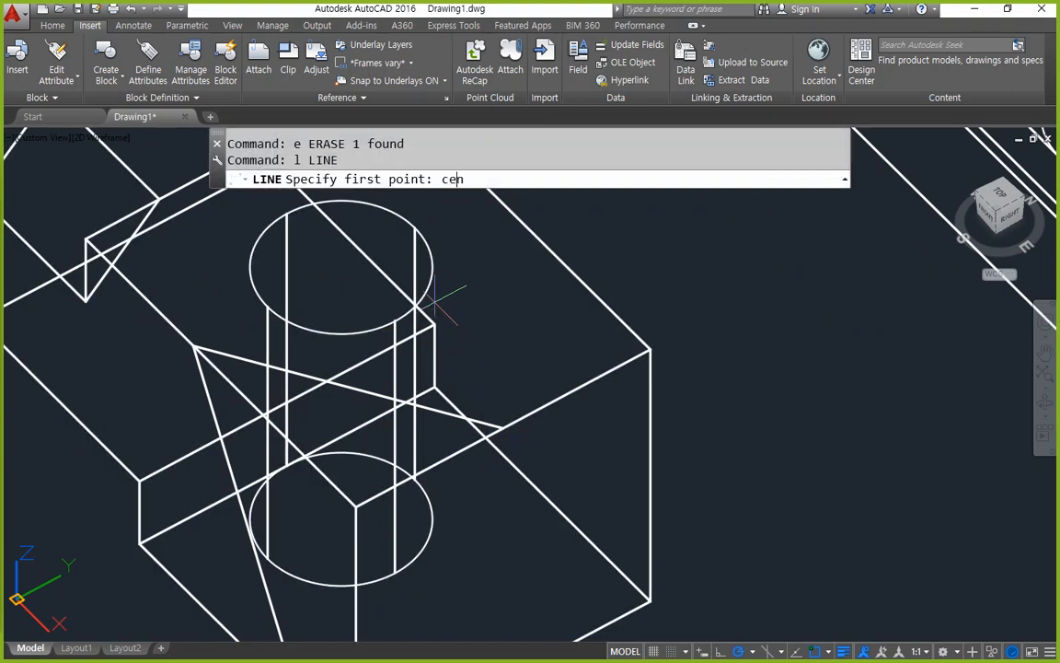
{"action": "type", "text": "cen"}
{"action": "key", "text": "Return"}
{"action": "left_click", "coordinate": [392, 247]}
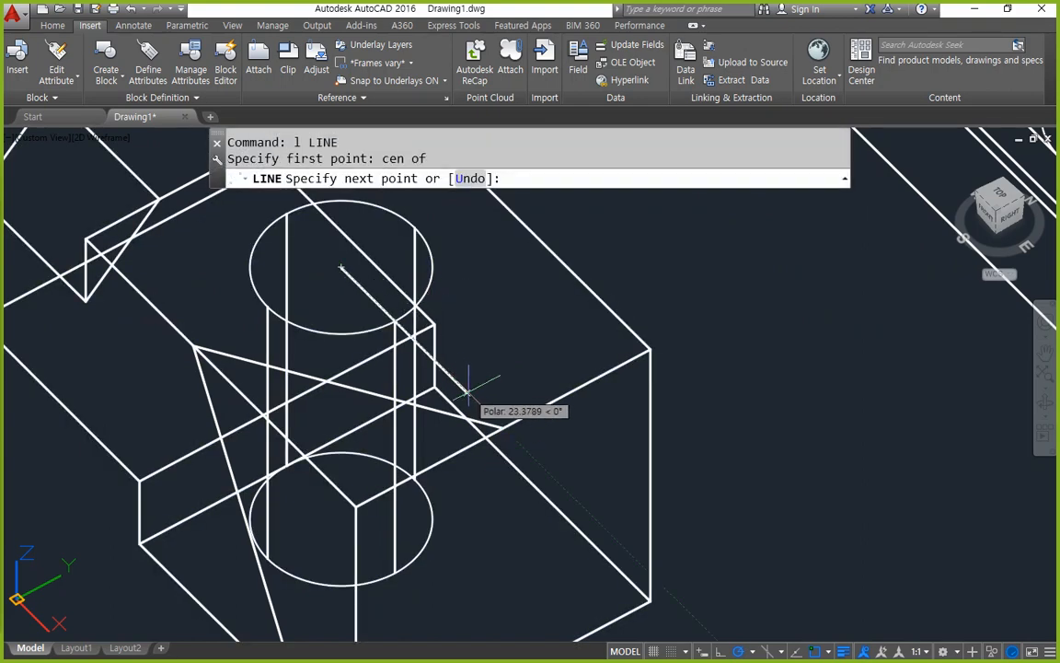
{"action": "type", "text": "20"}
{"action": "key", "text": "Return"}
{"action": "key", "text": "Return"}
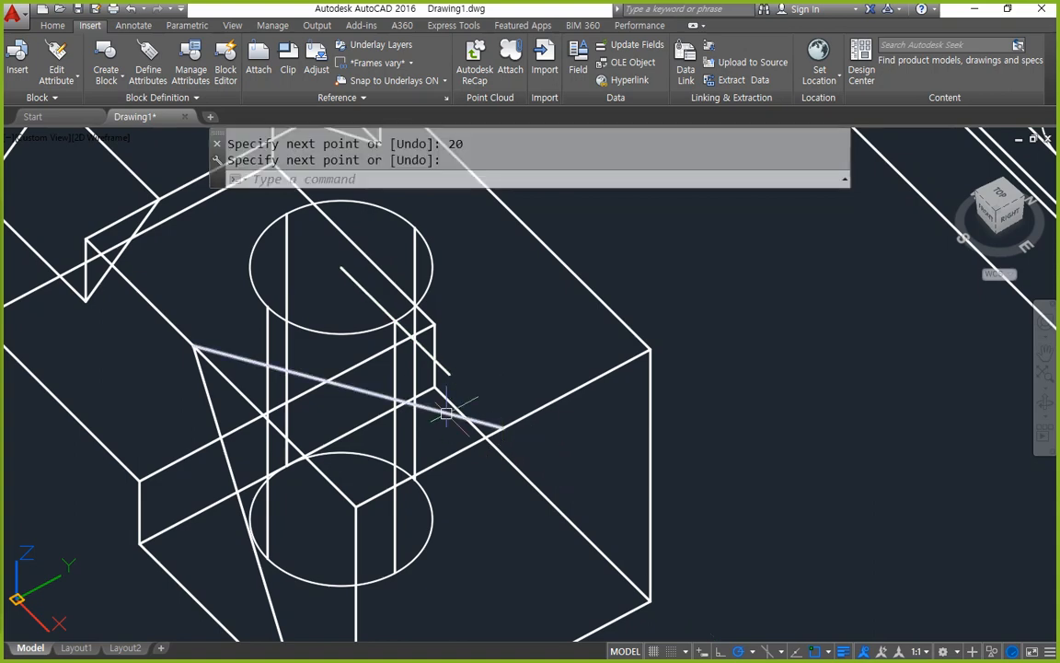
Stretch the top slanted line's inner endpoint from the end face edge to the end of the 20-long line.
{"action": "left_click", "coordinate": [479, 422]}
{"action": "left_click", "coordinate": [503, 427]}
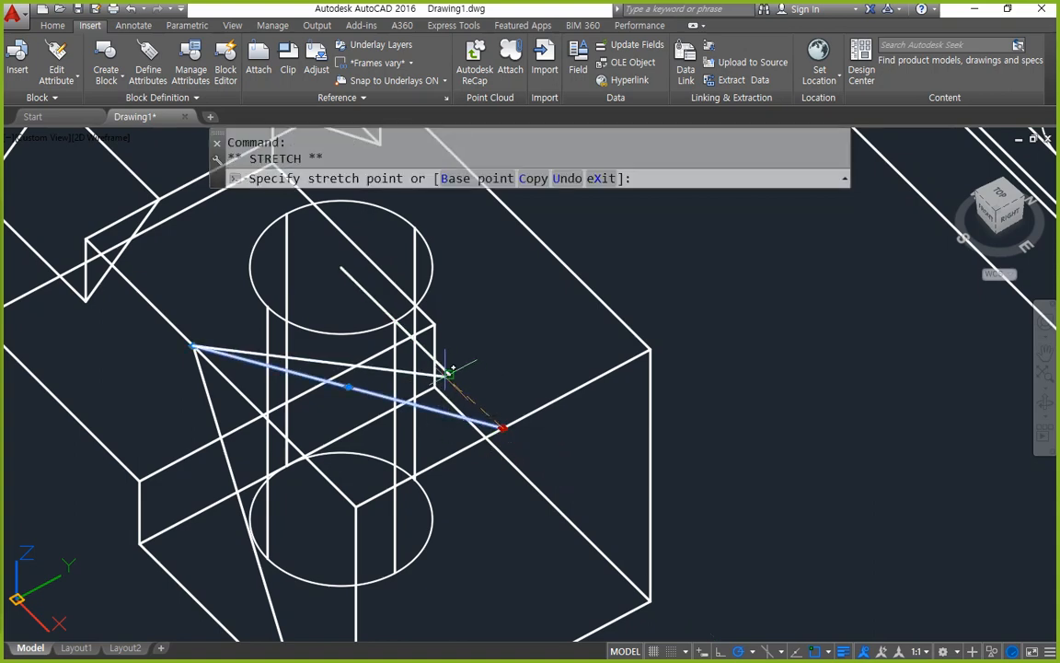
{"action": "left_click", "coordinate": [449, 374]}
{"action": "key", "text": "Escape"}
Mirror the two slanted lines across the box's lengthwise axis through the hole's centre, keeping the source lines.
{"action": "type", "text": "mi"}
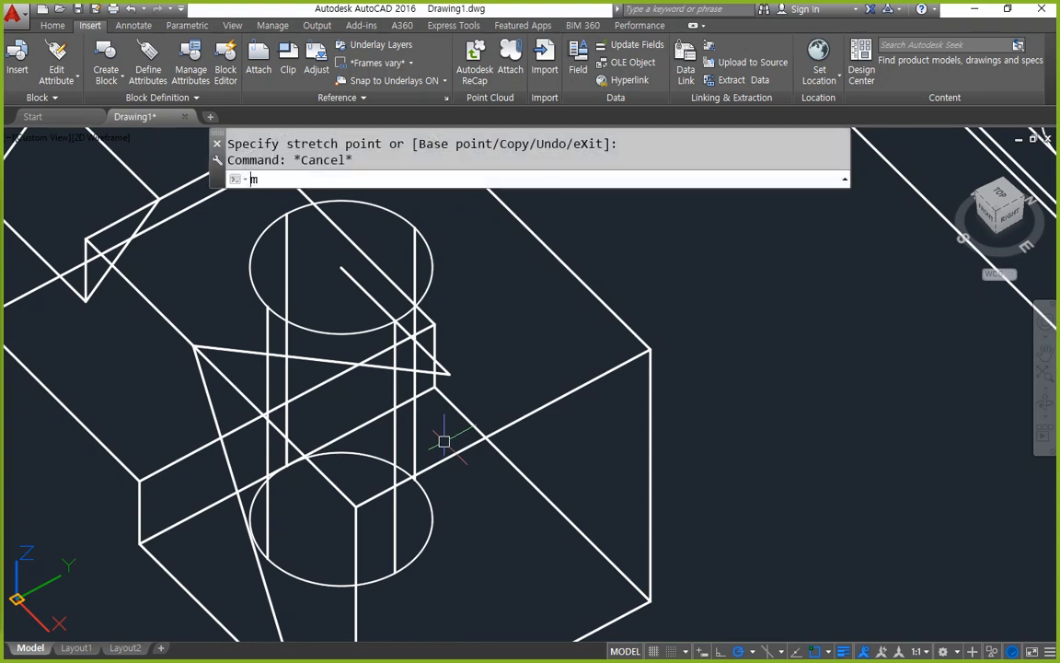
{"action": "key", "text": "Return"}
{"action": "left_click", "coordinate": [332, 360]}
{"action": "left_click", "coordinate": [198, 397]}
{"action": "left_click", "coordinate": [188, 359]}
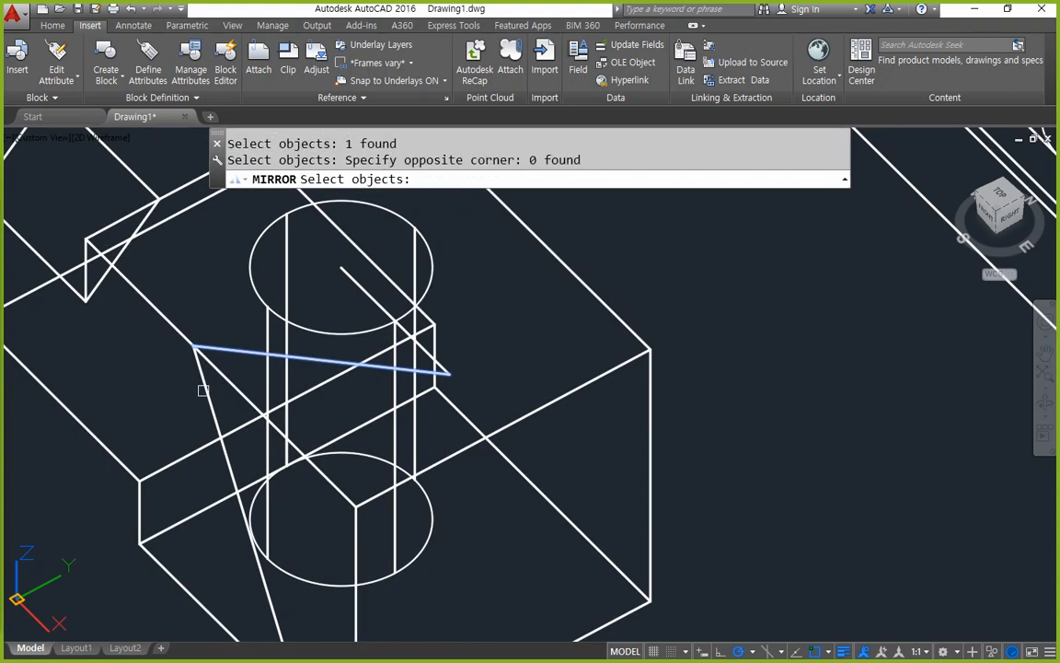
{"action": "left_click", "coordinate": [195, 361]}
{"action": "key", "text": "Return"}
{"action": "left_click", "coordinate": [342, 267]}
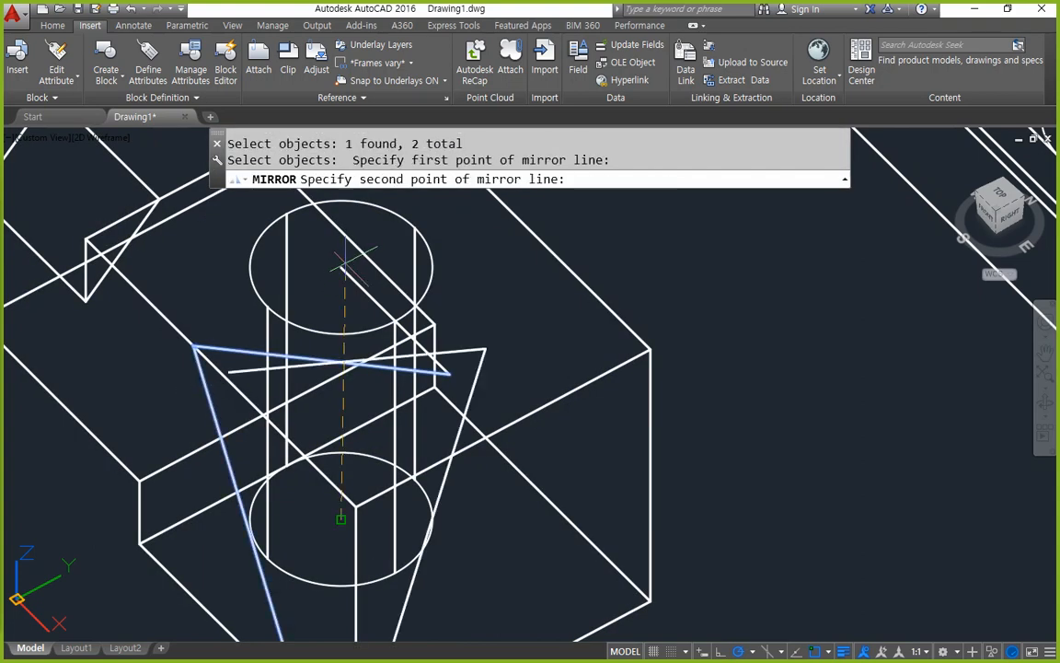
{"action": "scroll", "coordinate": [479, 582], "scroll_direction": "down", "scroll_amount": 3}
{"action": "middle_click_drag", "start_coordinate": [479, 581], "coordinate": [464, 453]}
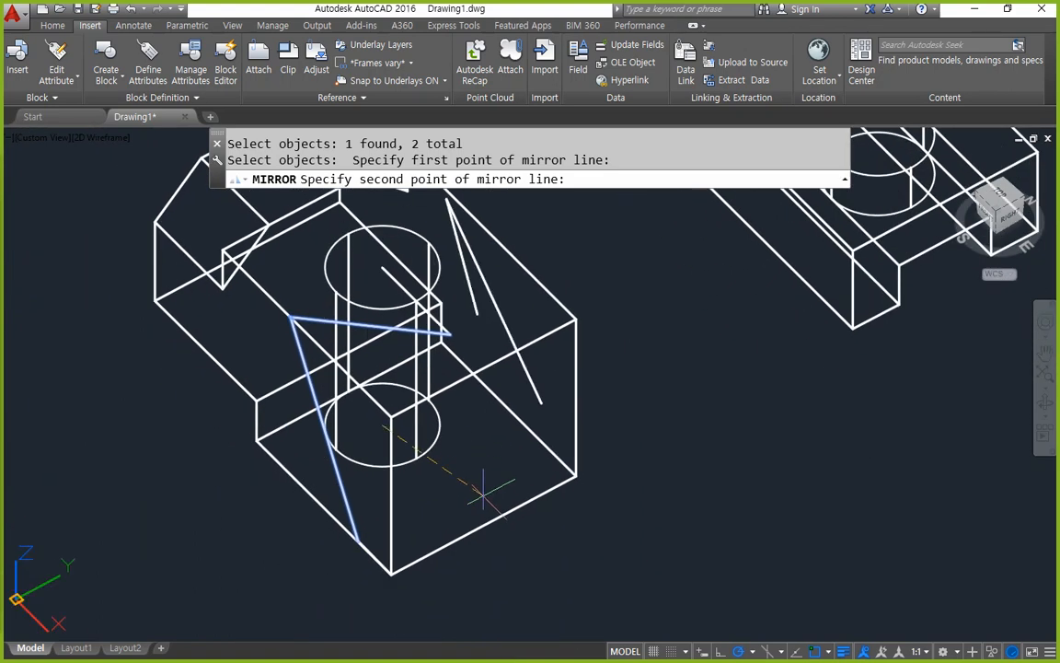
{"action": "left_click", "coordinate": [451, 458]}
{"action": "key", "text": "Escape"}
{"action": "key", "text": "Escape"}
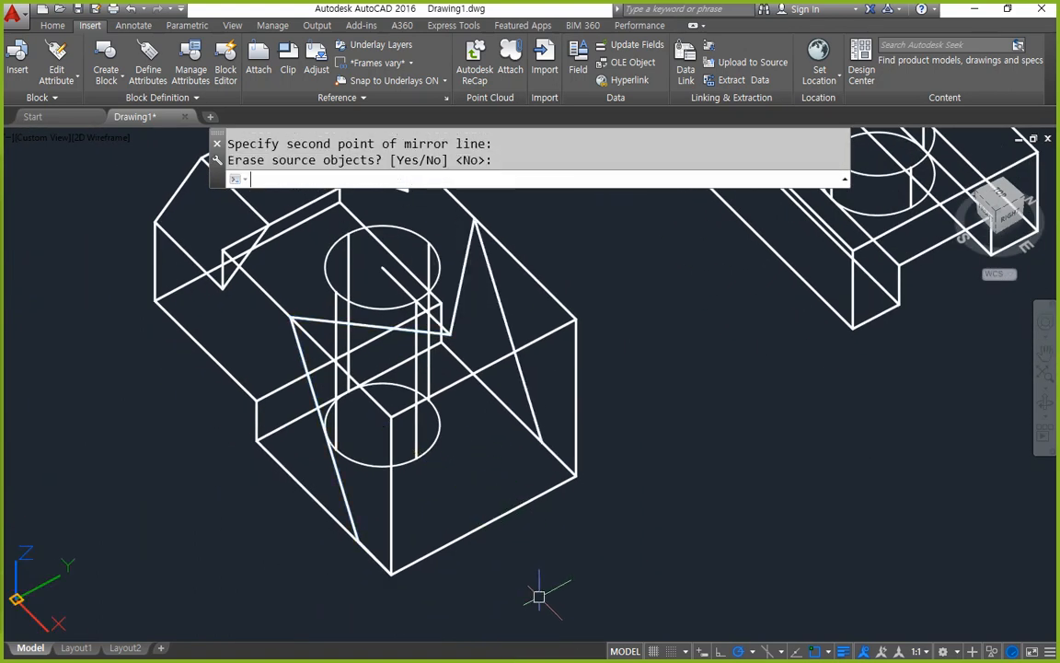
Slice off the box corner on the plane through the first pair of slanted lines' endpoints, keeping the main body.
{"action": "type", "text": "sl"}
{"action": "key", "text": "Return"}
{"action": "left_click", "coordinate": [465, 500]}
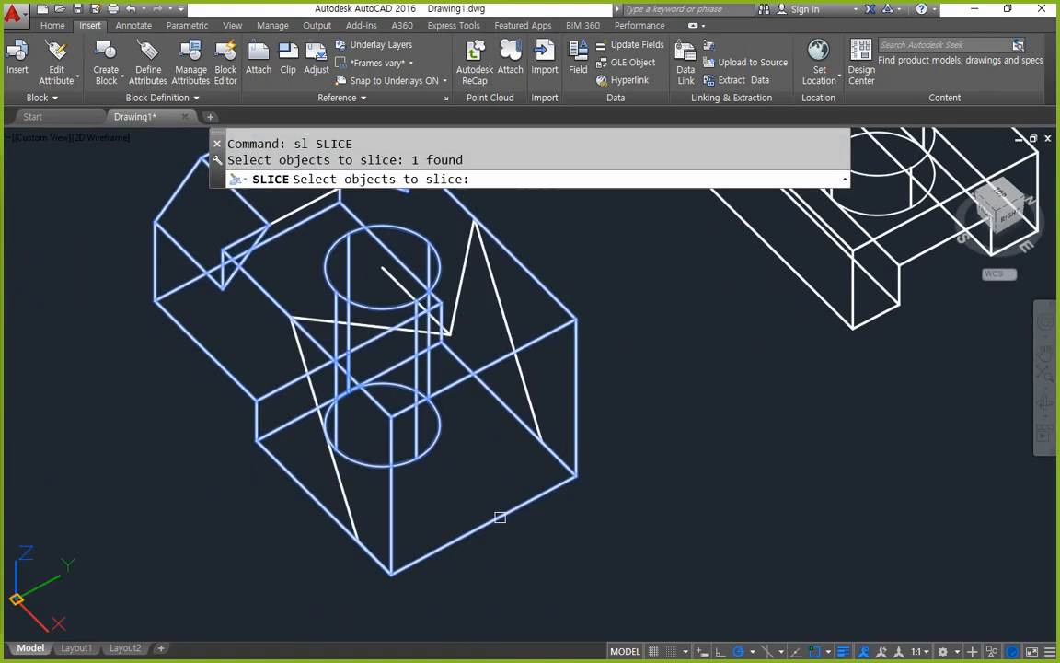
{"action": "key", "text": "Return"}
{"action": "key", "text": "Return"}
{"action": "left_click", "coordinate": [291, 316]}
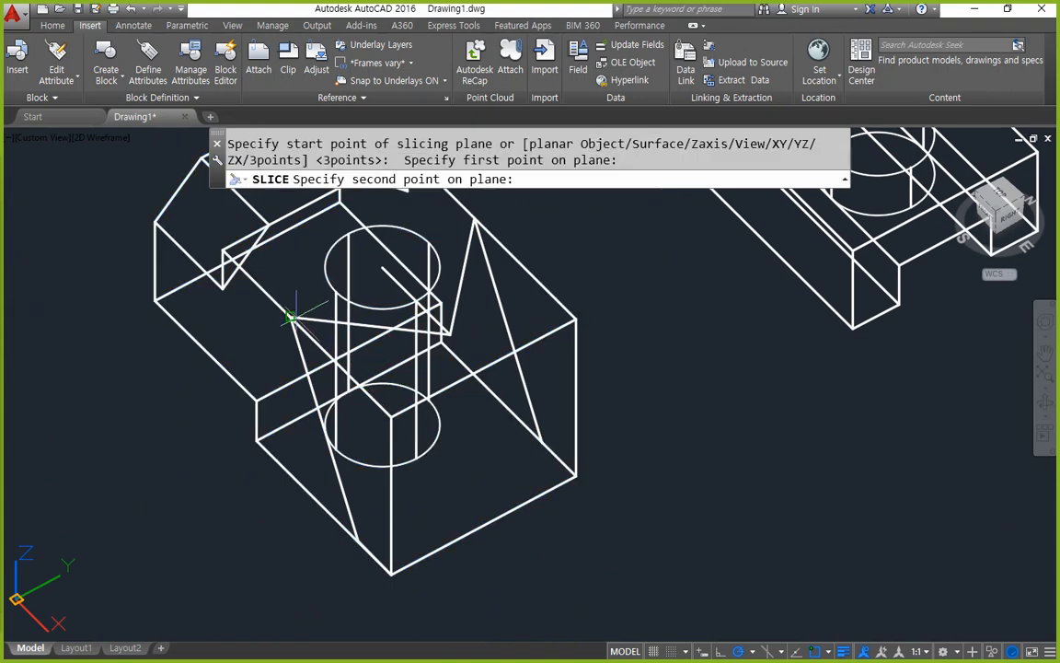
{"action": "left_click", "coordinate": [441, 334]}
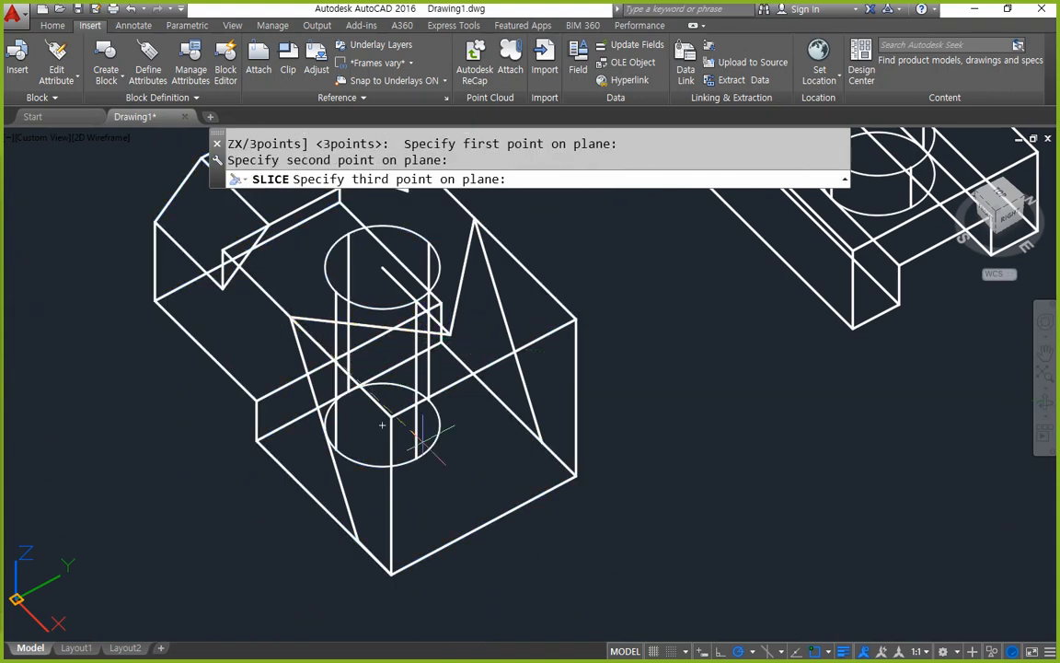
{"action": "left_click", "coordinate": [358, 540]}
{"action": "left_click", "coordinate": [257, 442]}
Slice off the opposite corner on the plane through the mirrored lines' endpoints, keeping the side with the notch.
{"action": "middle_click_drag", "start_coordinate": [709, 534], "coordinate": [535, 534], "text": "shift"}
{"action": "key", "text": "space"}
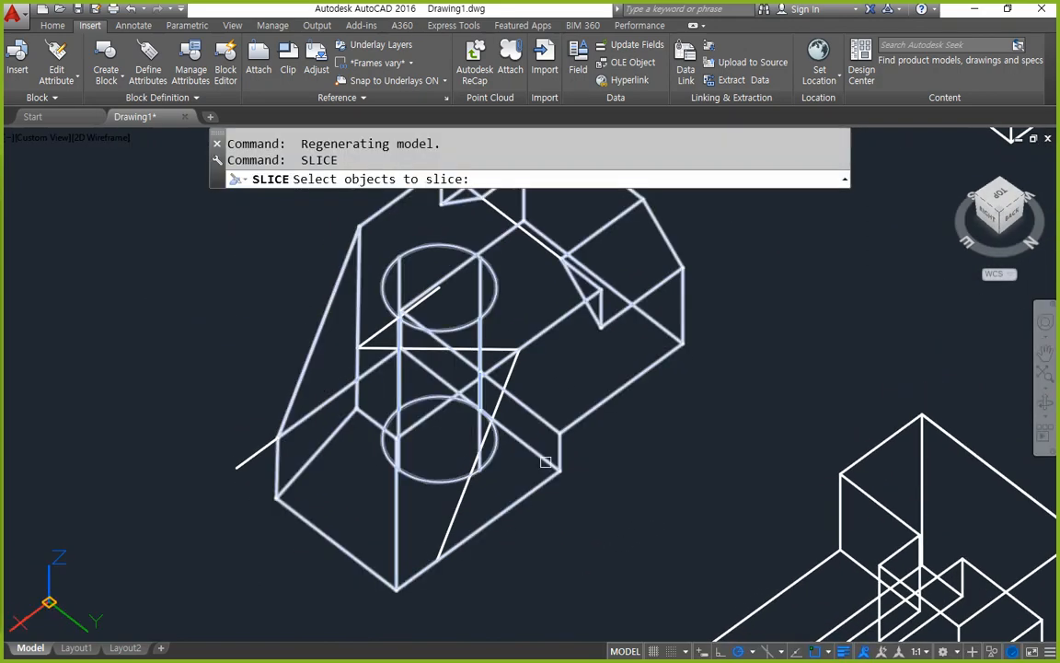
{"action": "left_click", "coordinate": [566, 443]}
{"action": "left_click", "coordinate": [550, 473]}
{"action": "key", "text": "space"}
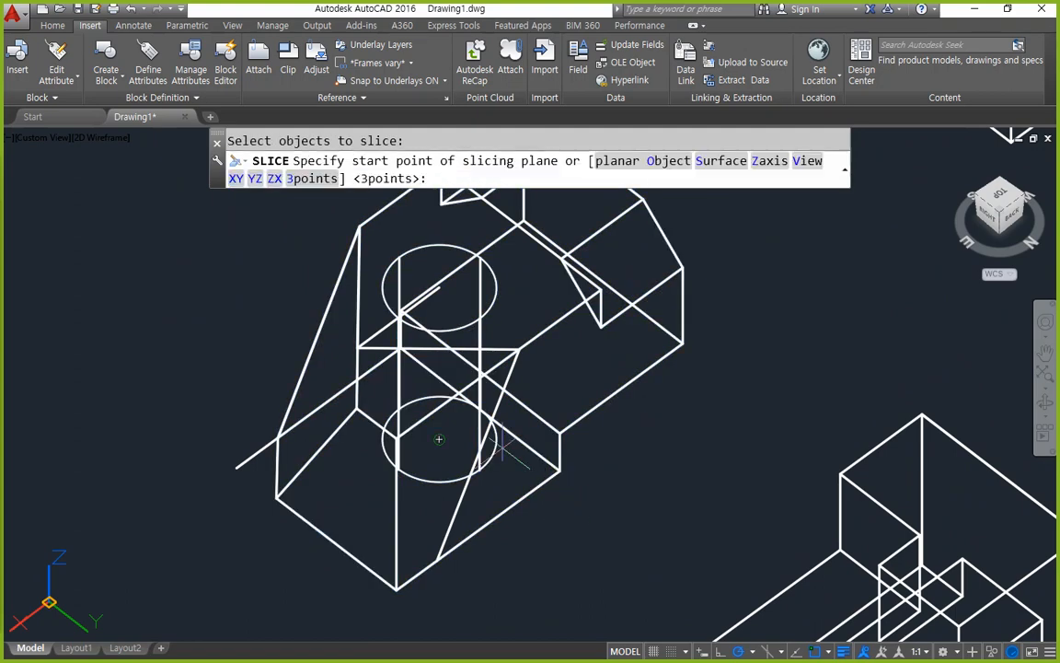
{"action": "key", "text": "space"}
{"action": "left_click", "coordinate": [521, 348]}
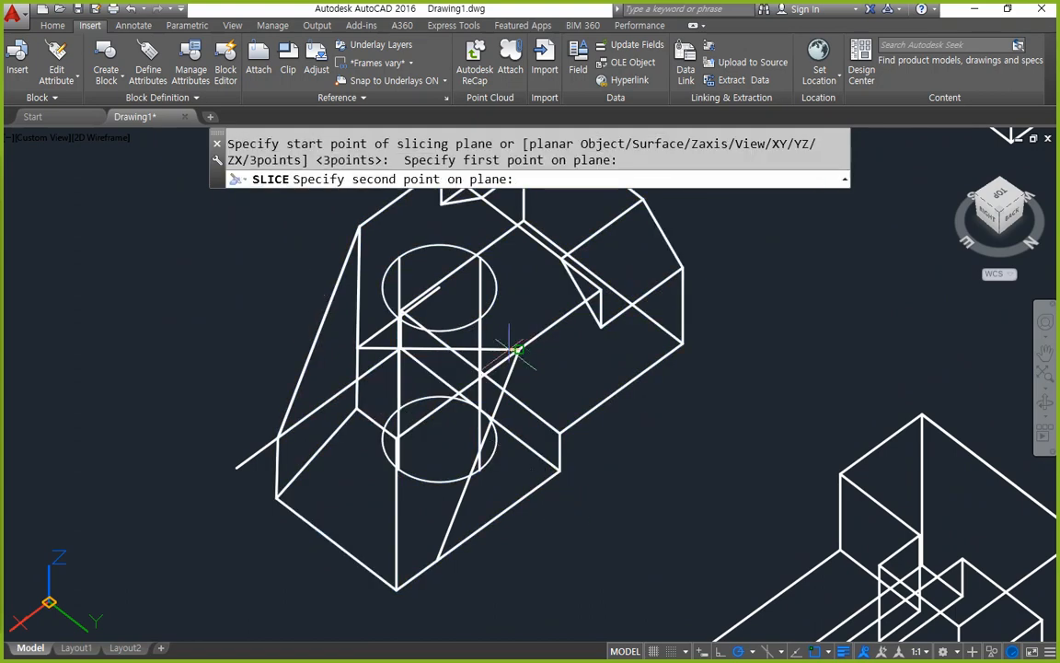
{"action": "left_click", "coordinate": [357, 348]}
{"action": "left_click", "coordinate": [438, 562]}
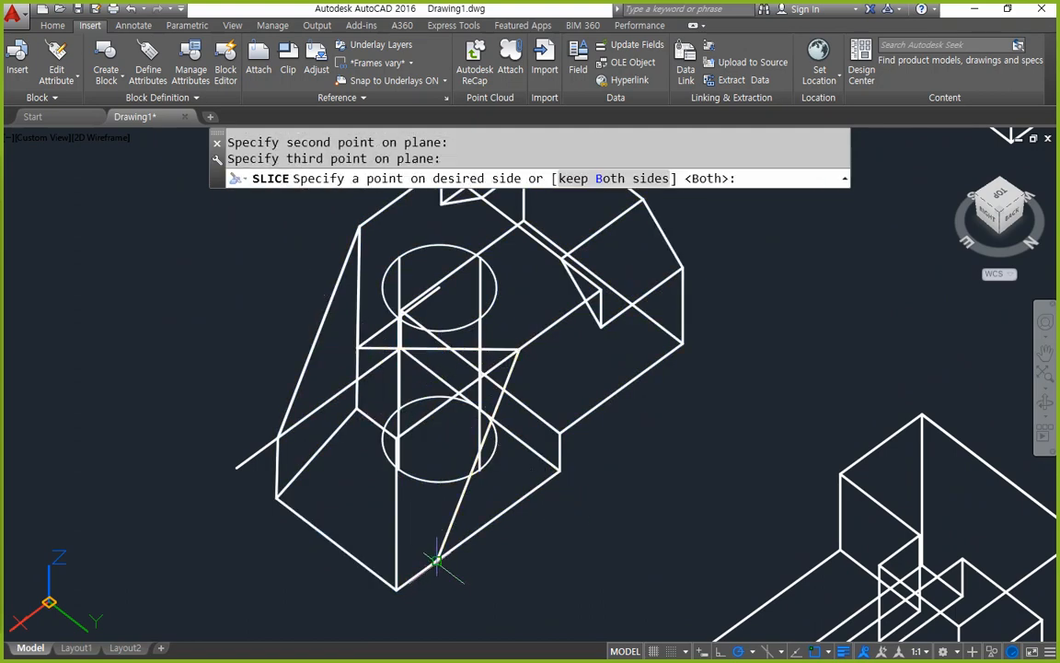
{"action": "left_click", "coordinate": [575, 445]}
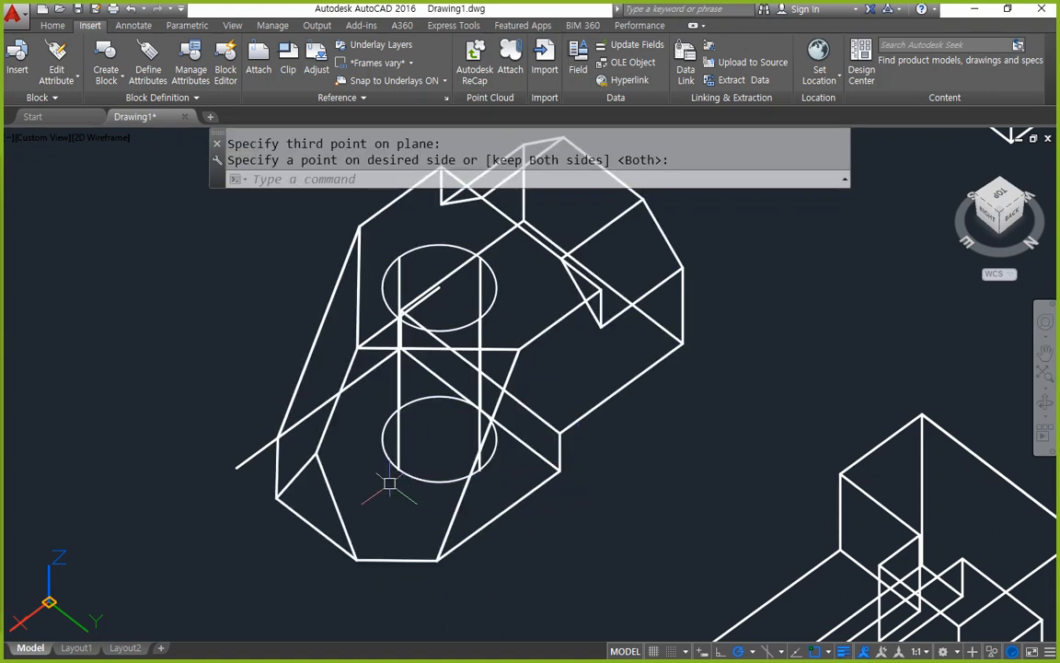
Erase the slanted and centre construction lines around the sliced end of the box.
{"action": "left_click", "coordinate": [102, 222]}
{"action": "left_click", "coordinate": [632, 592]}
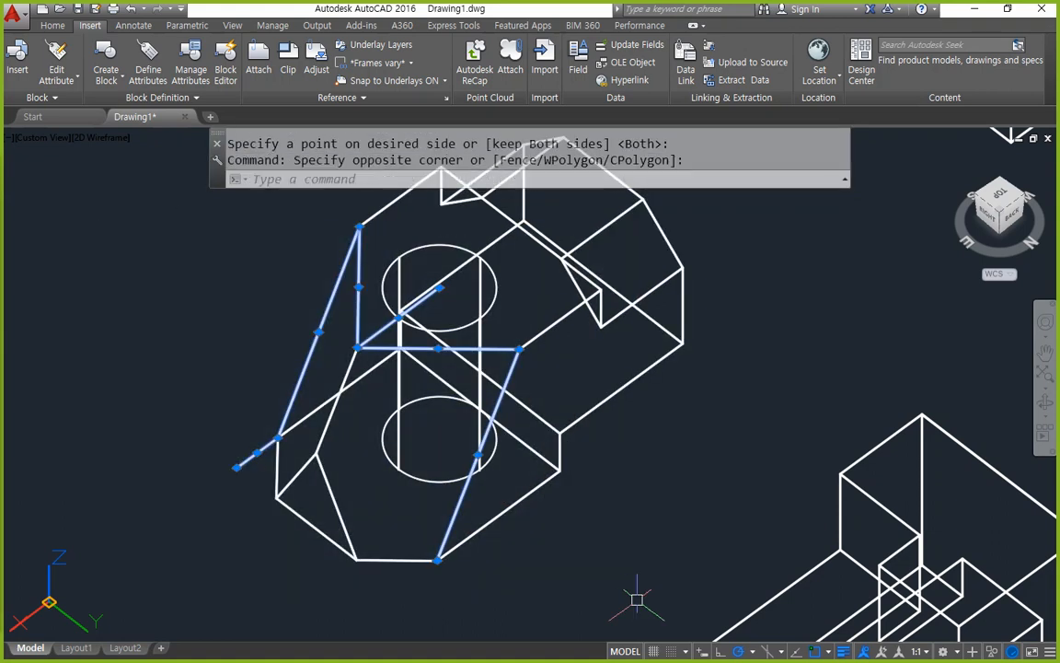
{"action": "type", "text": "E"}
{"action": "key", "text": "Return"}
Display the model in the Shades of Gray visual style and orbit around the finished part.
{"action": "type", "text": "sha"}
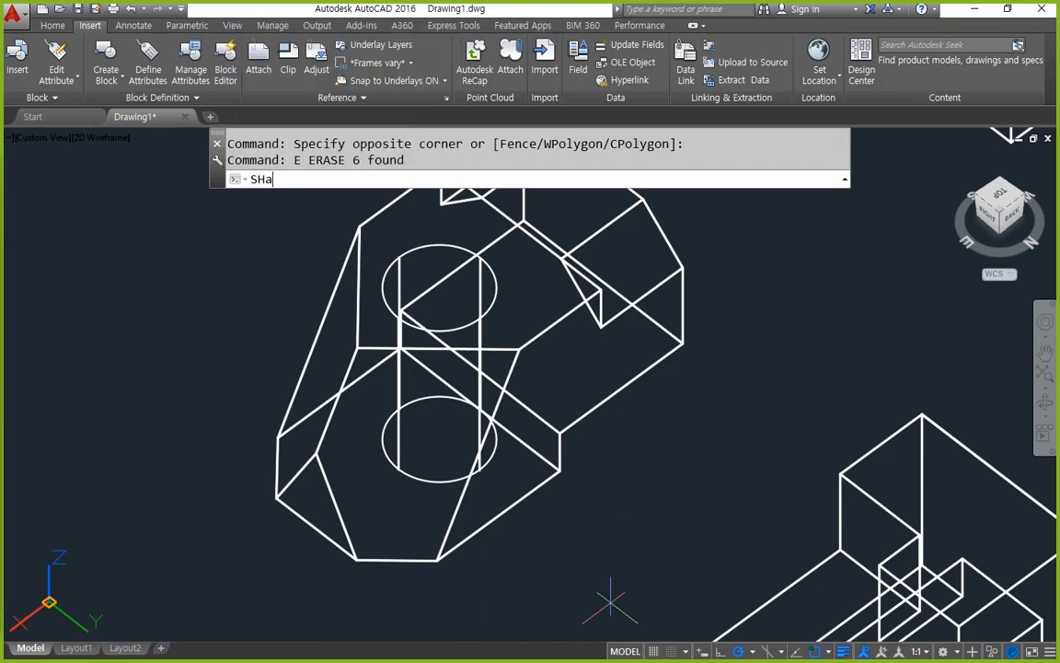
{"action": "key", "text": "Return"}
{"action": "type", "text": "g"}
{"action": "key", "text": "Return"}
{"action": "mouse_move", "coordinate": [186, 538]}
{"action": "middle_mouse_down", "text": "shift"}
{"action": "mouse_move", "coordinate": [239, 478]}
{"action": "mouse_move", "coordinate": [526, 509]}
{"action": "mouse_move", "coordinate": [436, 590]}
{"action": "mouse_move", "coordinate": [484, 421]}
{"action": "mouse_move", "coordinate": [360, 353]}
{"action": "mouse_move", "coordinate": [212, 368]}
{"action": "mouse_move", "coordinate": [282, 577]}
{"action": "middle_mouse_up", "text": "shift"}
Erase the leftover construction objects among the finished solids with one window selection.
{"action": "left_click", "coordinate": [620, 296]}
{"action": "key", "text": "Escape"}
{"action": "left_click", "coordinate": [224, 241]}
{"action": "left_click", "coordinate": [704, 451]}
{"action": "type", "text": "e"}
{"action": "key", "text": "Return"}
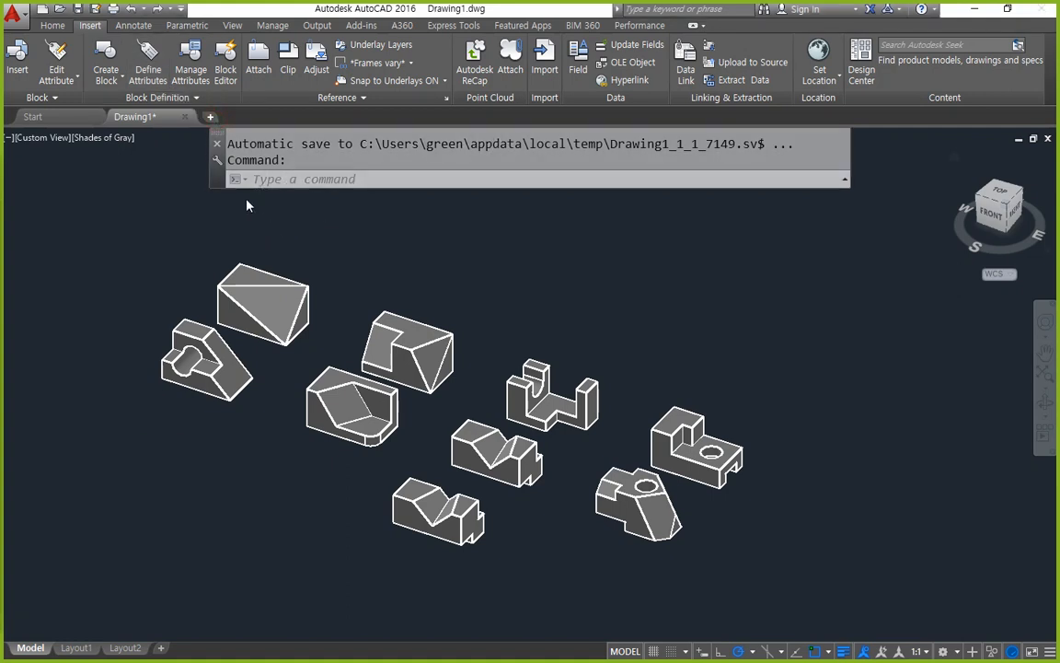
Create a new drawing and set its visual style to Shades of Gray.
{"action": "key", "text": "ctrl+n"}
{"action": "type", "text": "sha"}
{"action": "key", "text": "Return"}
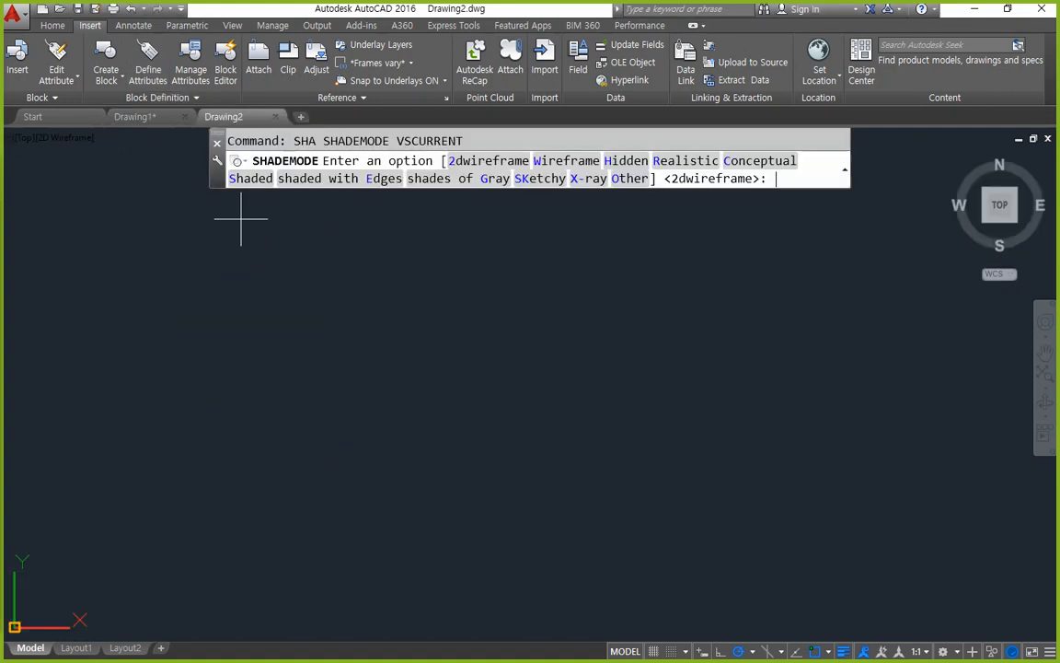
{"action": "type", "text": "g"}
{"action": "key", "text": "Return"}
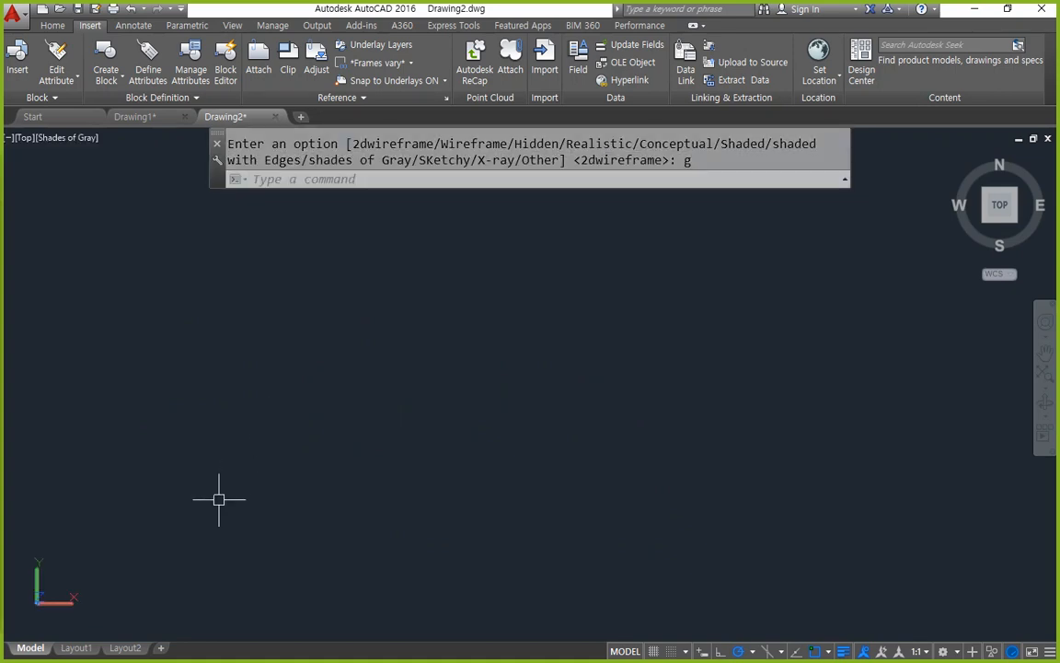
Draw a 120 by 100 rectangle in the empty drawing's top view.
{"action": "type", "text": "rec"}
{"action": "key", "text": "Return"}
{"action": "left_click", "coordinate": [114, 546]}
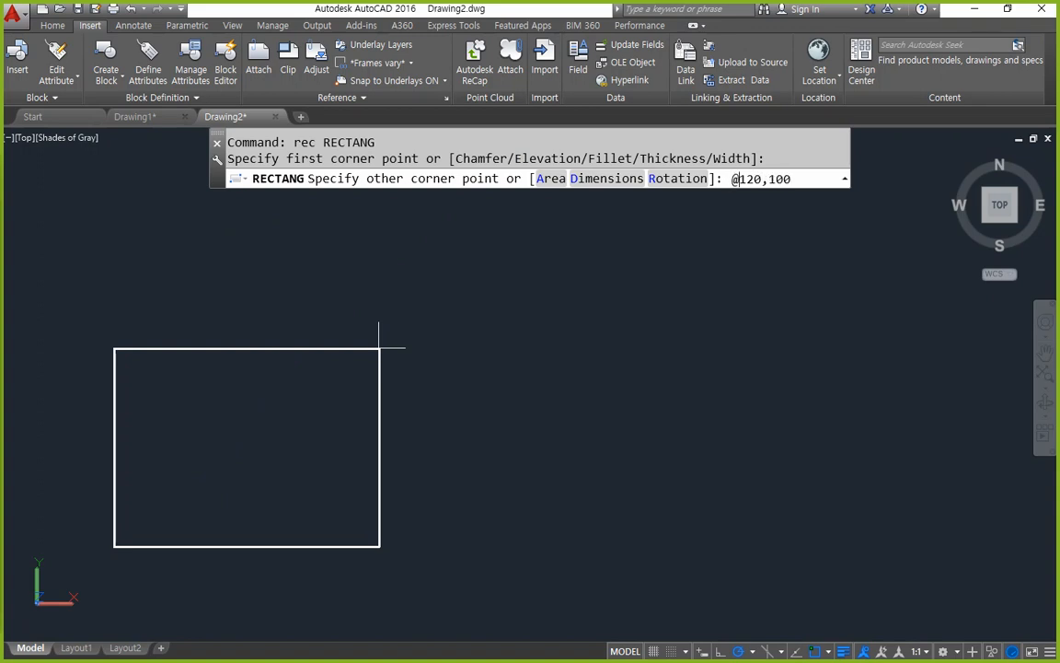
{"action": "key", "text": "Return"}
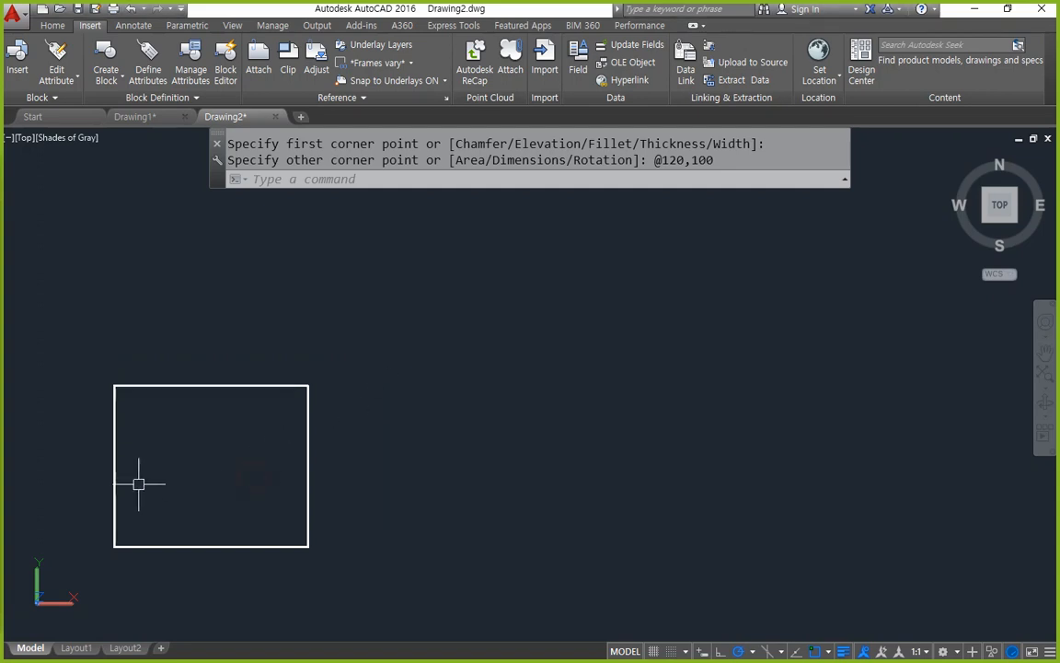
{"action": "middle_click_drag", "start_coordinate": [140, 482], "coordinate": [223, 364], "text": "shift"}
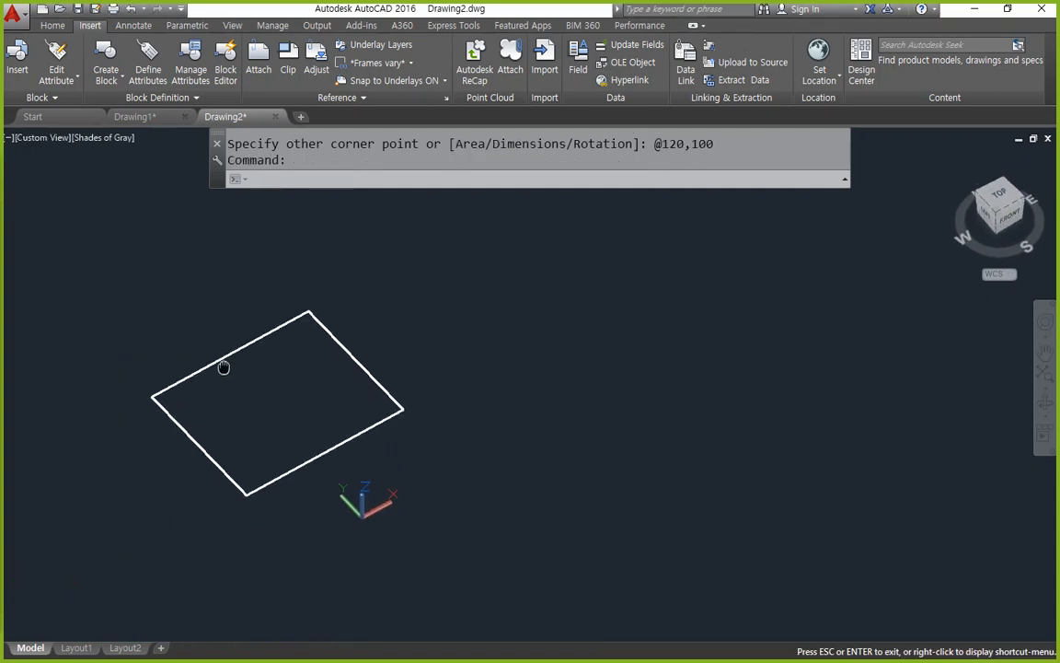
{"action": "type", "text": "ext"}
{"action": "key", "text": "Return"}
{"action": "left_click", "coordinate": [263, 484]}
{"action": "key", "text": "Return"}
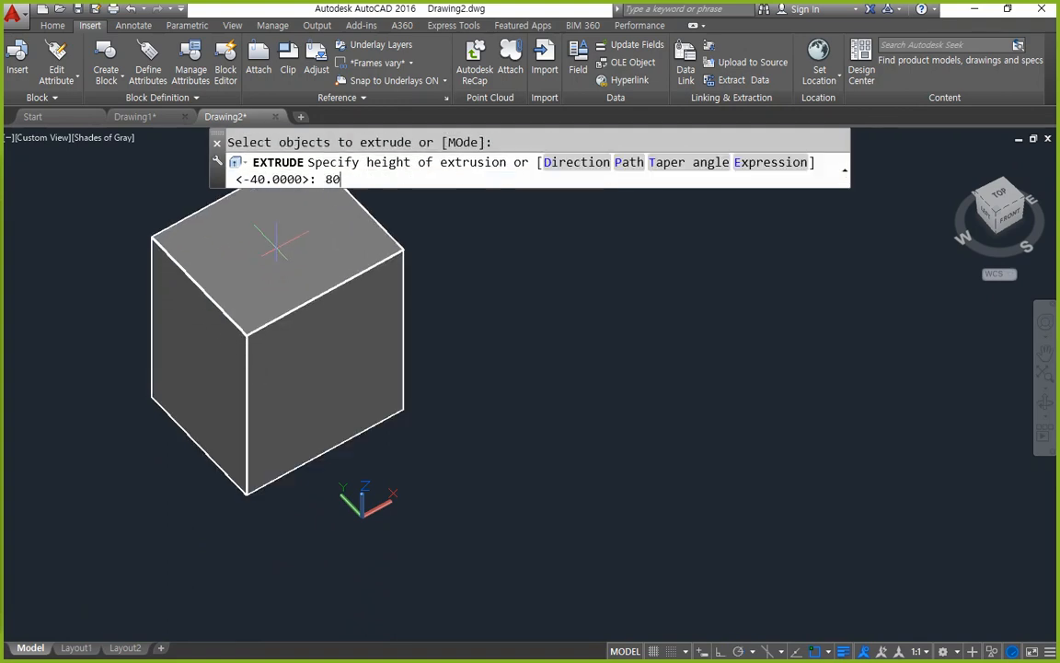
{"action": "key", "text": "Return"}
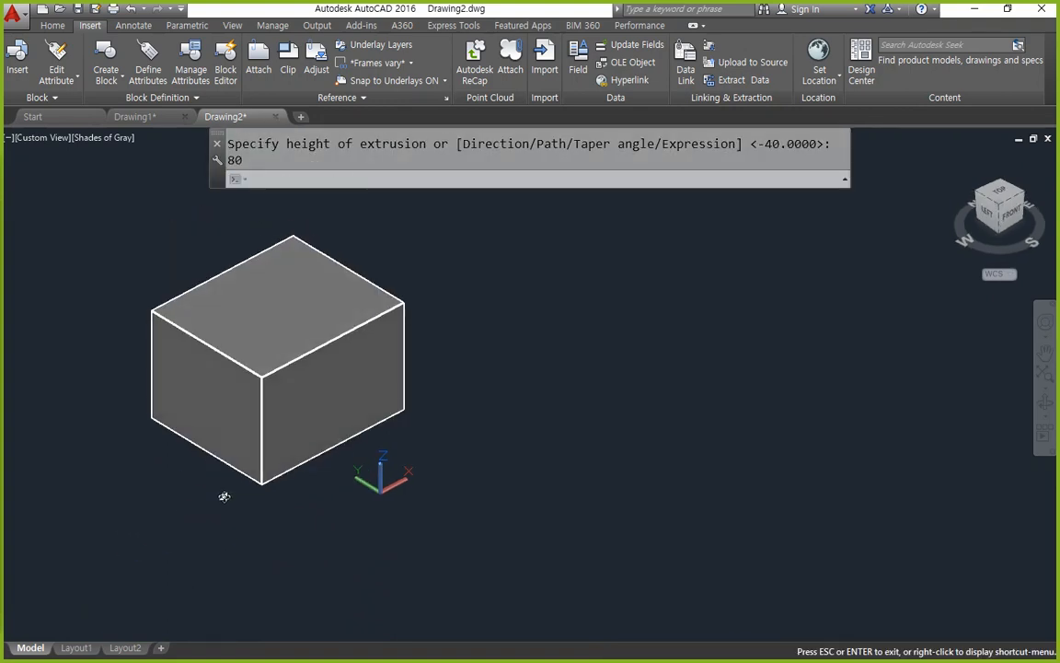
Align the UCS to the box's 100 by 80 side face, with the origin at its lower corner and X along its bottom edge.
{"action": "scroll", "coordinate": [223, 492], "scroll_direction": "up", "scroll_amount": 2}
{"action": "left_click_drag", "start_coordinate": [129, 443], "coordinate": [283, 425]}
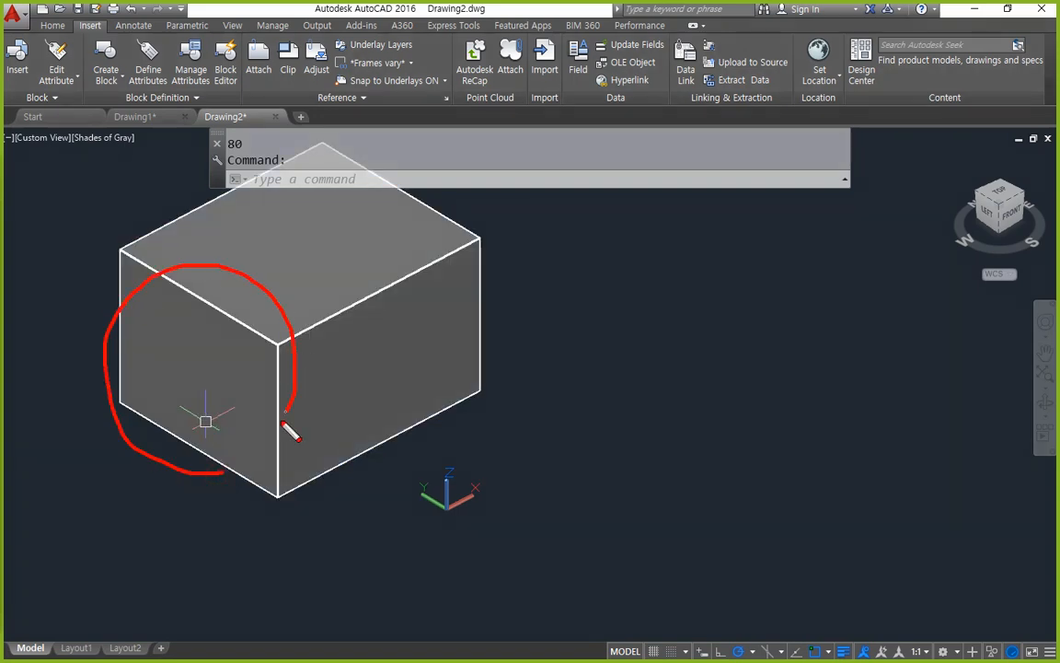
{"action": "key", "text": "Escape"}
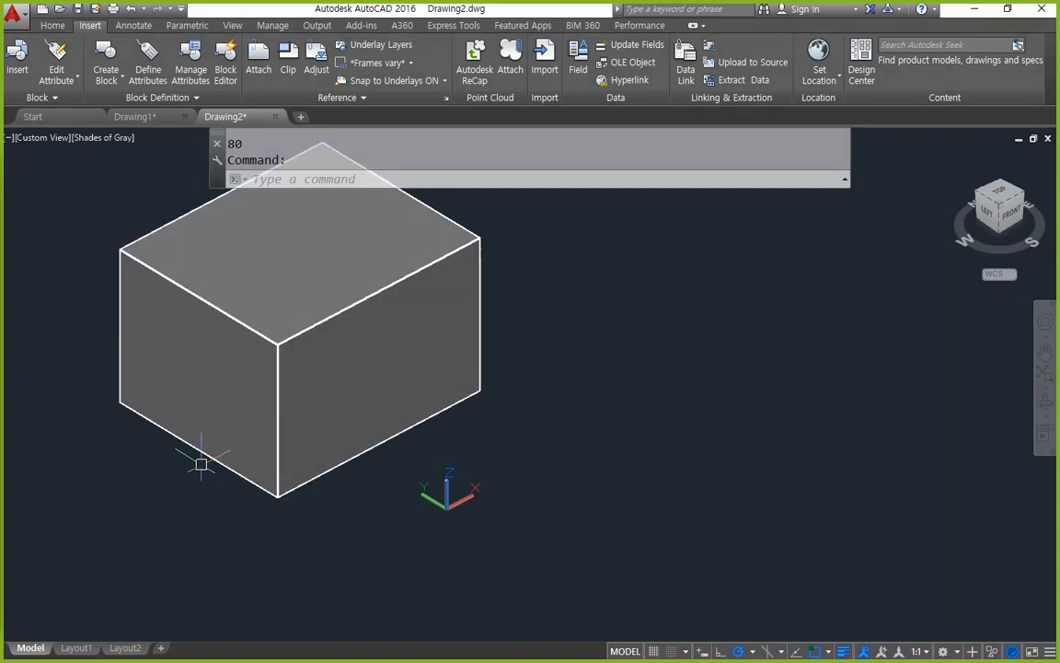
{"action": "type", "text": "ucs"}
{"action": "key", "text": "Return"}
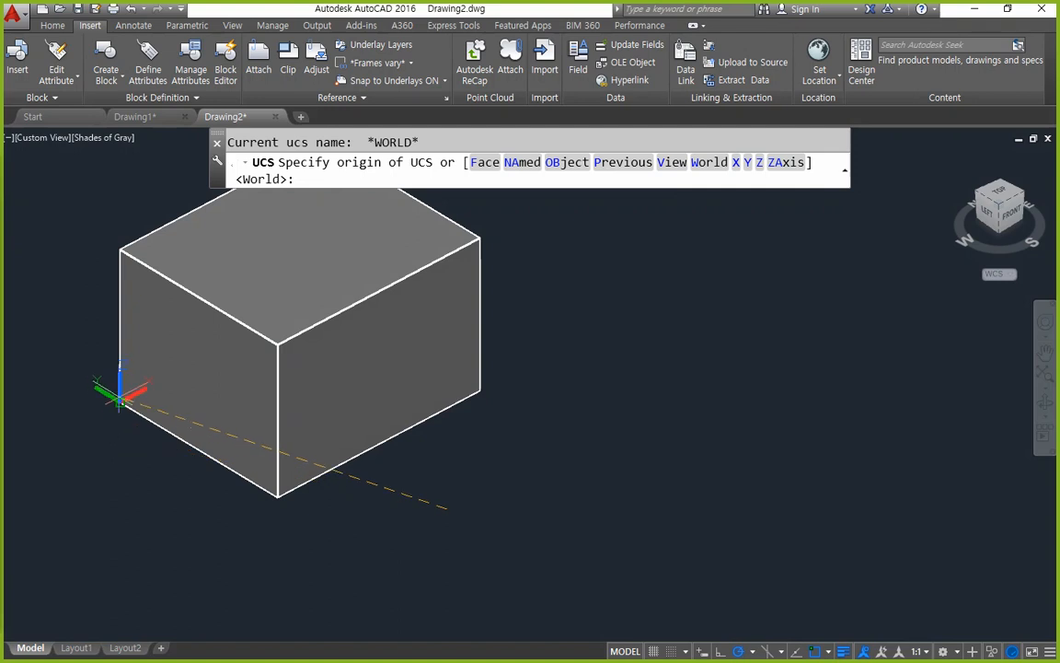
{"action": "left_click", "coordinate": [120, 396]}
{"action": "left_click", "coordinate": [277, 497]}
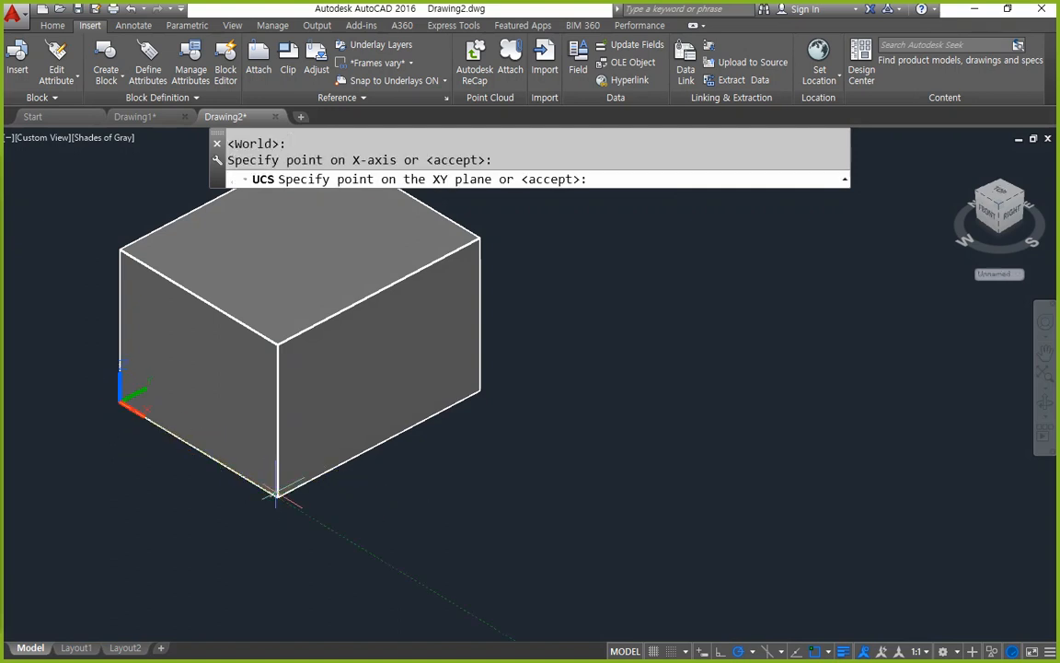
{"action": "left_click", "coordinate": [120, 250]}
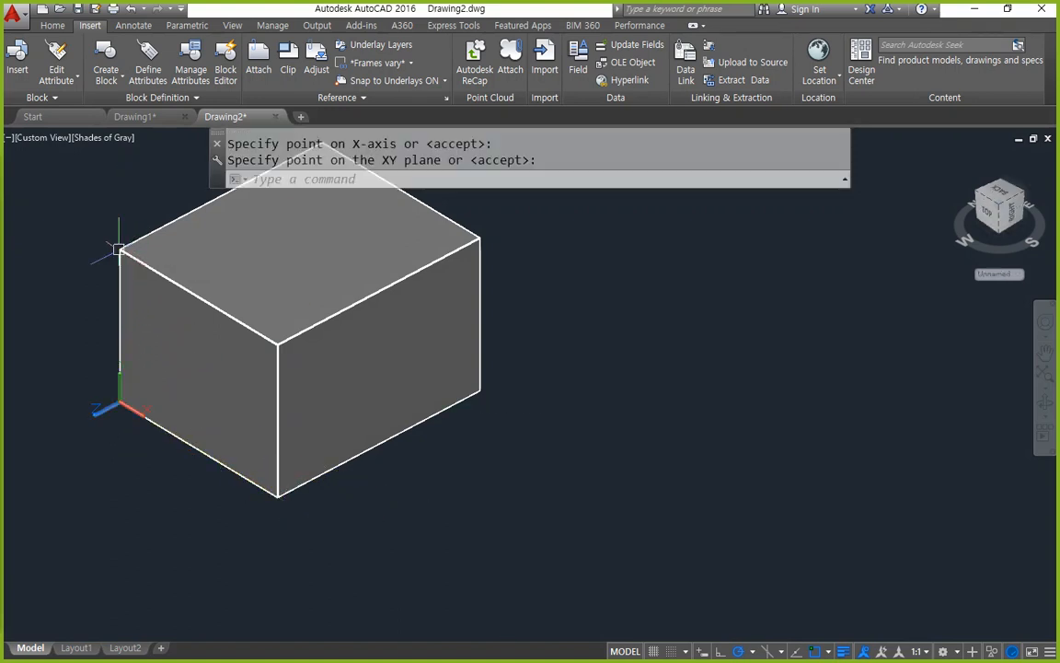
Draw a rectangle over the box's side face from the UCS origin to the diagonally opposite upper corner.
{"action": "scroll", "coordinate": [130, 319], "scroll_direction": "up", "scroll_amount": 2}
{"action": "middle_click_drag", "start_coordinate": [343, 469], "coordinate": [374, 428], "text": "shift"}
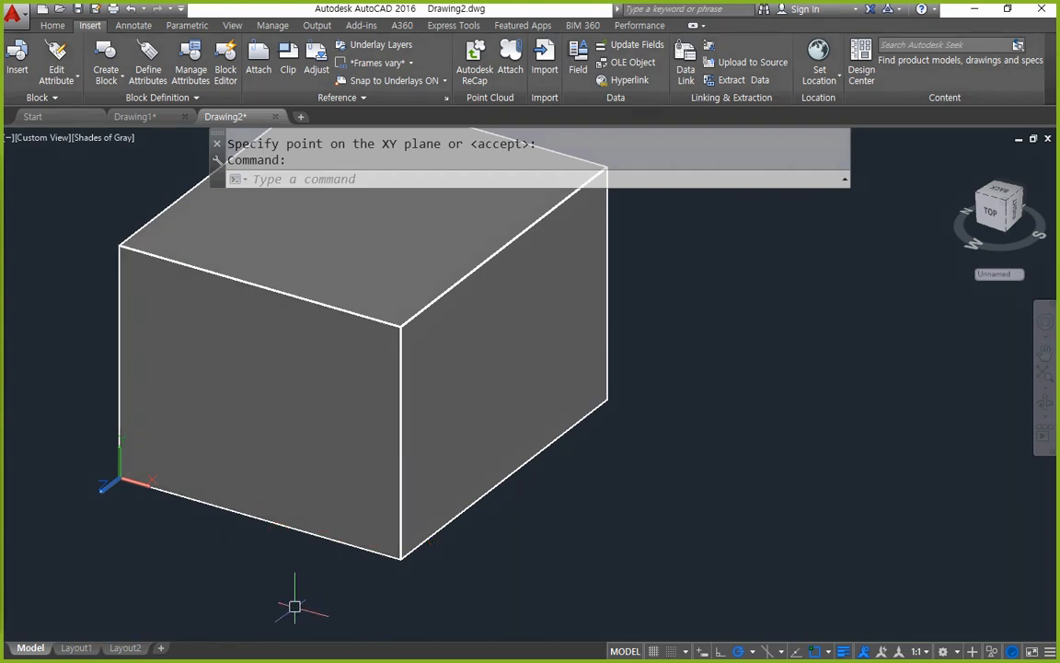
{"action": "type", "text": "rec"}
{"action": "key", "text": "Return"}
{"action": "left_click", "coordinate": [120, 481]}
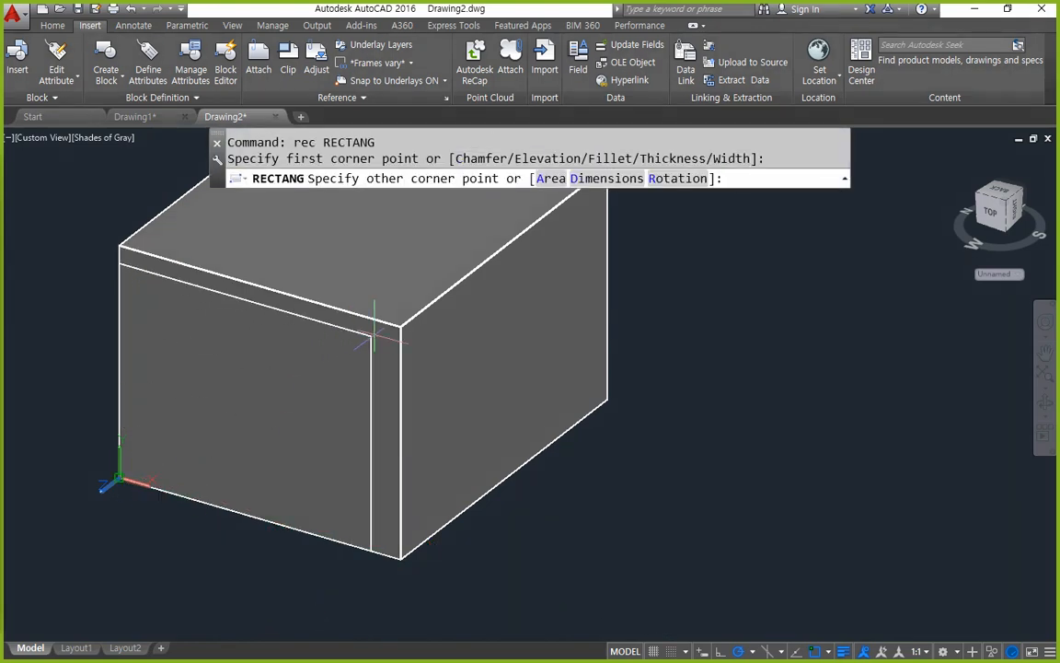
{"action": "left_click", "coordinate": [403, 322]}
{"action": "type", "text": "x"}
{"action": "key", "text": "Return"}
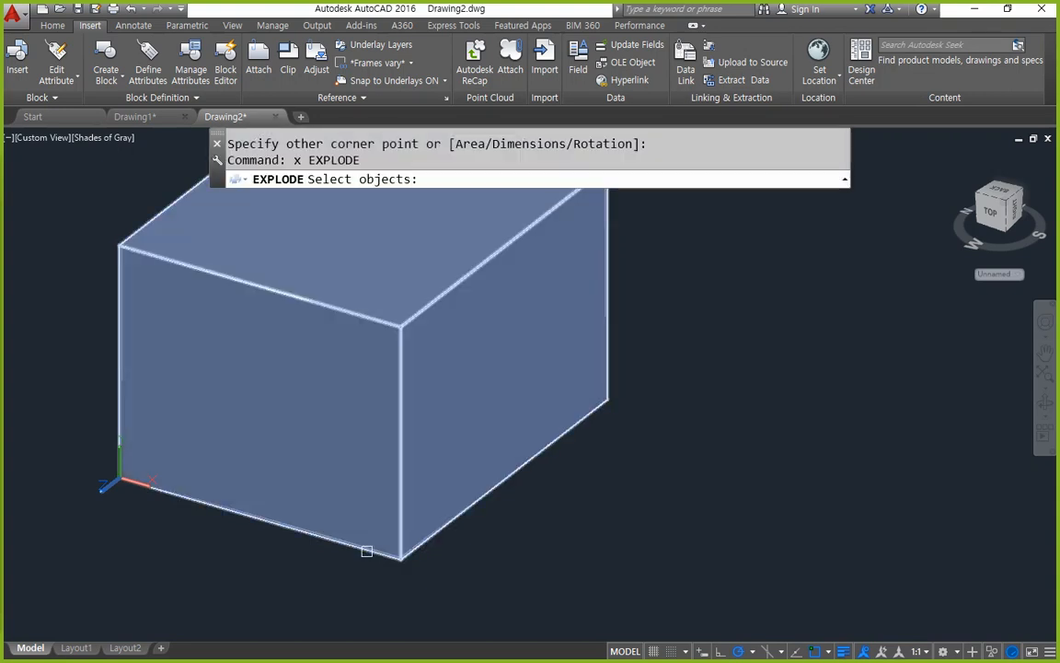
{"action": "left_click", "coordinate": [403, 498]}
{"action": "key", "text": "Escape"}
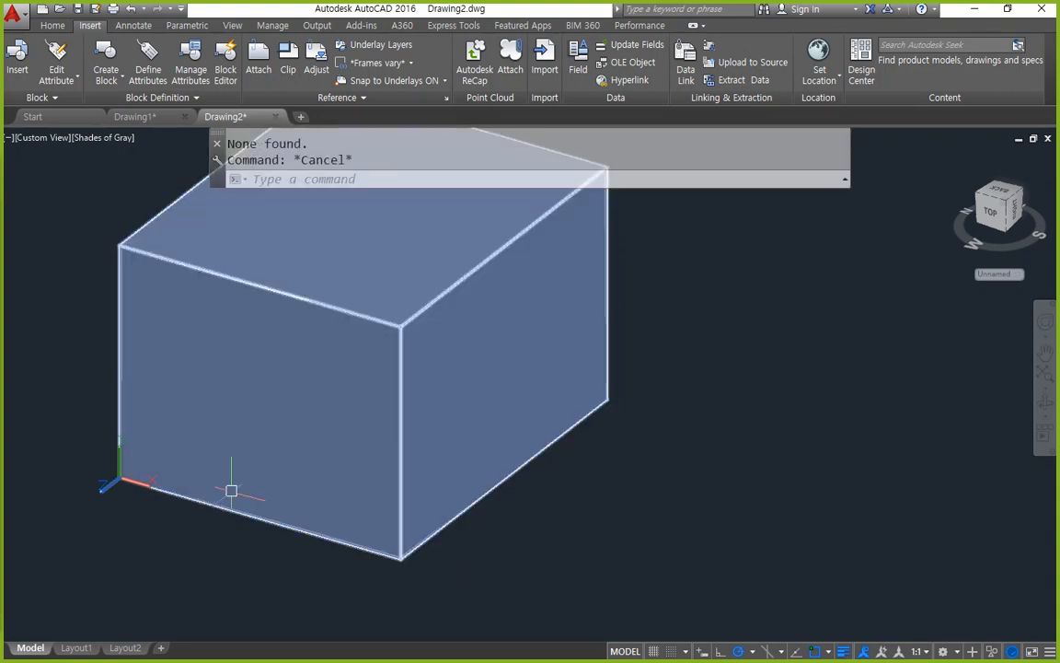
{"action": "left_click", "coordinate": [231, 511]}
{"action": "key", "text": "Escape"}
Select the rectangle on the side face with a window and explode it into separate lines.
{"action": "left_click", "coordinate": [93, 208]}
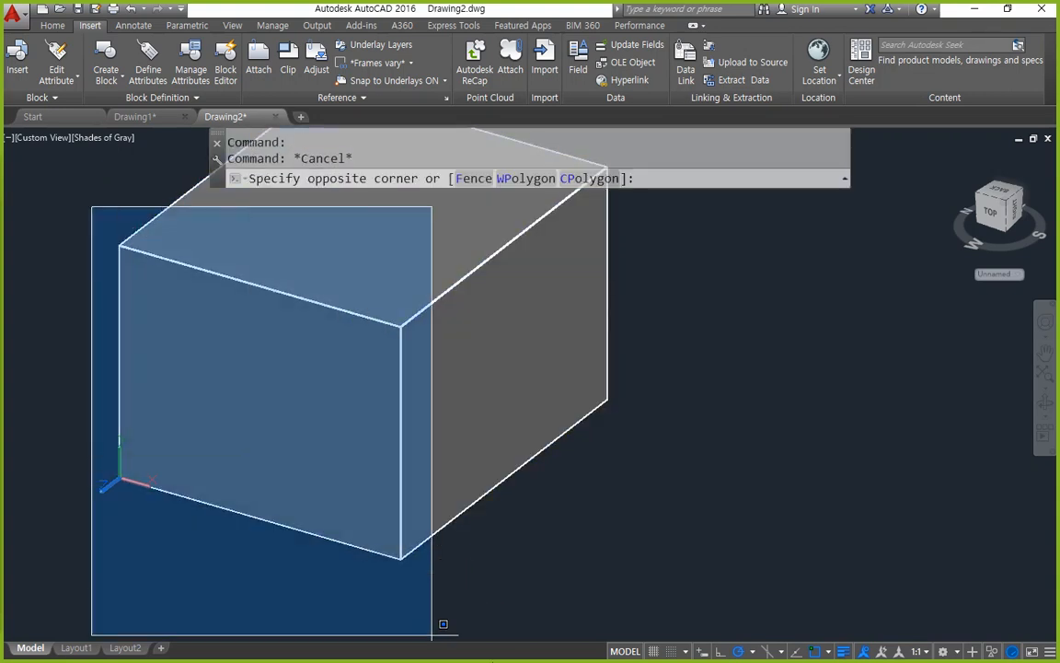
{"action": "left_click", "coordinate": [509, 625]}
{"action": "type", "text": "x"}
{"action": "key", "text": "Return"}
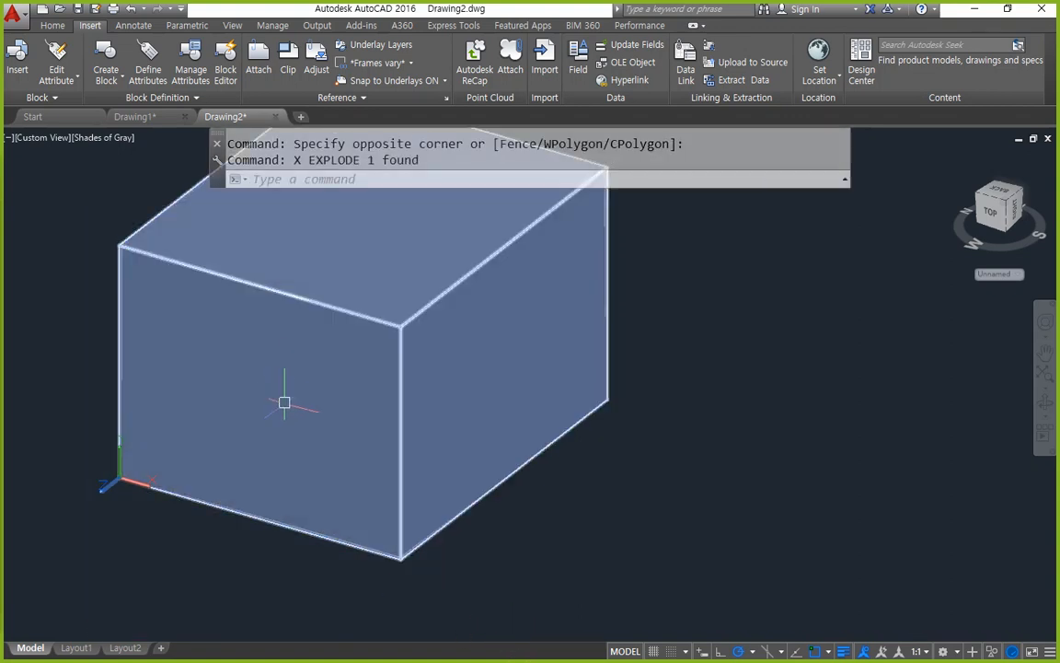
Offset the vertical line at the UCS origin by 20 towards the inside of the side face.
{"action": "type", "text": "o"}
{"action": "key", "text": "Return"}
{"action": "type", "text": "20"}
{"action": "key", "text": "Return"}
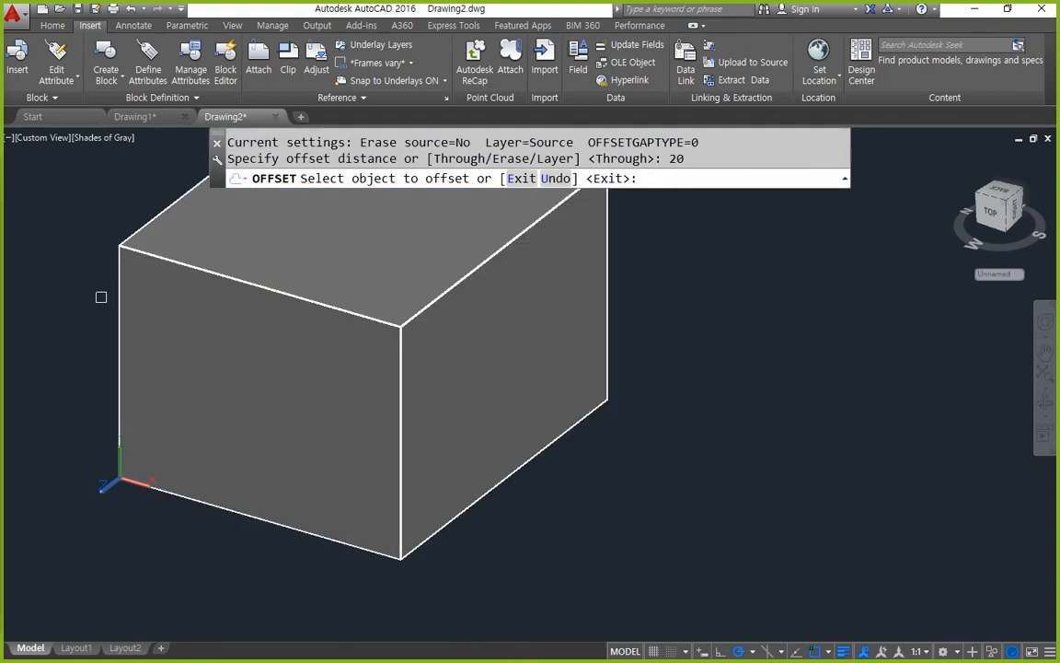
{"action": "left_click", "coordinate": [120, 294]}
{"action": "left_click", "coordinate": [206, 328]}
Try to offset the bottom line of the side face by the same distance.
{"action": "left_click", "coordinate": [359, 545]}
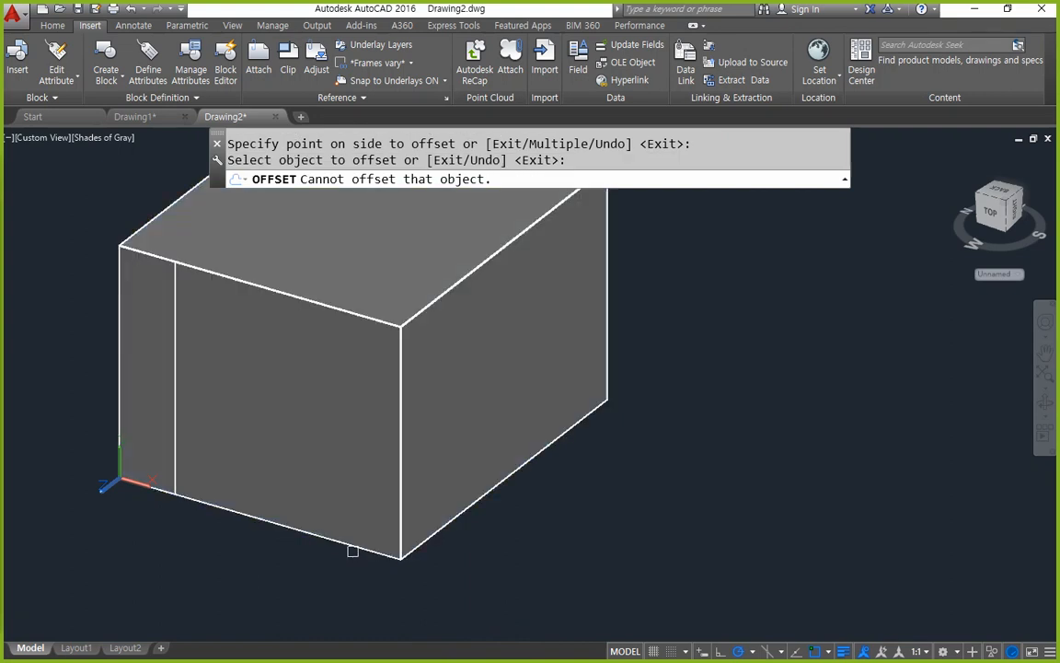
{"action": "left_click", "coordinate": [353, 550]}
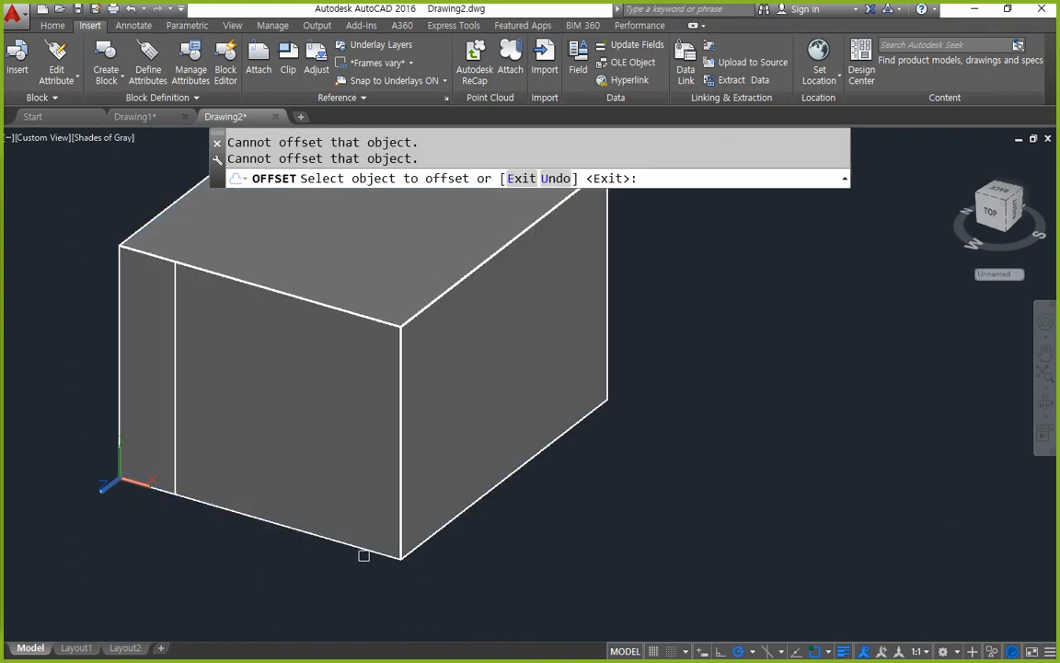
{"action": "left_click", "coordinate": [363, 555]}
{"action": "key", "text": "Return"}
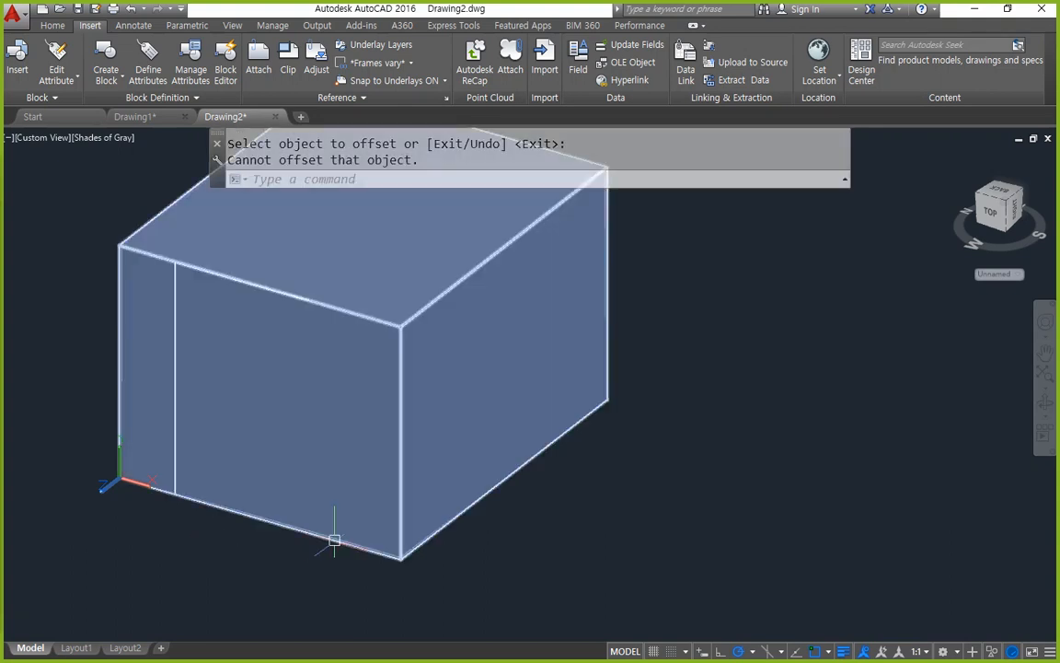
{"action": "left_click", "coordinate": [334, 543]}
{"action": "key", "text": "Escape"}
{"action": "key", "text": "Escape"}
{"action": "key", "text": "Escape"}
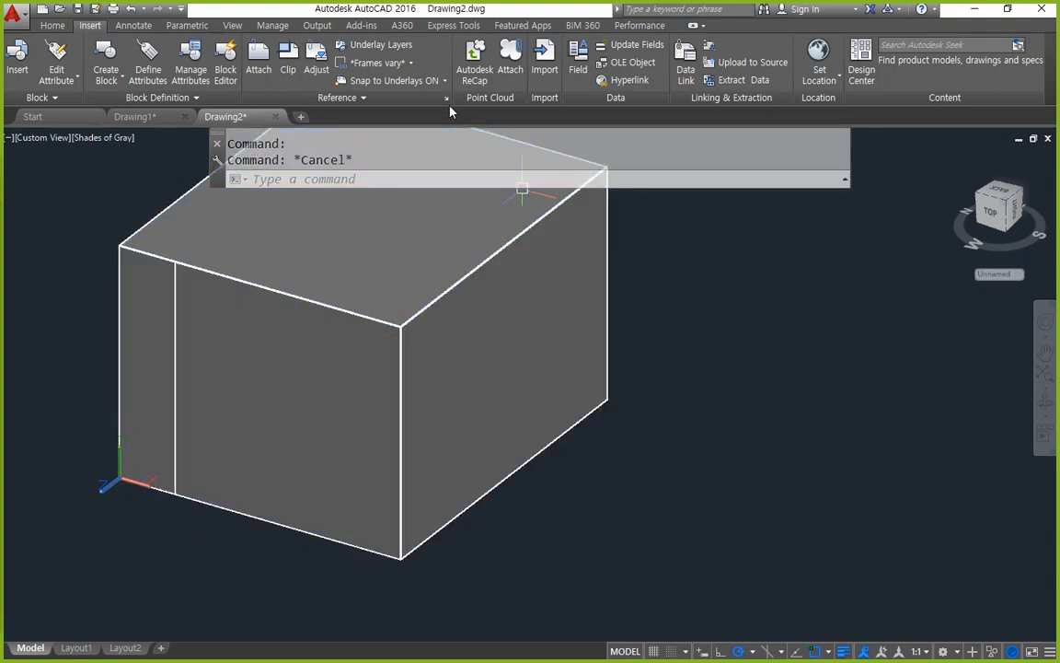
Move the outline and offset lines on the side face to the cen layer.
{"action": "left_click", "coordinate": [65, 189]}
{"action": "left_click", "coordinate": [472, 612]}
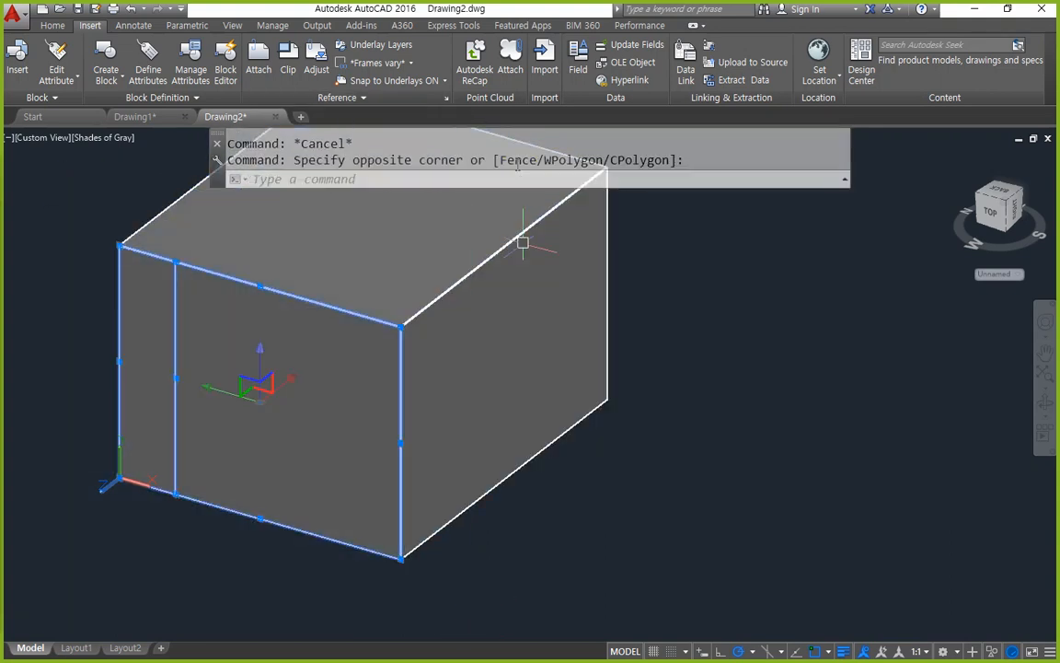
{"action": "left_click", "coordinate": [53, 25]}
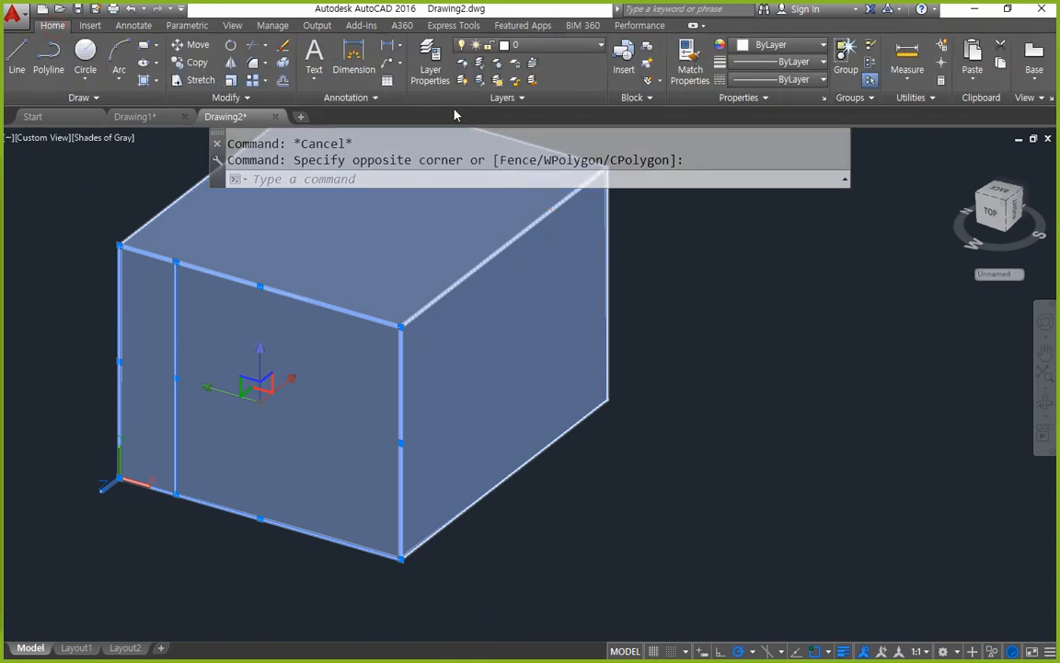
{"action": "left_click", "coordinate": [497, 46]}
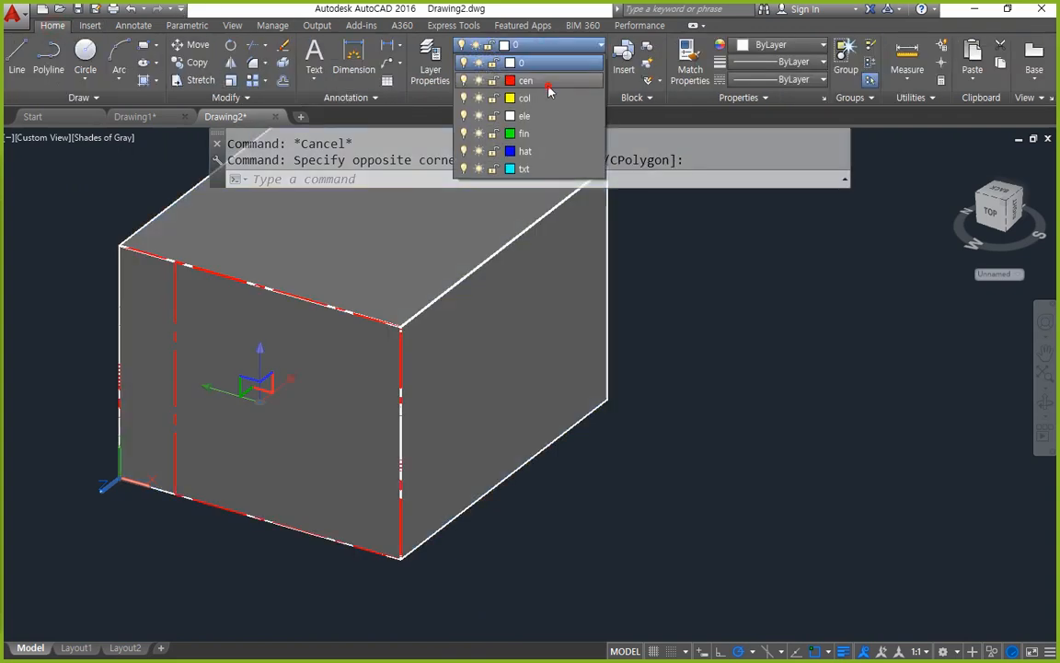
{"action": "left_click", "coordinate": [548, 85]}
{"action": "key", "text": "Escape"}
{"action": "key", "text": "Escape"}
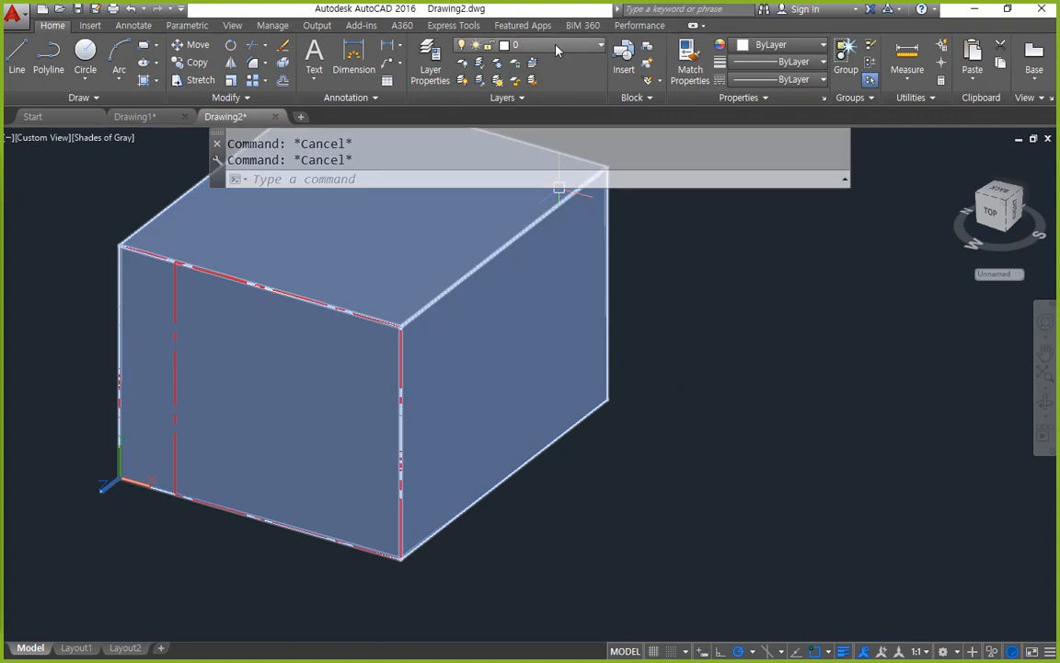
Make col the current layer and lock layer 0 while keeping it thawed.
{"action": "left_click", "coordinate": [479, 45]}
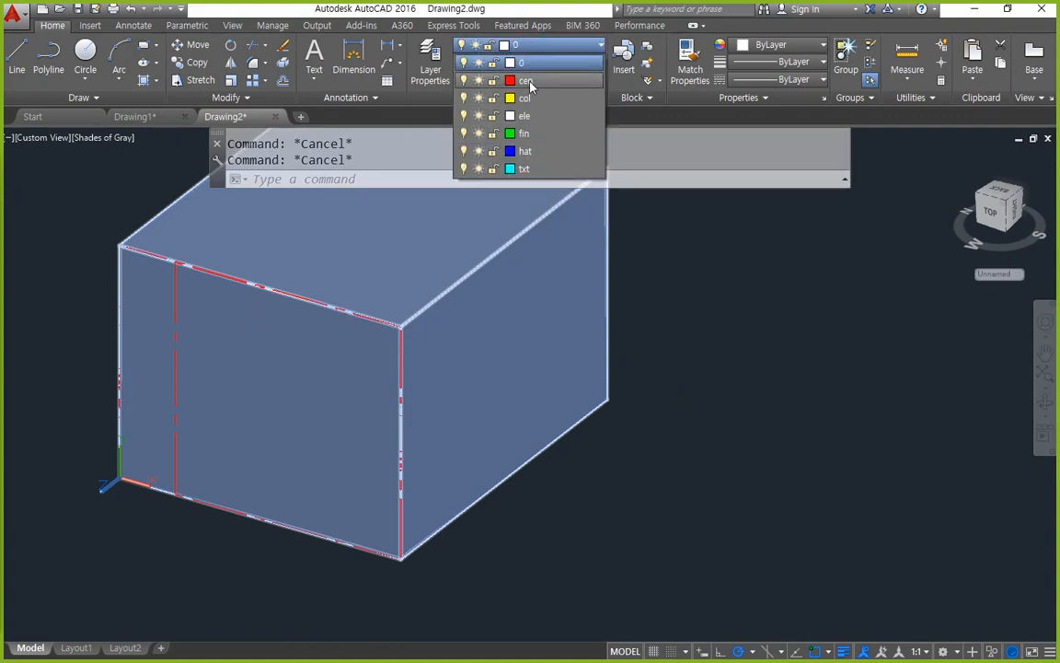
{"action": "left_click", "coordinate": [539, 97]}
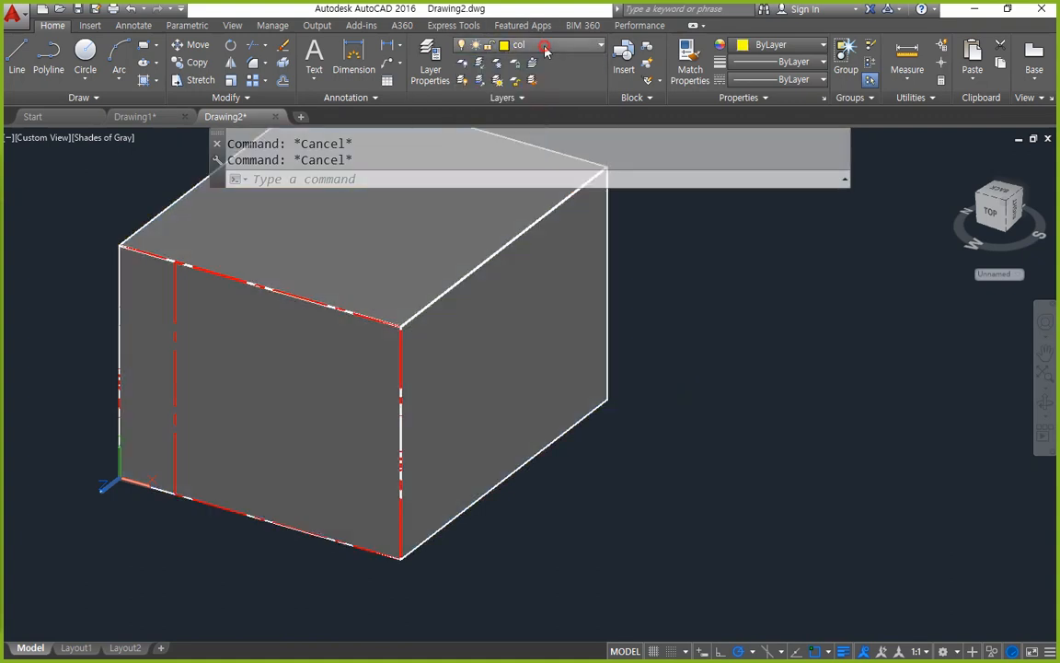
{"action": "left_click", "coordinate": [488, 45]}
{"action": "left_click", "coordinate": [478, 63]}
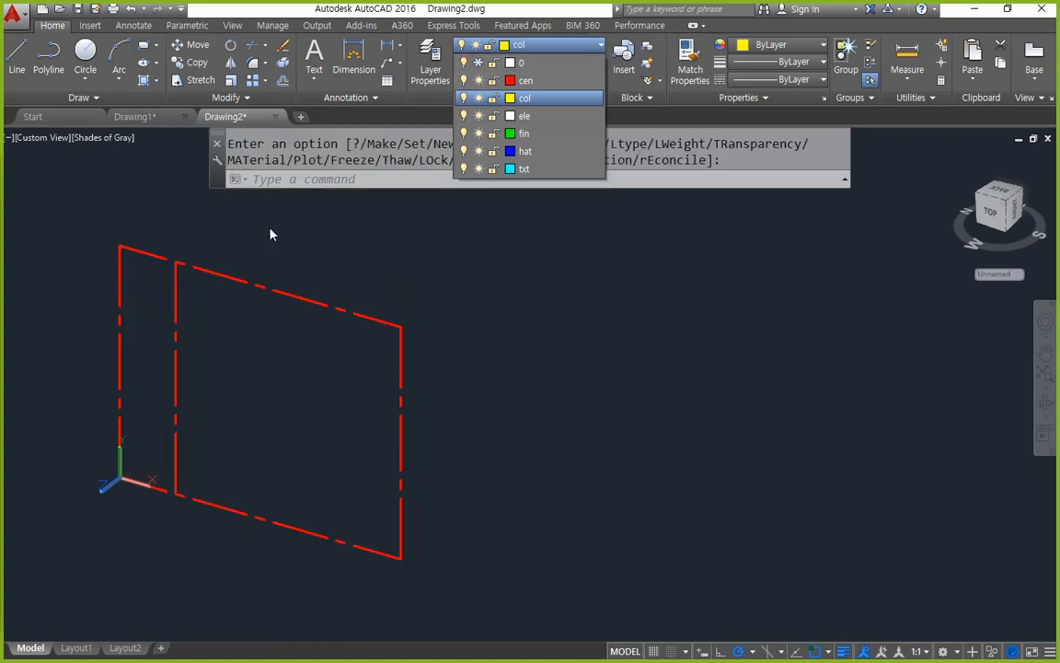
{"action": "left_click", "coordinate": [478, 63]}
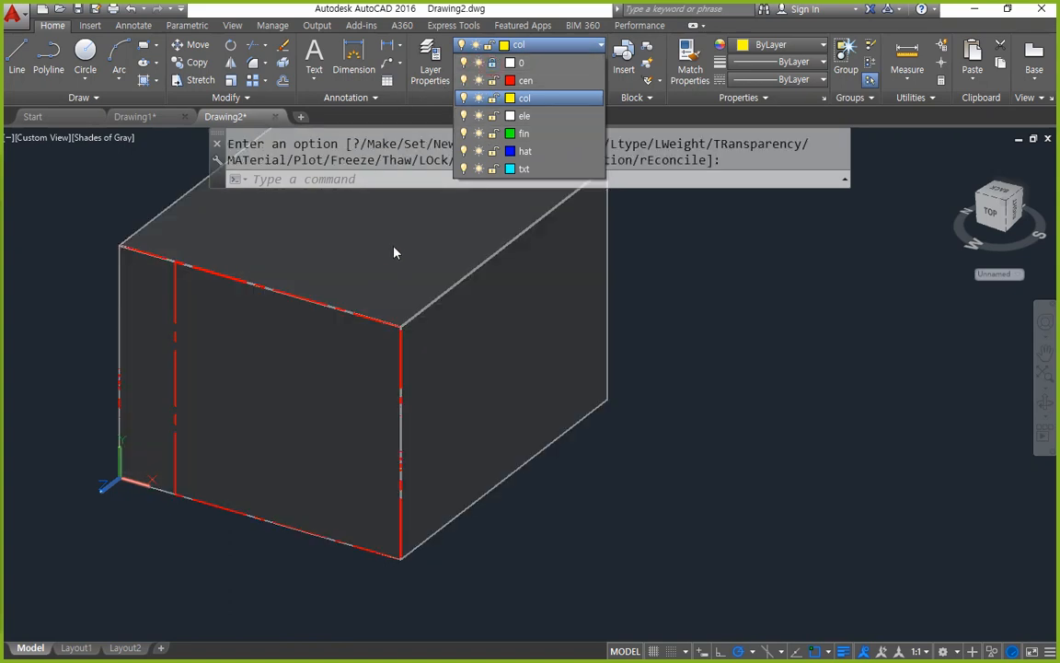
{"action": "left_click", "coordinate": [258, 532]}
Offset the bottom line of the side face upward by 20.
{"action": "type", "text": "o"}
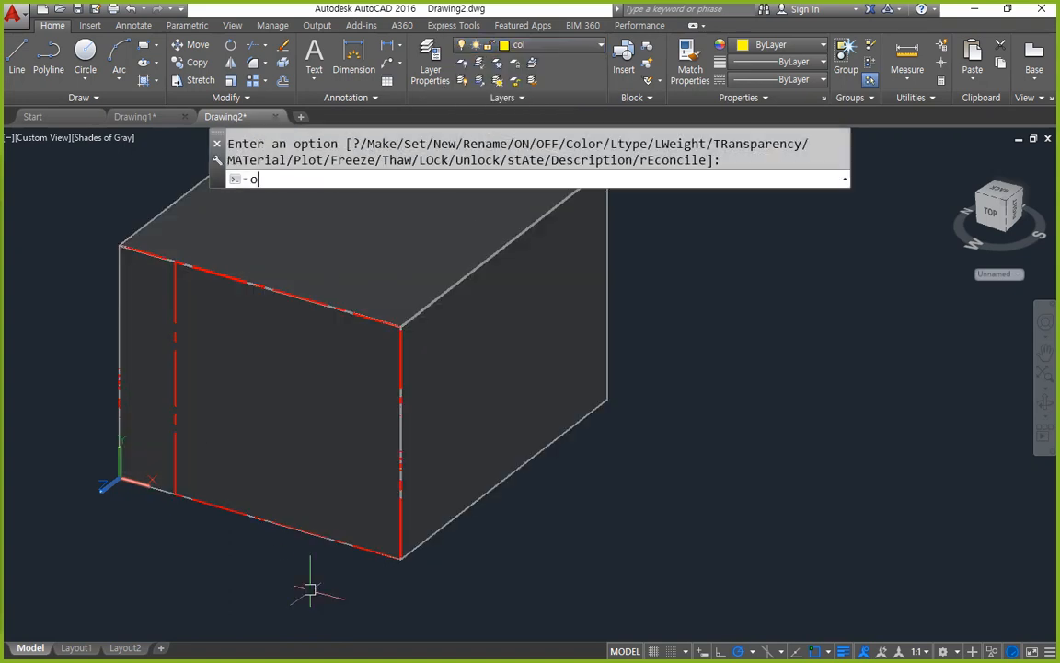
{"action": "key", "text": "Return"}
{"action": "type", "text": "20"}
{"action": "key", "text": "Return"}
{"action": "left_click", "coordinate": [317, 534]}
{"action": "left_click", "coordinate": [318, 534]}
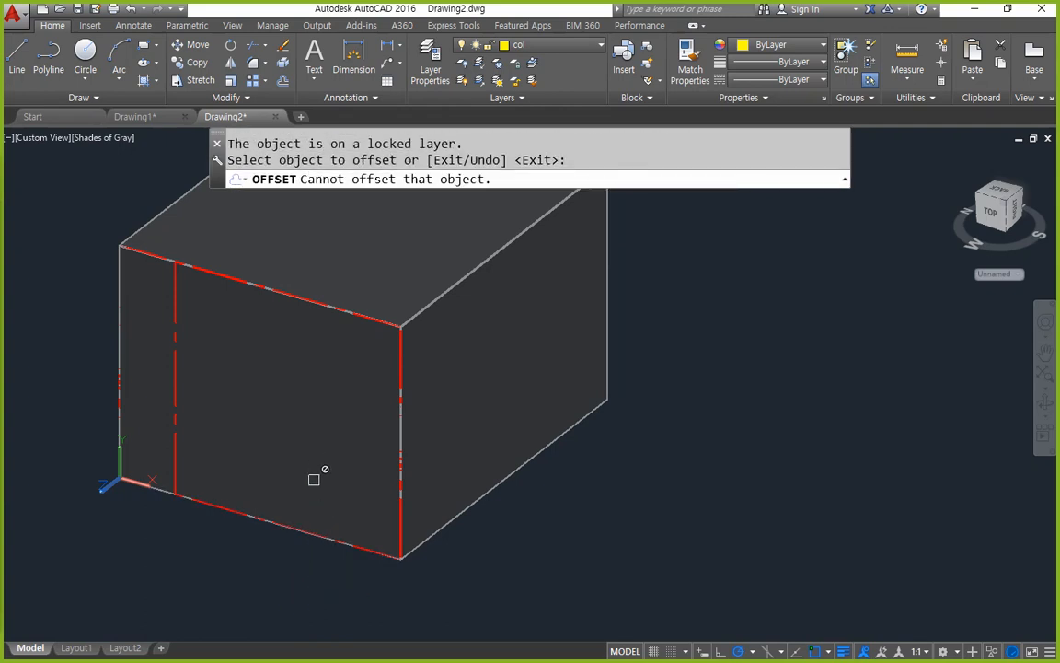
{"action": "left_click", "coordinate": [304, 534]}
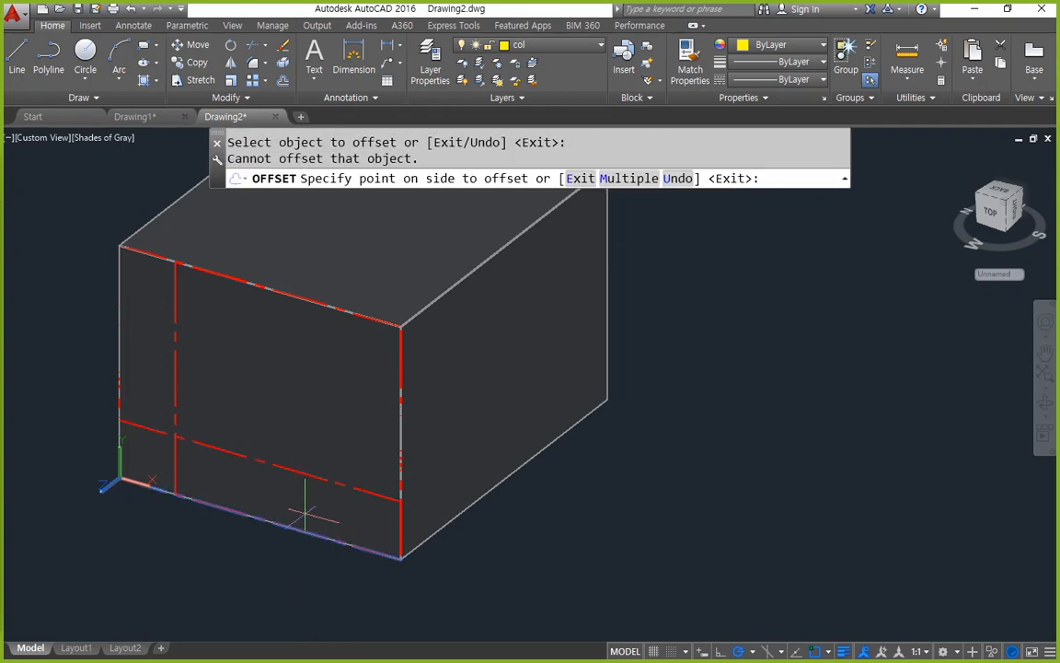
{"action": "left_click", "coordinate": [307, 466]}
{"action": "left_click", "coordinate": [357, 398]}
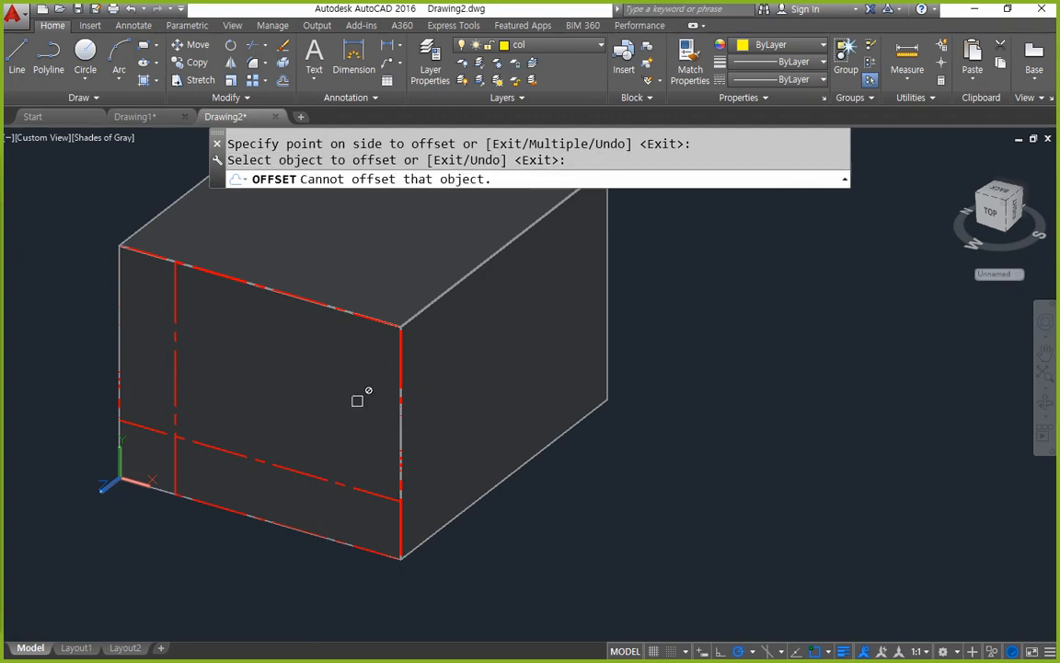
{"action": "mouse_move", "coordinate": [400, 324]}
{"action": "left_mouse_down"}
{"action": "mouse_move", "coordinate": [225, 277]}
{"action": "mouse_move", "coordinate": [322, 421]}
{"action": "mouse_move", "coordinate": [397, 499]}
{"action": "mouse_move", "coordinate": [414, 410]}
{"action": "mouse_move", "coordinate": [494, 339]}
{"action": "left_mouse_up"}
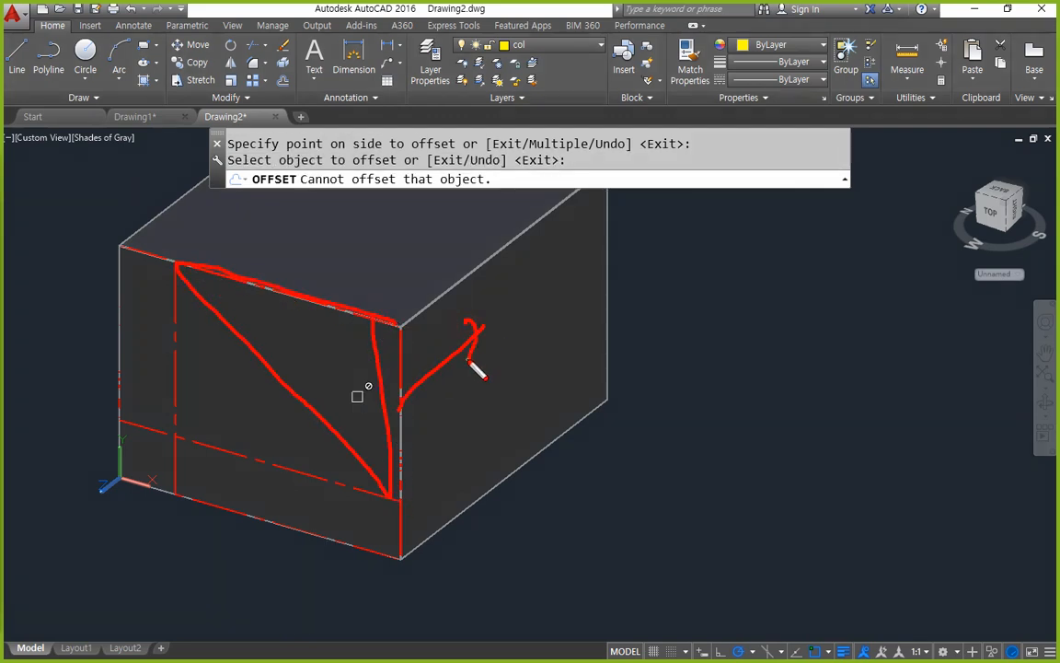
{"action": "key", "text": "Escape"}
{"action": "left_click", "coordinate": [423, 372]}
{"action": "key", "text": "Escape"}
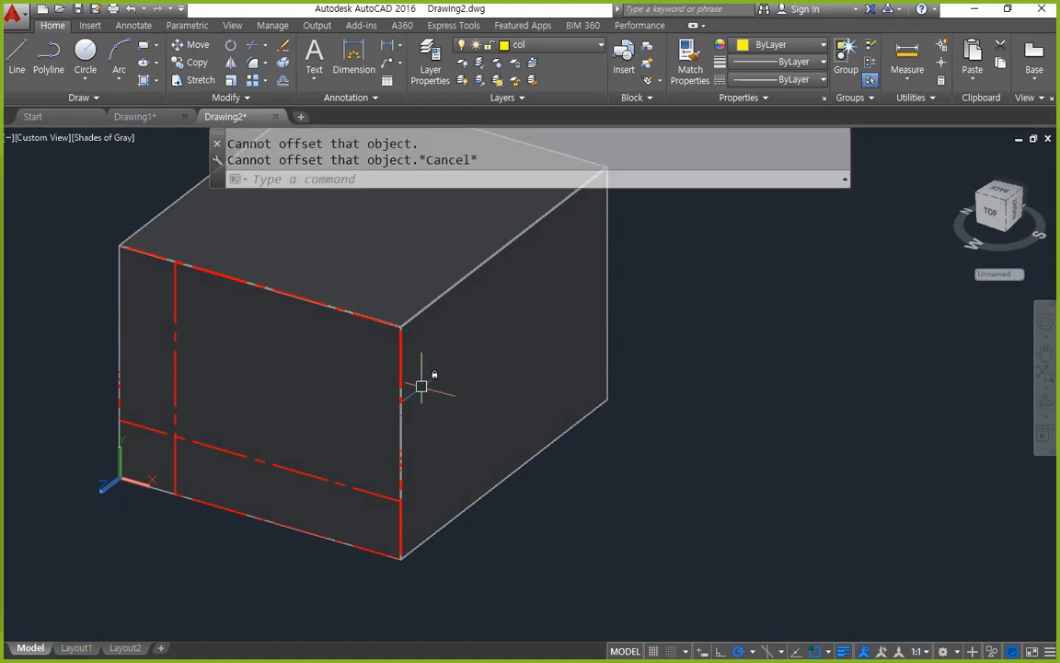
Draw a closed triangular polyline on the side face through the vertical guide's upper end, the upper corner and the horizontal guide's edge end.
{"action": "type", "text": "pl"}
{"action": "key", "text": "Return"}
{"action": "left_click", "coordinate": [176, 263]}
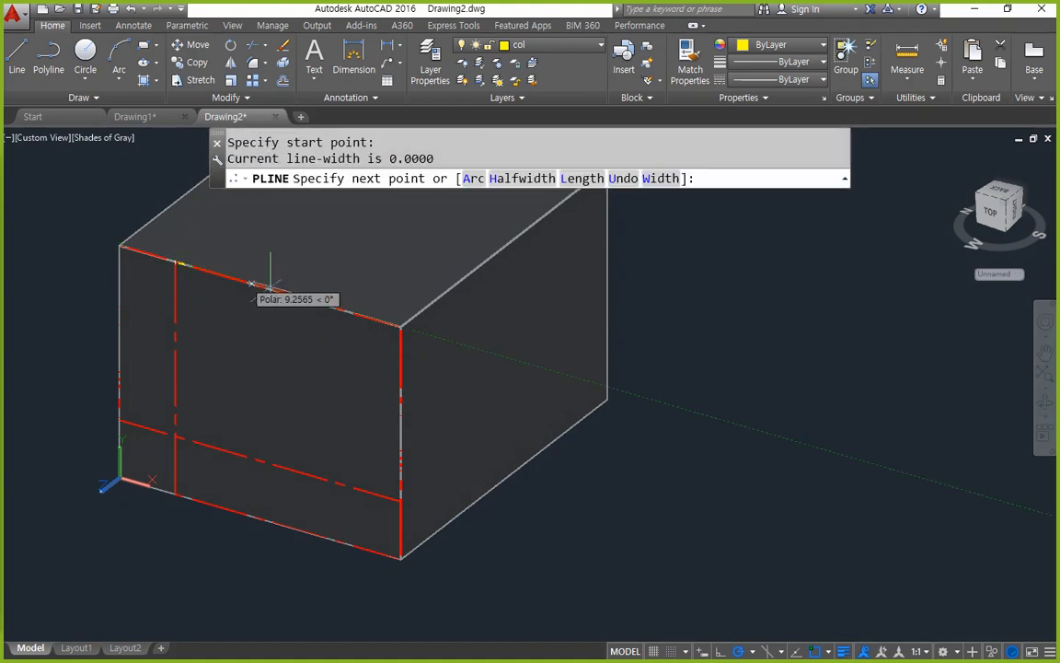
{"action": "left_click", "coordinate": [401, 325]}
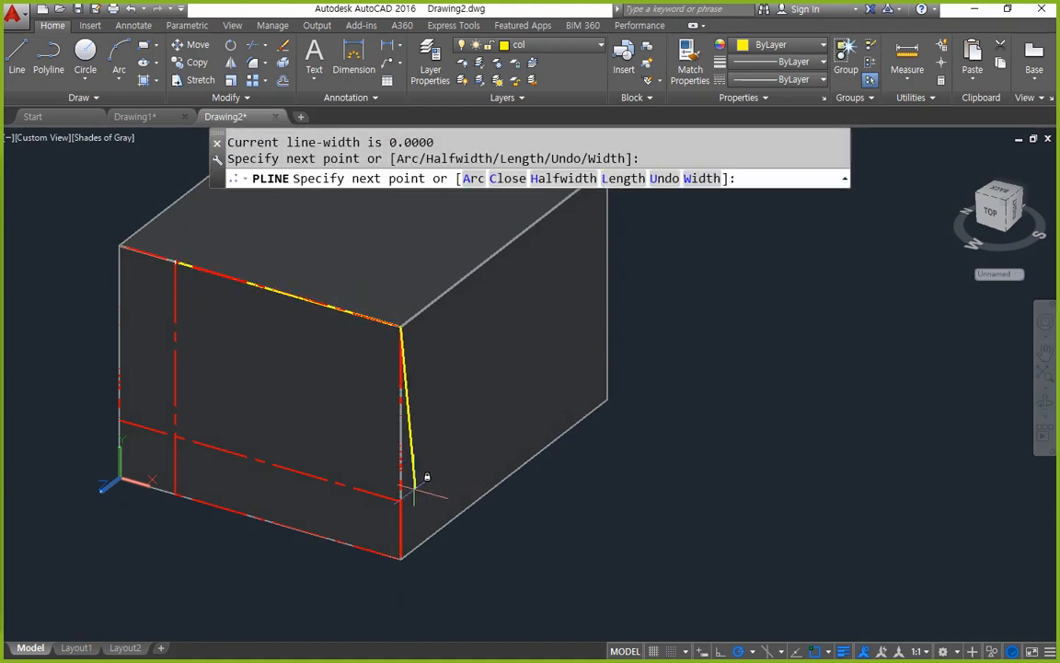
{"action": "left_click", "coordinate": [401, 500]}
{"action": "type", "text": "c"}
{"action": "key", "text": "Return"}
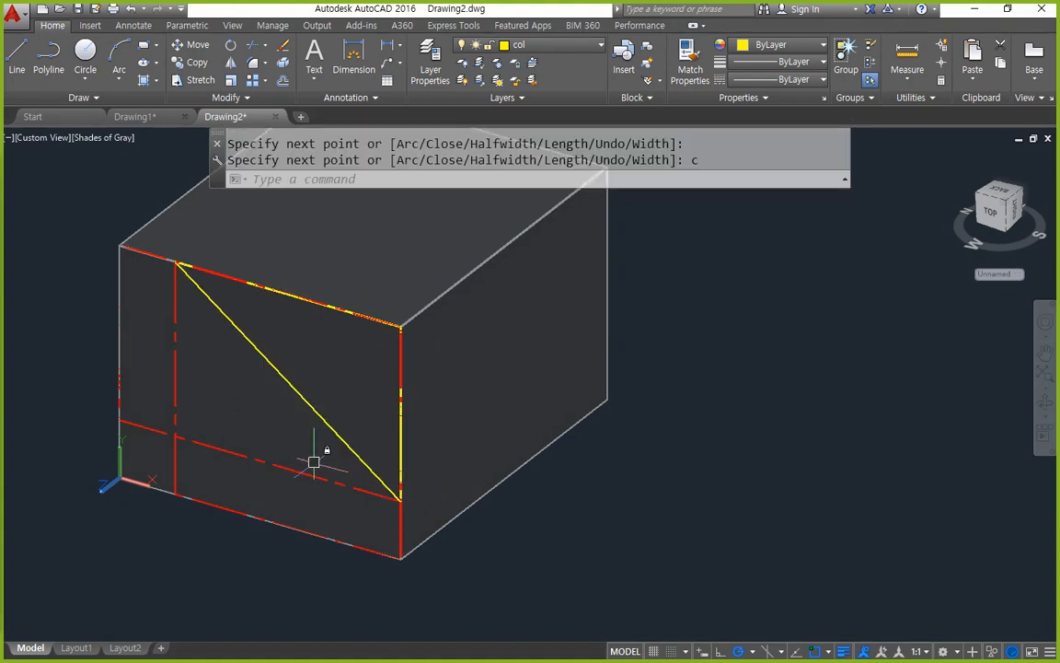
{"action": "type", "text": "ext"}
{"action": "key", "text": "Return"}
{"action": "left_click", "coordinate": [335, 431]}
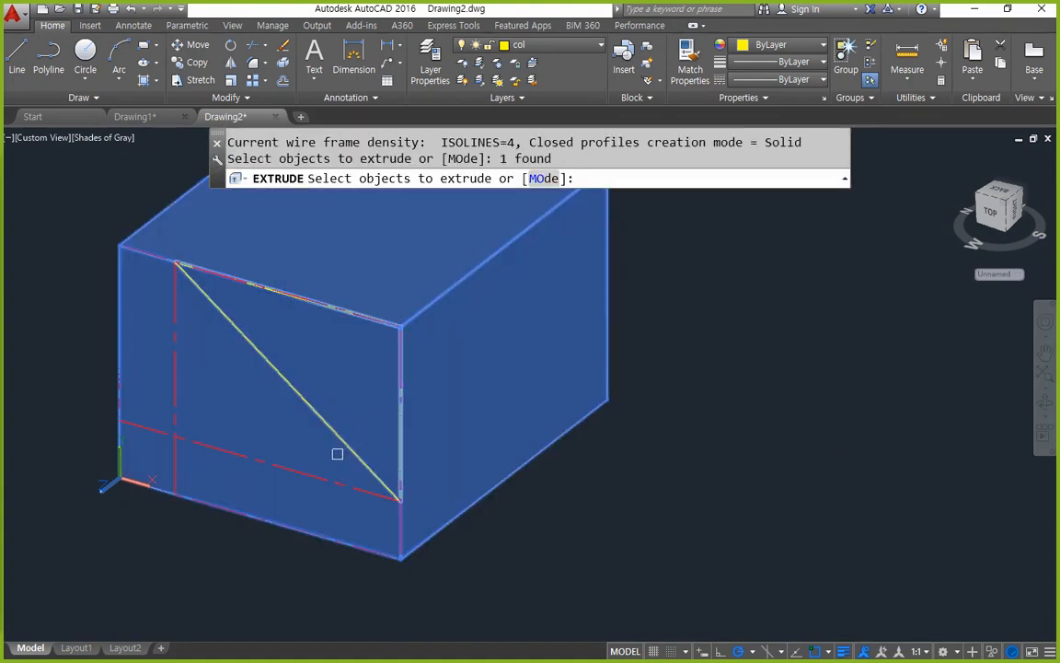
{"action": "key", "text": "Escape"}
Extrude the triangular profile on the side face by 22.
{"action": "key", "text": "space"}
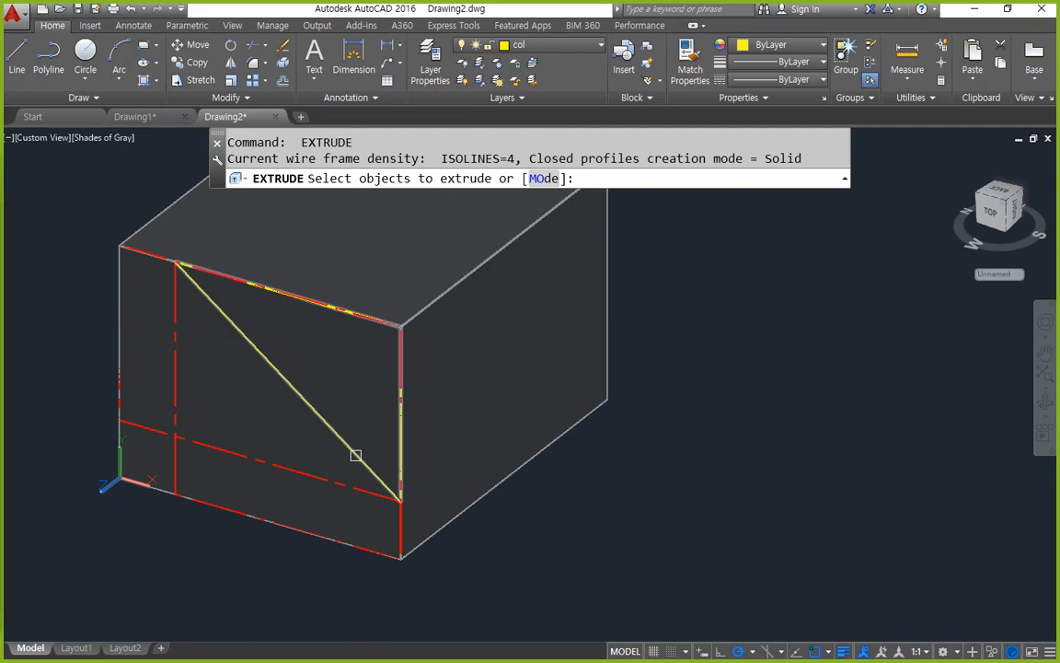
{"action": "left_click", "coordinate": [355, 452]}
{"action": "key", "text": "Return"}
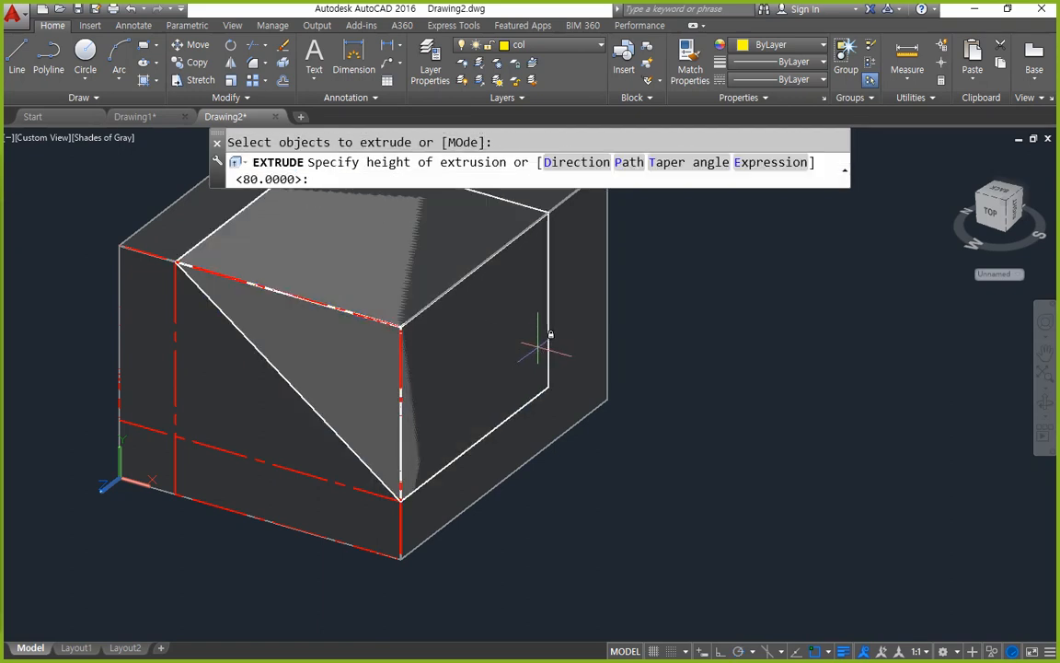
{"action": "type", "text": "22"}
{"action": "key", "text": "Return"}
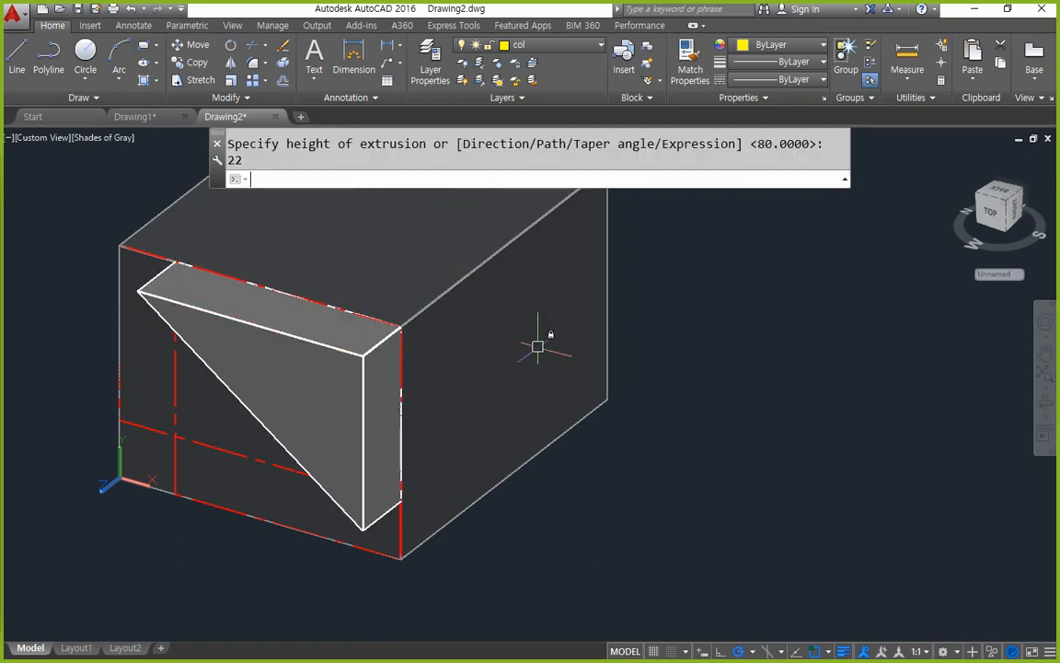
Move the wedge from its outer upper corner onto the box's upper corner so it lies inside the box, and unlock layer 0.
{"action": "middle_click_drag", "start_coordinate": [449, 384], "coordinate": [426, 422], "text": "shift"}
{"action": "type", "text": "m"}
{"action": "key", "text": "space"}
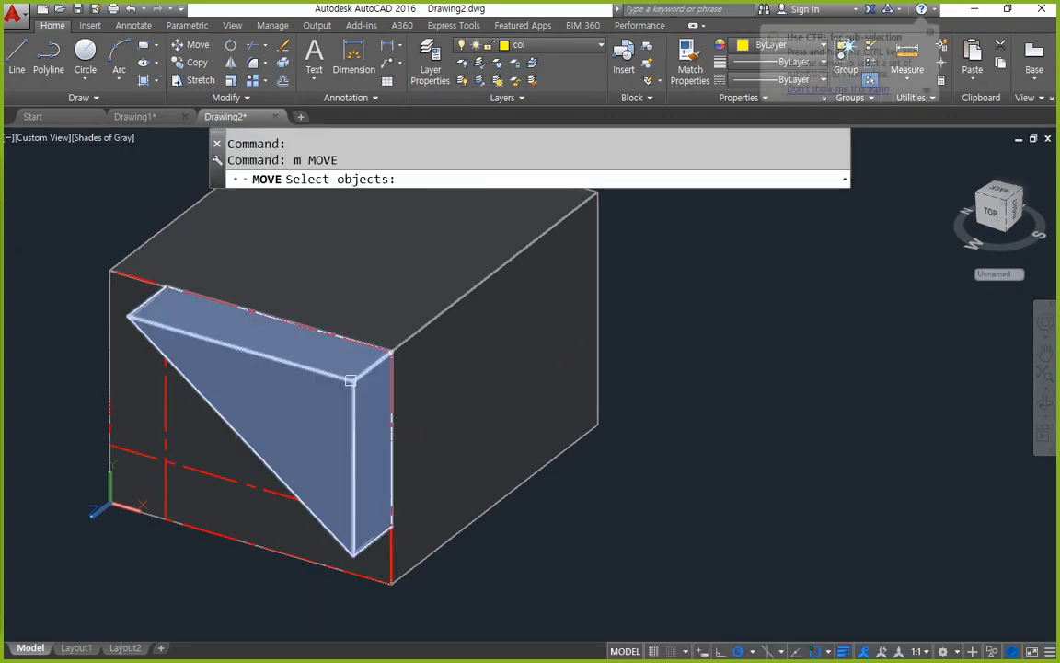
{"action": "left_click", "coordinate": [331, 351]}
{"action": "key", "text": "Return"}
{"action": "left_click", "coordinate": [353, 378]}
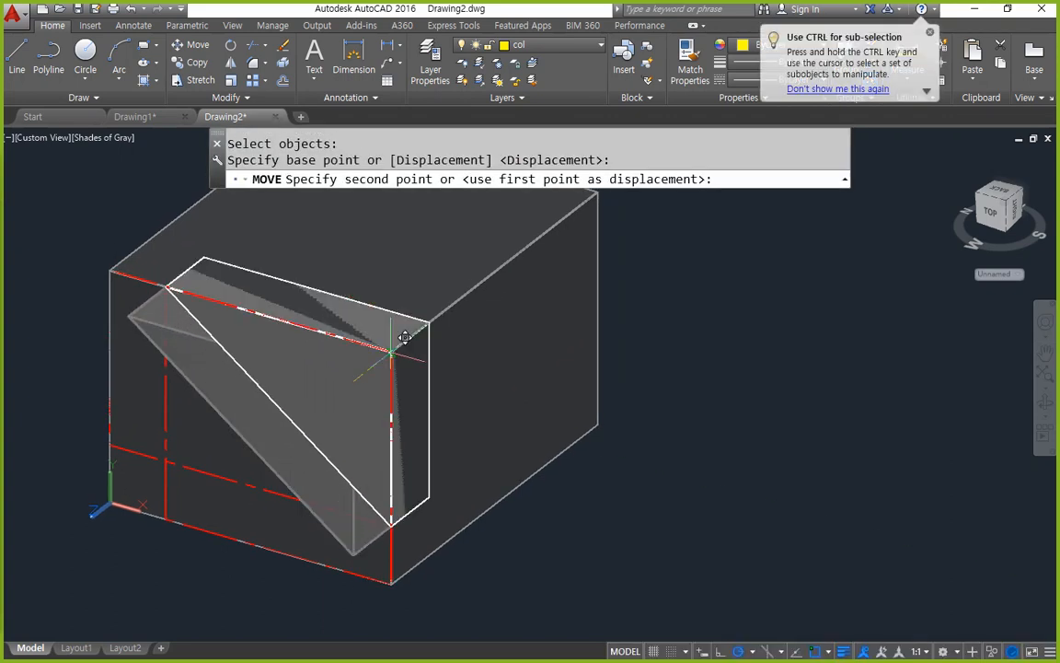
{"action": "left_click", "coordinate": [396, 339]}
{"action": "left_click", "coordinate": [582, 51]}
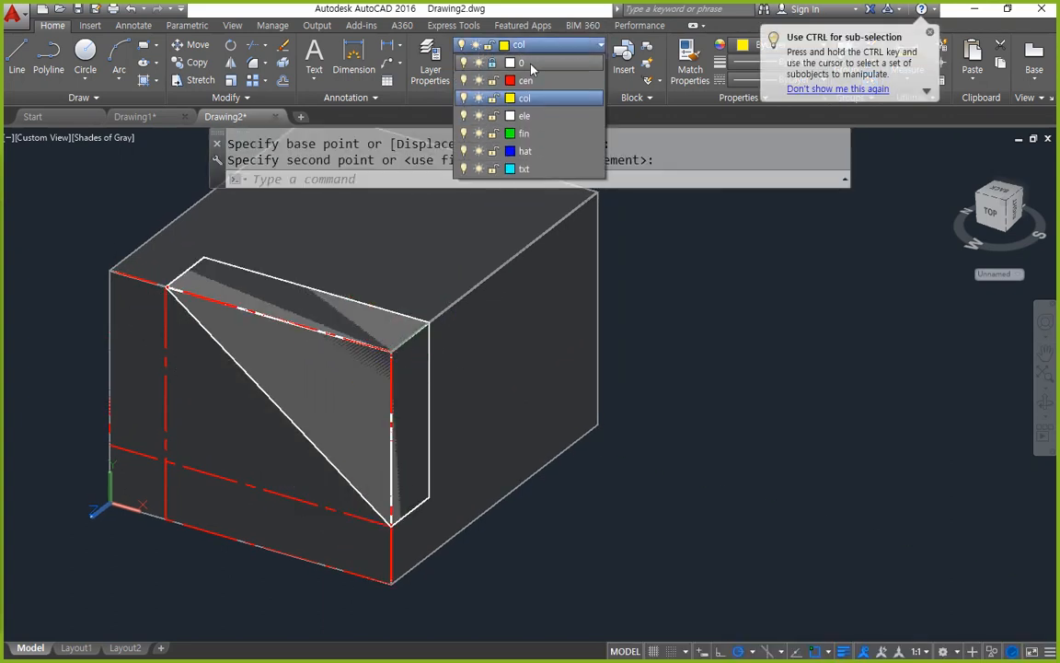
{"action": "left_click", "coordinate": [474, 95]}
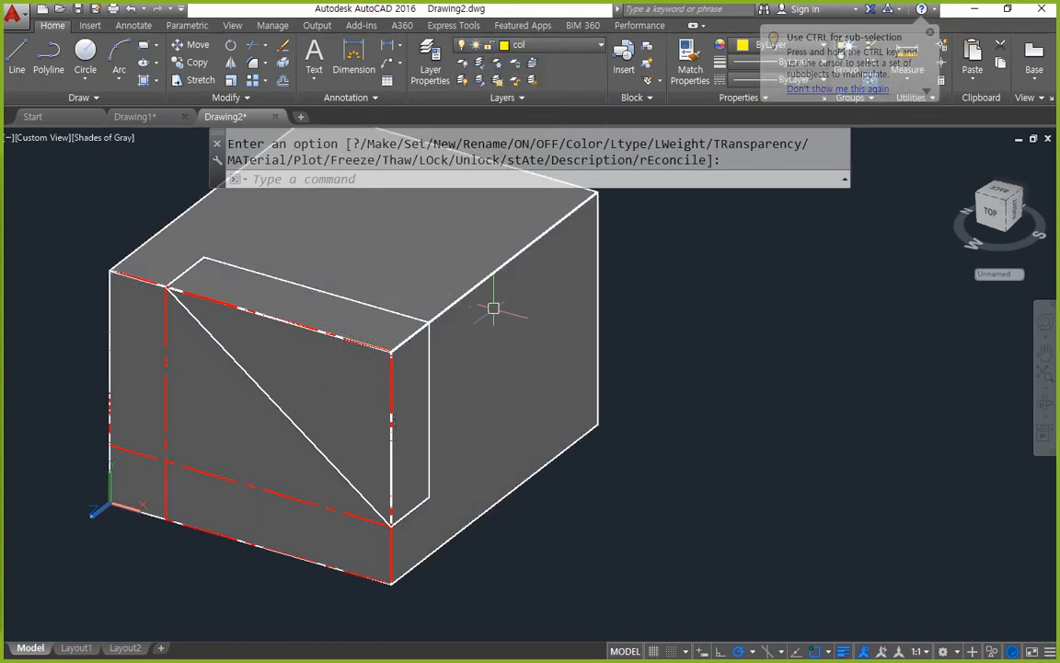
{"action": "type", "text": "su"}
{"action": "key", "text": "space"}
{"action": "left_click", "coordinate": [495, 276]}
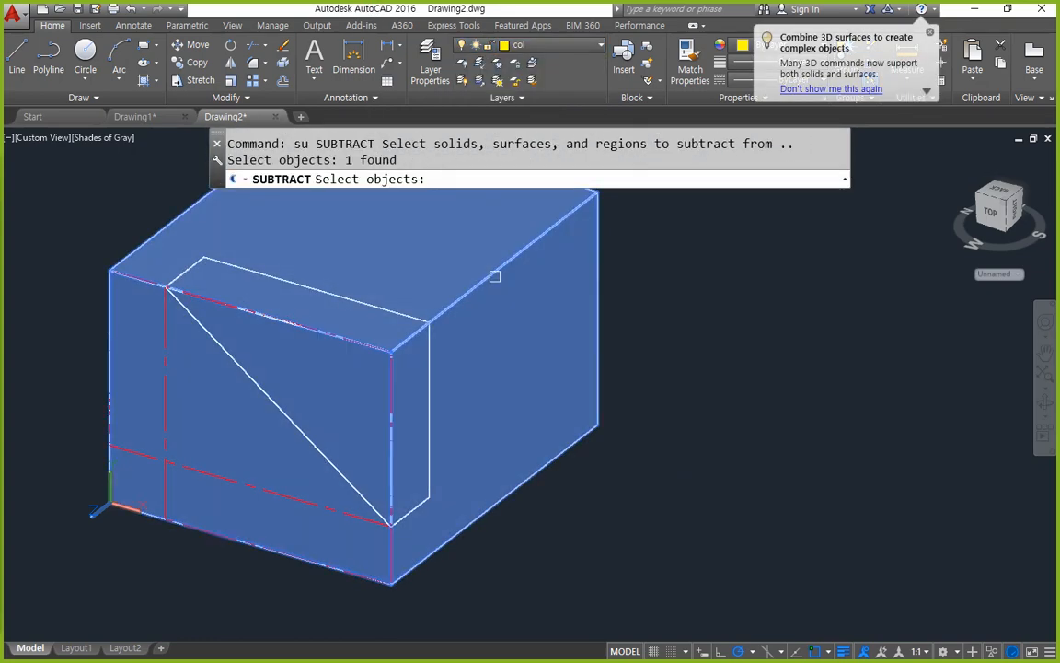
{"action": "key", "text": "Return"}
{"action": "left_click", "coordinate": [421, 313]}
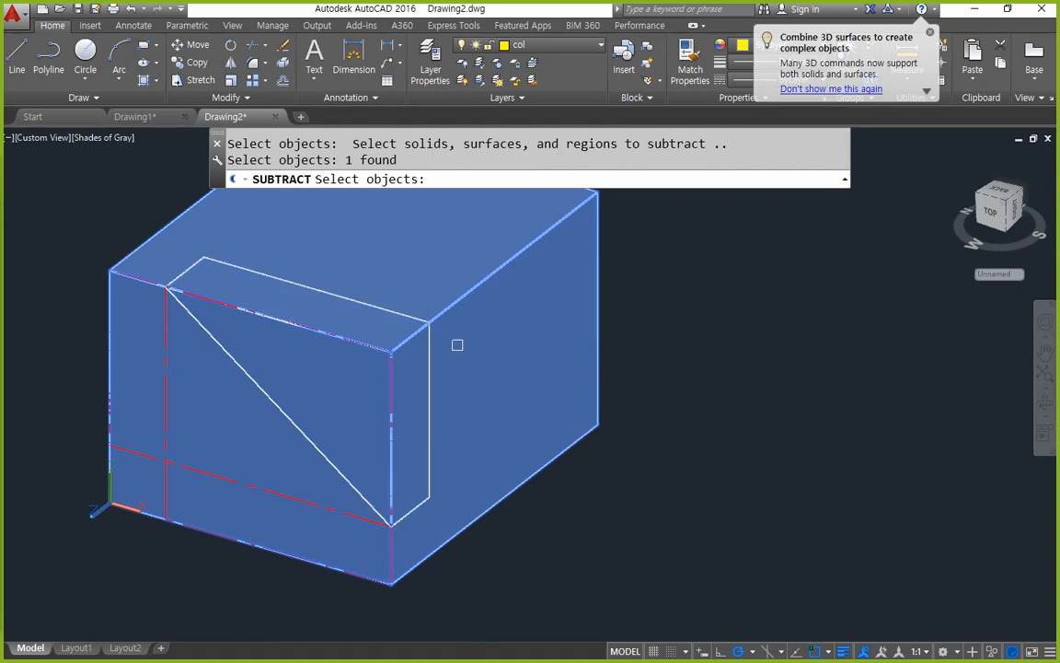
{"action": "key", "text": "Escape"}
Subtract the triangular wedge from the box.
{"action": "key", "text": "Return"}
{"action": "left_click", "coordinate": [463, 318]}
{"action": "key", "text": "Return"}
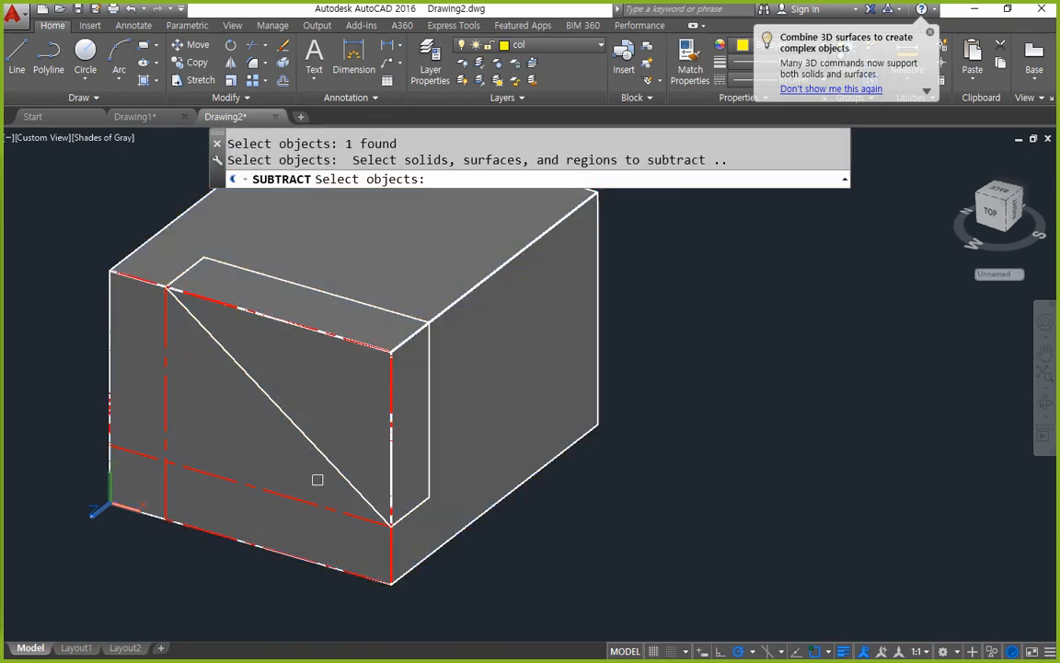
{"action": "left_click", "coordinate": [324, 457]}
{"action": "key", "text": "Return"}
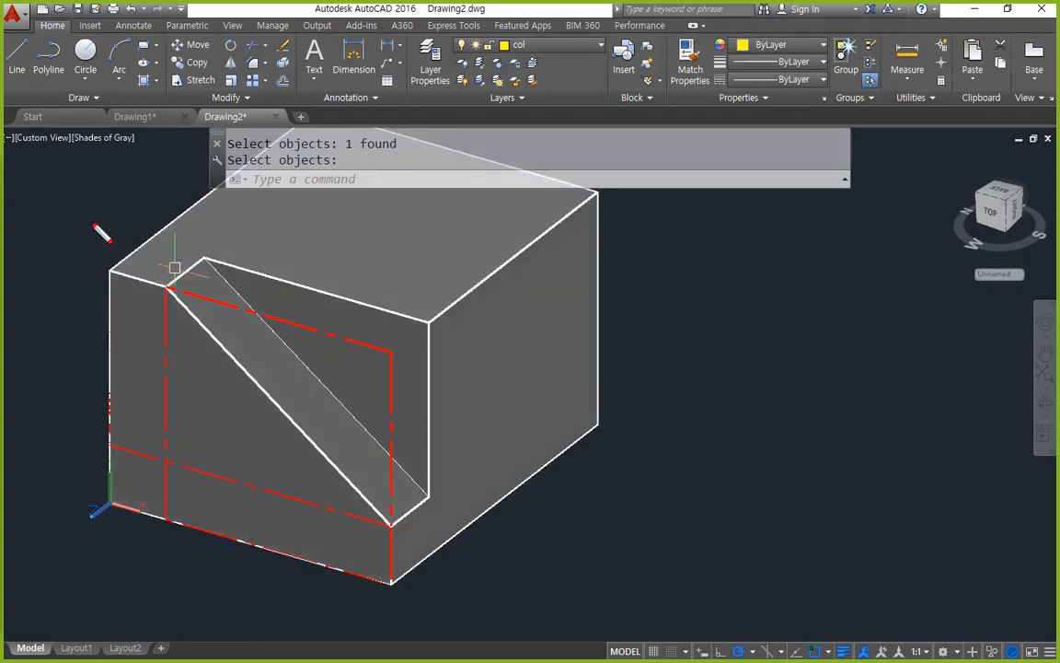
{"action": "left_click_drag", "start_coordinate": [166, 291], "coordinate": [269, 371]}
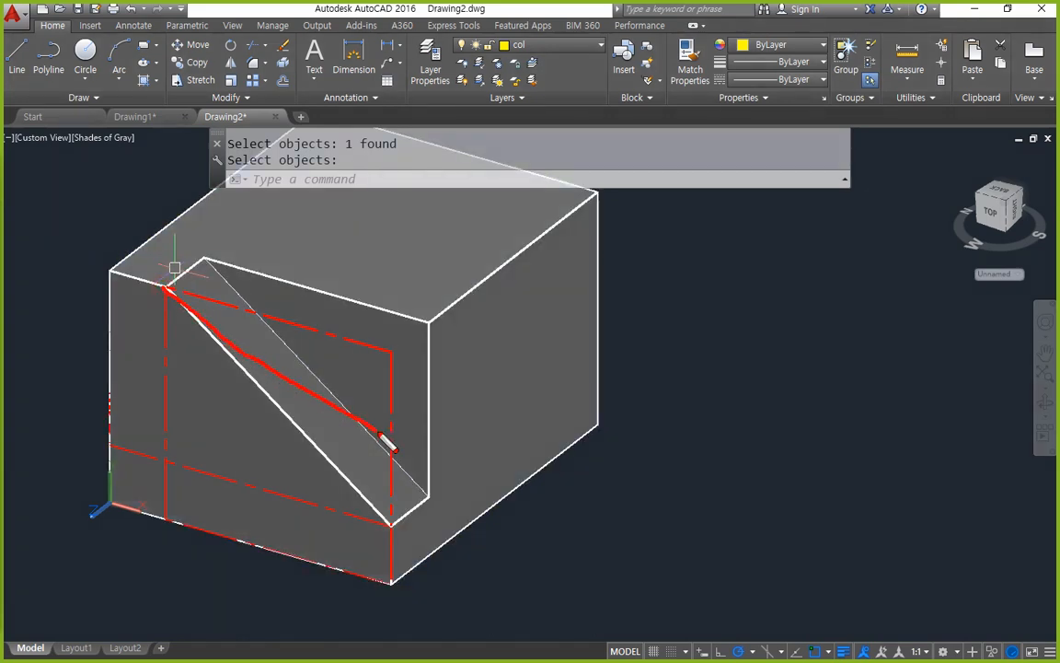
{"action": "key", "text": "Escape"}
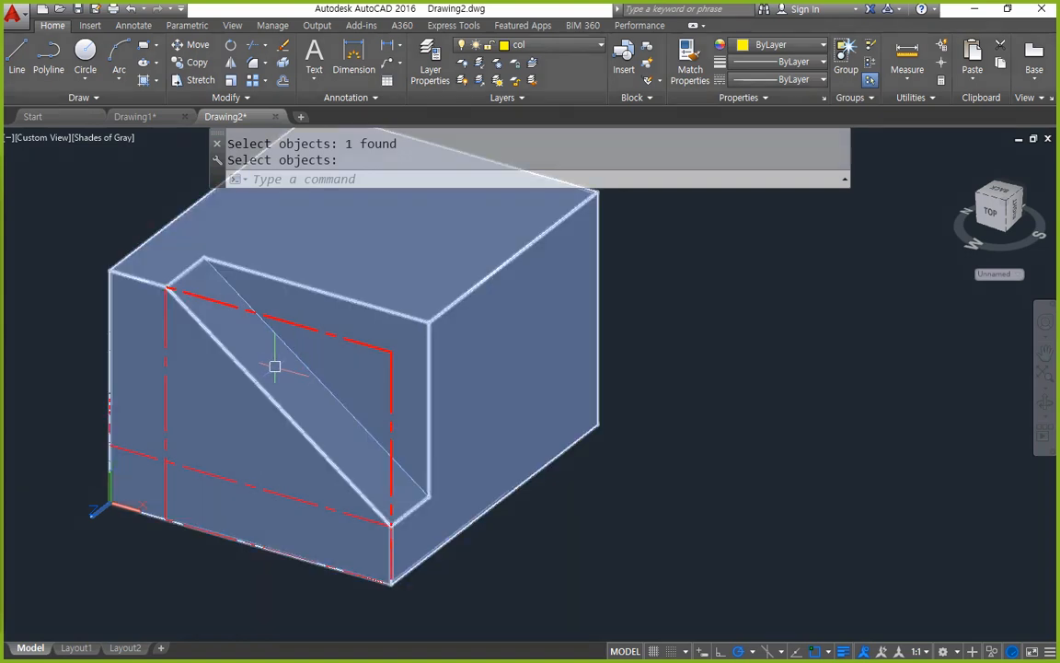
Offset the upper horizontal guide line inside the side face upward by 20.
{"action": "type", "text": "o"}
{"action": "key", "text": "Return"}
{"action": "type", "text": "20"}
{"action": "key", "text": "Return"}
{"action": "left_click", "coordinate": [301, 507]}
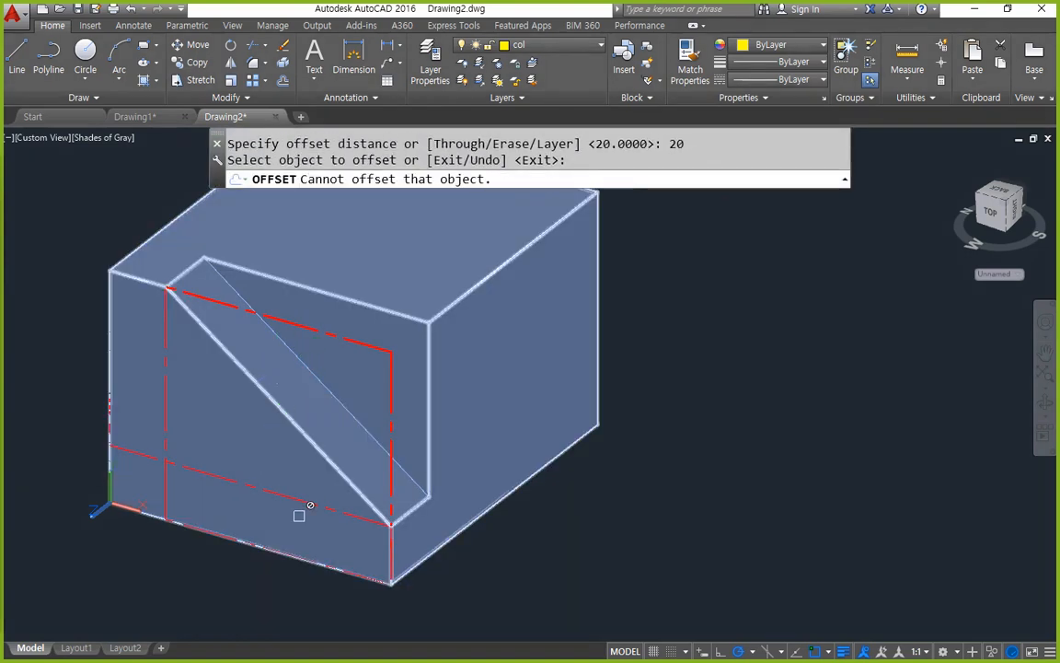
{"action": "left_click", "coordinate": [303, 504]}
{"action": "left_click", "coordinate": [304, 504]}
{"action": "left_click", "coordinate": [304, 505]}
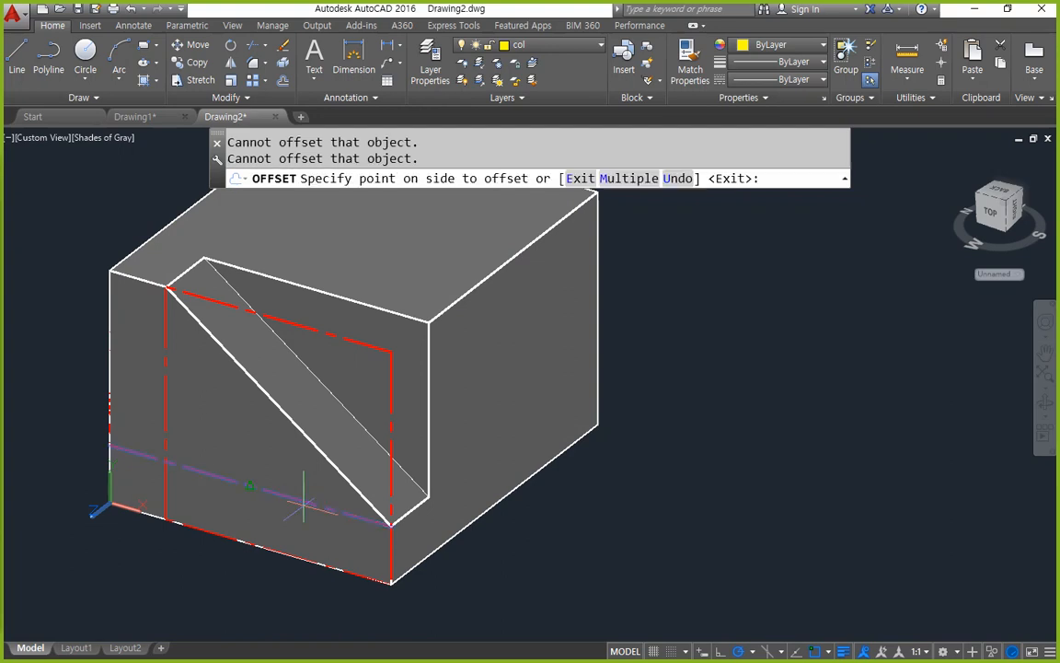
{"action": "left_click", "coordinate": [283, 469]}
{"action": "left_click", "coordinate": [273, 482]}
{"action": "key", "text": "Escape"}
Draw a closed triangular polyline through the vertical guide's upper end, the outline's upper corner and the new horizontal guide's edge end.
{"action": "type", "text": "pl"}
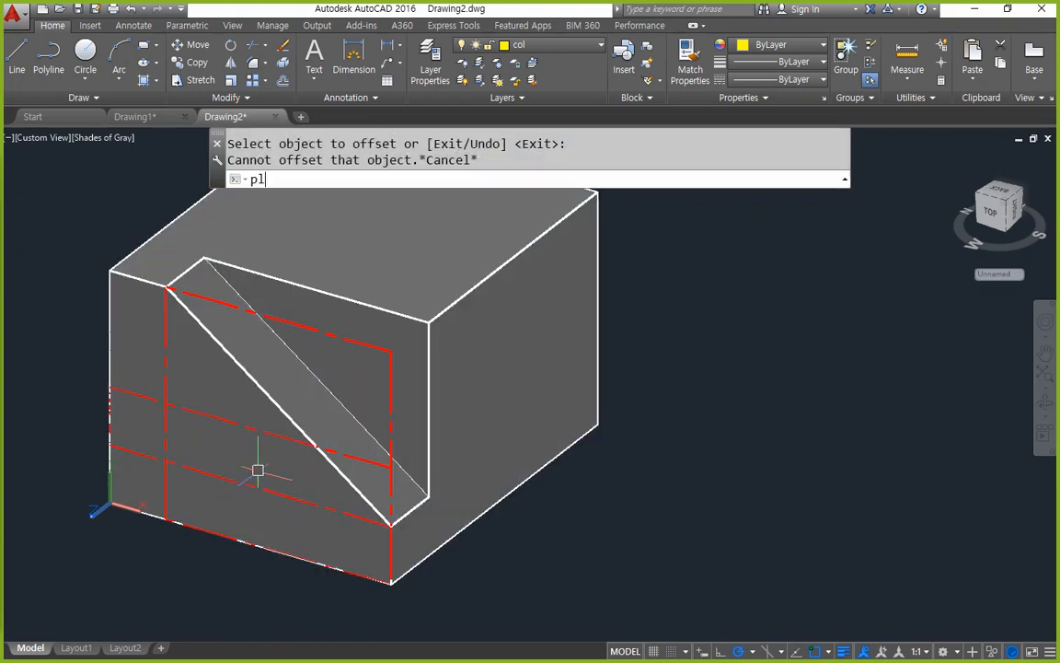
{"action": "key", "text": "Return"}
{"action": "left_click", "coordinate": [167, 290]}
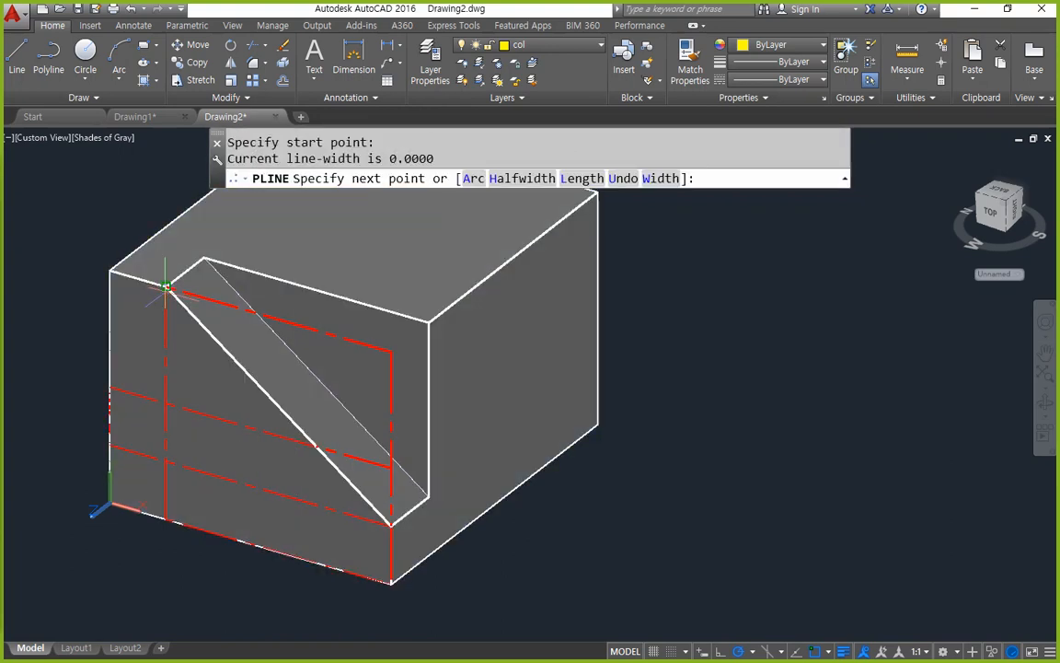
{"action": "left_click", "coordinate": [392, 351]}
{"action": "left_click", "coordinate": [392, 468]}
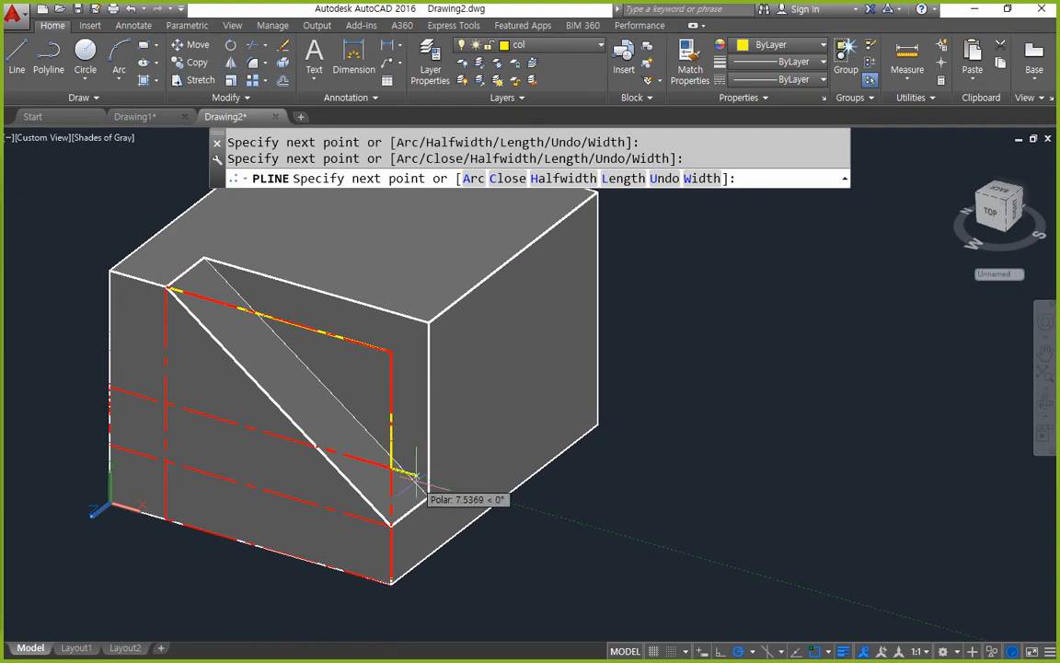
{"action": "type", "text": "c"}
{"action": "key", "text": "Return"}
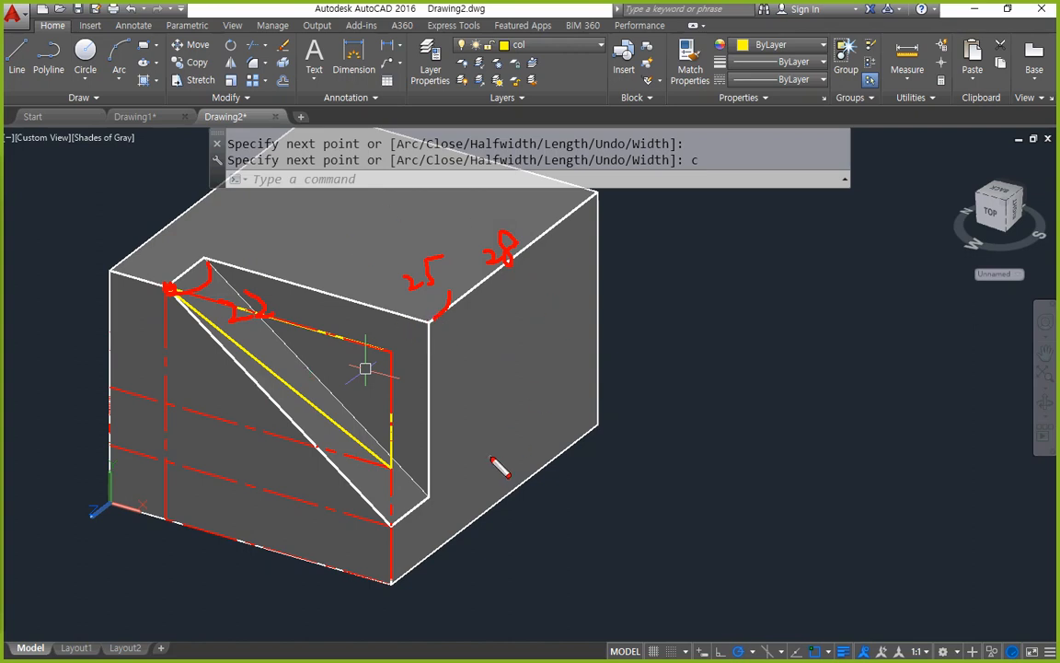
Extrude the new triangular profile by -75 into the solid.
{"action": "key", "text": "Escape"}
{"action": "type", "text": "ext"}
{"action": "key", "text": "Return"}
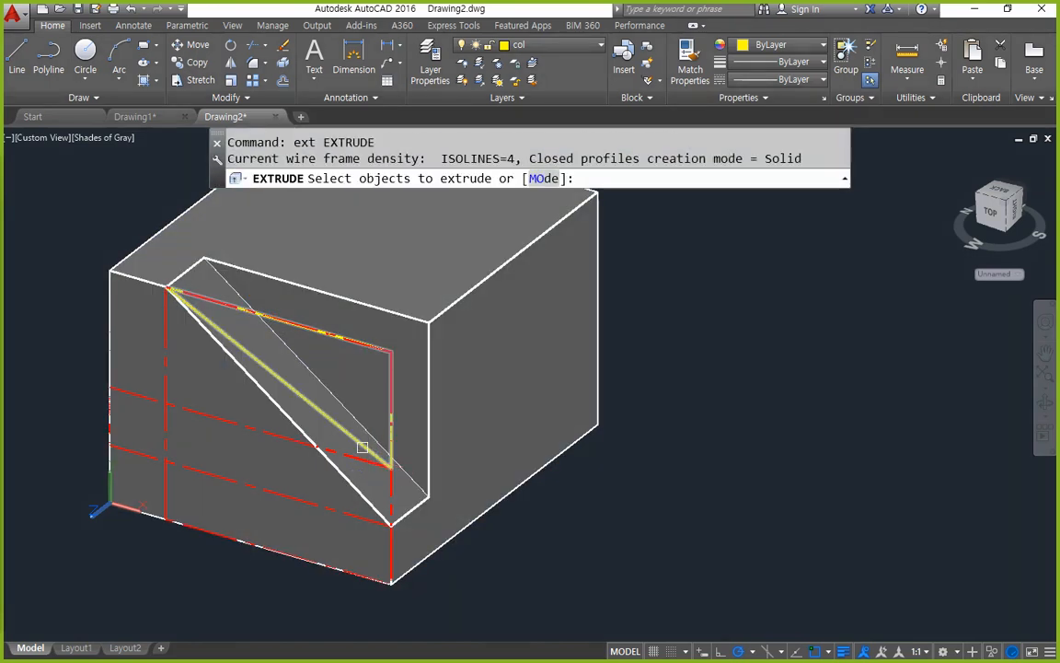
{"action": "left_click", "coordinate": [360, 443]}
{"action": "key", "text": "Return"}
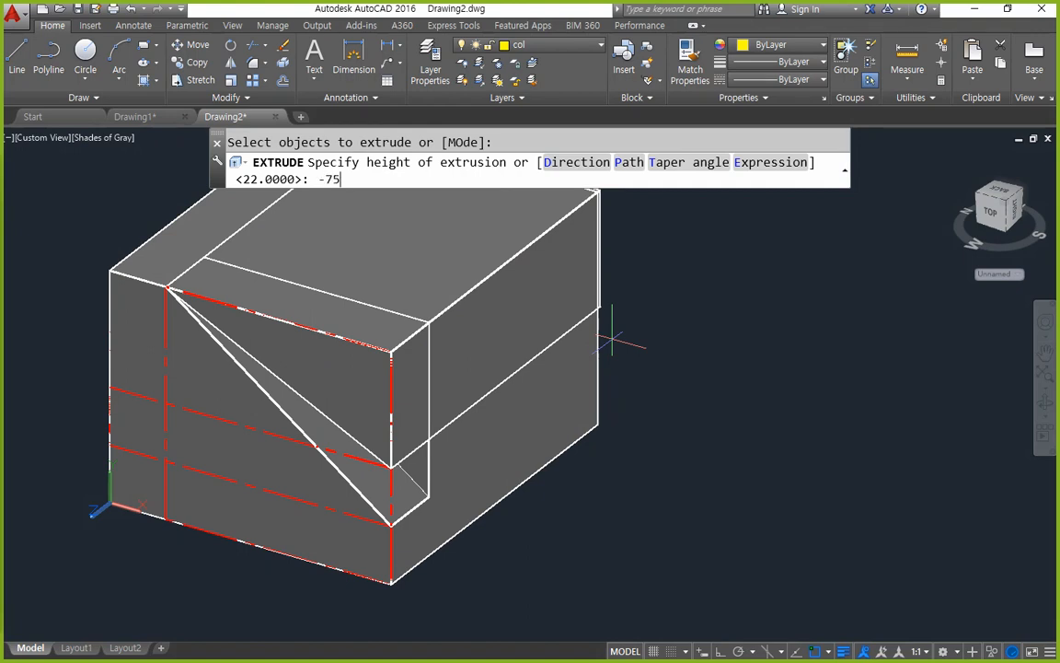
{"action": "key", "text": "Return"}
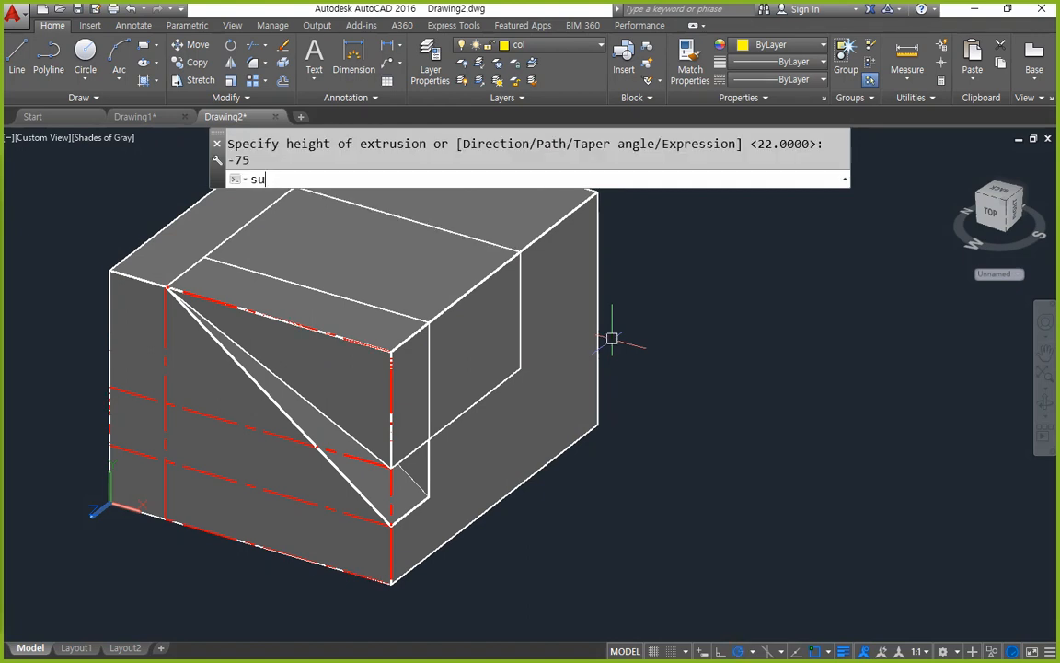
Subtract the longer triangular prism from the solid.
{"action": "type", "text": "su"}
{"action": "key", "text": "Return"}
{"action": "left_click", "coordinate": [596, 279]}
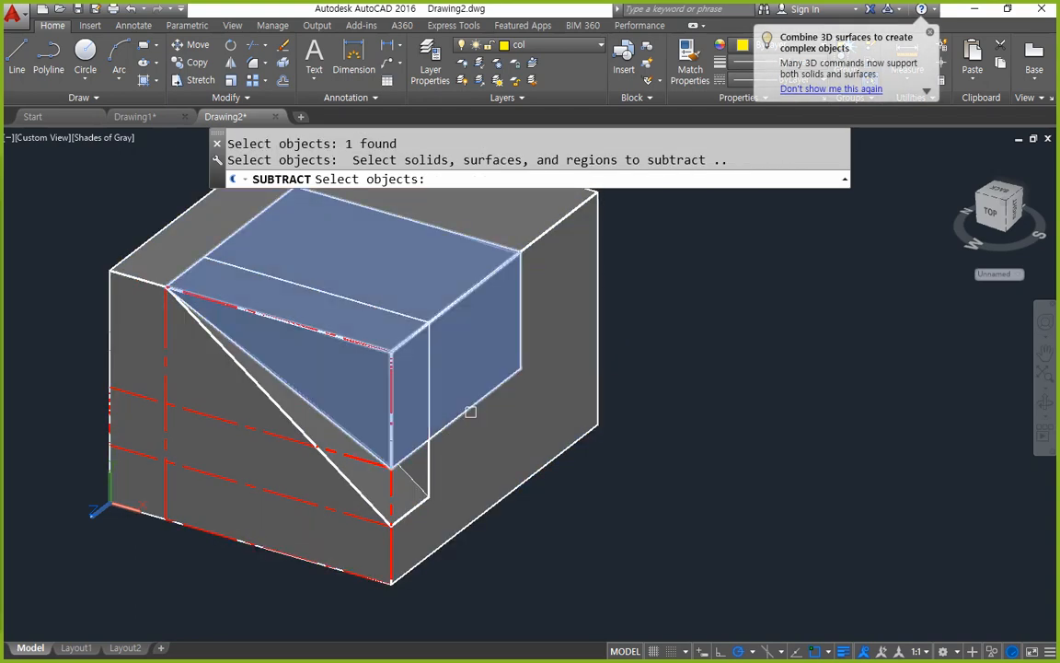
{"action": "left_click", "coordinate": [414, 448]}
{"action": "key", "text": "Return"}
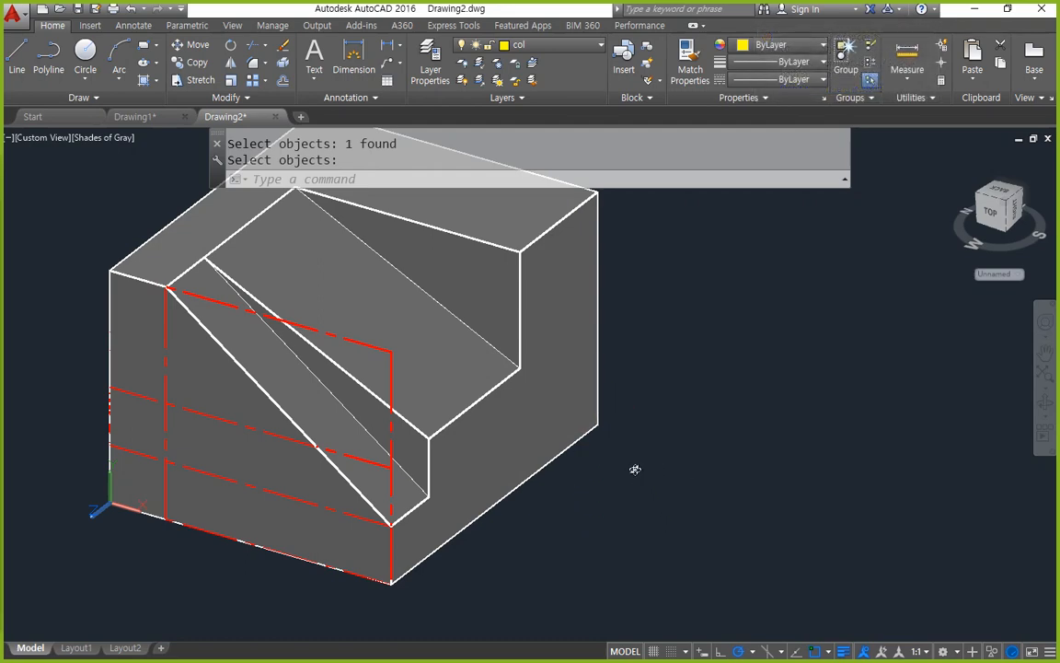
Make cen the current layer and draw a rectangle from corner to corner on the solid's opposite face.
{"action": "middle_click_drag", "start_coordinate": [635, 469], "coordinate": [261, 414], "text": "shift"}
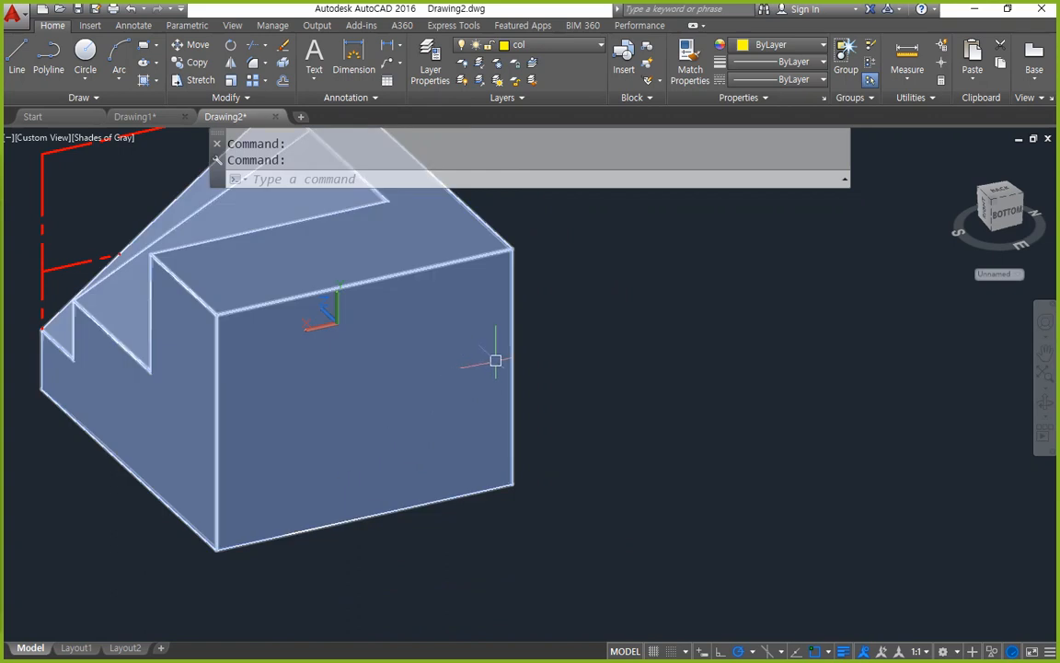
{"action": "left_click", "coordinate": [561, 44]}
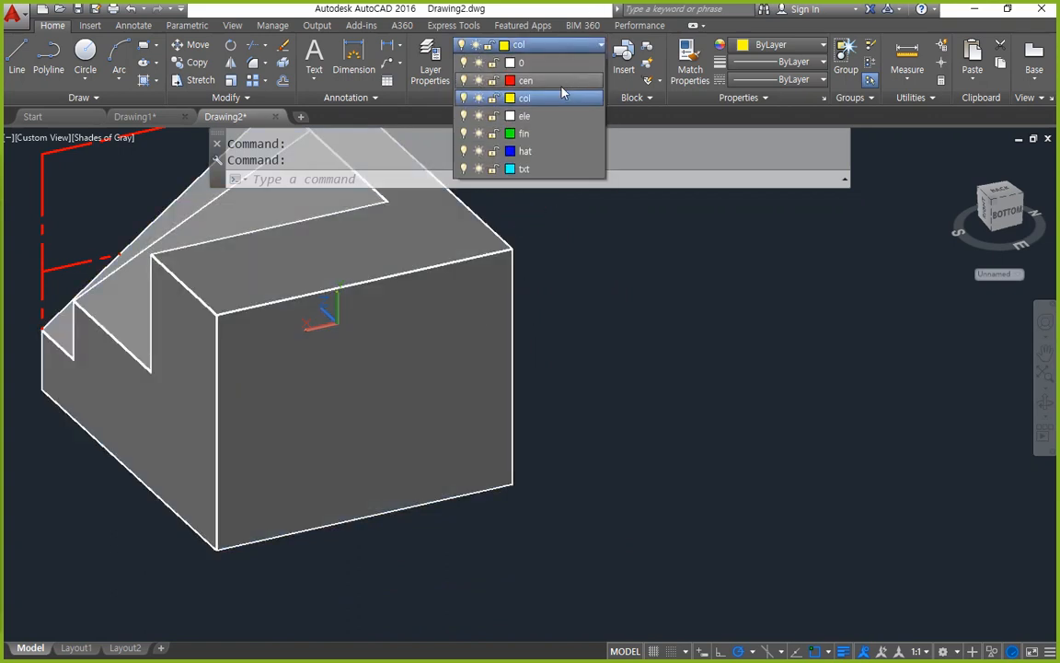
{"action": "left_click", "coordinate": [562, 85]}
{"action": "type", "text": "rec"}
{"action": "key", "text": "Return"}
{"action": "left_click", "coordinate": [512, 250]}
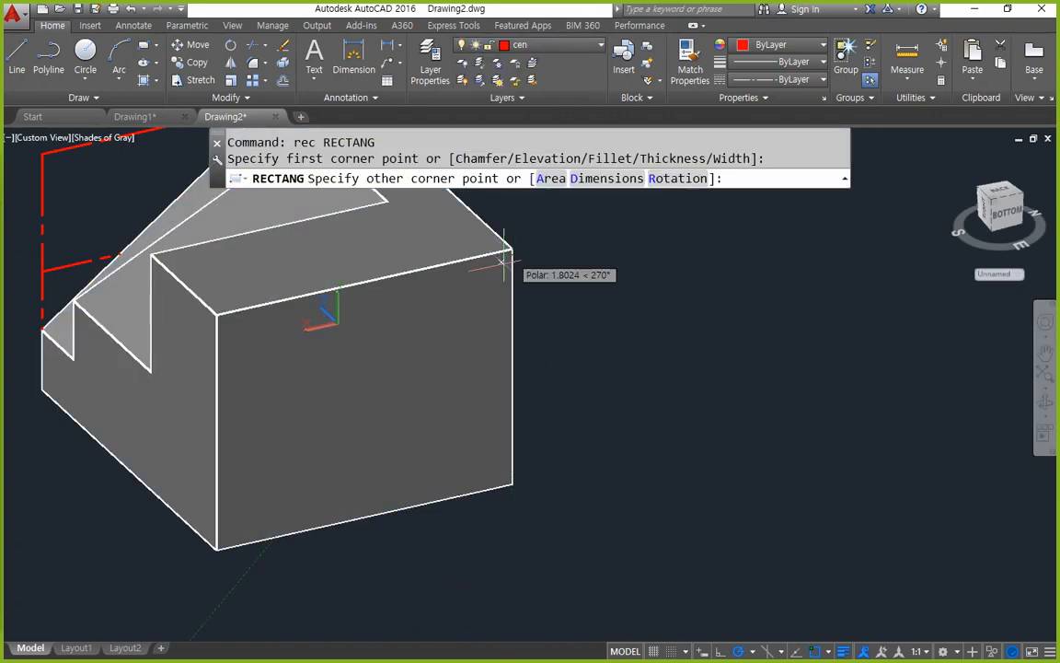
{"action": "left_click", "coordinate": [217, 549]}
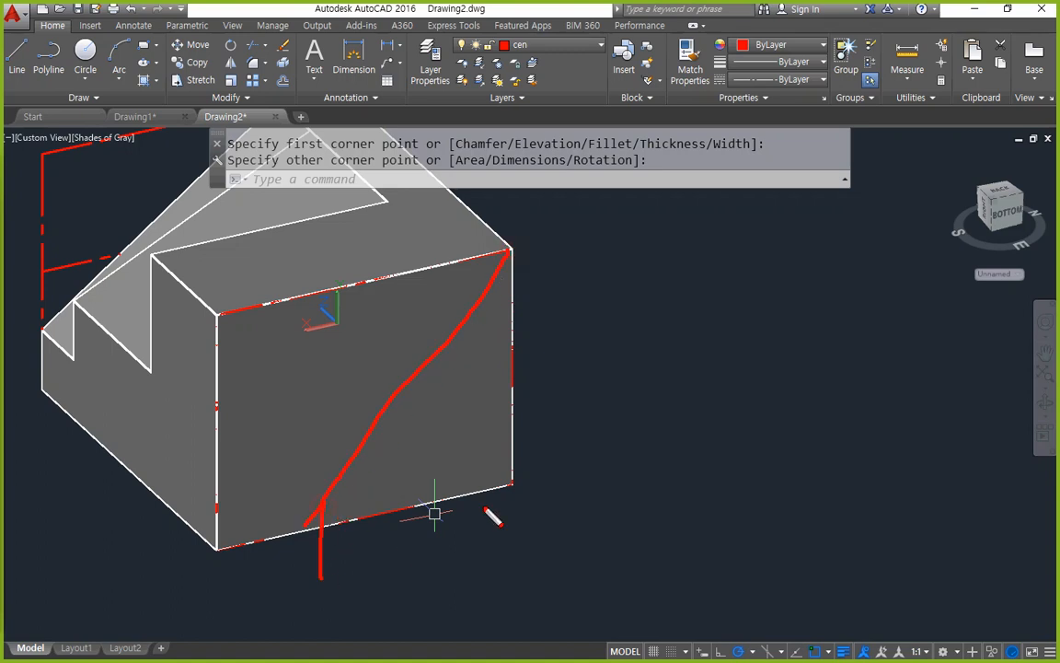
{"action": "left_click_drag", "start_coordinate": [524, 533], "coordinate": [304, 541]}
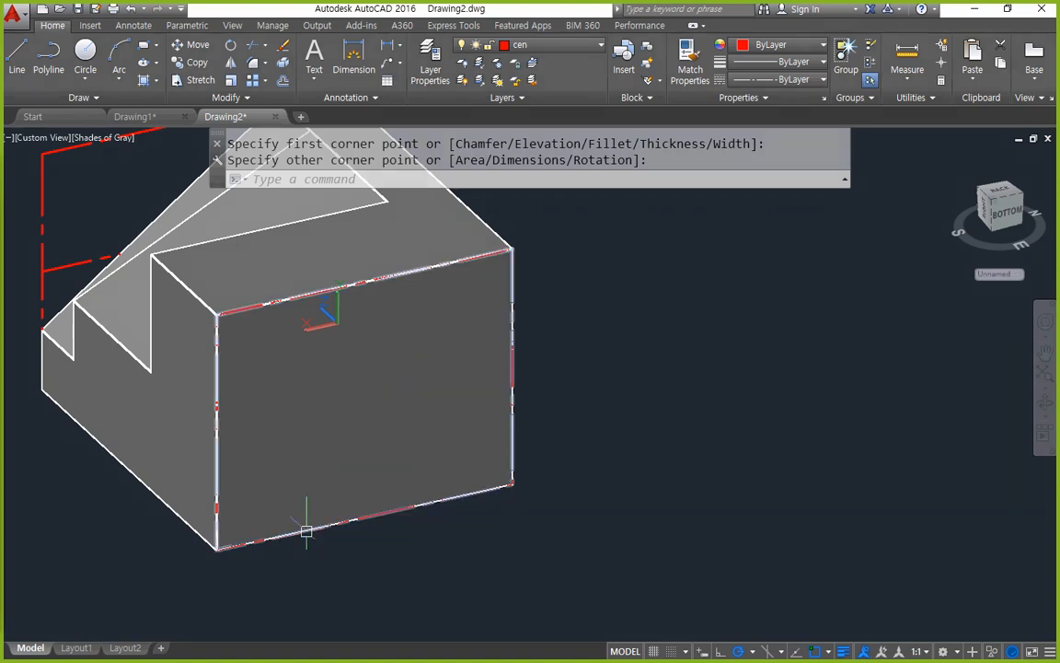
Freeze layer 0 to hide the solid.
{"action": "left_click", "coordinate": [573, 45]}
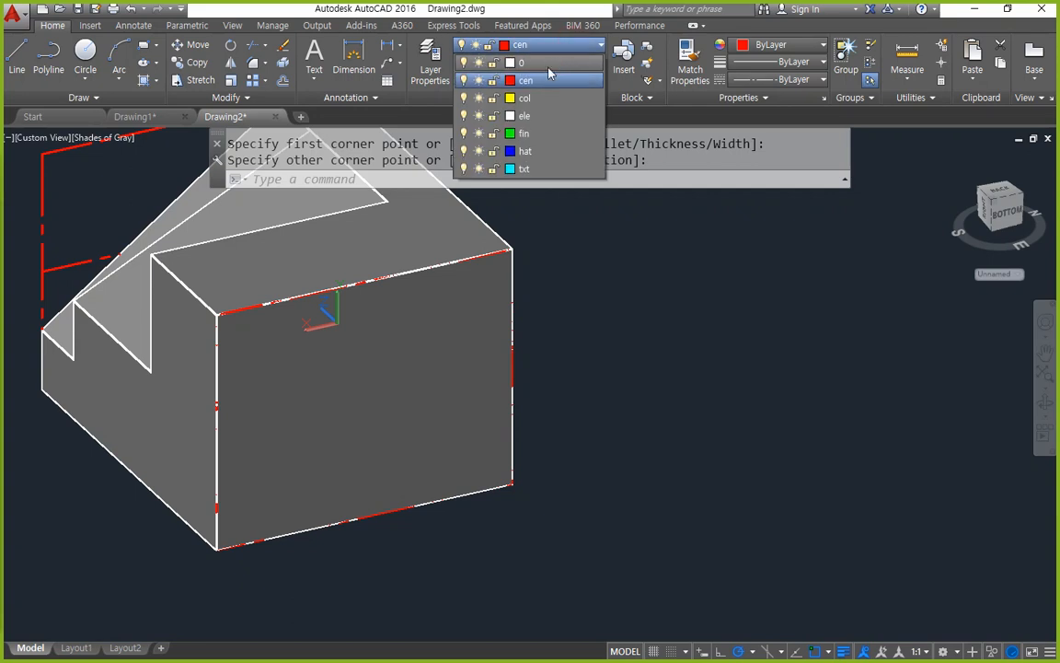
{"action": "left_click", "coordinate": [478, 64]}
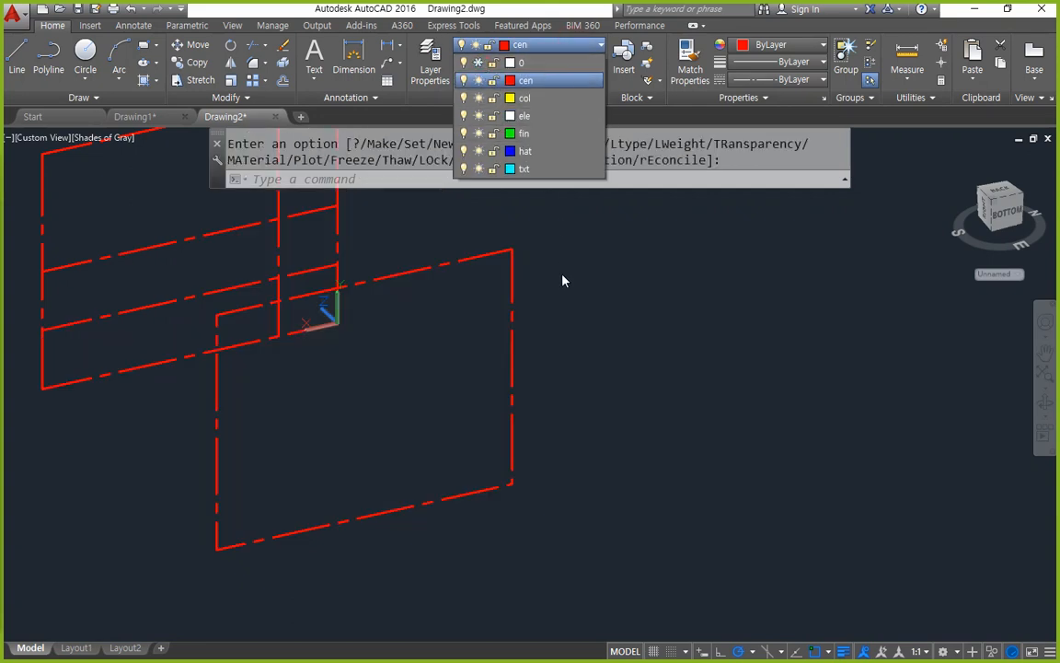
Explode the new rectangle into separate lines.
{"action": "type", "text": "x"}
{"action": "key", "text": "Return"}
{"action": "left_click", "coordinate": [435, 505]}
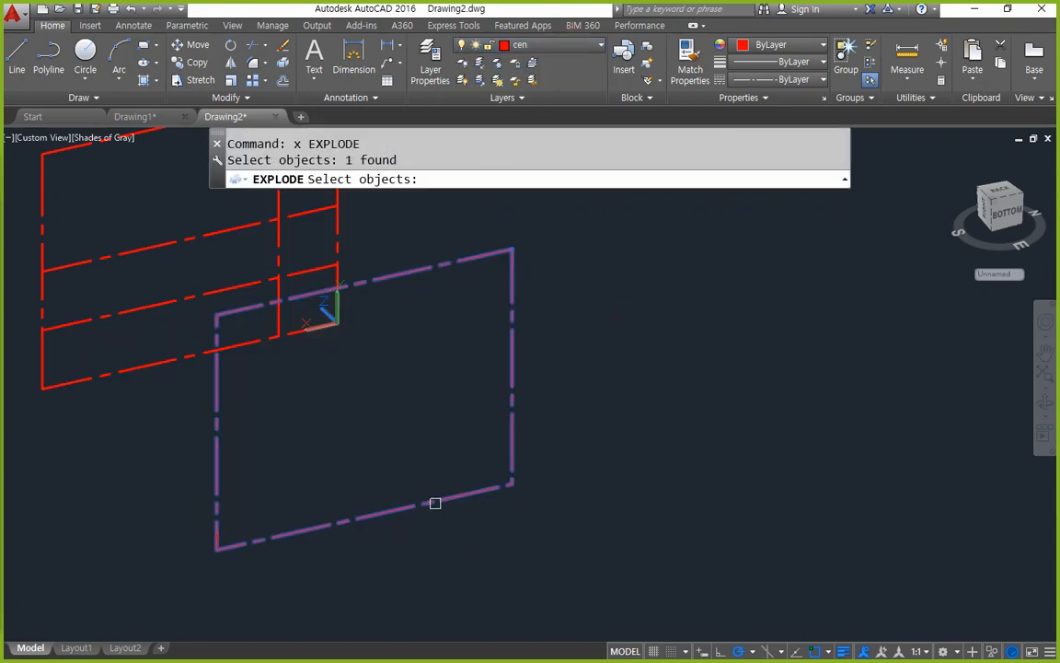
{"action": "key", "text": "Escape"}
{"action": "key", "text": "Escape"}
{"action": "type", "text": "x"}
{"action": "key", "text": "Return"}
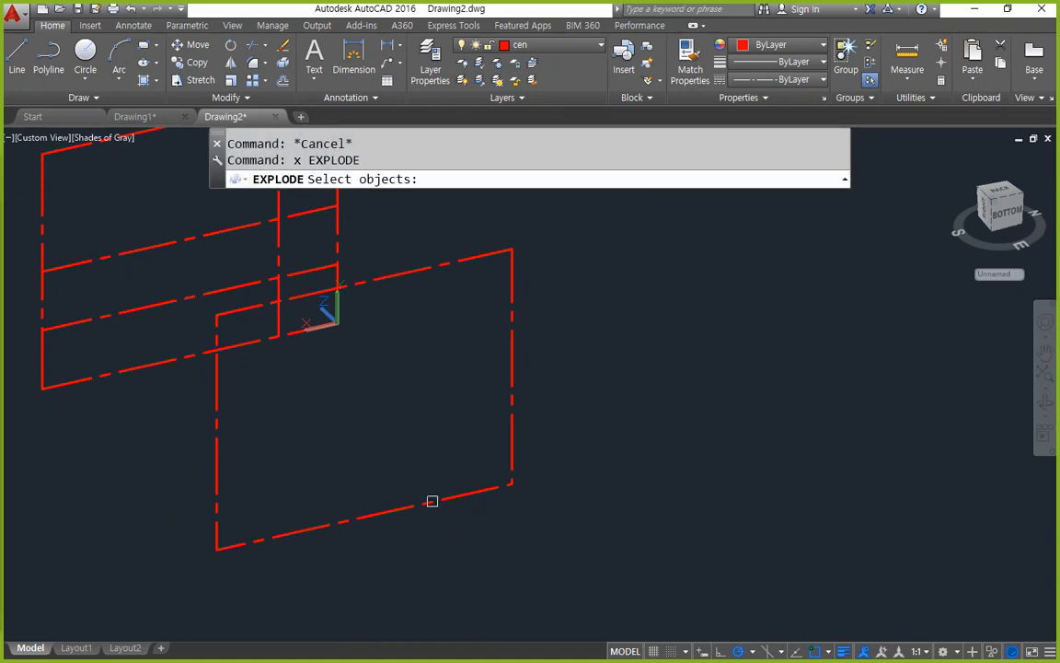
{"action": "left_click", "coordinate": [431, 501]}
{"action": "key", "text": "Return"}
Offset the exploded rectangle's right vertical edge 70 inward.
{"action": "type", "text": "o"}
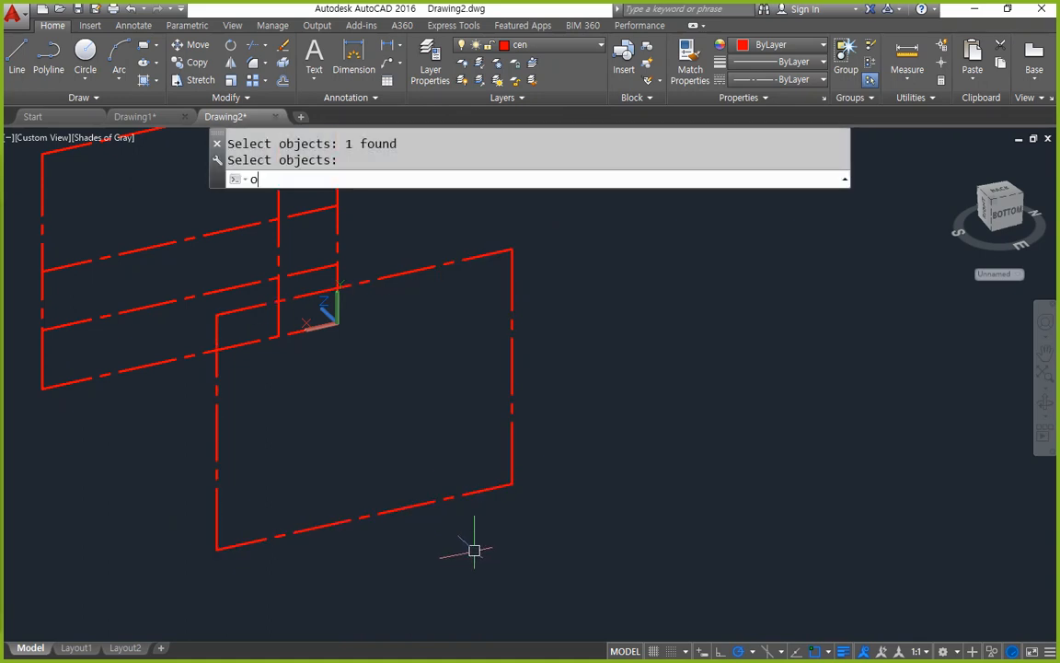
{"action": "key", "text": "Return"}
{"action": "type", "text": "70"}
{"action": "key", "text": "Return"}
{"action": "left_click", "coordinate": [511, 426]}
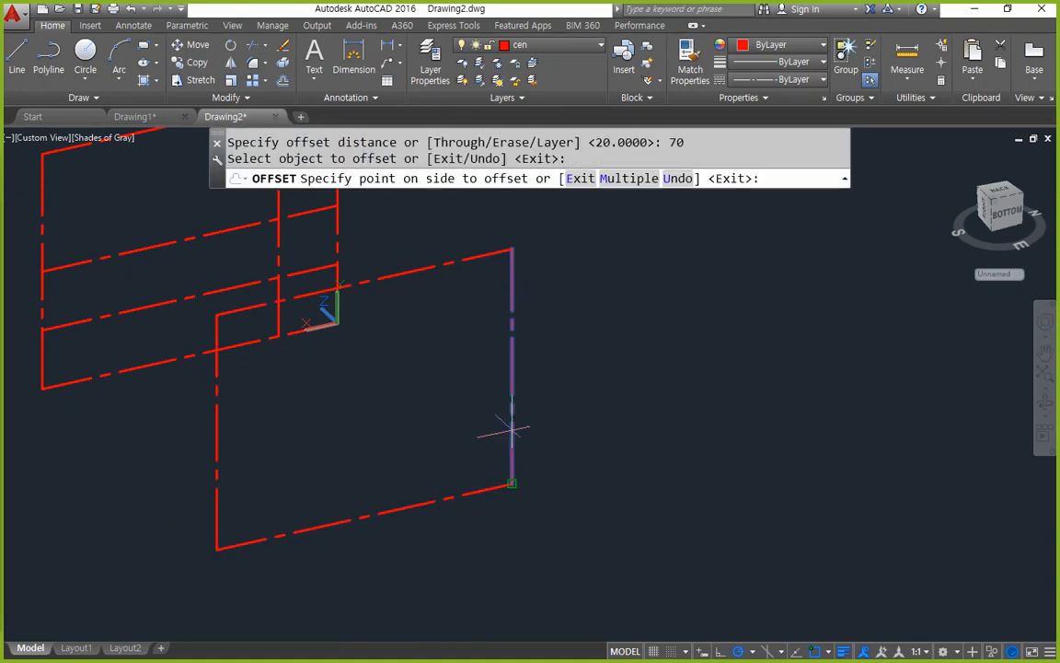
{"action": "left_click", "coordinate": [405, 402]}
{"action": "key", "text": "Escape"}
{"action": "type", "text": "l"}
{"action": "key", "text": "Return"}
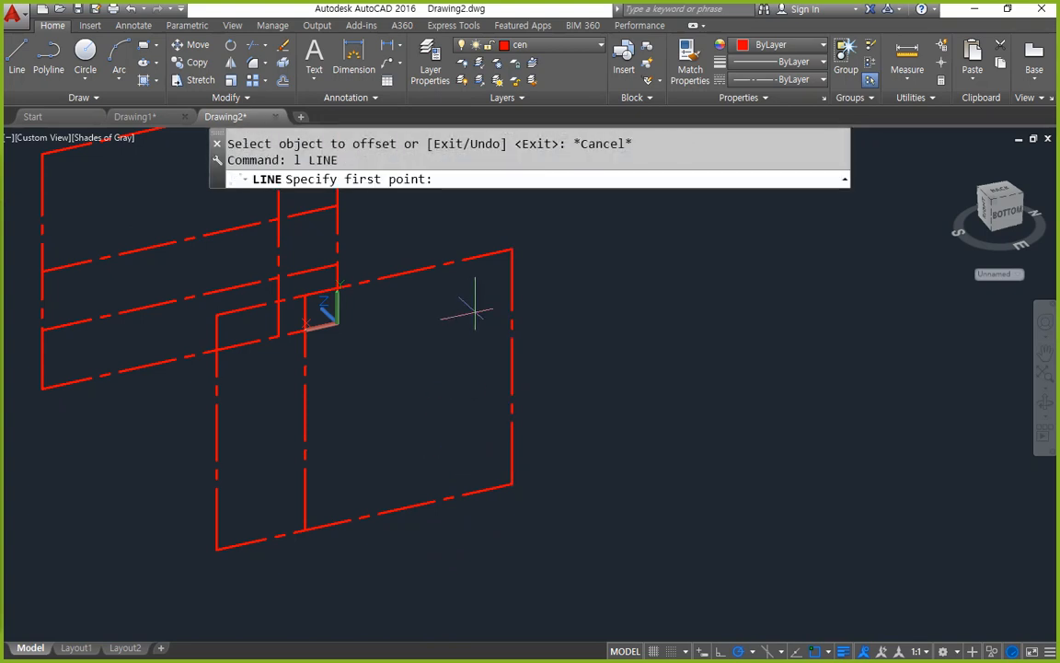
{"action": "key", "text": "Escape"}
{"action": "type", "text": "pl"}
{"action": "key", "text": "Return"}
{"action": "left_click", "coordinate": [512, 250]}
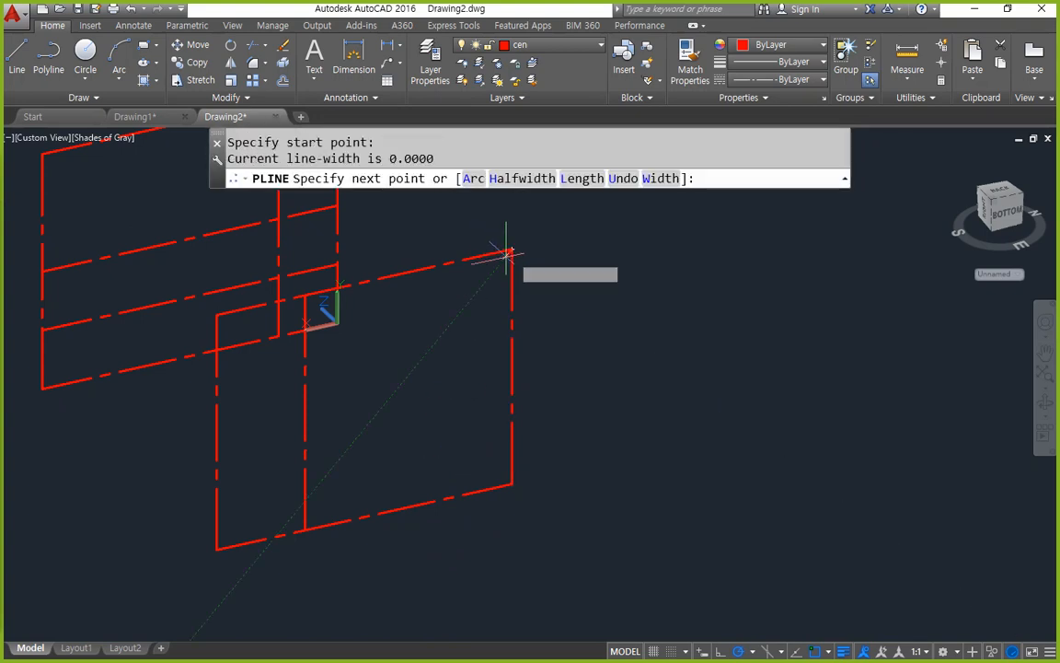
{"action": "key", "text": "Escape"}
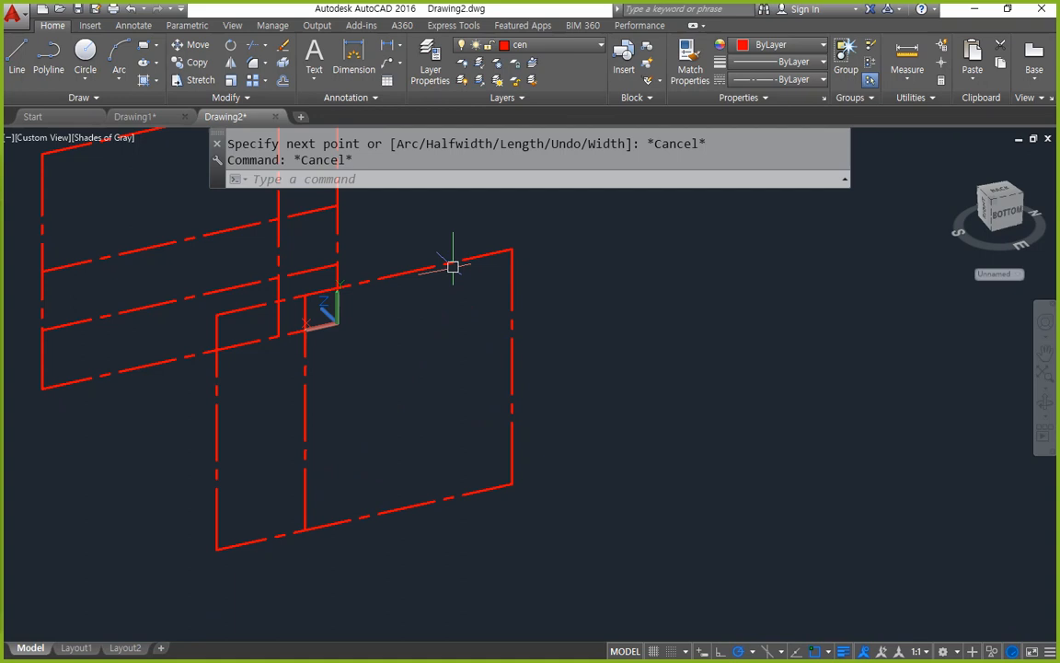
Make col the current layer and draw a closed four-sided polyline through the upper right corner, the offset line's lower end and both left corners.
{"action": "left_click", "coordinate": [534, 44]}
{"action": "left_click", "coordinate": [543, 98]}
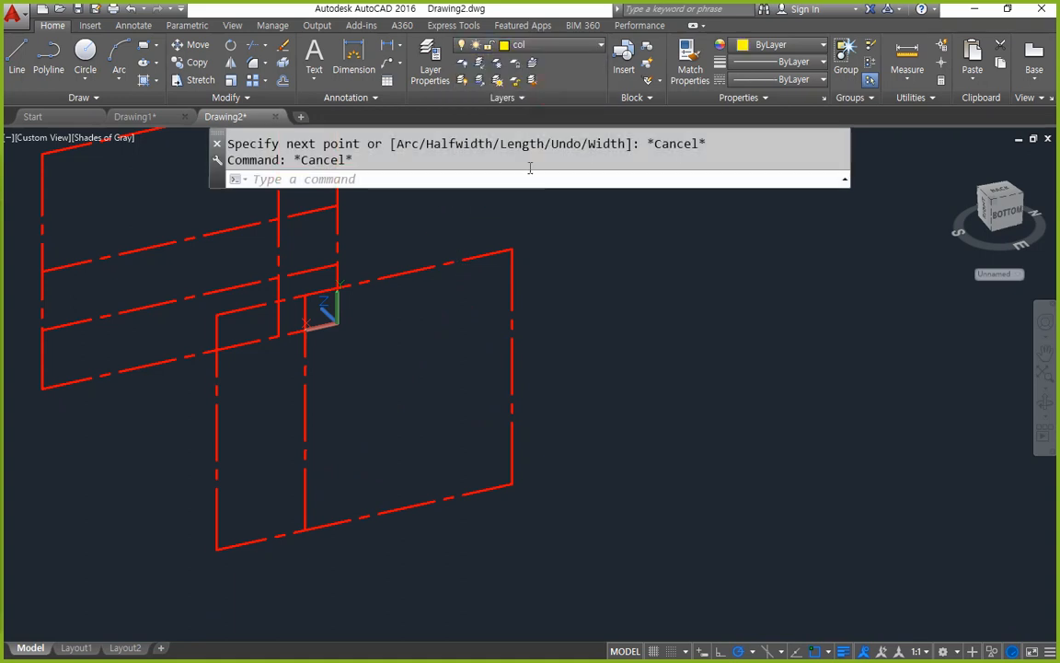
{"action": "type", "text": "pl"}
{"action": "key", "text": "Return"}
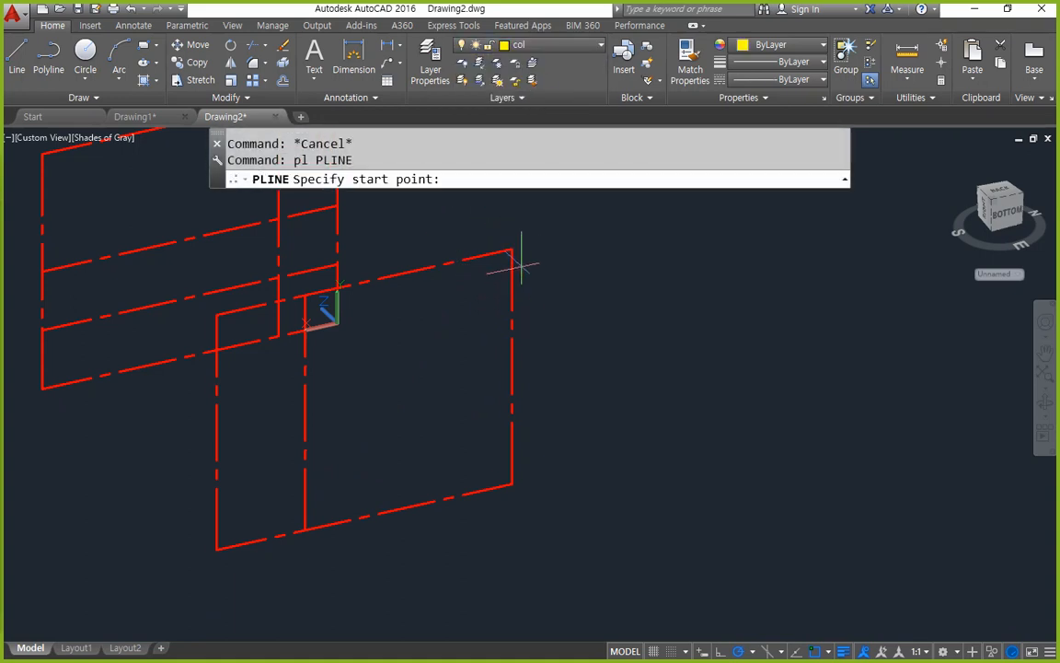
{"action": "left_click", "coordinate": [511, 250]}
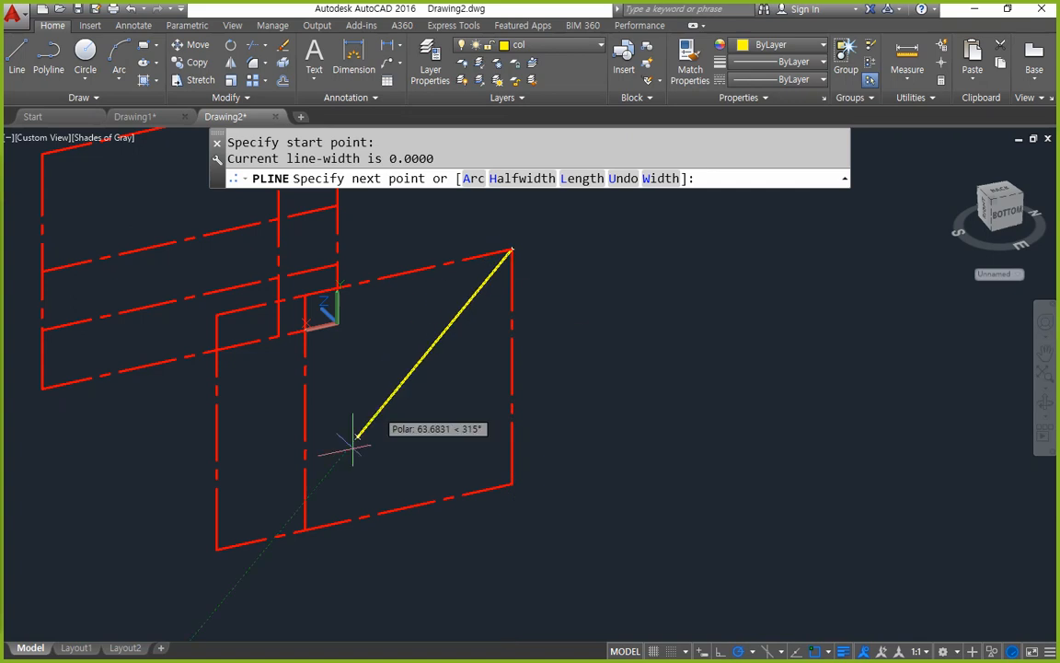
{"action": "left_click", "coordinate": [304, 531]}
{"action": "left_click", "coordinate": [217, 548]}
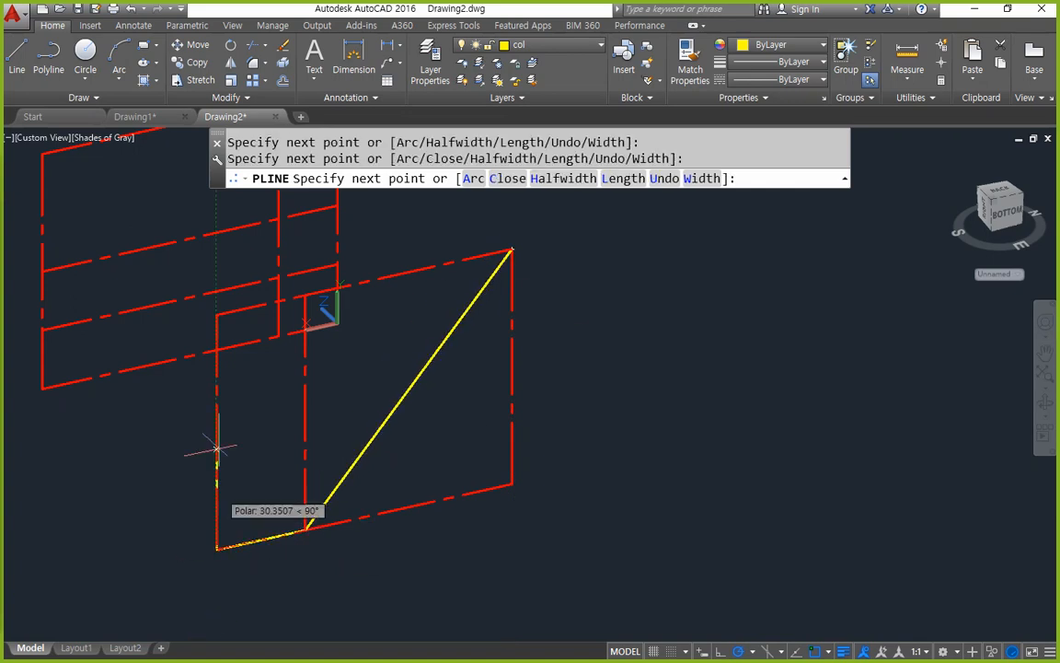
{"action": "left_click", "coordinate": [217, 316]}
{"action": "type", "text": "c"}
{"action": "key", "text": "Return"}
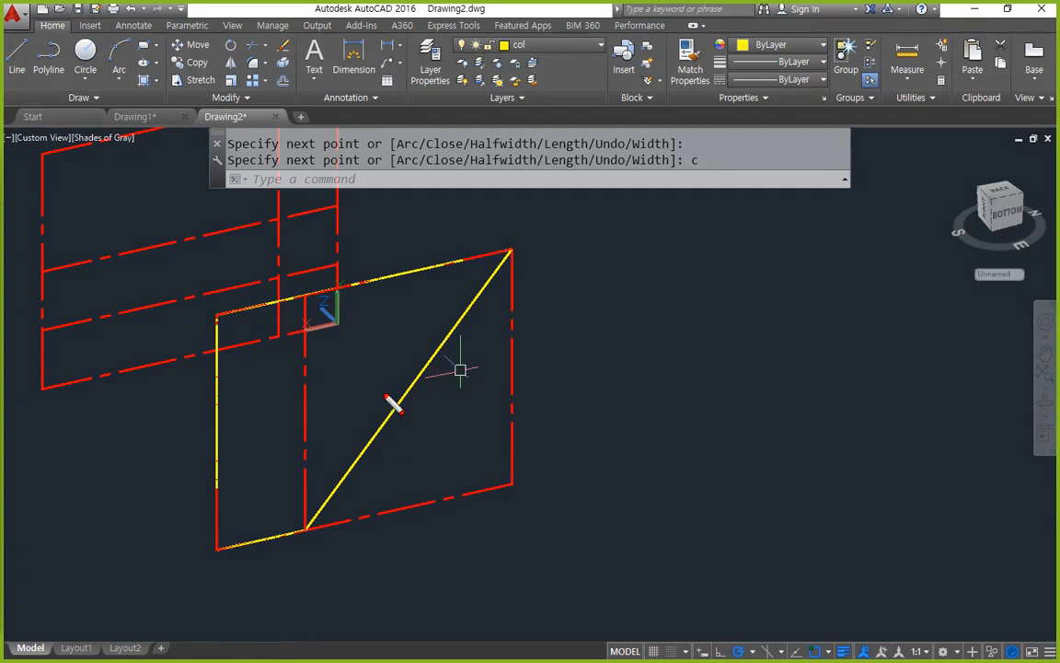
{"action": "left_click_drag", "start_coordinate": [382, 394], "coordinate": [476, 382]}
{"action": "mouse_move", "coordinate": [368, 373]}
{"action": "left_mouse_down"}
{"action": "mouse_move", "coordinate": [419, 449]}
{"action": "mouse_move", "coordinate": [439, 452]}
{"action": "left_mouse_up"}
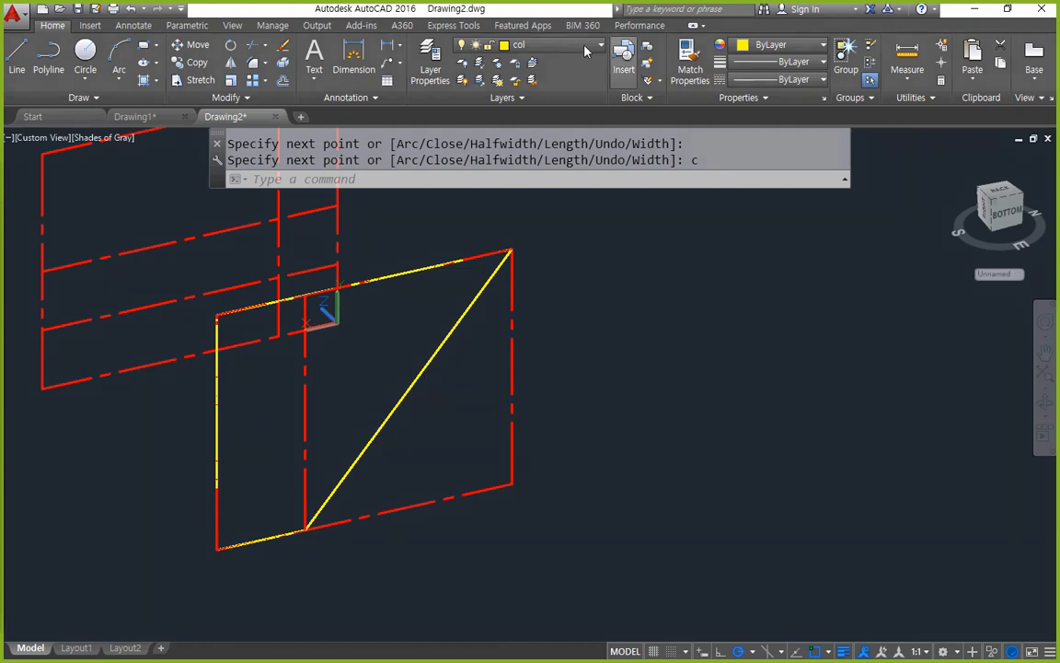
Thaw layer 0 to show the solid again and extrude the four-sided profile 30 into it.
{"action": "left_click", "coordinate": [520, 43]}
{"action": "left_click", "coordinate": [477, 63]}
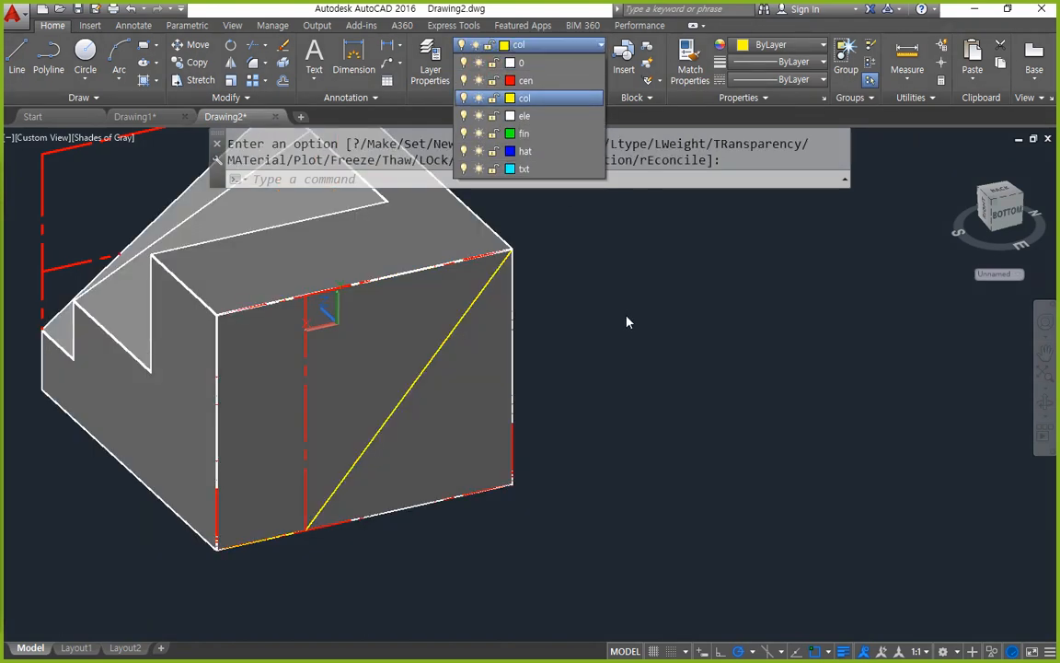
{"action": "left_click", "coordinate": [660, 412]}
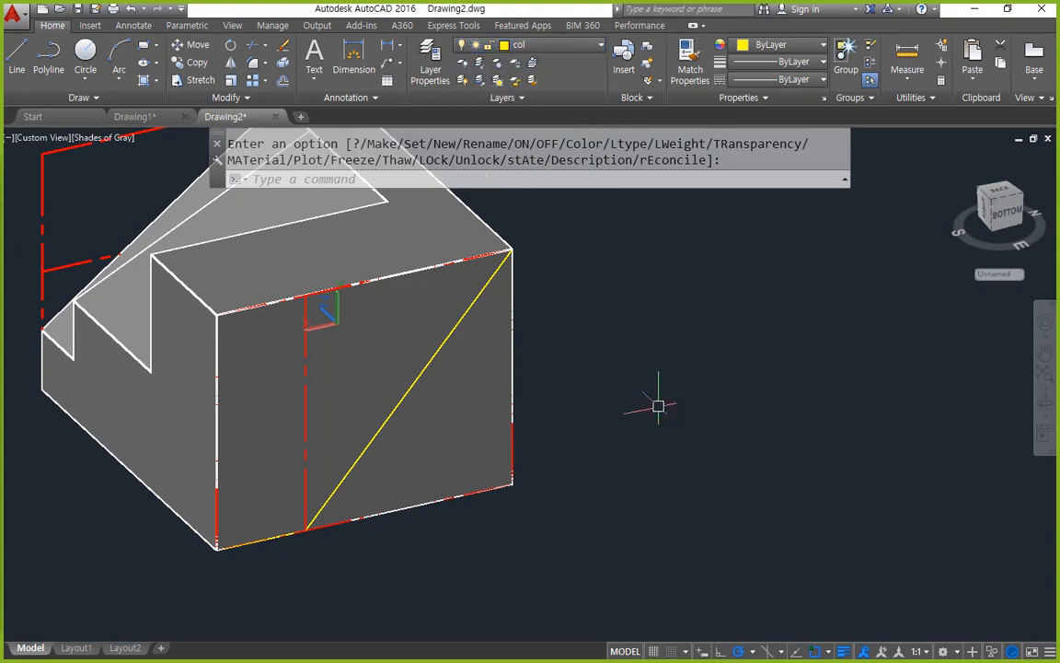
{"action": "type", "text": "ext"}
{"action": "key", "text": "Return"}
{"action": "left_click", "coordinate": [409, 394]}
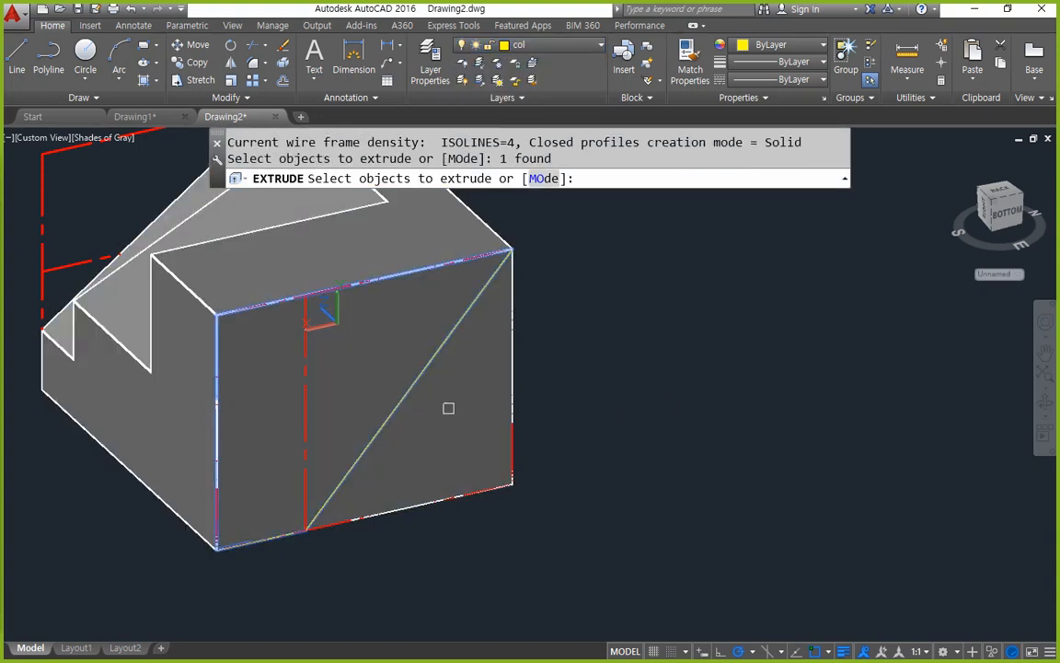
{"action": "key", "text": "Return"}
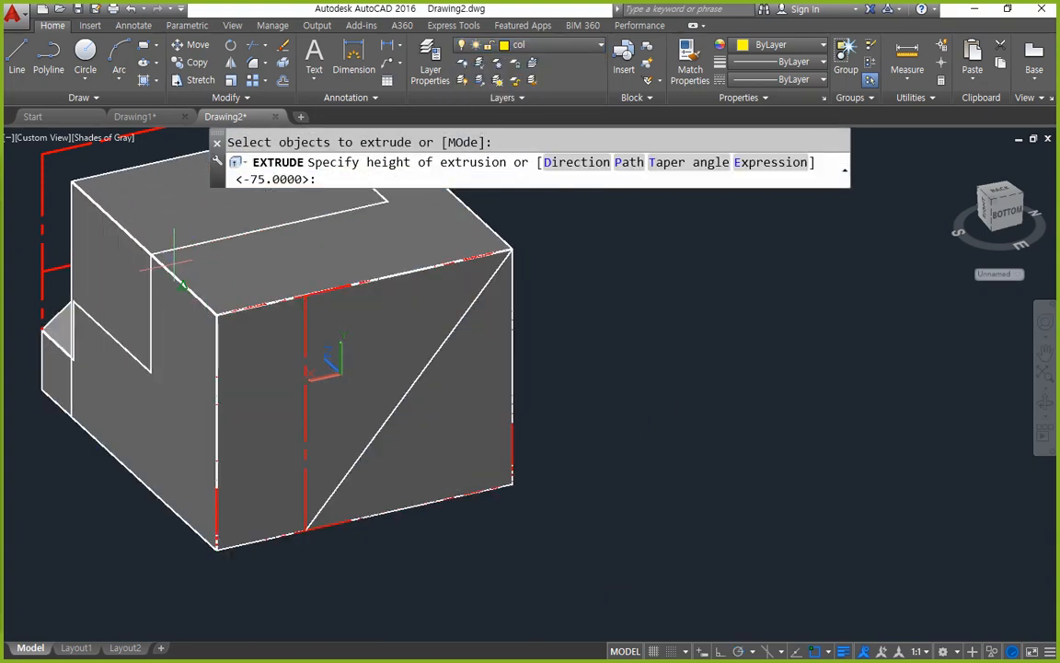
{"action": "type", "text": "30"}
{"action": "key", "text": "Return"}
Subtract the extruded four-sided block from the solid.
{"action": "mouse_move", "coordinate": [161, 492]}
{"action": "middle_mouse_down", "text": "shift"}
{"action": "mouse_move", "coordinate": [154, 515]}
{"action": "mouse_move", "coordinate": [148, 475]}
{"action": "middle_mouse_up", "text": "shift"}
{"action": "type", "text": "su"}
{"action": "key", "text": "Return"}
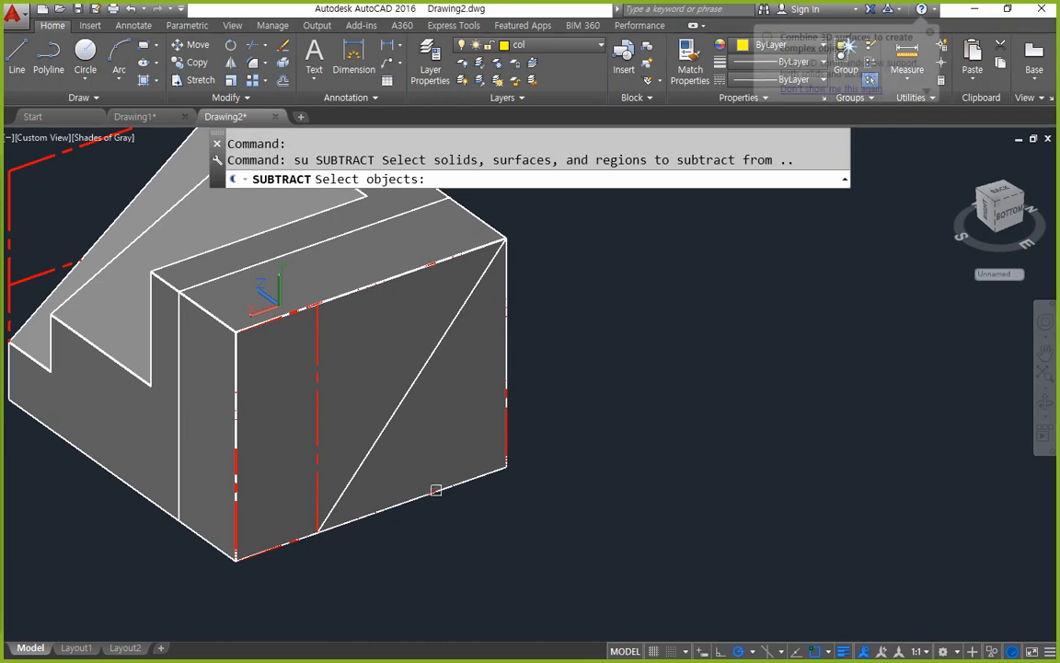
{"action": "left_click", "coordinate": [447, 456]}
{"action": "key", "text": "Return"}
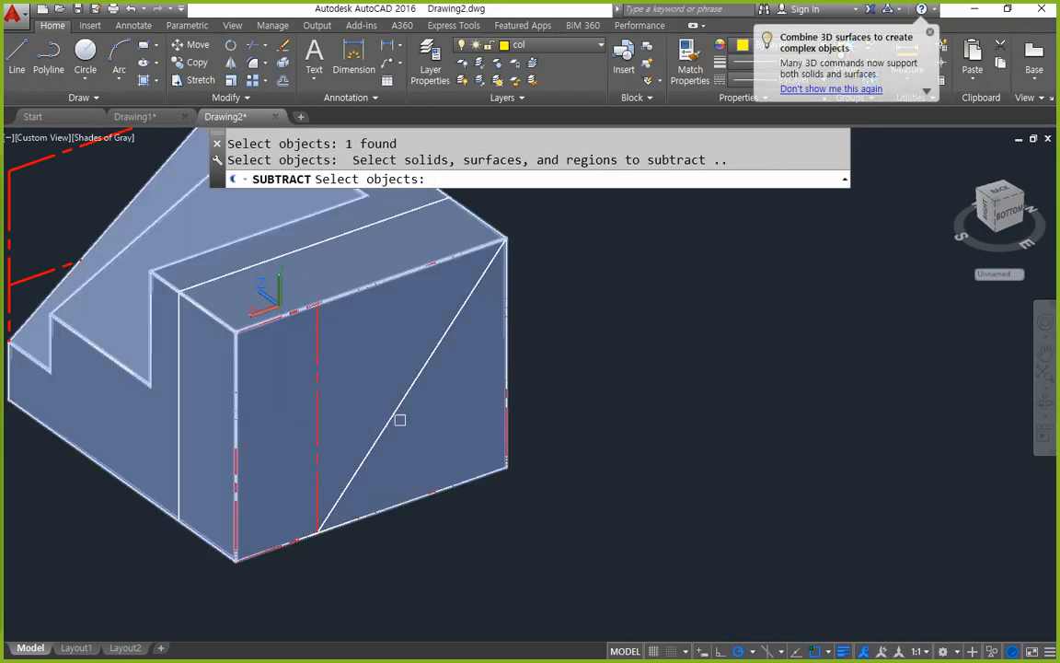
{"action": "left_click", "coordinate": [395, 415]}
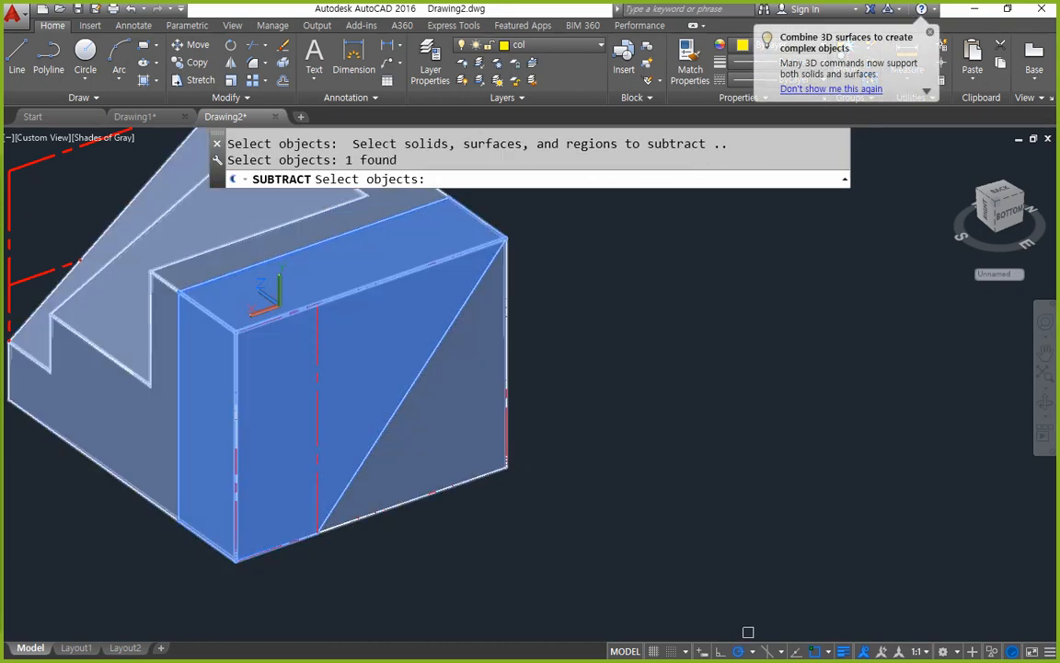
{"action": "key", "text": "Return"}
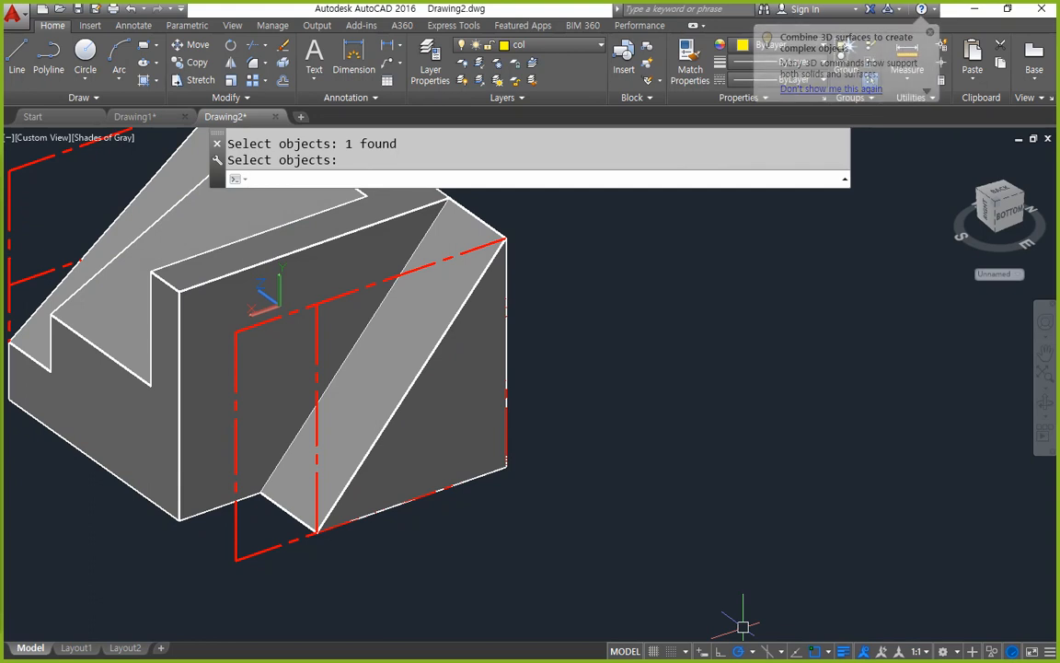
Freeze layer 0 to leave only the guide lines visible.
{"action": "scroll", "coordinate": [723, 594], "scroll_direction": "down", "scroll_amount": 3}
{"action": "scroll", "coordinate": [584, 485], "scroll_direction": "up", "scroll_amount": 3}
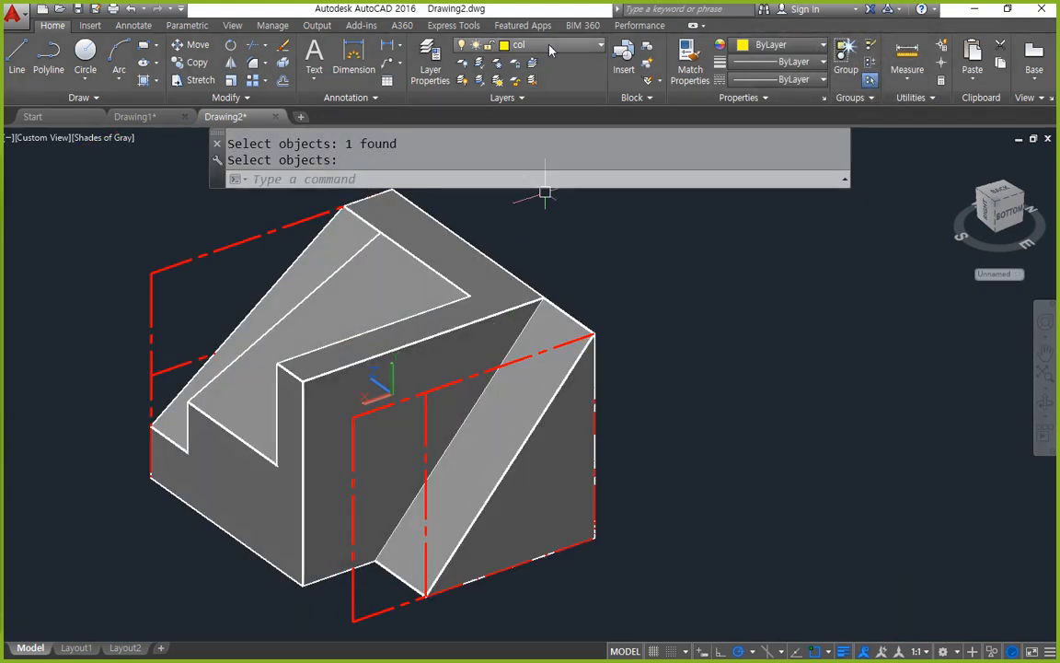
{"action": "left_click", "coordinate": [497, 44]}
{"action": "left_click", "coordinate": [477, 63]}
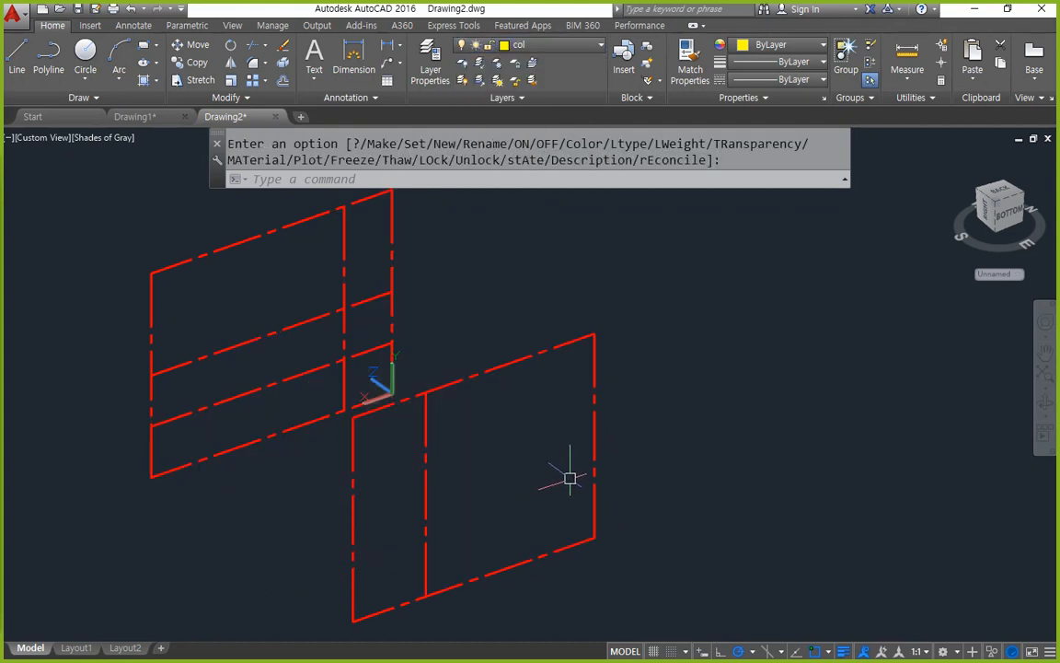
Offset the lower edge of the front guide rectangle 45 upward.
{"action": "type", "text": "o"}
{"action": "key", "text": "Return"}
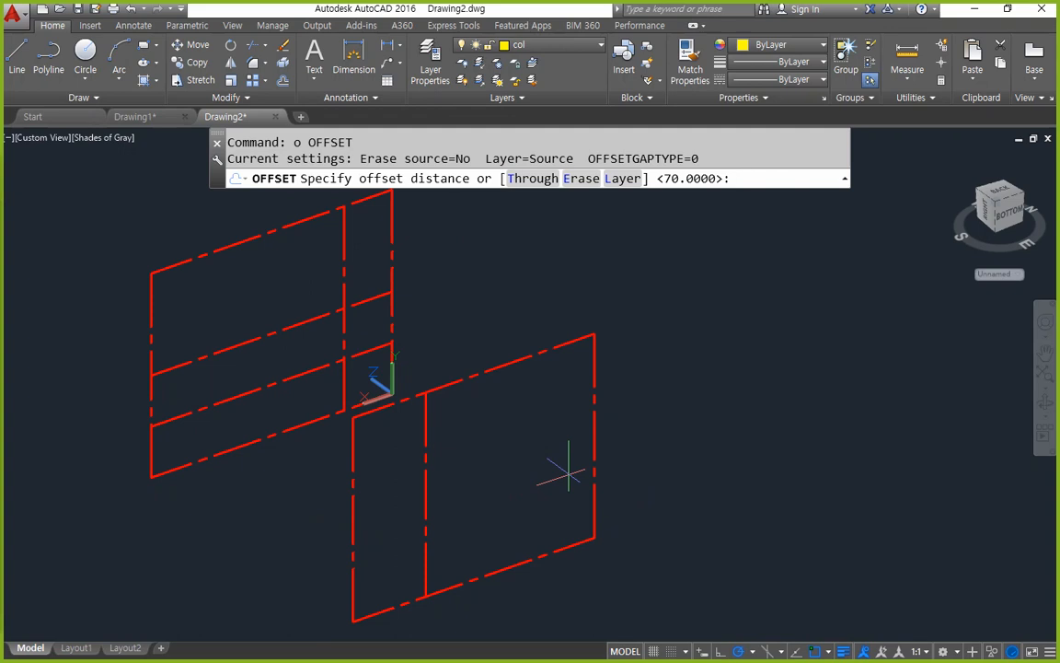
{"action": "type", "text": "45"}
{"action": "key", "text": "Return"}
{"action": "left_click", "coordinate": [497, 571]}
{"action": "left_click", "coordinate": [516, 505]}
{"action": "key", "text": "Return"}
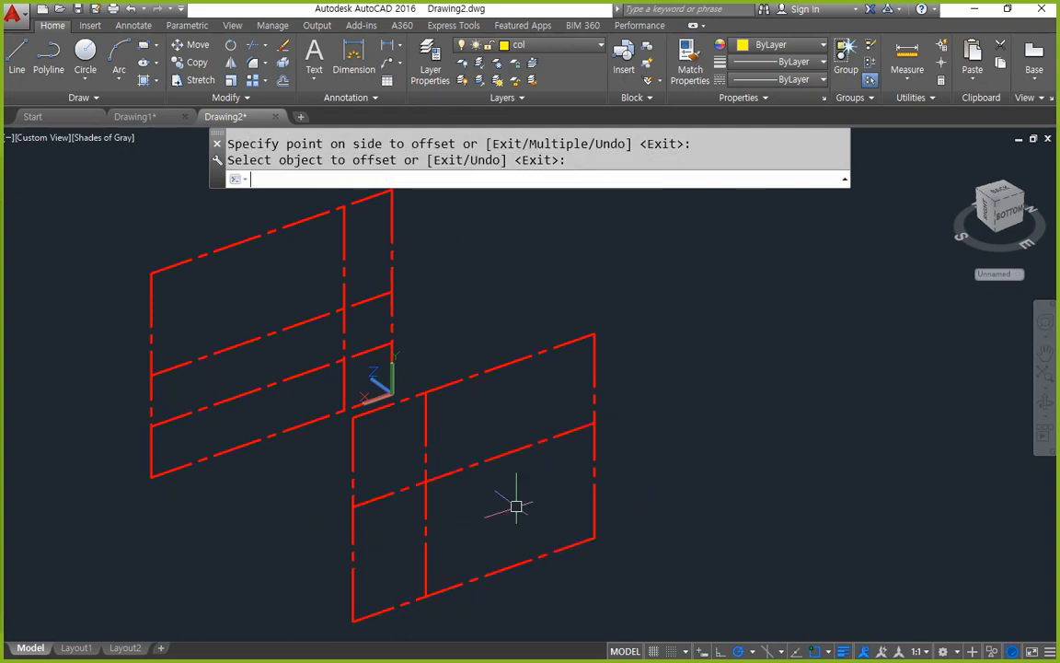
{"action": "type", "text": "pl"}
{"action": "key", "text": "Return"}
{"action": "key", "text": "Escape"}
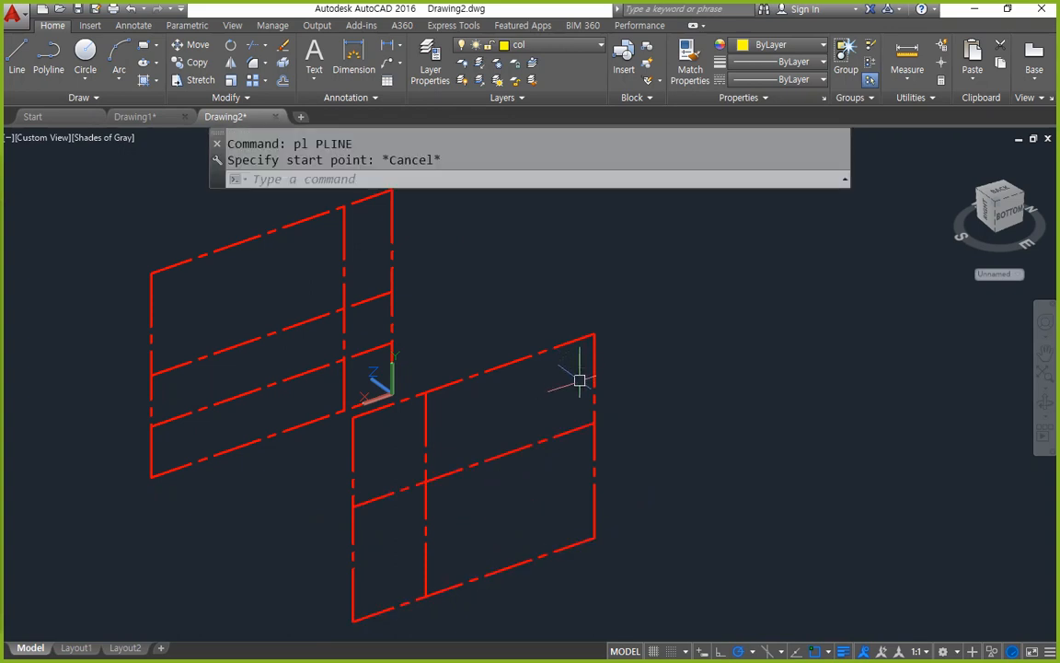
Draw a diagonal line from the front guide rectangle's upper right corner to the lower end of the vertical offset line.
{"action": "type", "text": "l"}
{"action": "key", "text": "Return"}
{"action": "left_click", "coordinate": [589, 340]}
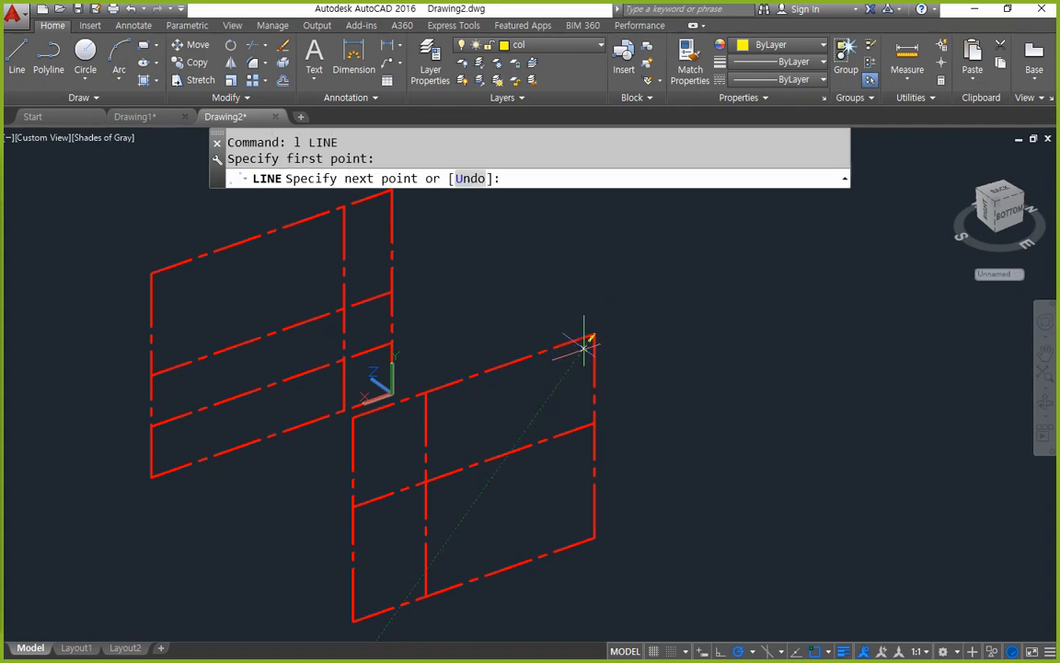
{"action": "left_click", "coordinate": [426, 594]}
Match the diagonal line's properties to the red centre line along the rectangle's lower edge.
{"action": "type", "text": "m"}
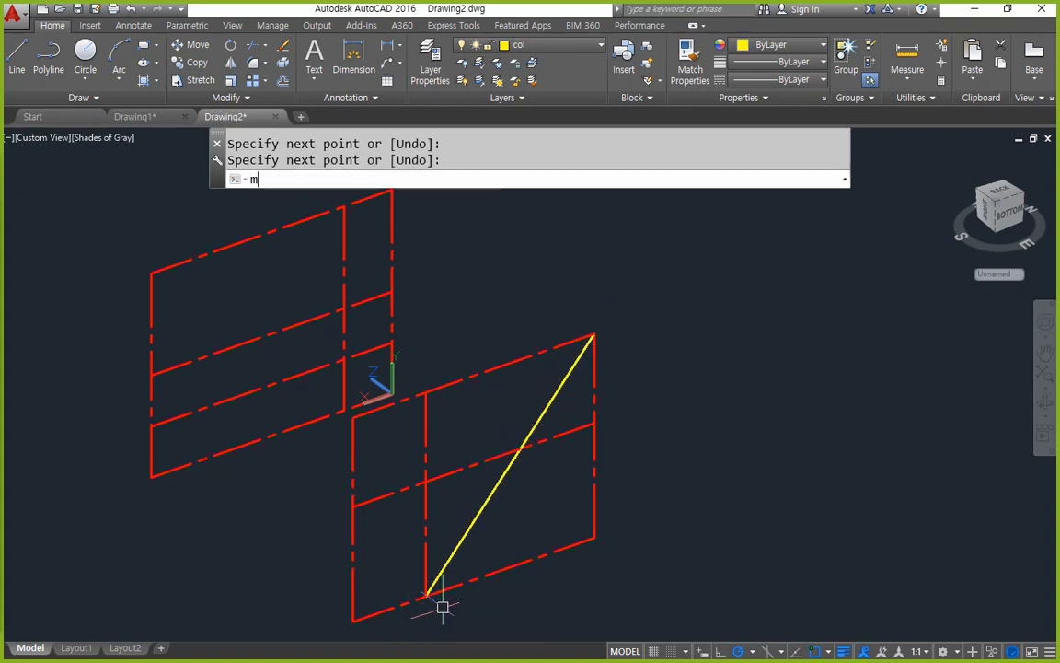
{"action": "type", "text": "a"}
{"action": "key", "text": "Return"}
{"action": "left_click", "coordinate": [457, 584]}
{"action": "left_click", "coordinate": [462, 557]}
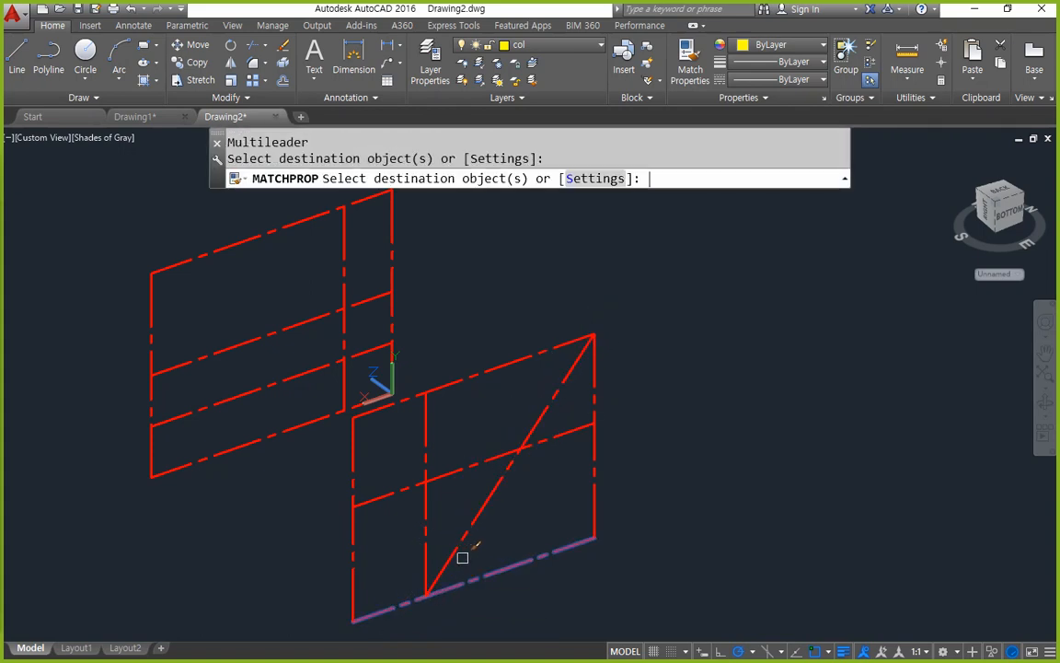
{"action": "key", "text": "Return"}
Draw a circle of radius 15 centred where the diagonal crosses the horizontal offset line.
{"action": "type", "text": "c"}
{"action": "key", "text": "Return"}
{"action": "left_click", "coordinate": [518, 447]}
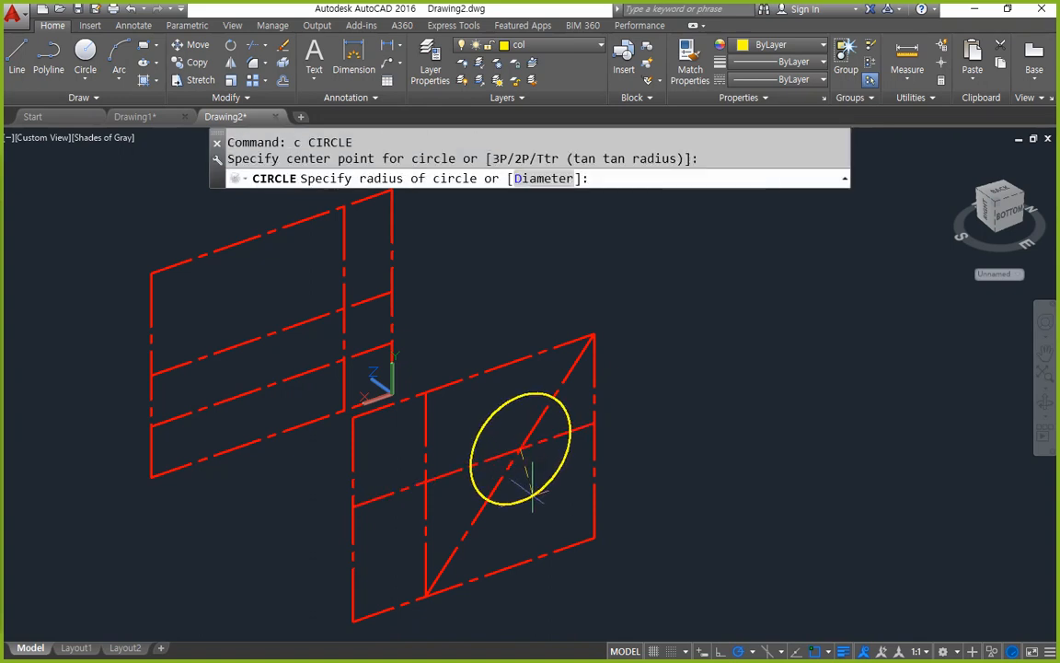
{"action": "type", "text": "15"}
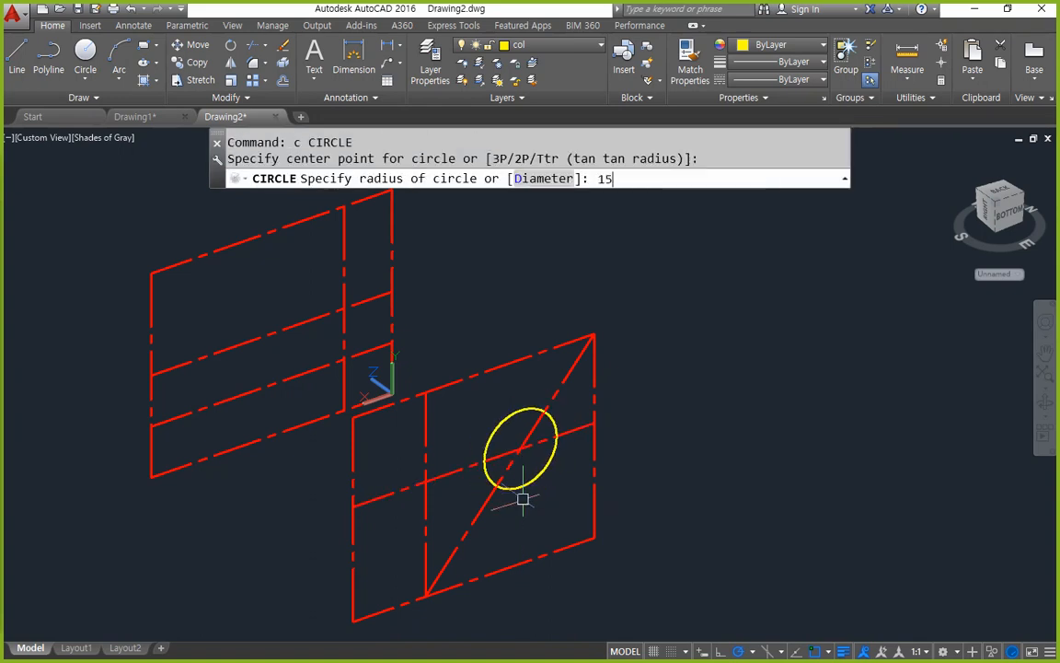
{"action": "key", "text": "Return"}
Turn the ele layer back on and extrude the circle back to the rear corner of the sloped cut.
{"action": "left_click", "coordinate": [547, 44]}
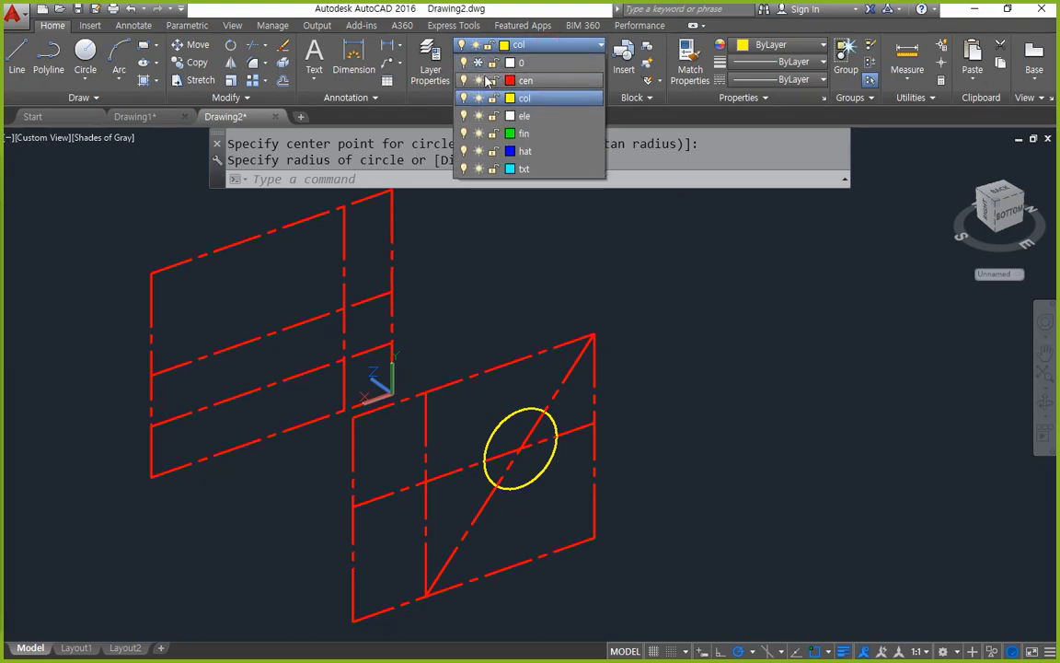
{"action": "left_click", "coordinate": [463, 115]}
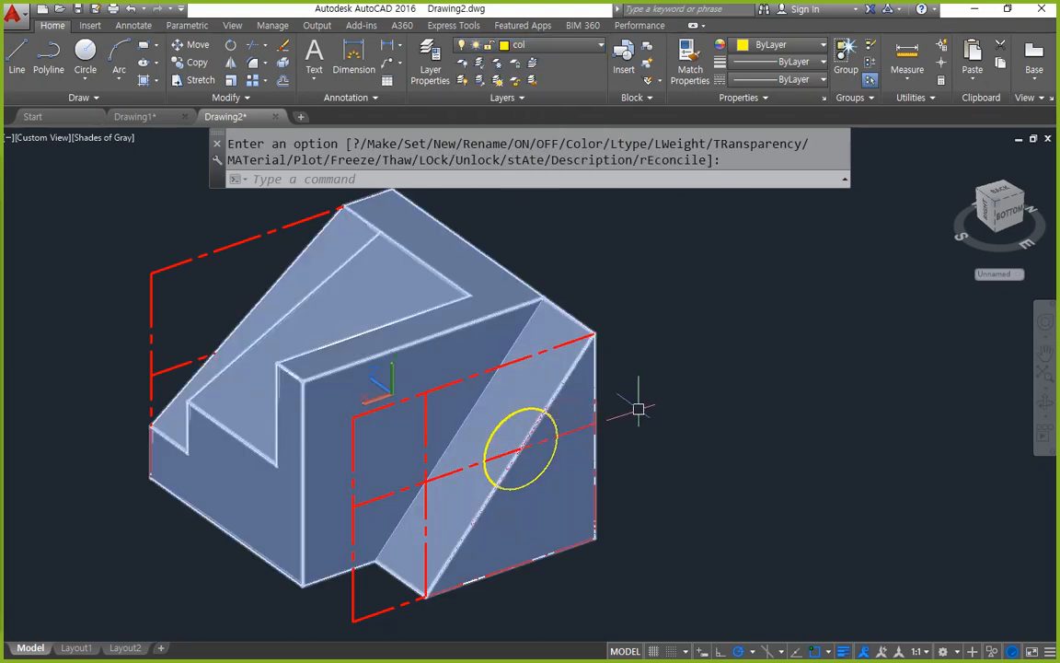
{"action": "type", "text": "ext"}
{"action": "key", "text": "Return"}
{"action": "left_click", "coordinate": [498, 420]}
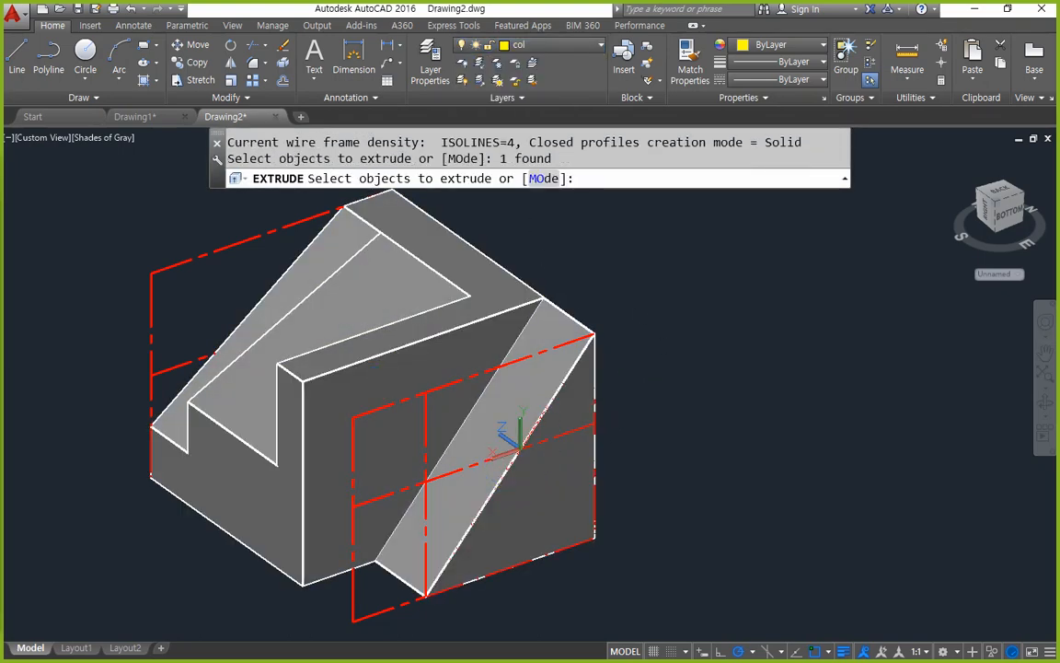
{"action": "key", "text": "Return"}
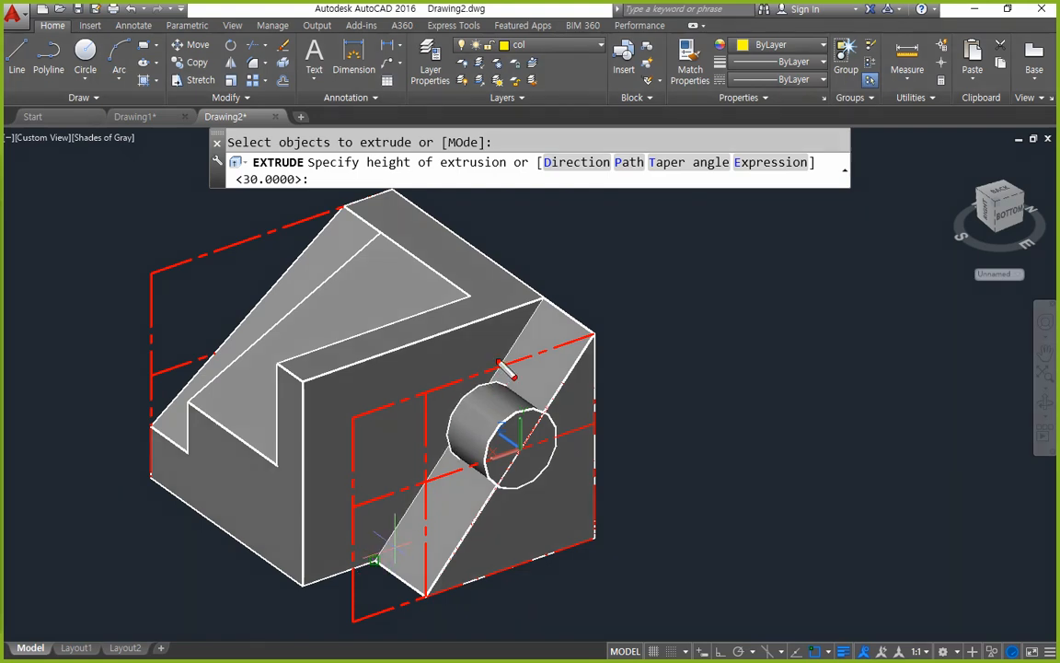
{"action": "mouse_move", "coordinate": [539, 315]}
{"action": "left_mouse_down"}
{"action": "mouse_move", "coordinate": [534, 296]}
{"action": "mouse_move", "coordinate": [502, 373]}
{"action": "mouse_move", "coordinate": [417, 495]}
{"action": "left_mouse_up"}
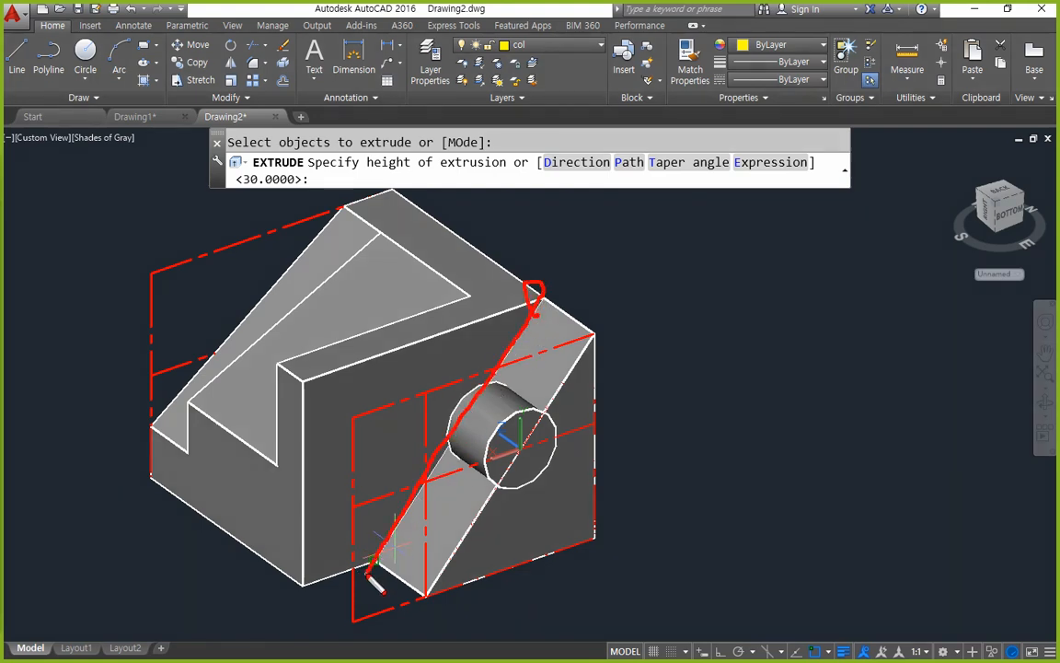
{"action": "key", "text": "Escape"}
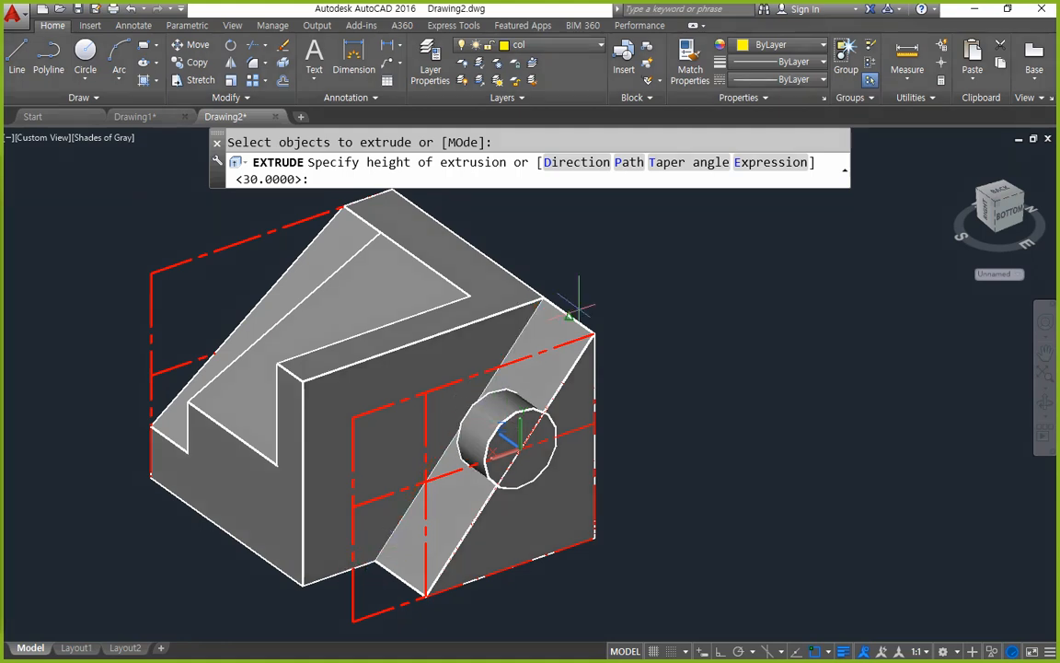
{"action": "left_click", "coordinate": [543, 297]}
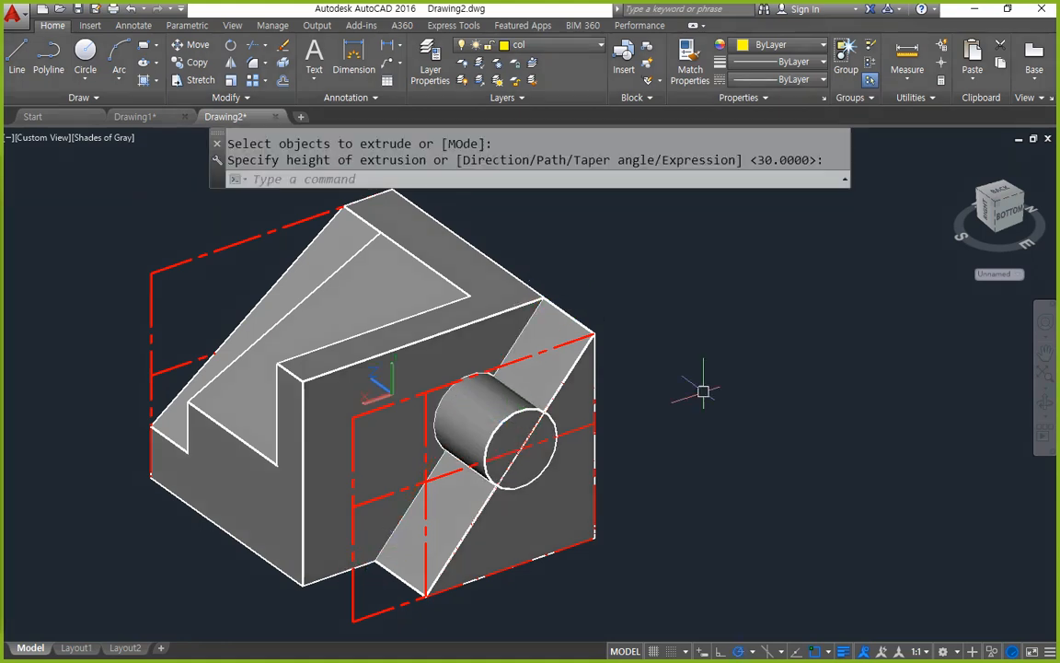
Subtract the extruded cylinder from the main solid to cut a round groove across the sloped face.
{"action": "type", "text": "su"}
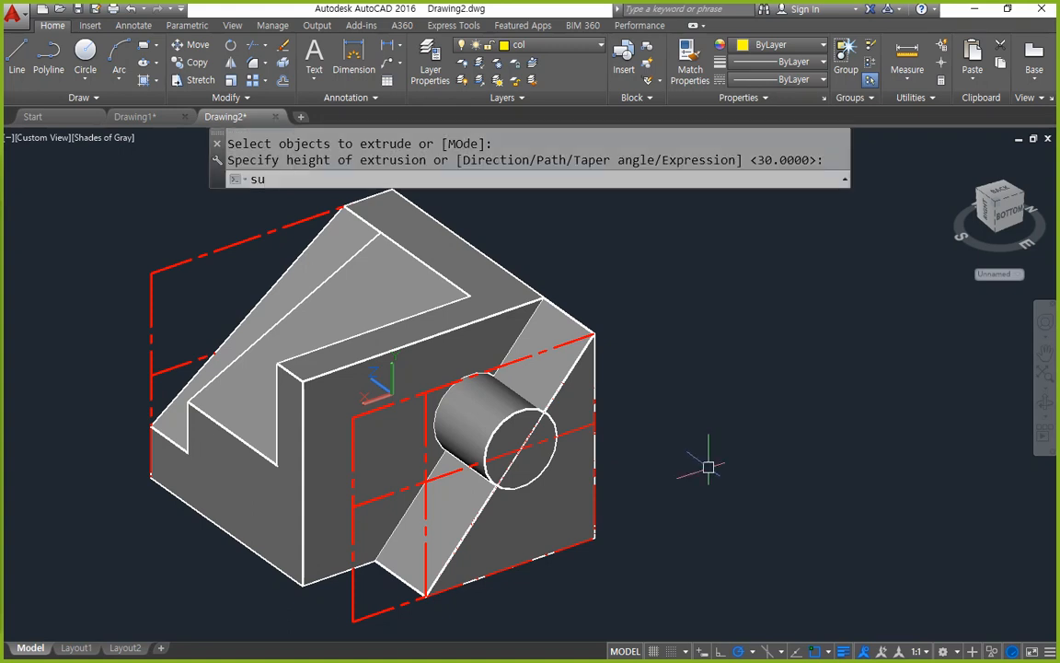
{"action": "key", "text": "Return"}
{"action": "left_click", "coordinate": [576, 387]}
{"action": "key", "text": "Return"}
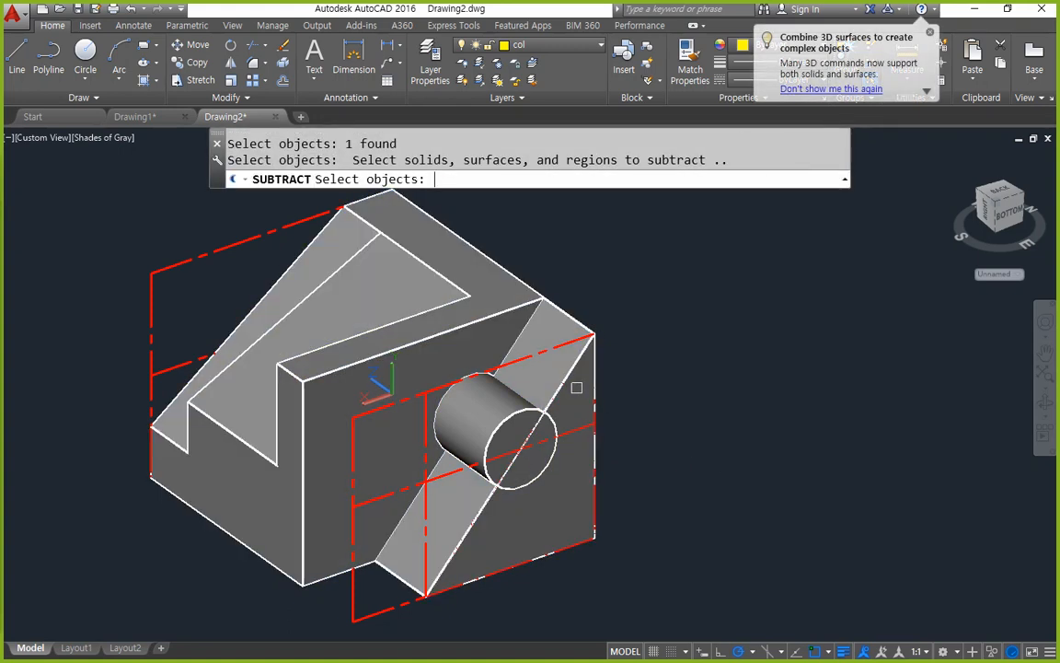
{"action": "left_click", "coordinate": [463, 372]}
{"action": "key", "text": "Return"}
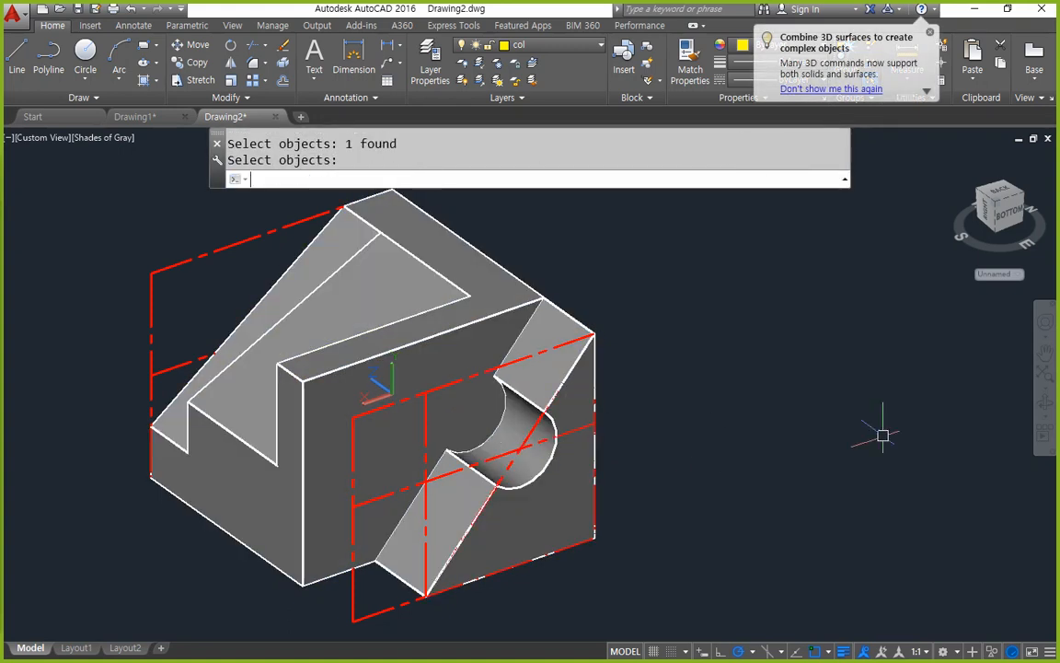
Reset the UCS to World.
{"action": "middle_click_drag", "start_coordinate": [608, 503], "coordinate": [644, 465]}
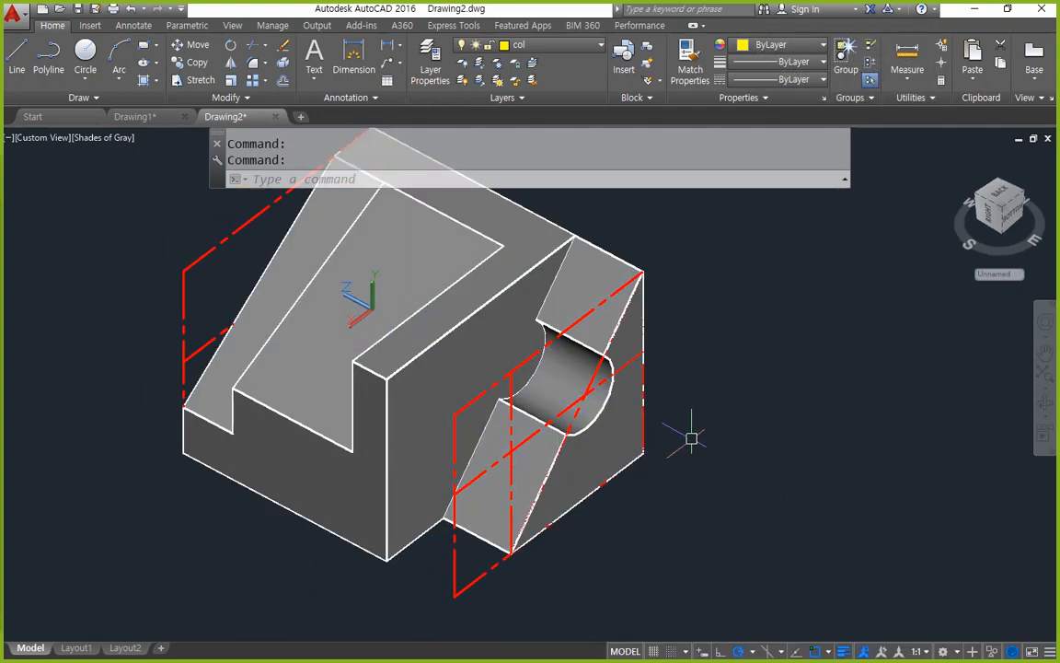
{"action": "type", "text": "ucs"}
{"action": "key", "text": "Return"}
{"action": "key", "text": "Return"}
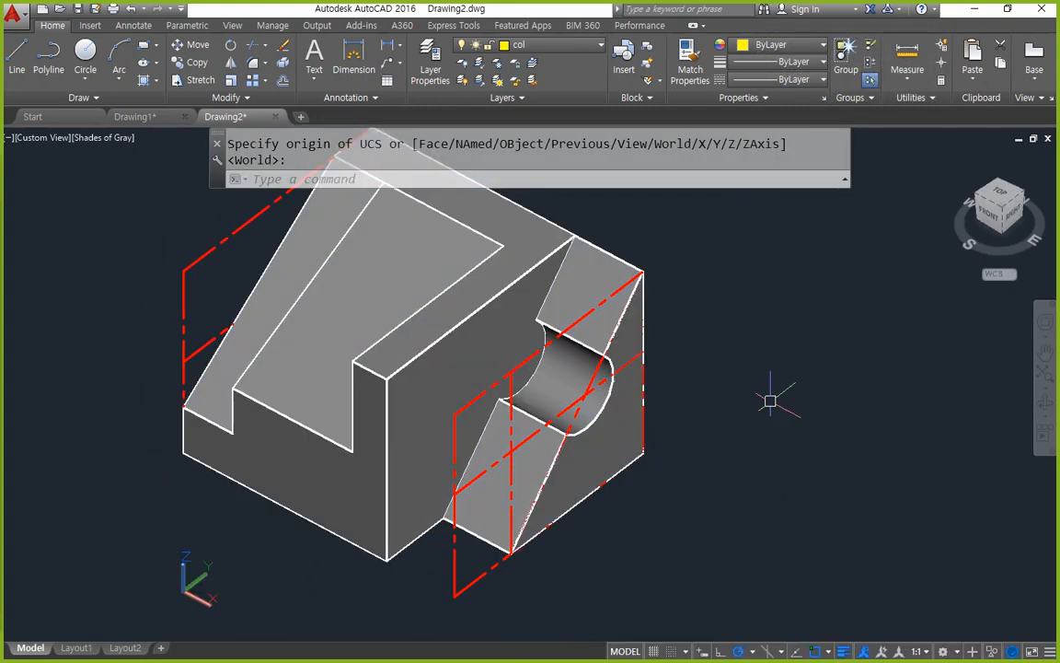
{"action": "key", "text": "Return"}
Draw a 25 by 45 rectangle starting at the upper left corner of the pocket in the solid's top face.
{"action": "middle_click_drag", "start_coordinate": [410, 282], "coordinate": [386, 371]}
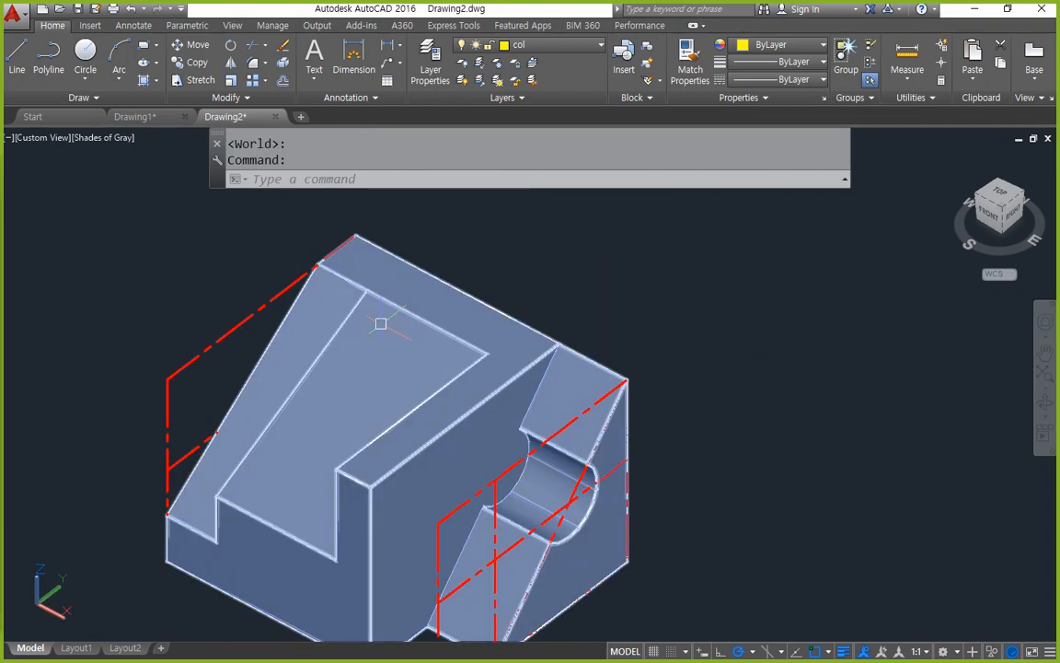
{"action": "type", "text": "rec"}
{"action": "key", "text": "Return"}
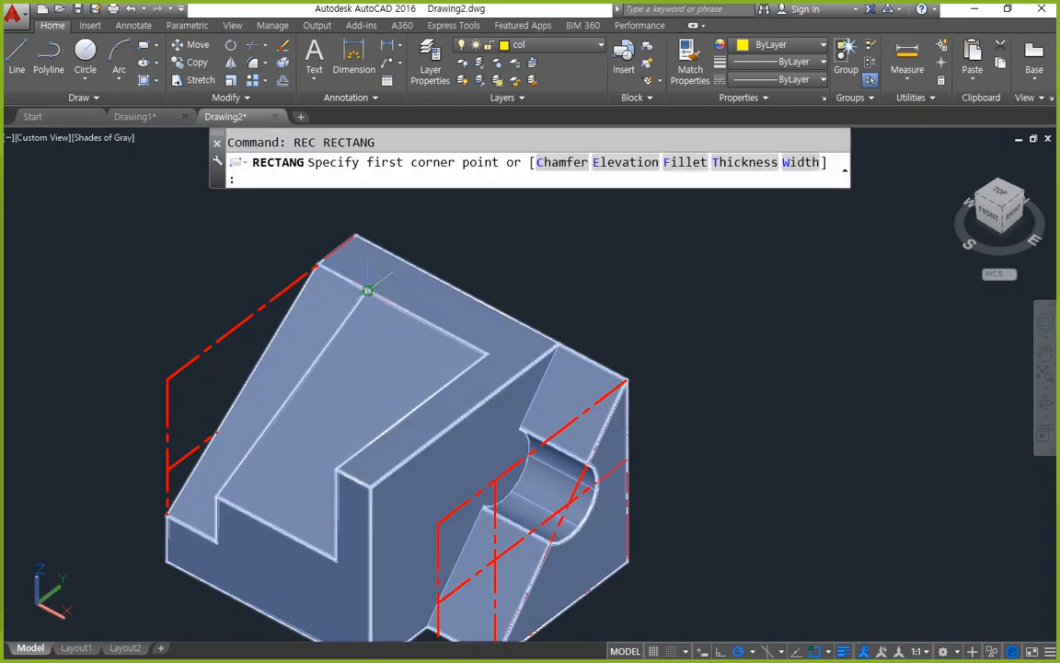
{"action": "left_click", "coordinate": [367, 292]}
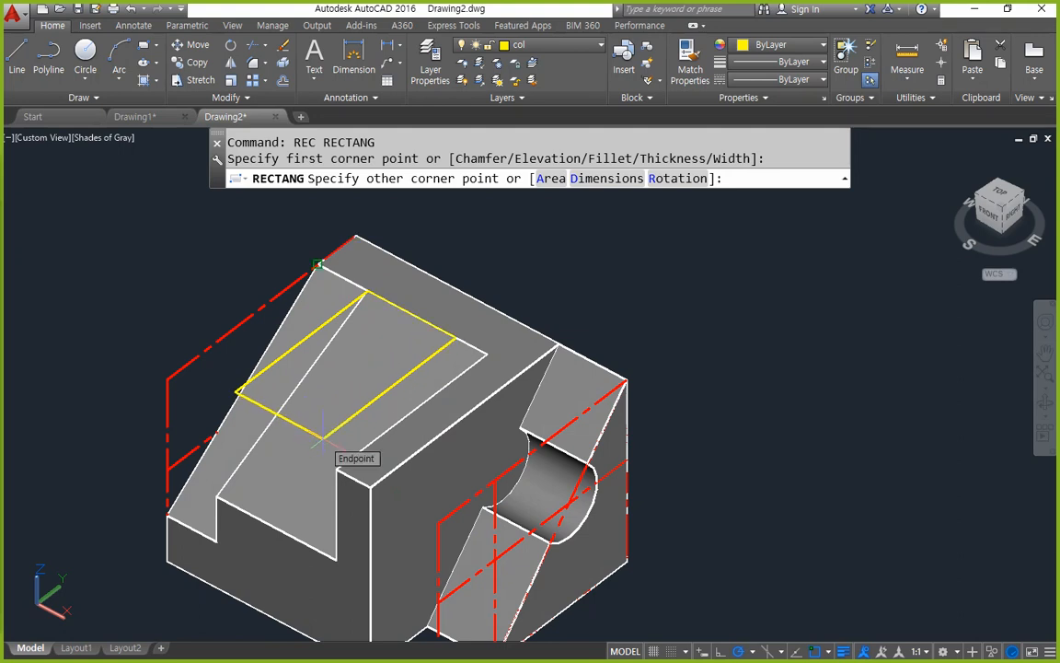
{"action": "type", "text": "@25,45"}
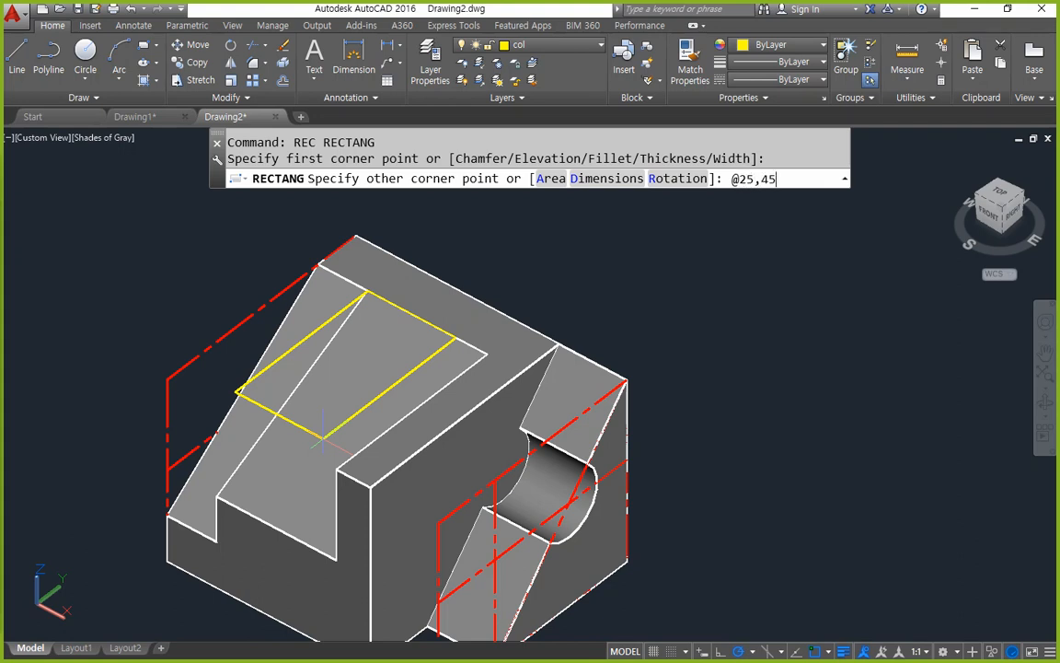
{"action": "key", "text": "Return"}
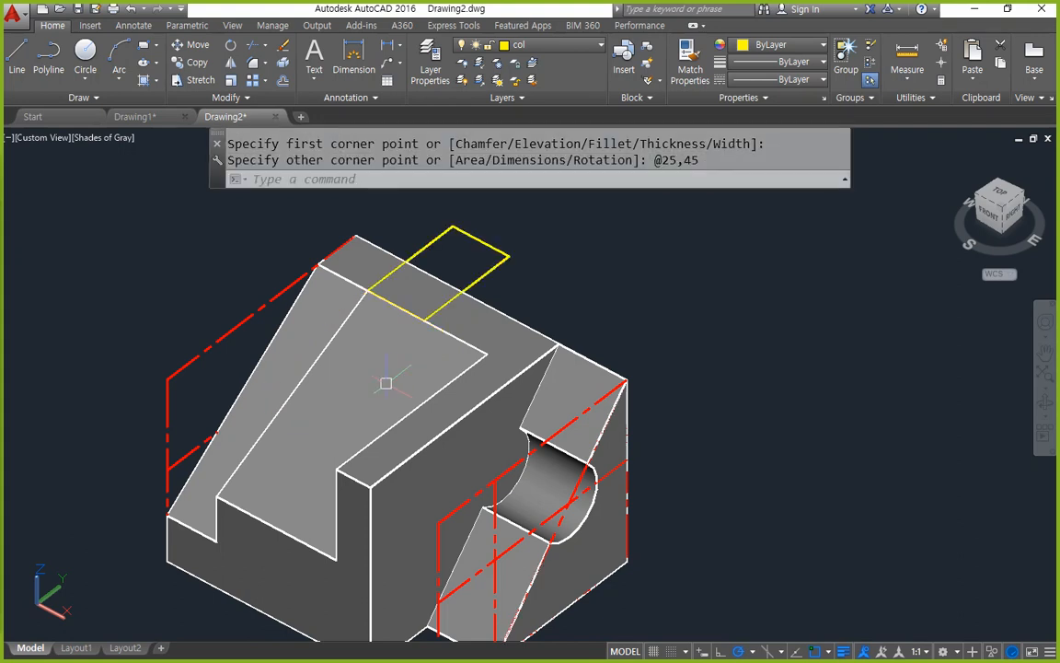
Move the rectangle by its rear left corner onto the pocket's upper left corner so it extends forward over the pocket.
{"action": "type", "text": "m"}
{"action": "key", "text": "Return"}
{"action": "left_click", "coordinate": [498, 232]}
{"action": "left_click", "coordinate": [489, 246]}
{"action": "key", "text": "Return"}
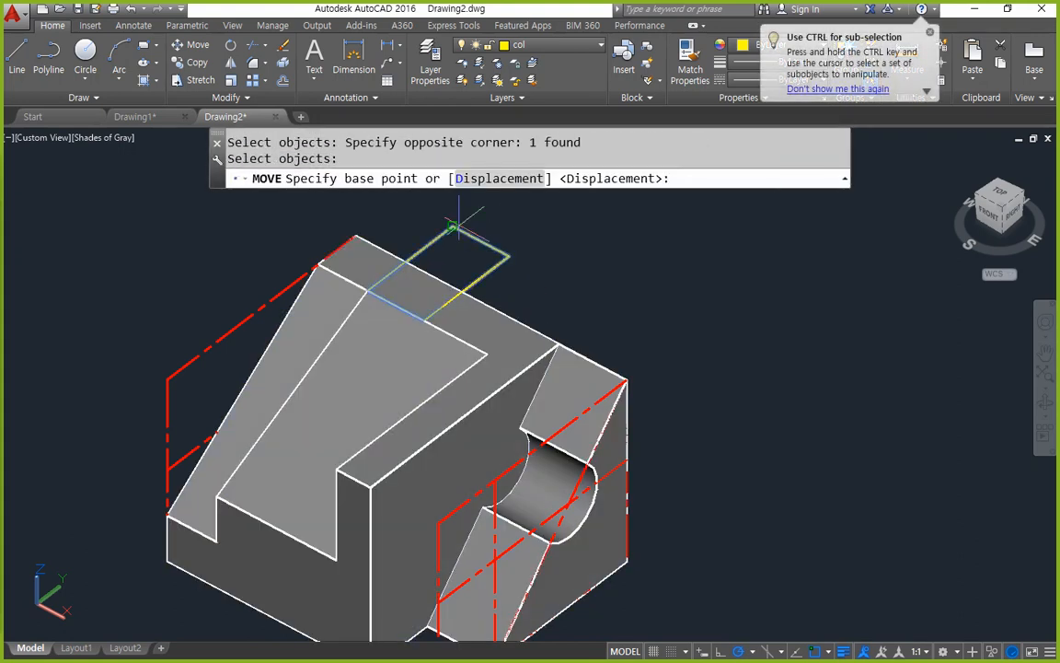
{"action": "left_click", "coordinate": [452, 226]}
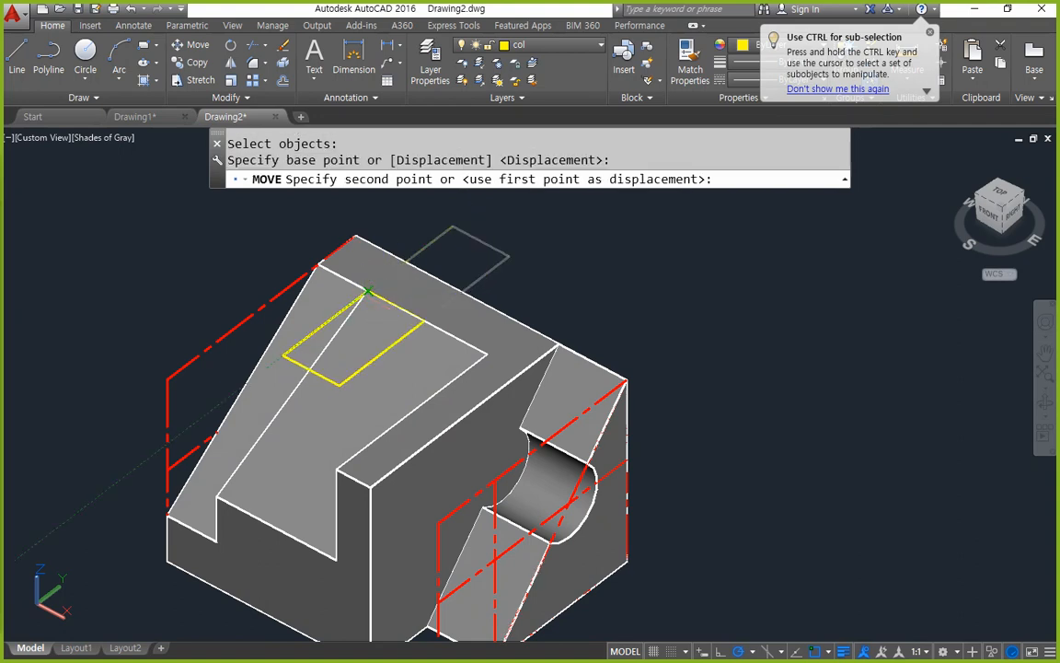
{"action": "left_click", "coordinate": [366, 292]}
Extrude the rectangle down to the height of the pocket's front left corner.
{"action": "type", "text": "ext"}
{"action": "key", "text": "Return"}
{"action": "left_click", "coordinate": [322, 326]}
{"action": "key", "text": "Return"}
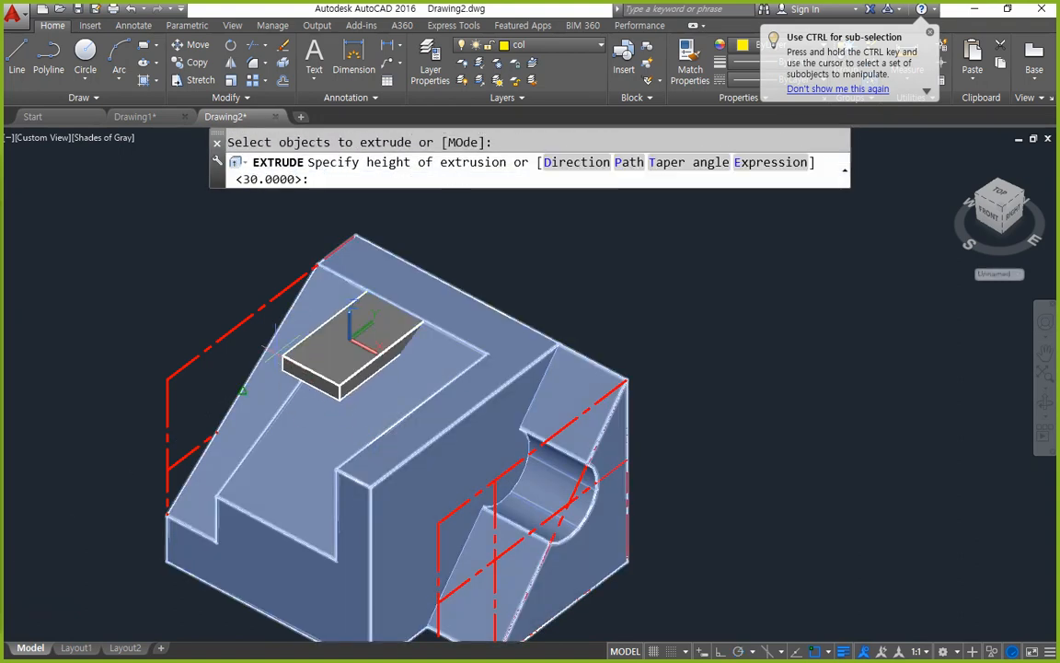
{"action": "left_click", "coordinate": [216, 497]}
Union the extruded block with the main solid.
{"action": "middle_click_drag", "start_coordinate": [209, 550], "coordinate": [386, 507], "text": "shift"}
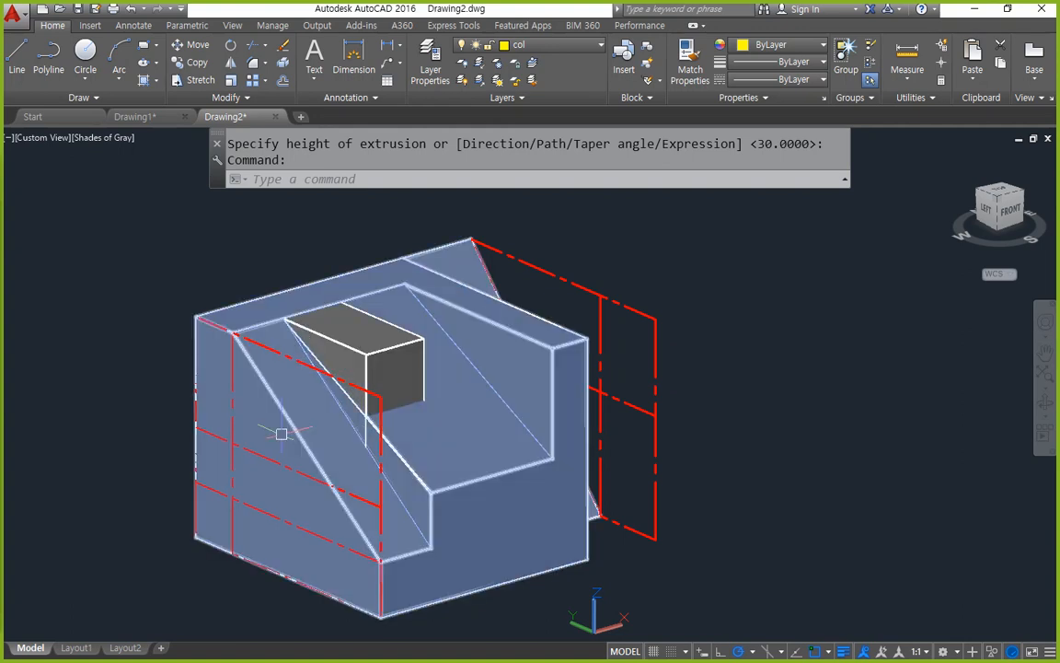
{"action": "type", "text": "uni"}
{"action": "key", "text": "Return"}
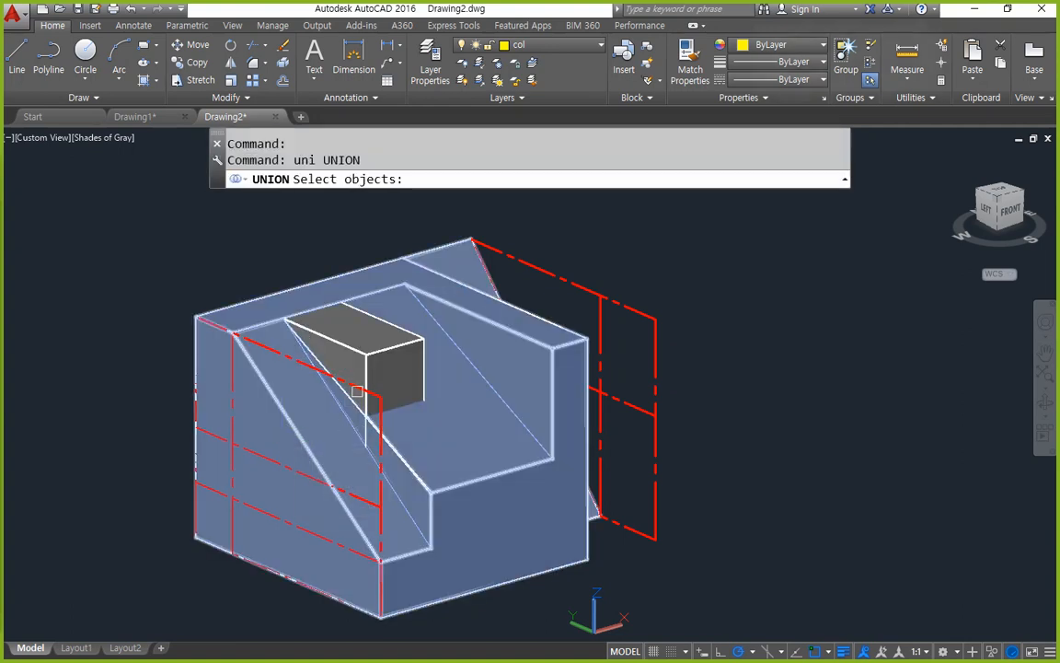
{"action": "left_click", "coordinate": [343, 324]}
{"action": "left_click", "coordinate": [456, 430]}
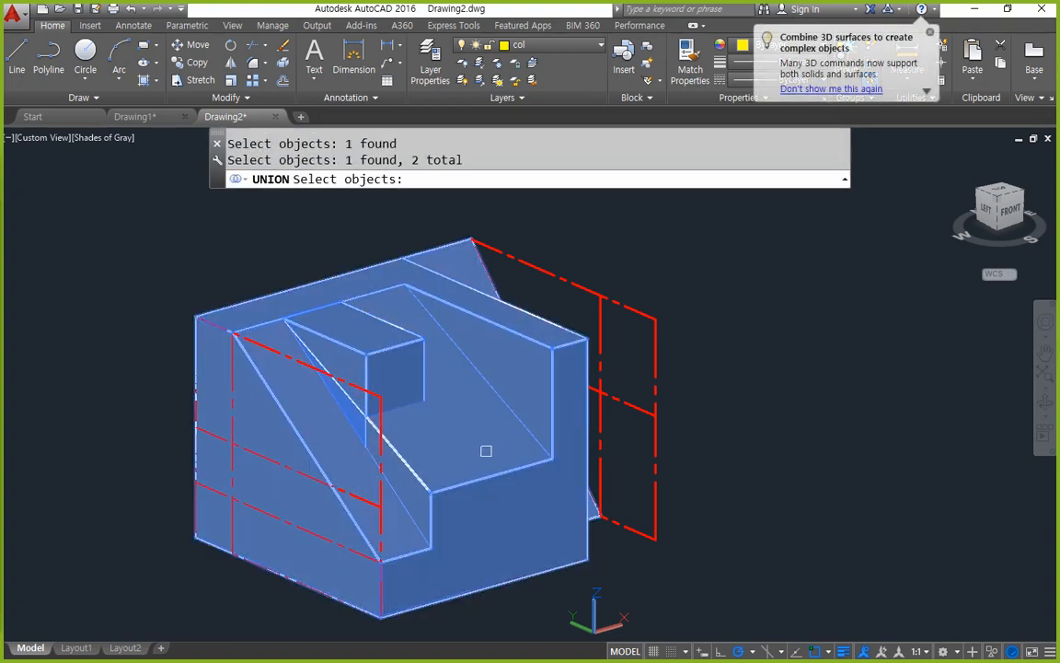
{"action": "key", "text": "Return"}
Chamfer the short top front edge of the solid's right wall, using the front face as base surface and 10 for both distances.
{"action": "middle_click_drag", "start_coordinate": [455, 512], "coordinate": [297, 458]}
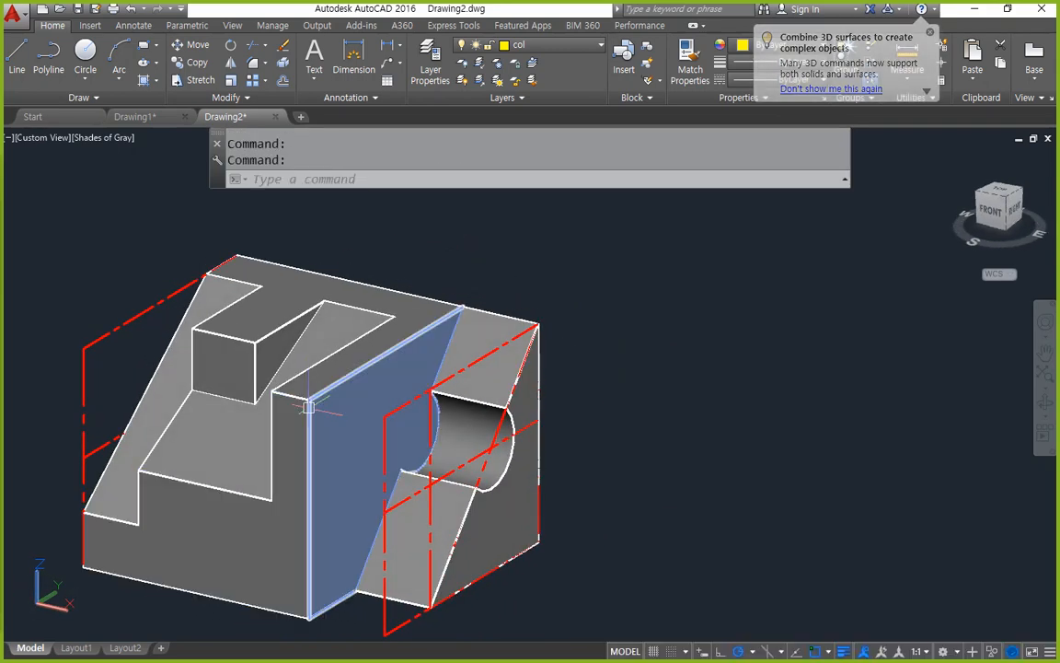
{"action": "mouse_move", "coordinate": [307, 391]}
{"action": "left_mouse_down"}
{"action": "mouse_move", "coordinate": [303, 428]}
{"action": "mouse_move", "coordinate": [331, 409]}
{"action": "mouse_move", "coordinate": [322, 451]}
{"action": "left_mouse_up"}
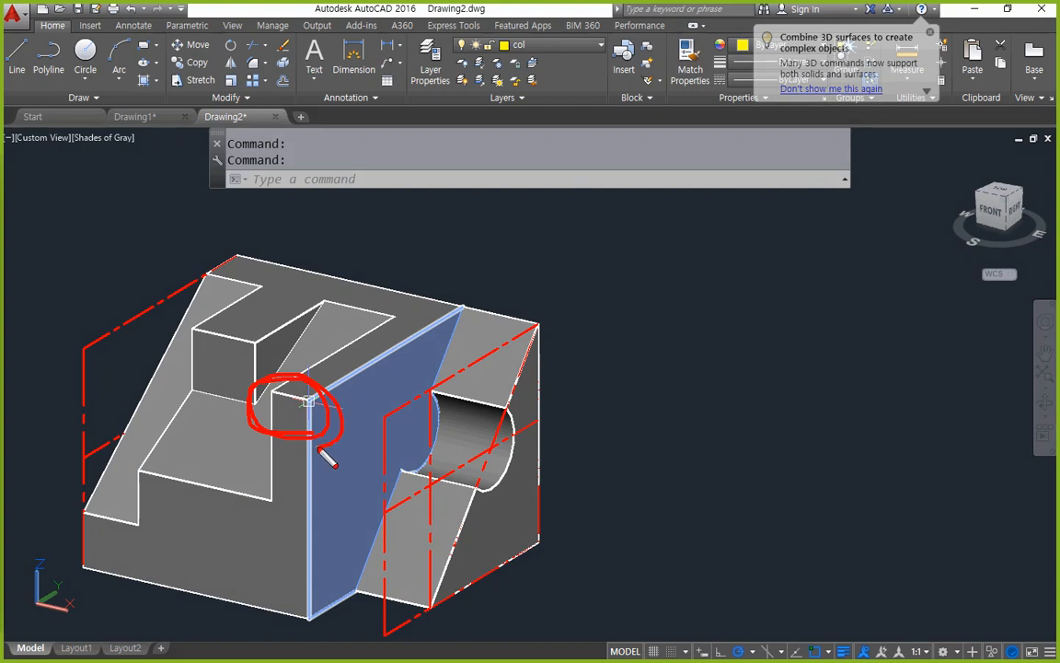
{"action": "key", "text": "Escape"}
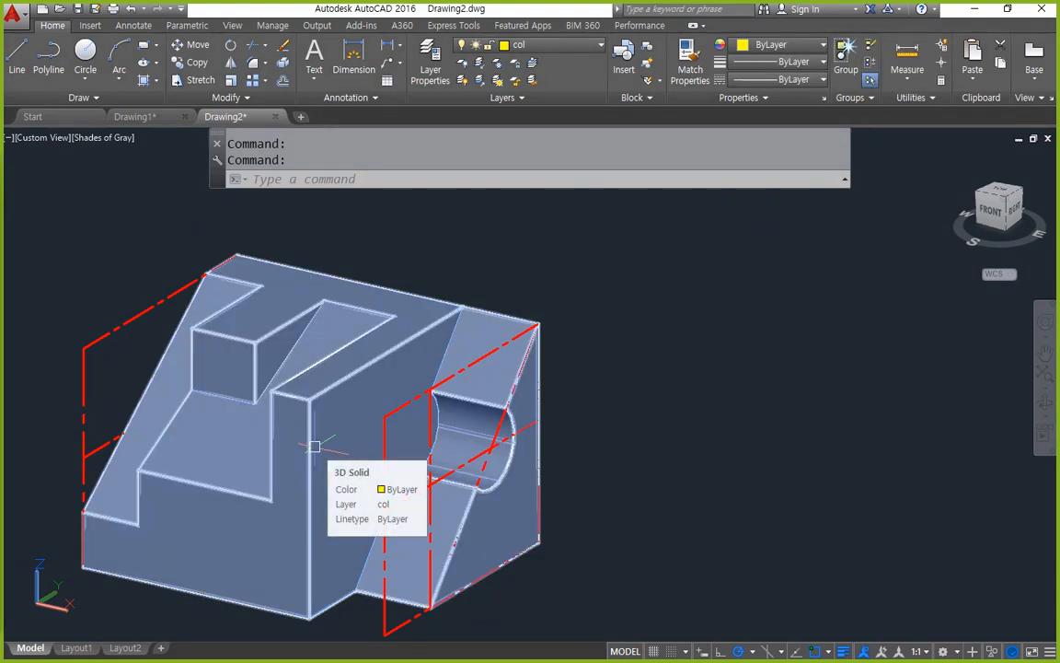
{"action": "type", "text": "cha"}
{"action": "key", "text": "Return"}
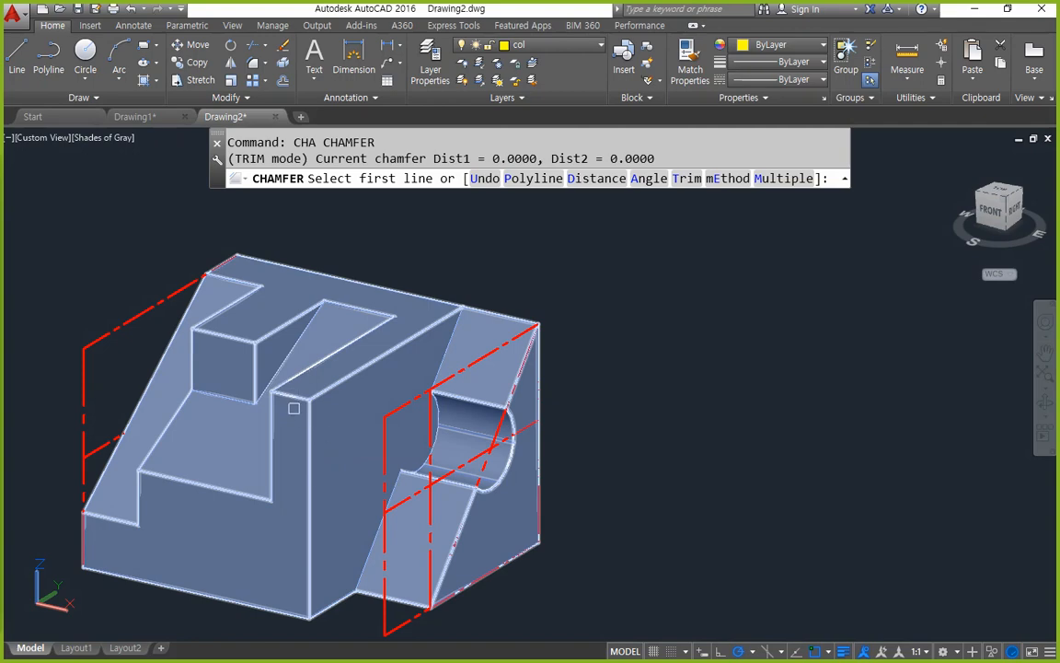
{"action": "left_click", "coordinate": [294, 407]}
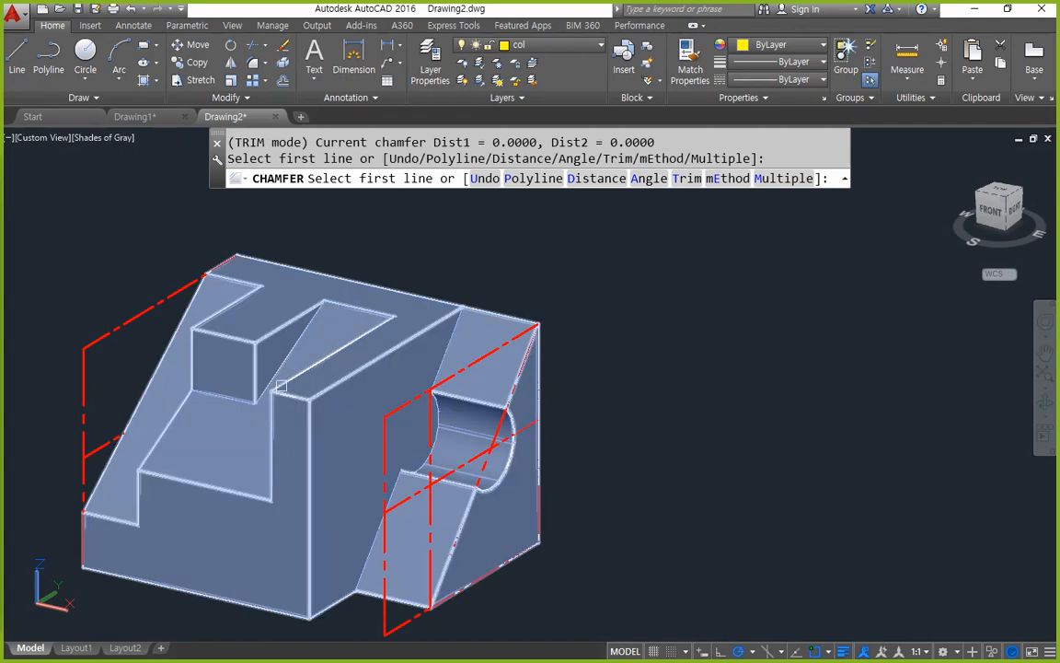
{"action": "left_click", "coordinate": [287, 392]}
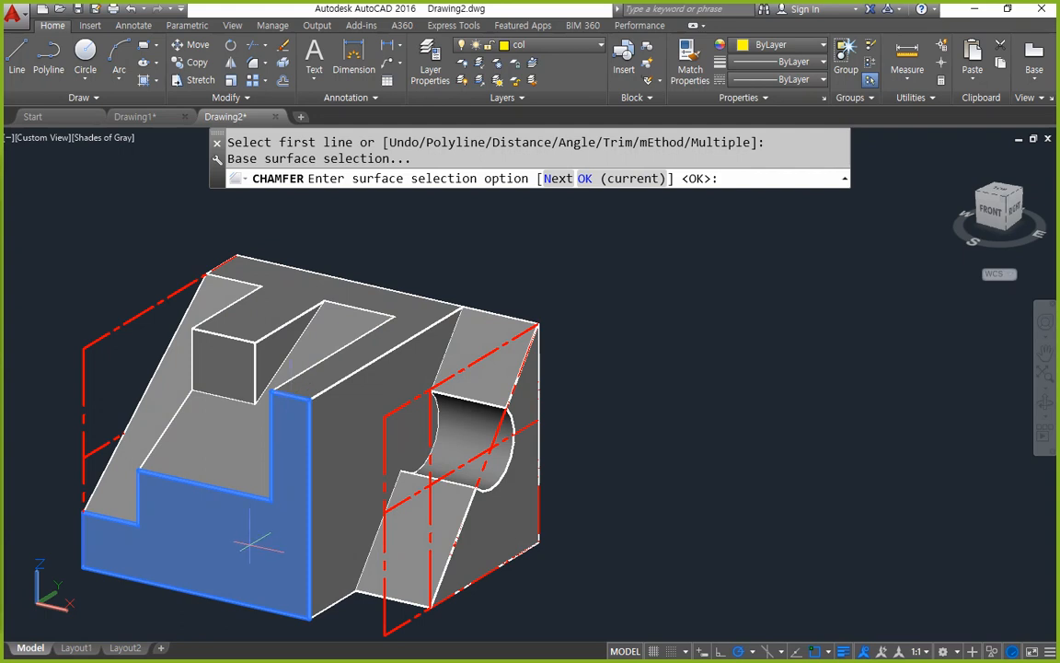
{"action": "key", "text": "Return"}
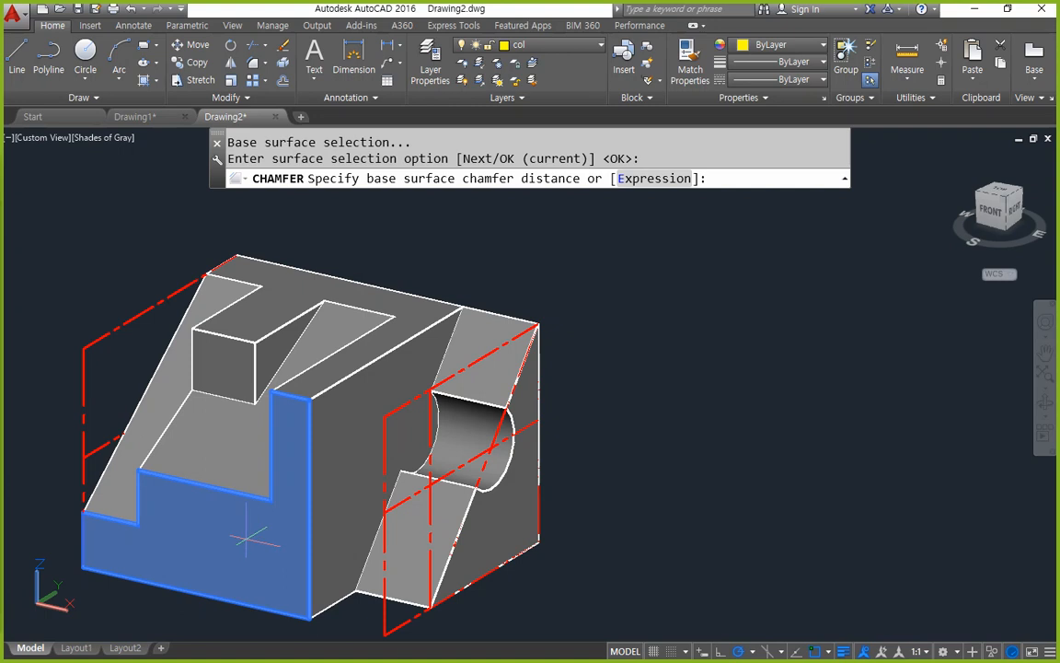
{"action": "type", "text": "10"}
{"action": "key", "text": "Return"}
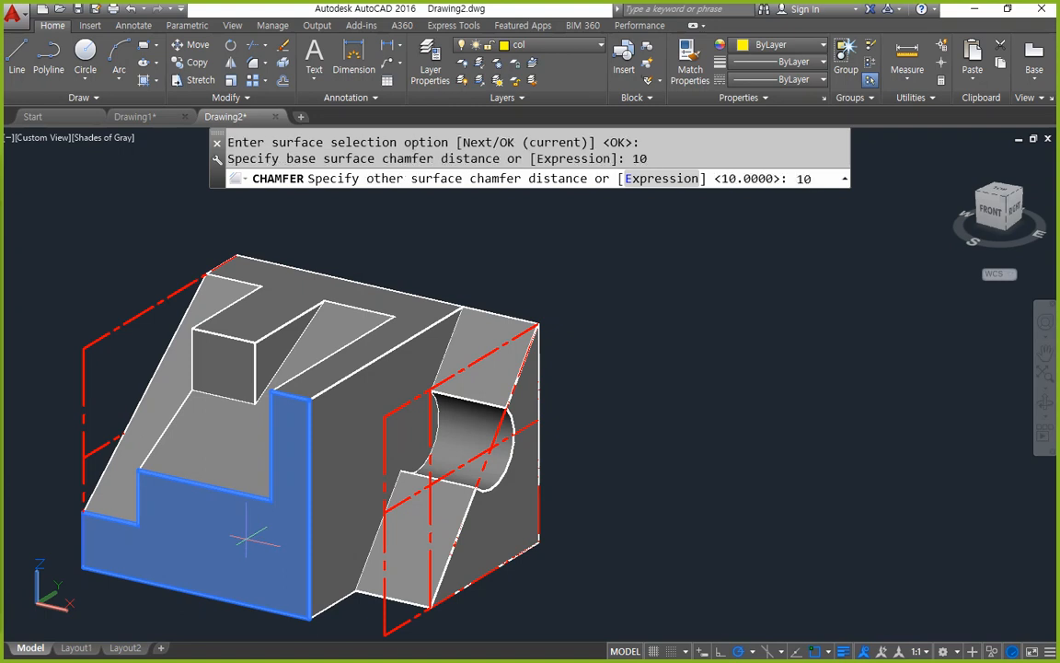
{"action": "key", "text": "Return"}
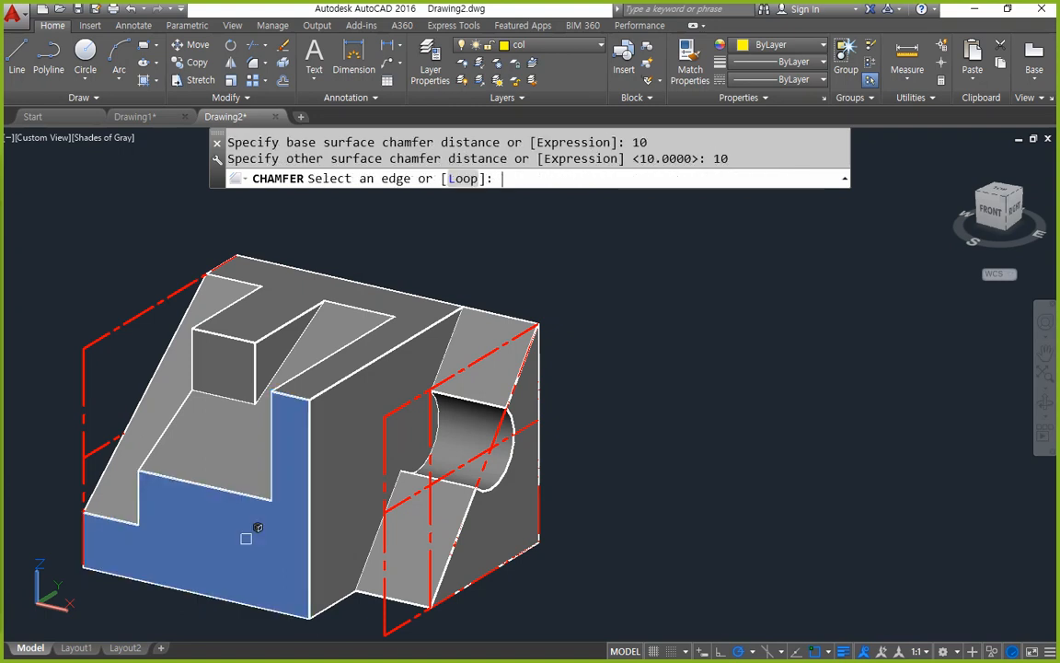
{"action": "left_click", "coordinate": [297, 397]}
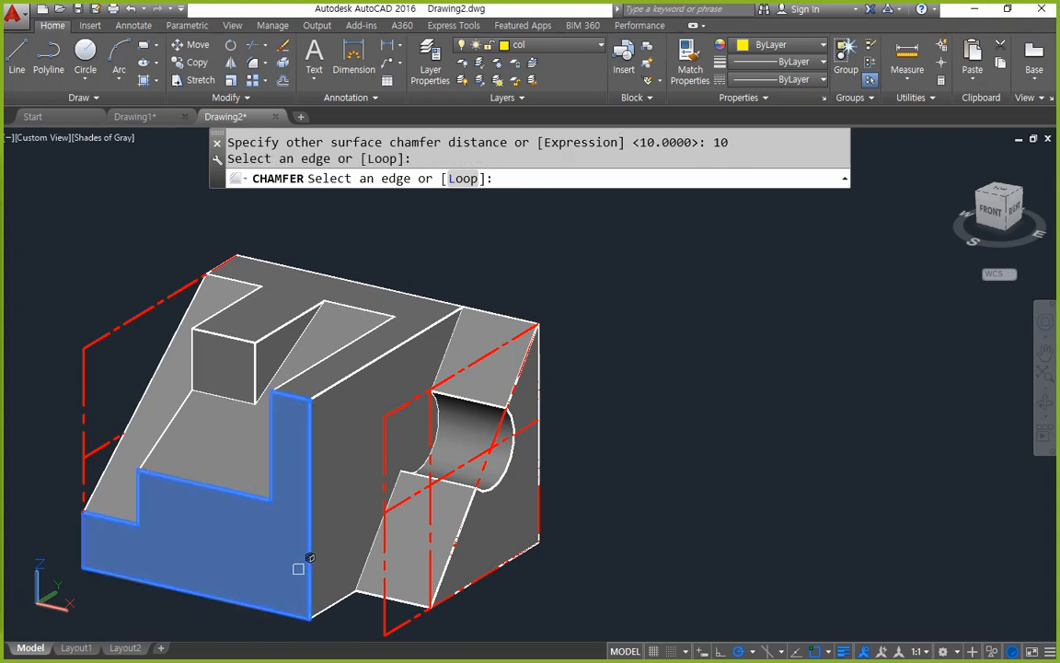
{"action": "type", "text": "b"}
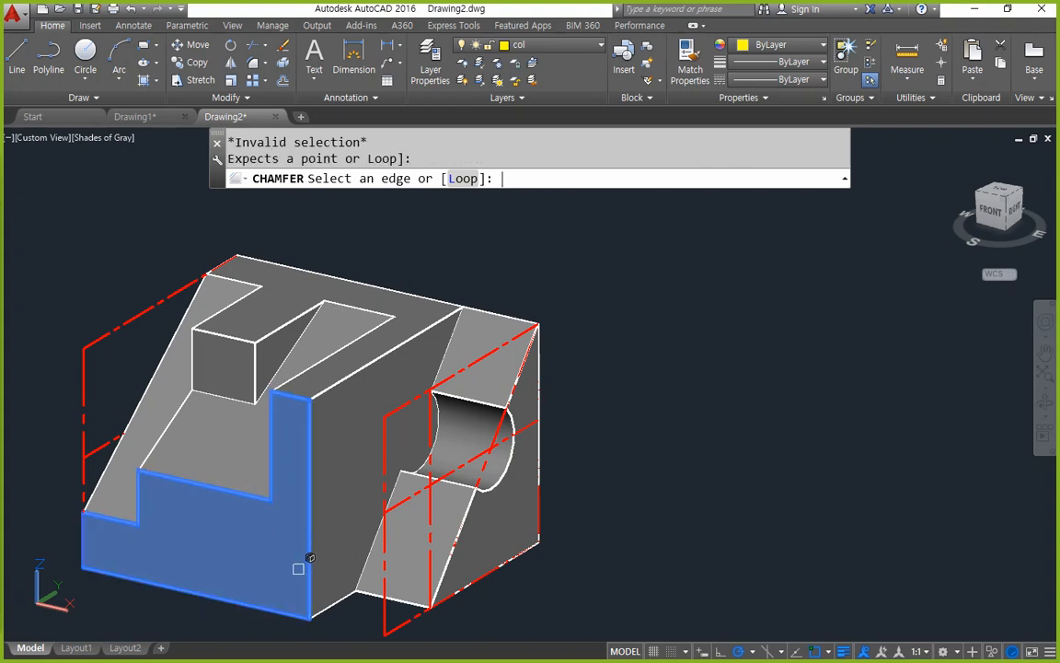
{"action": "left_click", "coordinate": [297, 394]}
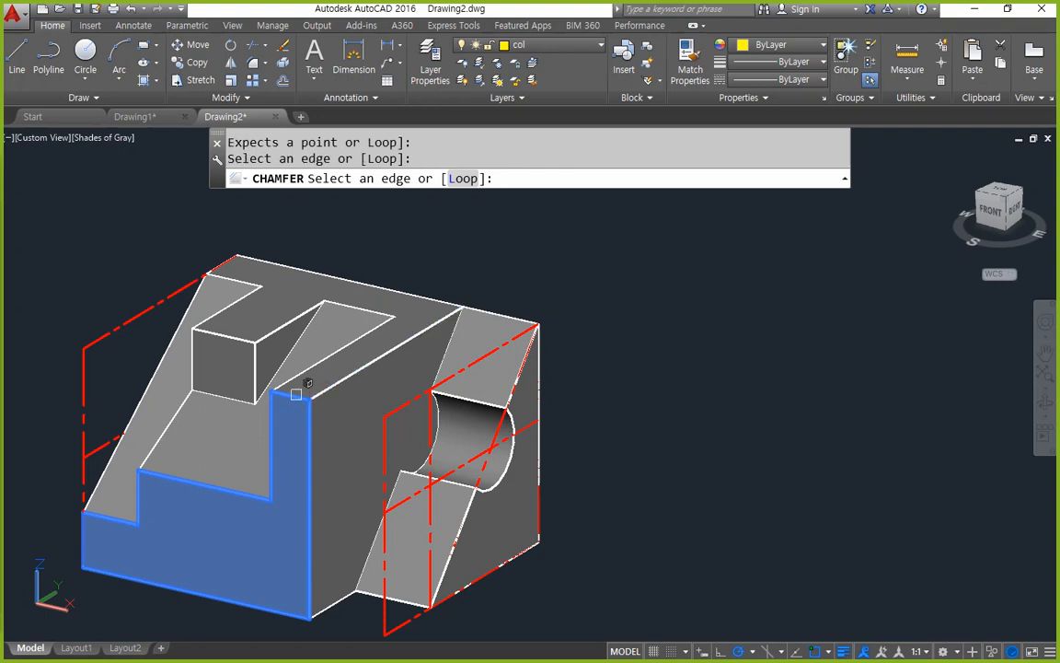
{"action": "key", "text": "Return"}
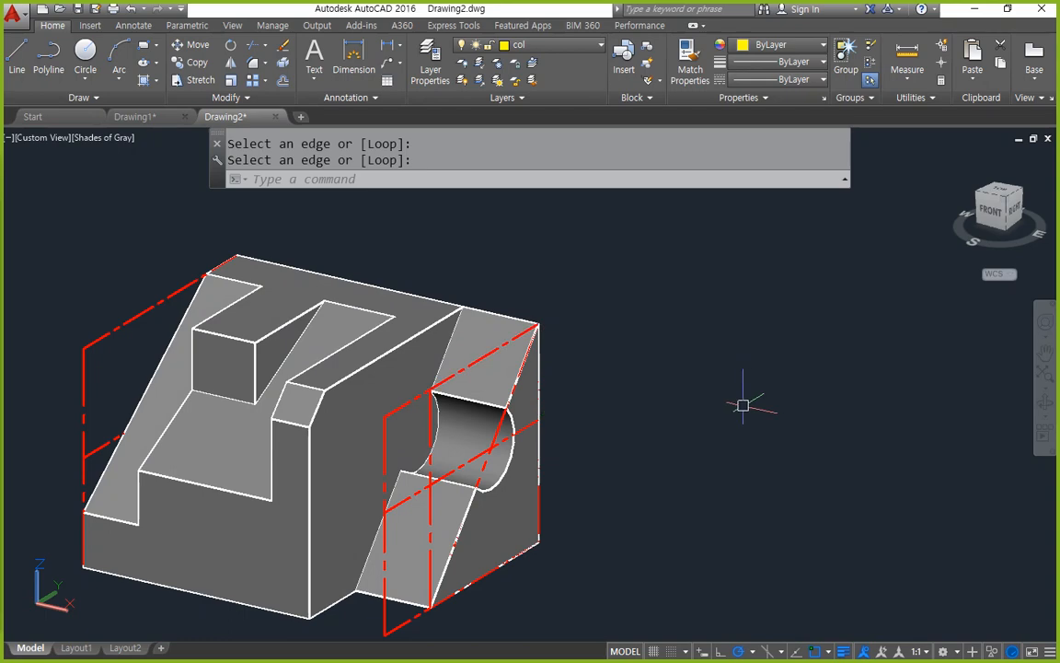
Undo the chamfer on the right wall's top front edge and the preceding view change.
{"action": "type", "text": "sh"}
{"action": "key", "text": "Escape"}
{"action": "key", "text": "ctrl+z"}
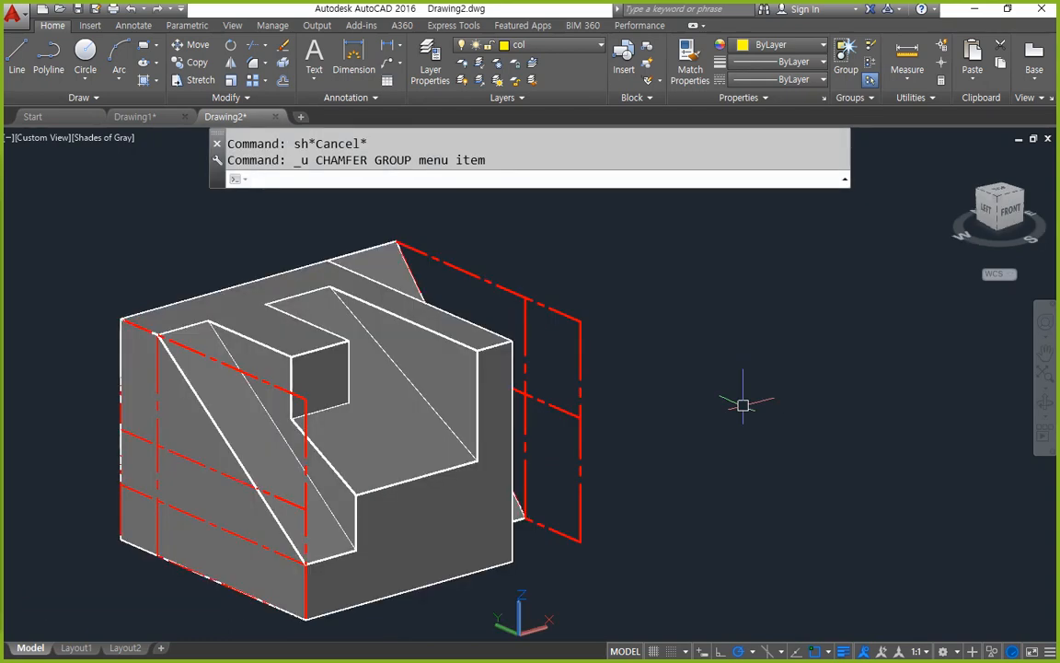
{"action": "key", "text": "ctrl+z"}
Switch the model's visual style to 2D wireframe.
{"action": "type", "text": "sha"}
{"action": "key", "text": "Return"}
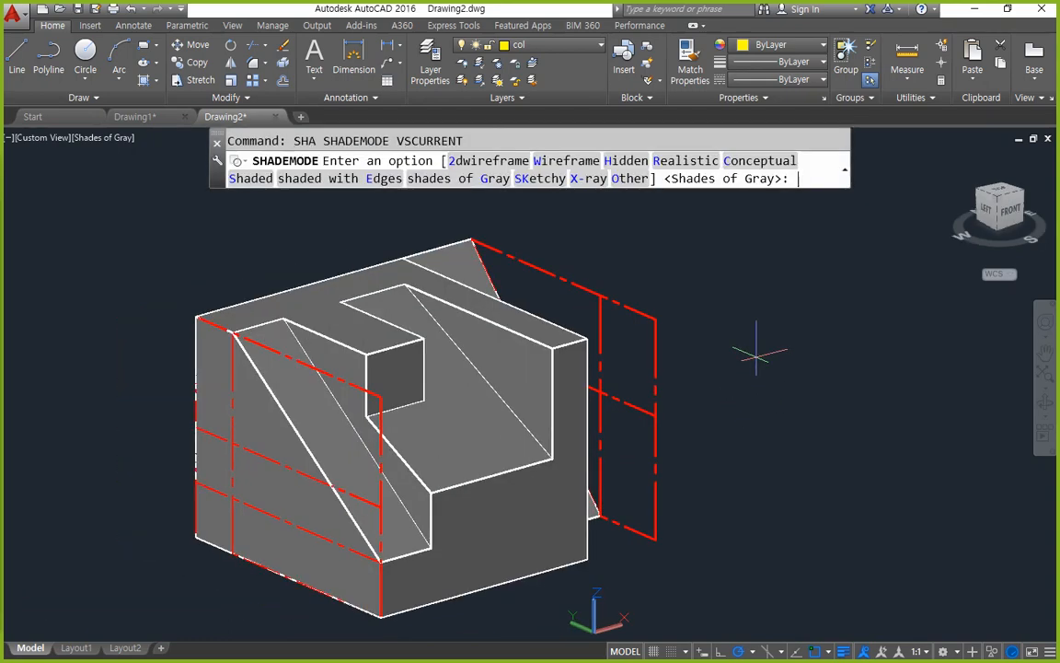
{"action": "key", "text": "Return"}
{"action": "middle_click_drag", "start_coordinate": [767, 411], "coordinate": [589, 474], "text": "shift"}
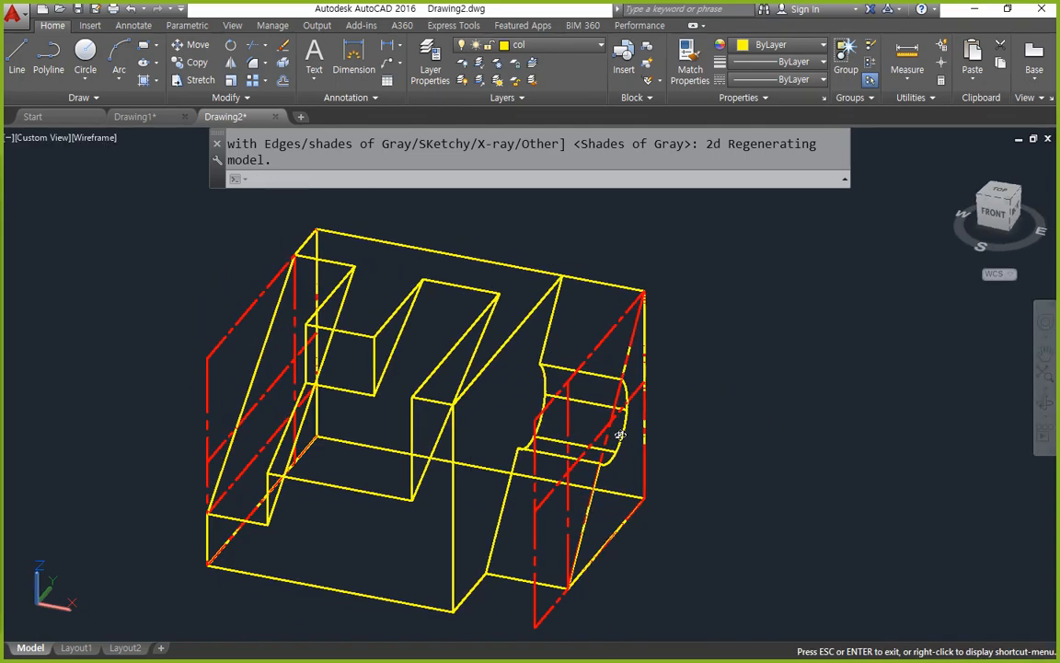
{"action": "scroll", "coordinate": [456, 392], "scroll_direction": "up", "scroll_amount": 2}
{"action": "middle_click_drag", "start_coordinate": [457, 393], "coordinate": [433, 428], "text": "shift"}
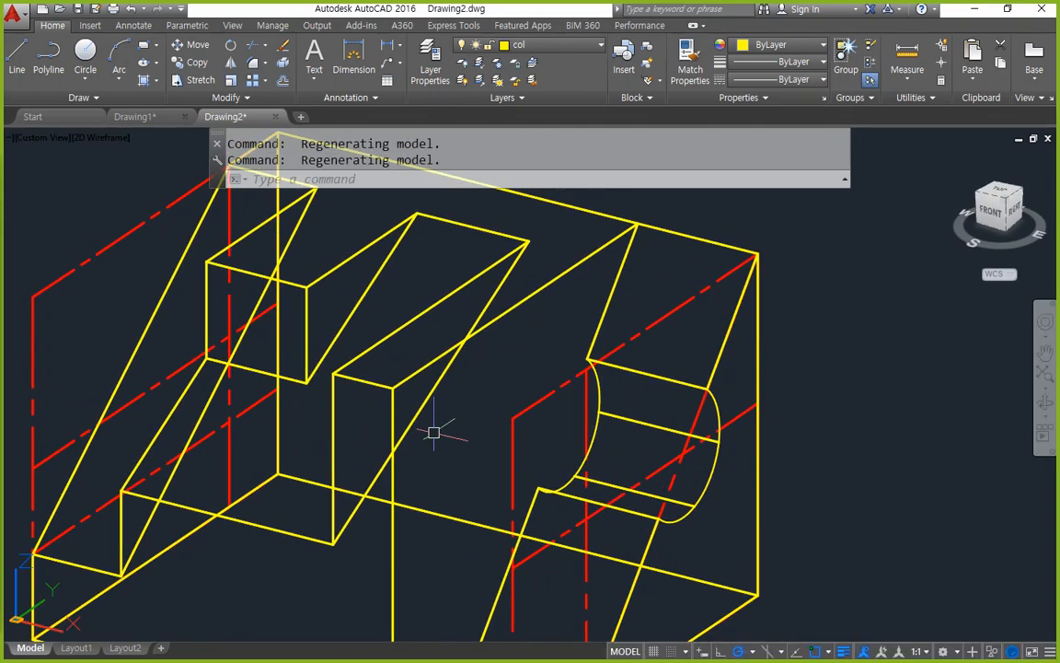
Chamfer the right wall's short top front edge by 10 on both surfaces, taking the stepped front face as base surface.
{"action": "type", "text": "cha"}
{"action": "key", "text": "Return"}
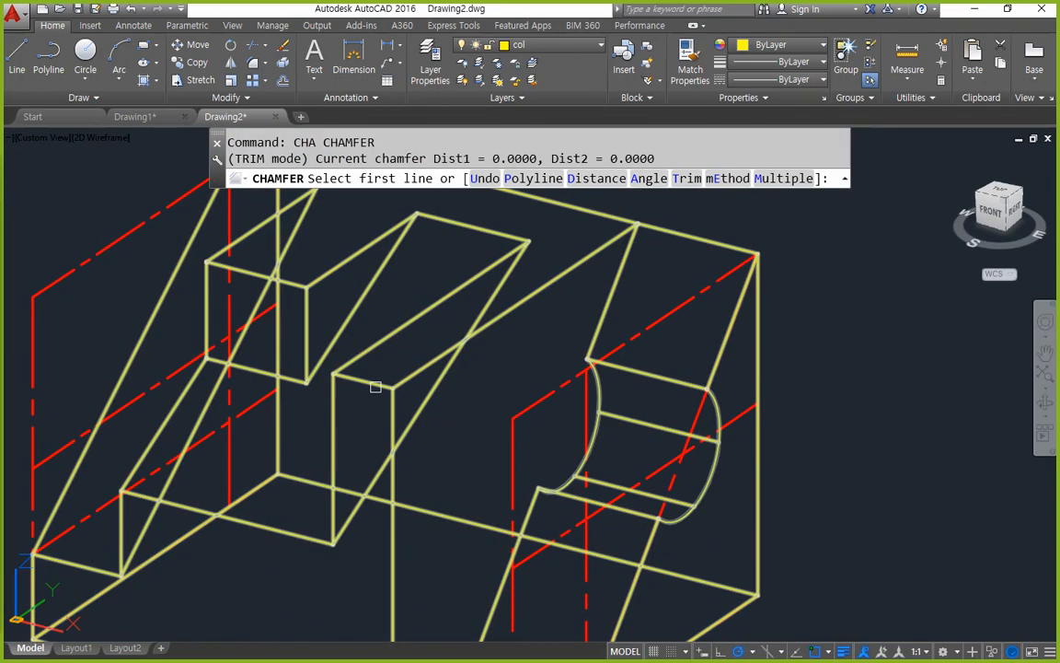
{"action": "left_click", "coordinate": [372, 383]}
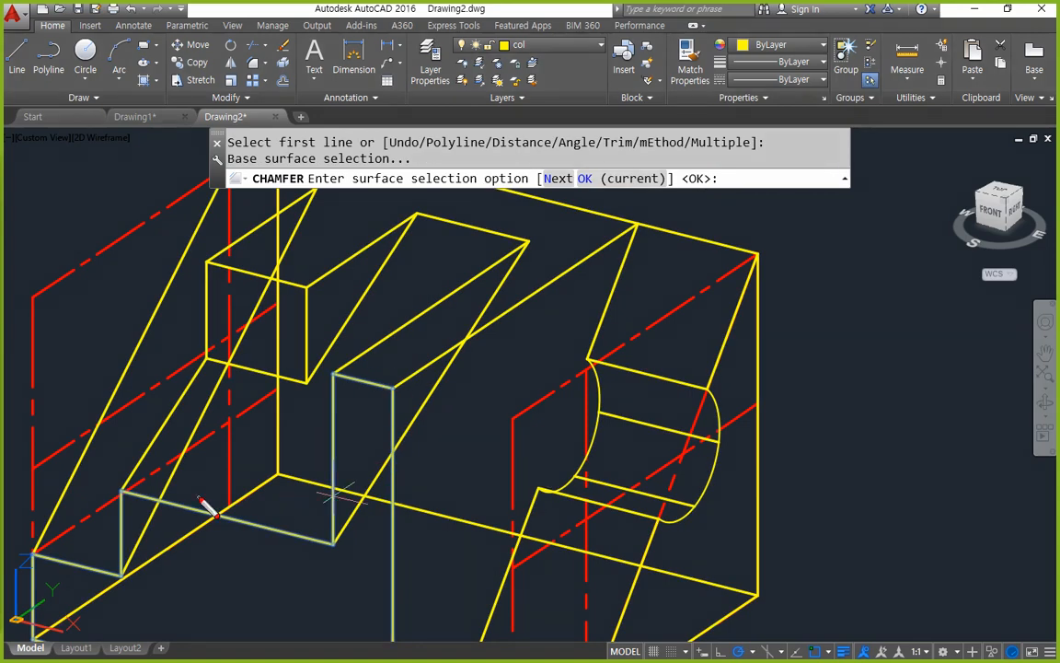
{"action": "mouse_move", "coordinate": [204, 500]}
{"action": "left_mouse_down"}
{"action": "mouse_move", "coordinate": [322, 410]}
{"action": "mouse_move", "coordinate": [392, 394]}
{"action": "mouse_move", "coordinate": [402, 595]}
{"action": "left_mouse_up"}
{"action": "key", "text": "Escape"}
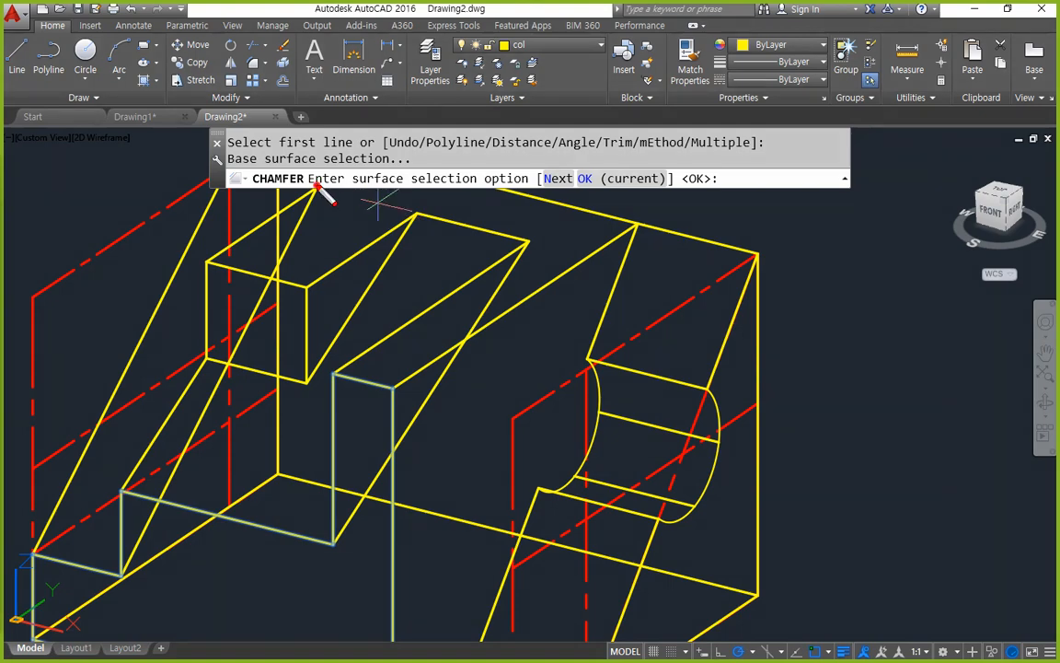
{"action": "mouse_move", "coordinate": [311, 186]}
{"action": "left_mouse_down"}
{"action": "mouse_move", "coordinate": [544, 200]}
{"action": "mouse_move", "coordinate": [530, 187]}
{"action": "left_mouse_up"}
{"action": "key", "text": "Escape"}
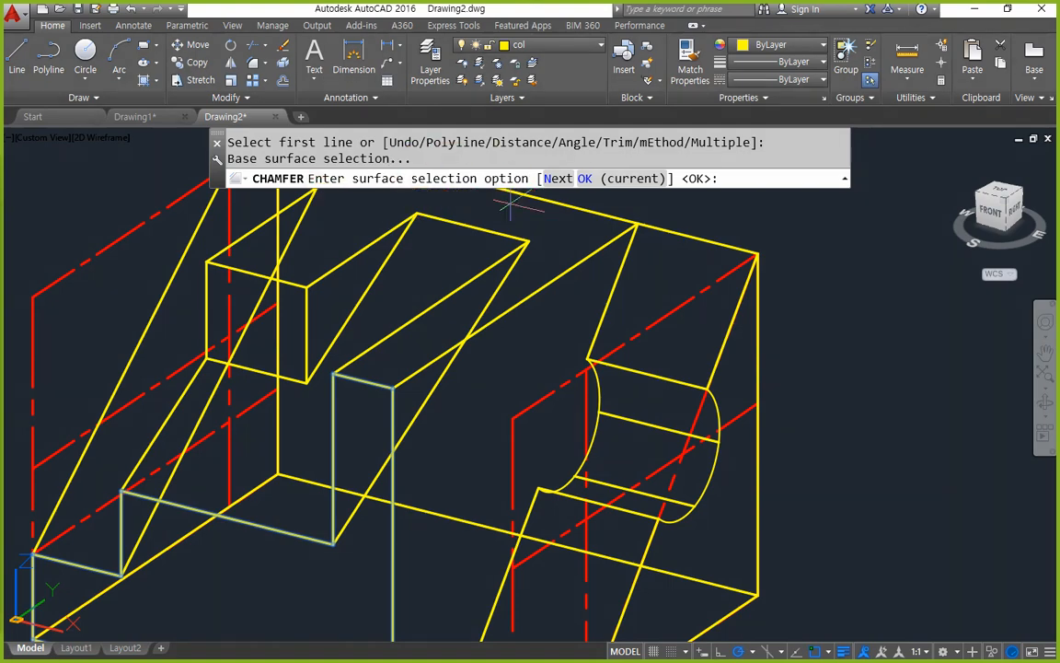
{"action": "key", "text": "Return"}
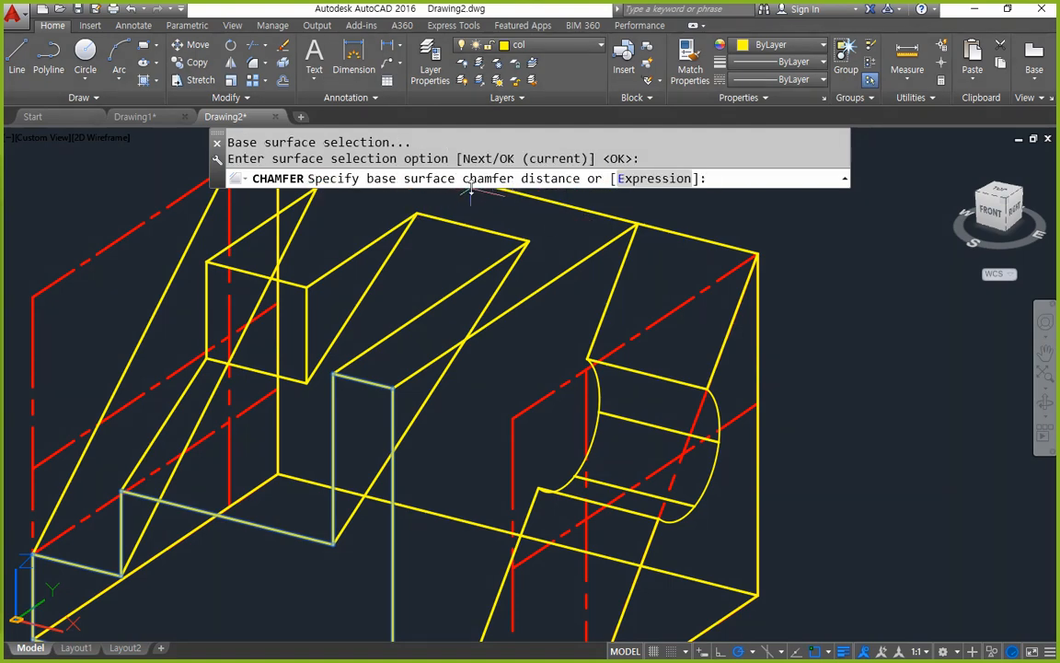
{"action": "mouse_move", "coordinate": [499, 200]}
{"action": "left_mouse_down"}
{"action": "mouse_move", "coordinate": [430, 192]}
{"action": "mouse_move", "coordinate": [552, 218]}
{"action": "mouse_move", "coordinate": [517, 217]}
{"action": "left_mouse_up"}
{"action": "key", "text": "Escape"}
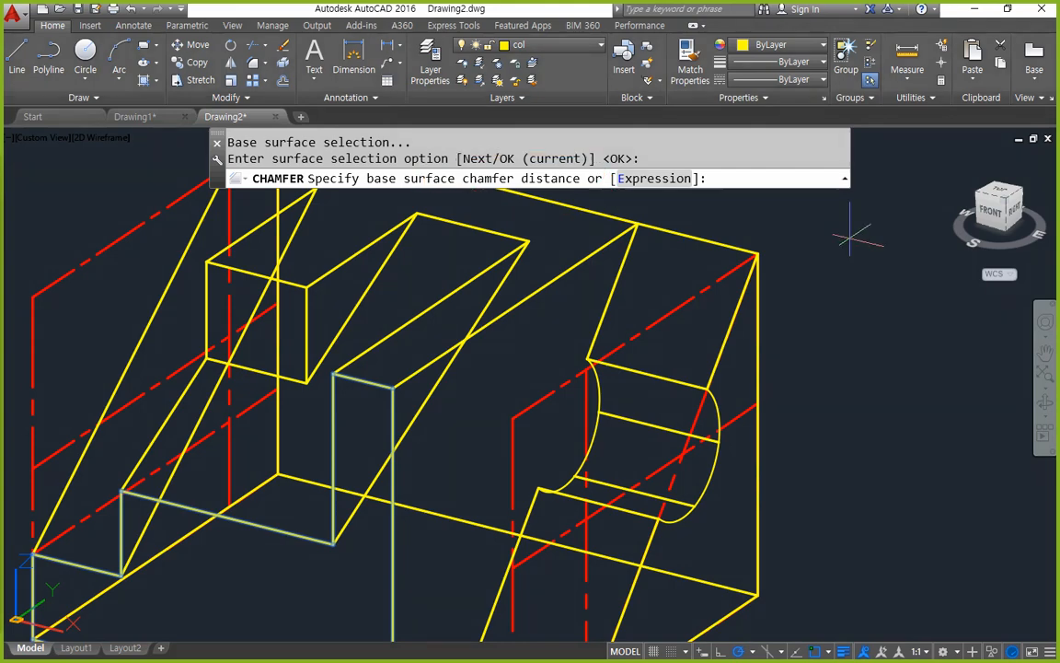
{"action": "key", "text": "Return"}
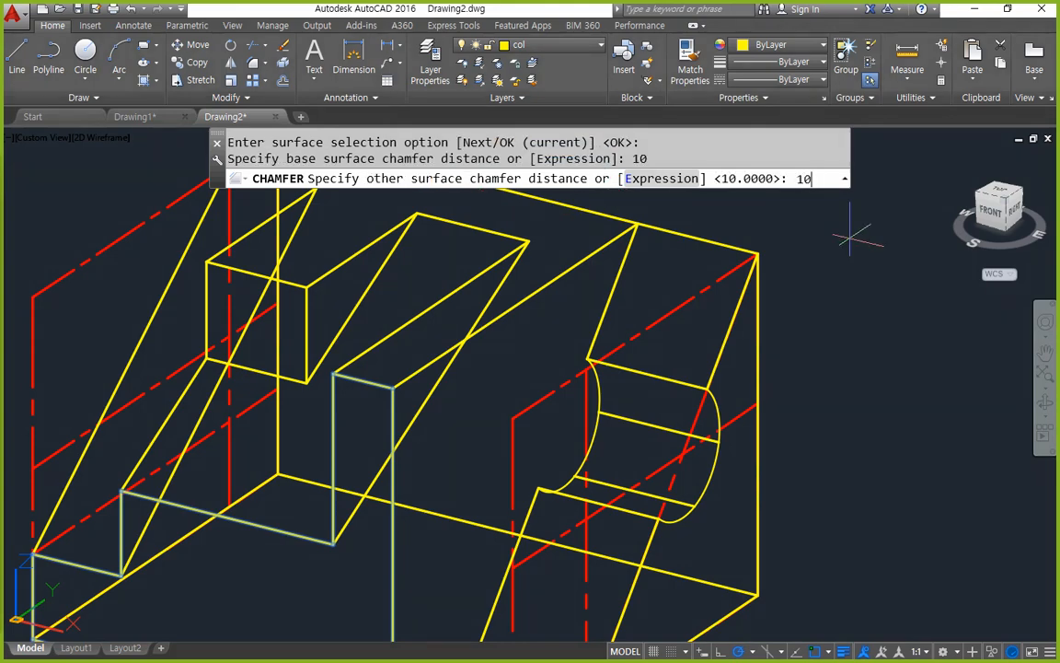
{"action": "key", "text": "Return"}
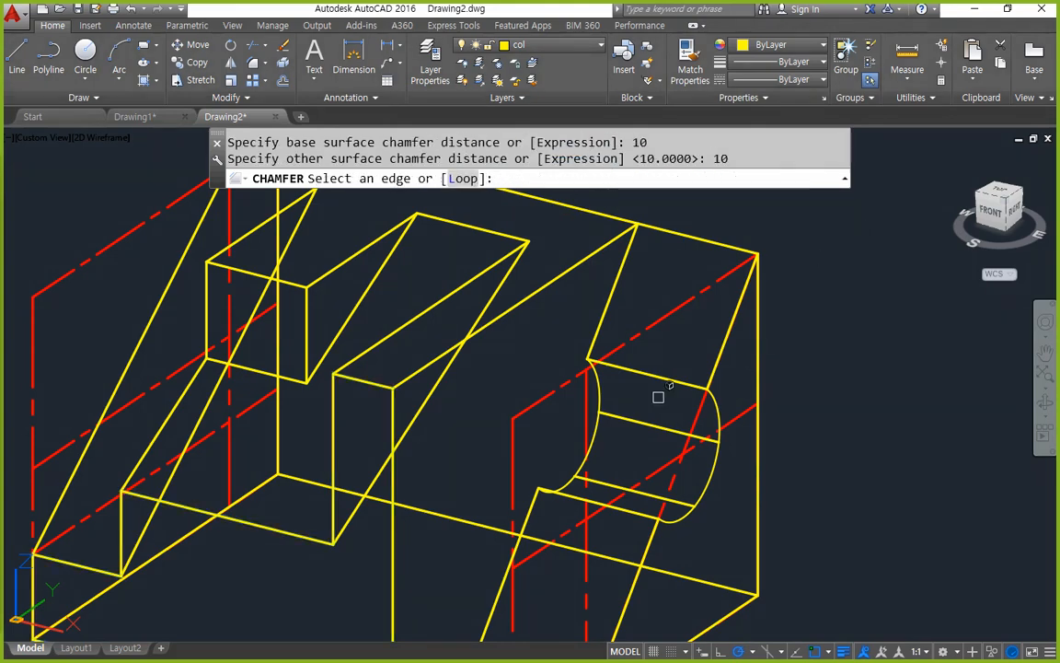
{"action": "left_click", "coordinate": [371, 382]}
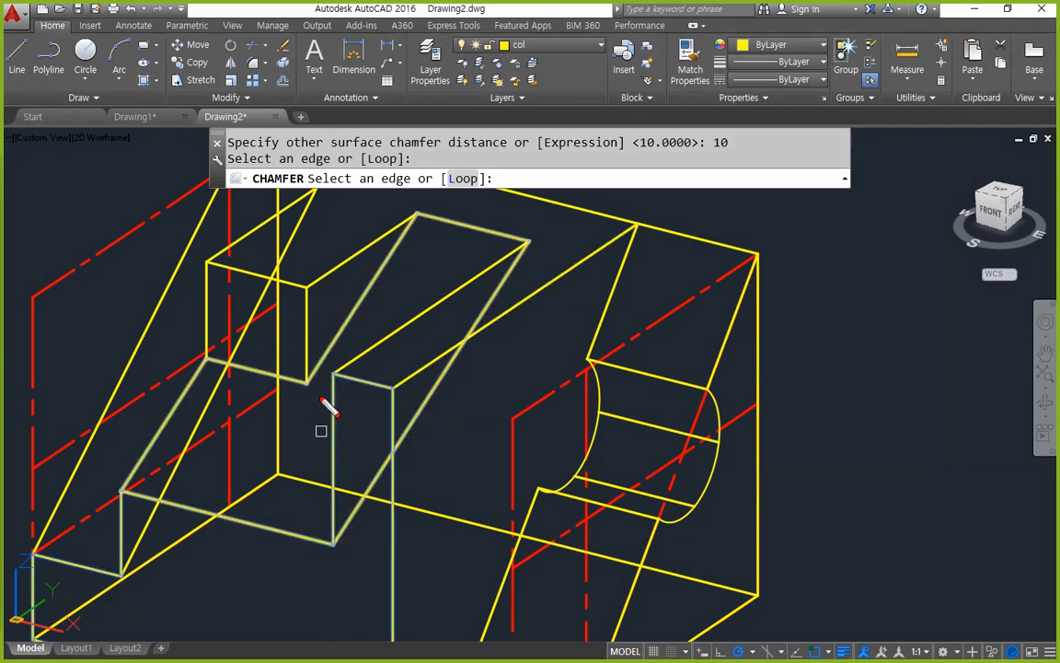
{"action": "mouse_move", "coordinate": [342, 417]}
{"action": "left_mouse_down"}
{"action": "mouse_move", "coordinate": [336, 550]}
{"action": "mouse_move", "coordinate": [311, 583]}
{"action": "left_mouse_up"}
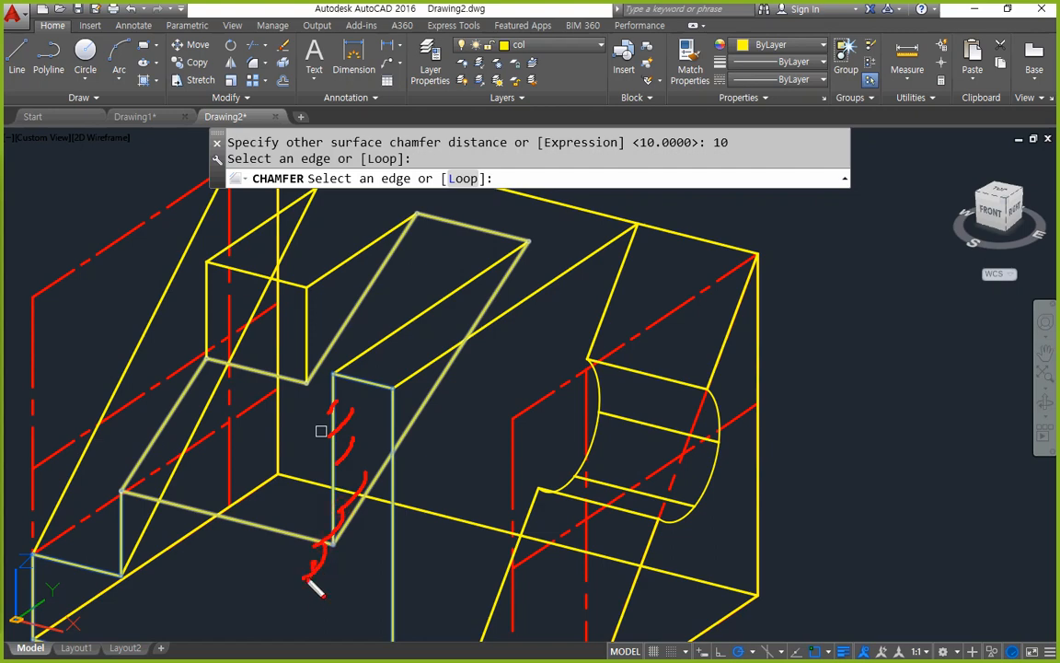
{"action": "mouse_move", "coordinate": [350, 396]}
{"action": "left_mouse_down"}
{"action": "mouse_move", "coordinate": [386, 367]}
{"action": "mouse_move", "coordinate": [354, 406]}
{"action": "left_mouse_up"}
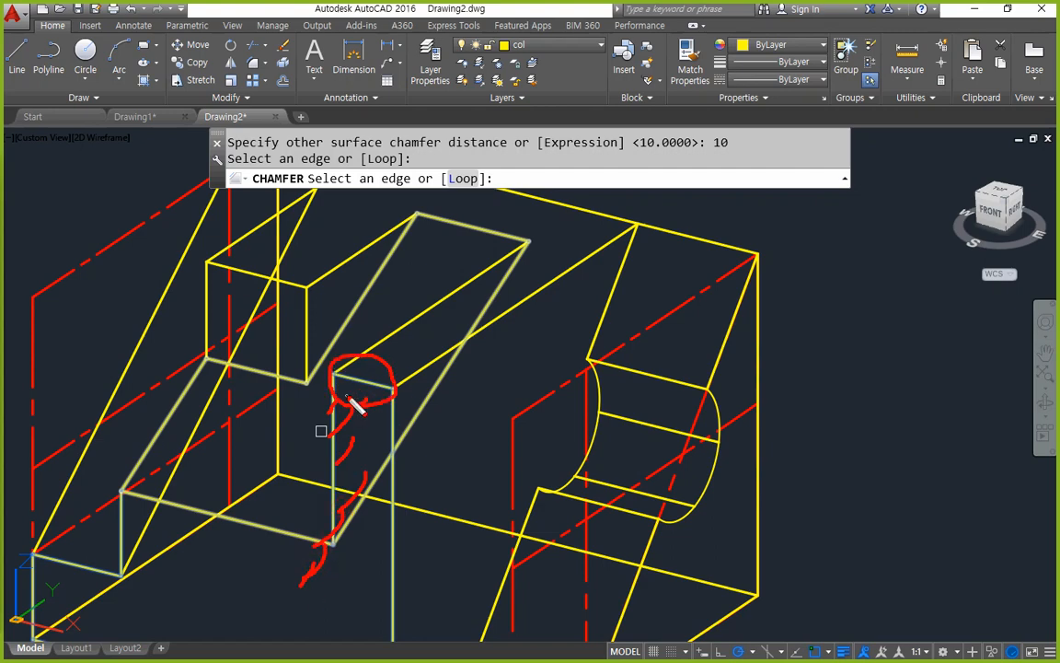
{"action": "key", "text": "Escape"}
{"action": "left_click", "coordinate": [361, 378]}
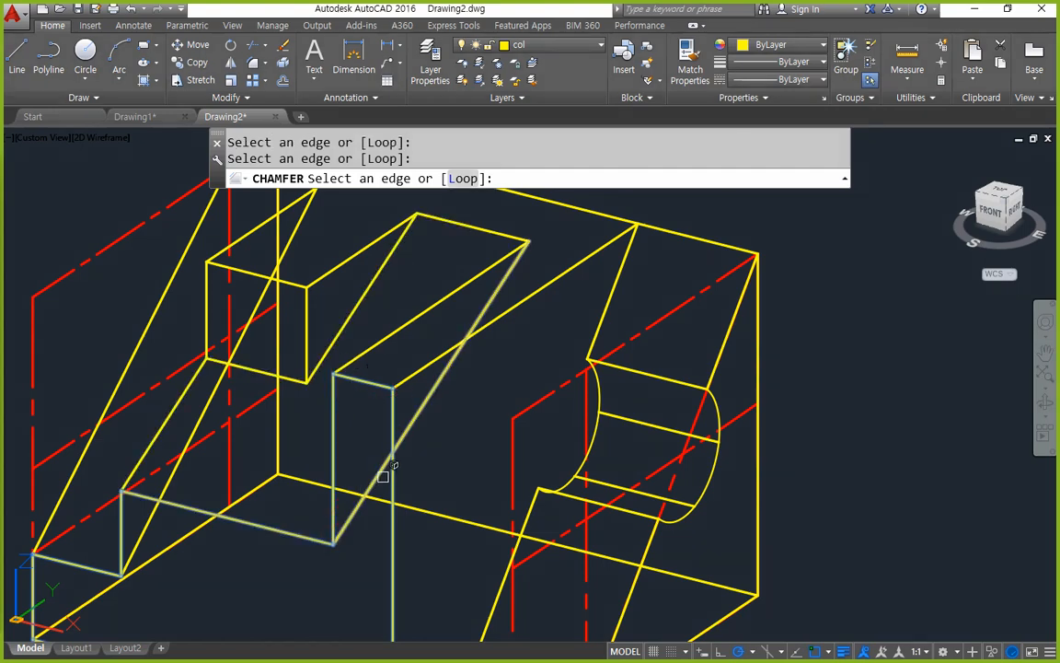
{"action": "key", "text": "Return"}
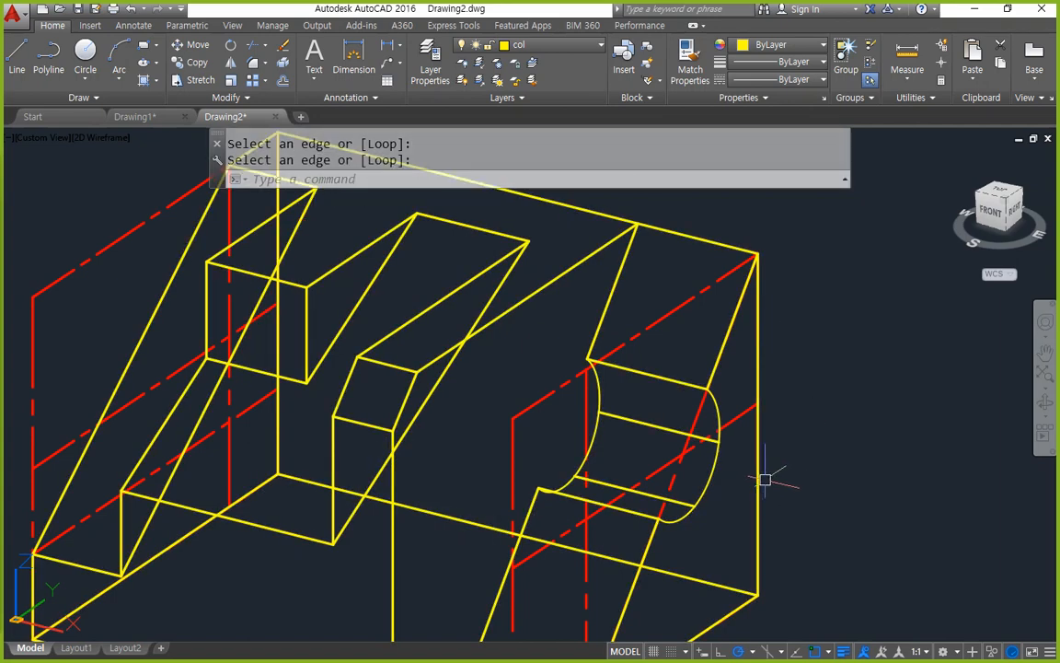
{"action": "type", "text": "cha"}
{"action": "key", "text": "Return"}
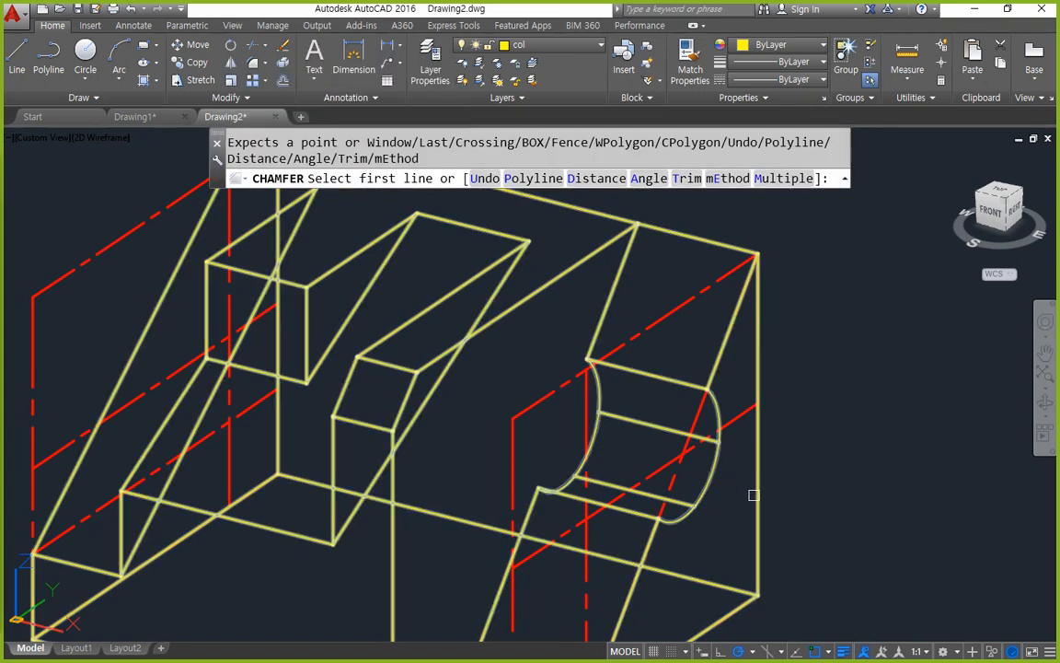
{"action": "key", "text": "Escape"}
{"action": "key", "text": "Escape"}
{"action": "type", "text": "cha"}
{"action": "key", "text": "Return"}
{"action": "type", "text": "0"}
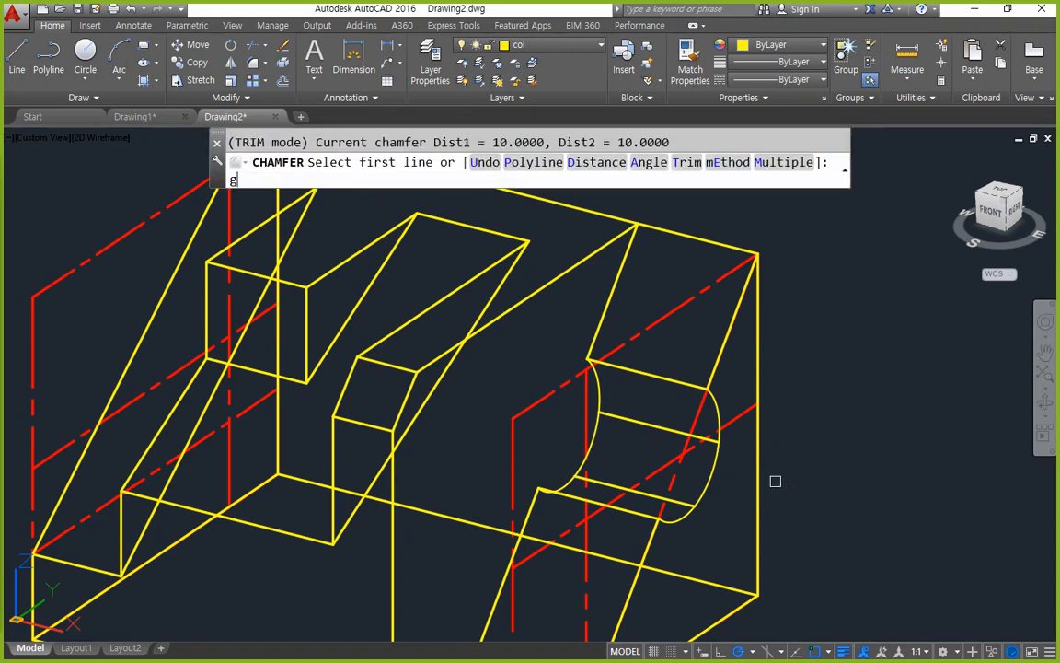
{"action": "key", "text": "Return"}
{"action": "key", "text": "Escape"}
{"action": "key", "text": "Escape"}
{"action": "key", "text": "Escape"}
{"action": "type", "text": "cha"}
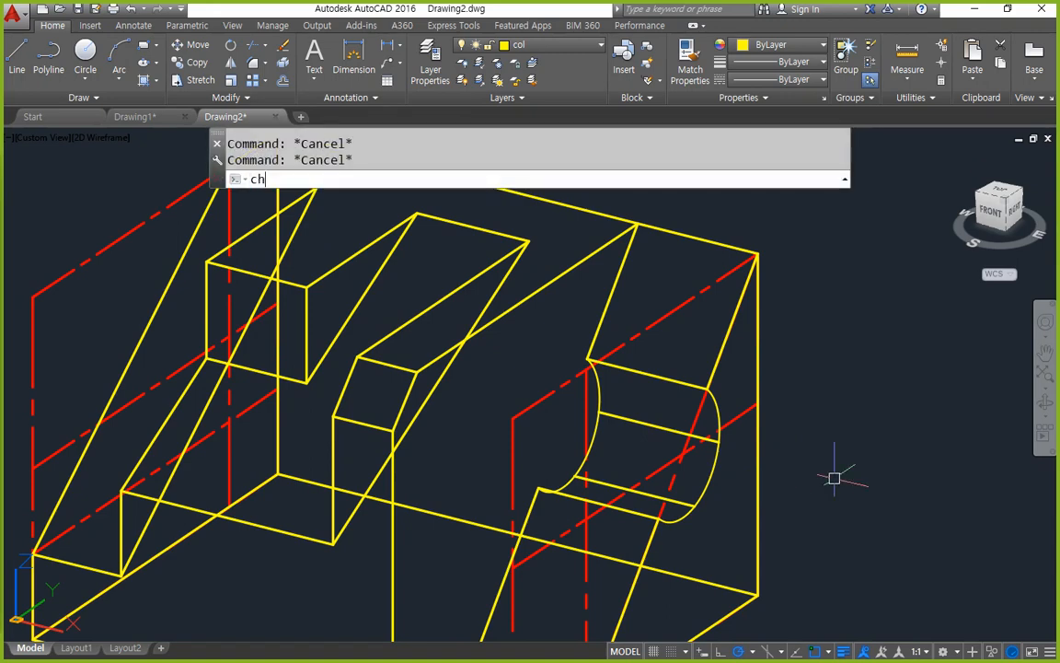
{"action": "key", "text": "Return"}
{"action": "type", "text": "0"}
{"action": "key", "text": "Return"}
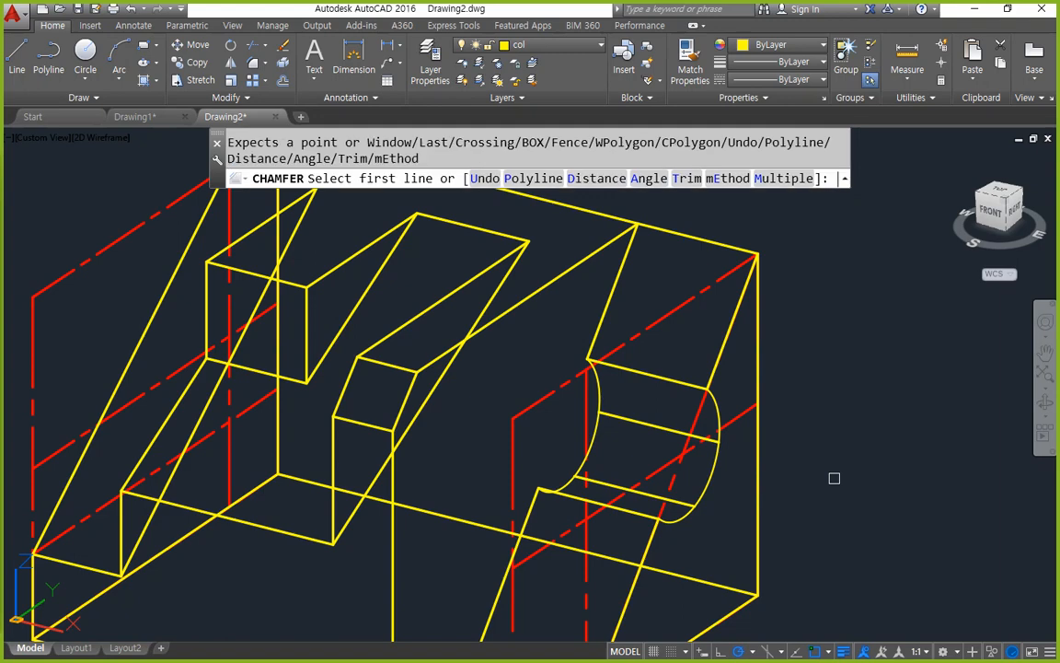
{"action": "key", "text": "Escape"}
{"action": "key", "text": "Escape"}
{"action": "key", "text": "Escape"}
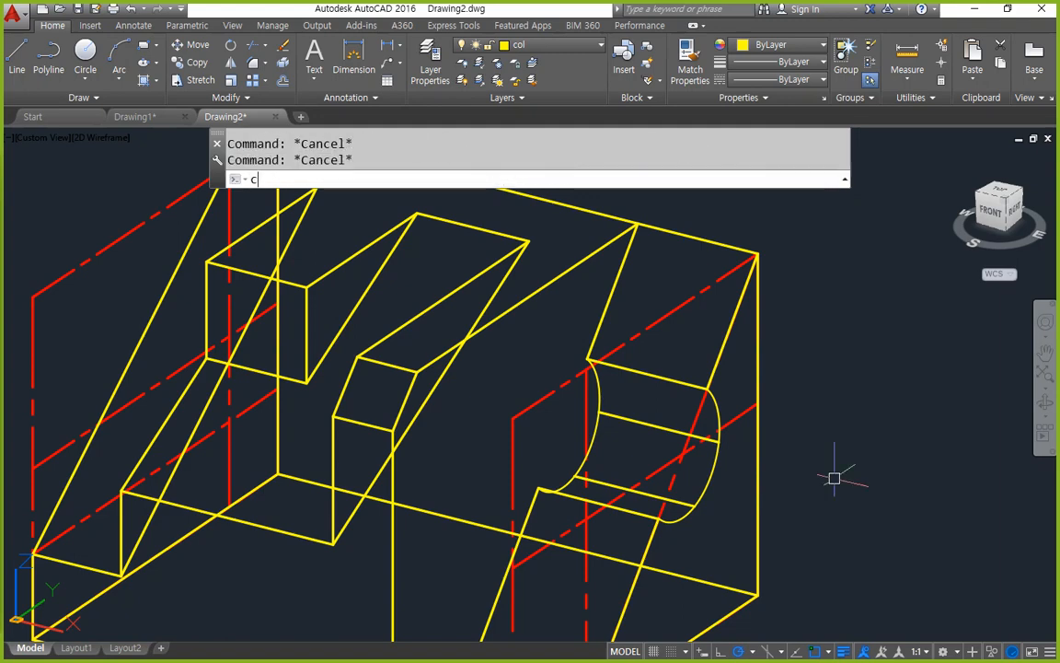
Switch the model's visual style to Shades of Gray.
{"action": "key", "text": "Escape"}
{"action": "key", "text": "Escape"}
{"action": "key", "text": "Escape"}
{"action": "type", "text": "s"}
{"action": "key", "text": "Escape"}
{"action": "key", "text": "Escape"}
{"action": "type", "text": "sha"}
{"action": "key", "text": "Return"}
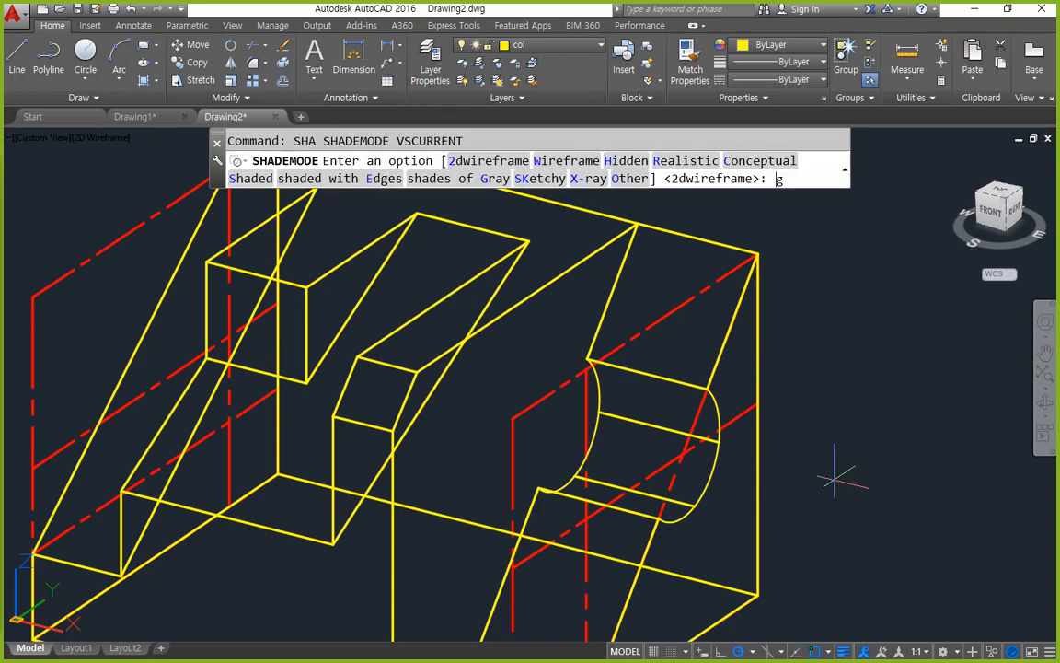
{"action": "type", "text": "g"}
{"action": "key", "text": "Return"}
Fillet the bottom edge of the solid's back face with a radius of 15.
{"action": "scroll", "coordinate": [804, 506], "scroll_direction": "down", "scroll_amount": 5}
{"action": "scroll", "coordinate": [793, 554], "scroll_direction": "up", "scroll_amount": 3}
{"action": "middle_click_drag", "start_coordinate": [792, 554], "coordinate": [518, 457], "text": "shift"}
{"action": "type", "text": "f"}
{"action": "key", "text": "Return"}
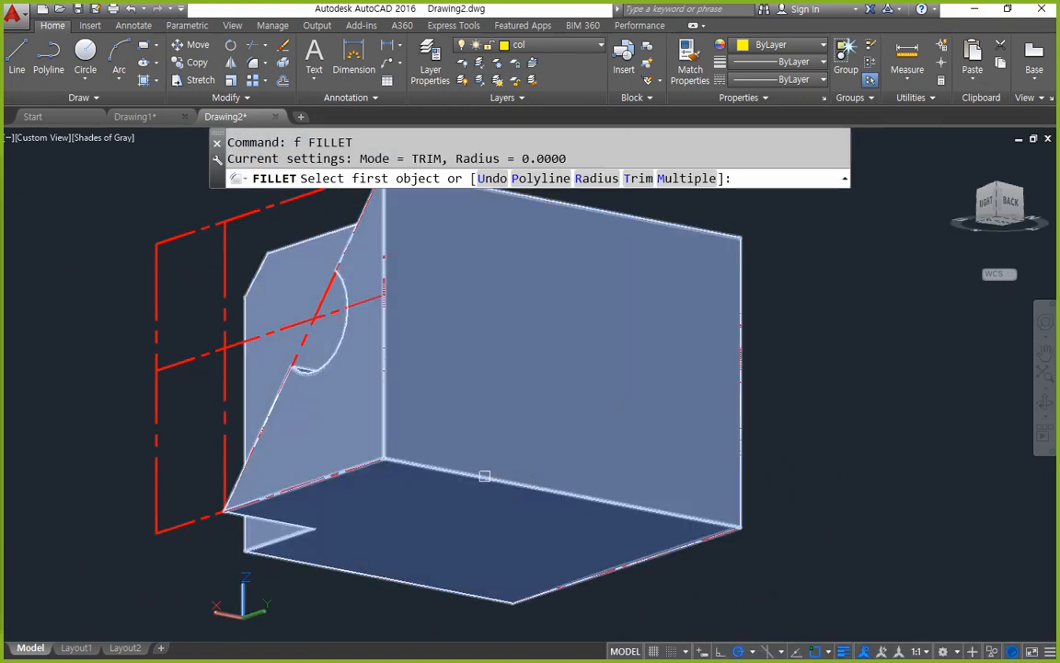
{"action": "left_click", "coordinate": [484, 476]}
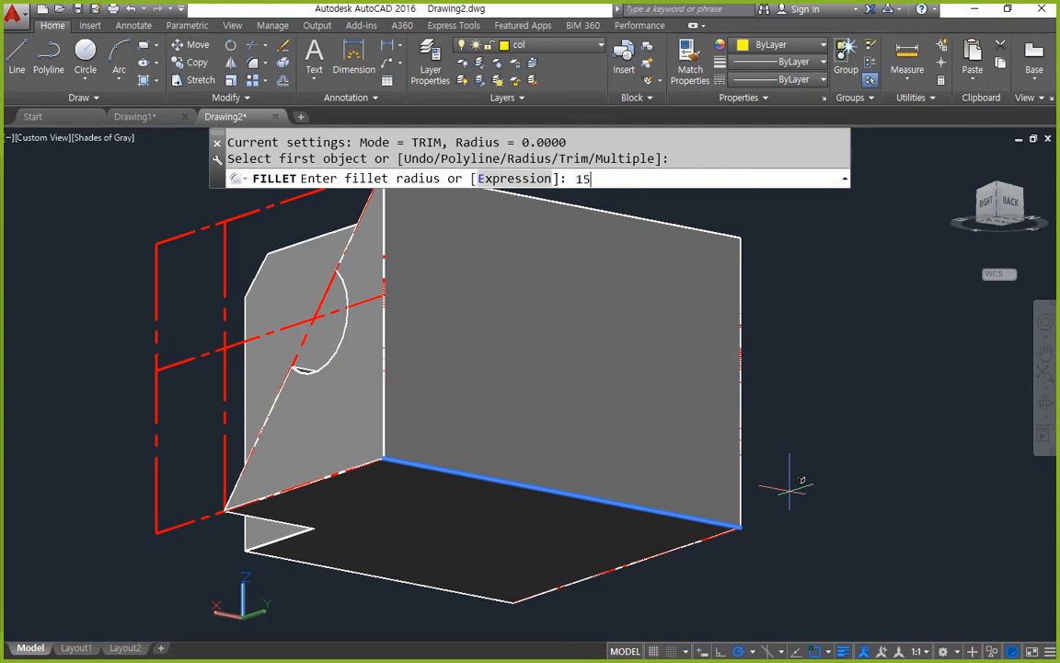
{"action": "type", "text": "15"}
{"action": "key", "text": "Return"}
{"action": "key", "text": "Return"}
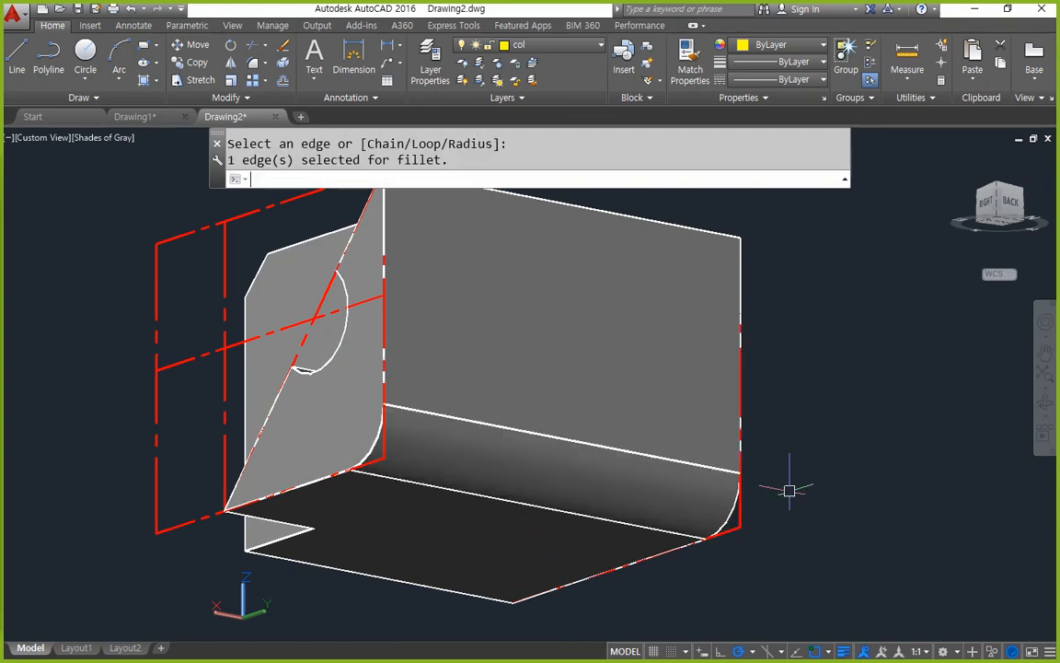
Fillet the short vertical edge at the solid's front left corner with a radius of 10.
{"action": "middle_click_drag", "start_coordinate": [230, 368], "coordinate": [610, 428], "text": "shift"}
{"action": "type", "text": "f"}
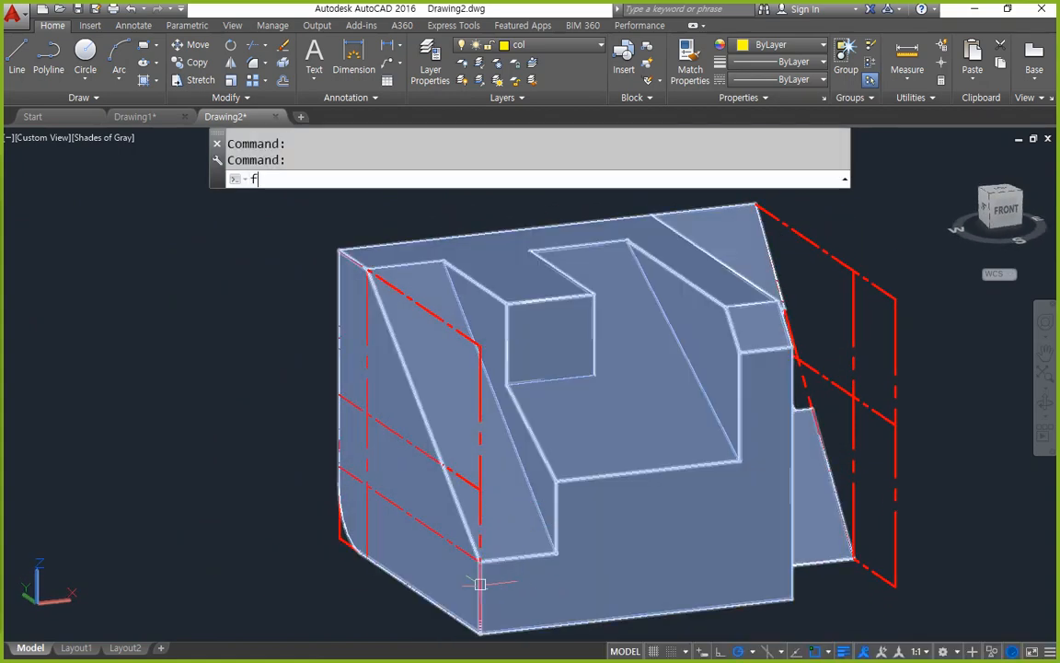
{"action": "key", "text": "Return"}
{"action": "left_click", "coordinate": [484, 588]}
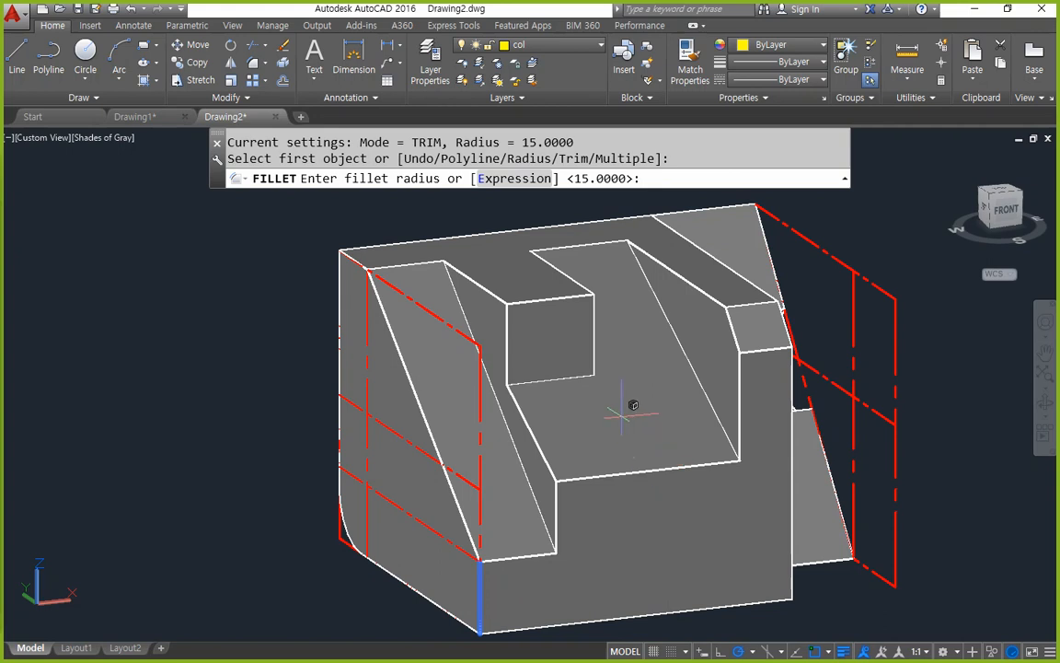
{"action": "key", "text": "Return"}
{"action": "key", "text": "Return"}
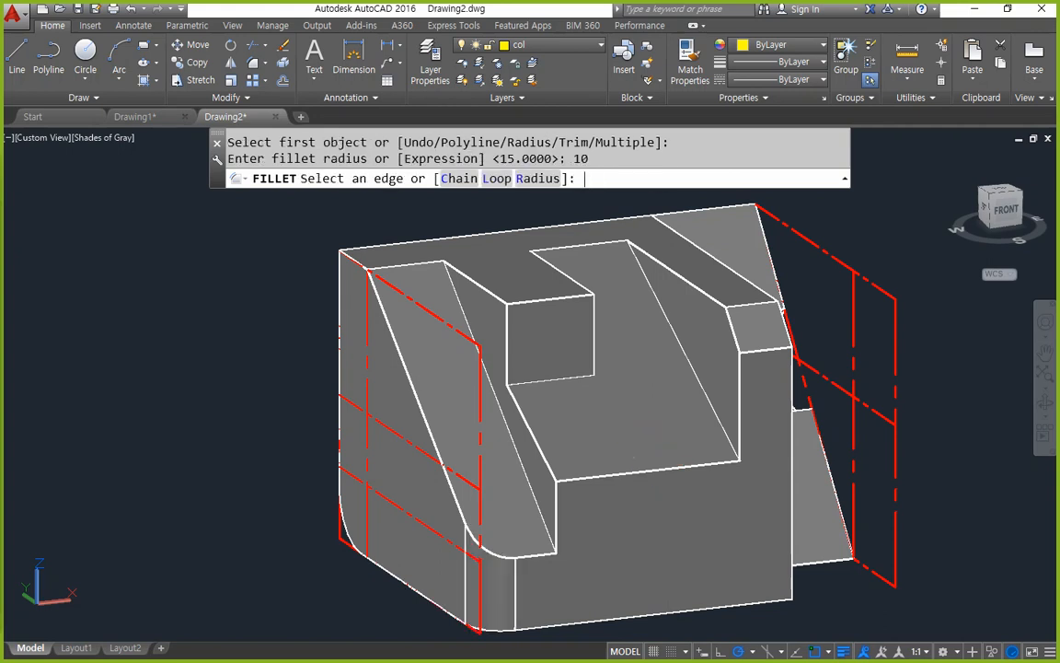
Freeze the cen layer to hide the centre lines and inspect the finished solid from the front right.
{"action": "scroll", "coordinate": [571, 405], "scroll_direction": "down", "scroll_amount": 4}
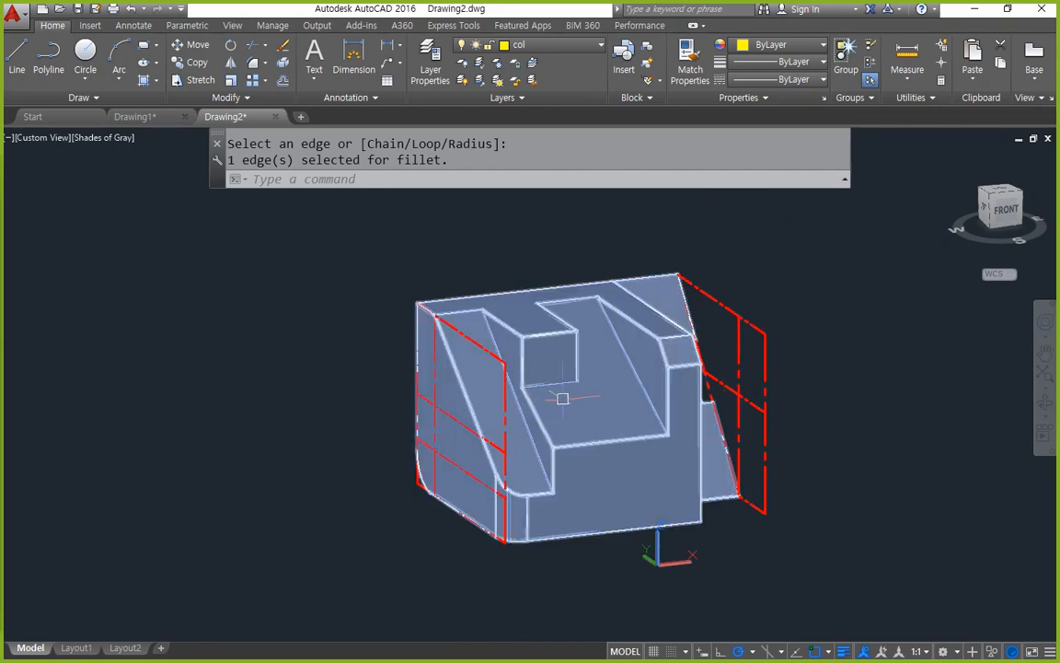
{"action": "left_click", "coordinate": [538, 45]}
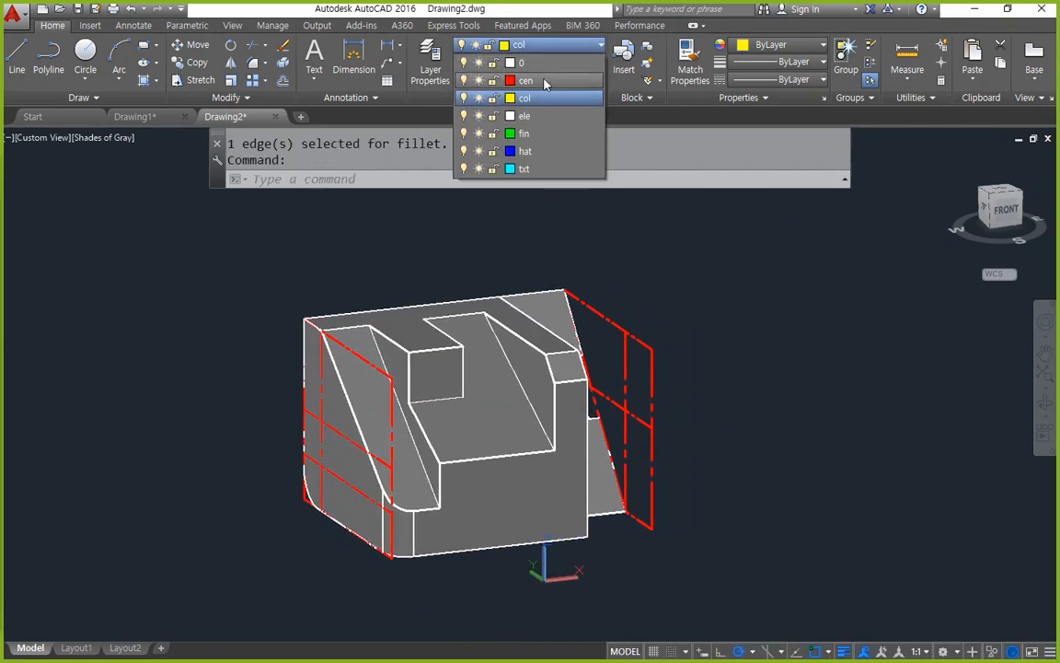
{"action": "left_click", "coordinate": [479, 81]}
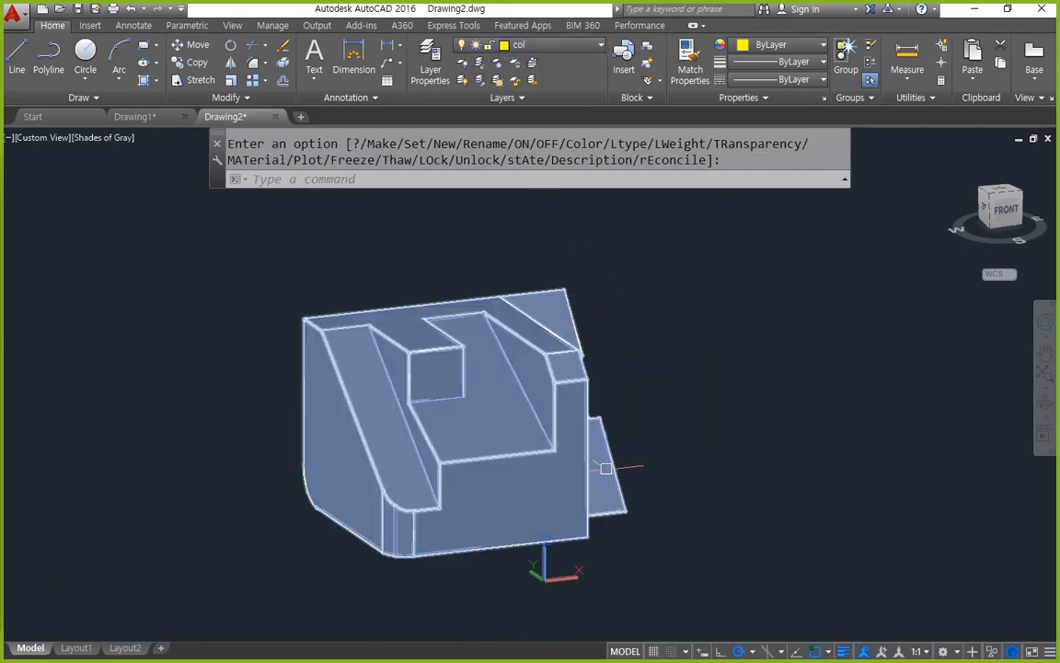
{"action": "middle_click_drag", "start_coordinate": [610, 464], "coordinate": [149, 429], "text": "shift"}
{"action": "middle_click_drag", "start_coordinate": [411, 491], "coordinate": [467, 506], "text": "shift"}
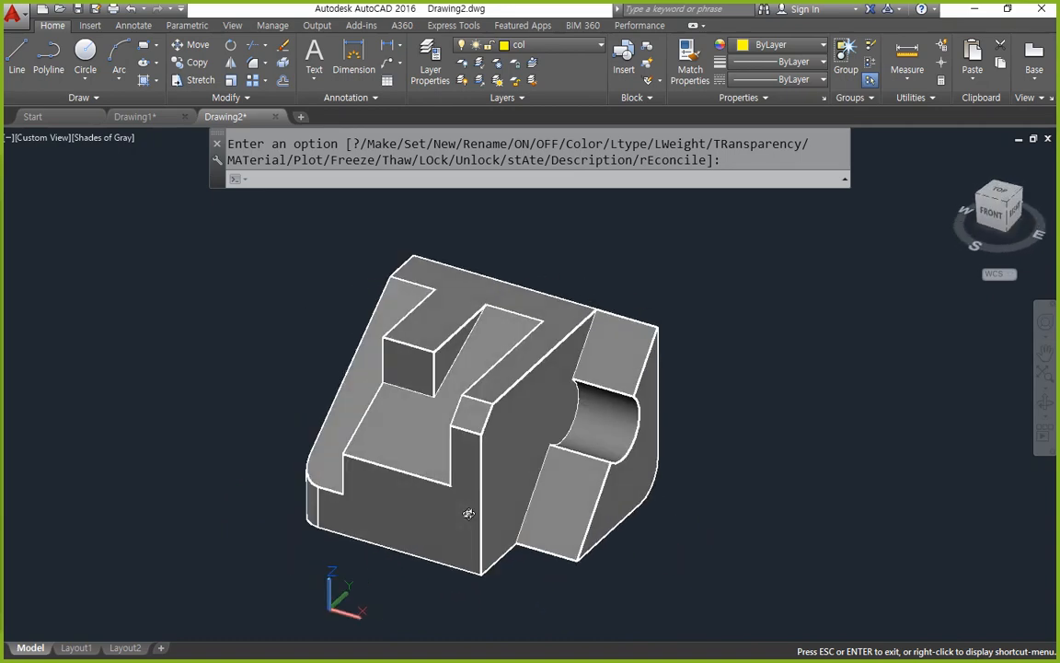
{"action": "key", "text": "Escape"}
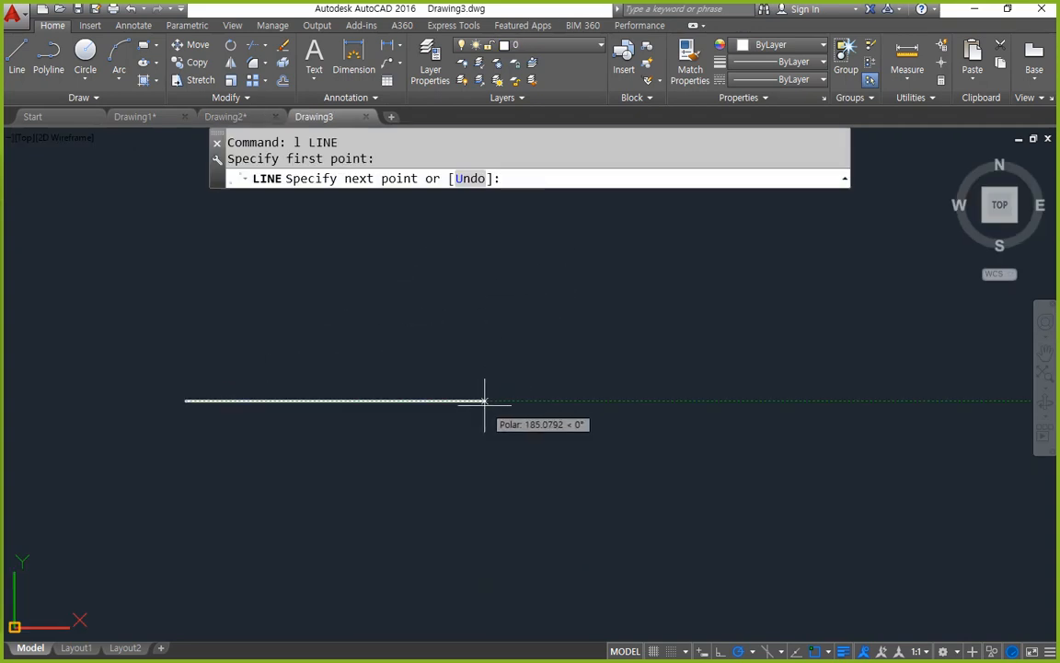
In the new drawing Drawing3, draw two collinear line segments along the X axis, each 70 long, end to end.
{"action": "type", "text": "7"}
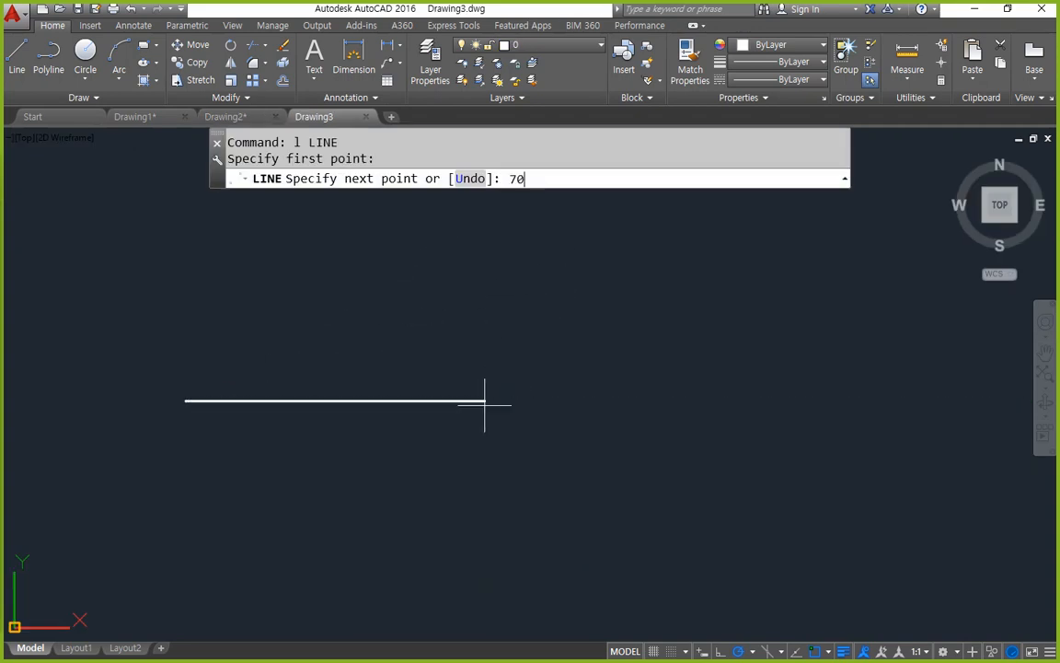
{"action": "type", "text": "0"}
{"action": "key", "text": "Return"}
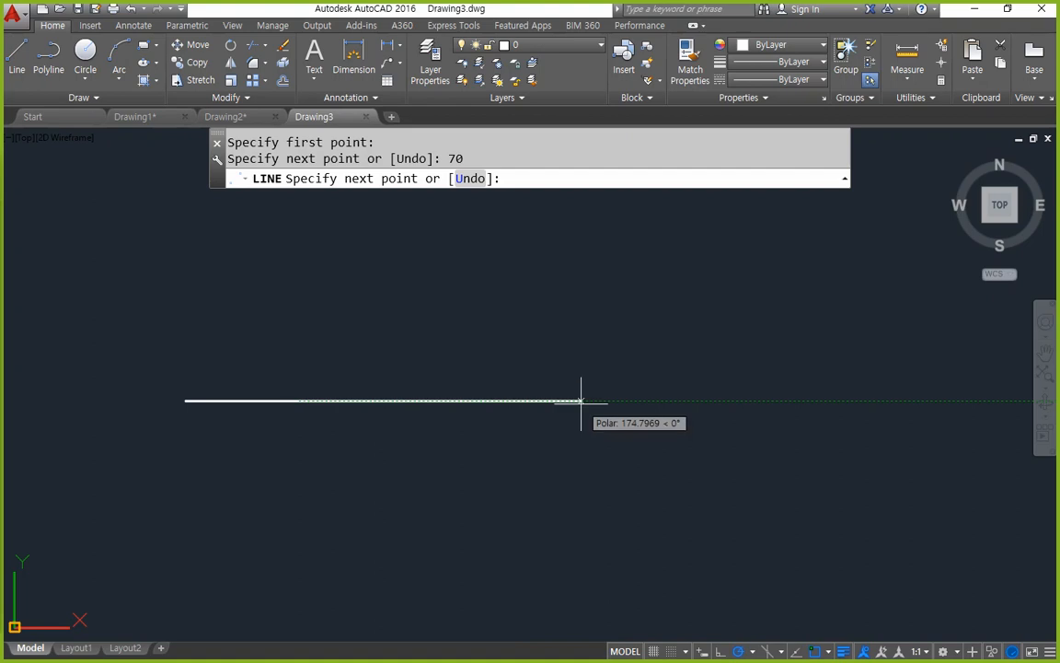
{"action": "type", "text": "70"}
{"action": "key", "text": "Return"}
{"action": "key", "text": "Return"}
Move both 70-long line segments to the cen layer.
{"action": "left_click", "coordinate": [353, 451]}
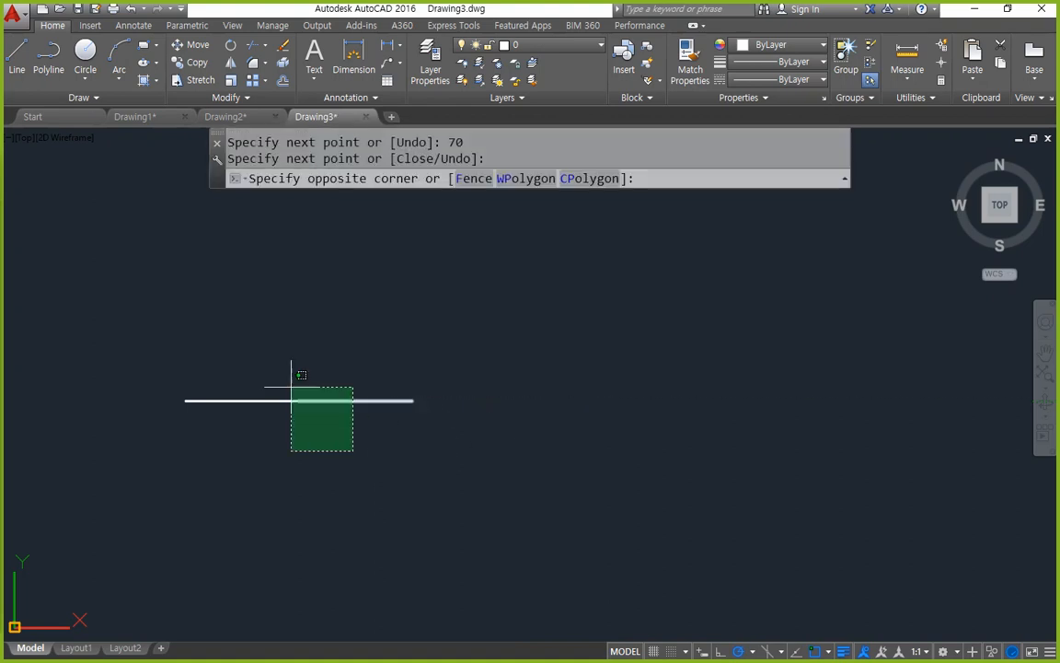
{"action": "left_click", "coordinate": [291, 387]}
{"action": "left_click", "coordinate": [511, 44]}
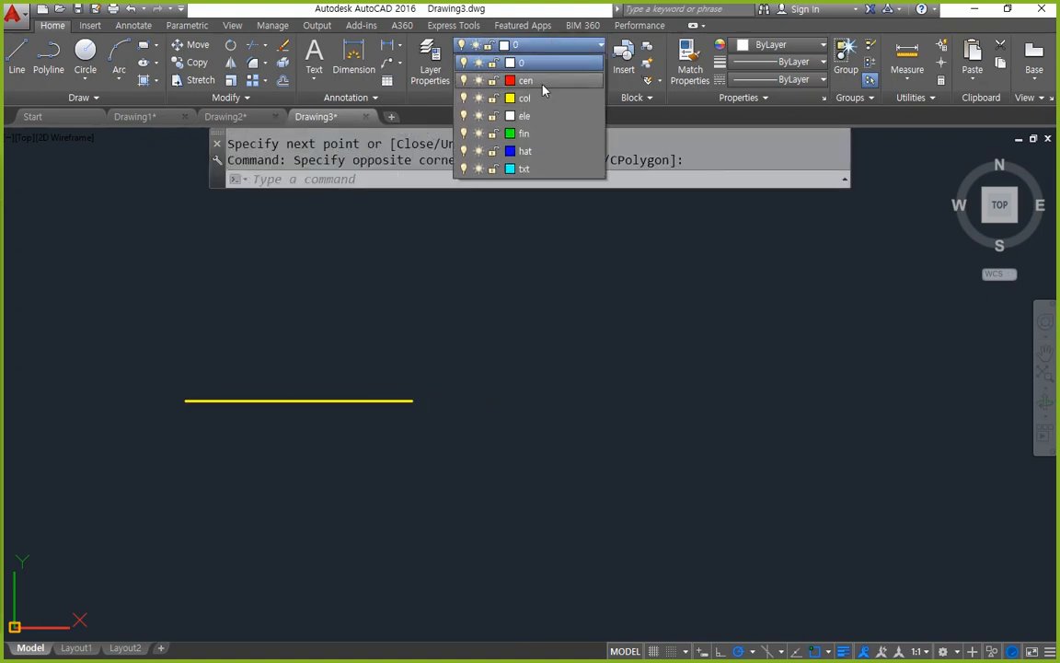
{"action": "left_click", "coordinate": [541, 83]}
{"action": "key", "text": "Escape"}
Try a linetype scale factor of 0.3 on the centre lines and change it to 0.5.
{"action": "middle_click_drag", "start_coordinate": [308, 490], "coordinate": [312, 414], "text": "shift"}
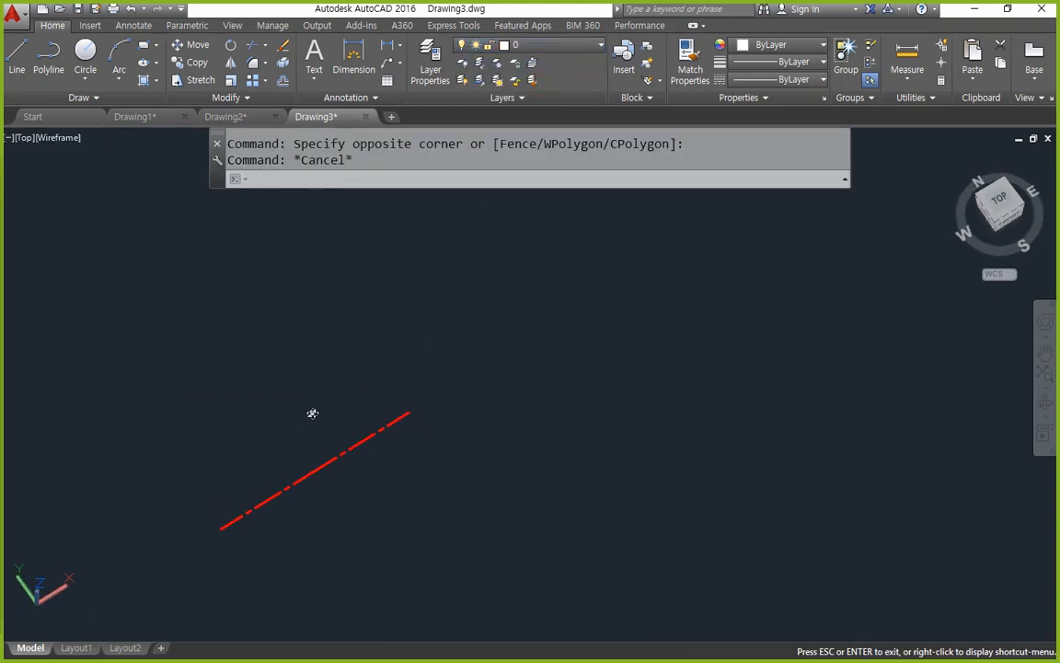
{"action": "key", "text": "Escape"}
{"action": "type", "text": "lts"}
{"action": "key", "text": "Return"}
{"action": "type", "text": "0."}
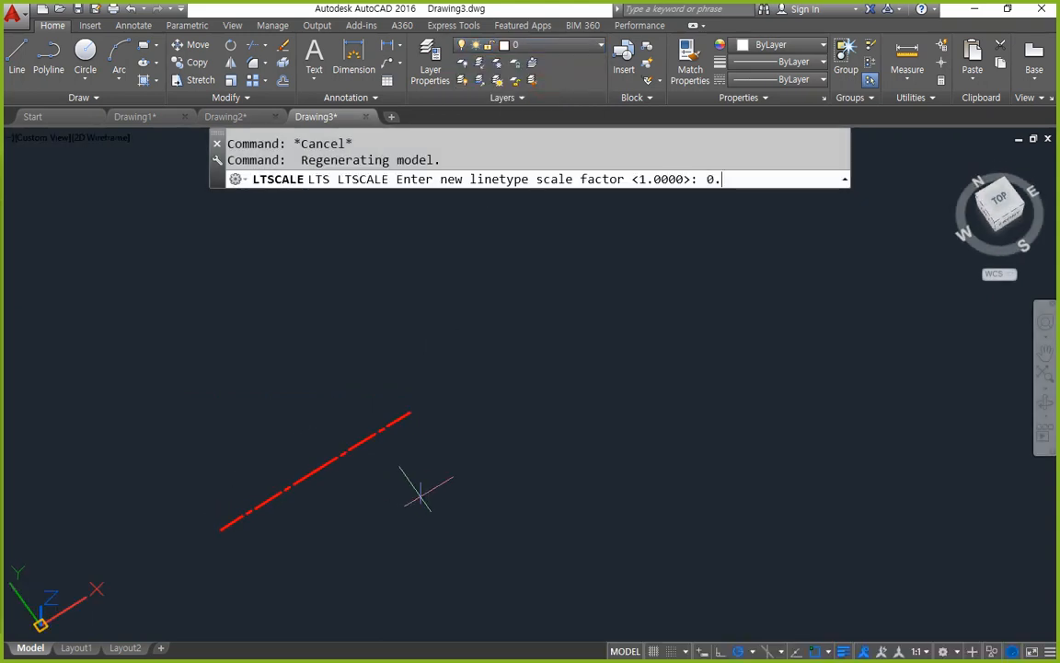
{"action": "type", "text": "3"}
{"action": "key", "text": "Return"}
{"action": "scroll", "coordinate": [190, 469], "scroll_direction": "up", "scroll_amount": 4}
{"action": "middle_click_drag", "start_coordinate": [471, 534], "coordinate": [383, 471]}
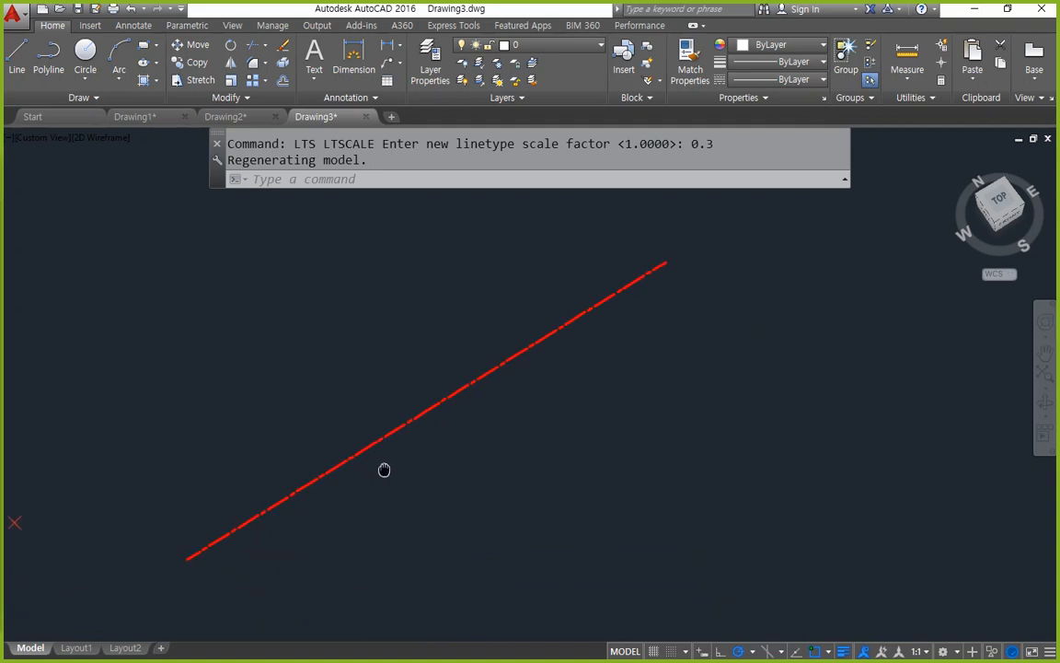
{"action": "key", "text": "Return"}
{"action": "type", "text": "0.5"}
{"action": "key", "text": "Return"}
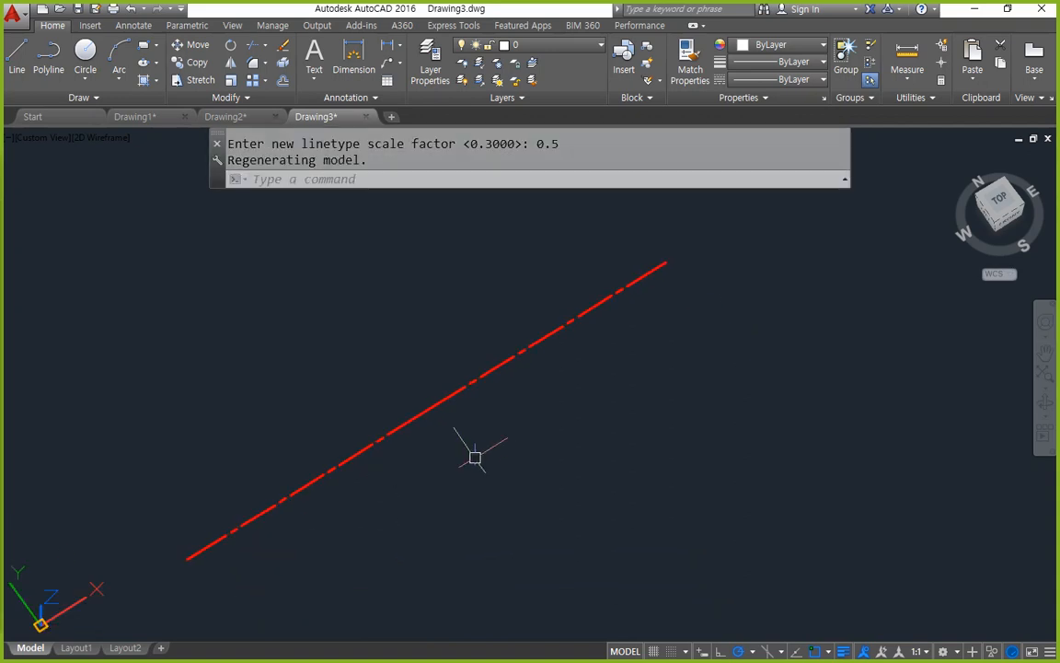
Draw a line 68 long straight up along Z from the point where the two centre line segments meet.
{"action": "type", "text": "l"}
{"action": "key", "text": "Return"}
{"action": "left_click", "coordinate": [426, 409]}
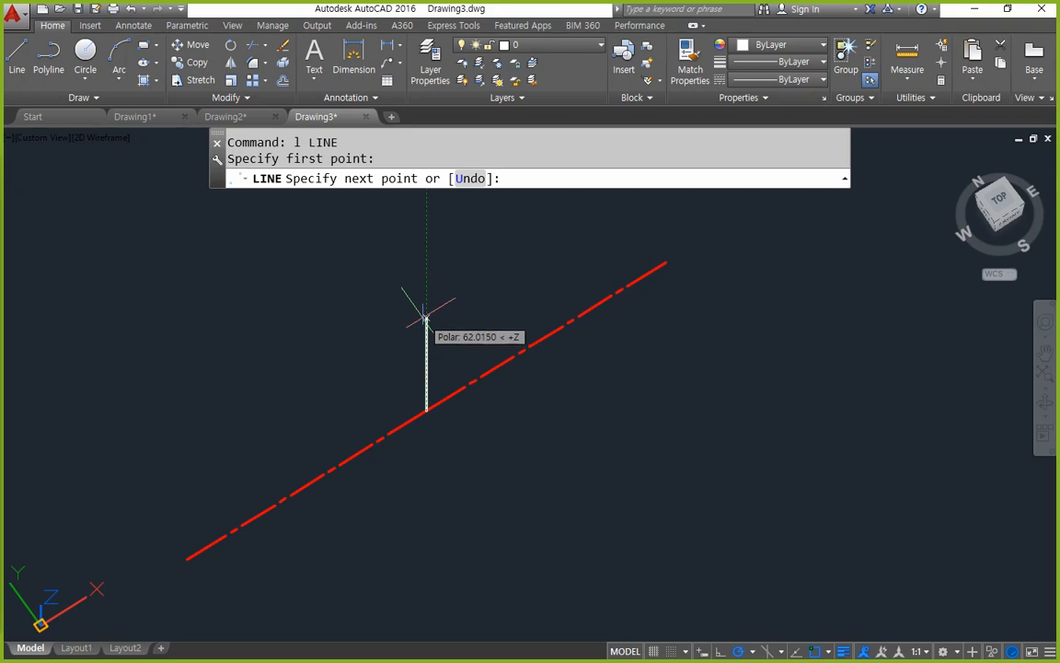
{"action": "type", "text": "68"}
{"action": "key", "text": "Return"}
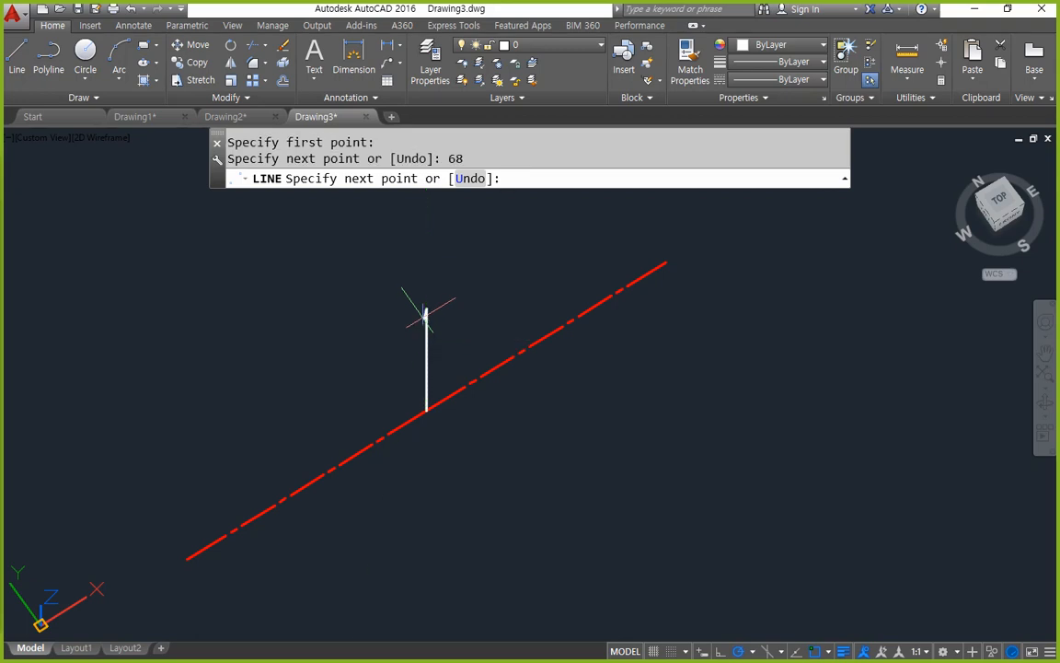
{"action": "key", "text": "Return"}
Match the vertical line's properties to those of the base centre line.
{"action": "type", "text": "ma"}
{"action": "key", "text": "Return"}
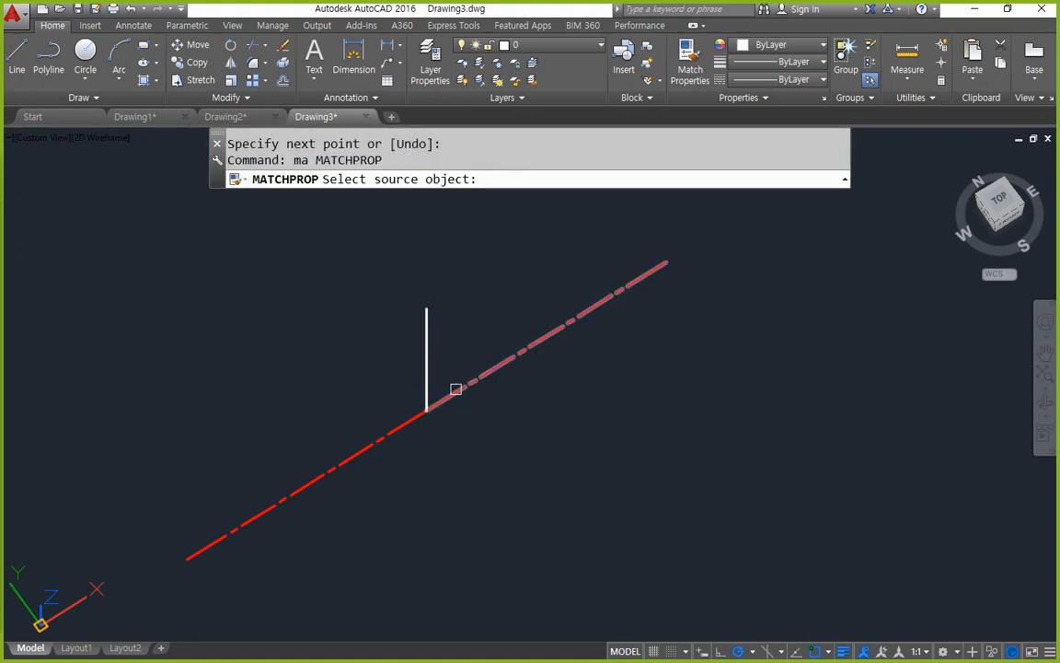
{"action": "left_click", "coordinate": [456, 389]}
{"action": "left_click", "coordinate": [426, 361]}
Offset both base centre line segments by 72/2 to each side in the ground plane.
{"action": "middle_click_drag", "start_coordinate": [444, 444], "coordinate": [442, 397], "text": "shift"}
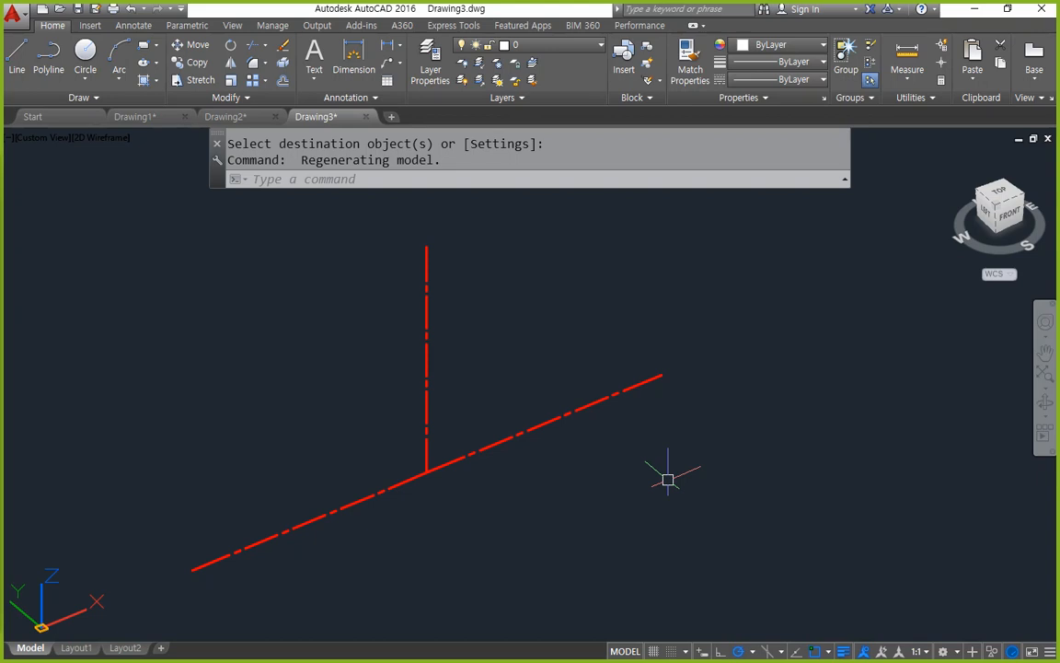
{"action": "type", "text": "o"}
{"action": "key", "text": "Return"}
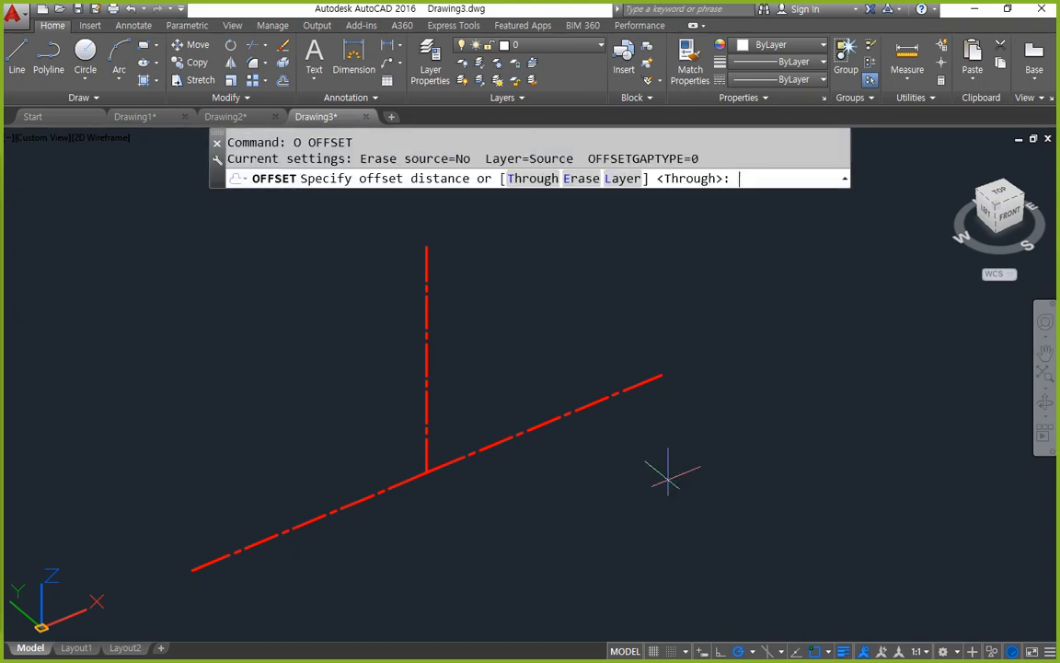
{"action": "type", "text": "72/2"}
{"action": "key", "text": "Return"}
{"action": "left_click", "coordinate": [361, 498]}
{"action": "left_click", "coordinate": [338, 497]}
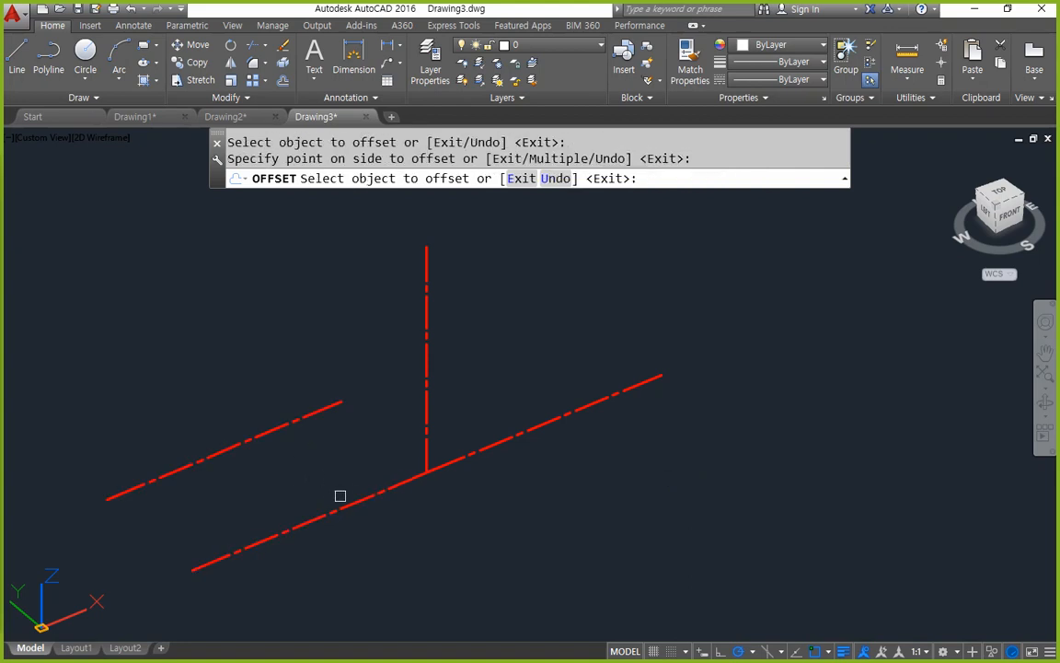
{"action": "left_click", "coordinate": [350, 504]}
{"action": "left_click", "coordinate": [513, 478]}
{"action": "left_click", "coordinate": [509, 440]}
{"action": "left_click", "coordinate": [502, 359]}
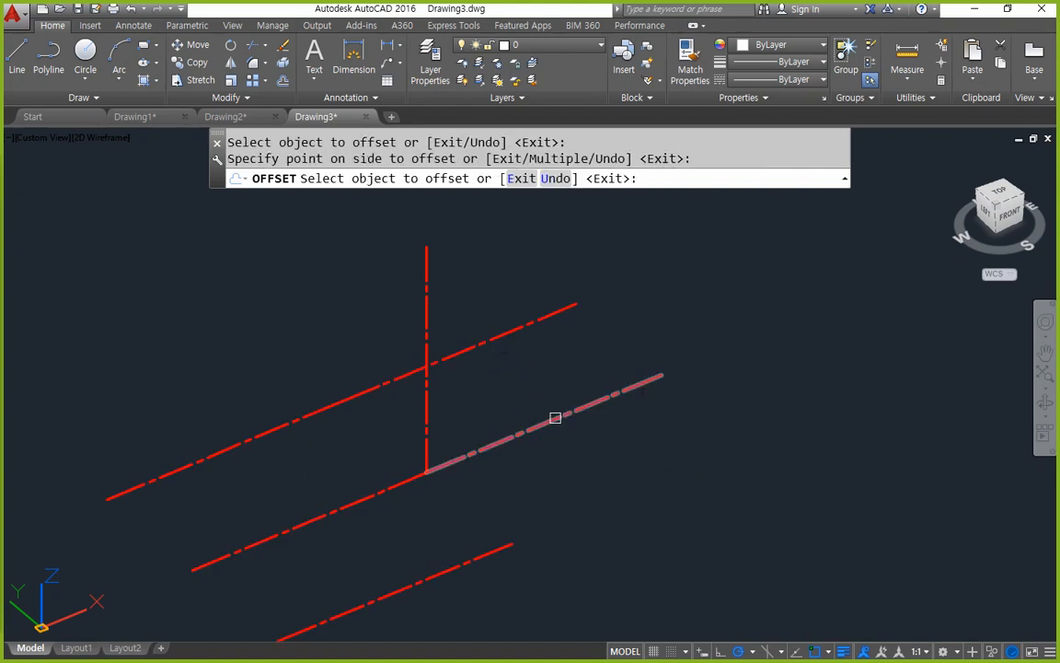
{"action": "left_click", "coordinate": [556, 419]}
{"action": "left_click", "coordinate": [666, 492]}
{"action": "key", "text": "Return"}
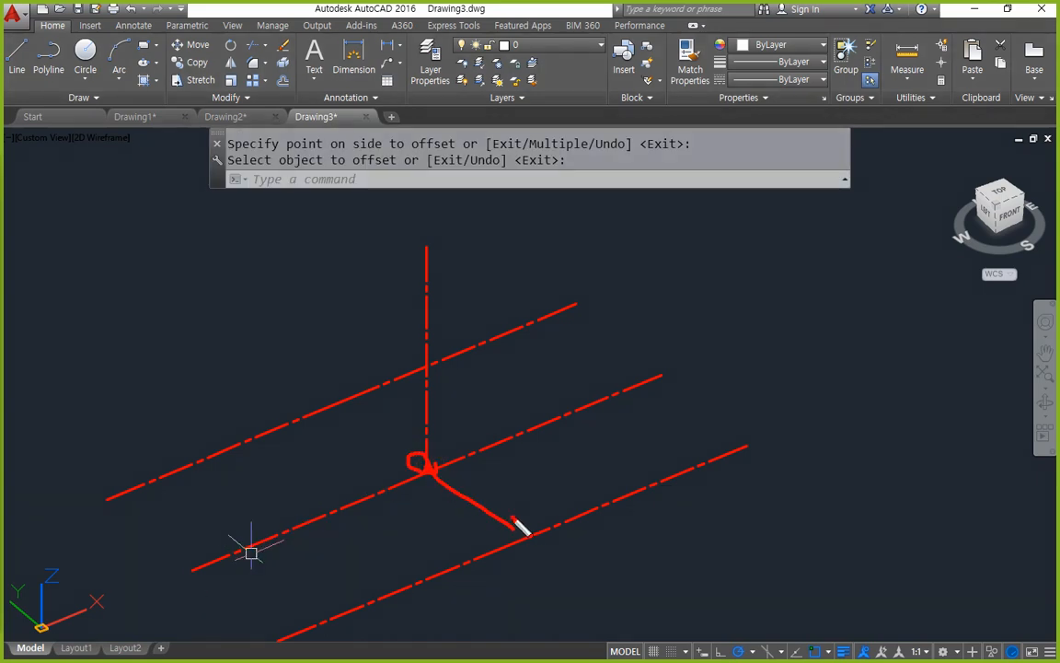
{"action": "left_click_drag", "start_coordinate": [434, 454], "coordinate": [440, 264]}
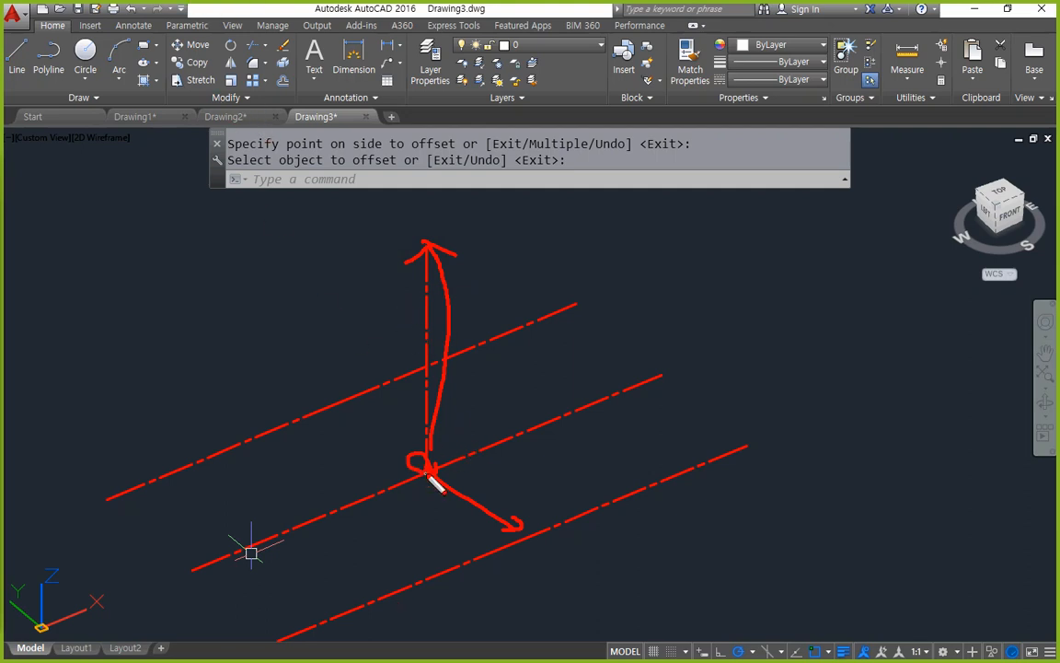
{"action": "key", "text": "Escape"}
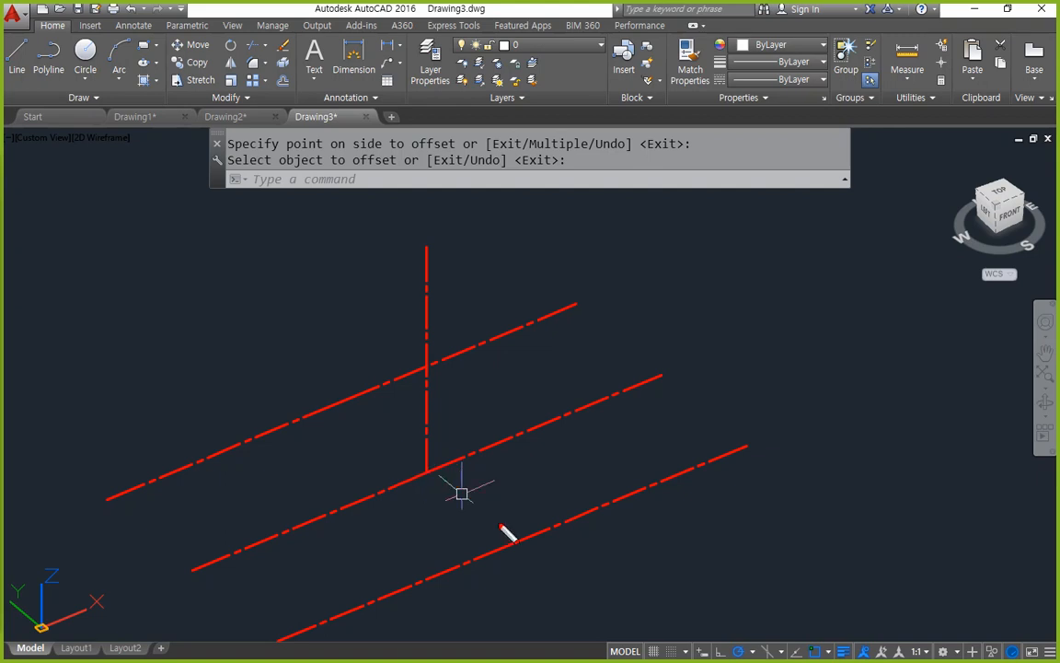
{"action": "mouse_move", "coordinate": [501, 567]}
{"action": "left_mouse_down"}
{"action": "mouse_move", "coordinate": [384, 387]}
{"action": "mouse_move", "coordinate": [454, 516]}
{"action": "left_mouse_up"}
{"action": "mouse_move", "coordinate": [278, 589]}
{"action": "left_mouse_down"}
{"action": "mouse_move", "coordinate": [213, 578]}
{"action": "mouse_move", "coordinate": [237, 564]}
{"action": "left_mouse_up"}
{"action": "mouse_move", "coordinate": [697, 432]}
{"action": "left_mouse_down"}
{"action": "mouse_move", "coordinate": [603, 258]}
{"action": "mouse_move", "coordinate": [710, 455]}
{"action": "left_mouse_up"}
{"action": "key", "text": "Escape"}
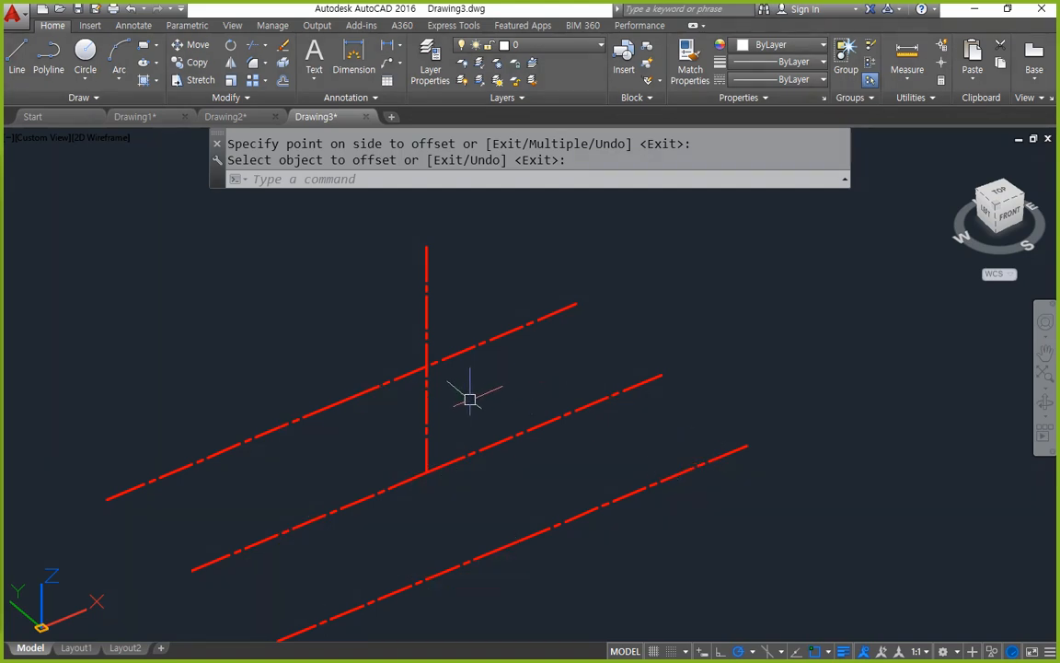
Place the UCS origin at the foot of the vertical line, with X toward the front offset lines and Y up the vertical line.
{"action": "scroll", "coordinate": [469, 399], "scroll_direction": "down", "scroll_amount": 2}
{"action": "scroll", "coordinate": [476, 448], "scroll_direction": "up", "scroll_amount": 2}
{"action": "type", "text": "u"}
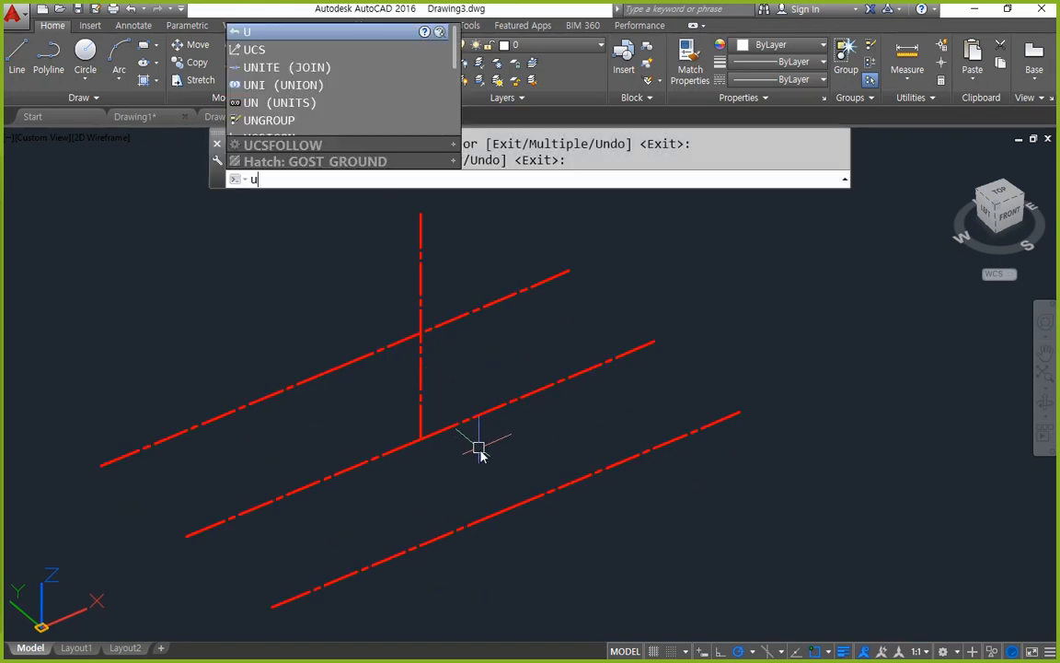
{"action": "type", "text": "cs"}
{"action": "key", "text": "Return"}
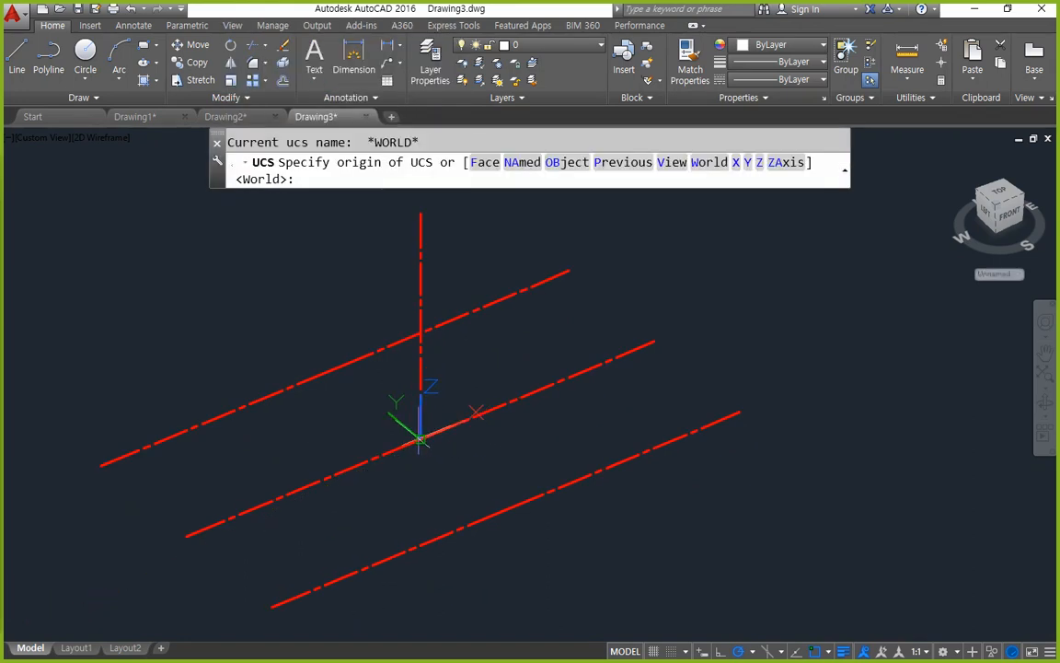
{"action": "left_click", "coordinate": [419, 439]}
{"action": "left_click", "coordinate": [465, 456]}
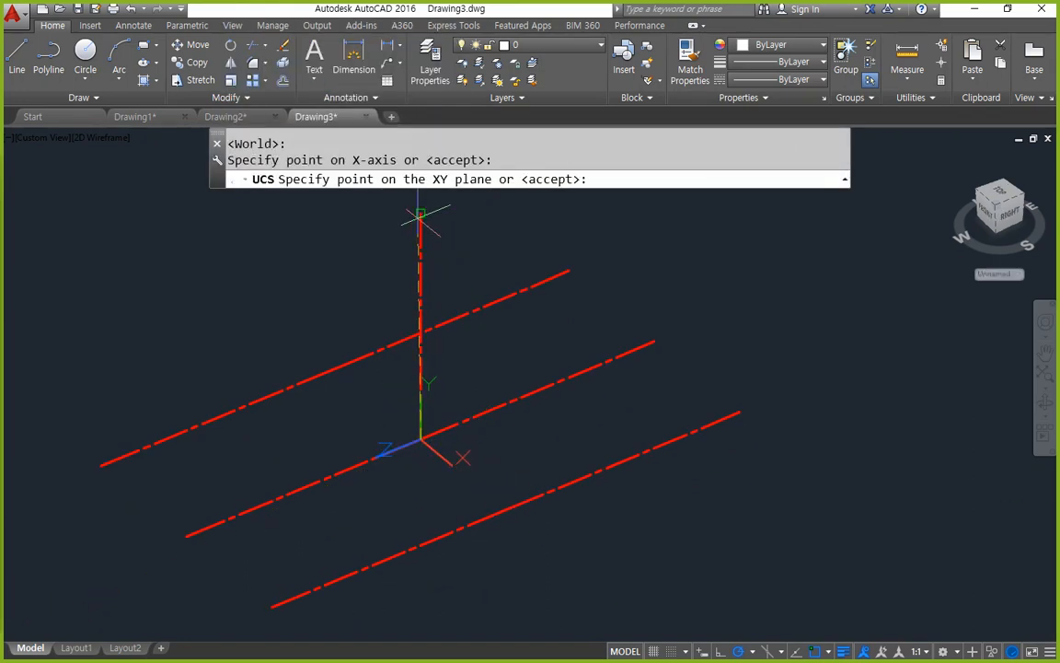
{"action": "left_click", "coordinate": [420, 218]}
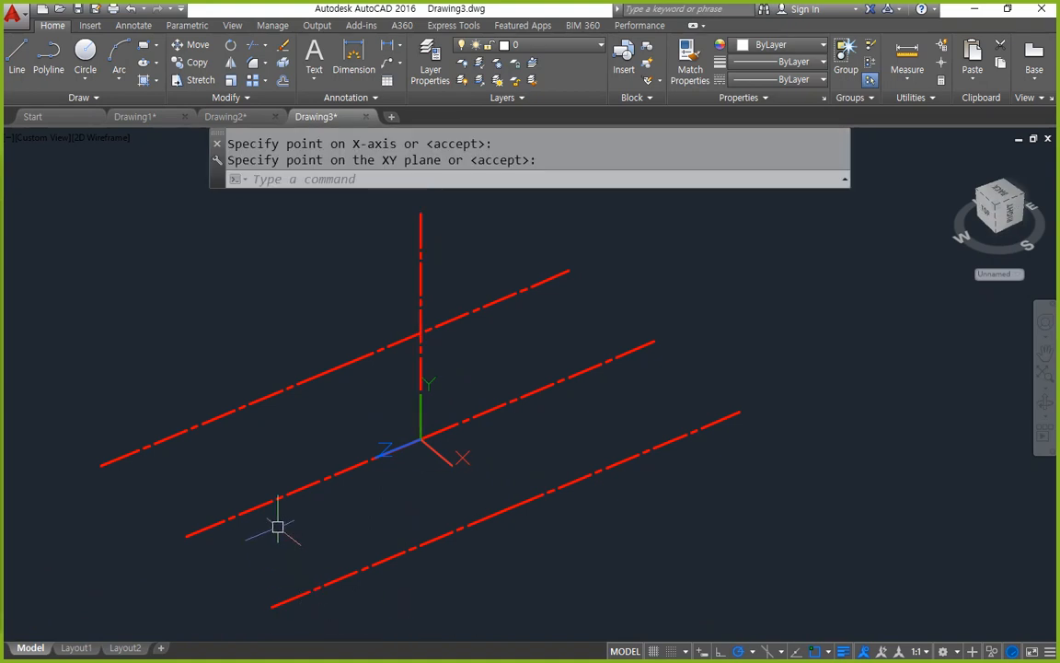
Draw a circle of diameter 72 centred on the front end of the middle centre line.
{"action": "middle_click_drag", "start_coordinate": [277, 526], "coordinate": [296, 493]}
{"action": "type", "text": "c"}
{"action": "key", "text": "Return"}
{"action": "left_click", "coordinate": [206, 505]}
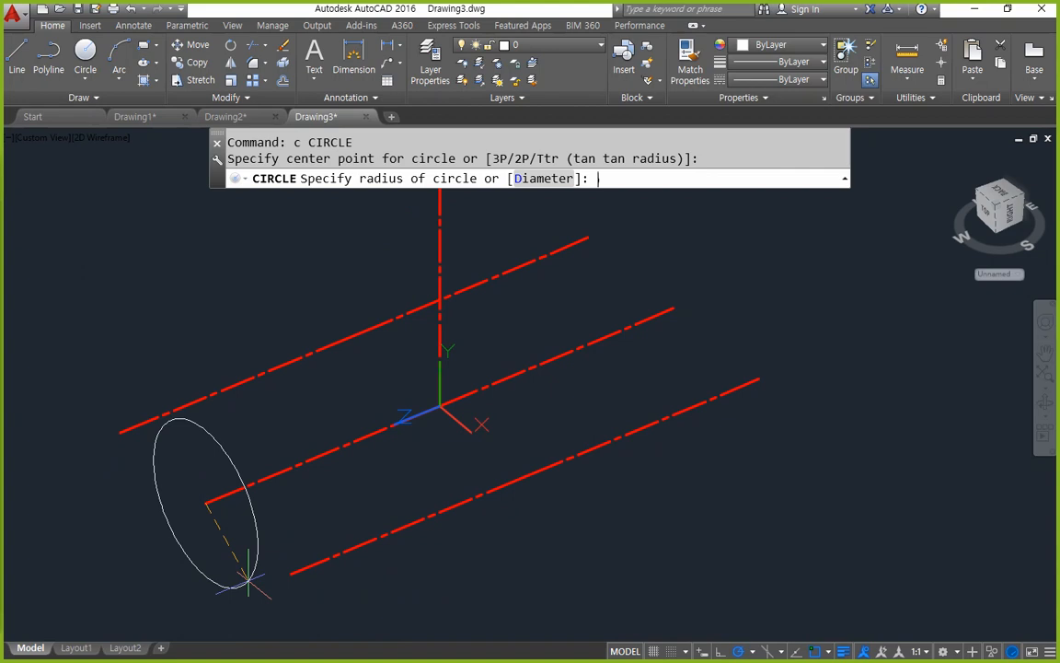
{"action": "type", "text": "d"}
{"action": "key", "text": "Return"}
{"action": "type", "text": "72"}
{"action": "key", "text": "Return"}
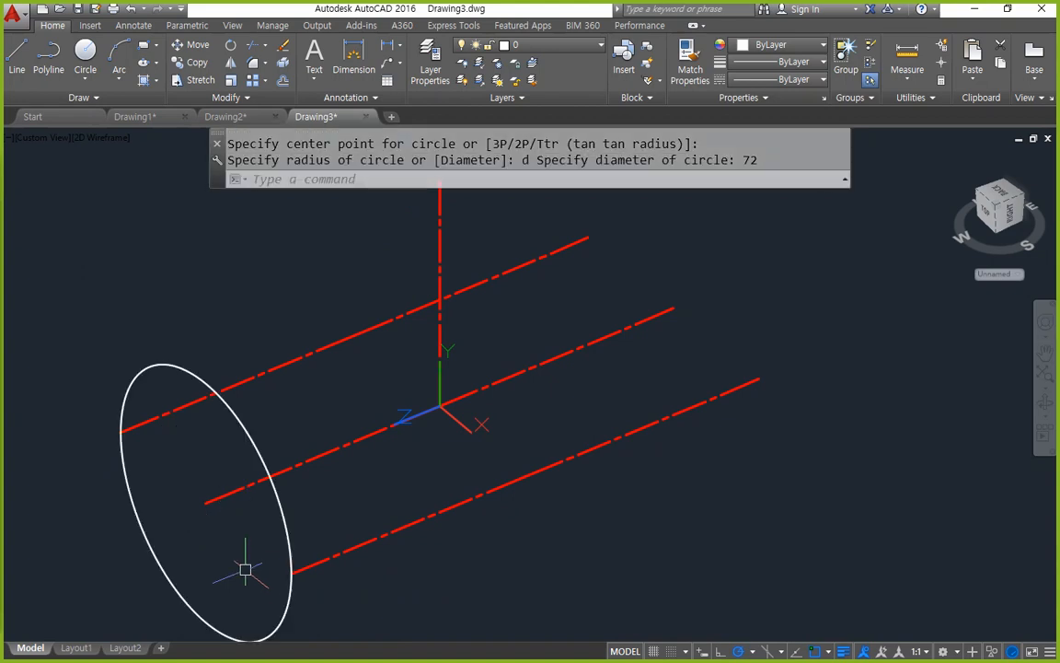
Draw a concentric circle of diameter 58 at the front end of the middle centre line.
{"action": "type", "text": "c"}
{"action": "key", "text": "Return"}
{"action": "left_click", "coordinate": [205, 502]}
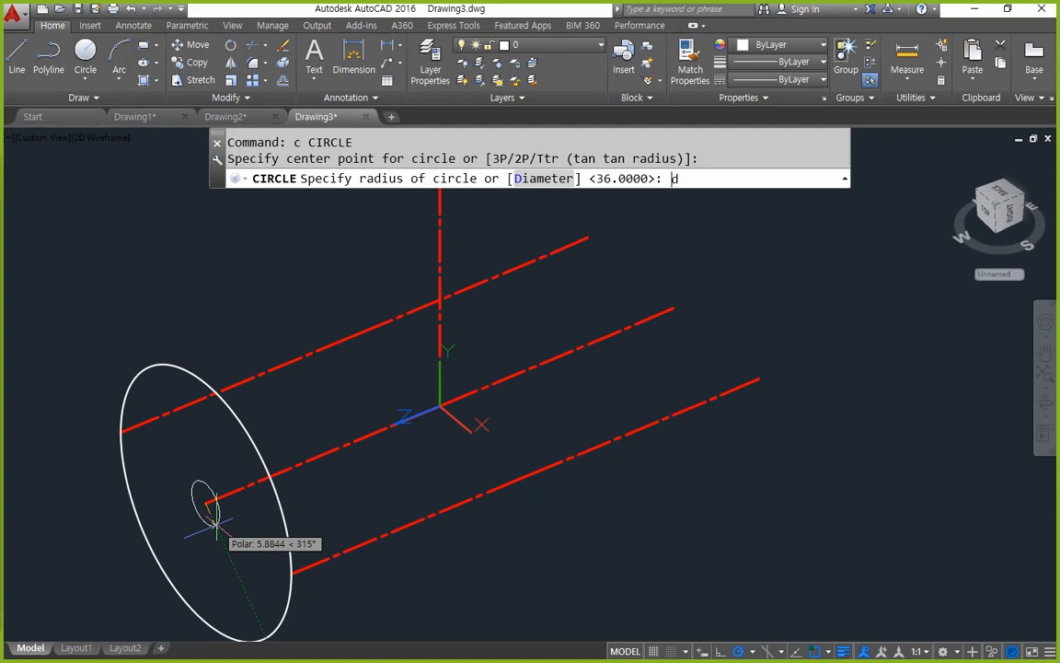
{"action": "type", "text": "d"}
{"action": "key", "text": "Return"}
{"action": "type", "text": "58"}
{"action": "key", "text": "Return"}
Extrude the 58 diameter circle along the middle centre line to its far end.
{"action": "type", "text": "ext"}
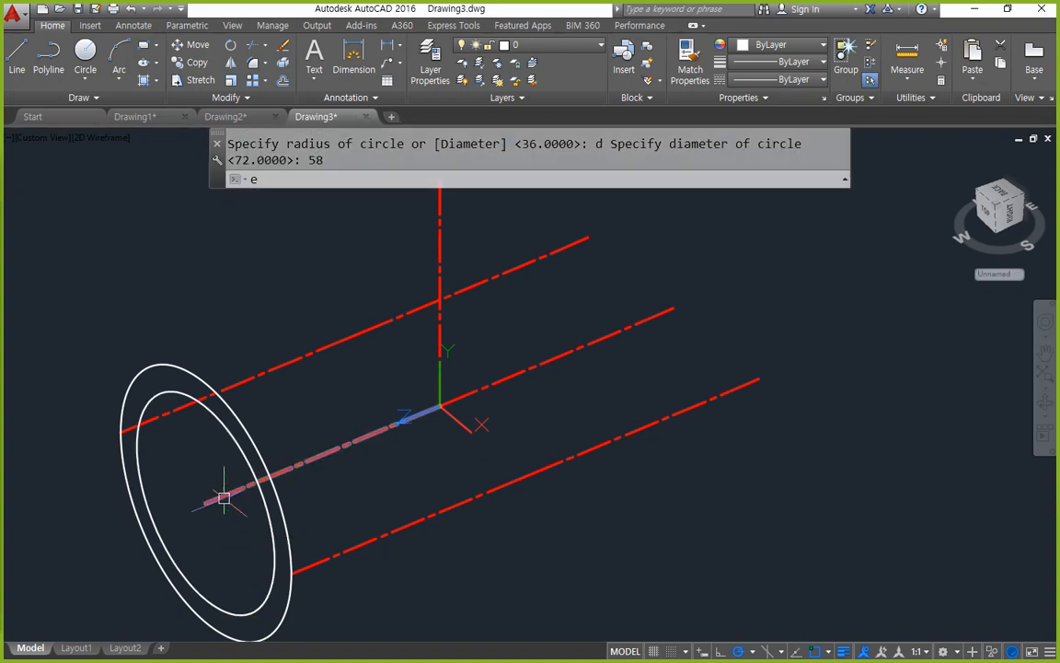
{"action": "key", "text": "Return"}
{"action": "left_click", "coordinate": [238, 445]}
{"action": "key", "text": "Return"}
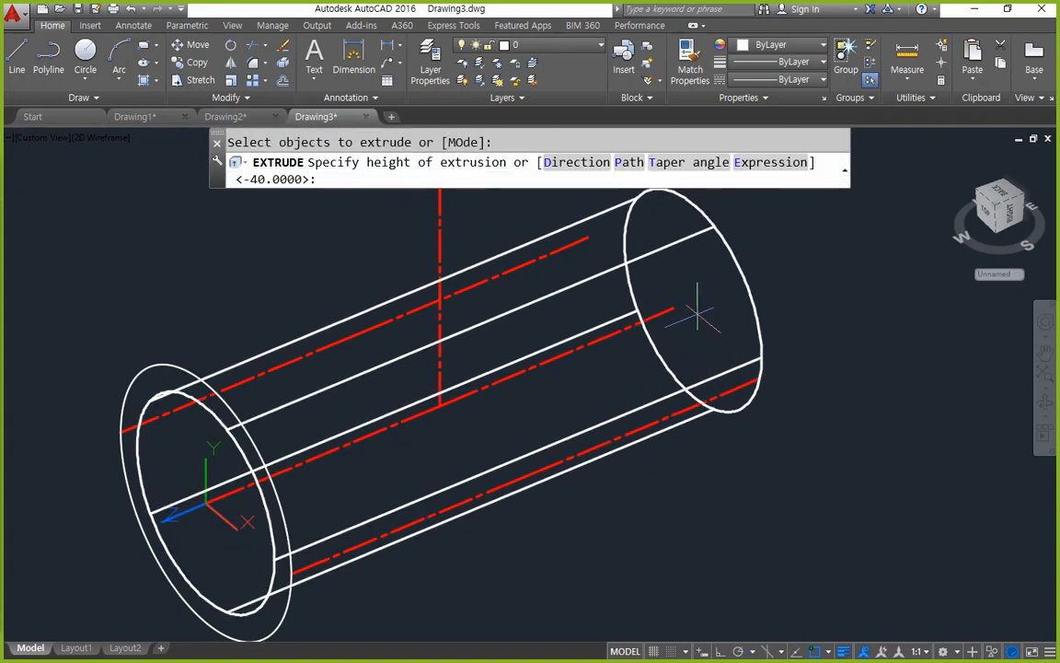
{"action": "left_click", "coordinate": [668, 306]}
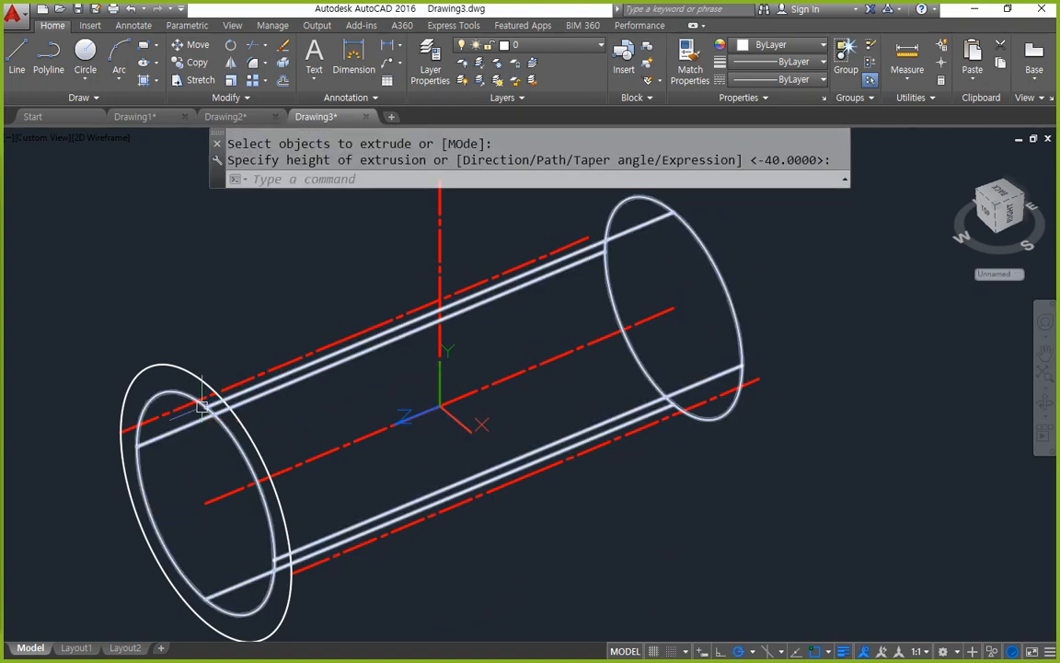
Extrude the 72 diameter circle by 12 to form the front flange disc.
{"action": "type", "text": "ext"}
{"action": "key", "text": "Return"}
{"action": "left_click", "coordinate": [196, 368]}
{"action": "key", "text": "Return"}
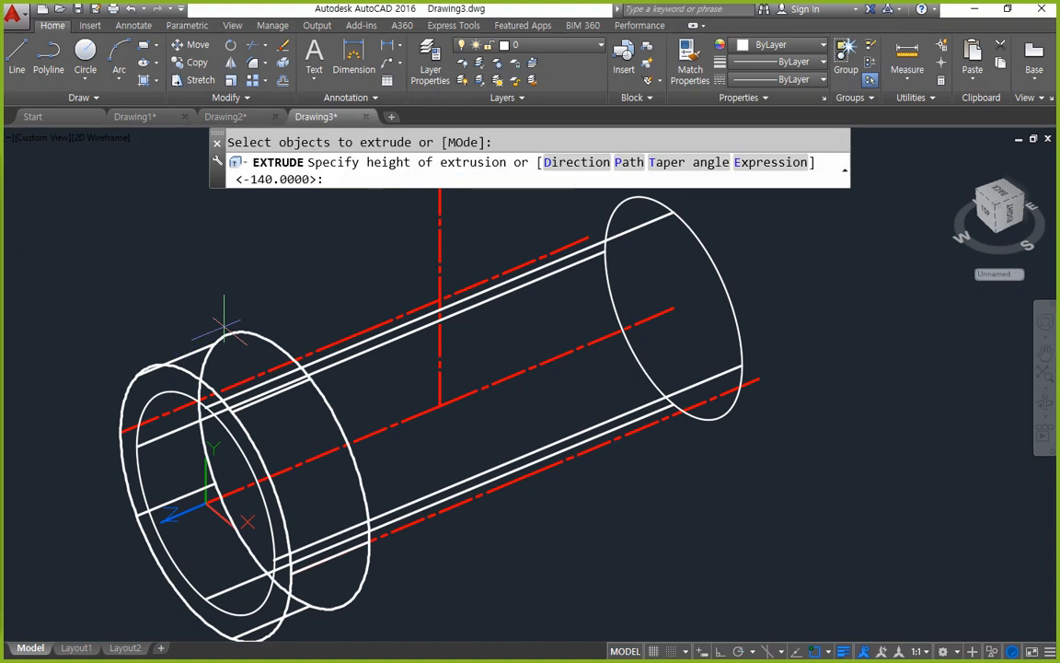
{"action": "key", "text": "Return"}
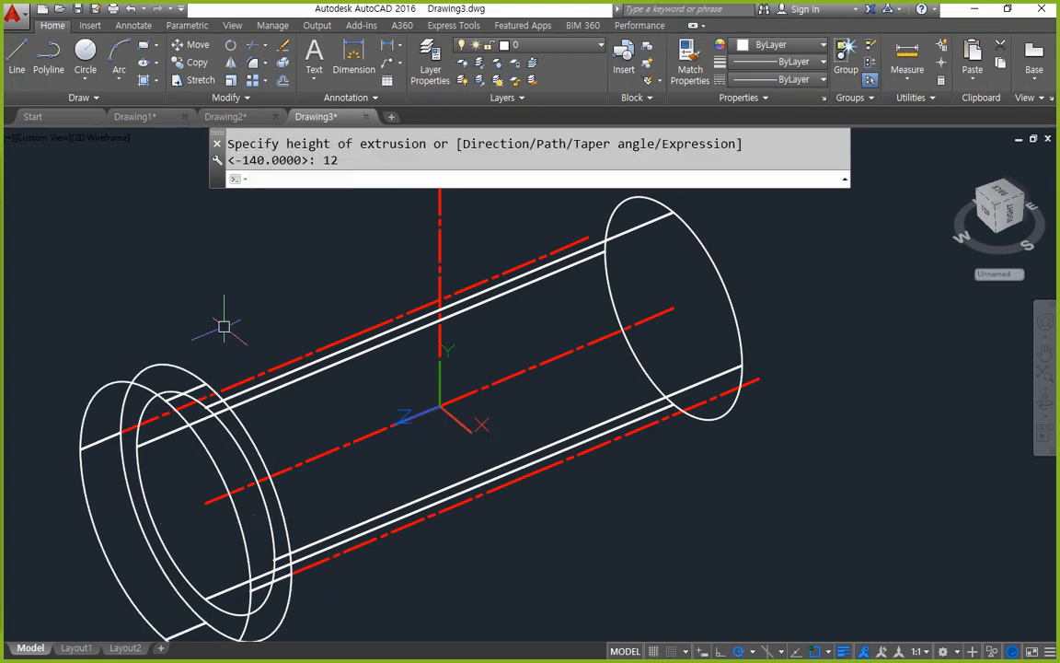
Move the front flange disc inward from its outer face centre to the front end of the middle centre line.
{"action": "type", "text": "m"}
{"action": "key", "text": "Return"}
{"action": "left_click", "coordinate": [154, 371]}
{"action": "key", "text": "Return"}
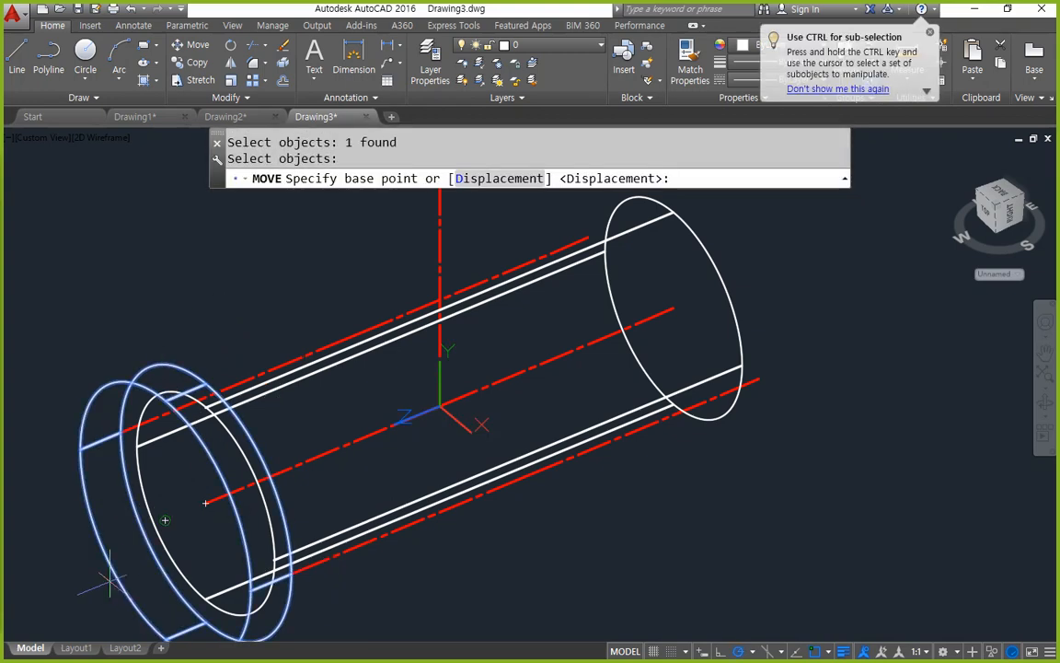
{"action": "left_click", "coordinate": [126, 587]}
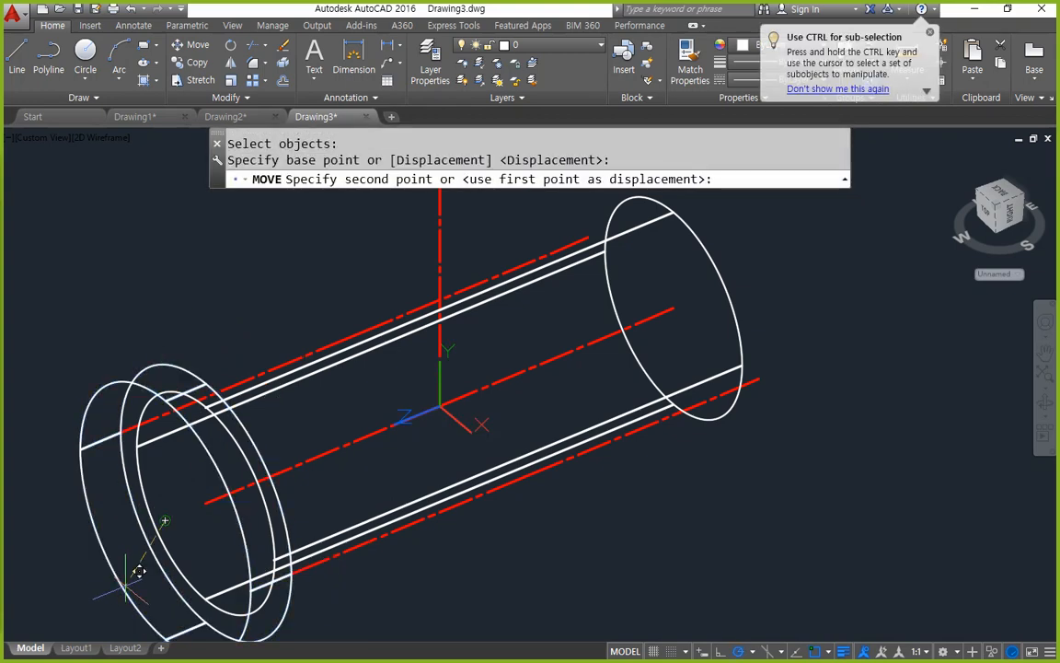
{"action": "left_click", "coordinate": [208, 503]}
Copy the flange disc from the front end of the middle centre line to its far end.
{"action": "type", "text": "cp"}
{"action": "key", "text": "Return"}
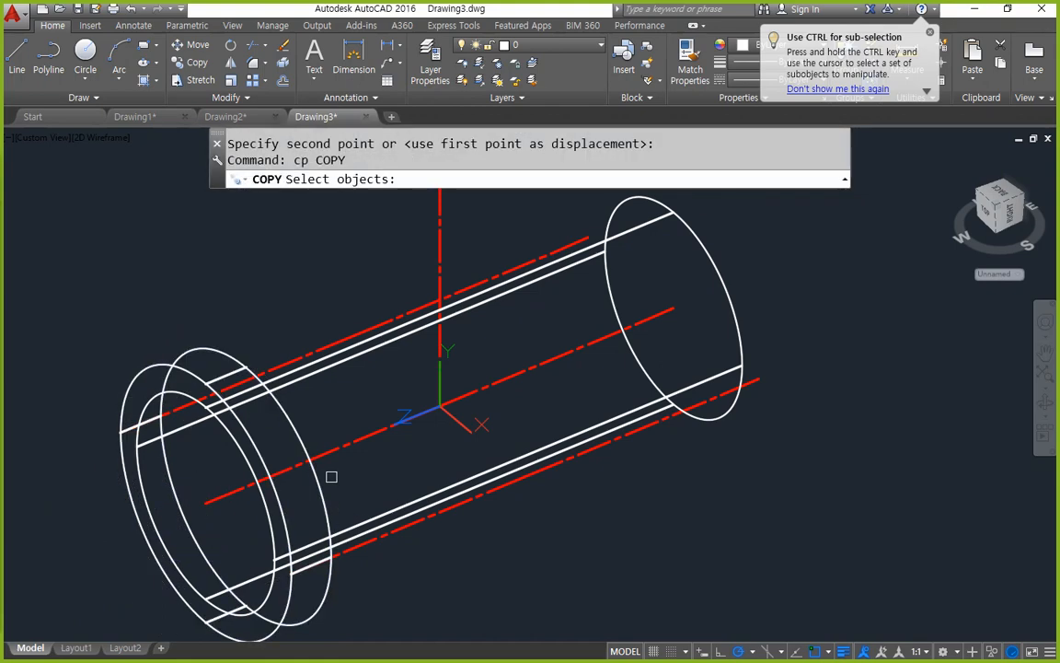
{"action": "left_click", "coordinate": [320, 480]}
{"action": "key", "text": "Return"}
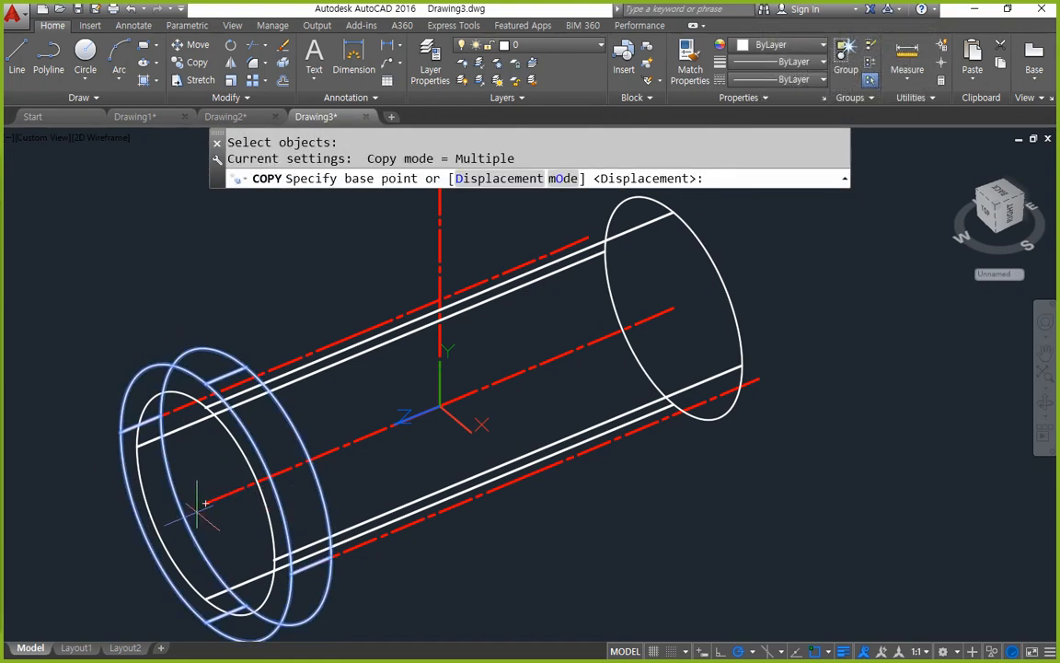
{"action": "left_click", "coordinate": [212, 502]}
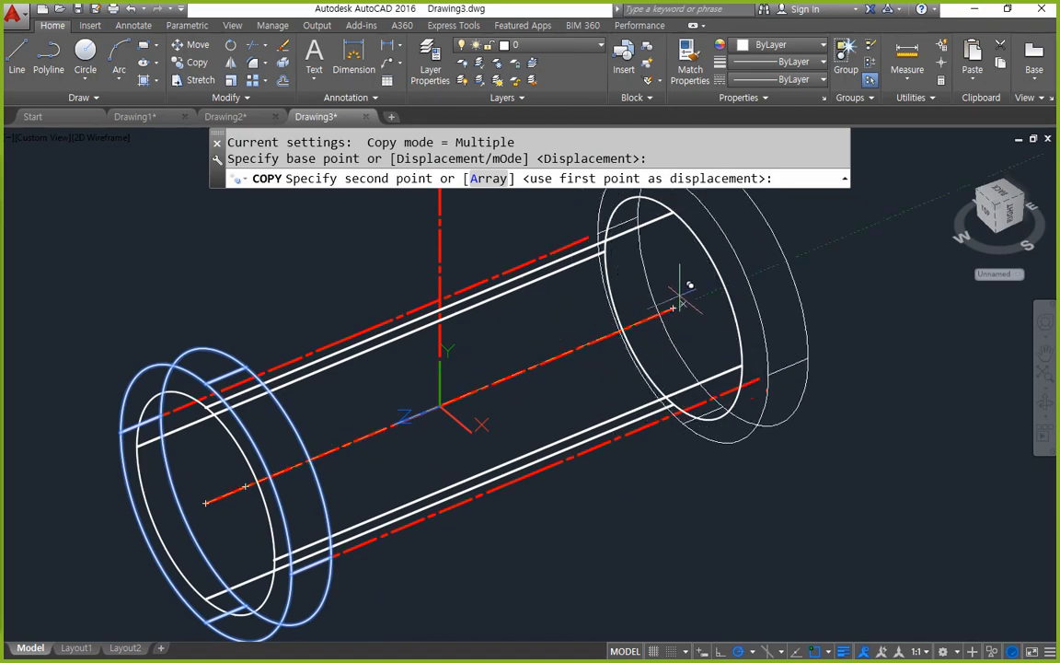
{"action": "left_click", "coordinate": [673, 311]}
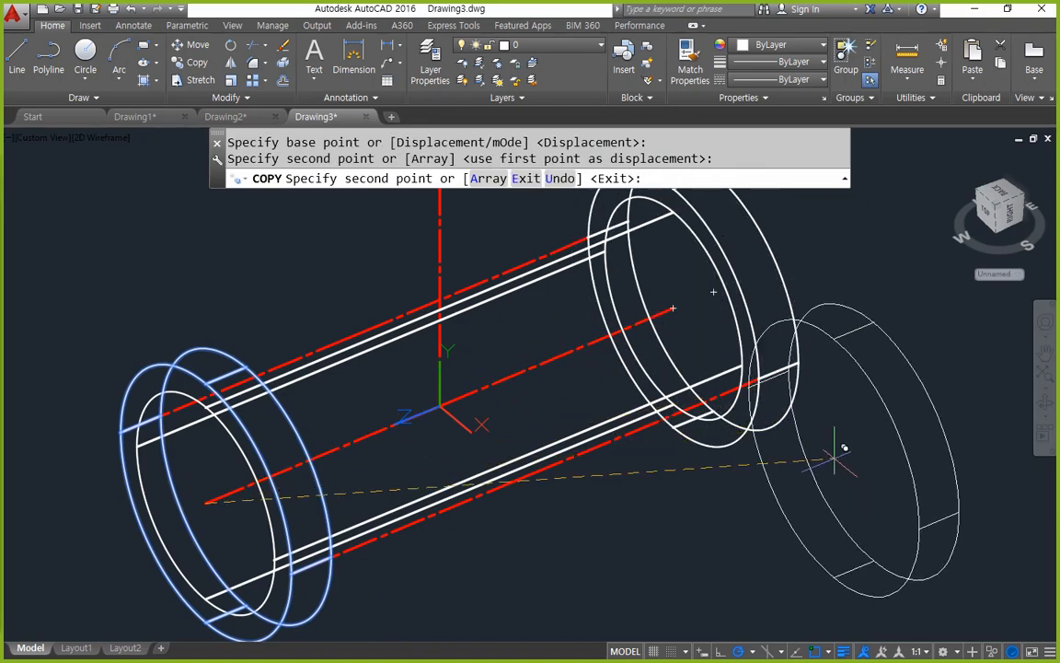
{"action": "key", "text": "Return"}
Move the copied flange disc inward from its outer face centre to the far end of the middle centre line.
{"action": "middle_click_drag", "start_coordinate": [841, 445], "coordinate": [644, 456], "text": "shift"}
{"action": "key", "text": "Return"}
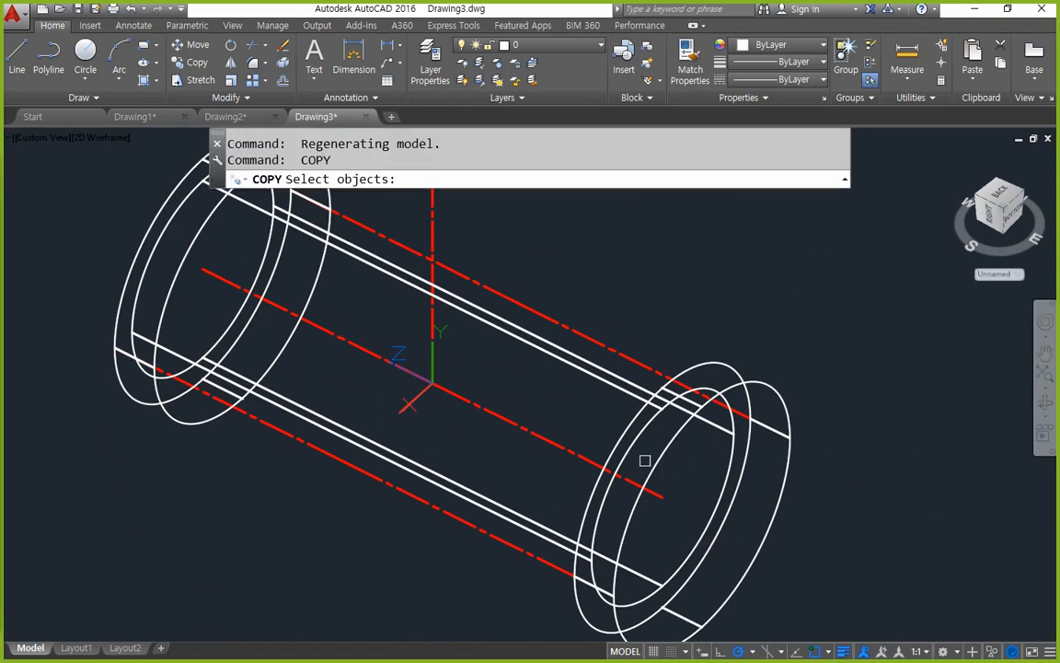
{"action": "key", "text": "Escape"}
{"action": "type", "text": "m"}
{"action": "key", "text": "Return"}
{"action": "left_click", "coordinate": [701, 515]}
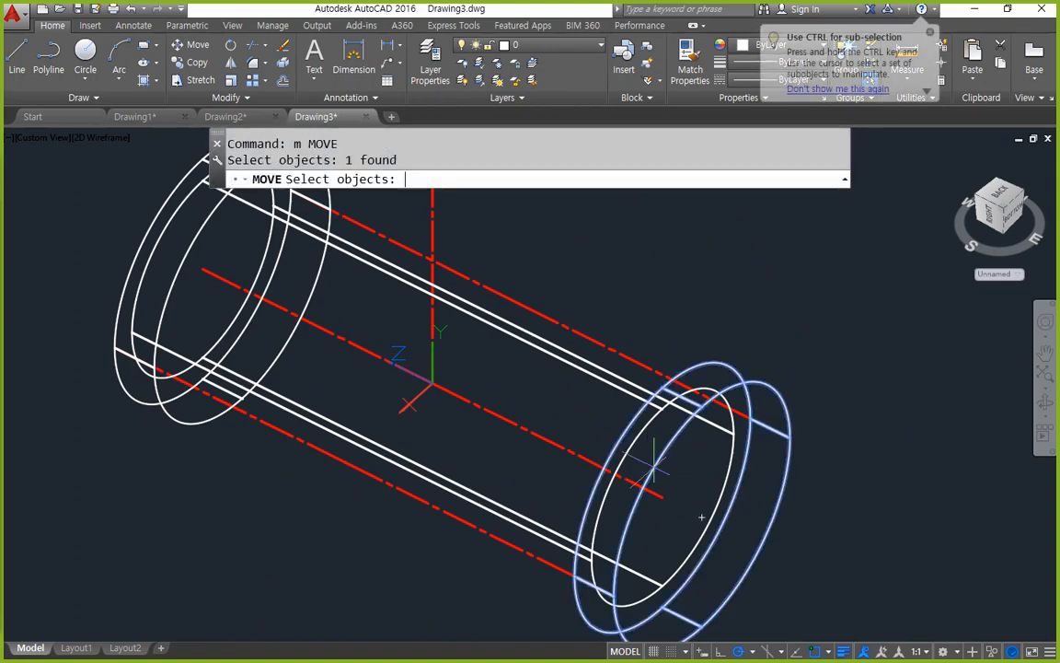
{"action": "key", "text": "Return"}
{"action": "left_click", "coordinate": [701, 517]}
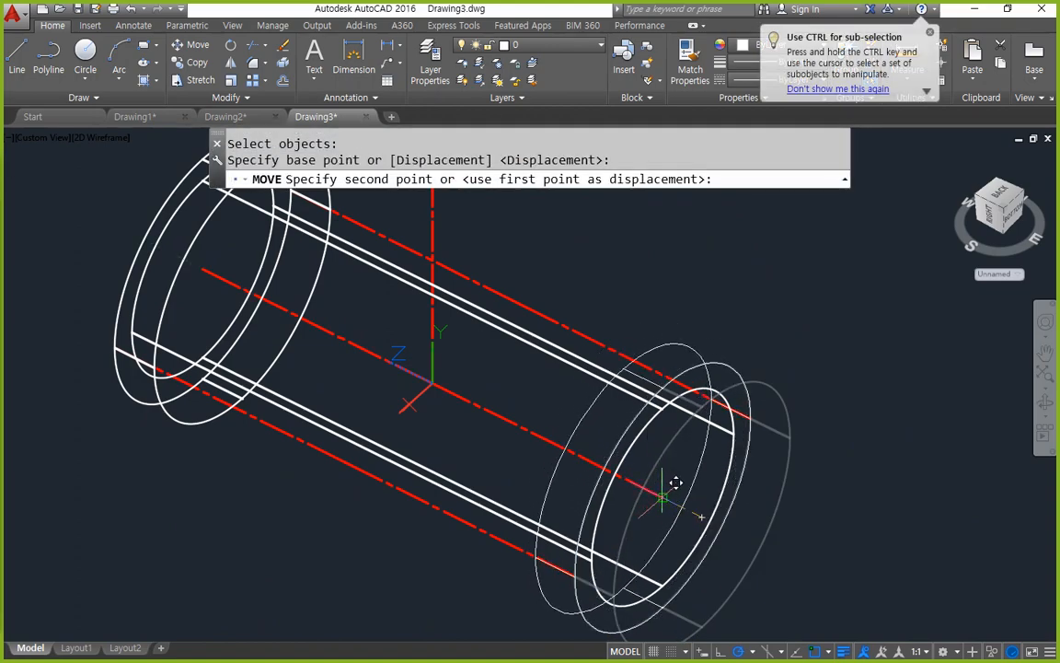
{"action": "left_click", "coordinate": [674, 480]}
Union the long cylinder with the flange discs at both ends.
{"action": "middle_click_drag", "start_coordinate": [274, 604], "coordinate": [440, 512], "text": "shift"}
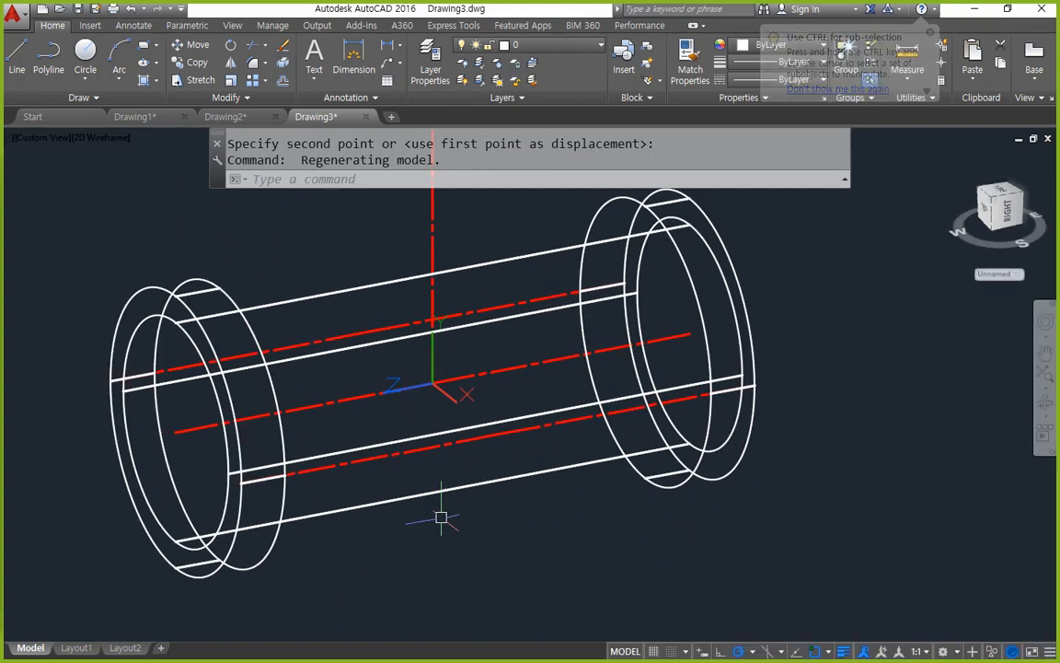
{"action": "type", "text": "uni"}
{"action": "key", "text": "Return"}
{"action": "left_click", "coordinate": [237, 307]}
{"action": "left_click", "coordinate": [134, 266]}
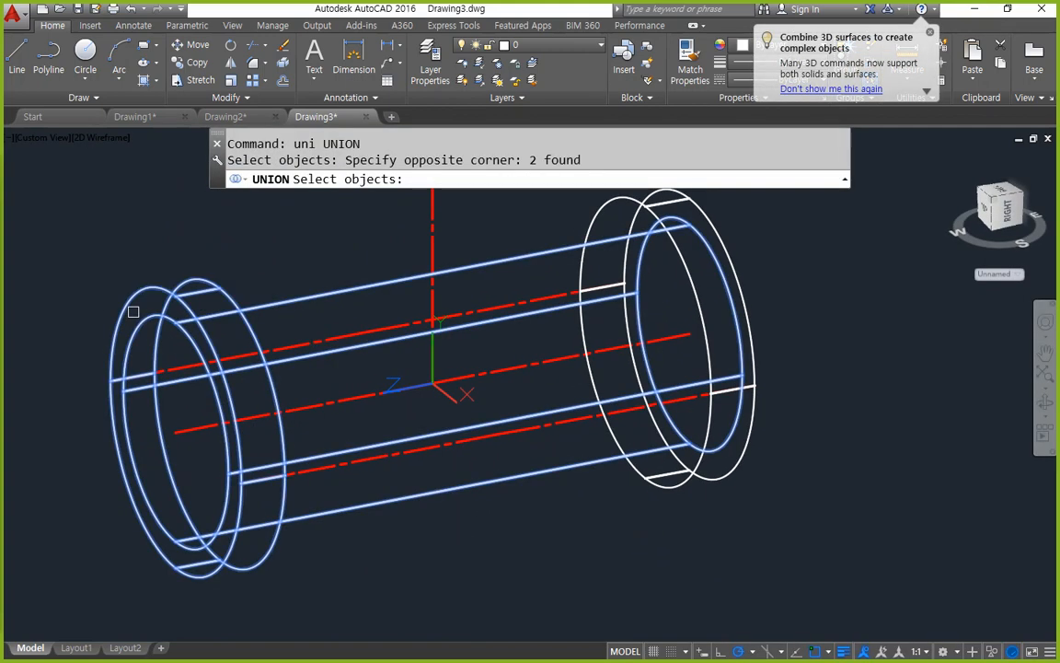
{"action": "left_click", "coordinate": [773, 227]}
{"action": "left_click", "coordinate": [677, 265]}
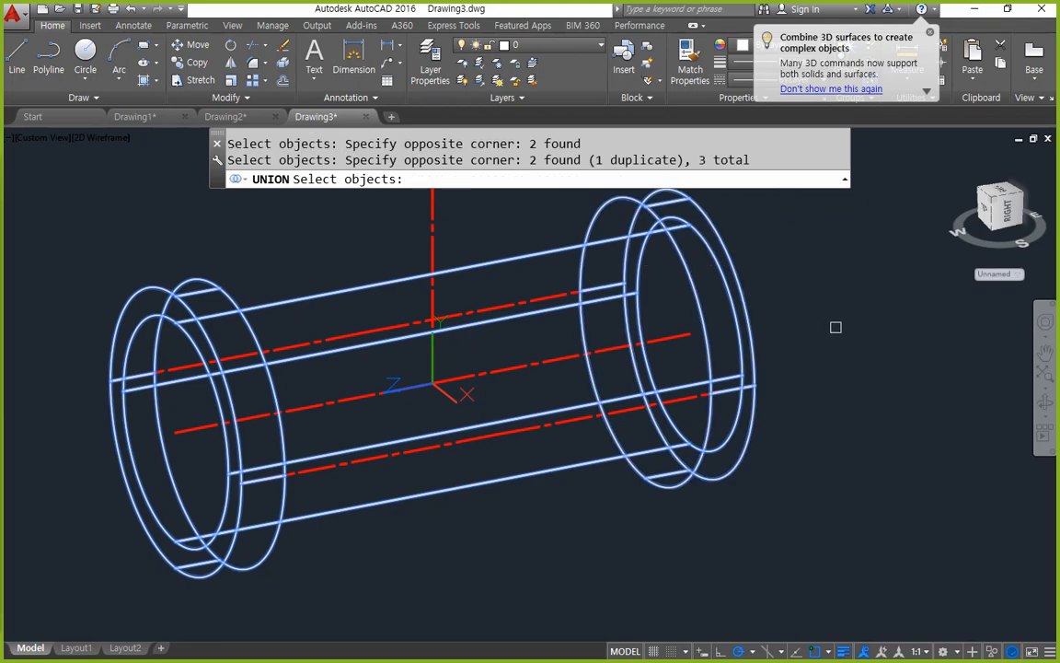
{"action": "key", "text": "Return"}
{"action": "middle_click_drag", "start_coordinate": [437, 560], "coordinate": [204, 498], "text": "shift"}
{"action": "type", "text": "c"}
{"action": "key", "text": "Return"}
{"action": "left_click", "coordinate": [230, 425]}
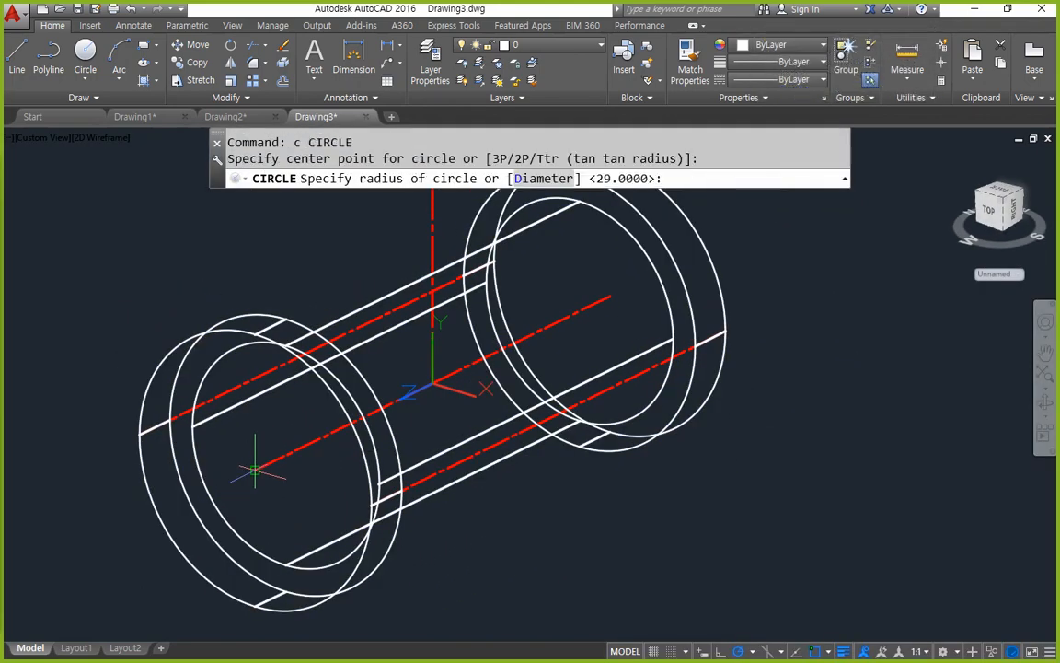
{"action": "key", "text": "Escape"}
Draw a circle of diameter 42 for the bore, centred on the front end of the middle centre line.
{"action": "middle_click_drag", "start_coordinate": [390, 557], "coordinate": [113, 440]}
{"action": "type", "text": "c"}
{"action": "key", "text": "Return"}
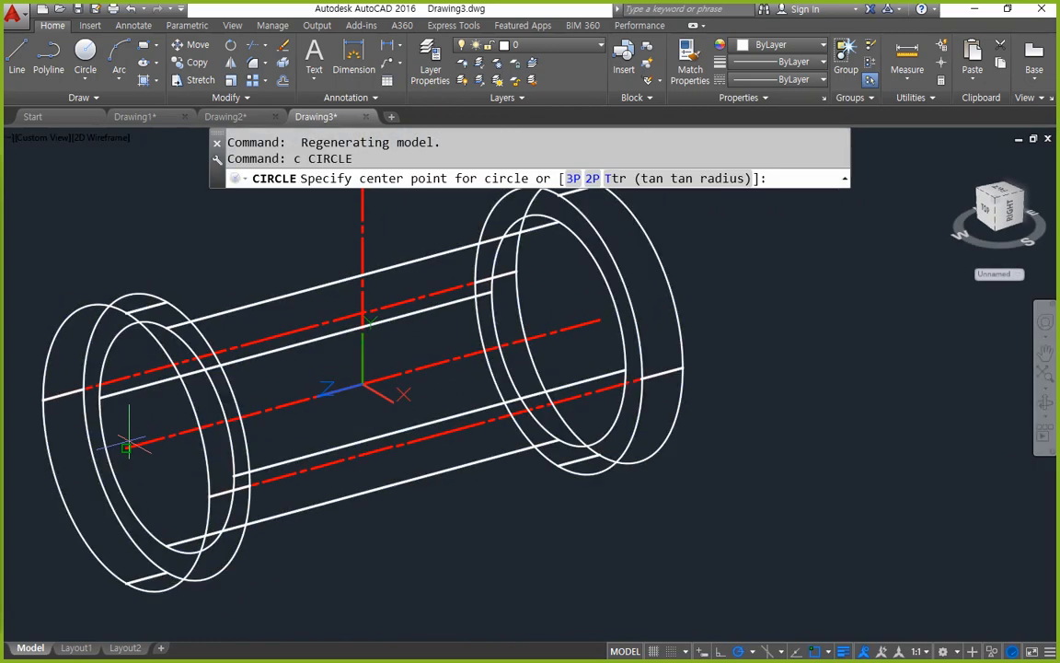
{"action": "left_click", "coordinate": [129, 446]}
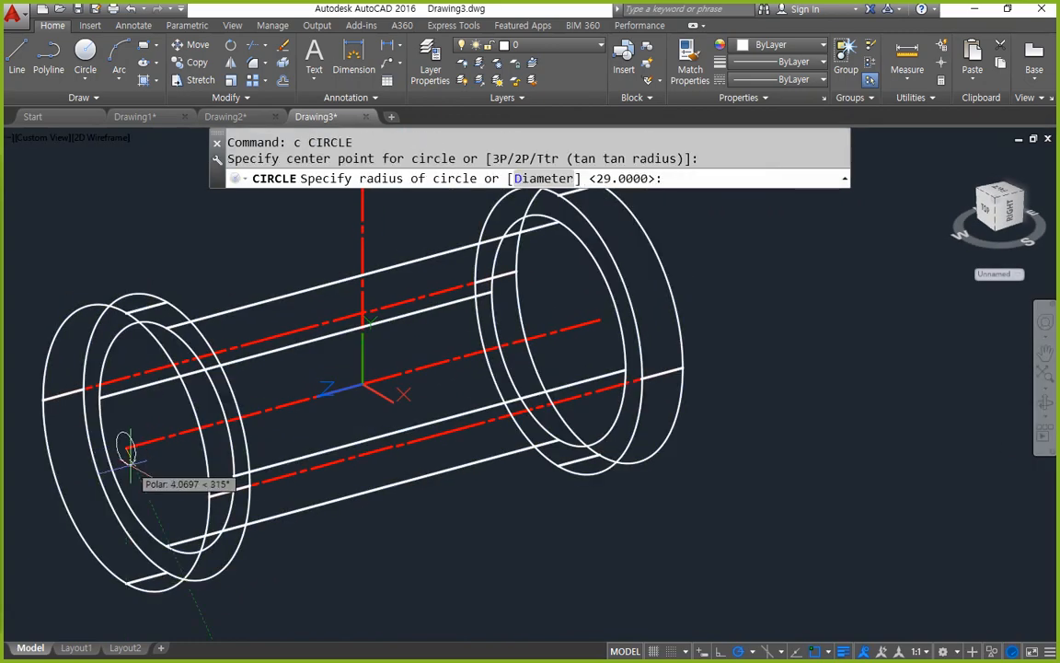
{"action": "type", "text": "d"}
{"action": "key", "text": "Return"}
{"action": "type", "text": "42"}
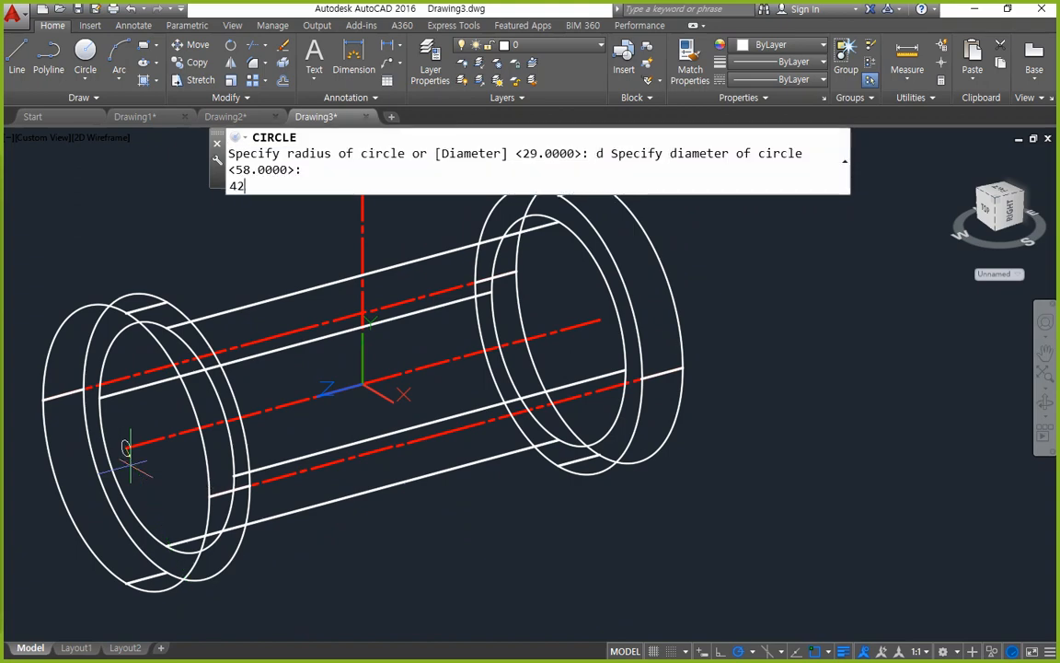
{"action": "key", "text": "Return"}
Extrude the 42 diameter circle along the middle centre line to its far end.
{"action": "type", "text": "ext"}
{"action": "key", "text": "Return"}
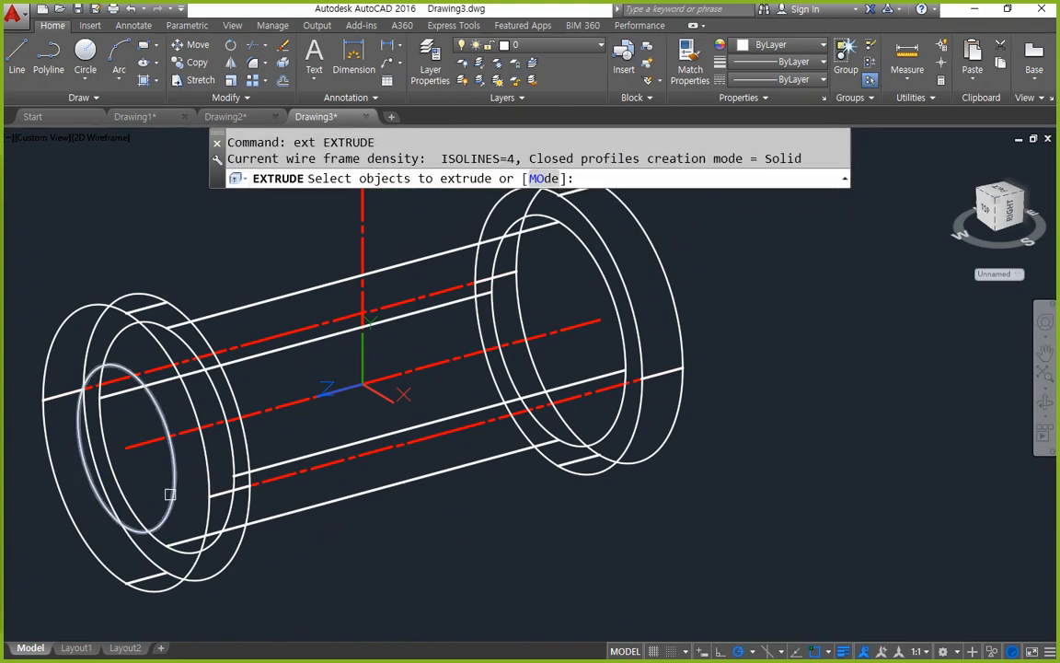
{"action": "left_click", "coordinate": [169, 494]}
{"action": "key", "text": "Return"}
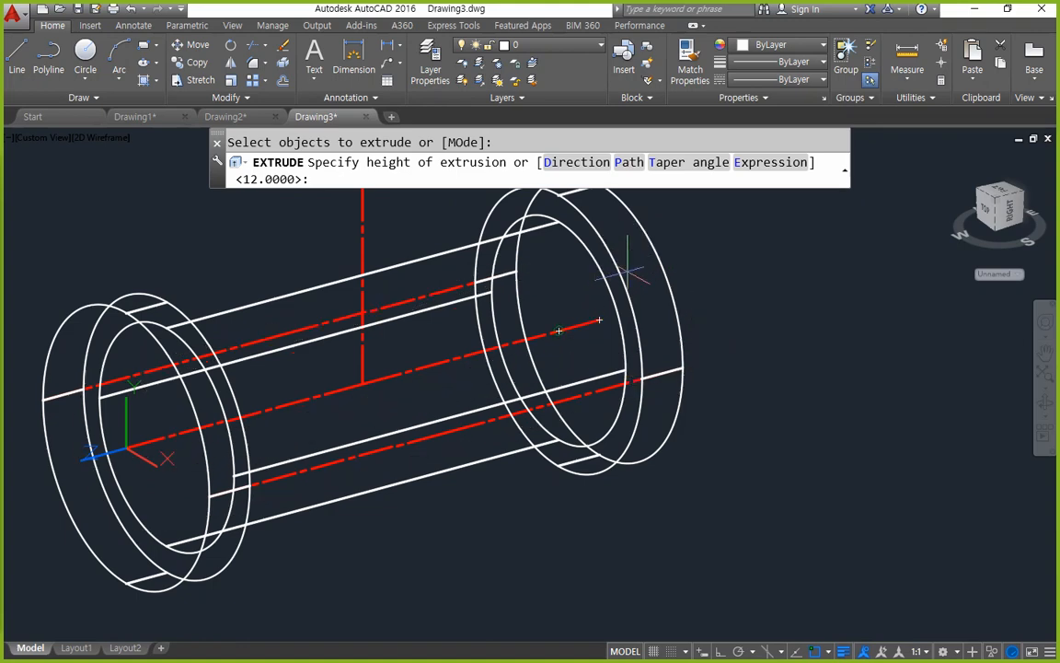
{"action": "left_click", "coordinate": [599, 319]}
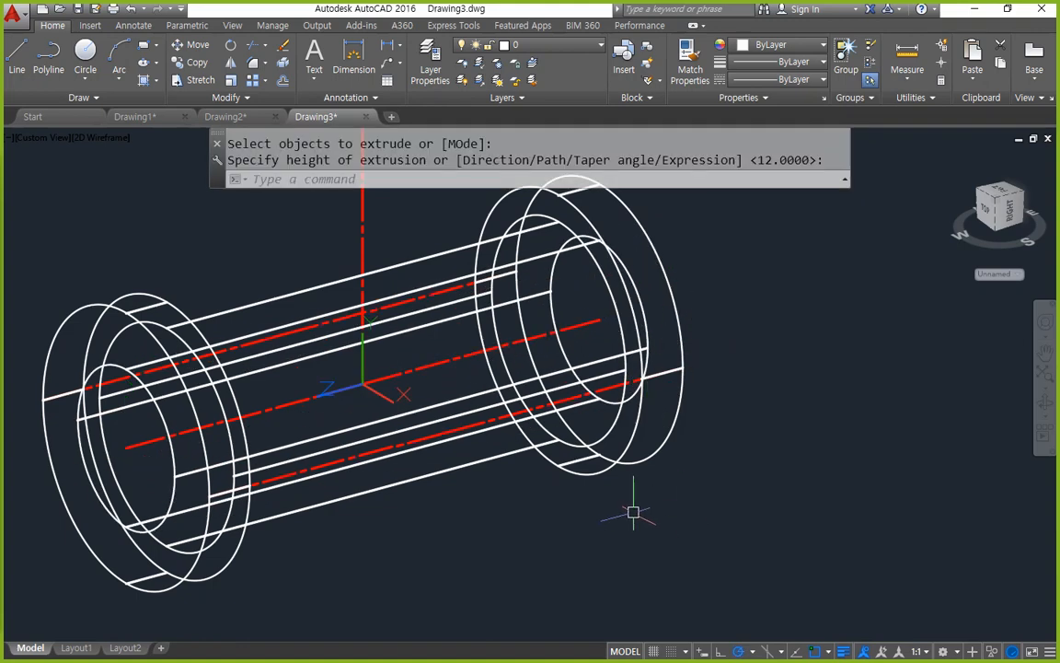
Subtract the 42 diameter cylinder from the flanged body to cut the through bore.
{"action": "type", "text": "su"}
{"action": "key", "text": "Return"}
{"action": "left_click", "coordinate": [598, 473]}
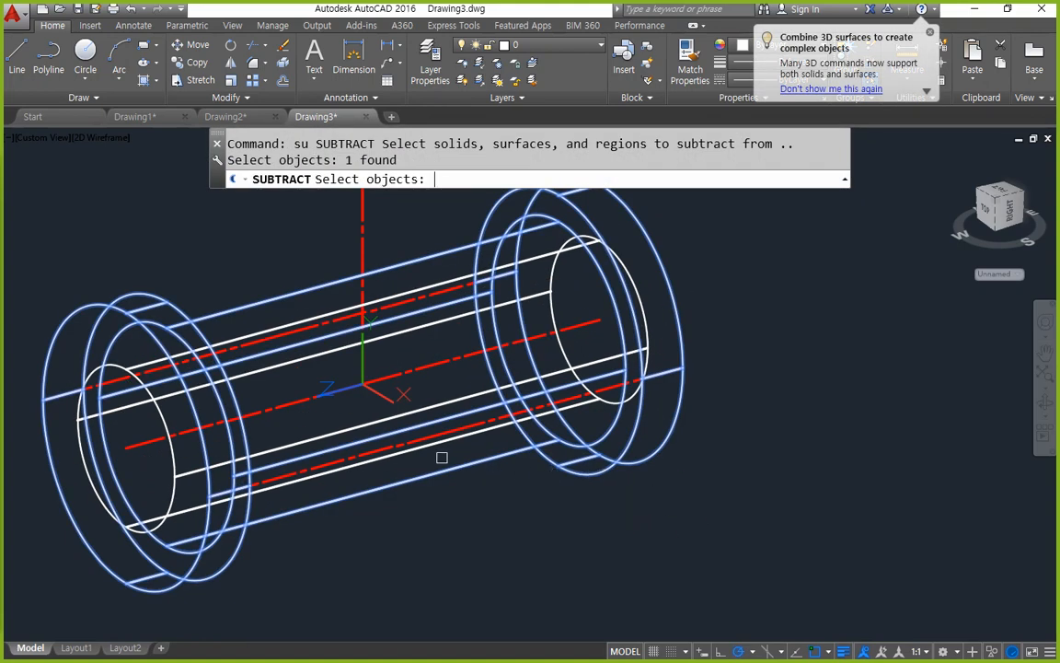
{"action": "key", "text": "Return"}
{"action": "left_click", "coordinate": [414, 438]}
{"action": "key", "text": "Return"}
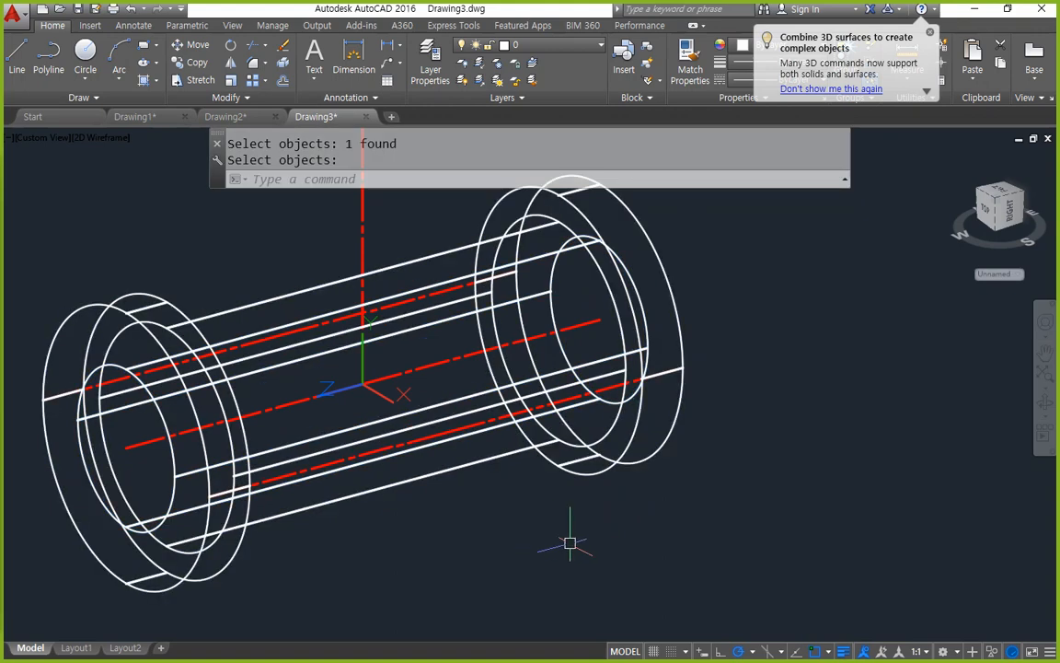
Set the visual style to Shades of Gray and view the flanged tube from the side.
{"action": "type", "text": "sha"}
{"action": "key", "text": "Return"}
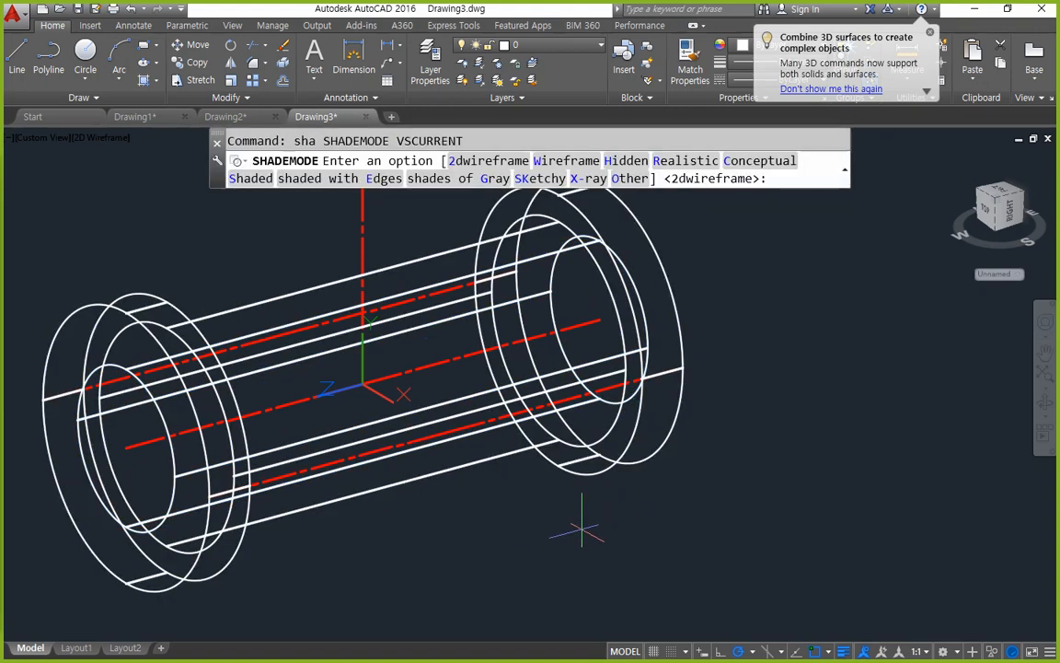
{"action": "type", "text": "g"}
{"action": "key", "text": "Return"}
{"action": "mouse_move", "coordinate": [473, 521]}
{"action": "middle_mouse_down", "text": "shift"}
{"action": "mouse_move", "coordinate": [466, 504]}
{"action": "mouse_move", "coordinate": [558, 482]}
{"action": "mouse_move", "coordinate": [523, 506]}
{"action": "mouse_move", "coordinate": [382, 532]}
{"action": "middle_mouse_up", "text": "shift"}
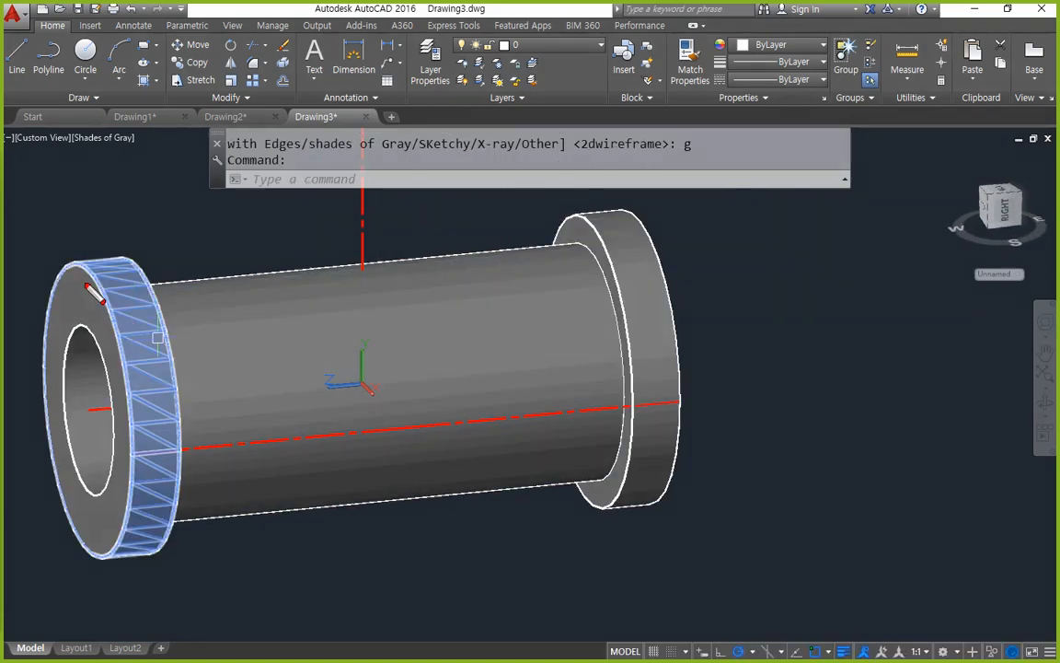
{"action": "left_click_drag", "start_coordinate": [599, 210], "coordinate": [688, 259]}
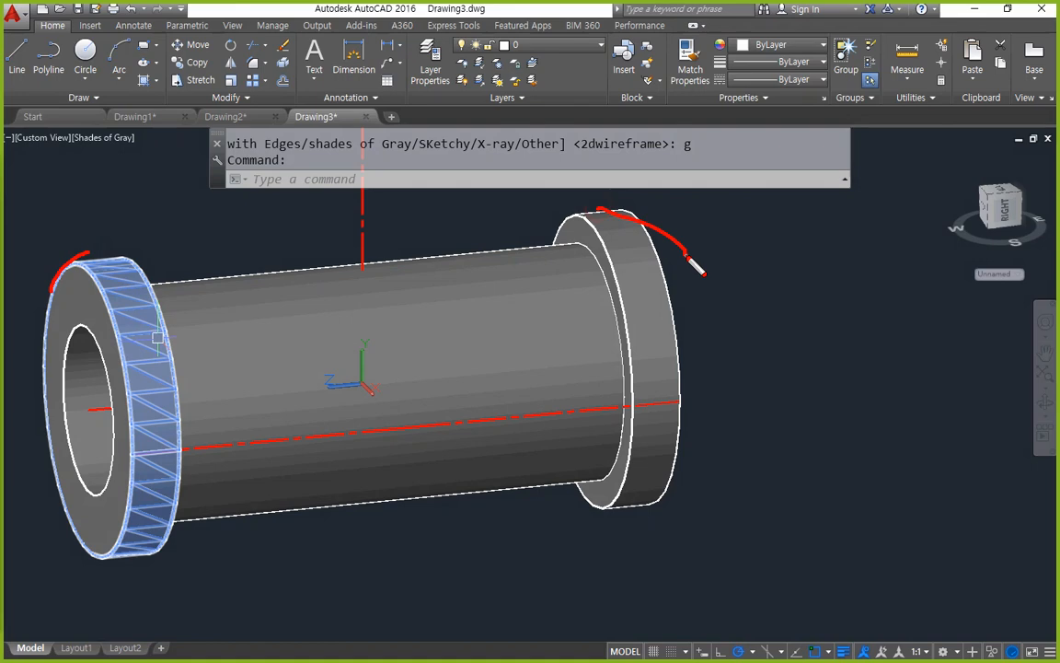
{"action": "key", "text": "Escape"}
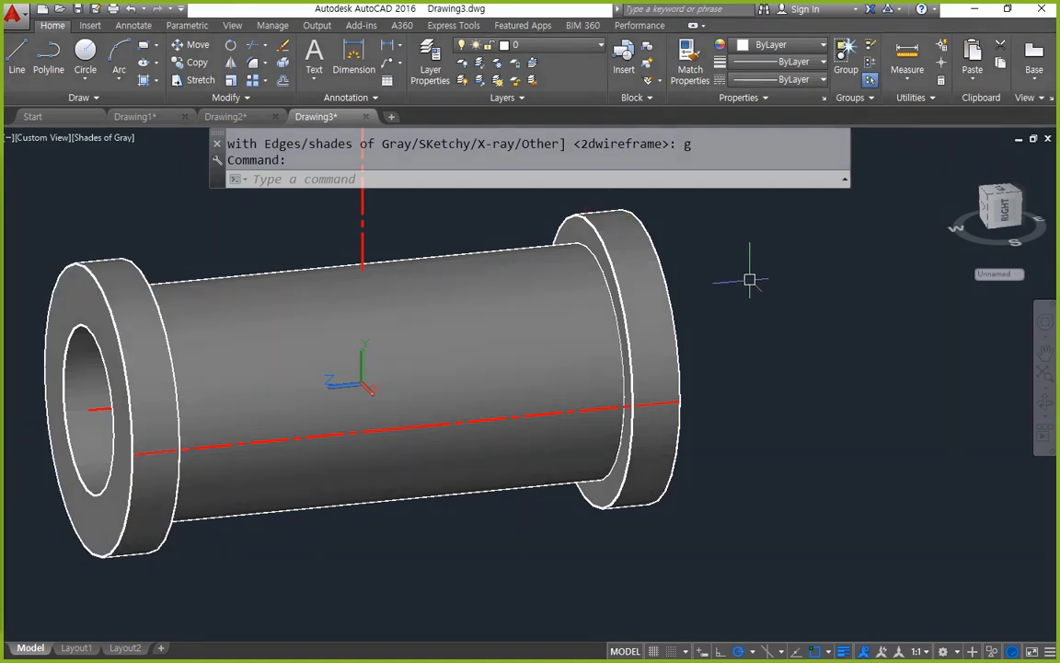
Fillet the outer circular edges of both end flanges with radius 4.
{"action": "type", "text": "f"}
{"action": "key", "text": "Return"}
{"action": "left_click", "coordinate": [86, 264]}
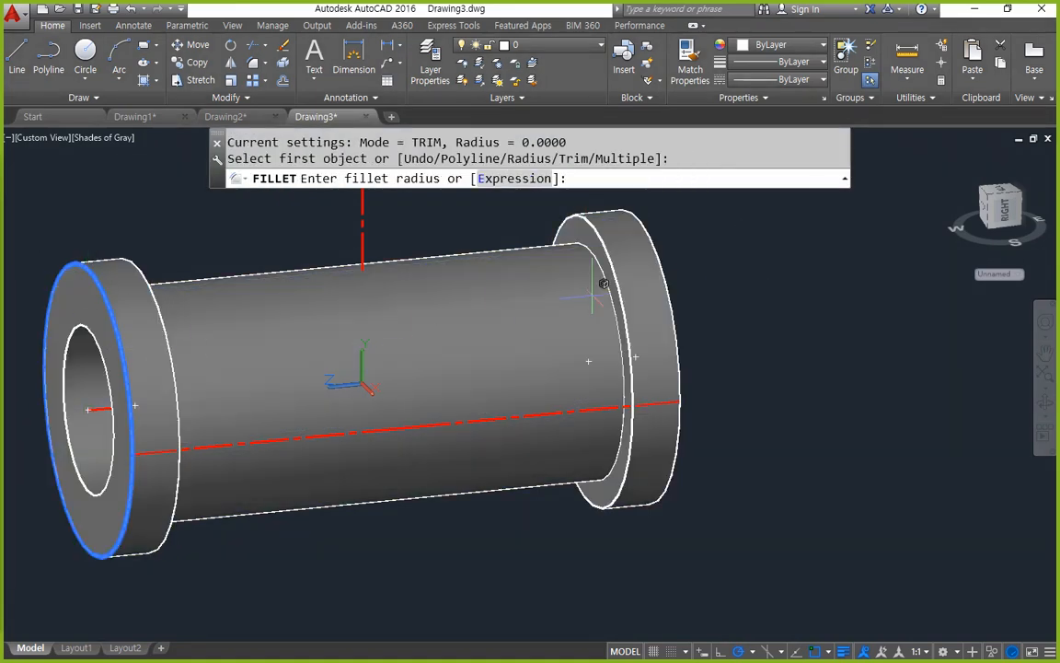
{"action": "type", "text": "4"}
{"action": "key", "text": "Return"}
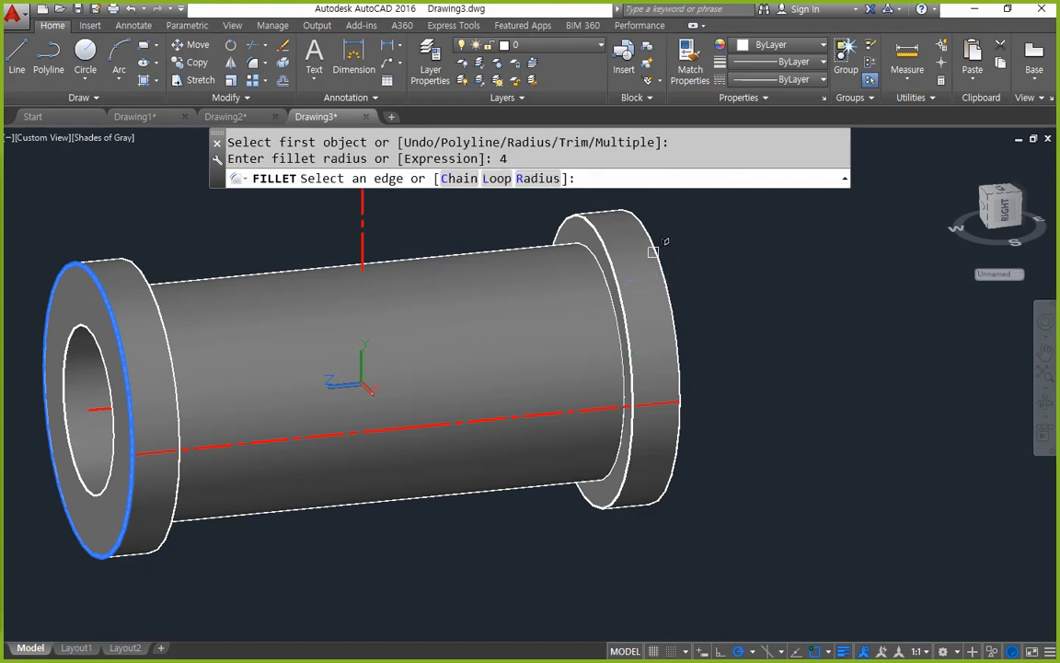
{"action": "left_click", "coordinate": [663, 276]}
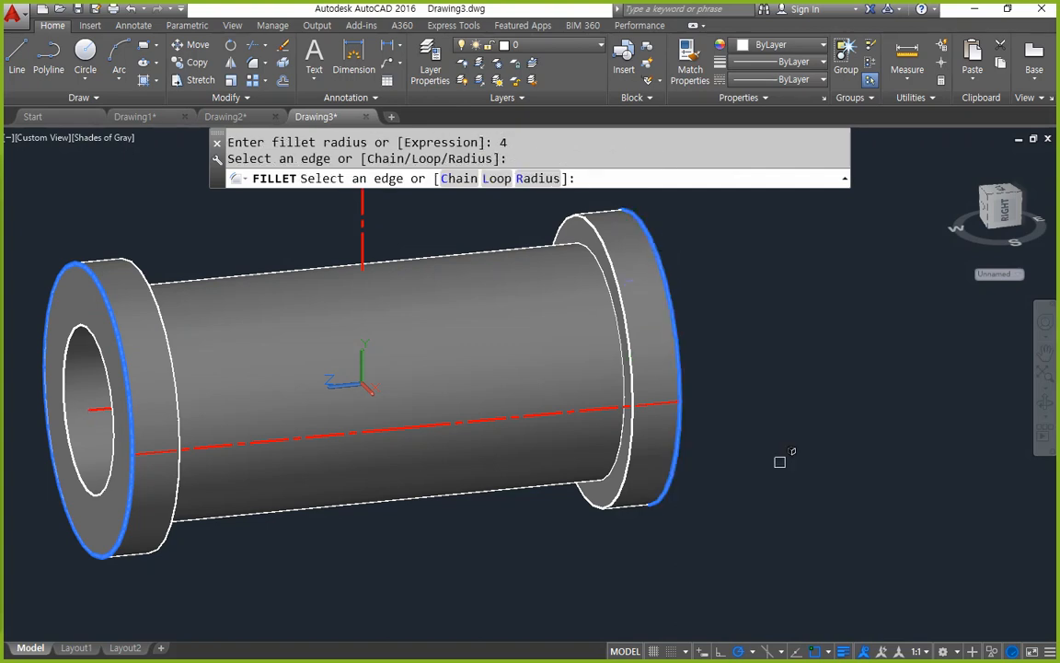
{"action": "key", "text": "Return"}
Reset the coordinate system to World and bring the vertical centre line above the tube into view.
{"action": "middle_click_drag", "start_coordinate": [524, 589], "coordinate": [553, 596], "text": "shift"}
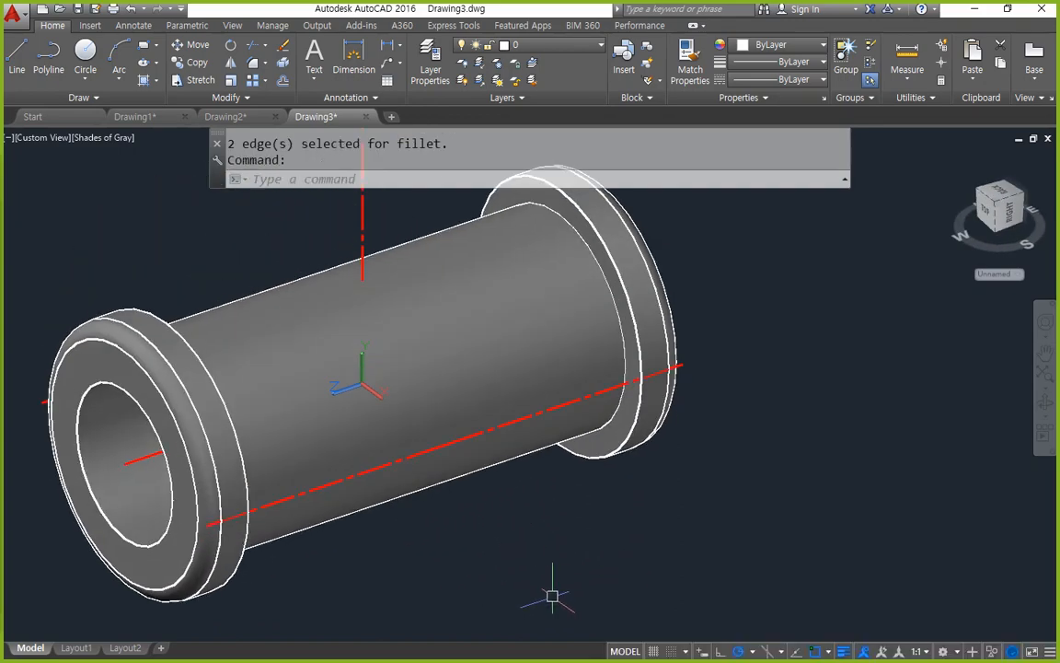
{"action": "type", "text": "ucs"}
{"action": "key", "text": "Return"}
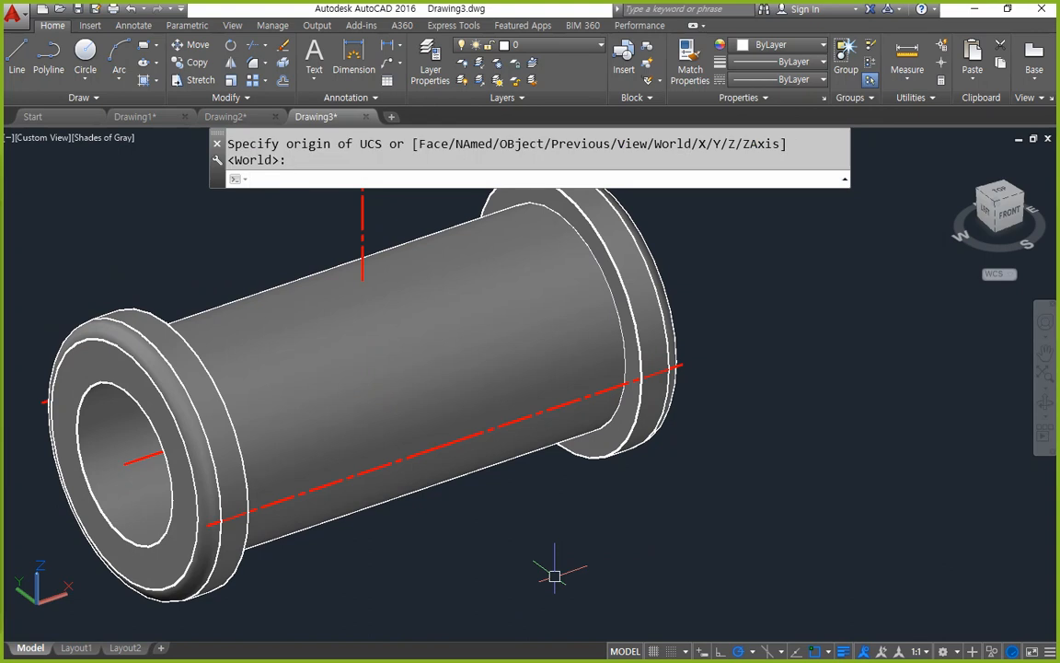
{"action": "scroll", "coordinate": [554, 571], "scroll_direction": "down", "scroll_amount": 2}
{"action": "scroll", "coordinate": [443, 255], "scroll_direction": "up", "scroll_amount": 2}
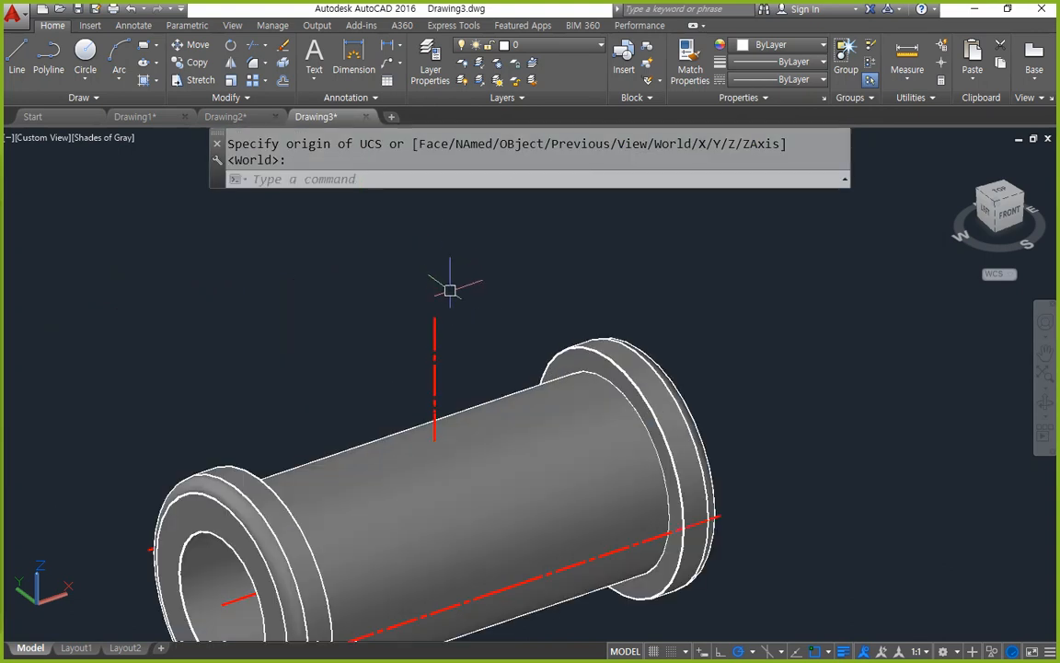
{"action": "key", "text": "Return"}
Draw a circle of diameter 72 centred on the upper end of the vertical centre line.
{"action": "type", "text": "c"}
{"action": "key", "text": "Return"}
{"action": "left_click", "coordinate": [435, 316]}
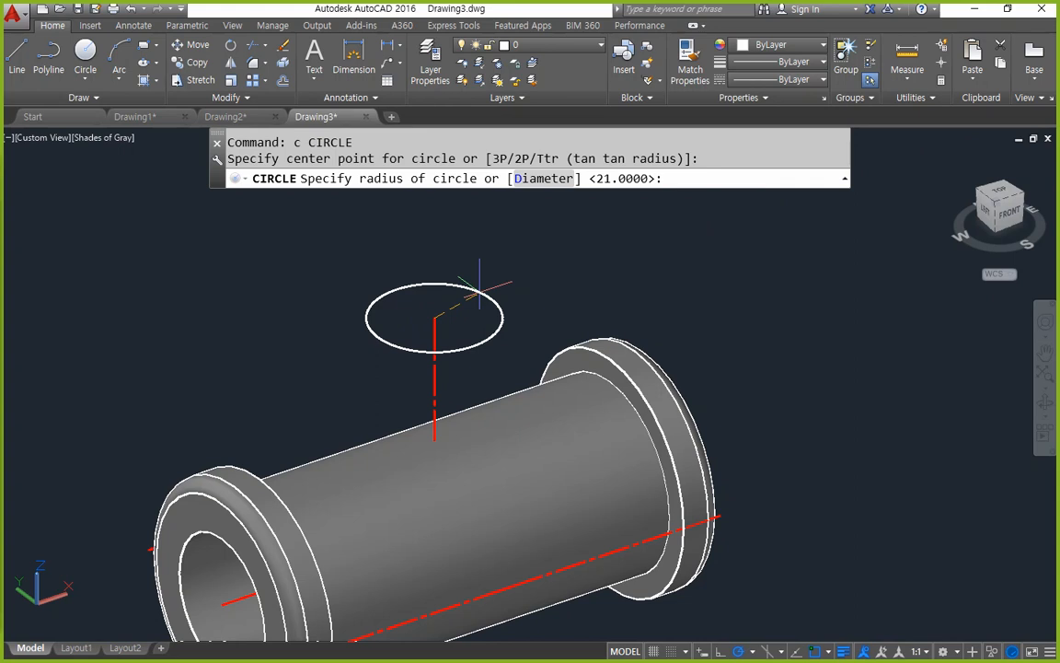
{"action": "type", "text": "d"}
{"action": "key", "text": "Return"}
{"action": "type", "text": "72"}
{"action": "key", "text": "Return"}
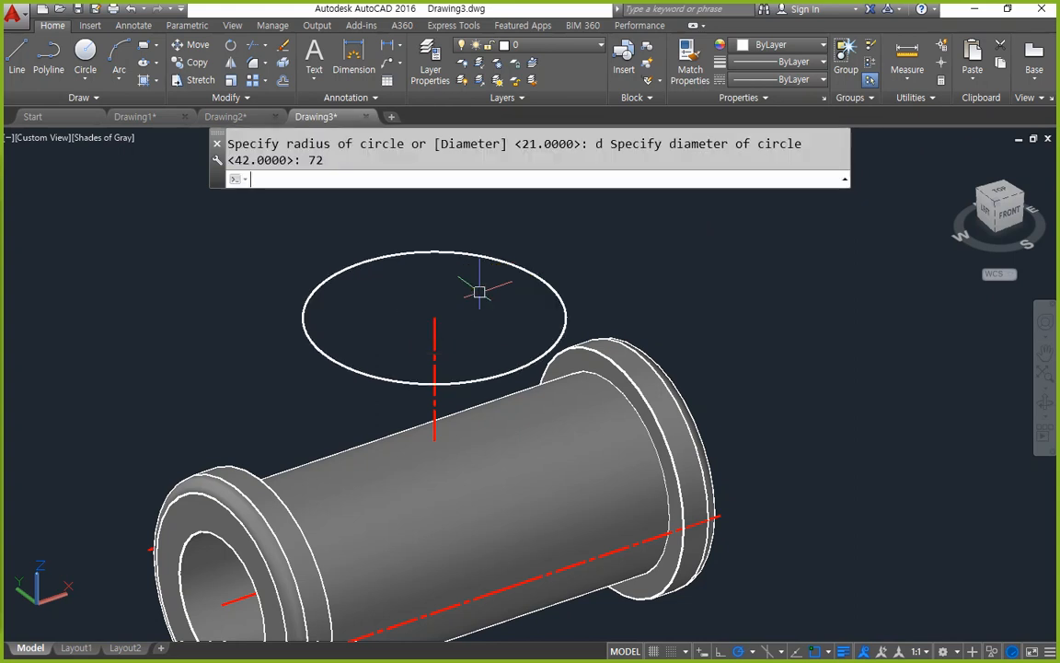
Draw a concentric circle of diameter 58 at the upper end of the vertical centre line.
{"action": "type", "text": "c"}
{"action": "key", "text": "Return"}
{"action": "left_click", "coordinate": [434, 317]}
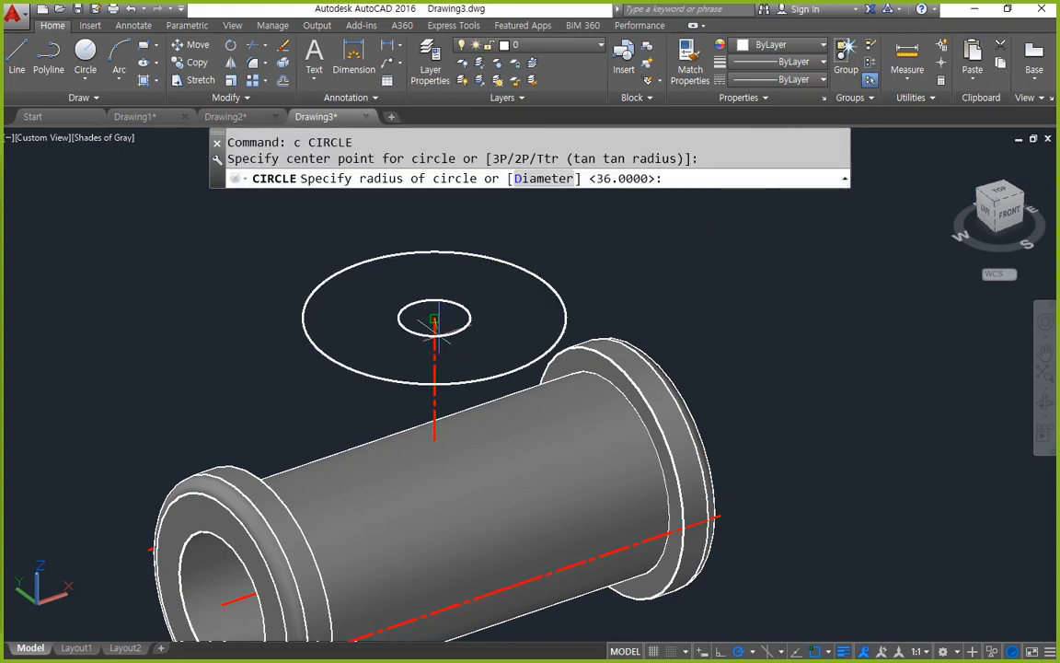
{"action": "type", "text": "d"}
{"action": "key", "text": "Return"}
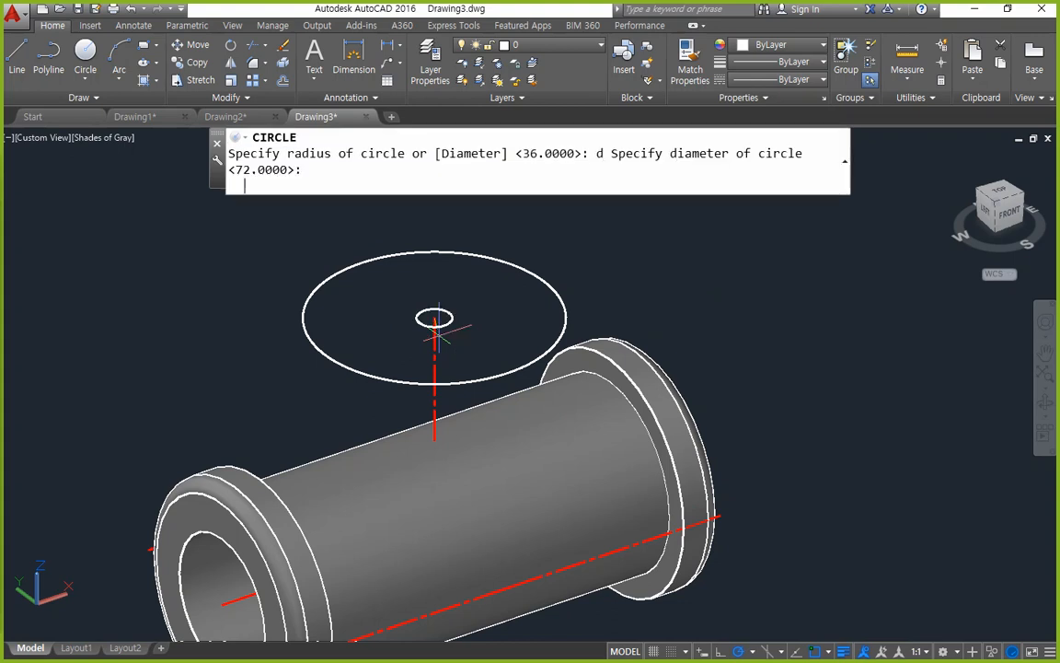
{"action": "type", "text": "58"}
{"action": "key", "text": "Return"}
Draw a concentric circle of diameter 42 for the branch bore at the vertical centre line's upper end.
{"action": "type", "text": "c"}
{"action": "key", "text": "Return"}
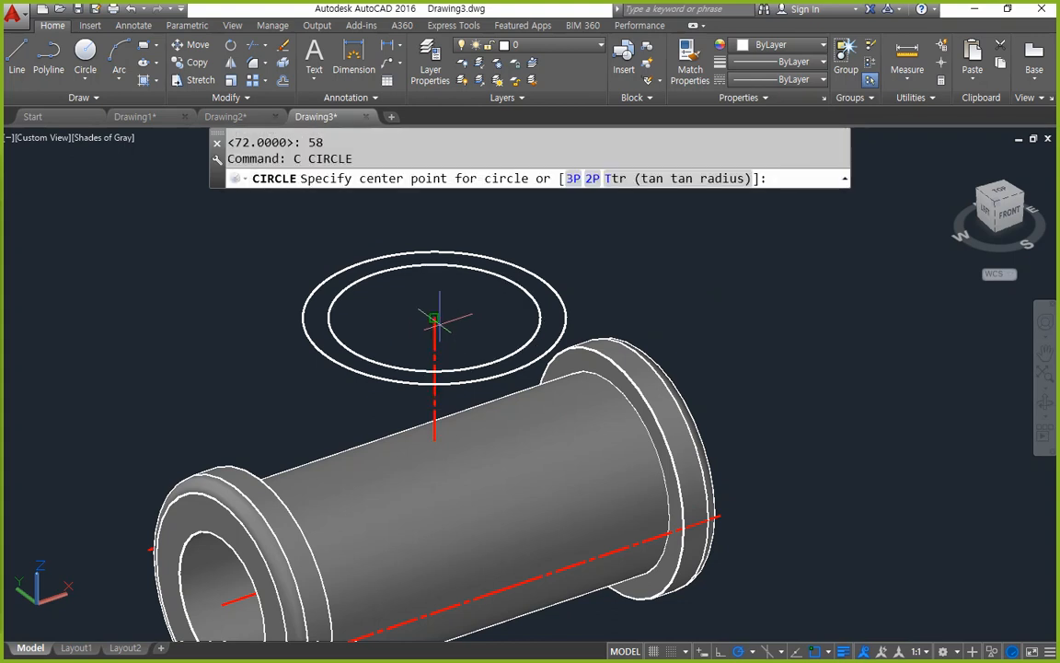
{"action": "left_click", "coordinate": [435, 318]}
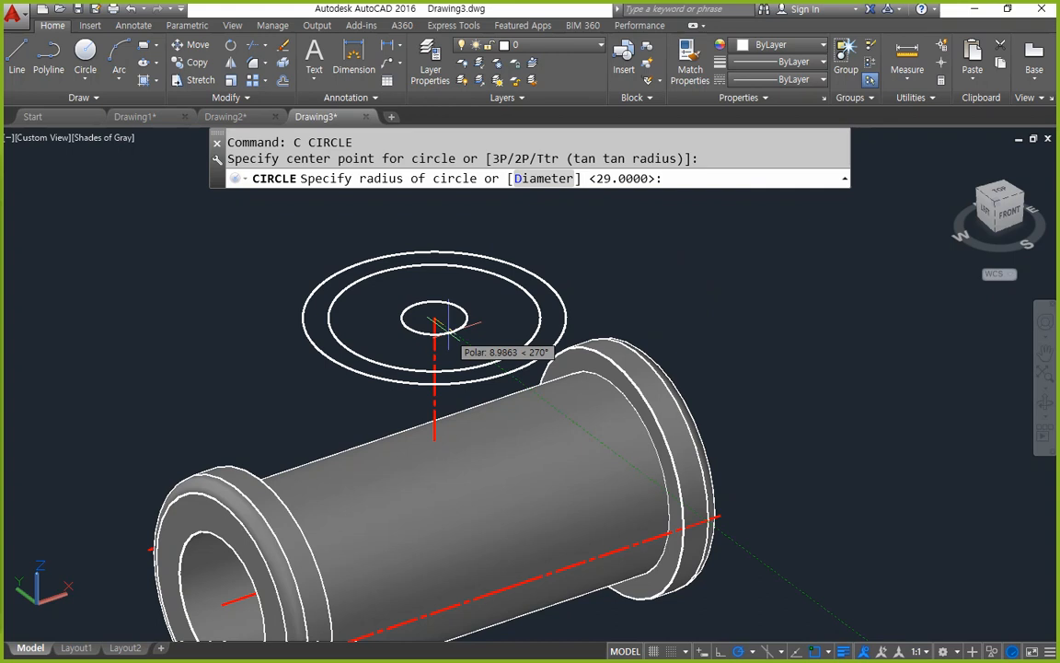
{"action": "type", "text": "d"}
{"action": "key", "text": "Return"}
{"action": "key", "text": "Return"}
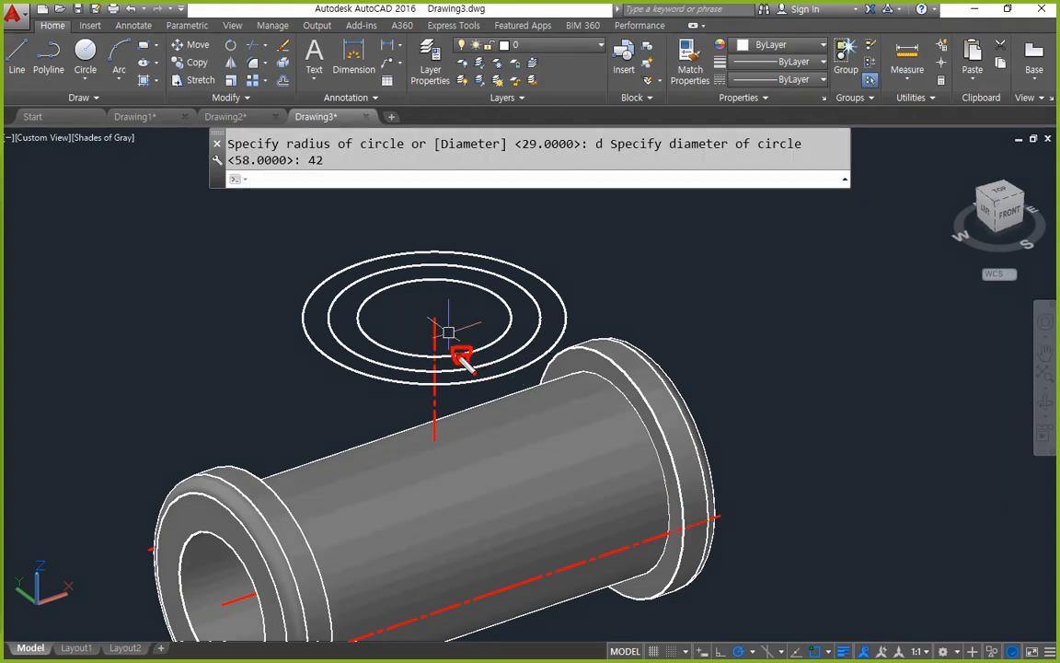
{"action": "key", "text": "Escape"}
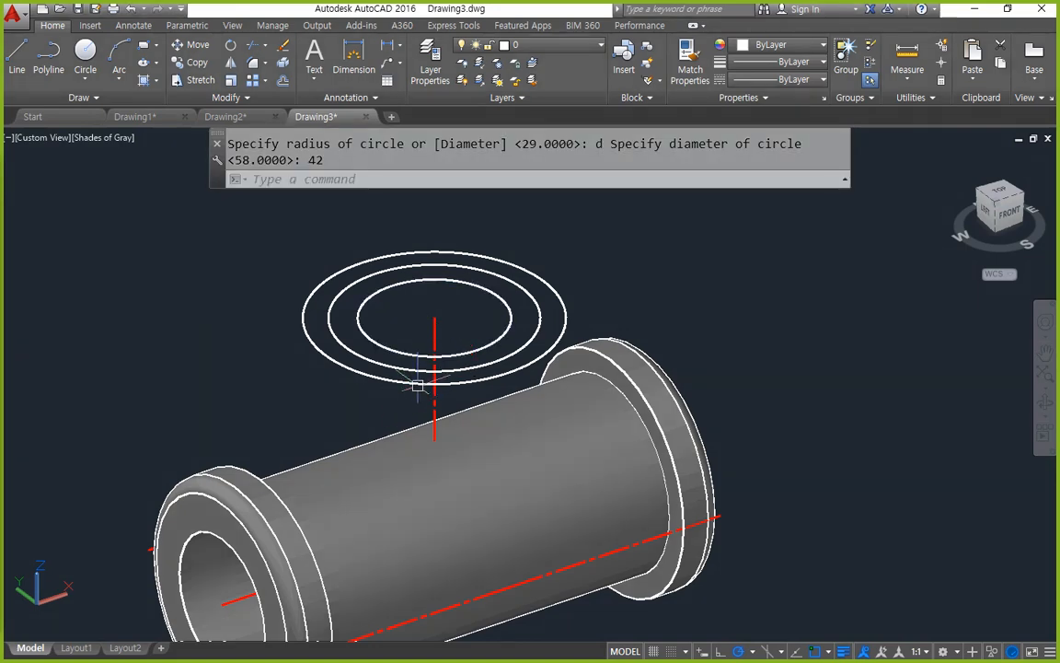
{"action": "middle_click_drag", "start_coordinate": [243, 455], "coordinate": [390, 303], "text": "shift"}
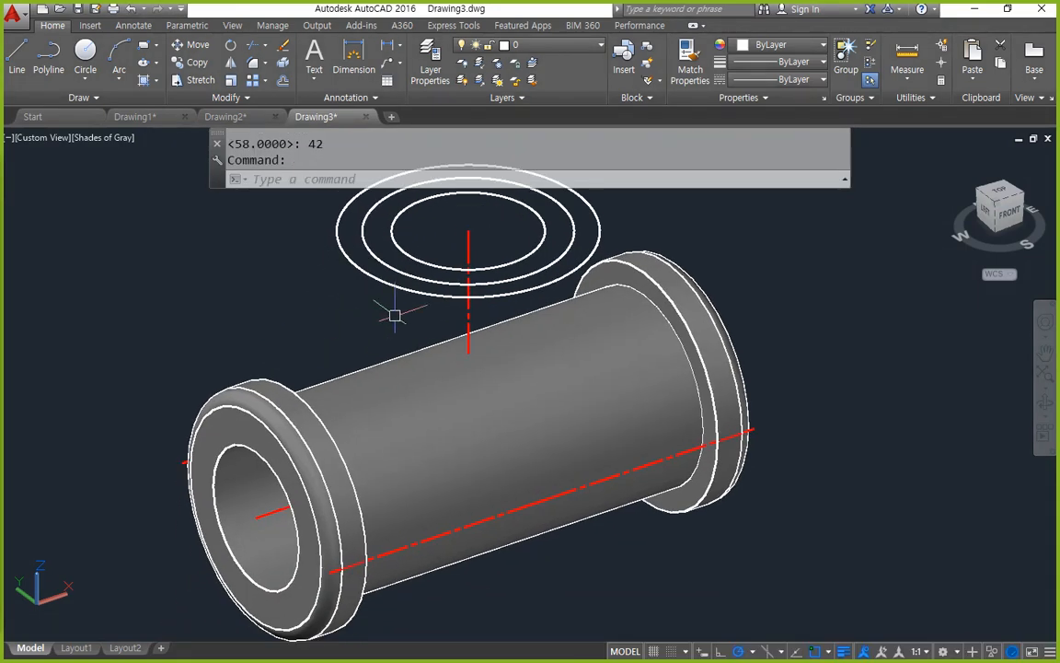
{"action": "type", "text": "ext"}
{"action": "key", "text": "Return"}
{"action": "left_click", "coordinate": [405, 274]}
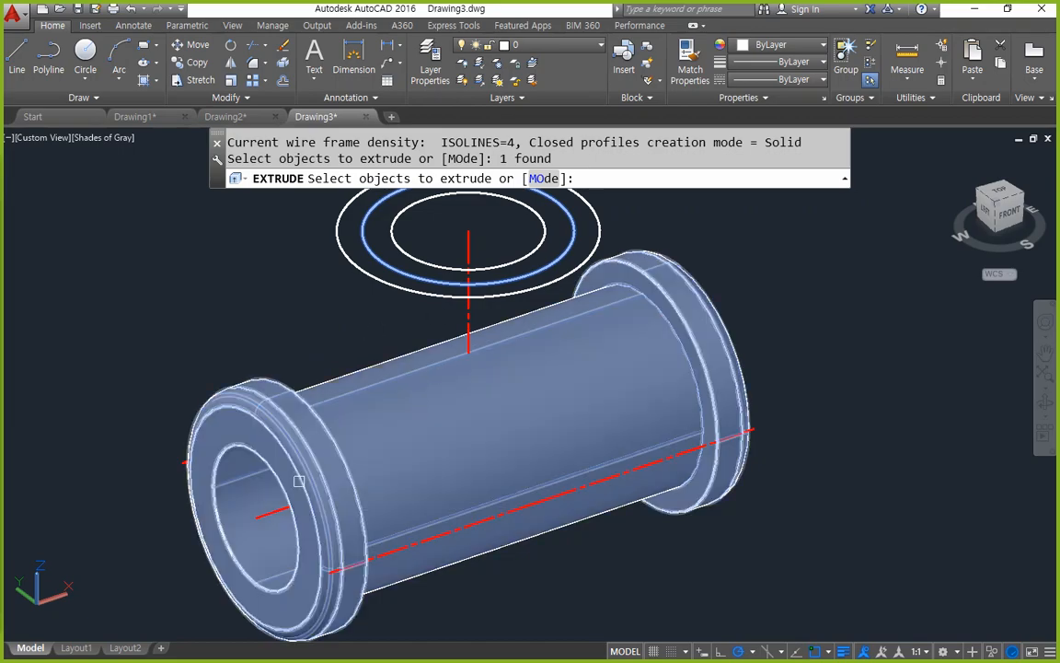
{"action": "key", "text": "Escape"}
{"action": "middle_click_drag", "start_coordinate": [247, 529], "coordinate": [290, 499], "text": "shift"}
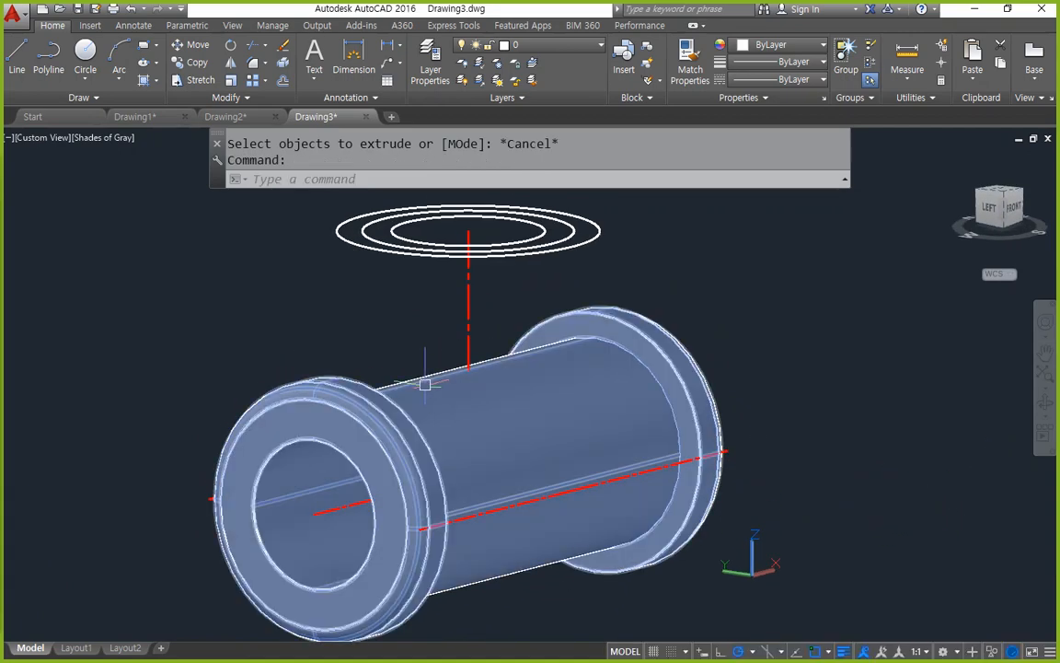
{"action": "left_click_drag", "start_coordinate": [305, 587], "coordinate": [274, 448]}
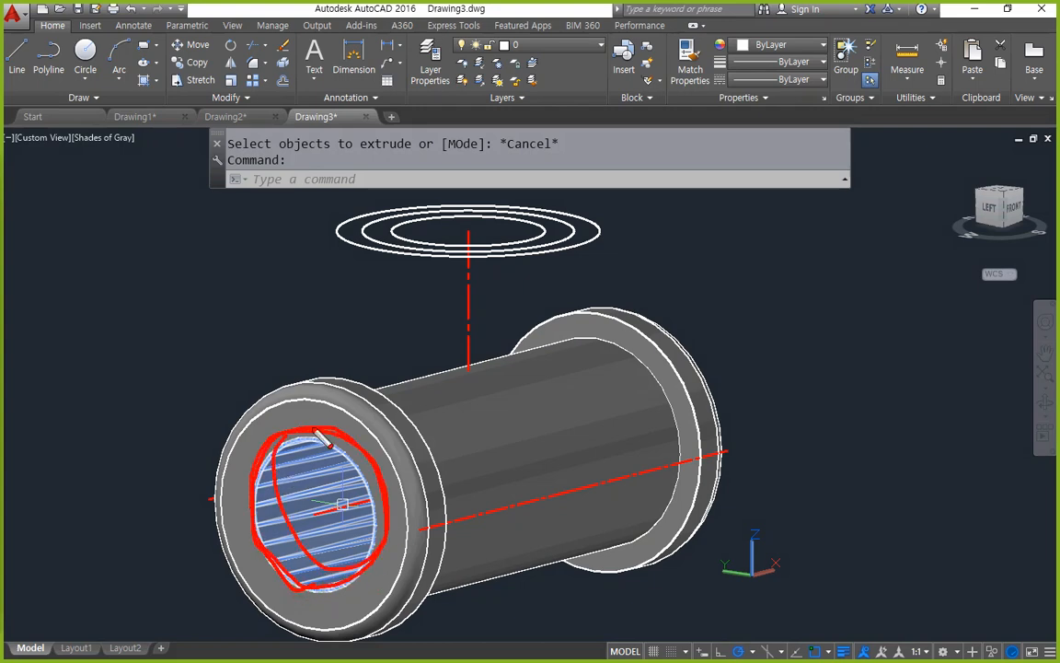
{"action": "key", "text": "Escape"}
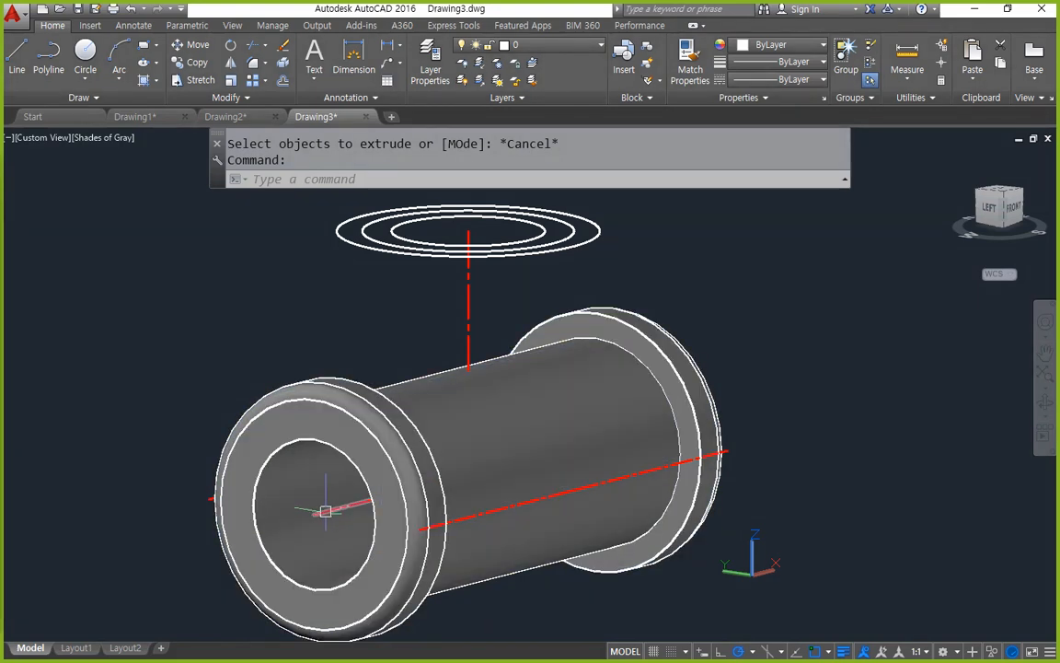
{"action": "type", "text": "c"}
{"action": "key", "text": "Return"}
{"action": "key", "text": "Escape"}
{"action": "key", "text": "Escape"}
Extrude the 58 diameter circle downward to the level of the main tube's axis to form the branch.
{"action": "middle_click_drag", "start_coordinate": [419, 372], "coordinate": [355, 461], "text": "shift"}
{"action": "type", "text": "ext"}
{"action": "key", "text": "Return"}
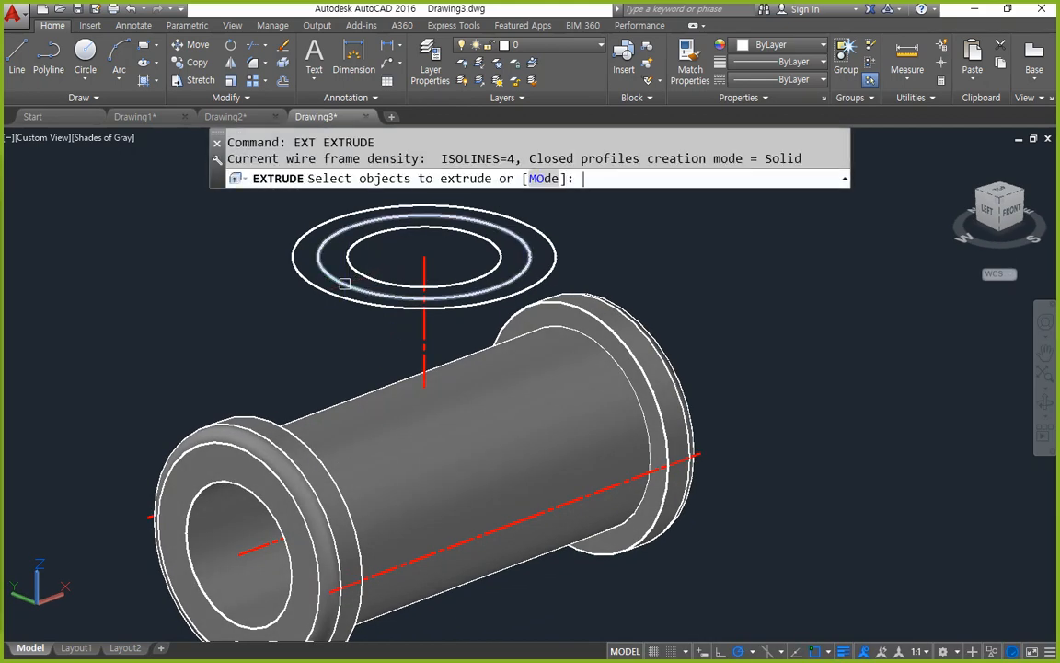
{"action": "left_click", "coordinate": [350, 278]}
{"action": "key", "text": "Return"}
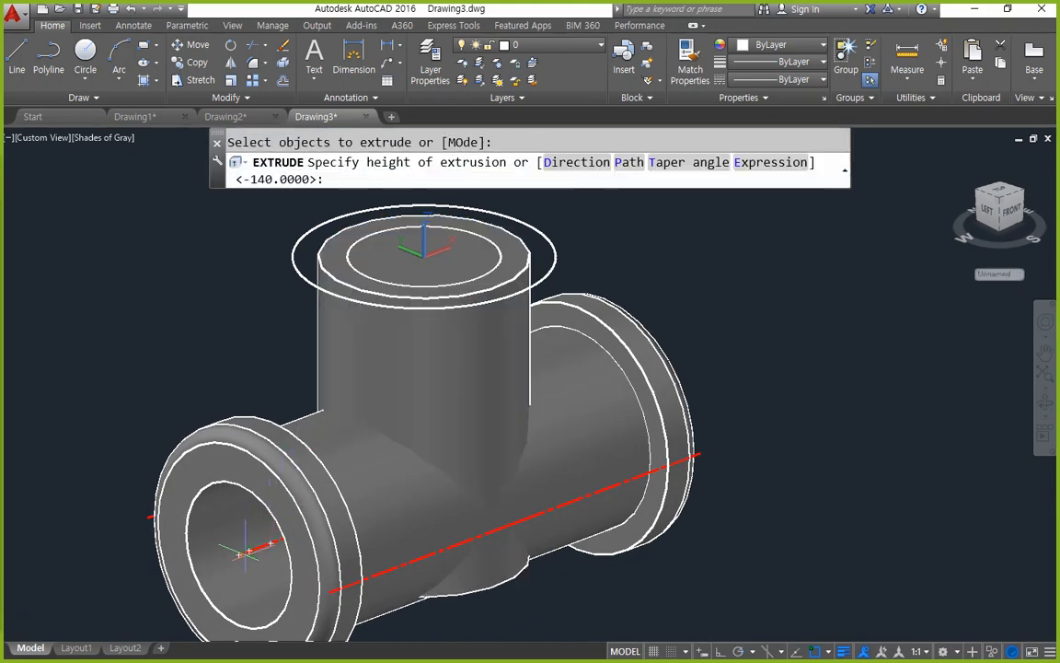
{"action": "middle_click_drag", "start_coordinate": [246, 551], "coordinate": [337, 538], "text": "shift"}
{"action": "key", "text": "Return"}
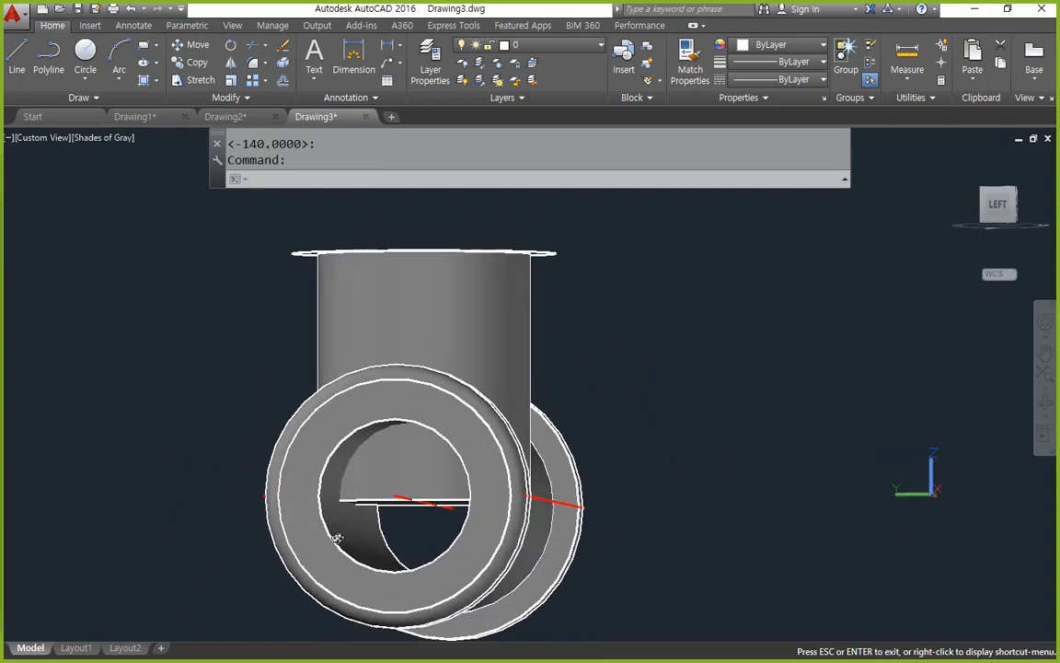
{"action": "mouse_move", "coordinate": [363, 578]}
{"action": "left_mouse_down"}
{"action": "mouse_move", "coordinate": [458, 478]}
{"action": "mouse_move", "coordinate": [364, 589]}
{"action": "left_mouse_up"}
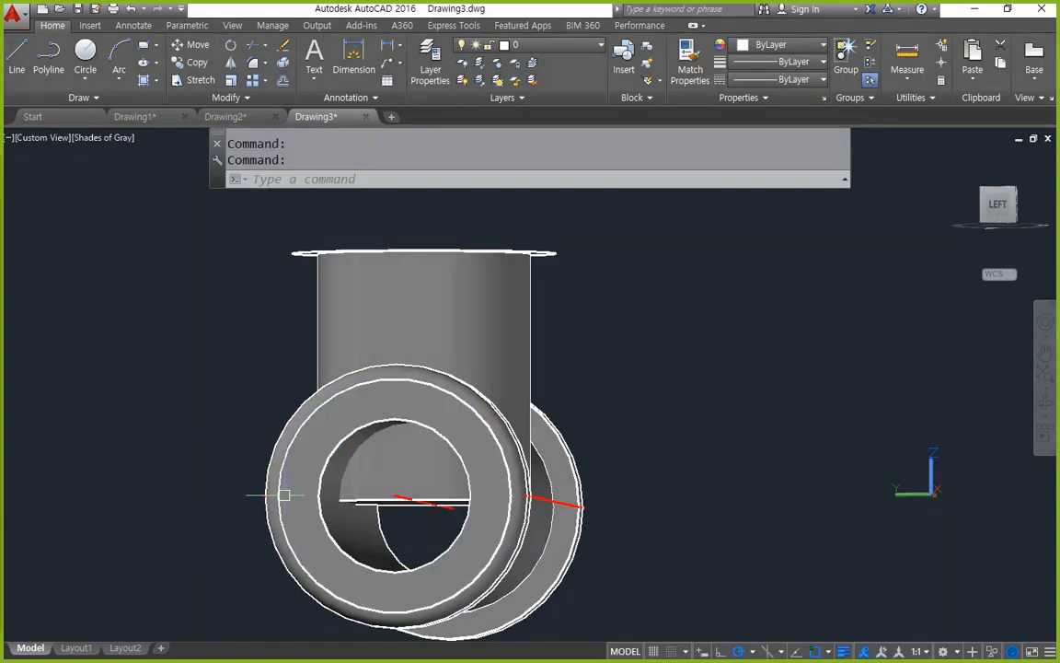
{"action": "middle_click_drag", "start_coordinate": [284, 495], "coordinate": [396, 340], "text": "shift"}
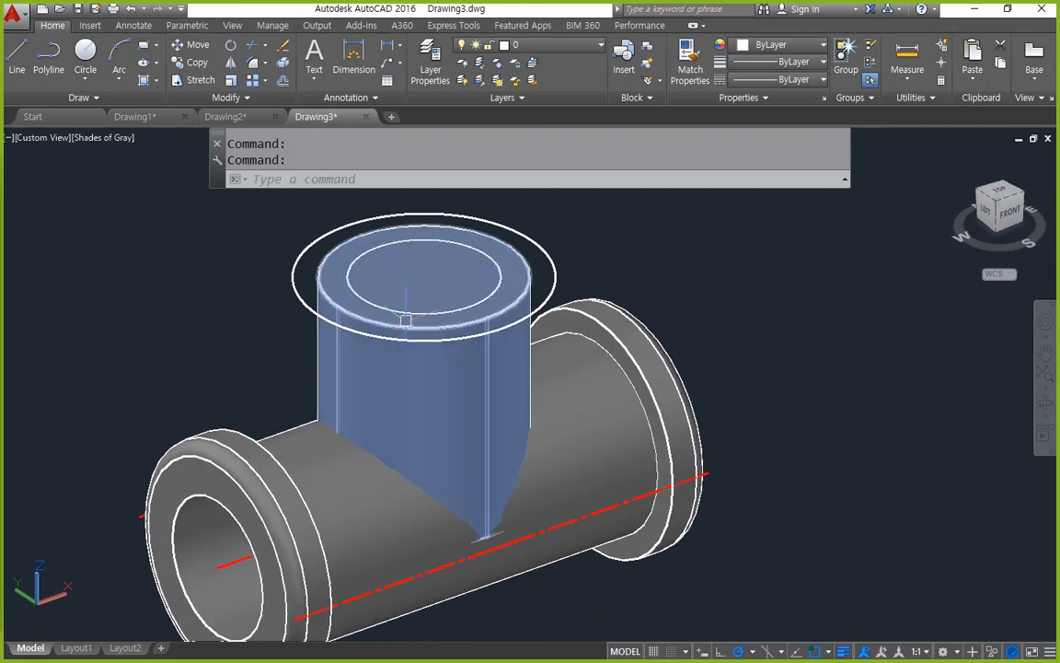
Extrude the 42 diameter circle by -68 inside the branch as the bore cylinder.
{"action": "type", "text": "ext"}
{"action": "key", "text": "Return"}
{"action": "left_click", "coordinate": [408, 313]}
{"action": "key", "text": "Return"}
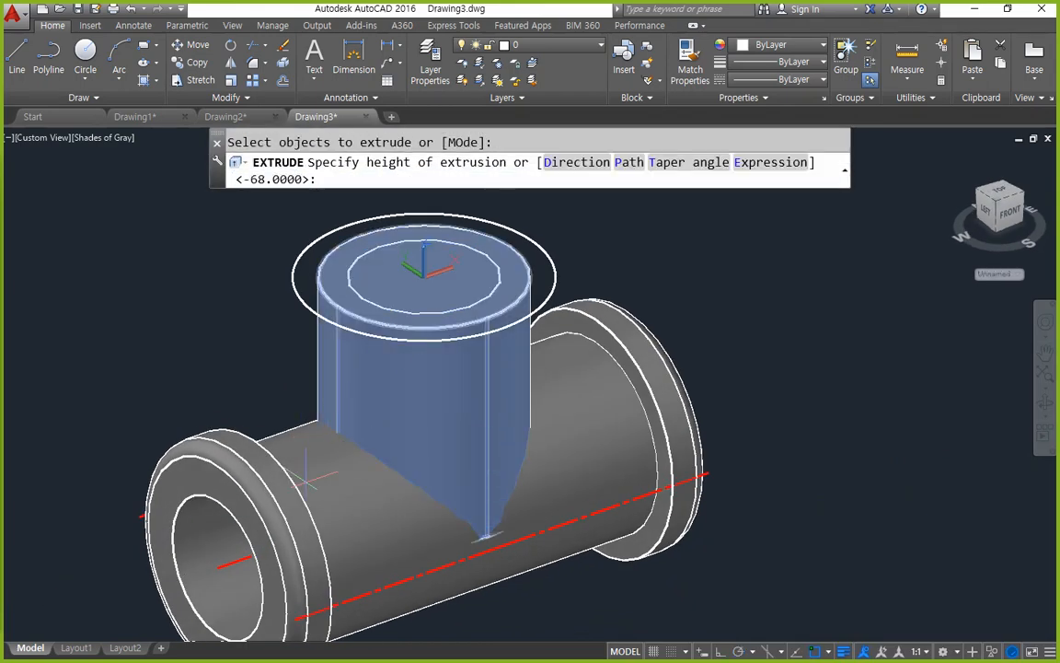
{"action": "key", "text": "Escape"}
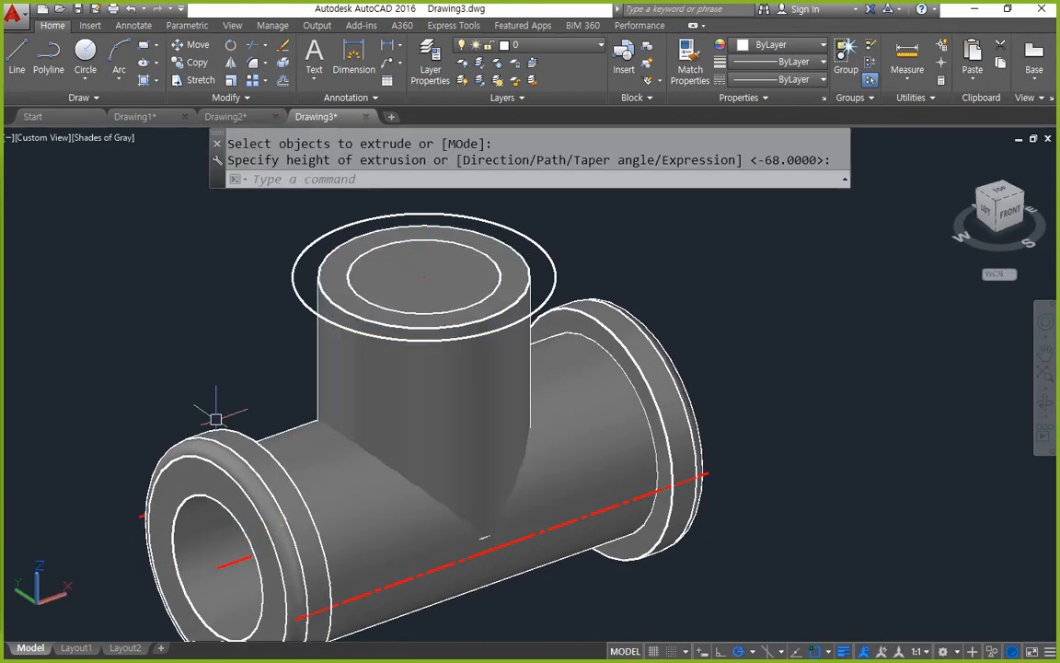
Try extruding the 72 diameter circle upward by 12 and undo that extrusion.
{"action": "type", "text": "ext"}
{"action": "key", "text": "Return"}
{"action": "left_click", "coordinate": [292, 294]}
{"action": "key", "text": "Return"}
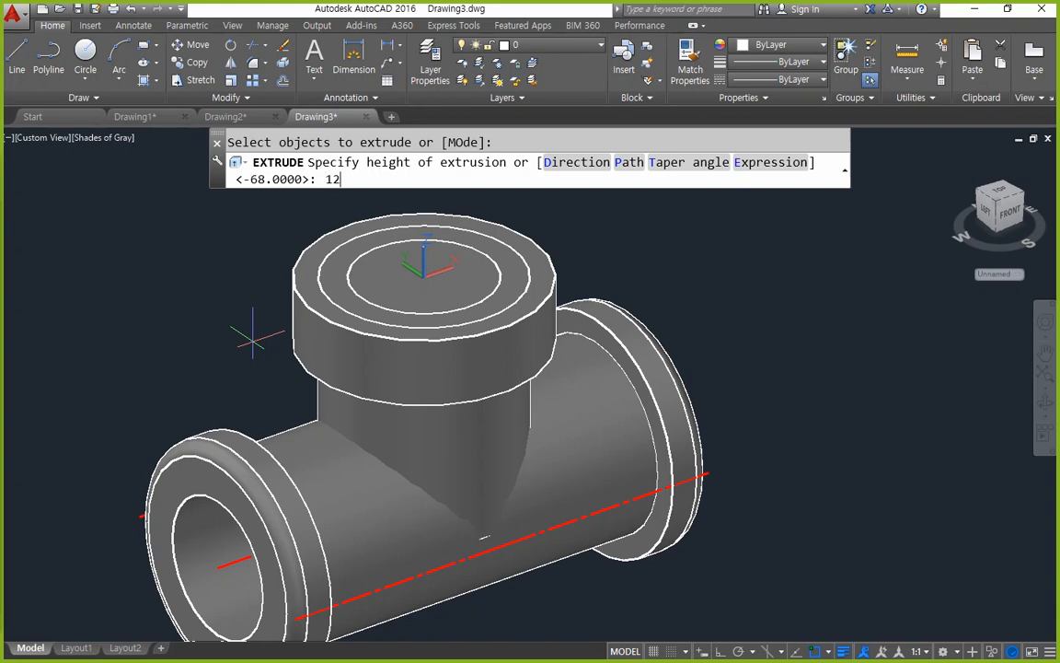
{"action": "key", "text": "Return"}
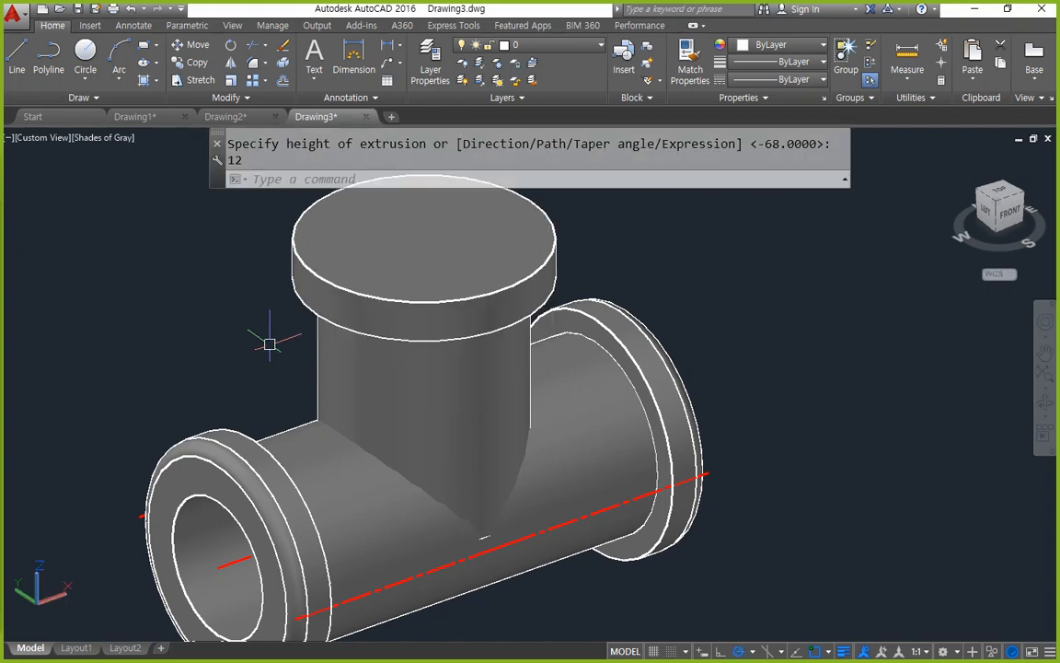
{"action": "key", "text": "ctrl+z"}
Extrude the 72 diameter circle by -12 to form the flange around the branch's upper end.
{"action": "type", "text": "ex"}
{"action": "key", "text": "Return"}
{"action": "left_click", "coordinate": [292, 276]}
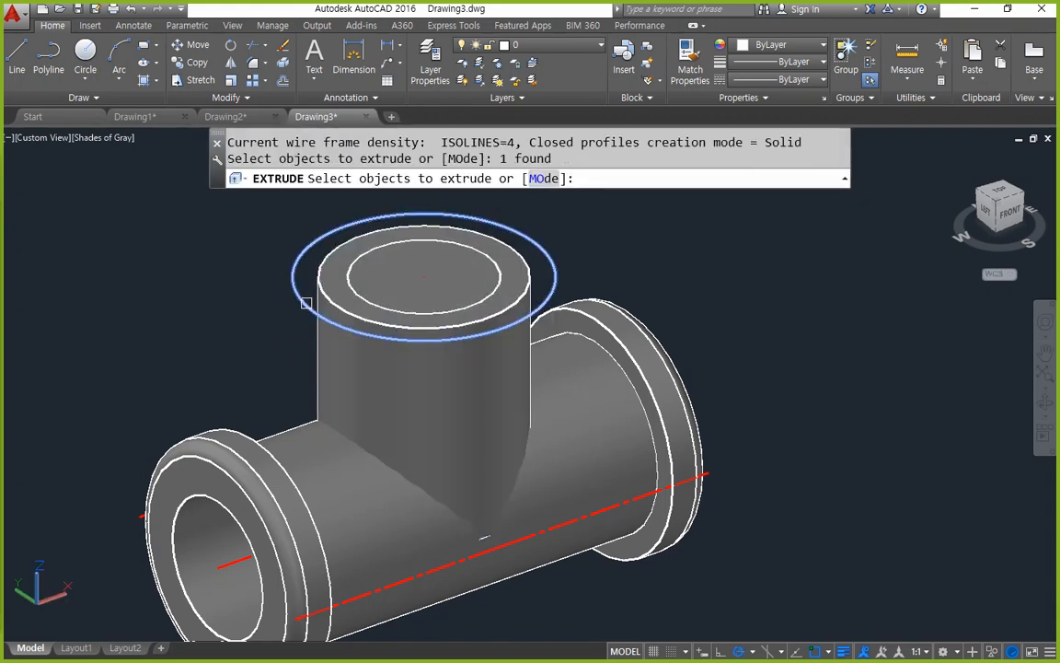
{"action": "key", "text": "Return"}
{"action": "type", "text": "-12"}
{"action": "key", "text": "Return"}
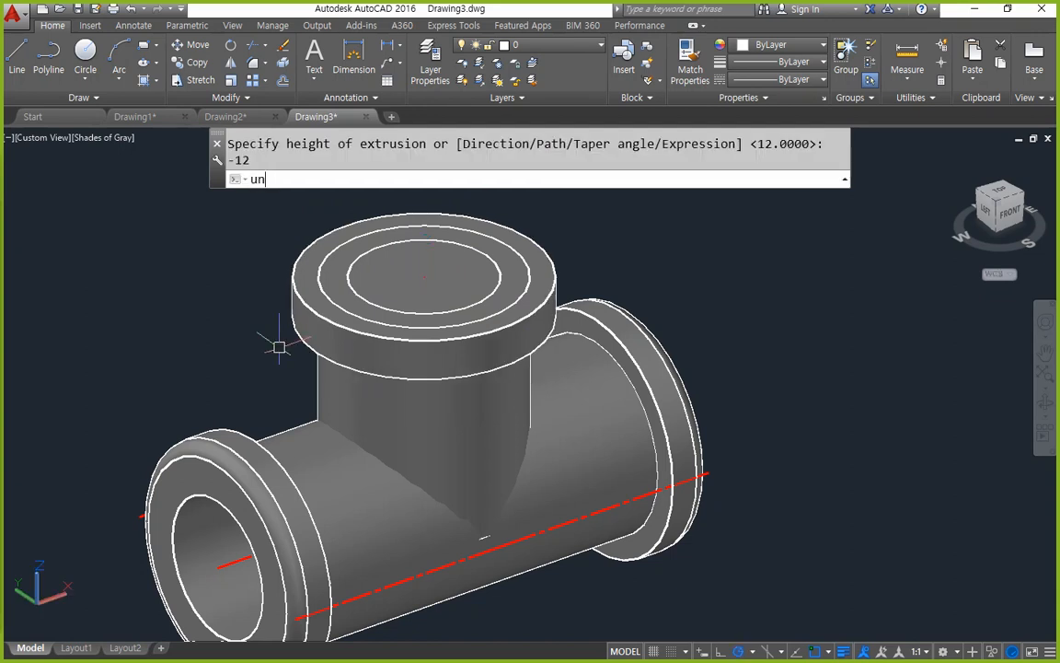
Union the vertical branch cylinder with its 72 diameter flange.
{"action": "type", "text": "un"}
{"action": "key", "text": "Escape"}
{"action": "key", "text": "Escape"}
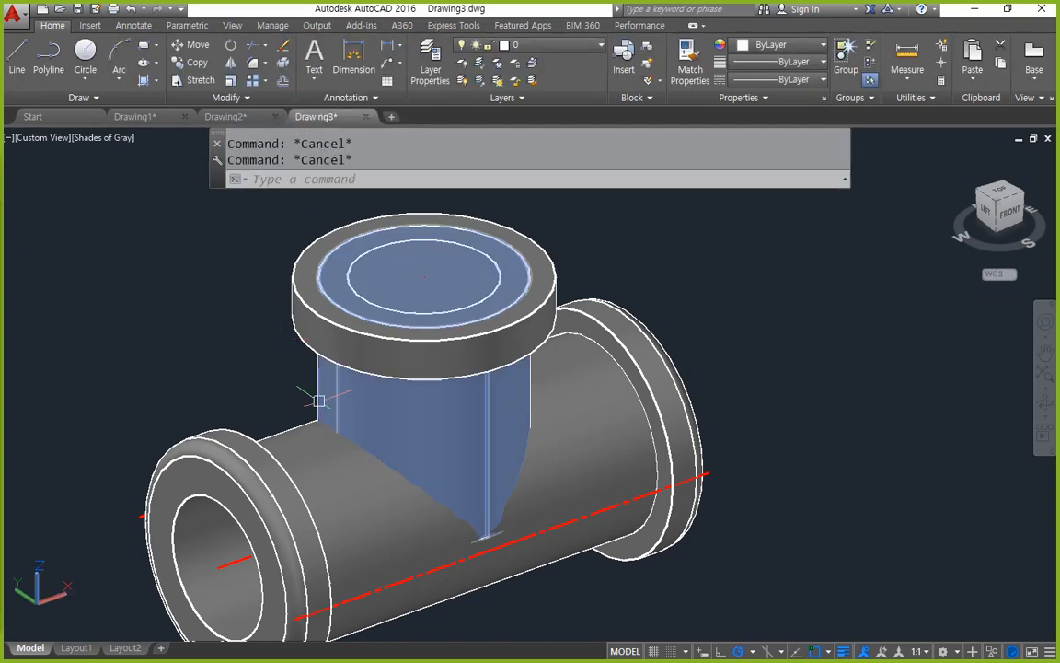
{"action": "type", "text": "uni"}
{"action": "key", "text": "Return"}
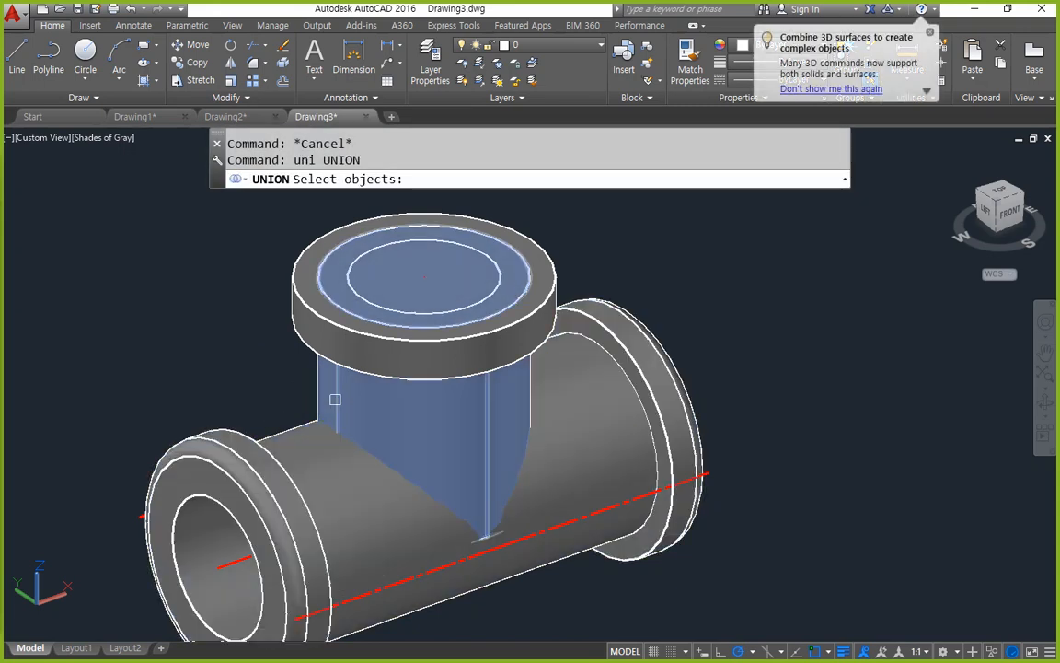
{"action": "left_click", "coordinate": [338, 396]}
{"action": "left_click", "coordinate": [308, 337]}
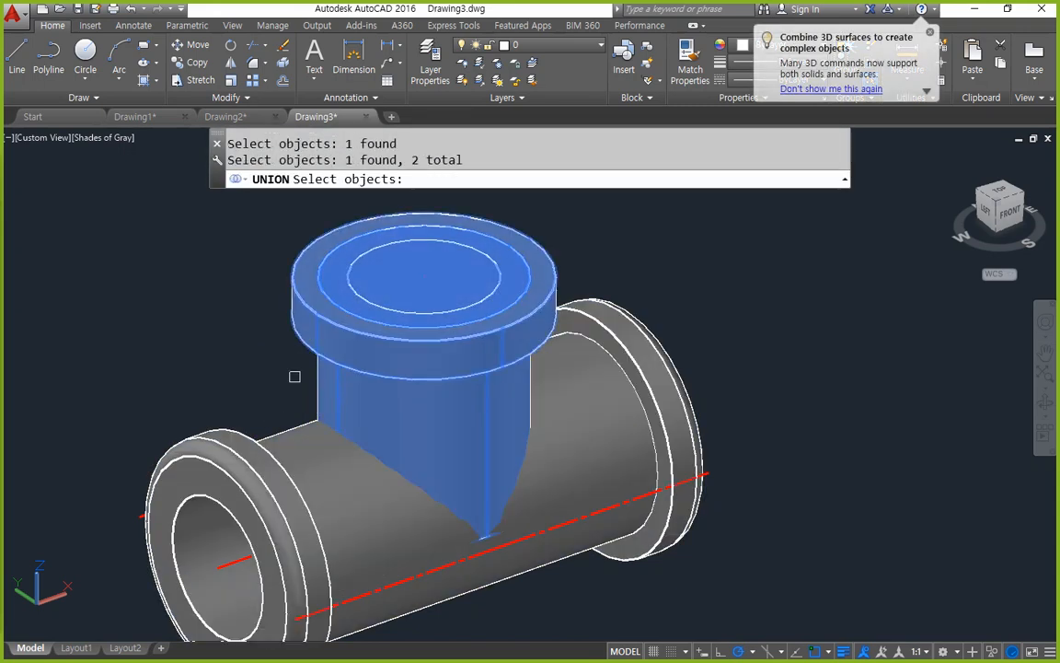
{"action": "key", "text": "Return"}
Subtract the 42 diameter bore cylinder from the flanged vertical branch.
{"action": "type", "text": "su"}
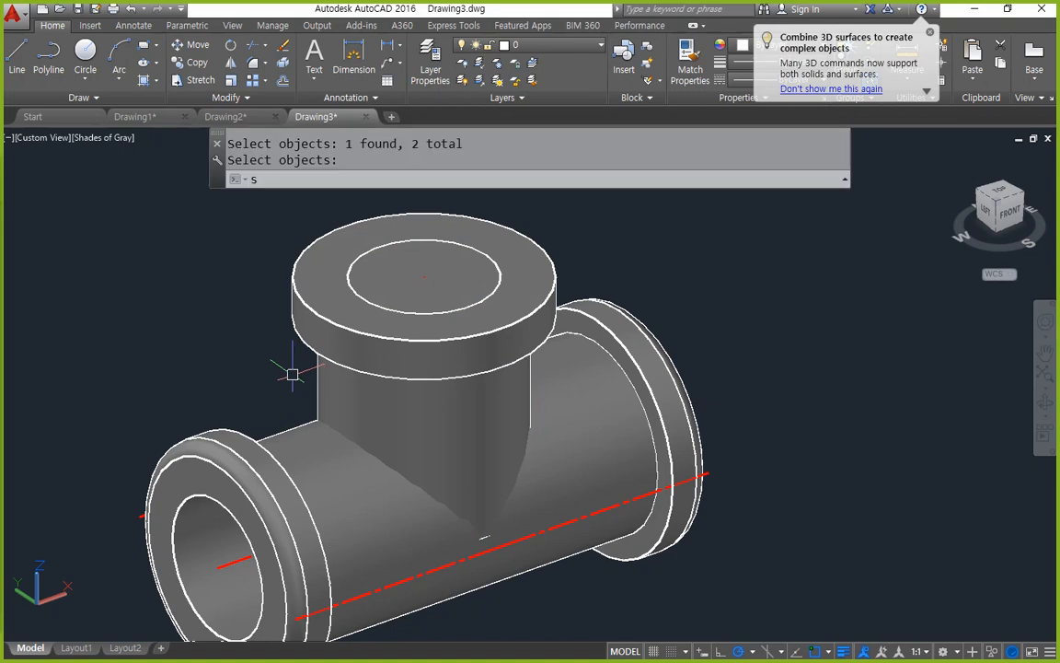
{"action": "key", "text": "Return"}
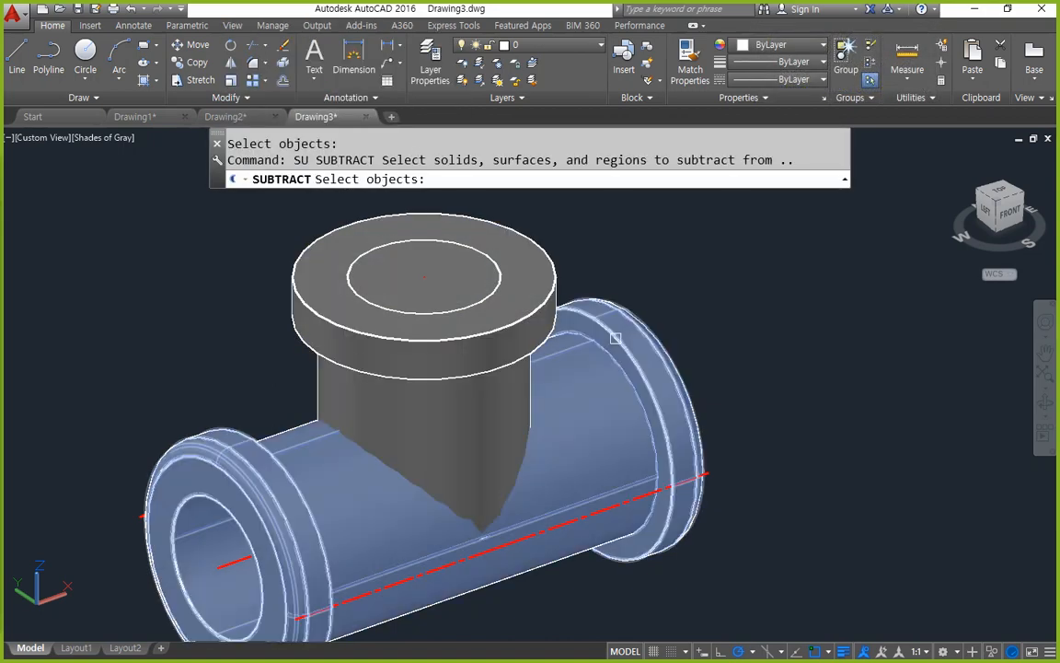
{"action": "left_click", "coordinate": [527, 317]}
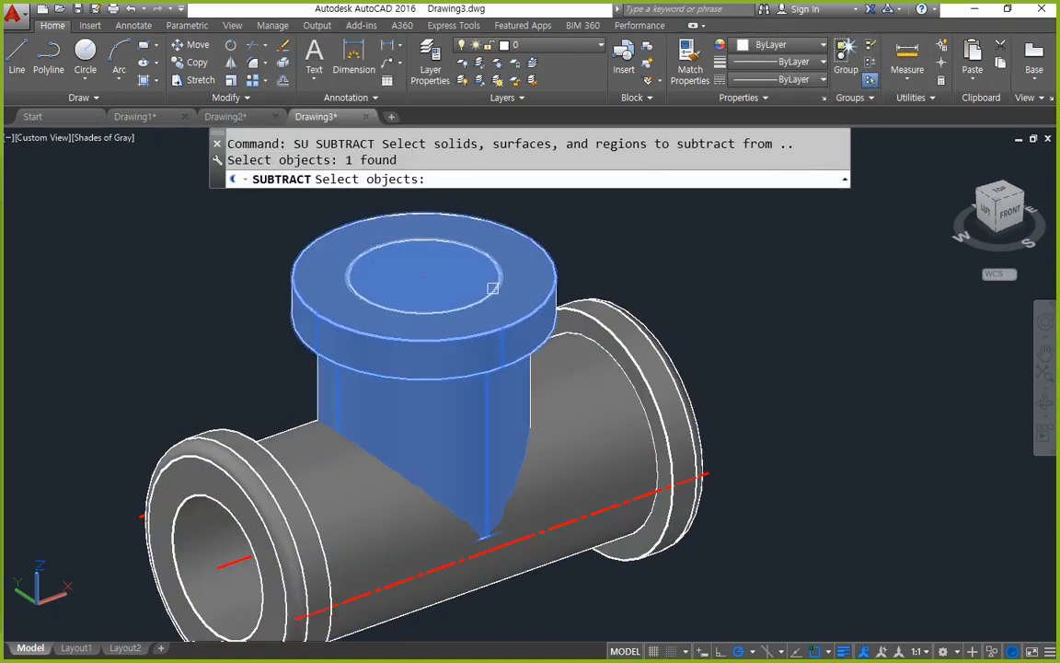
{"action": "key", "text": "Return"}
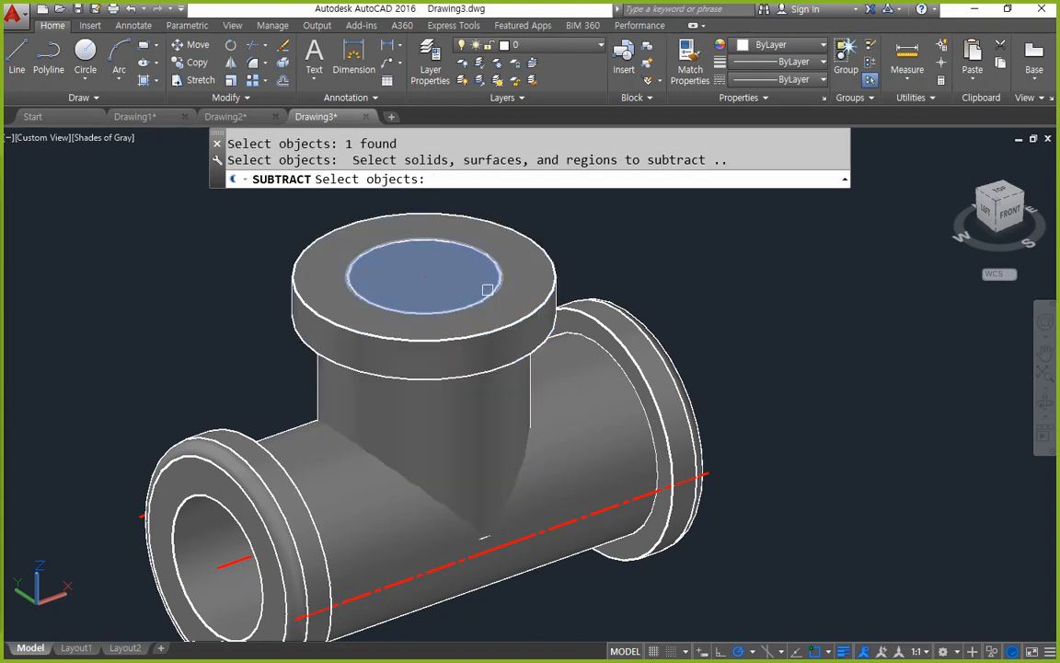
{"action": "left_click", "coordinate": [488, 289]}
{"action": "key", "text": "Return"}
Union the horizontal flanged tube and the flanged vertical branch into one tee solid.
{"action": "middle_click_drag", "start_coordinate": [342, 361], "coordinate": [380, 221], "text": "shift"}
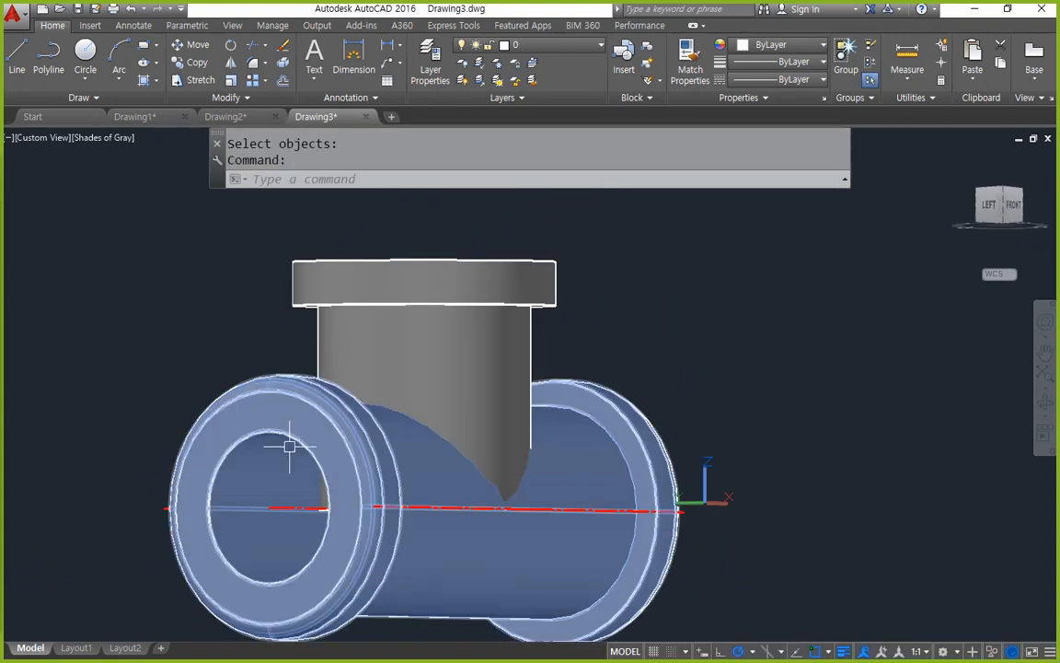
{"action": "scroll", "coordinate": [287, 465], "scroll_direction": "down", "scroll_amount": 2}
{"action": "scroll", "coordinate": [439, 384], "scroll_direction": "up", "scroll_amount": 1}
{"action": "scroll", "coordinate": [451, 450], "scroll_direction": "down", "scroll_amount": 2}
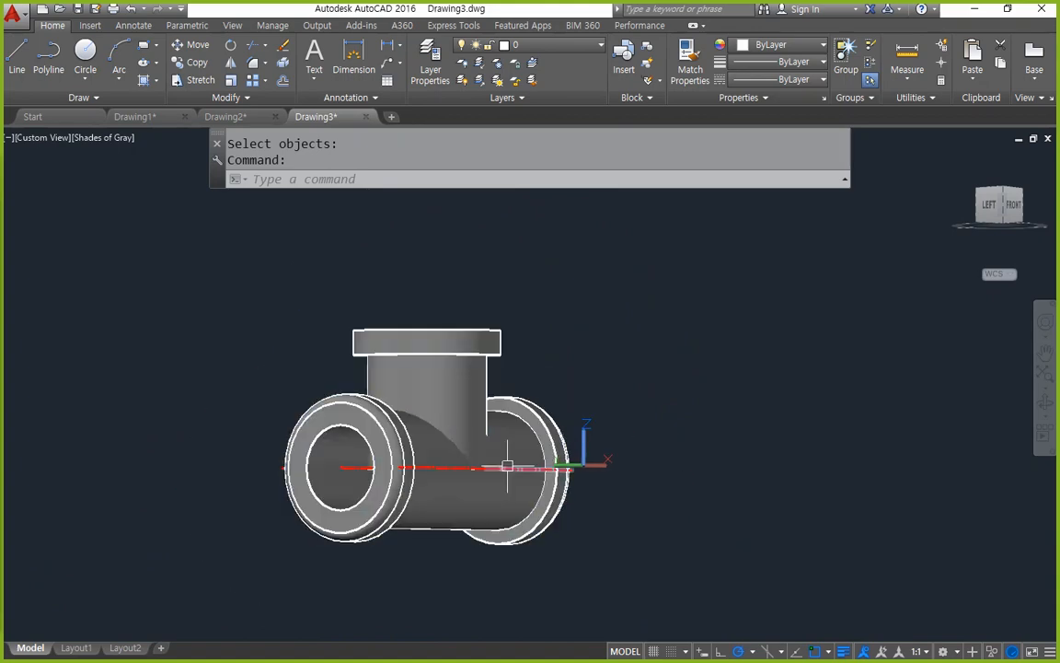
{"action": "type", "text": "uni"}
{"action": "key", "text": "Return"}
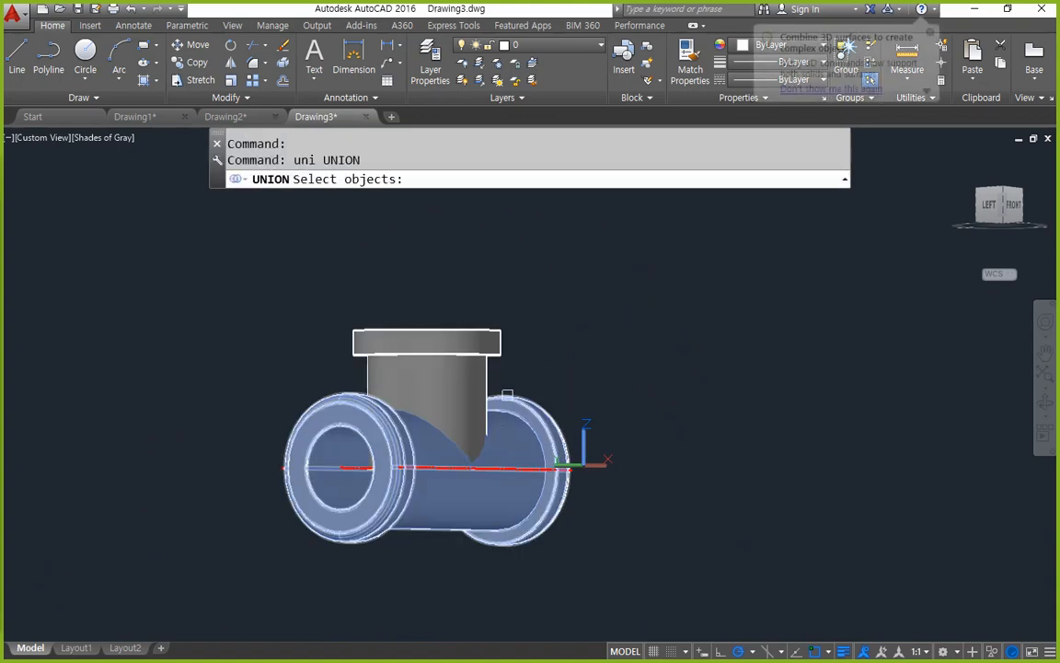
{"action": "left_click", "coordinate": [508, 396]}
{"action": "left_click", "coordinate": [368, 437]}
{"action": "key", "text": "Return"}
{"action": "scroll", "coordinate": [316, 483], "scroll_direction": "up", "scroll_amount": 1}
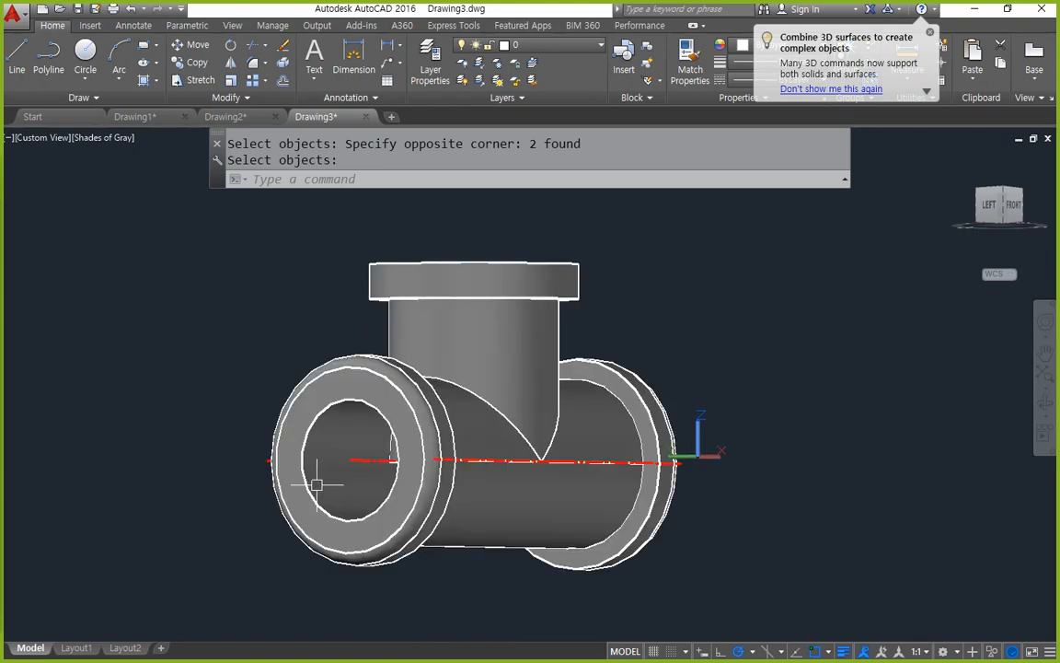
{"action": "type", "text": "ucs"}
{"action": "key", "text": "Return"}
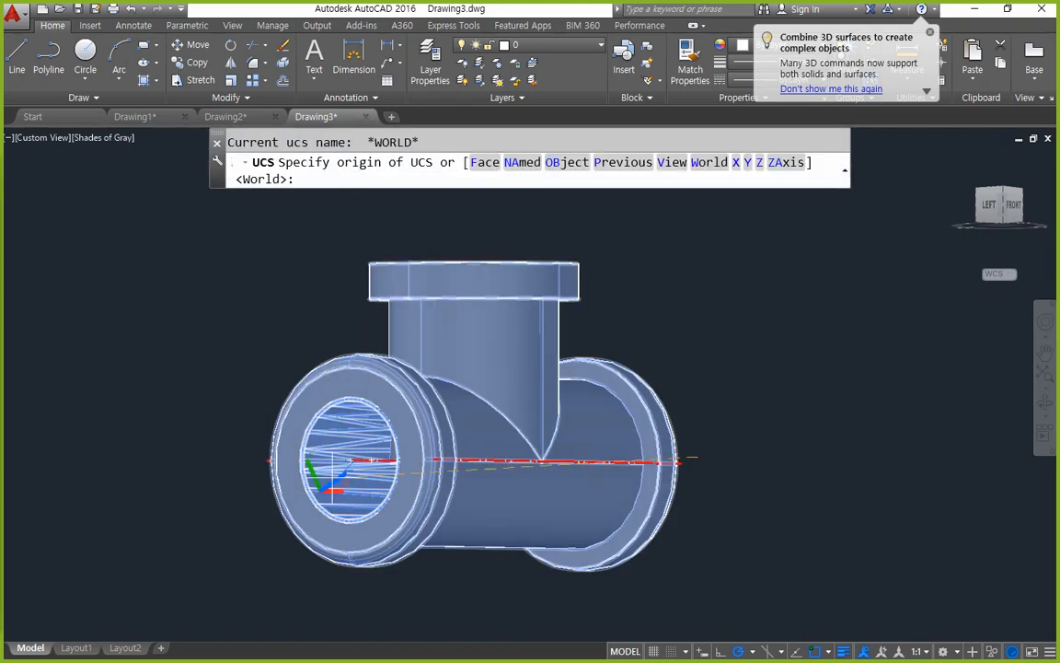
{"action": "key", "text": "Escape"}
{"action": "key", "text": "Escape"}
Set the visual style to 2D wireframe with SHADEMODE.
{"action": "type", "text": "sha"}
{"action": "key", "text": "Return"}
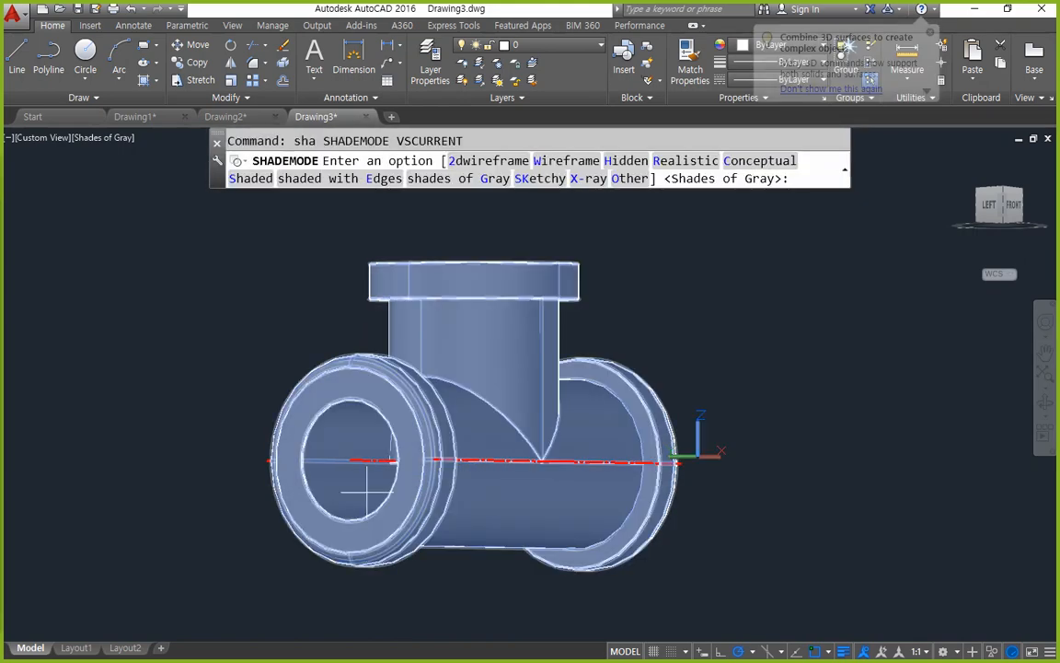
{"action": "type", "text": "2d"}
{"action": "key", "text": "Return"}
Place the UCS origin where the tube and branch axes meet, with X toward the tube's side centerline and Y up the branch axis.
{"action": "middle_click_drag", "start_coordinate": [475, 471], "coordinate": [482, 552], "text": "shift"}
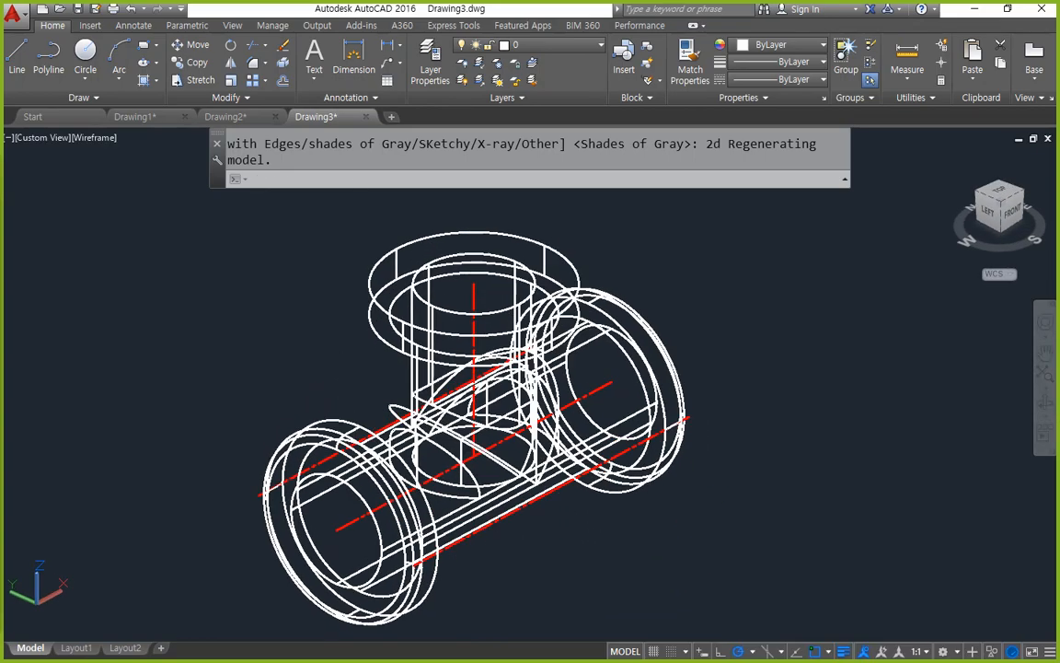
{"action": "scroll", "coordinate": [479, 488], "scroll_direction": "up", "scroll_amount": 4}
{"action": "type", "text": "ucs"}
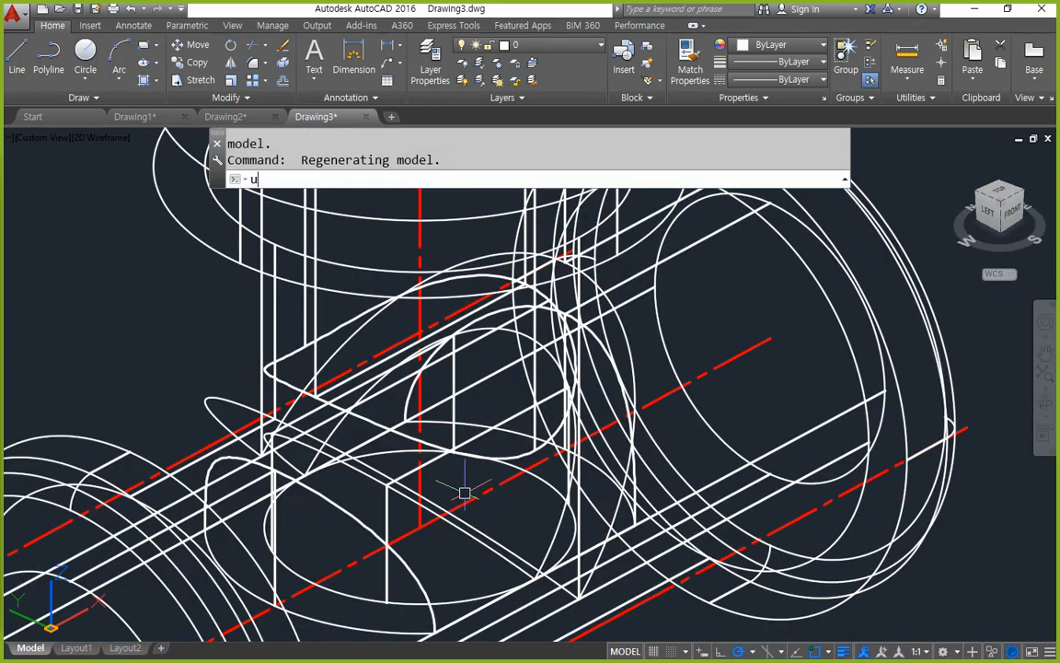
{"action": "key", "text": "Return"}
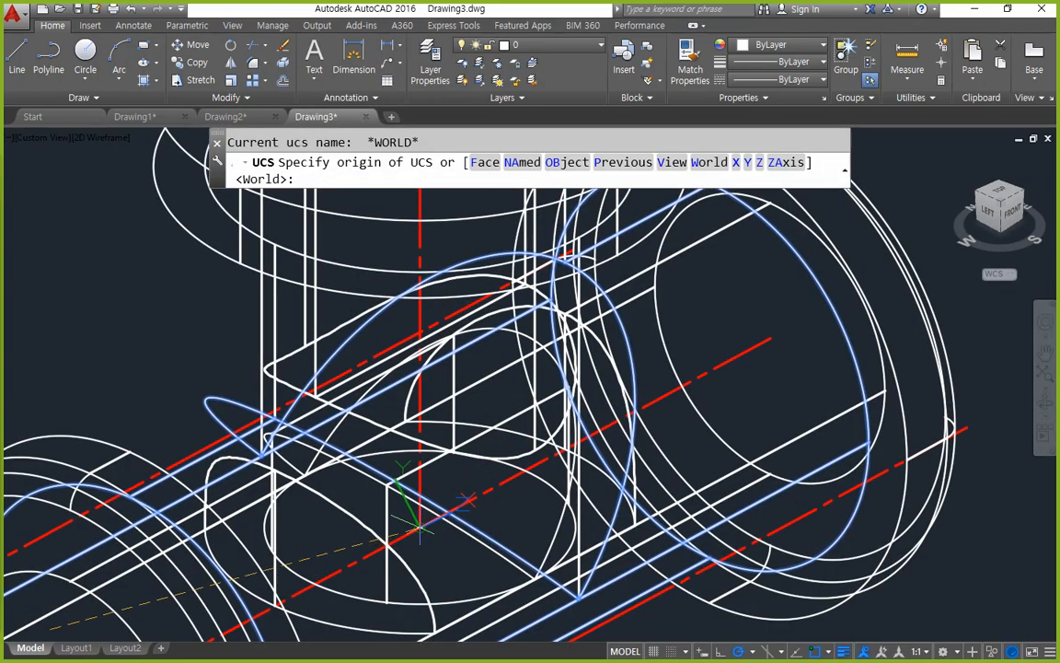
{"action": "left_click", "coordinate": [420, 526]}
{"action": "middle_click_drag", "start_coordinate": [585, 632], "coordinate": [555, 527]}
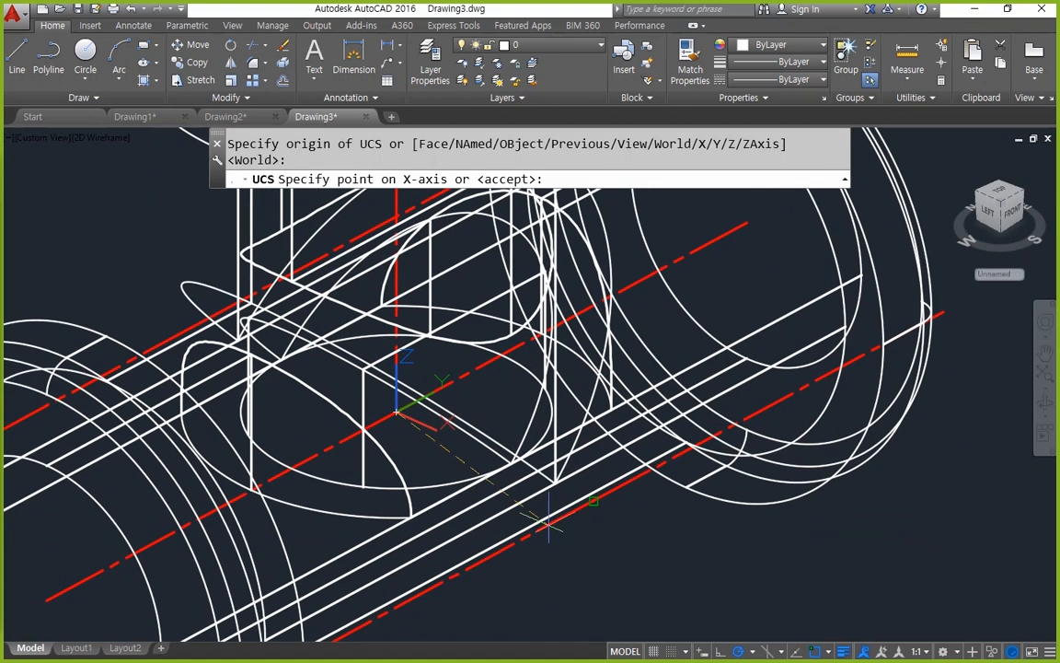
{"action": "left_click", "coordinate": [549, 525]}
{"action": "middle_click_drag", "start_coordinate": [436, 304], "coordinate": [408, 247], "text": "shift"}
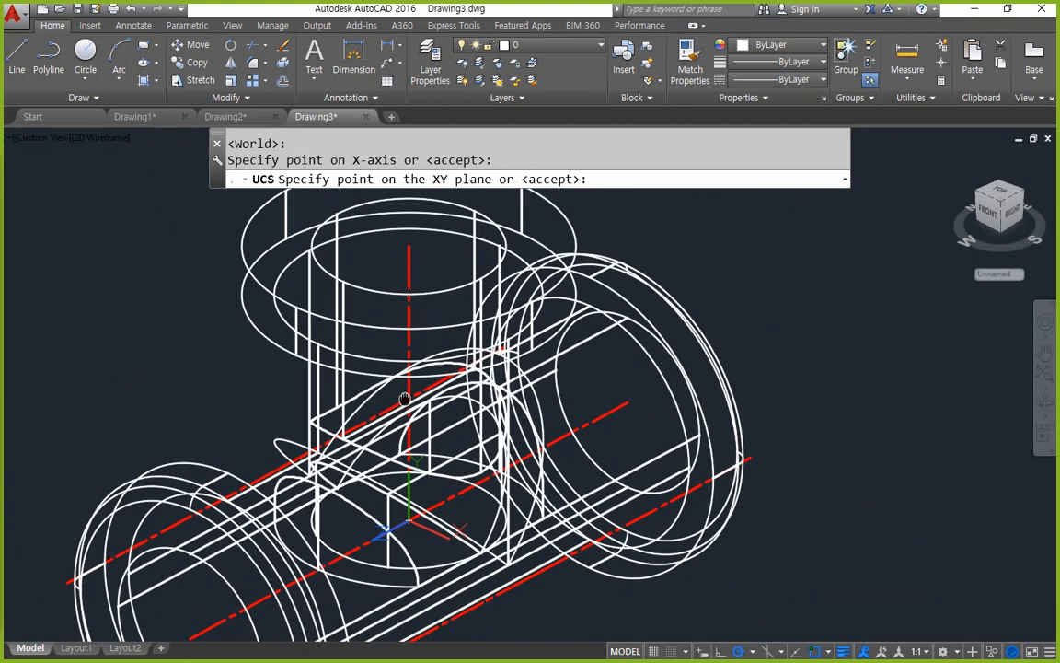
{"action": "left_click", "coordinate": [408, 247]}
Draw a 42 diameter circle centred on the end of the horizontal tube's axis.
{"action": "middle_click_drag", "start_coordinate": [232, 418], "coordinate": [269, 323]}
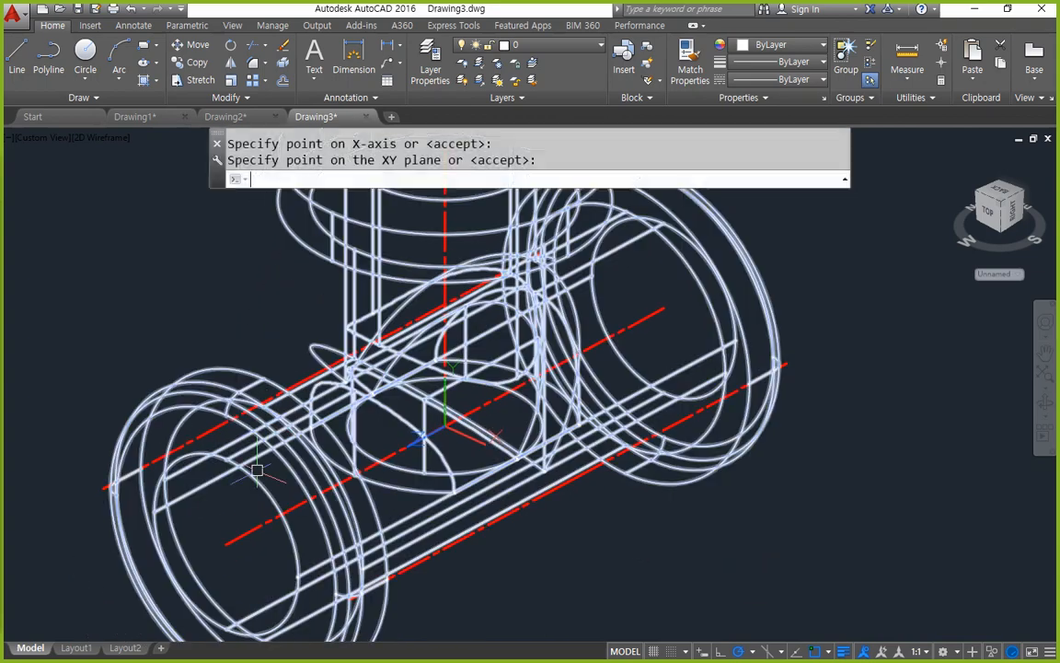
{"action": "type", "text": "c"}
{"action": "key", "text": "space"}
{"action": "left_click", "coordinate": [225, 545]}
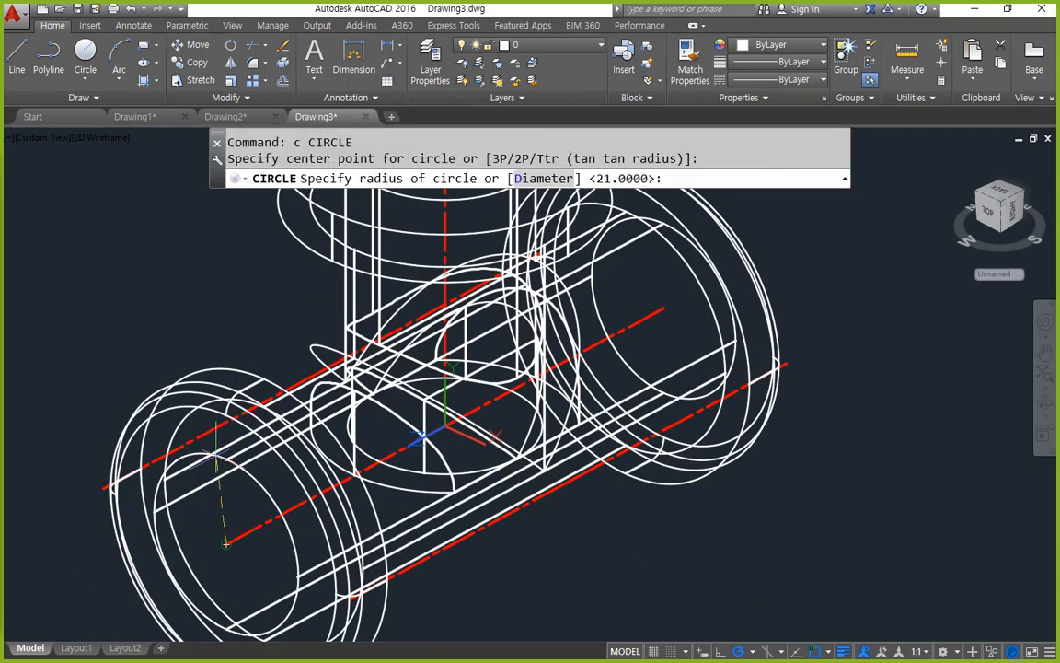
{"action": "type", "text": "d"}
{"action": "key", "text": "space"}
{"action": "type", "text": "42"}
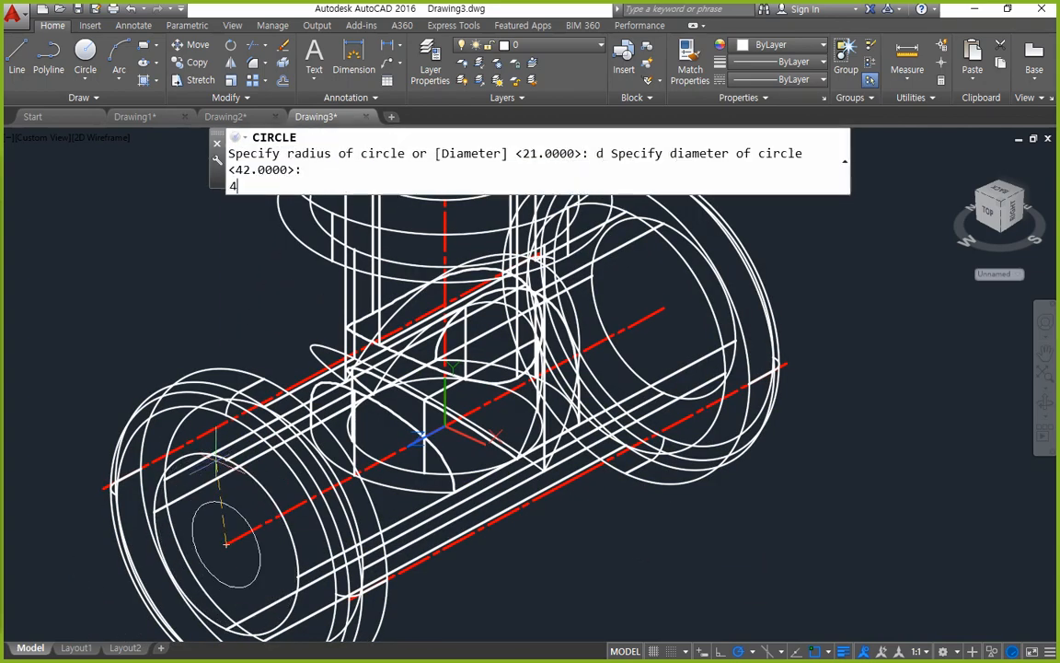
{"action": "key", "text": "space"}
{"action": "type", "text": "ex"}
{"action": "key", "text": "space"}
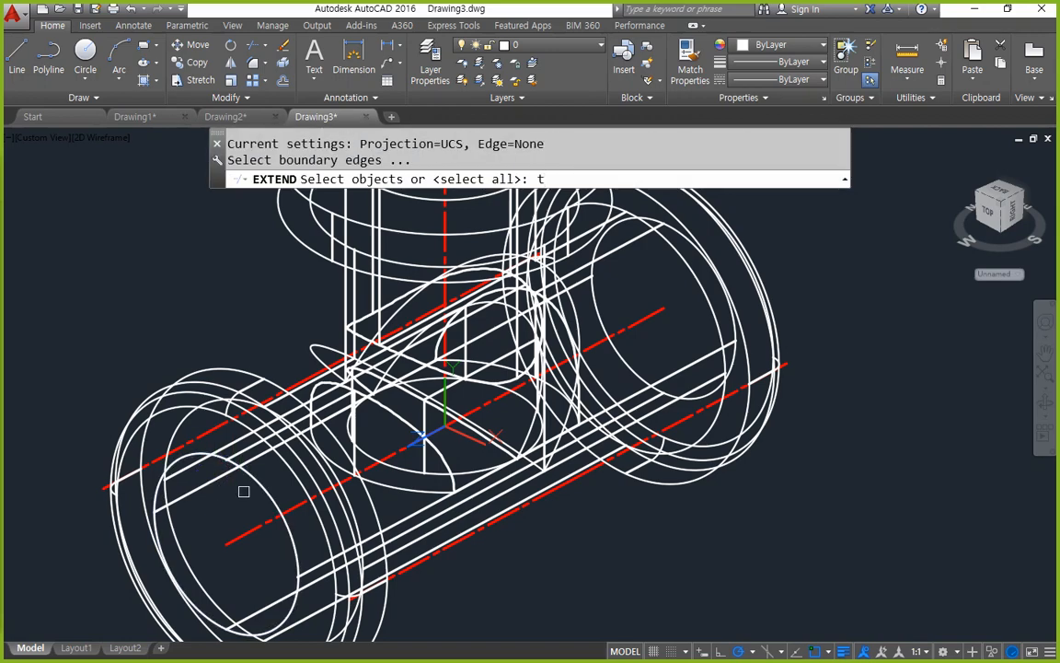
{"action": "key", "text": "Escape"}
Extrude the 42 diameter circle by -140 through the full length of the horizontal tube.
{"action": "type", "text": "ext"}
{"action": "key", "text": "space"}
{"action": "left_click", "coordinate": [286, 475]}
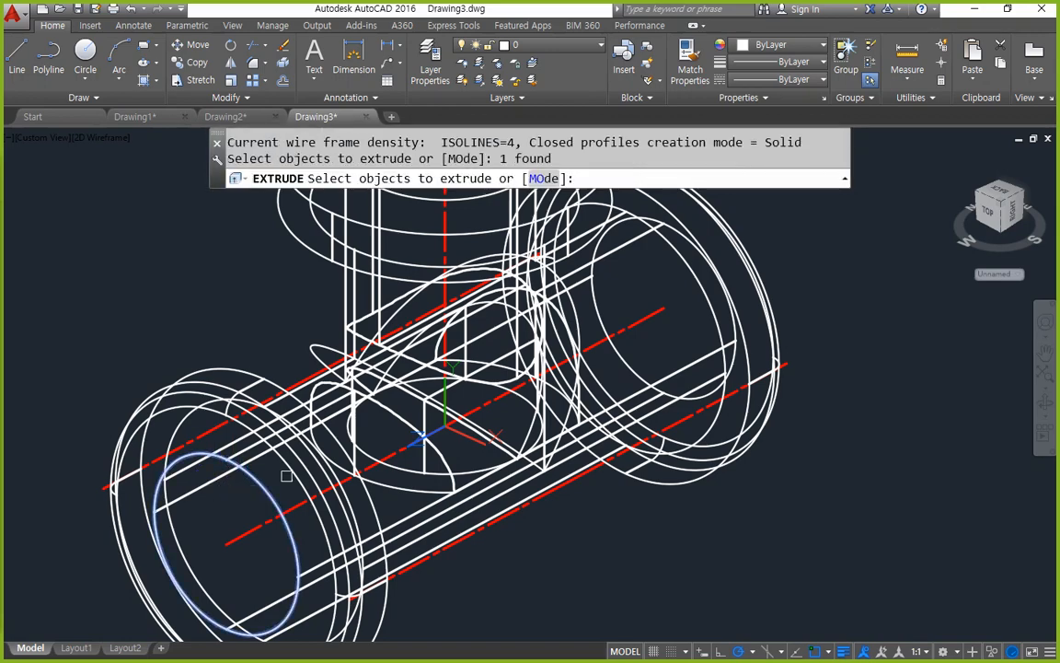
{"action": "key", "text": "space"}
Subtract the horizontal 42 diameter cylinder from the tee solid to clear the tube's bore.
{"action": "type", "text": "s"}
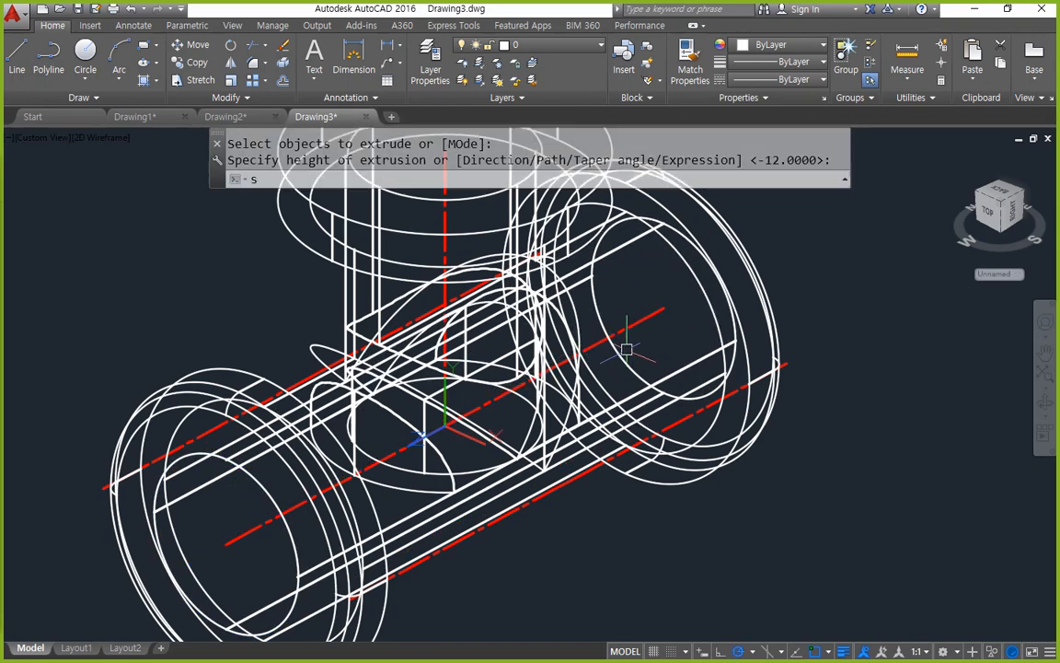
{"action": "type", "text": "u"}
{"action": "key", "text": "space"}
{"action": "left_click", "coordinate": [202, 385]}
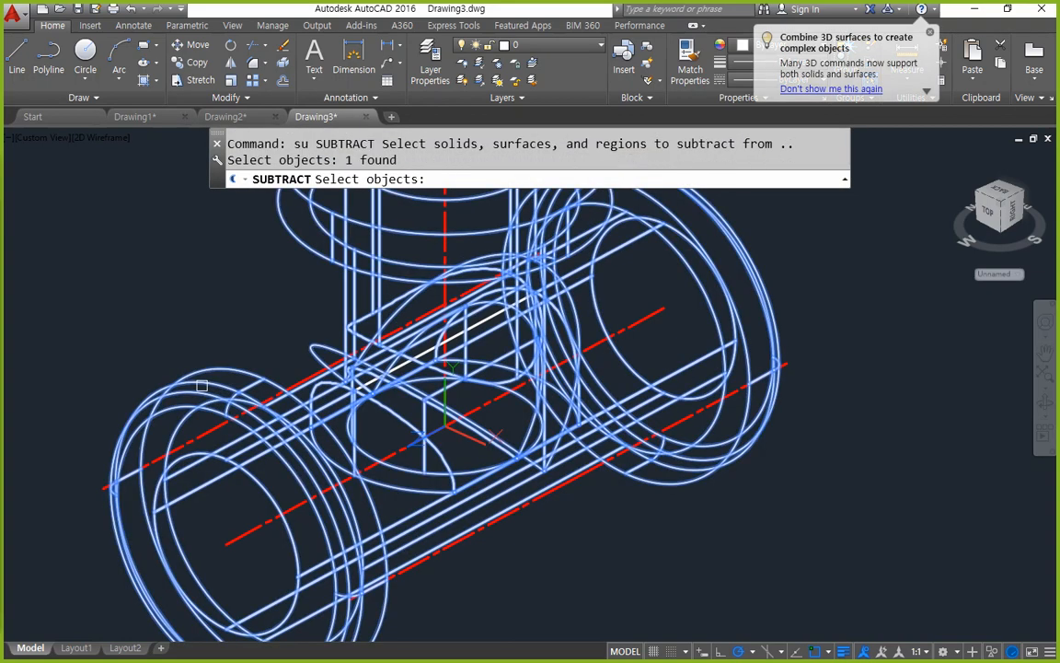
{"action": "key", "text": "space"}
{"action": "left_click", "coordinate": [263, 486]}
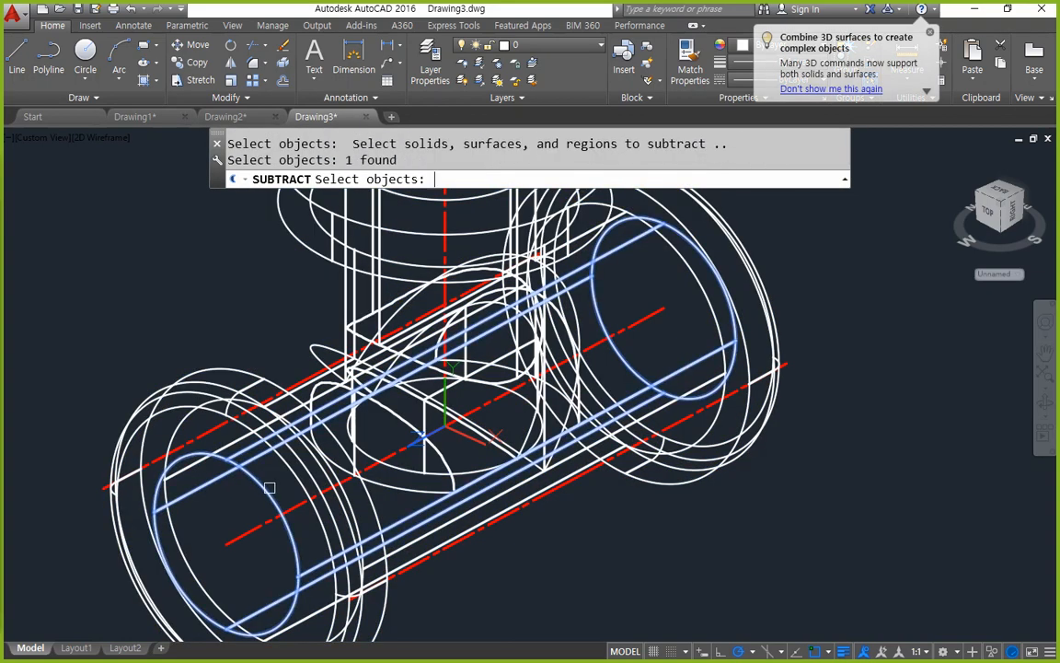
{"action": "key", "text": "space"}
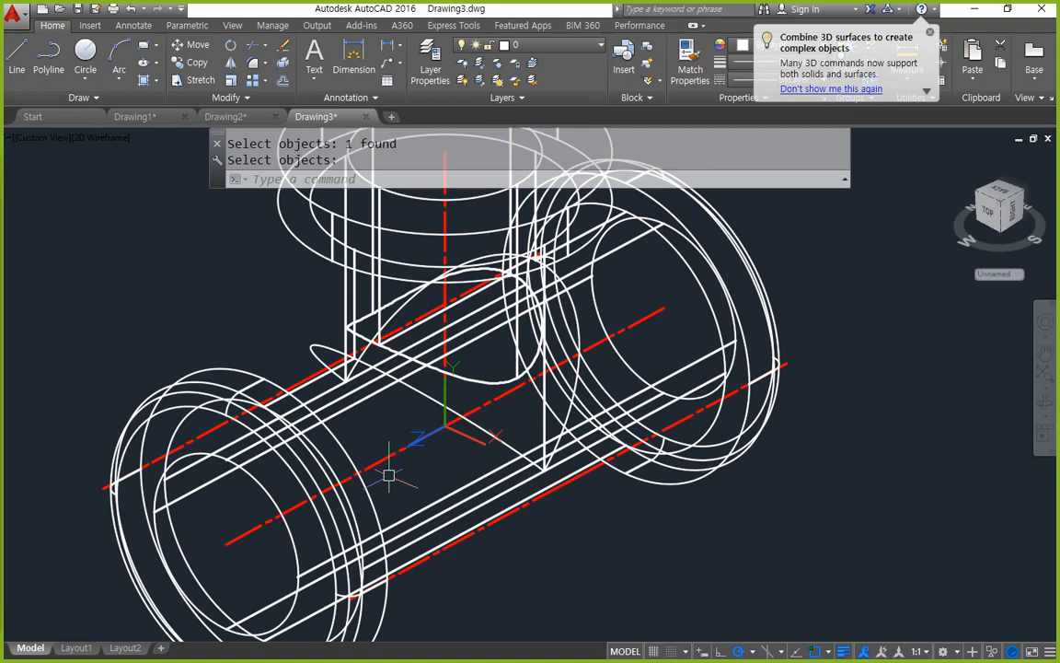
Set the visual style to Shades of Gray with SHADEMODE.
{"action": "type", "text": "sha"}
{"action": "key", "text": "space"}
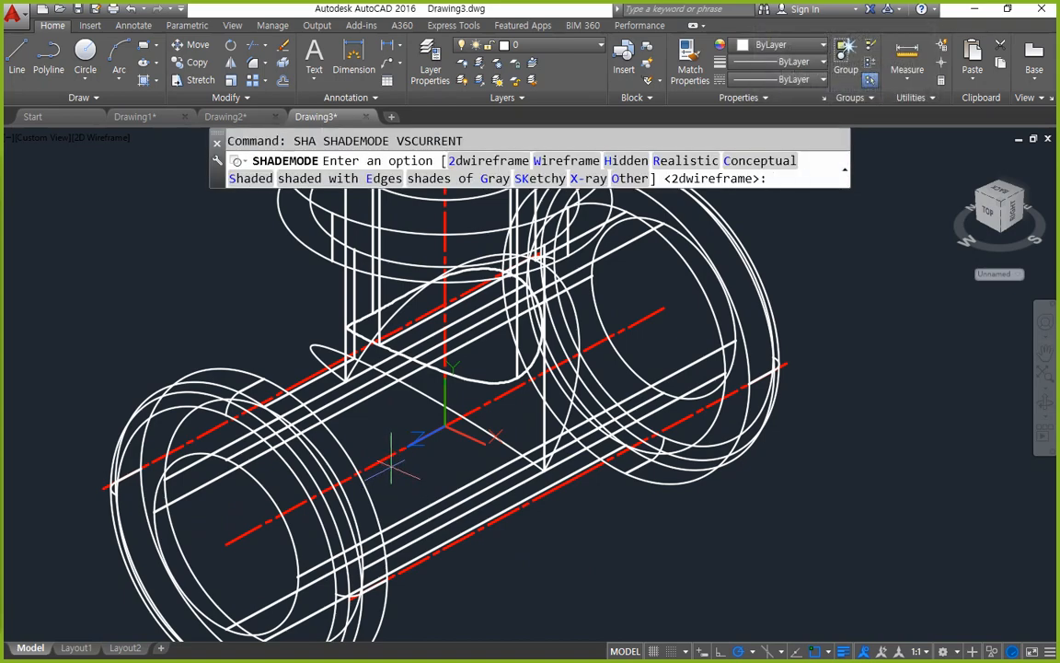
{"action": "type", "text": "g"}
{"action": "key", "text": "Return"}
Look down into the branch opening and restore the World UCS.
{"action": "middle_click_drag", "start_coordinate": [391, 465], "coordinate": [289, 489], "text": "shift"}
{"action": "scroll", "coordinate": [433, 284], "scroll_direction": "up", "scroll_amount": 2}
{"action": "middle_click_drag", "start_coordinate": [456, 267], "coordinate": [356, 357]}
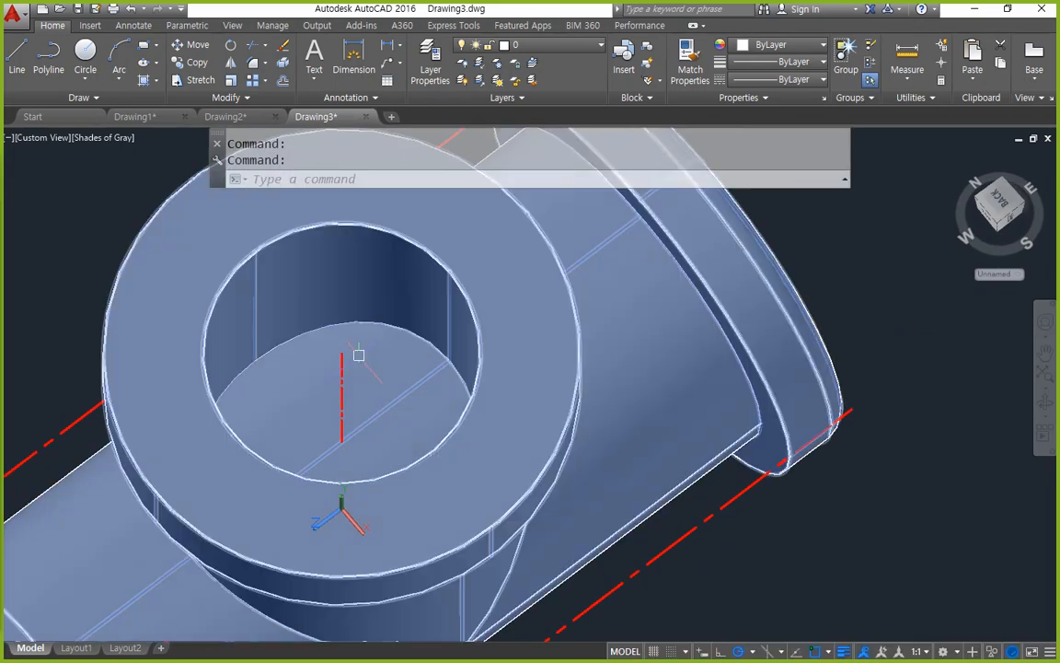
{"action": "type", "text": "ucs"}
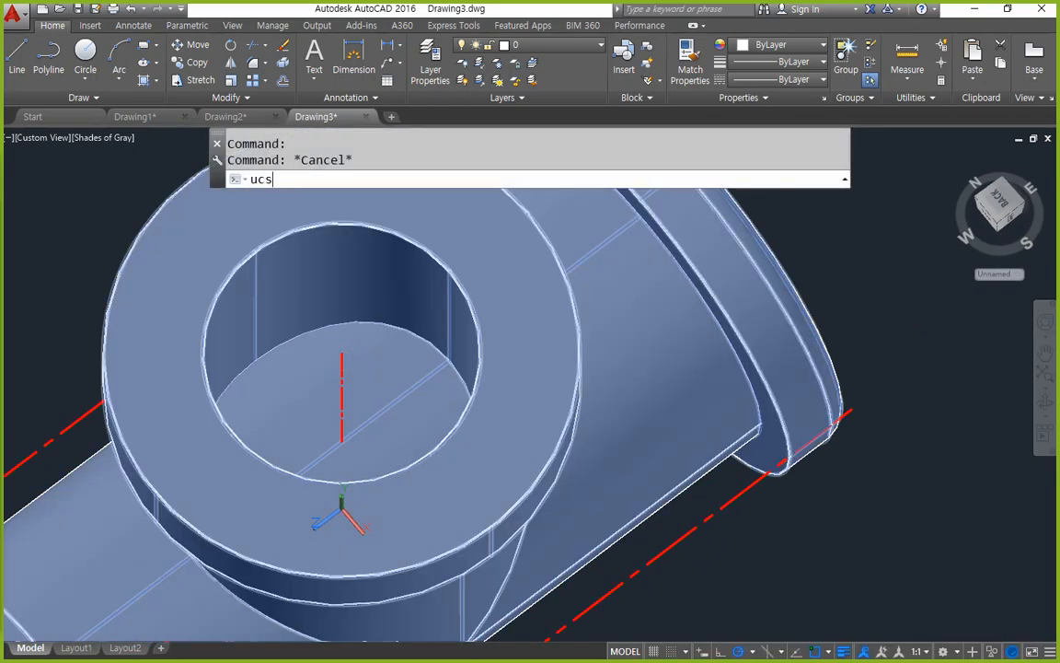
{"action": "key", "text": "Return"}
{"action": "key", "text": "Return"}
Draw a 42 diameter circle centred on the upper end of the vertical branch's axis.
{"action": "type", "text": "c"}
{"action": "key", "text": "Return"}
{"action": "left_click", "coordinate": [340, 355]}
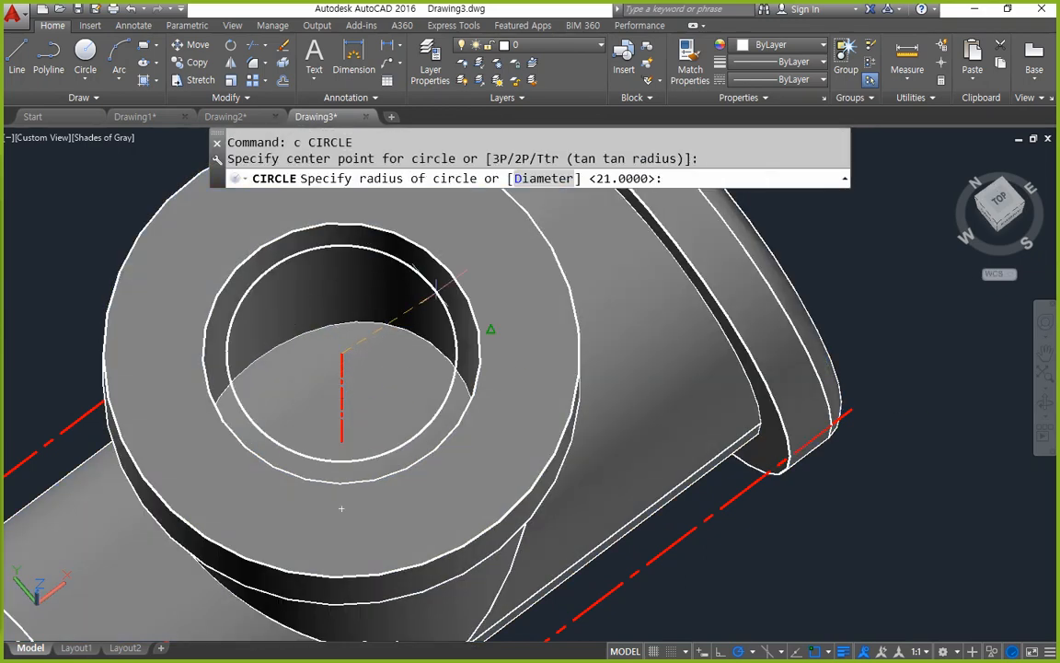
{"action": "type", "text": "d"}
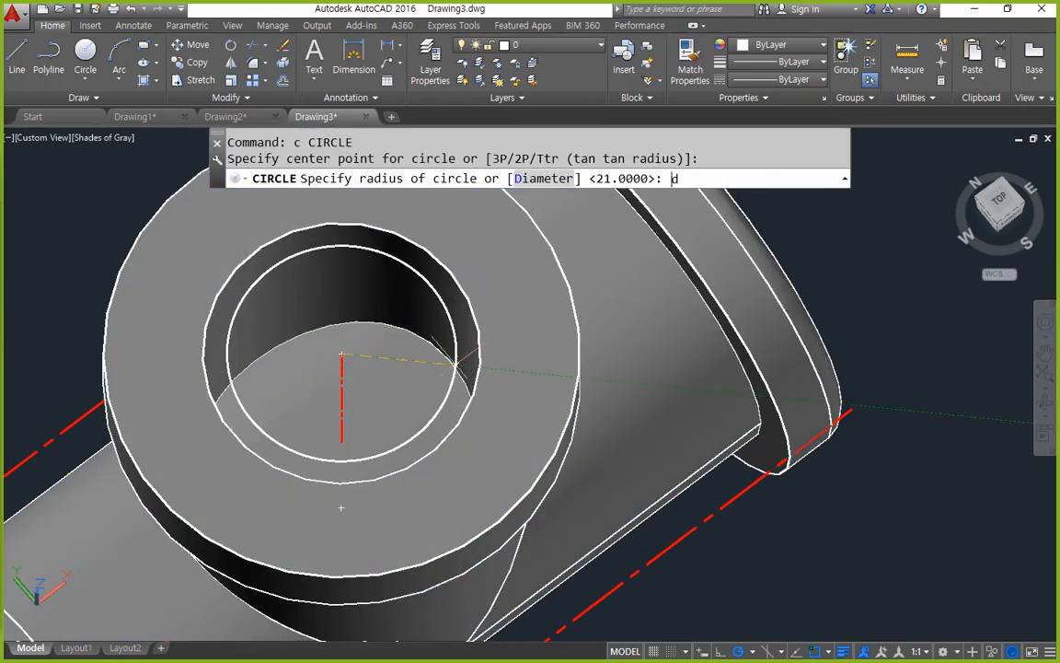
{"action": "key", "text": "Return"}
{"action": "type", "text": "42"}
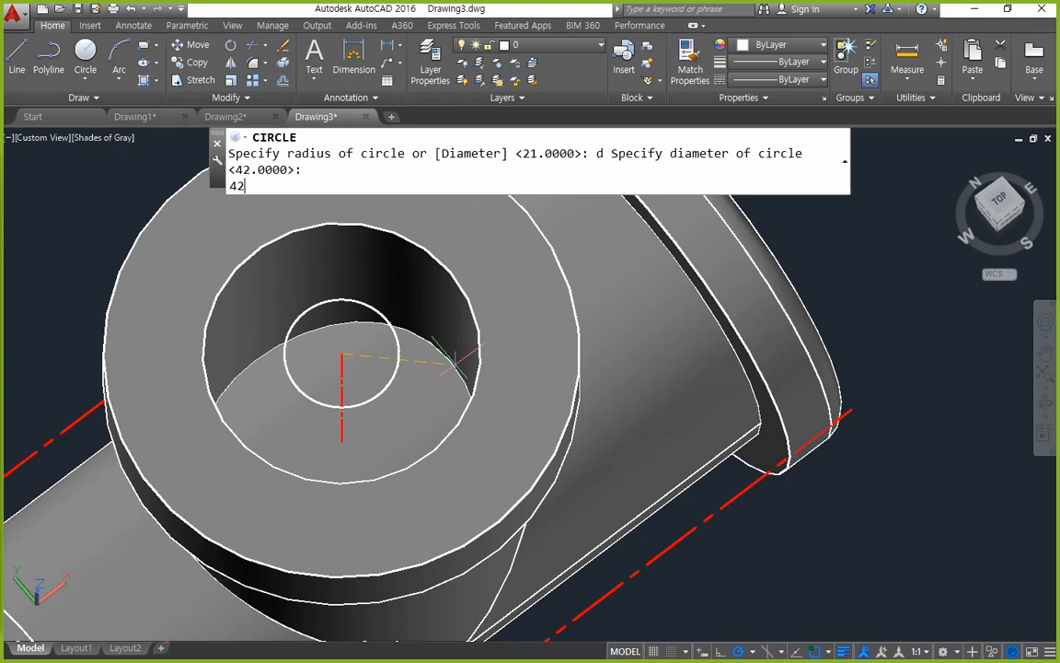
{"action": "key", "text": "Return"}
Extrude the branch's 42 diameter circle downward to the horizontal tube's axis.
{"action": "type", "text": "ext"}
{"action": "key", "text": "Return"}
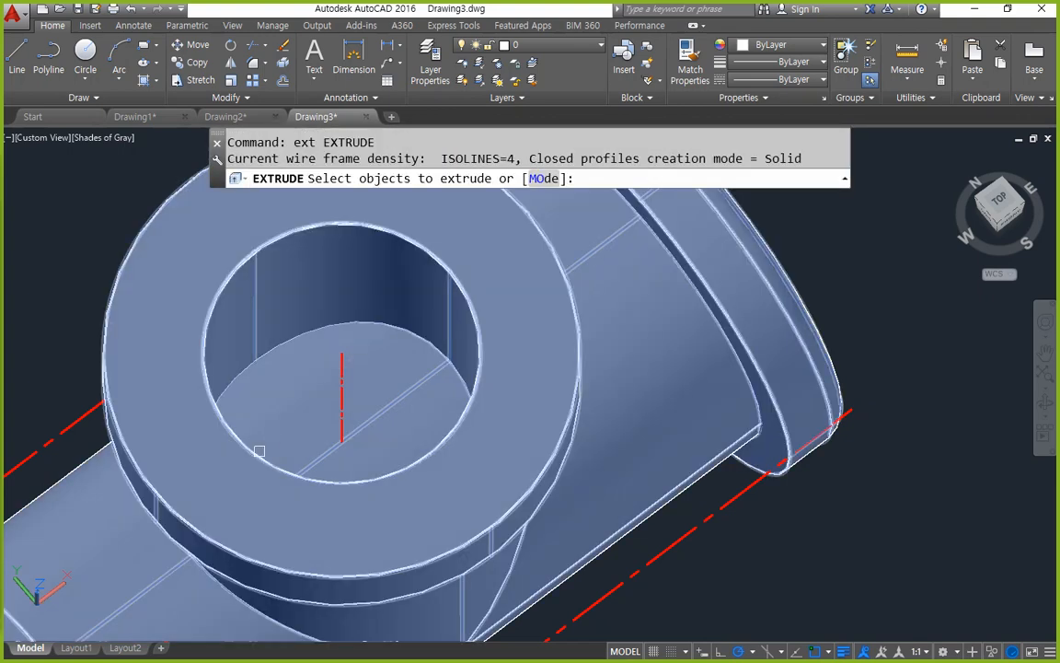
{"action": "left_click", "coordinate": [259, 451]}
{"action": "key", "text": "Return"}
{"action": "middle_click_drag", "start_coordinate": [259, 451], "coordinate": [214, 290], "text": "shift"}
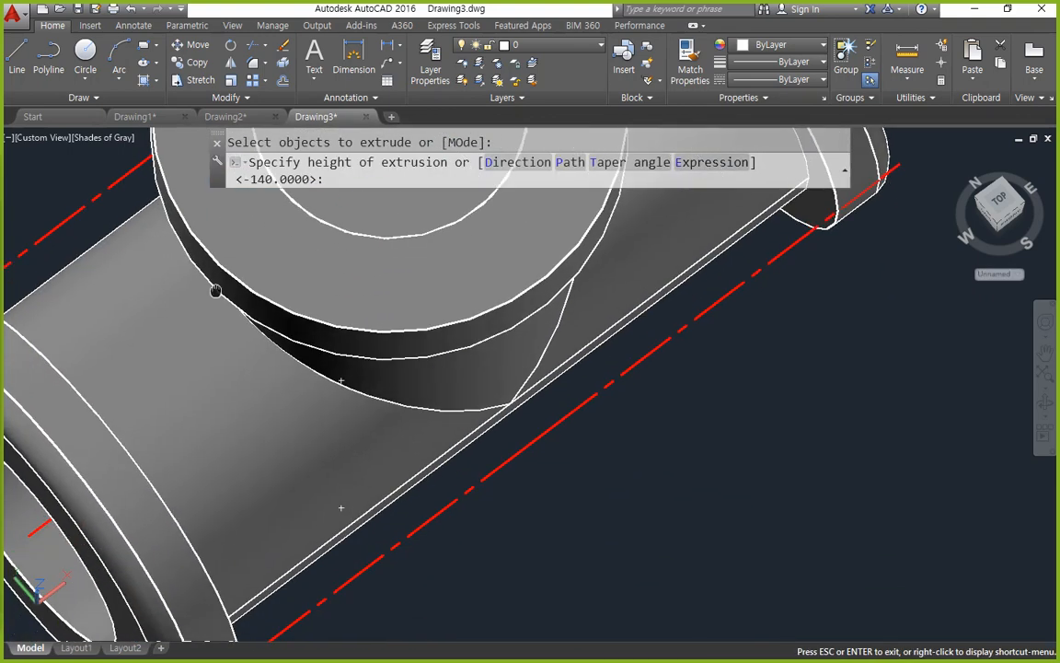
{"action": "scroll", "coordinate": [195, 414], "scroll_direction": "down", "scroll_amount": 4}
{"action": "middle_click_drag", "start_coordinate": [185, 400], "coordinate": [237, 221]}
{"action": "middle_click_drag", "start_coordinate": [222, 277], "coordinate": [202, 422]}
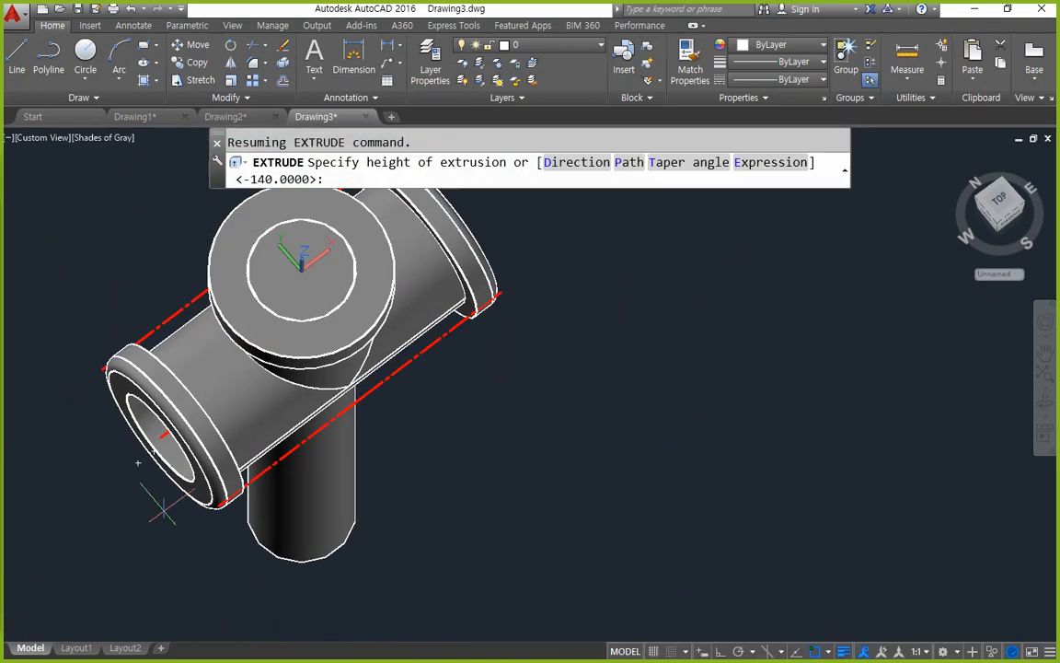
{"action": "middle_click_drag", "start_coordinate": [162, 508], "coordinate": [166, 405], "text": "shift"}
{"action": "key", "text": "Return"}
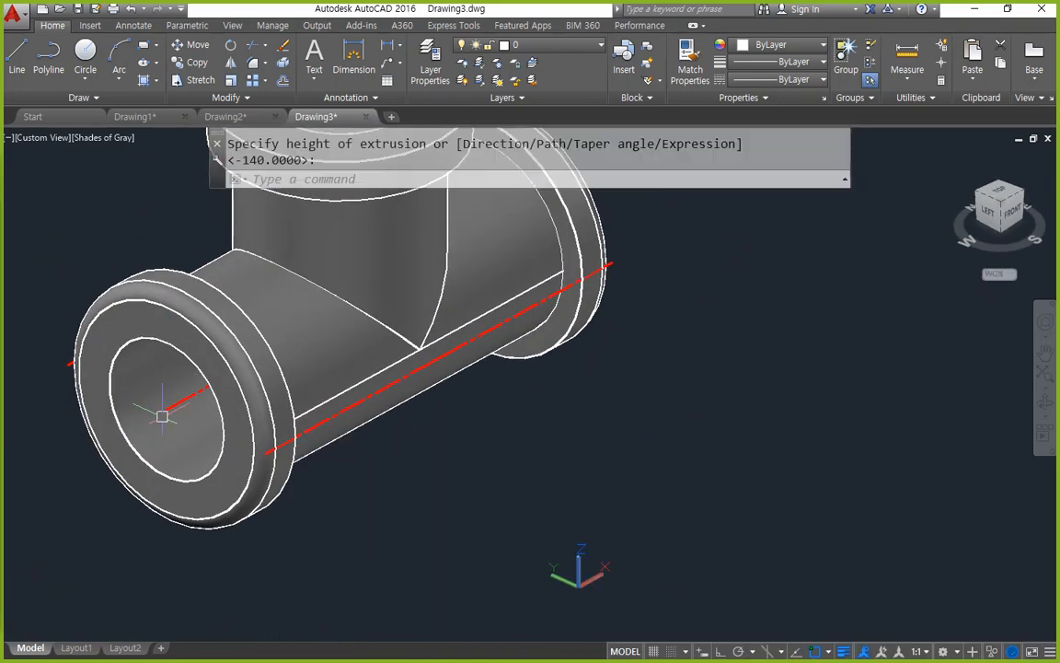
Subtract the 42 diameter vertical cylinder from the flanged tee to connect the branch bore with the horizontal bore.
{"action": "middle_click_drag", "start_coordinate": [158, 451], "coordinate": [315, 407], "text": "shift"}
{"action": "type", "text": "su"}
{"action": "key", "text": "Return"}
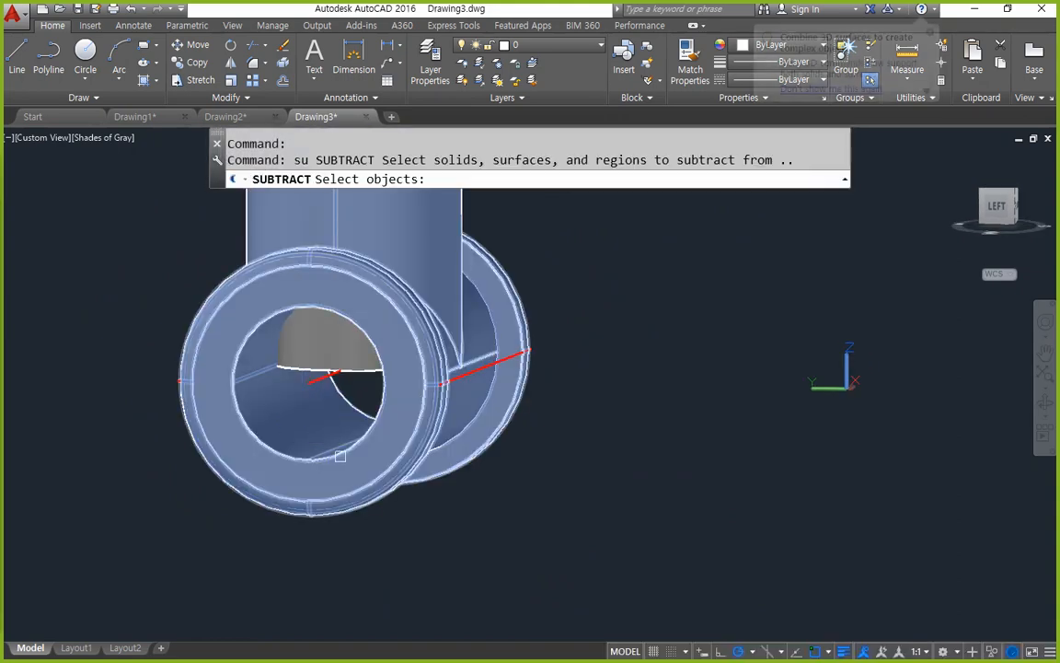
{"action": "left_click", "coordinate": [307, 393]}
{"action": "key", "text": "Return"}
{"action": "left_click", "coordinate": [359, 368]}
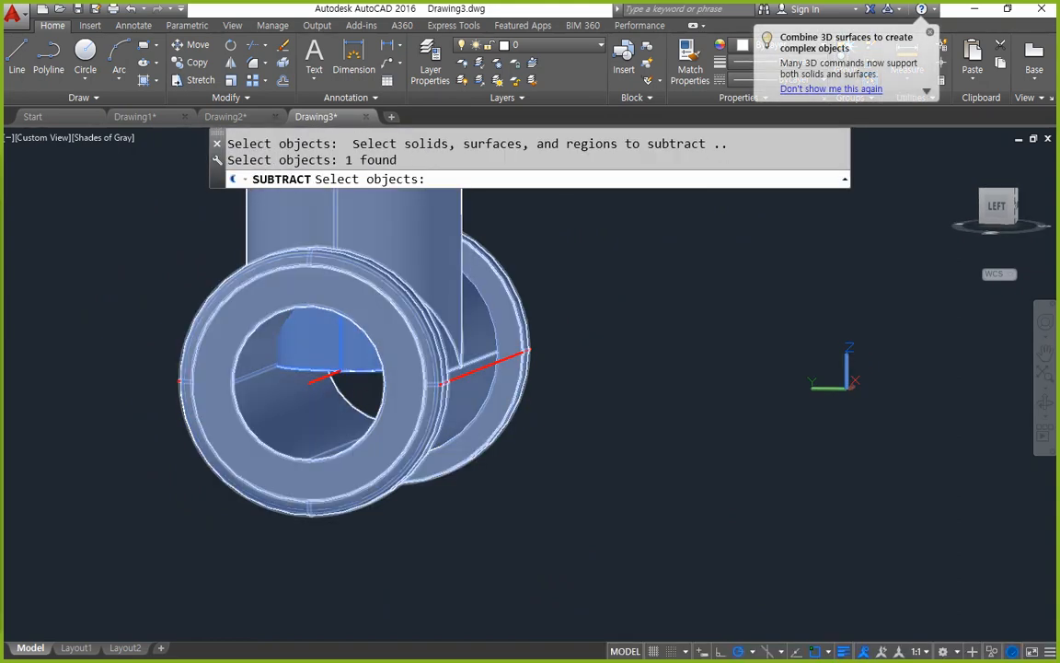
{"action": "key", "text": "Return"}
{"action": "middle_click_drag", "start_coordinate": [248, 497], "coordinate": [284, 526], "text": "shift"}
{"action": "key", "text": "Return"}
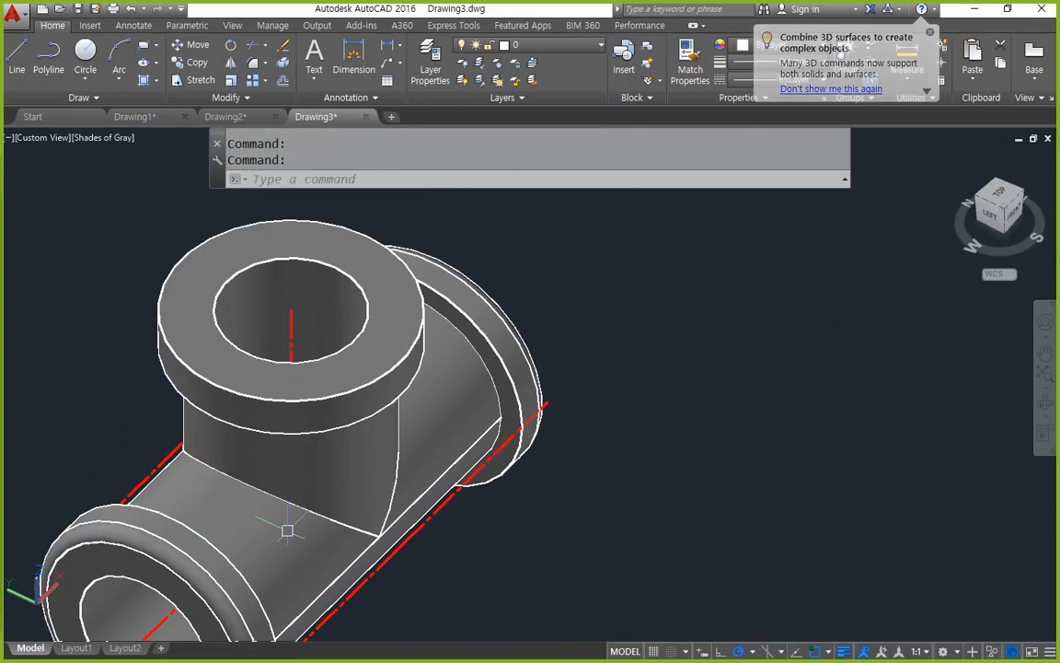
Chamfer the outer top edge of the vertical branch's flange with distances 4 and 4, using the flange's top face as base surface.
{"action": "left_click", "coordinate": [438, 414]}
{"action": "type", "text": "cha"}
{"action": "key", "text": "Return"}
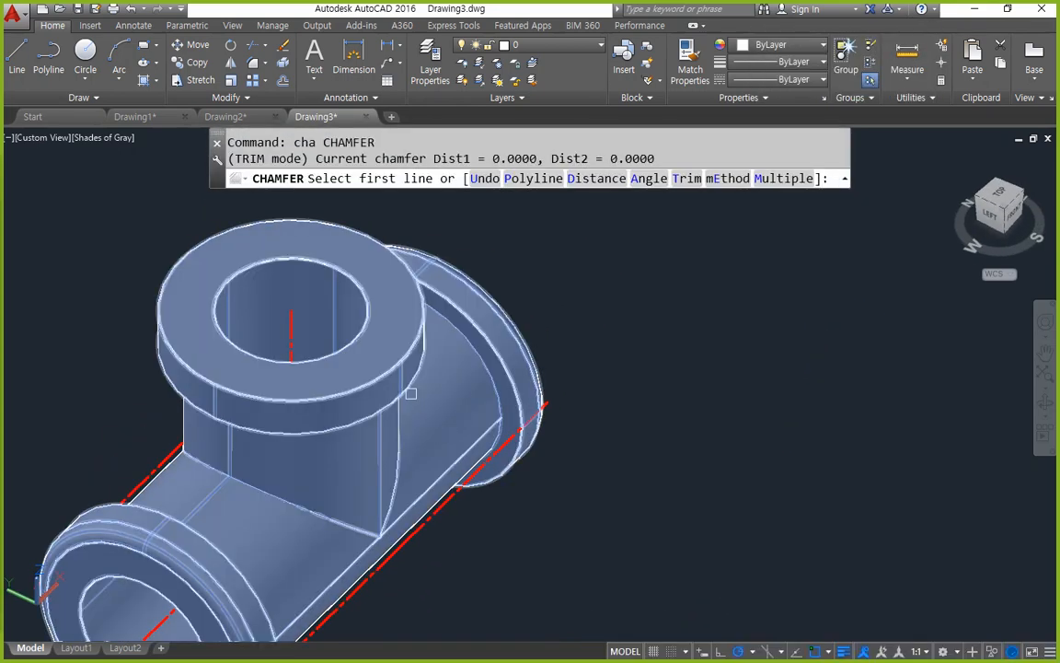
{"action": "left_click", "coordinate": [398, 361]}
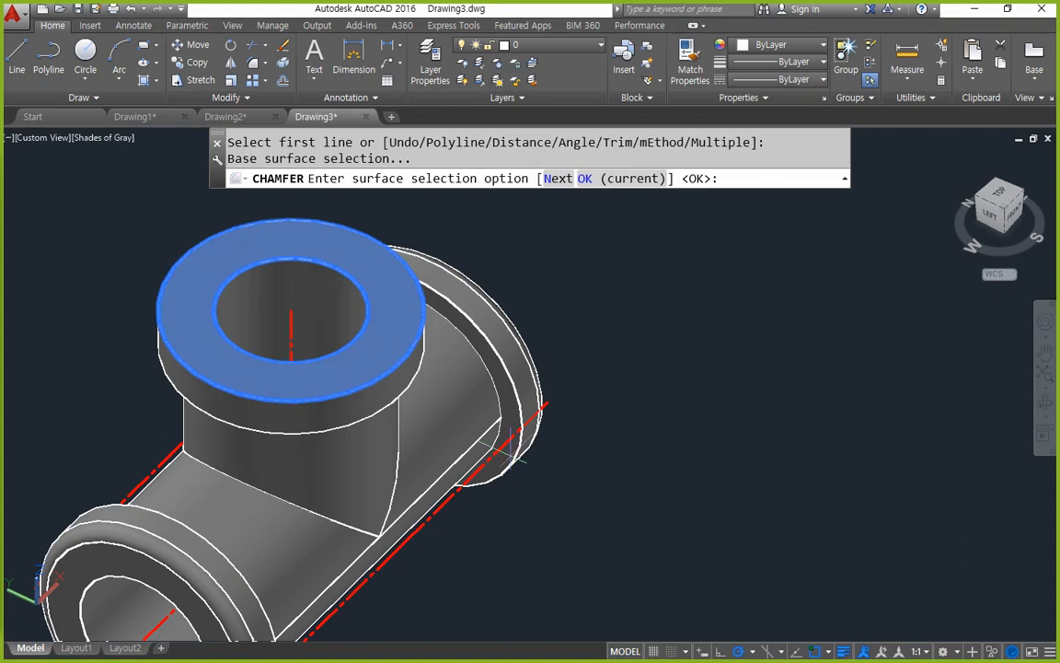
{"action": "key", "text": "Return"}
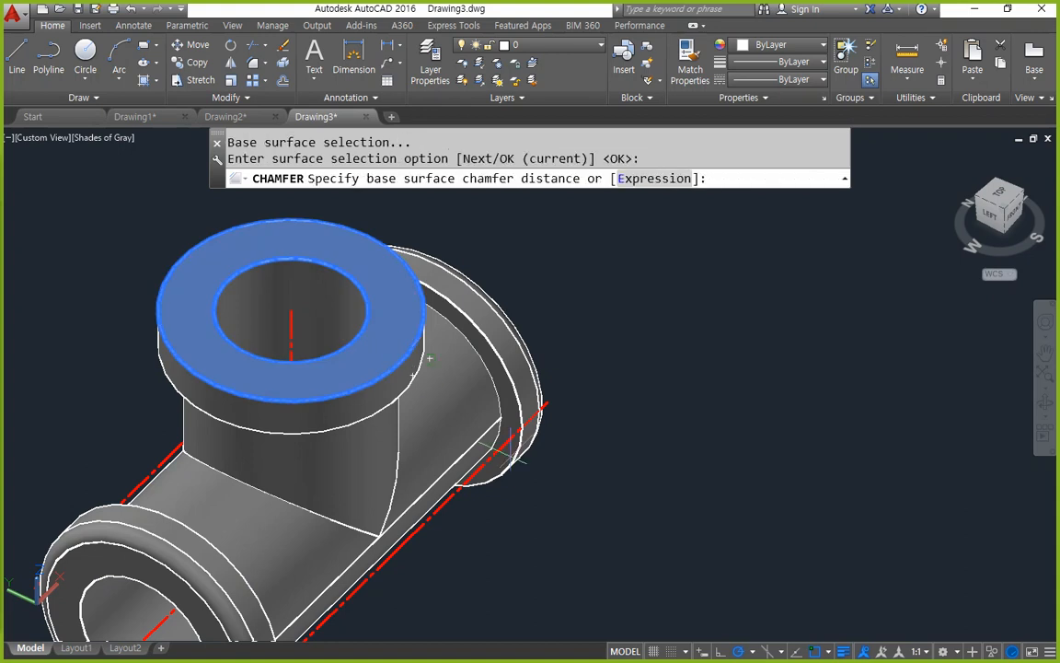
{"action": "type", "text": "4"}
{"action": "key", "text": "Return"}
{"action": "type", "text": "4"}
{"action": "key", "text": "Return"}
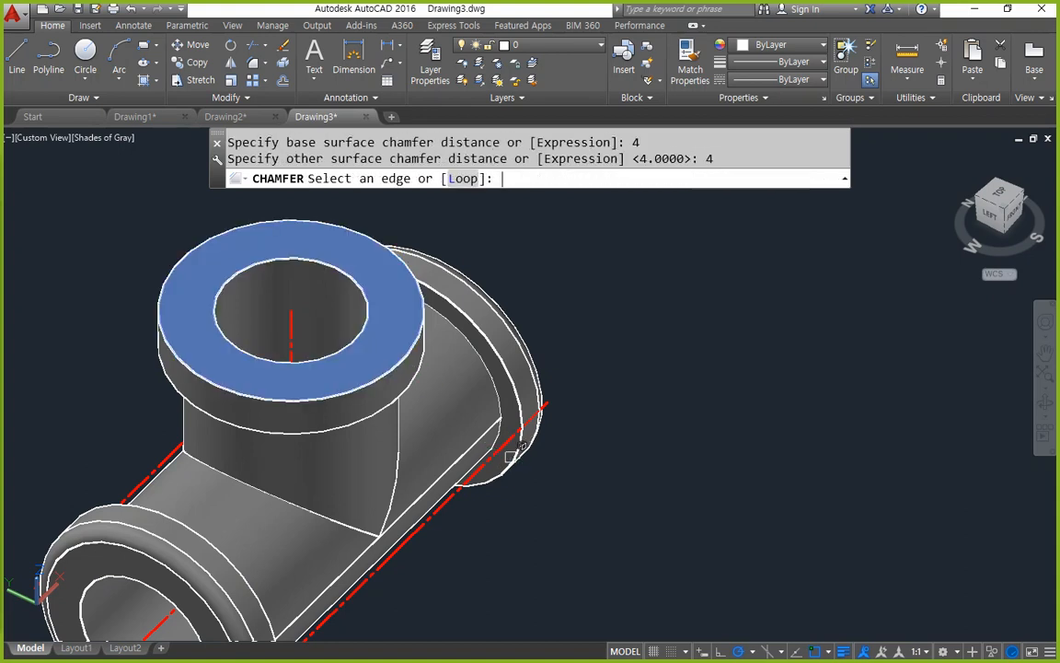
{"action": "left_click", "coordinate": [388, 369]}
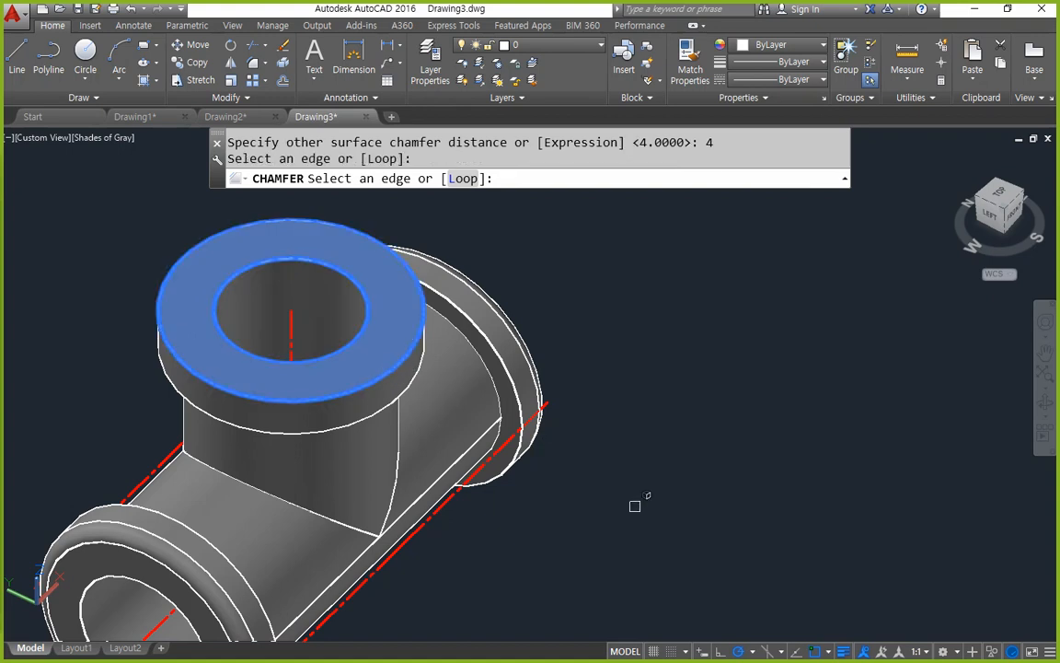
{"action": "key", "text": "Return"}
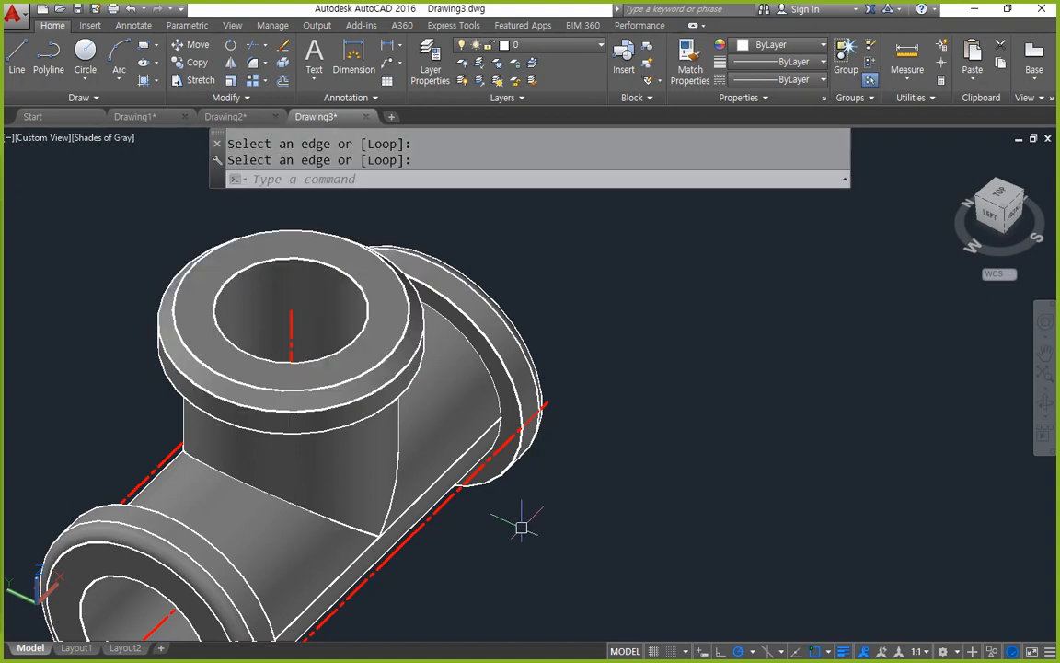
{"action": "scroll", "coordinate": [521, 527], "scroll_direction": "down", "scroll_amount": 5}
{"action": "scroll", "coordinate": [480, 561], "scroll_direction": "up", "scroll_amount": 3}
{"action": "type", "text": "x"}
{"action": "key", "text": "Return"}
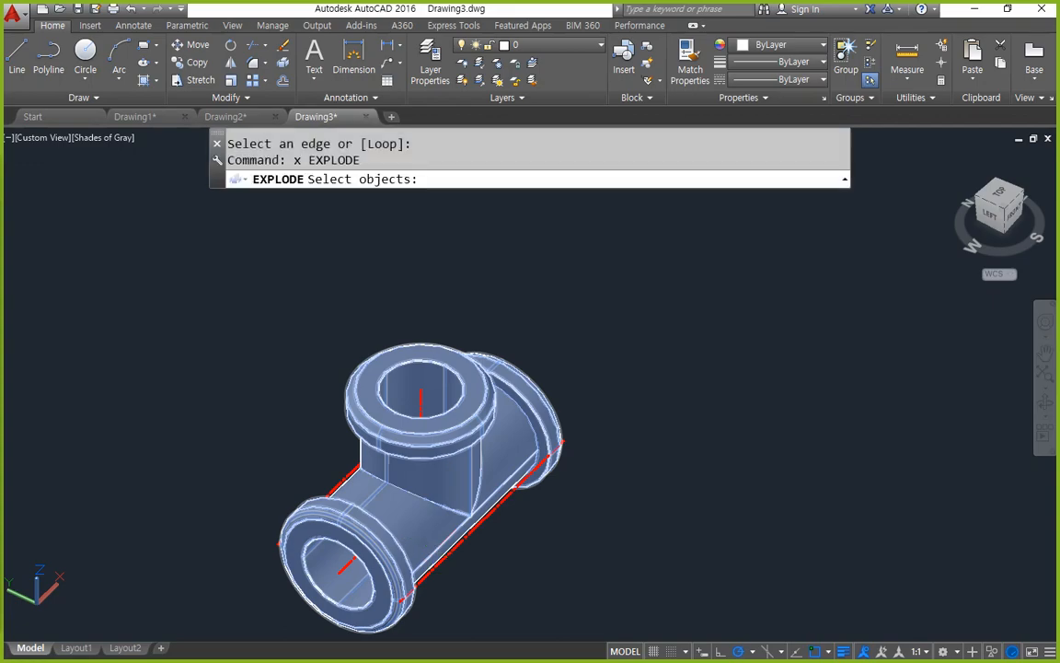
{"action": "key", "text": "Escape"}
Zoom to the drawing's extents to view the complete tee.
{"action": "type", "text": "z"}
{"action": "key", "text": "Return"}
{"action": "type", "text": "e"}
{"action": "key", "text": "Return"}
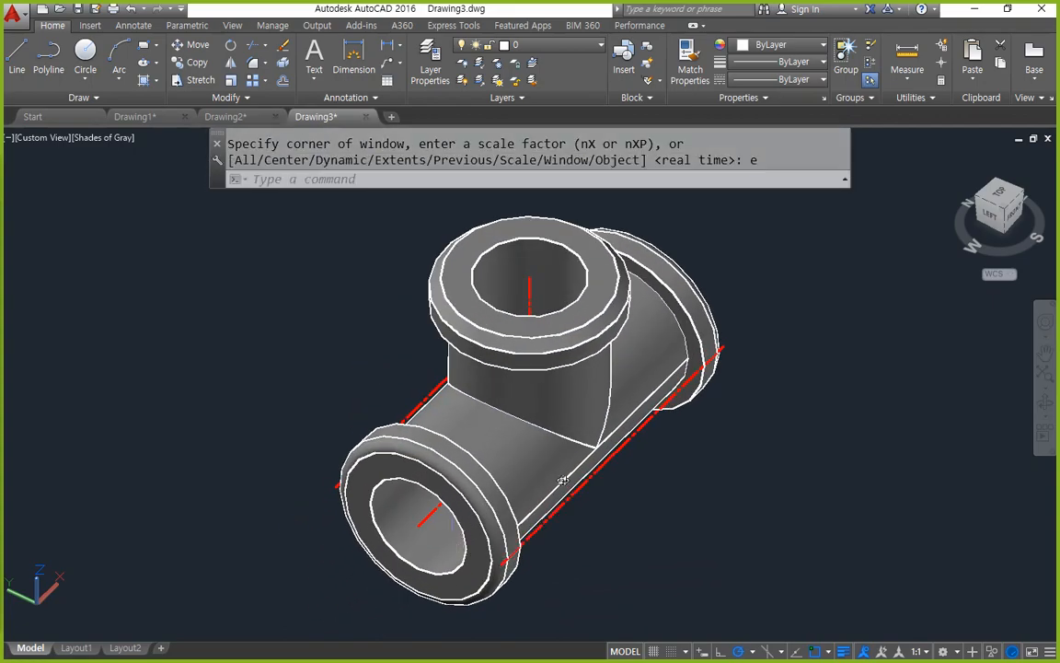